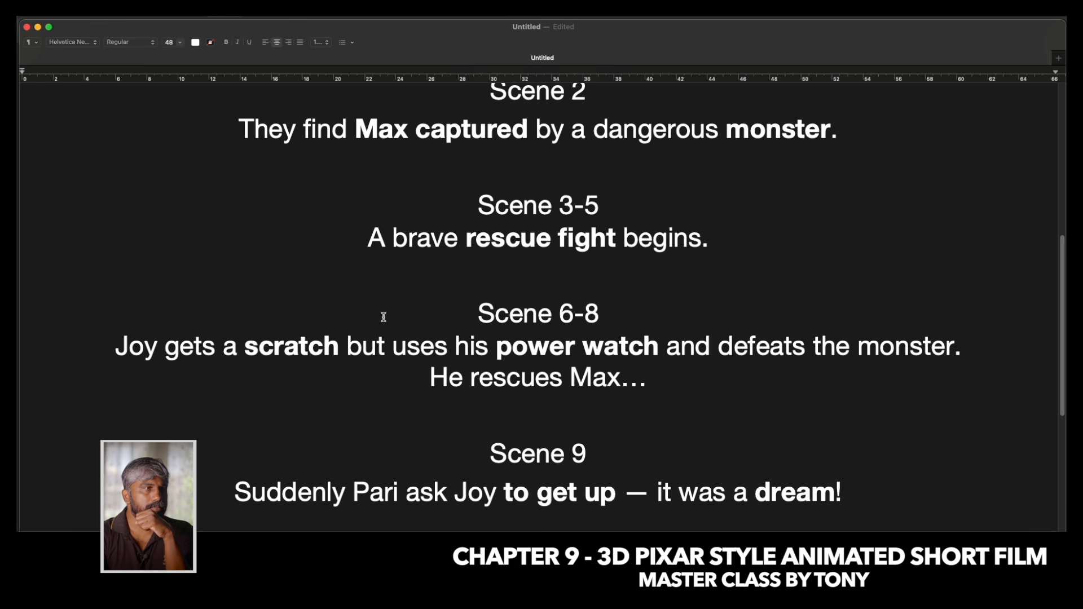
Review the character list and the scene-by-scene breakdown in the short film script.
scroll(445, 308, "up", 3)
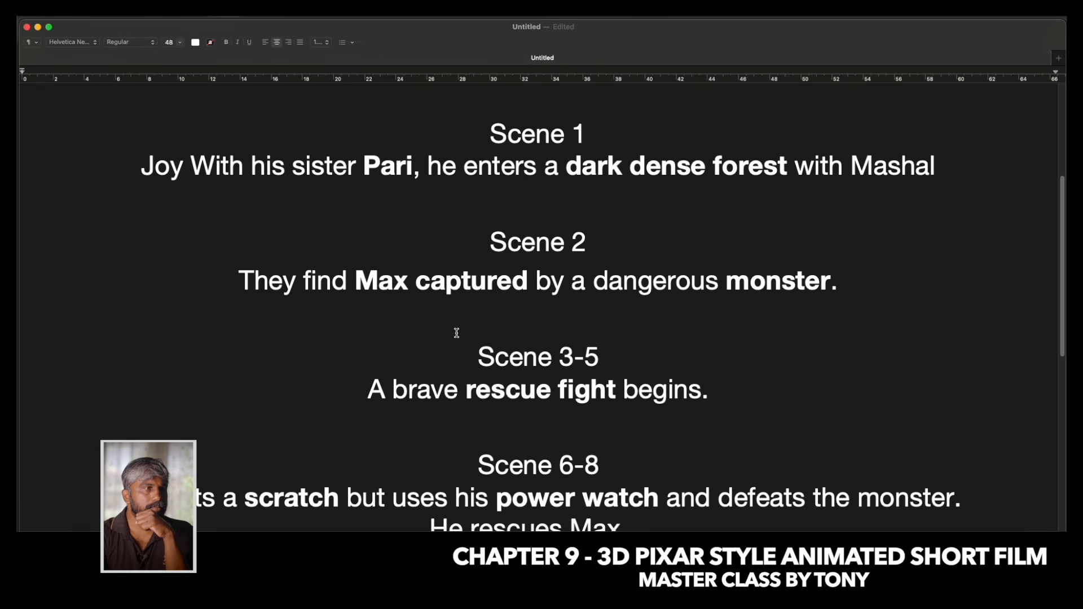
scroll(457, 333, "up", 2)
scroll(457, 333, "down", 5)
scroll(457, 333, "up", 3)
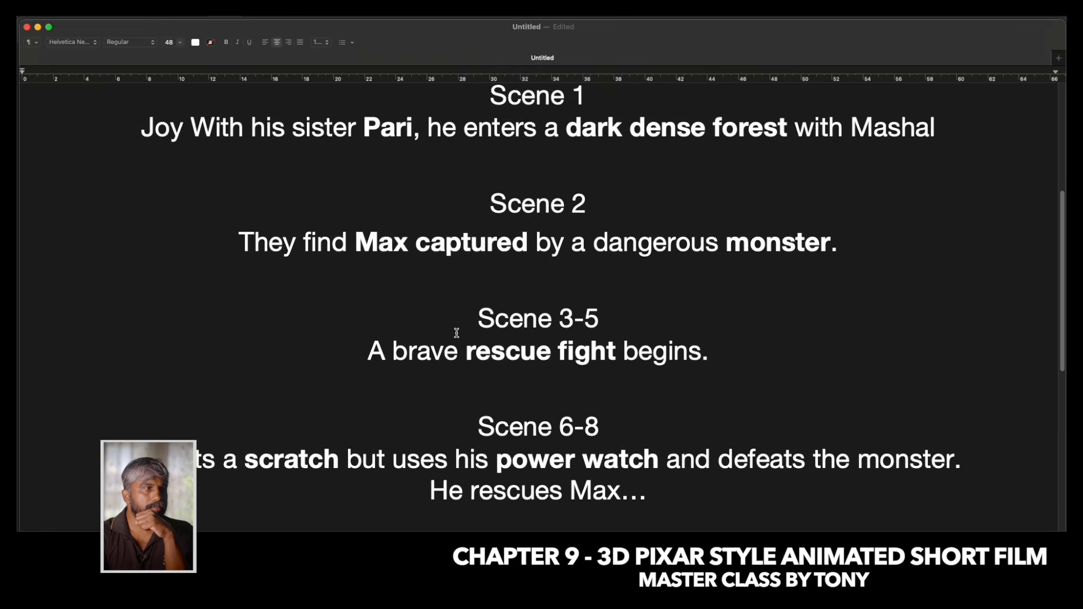
scroll(457, 333, "up", 2)
scroll(457, 333, "up", 1)
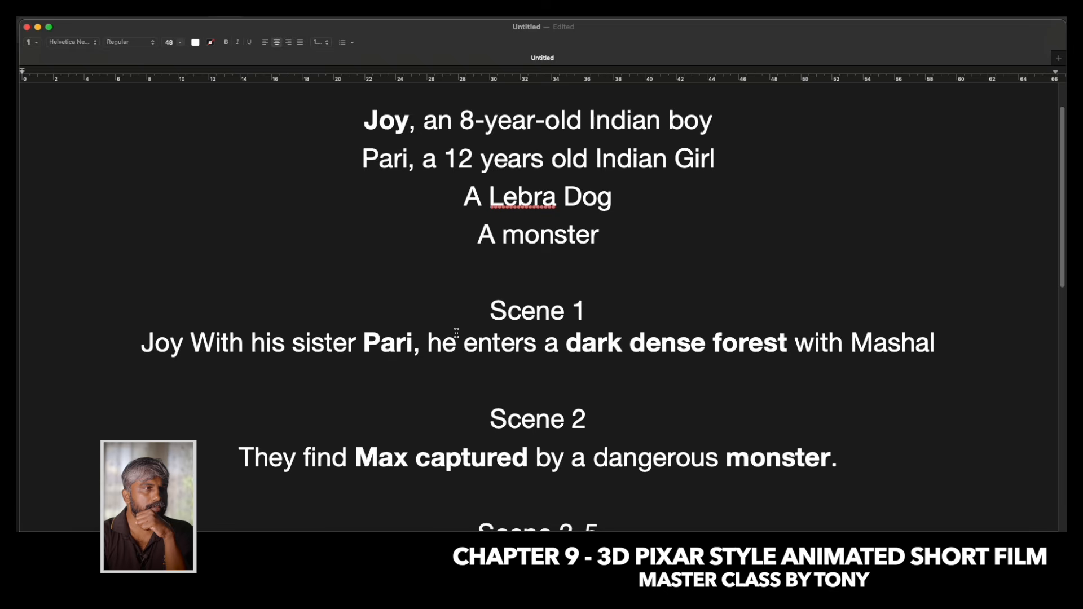
scroll(457, 333, "up", 1)
scroll(457, 332, "down", 7)
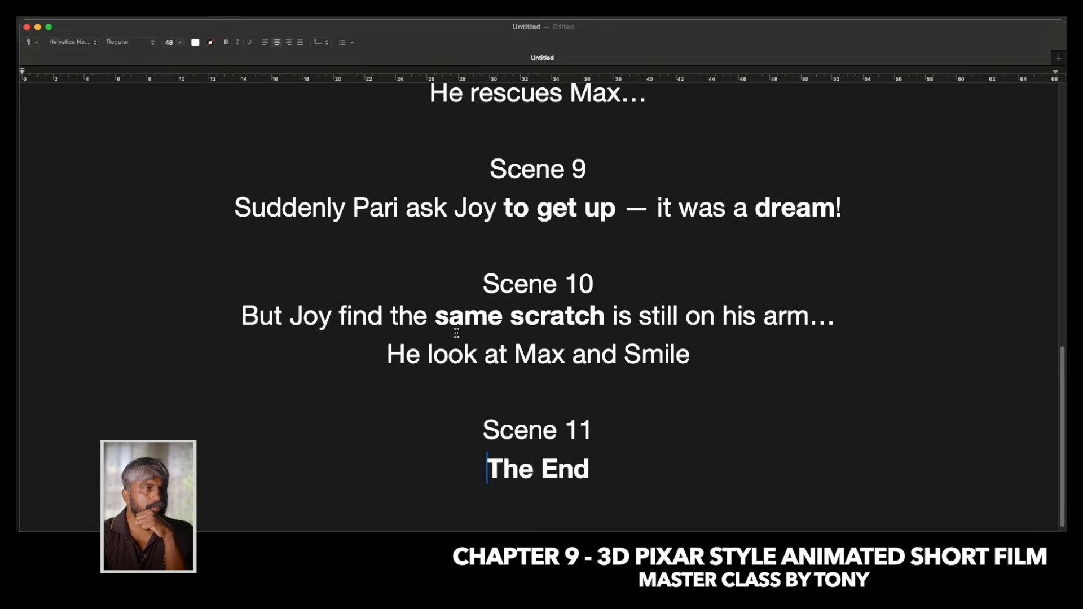
scroll(452, 332, "up", 8)
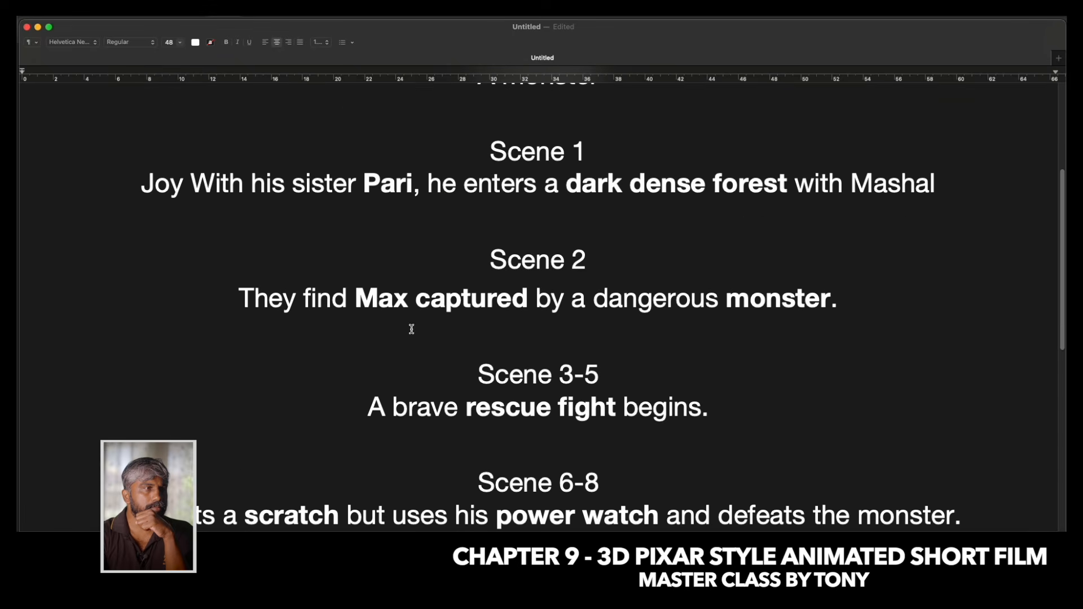
Switch to the Chrome browser and open google.com.
left_click(993, 15)
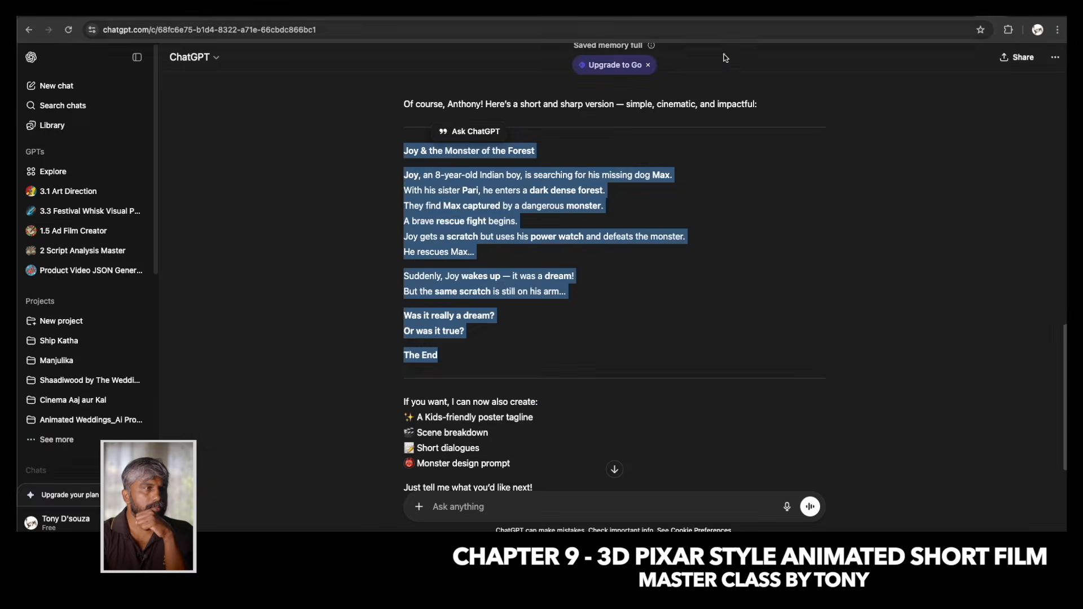
left_click(671, 28)
type("google.com")
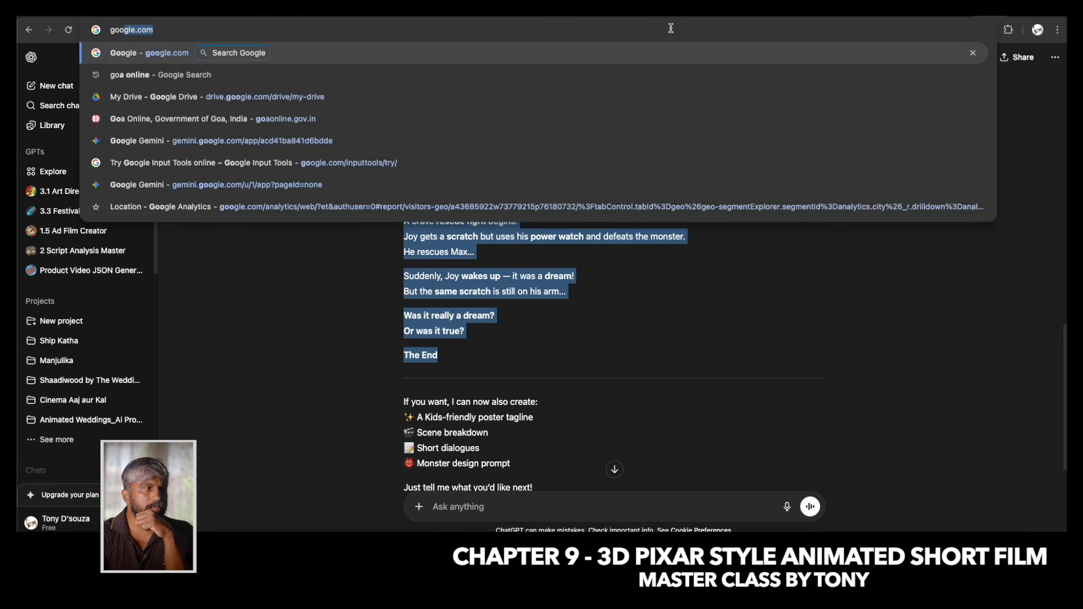
key("Return")
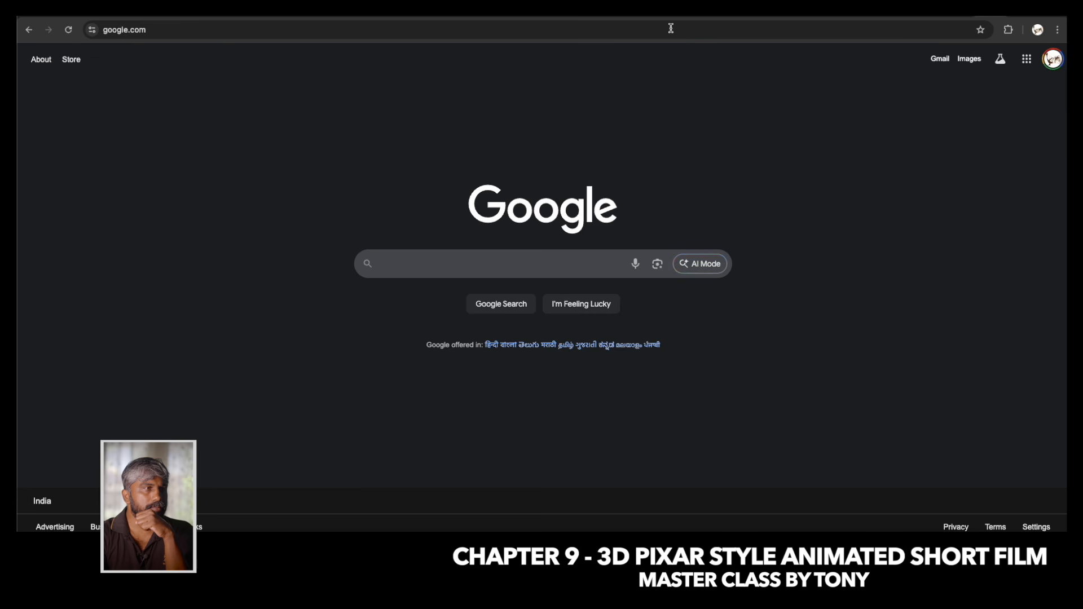
Search Google for "google whisk".
type("google f")
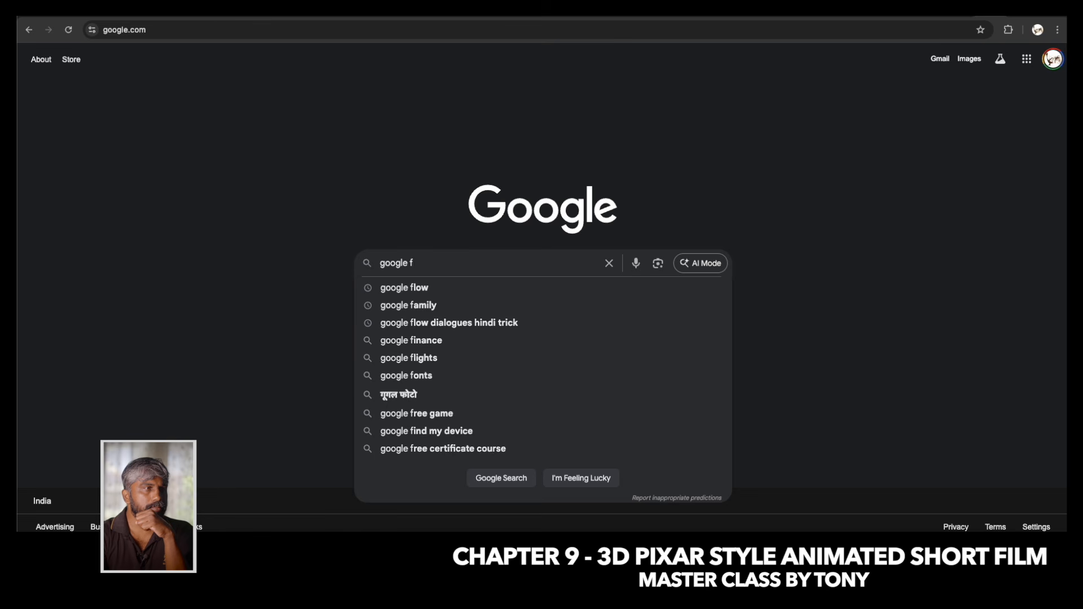
type("low")
key("BackSpace")
key("BackSpace")
key("BackSpace")
key("BackSpace")
key("BackSpace")
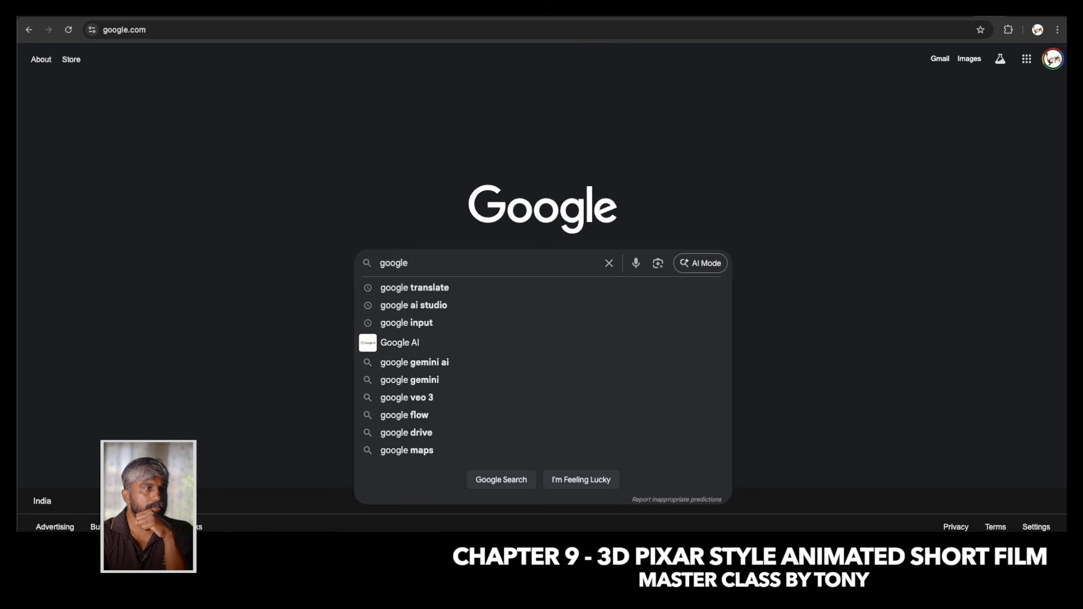
type("whisk")
key("Return")
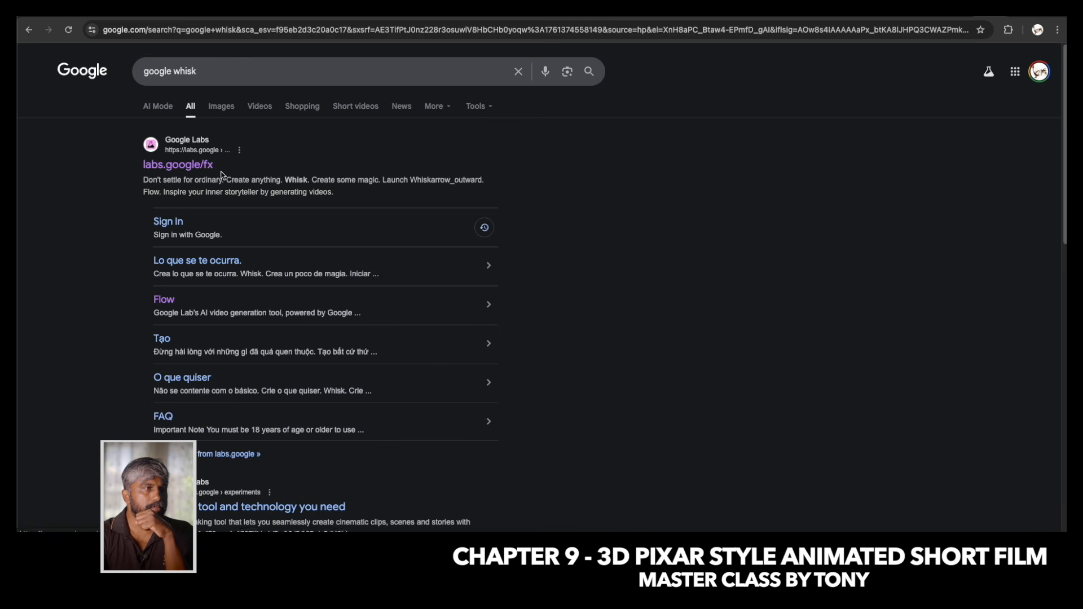
Open the labs.google/fx search result and launch Whisk through to its project workspace.
left_click(176, 164)
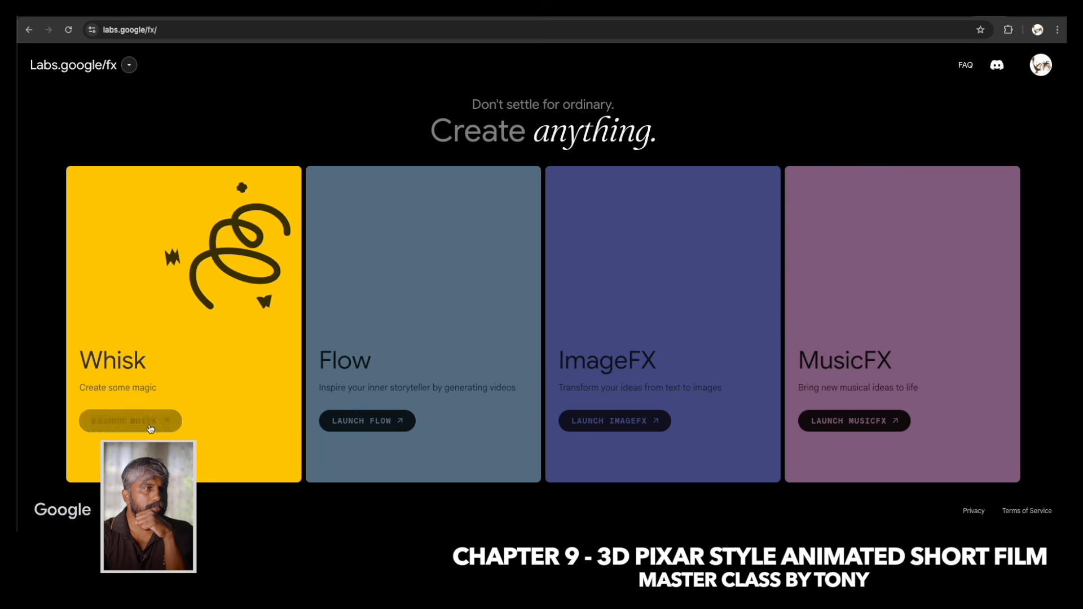
left_click(126, 427)
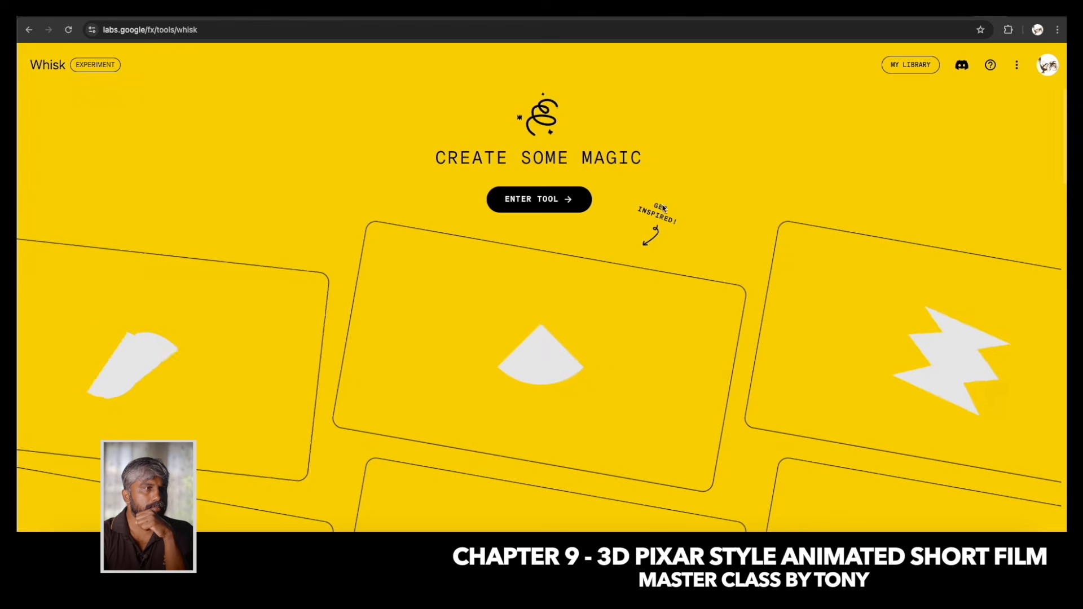
left_click(547, 199)
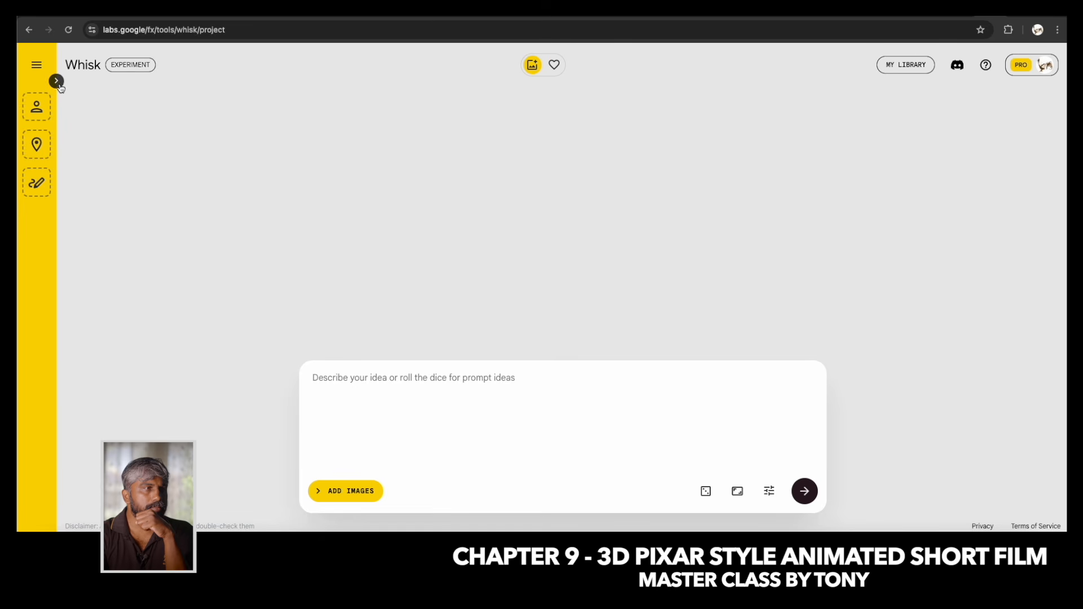
Expand the reference image area and look over the Subject, Scene and Style slots.
left_click(56, 80)
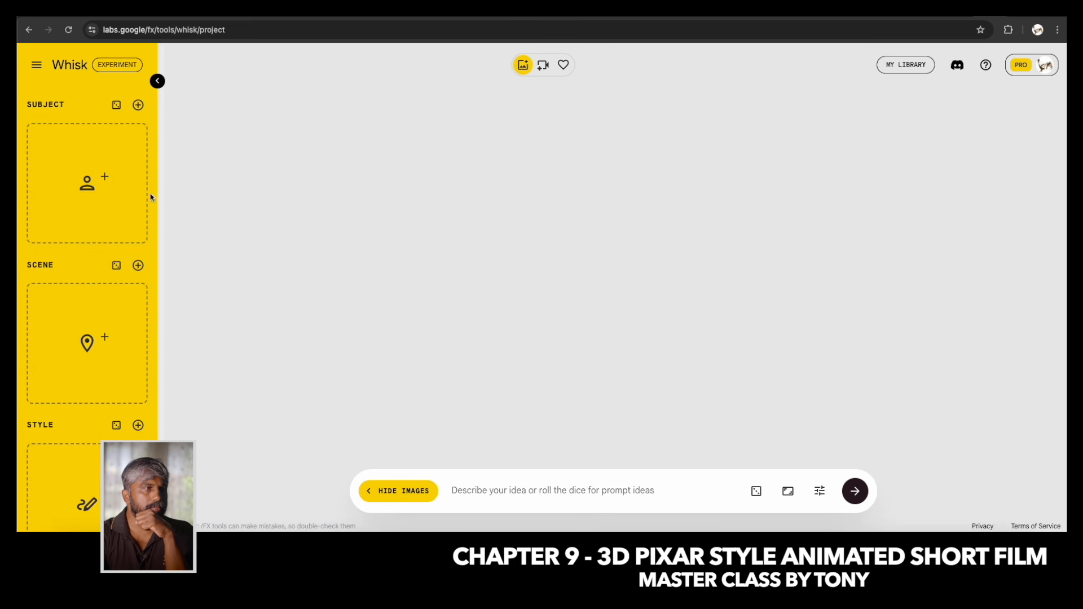
scroll(119, 391, "down", 1)
scroll(119, 390, "down", 1)
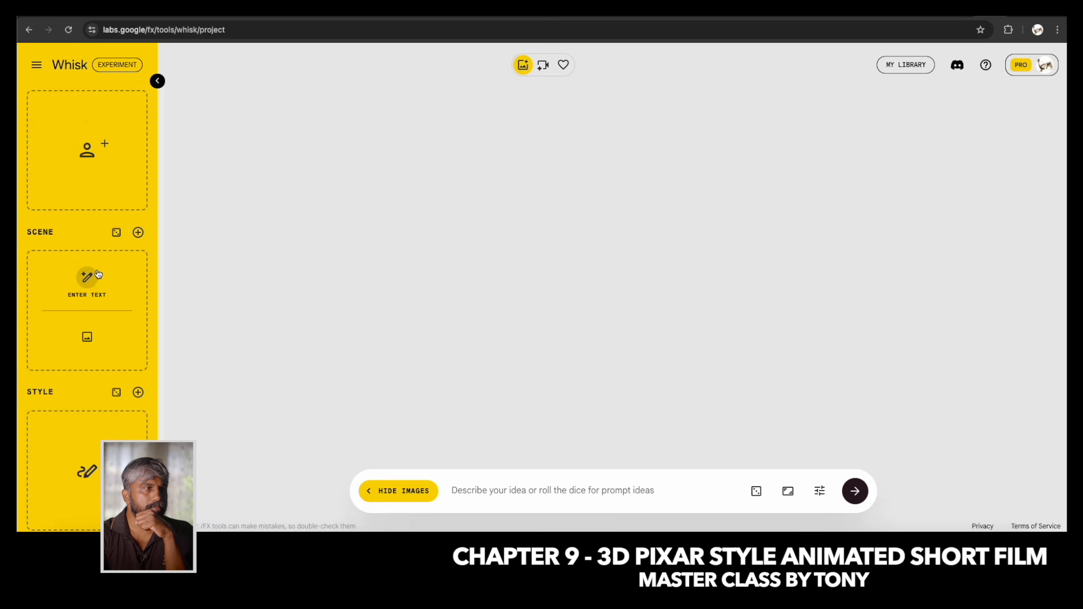
scroll(92, 282, "up", 2)
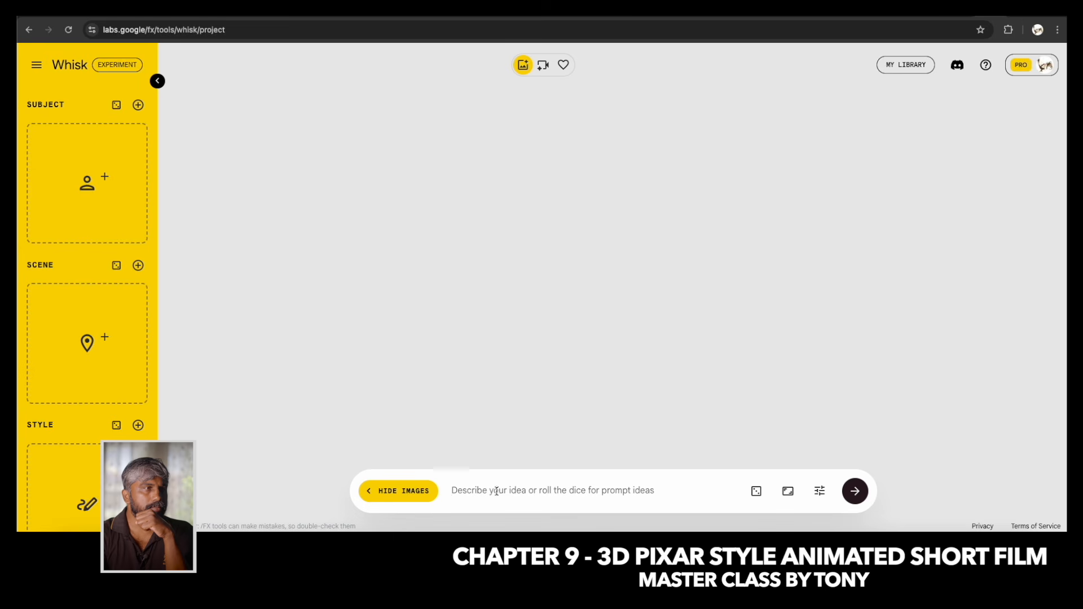
Turn off Precise Reference in the generation settings and close them.
left_click(820, 491)
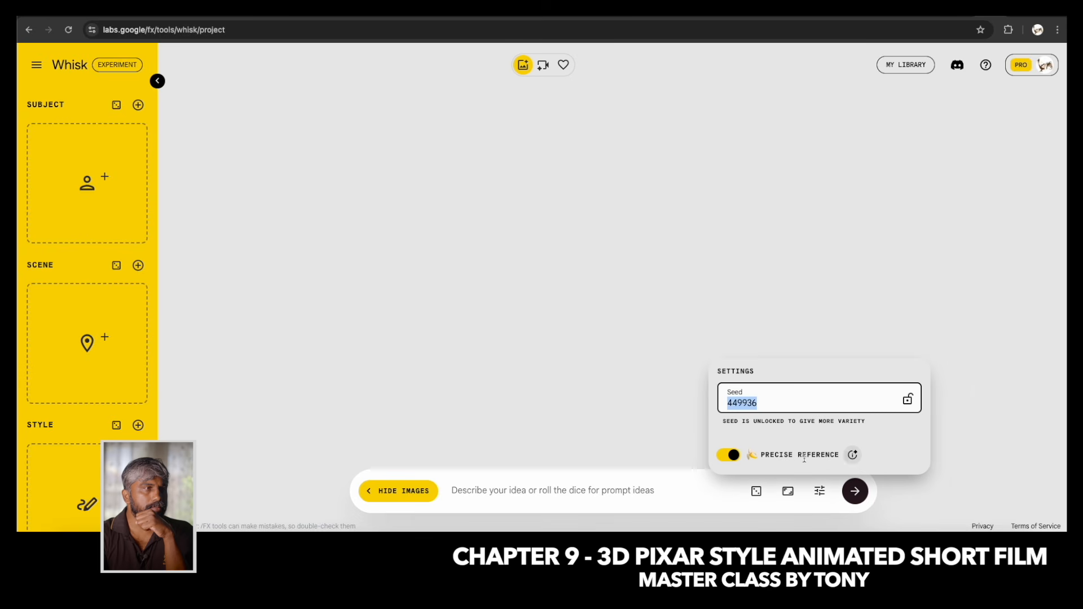
left_click(735, 458)
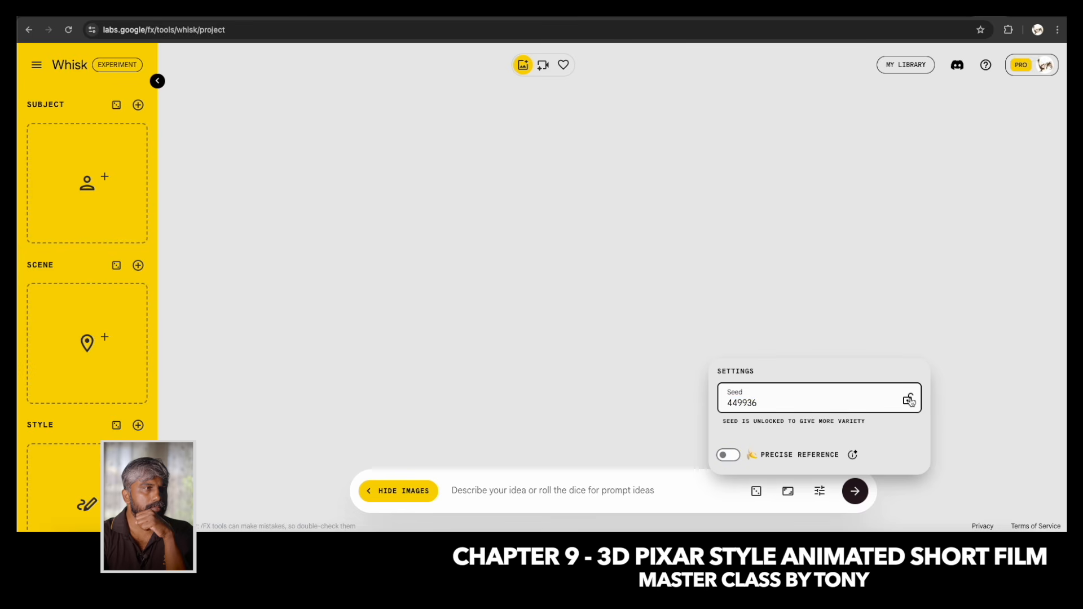
left_click(508, 488)
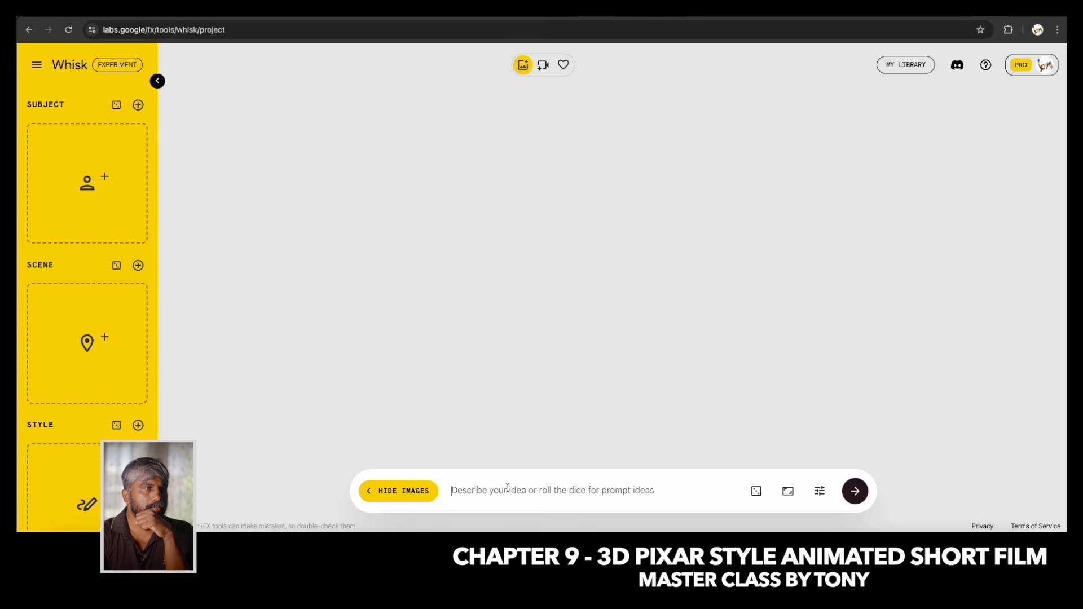
Copy the line "Joy, an 8-year-old Indian boy" from the script document into the Whisk prompt.
left_click(834, 530)
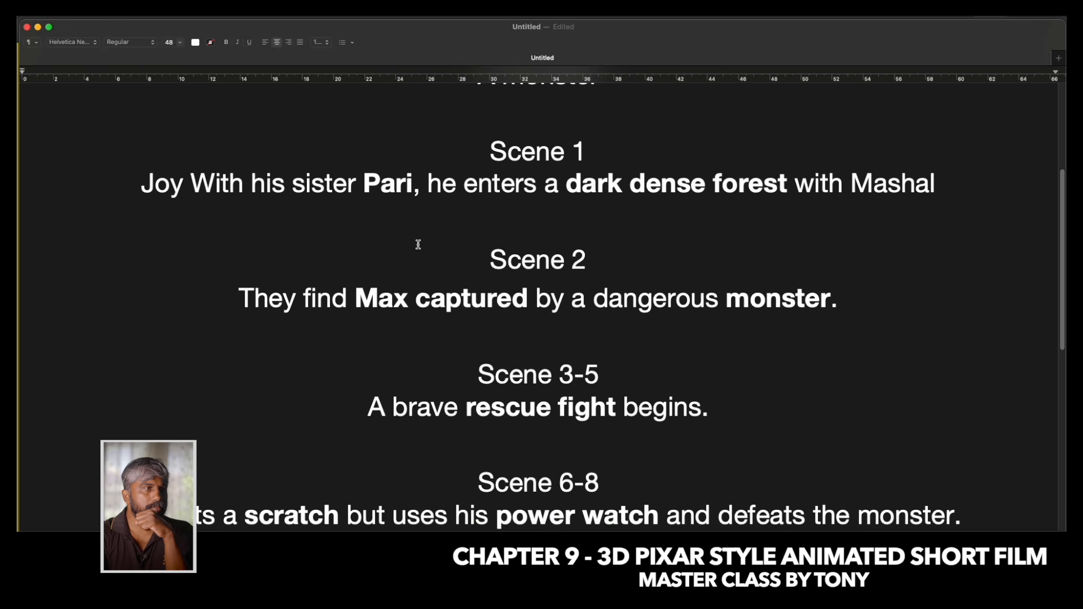
scroll(434, 196, "up", 5)
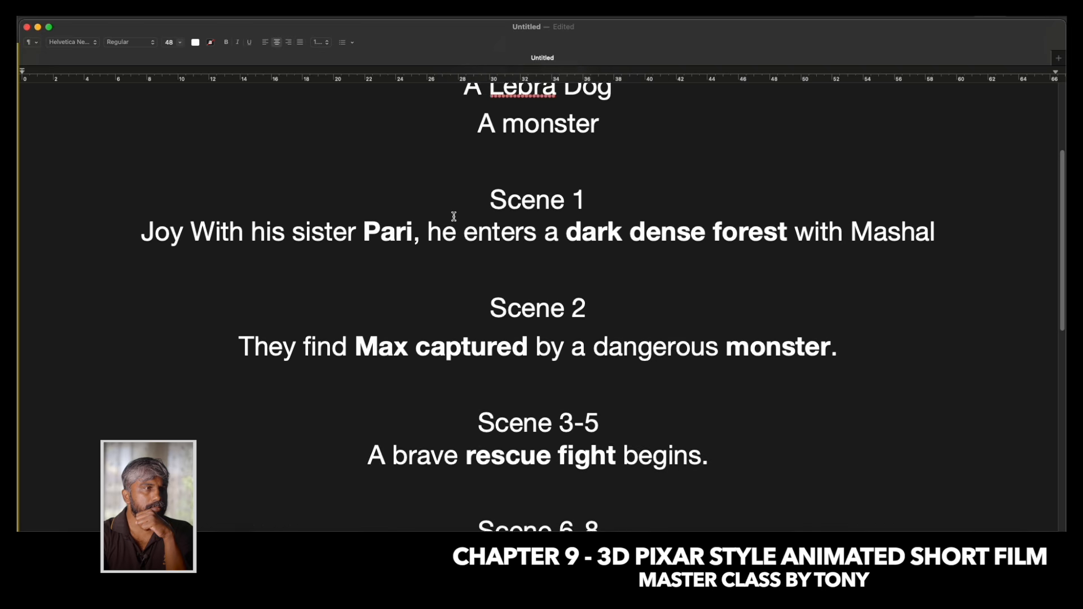
left_click_drag(353, 127, 723, 138)
key("super+c")
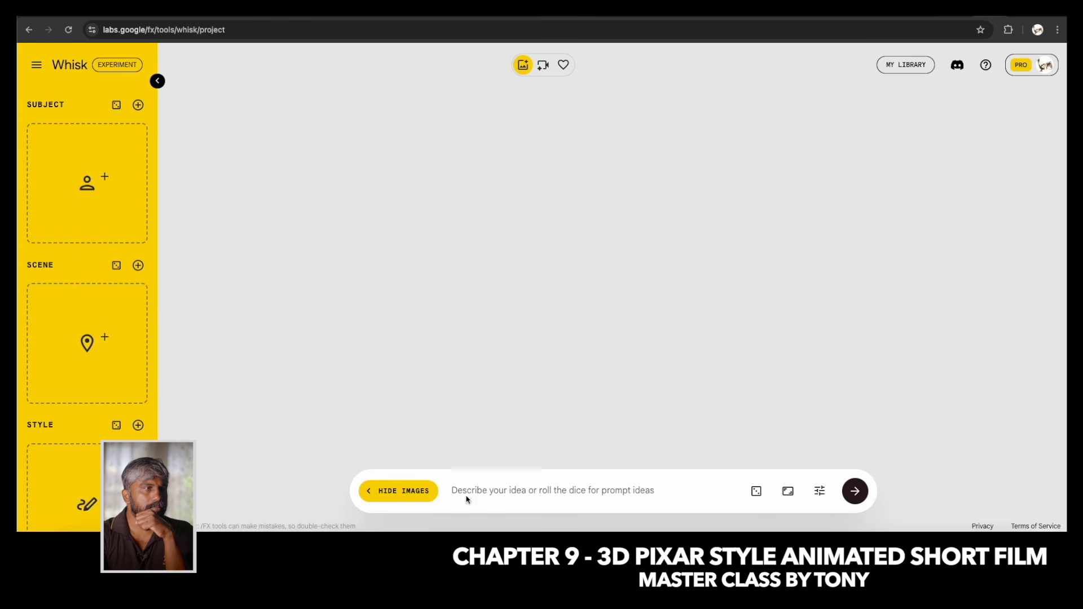
left_click(482, 489)
key("super+v")
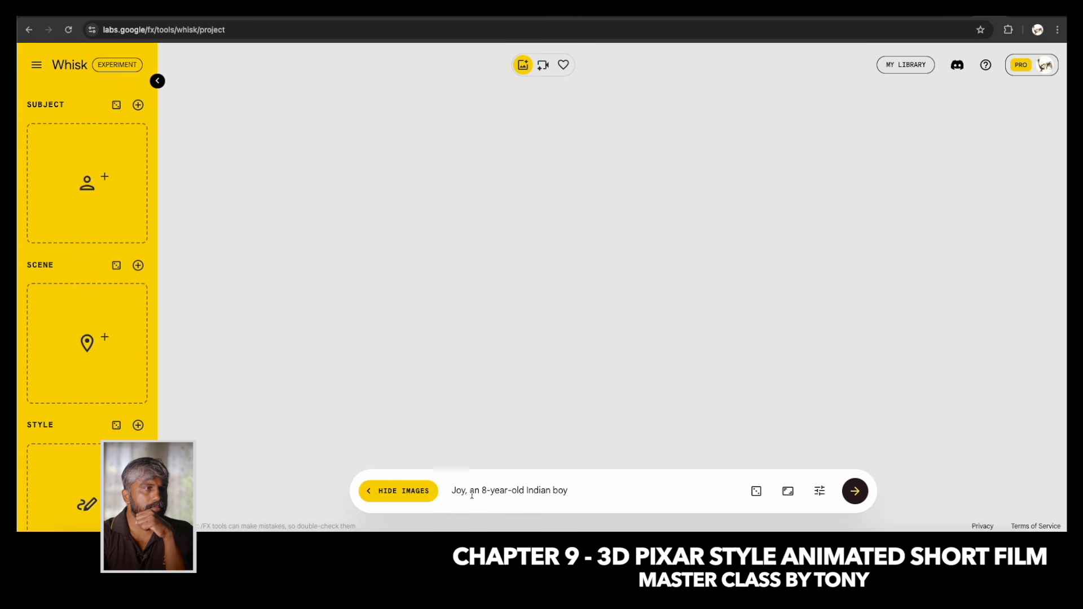
Reword the prompt as "a 8 year old Indian boy", dropping the character's name.
double_click(455, 494)
type("A")
key("Delete")
key("Delete")
key("Delete")
key("Delete")
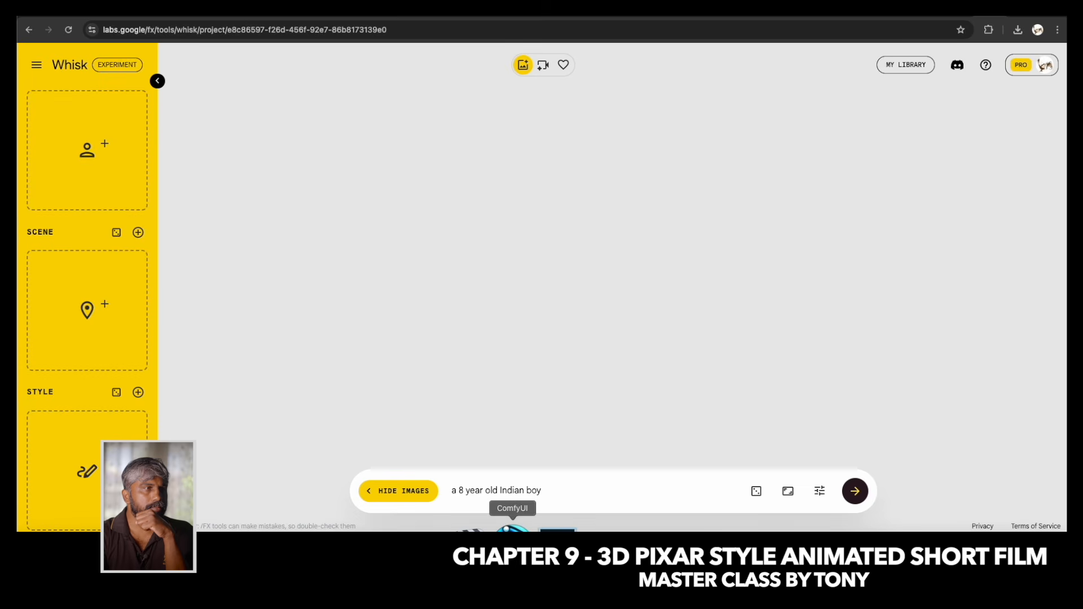
Expand the prompt to "a 3d pixar style 8 years old Indian boy, wear red tshirt and blue jeans" and generate images.
type("a ")
type("3d pixa")
type("r style")
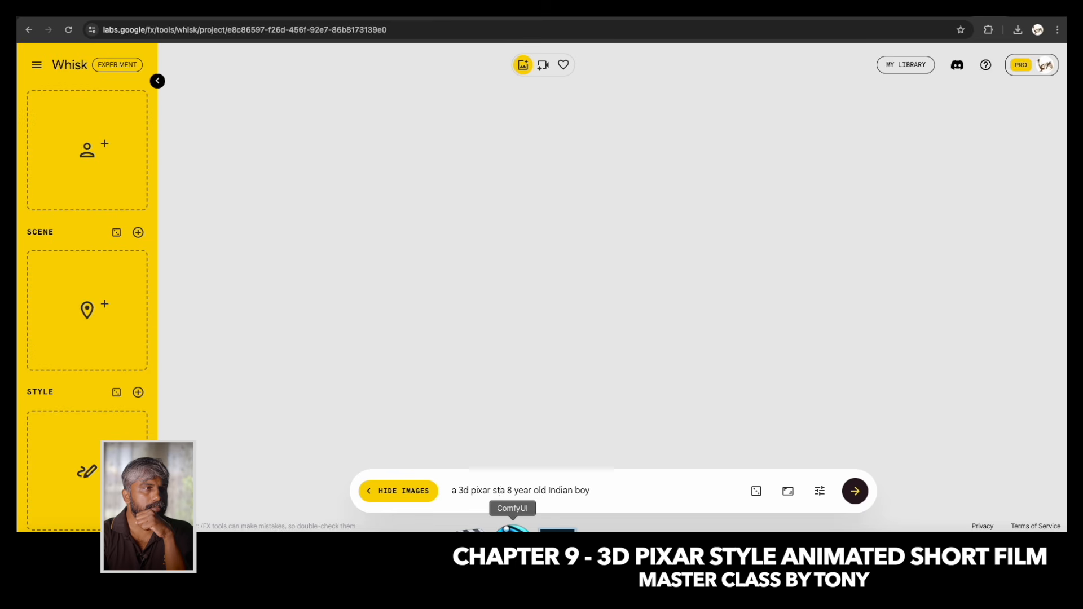
key("Delete")
key("Delete")
key("Right")
type("s")
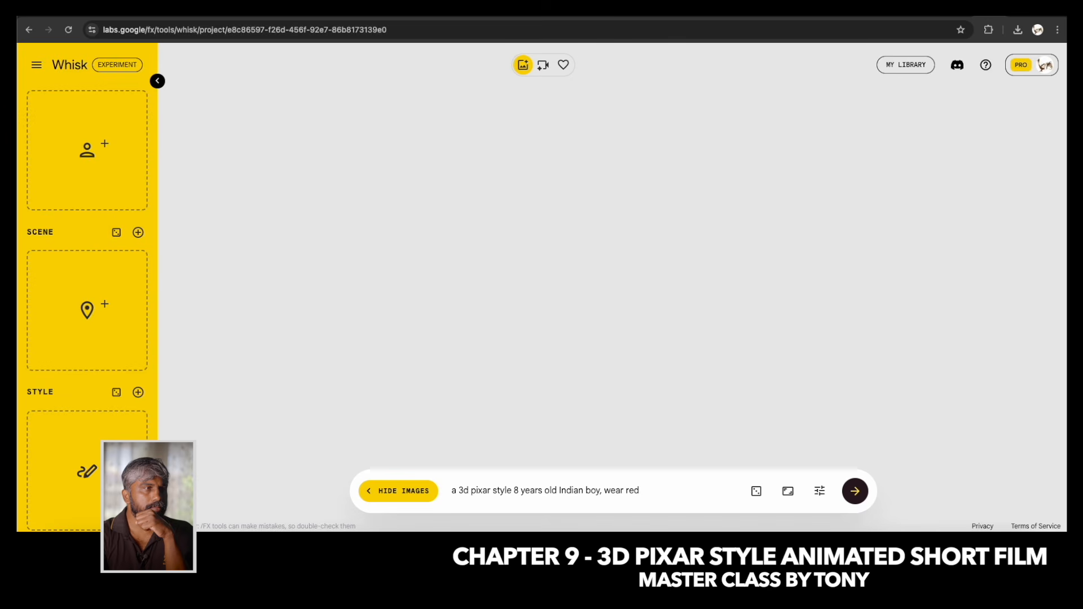
type("t and blue jeans")
left_click(856, 501)
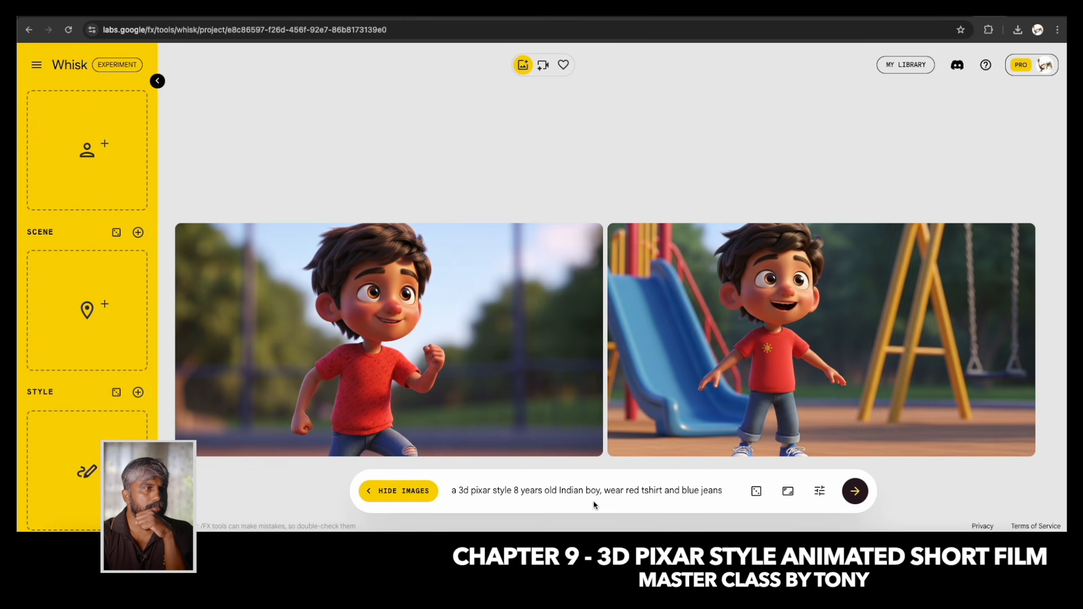
Add ", stand in a white background" to the end of the prompt and generate new images.
left_click(729, 491)
type(", in a")
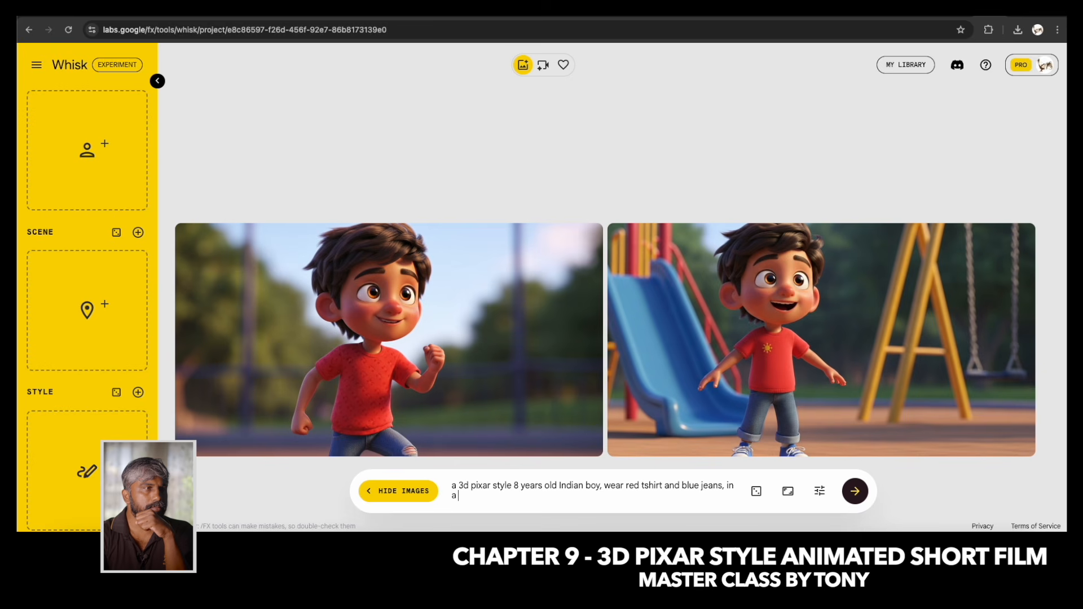
key("BackSpace")
key("BackSpace")
type("stand in a white background")
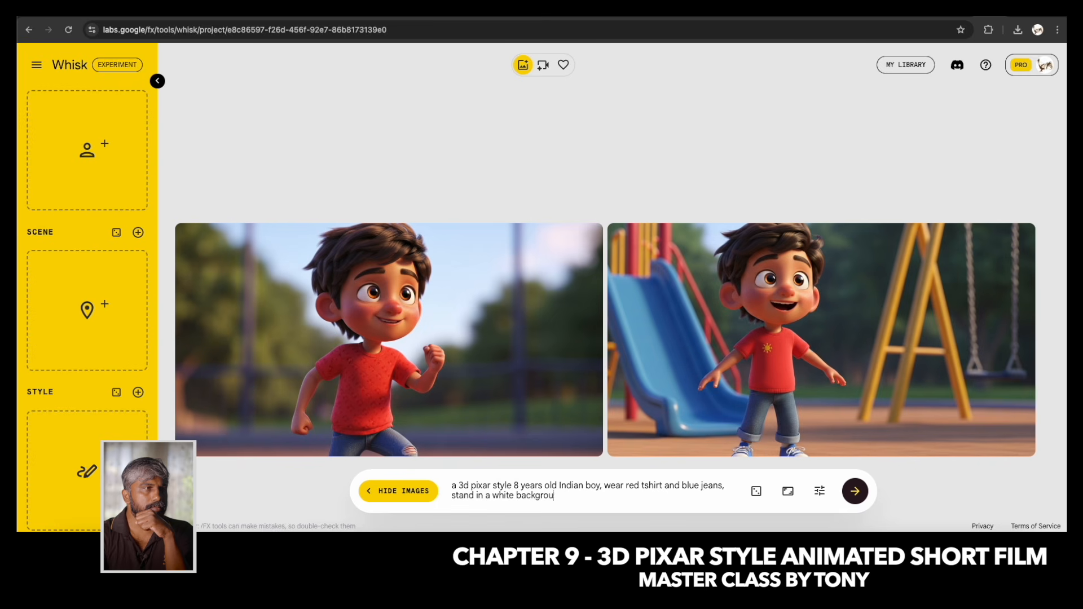
key("Return")
Set the first white-background image of the boy, wearing sandals, as the Subject reference.
scroll(672, 213, "up", 2)
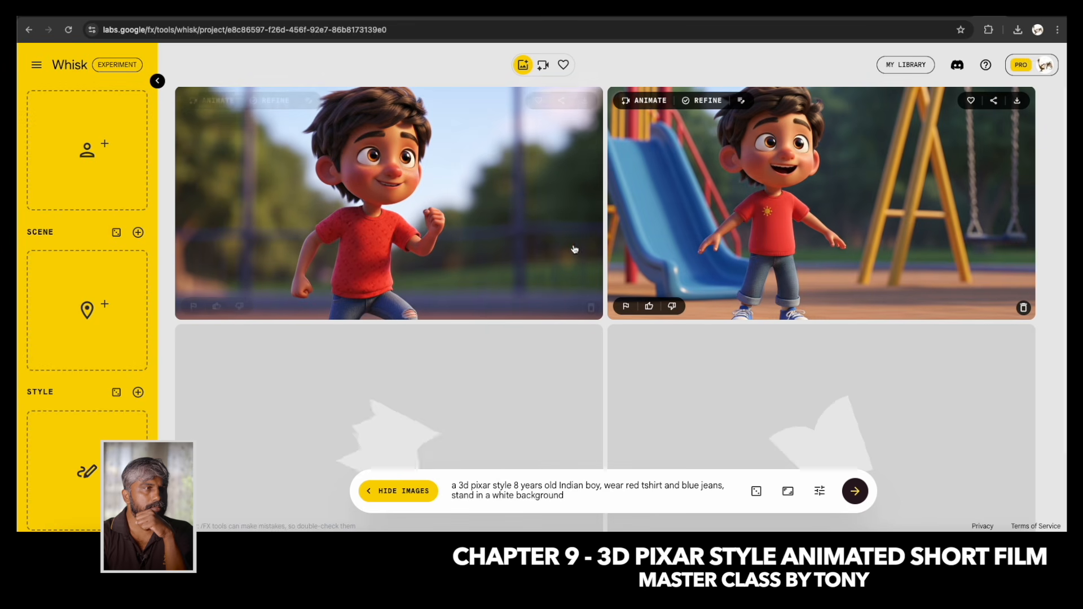
scroll(574, 308, "down", 2)
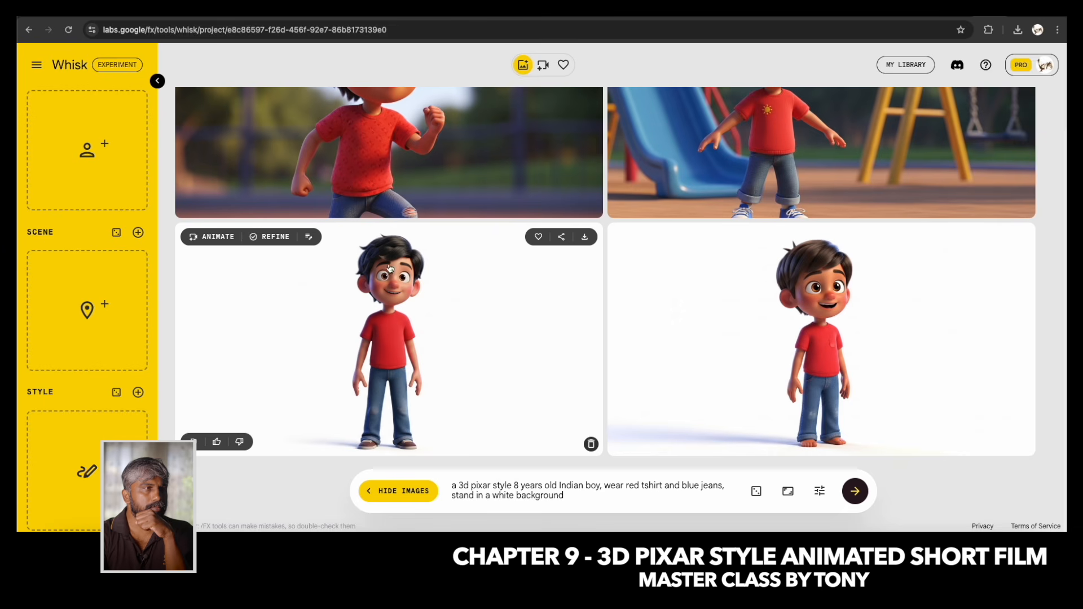
left_click_drag(392, 351, 67, 169)
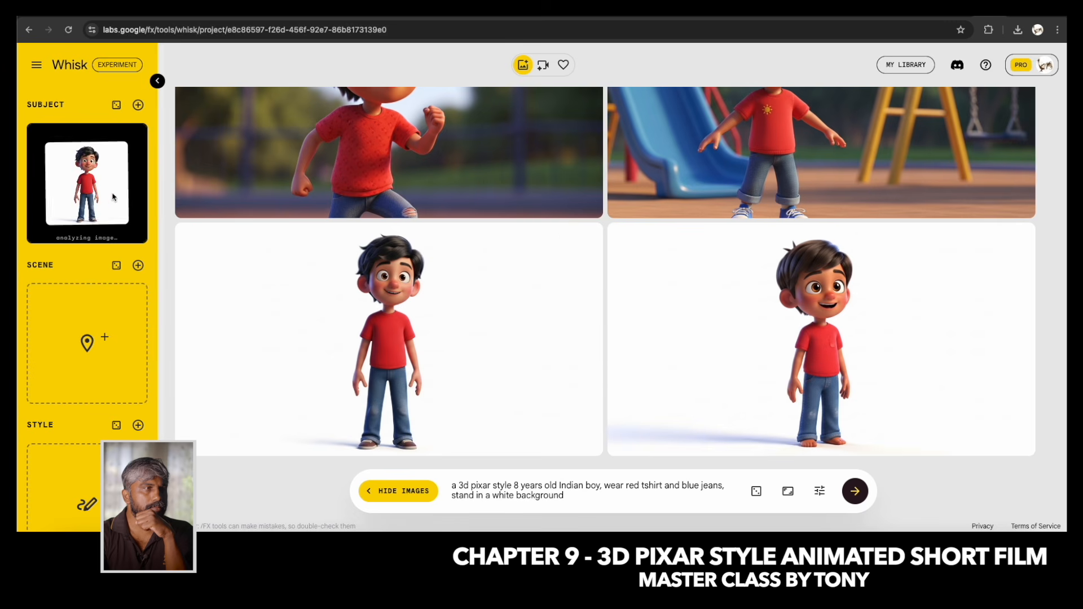
Delete the generated image of the boy running outdoors.
scroll(513, 317, "up", 2)
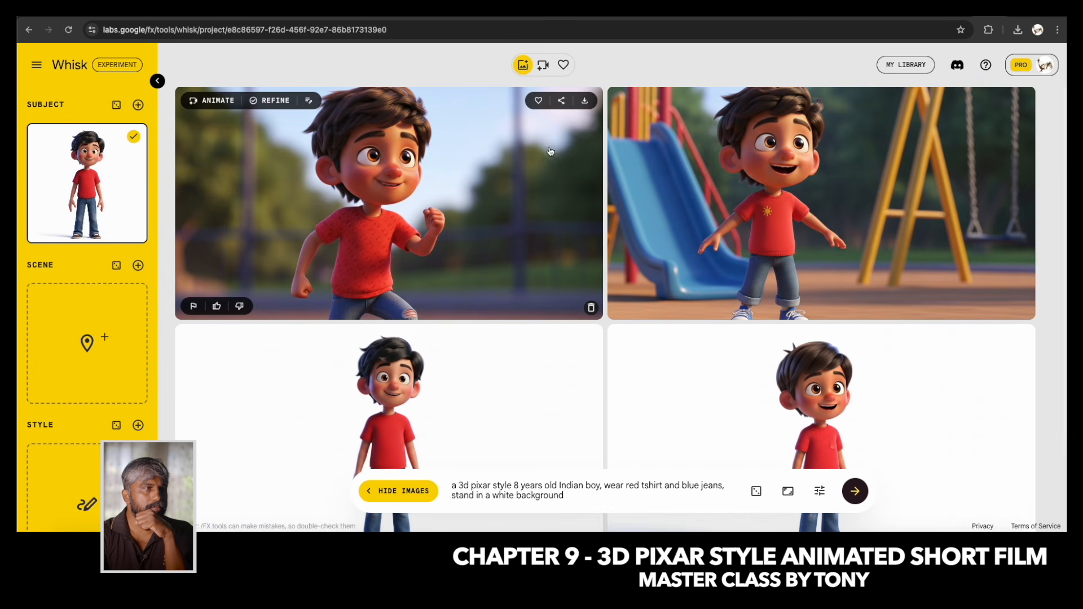
left_click(591, 308)
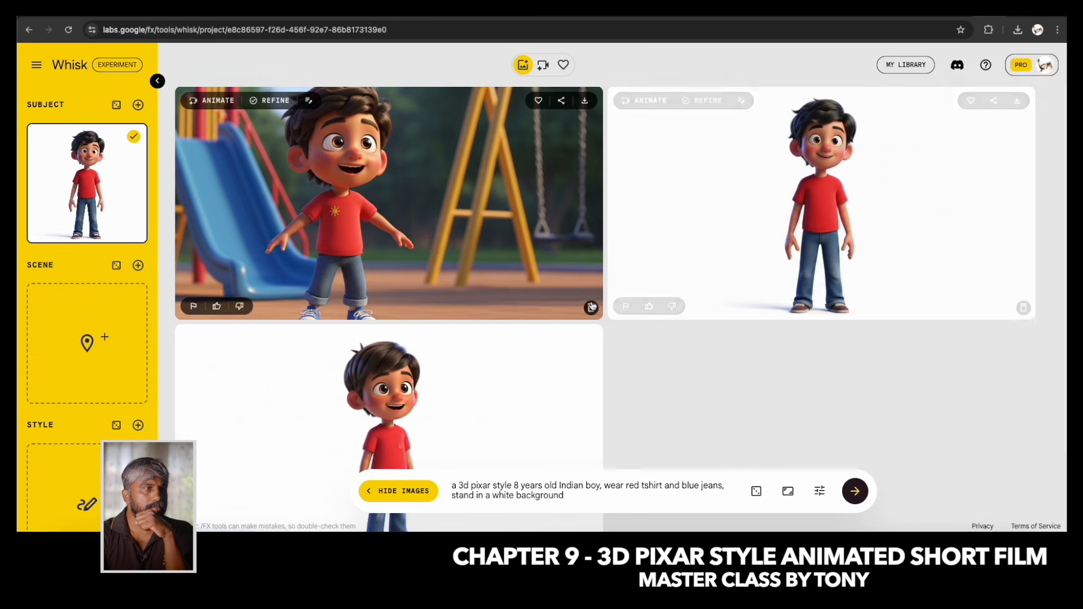
Delete the generated playground image and the white-background image of the barefoot boy.
left_click(592, 308)
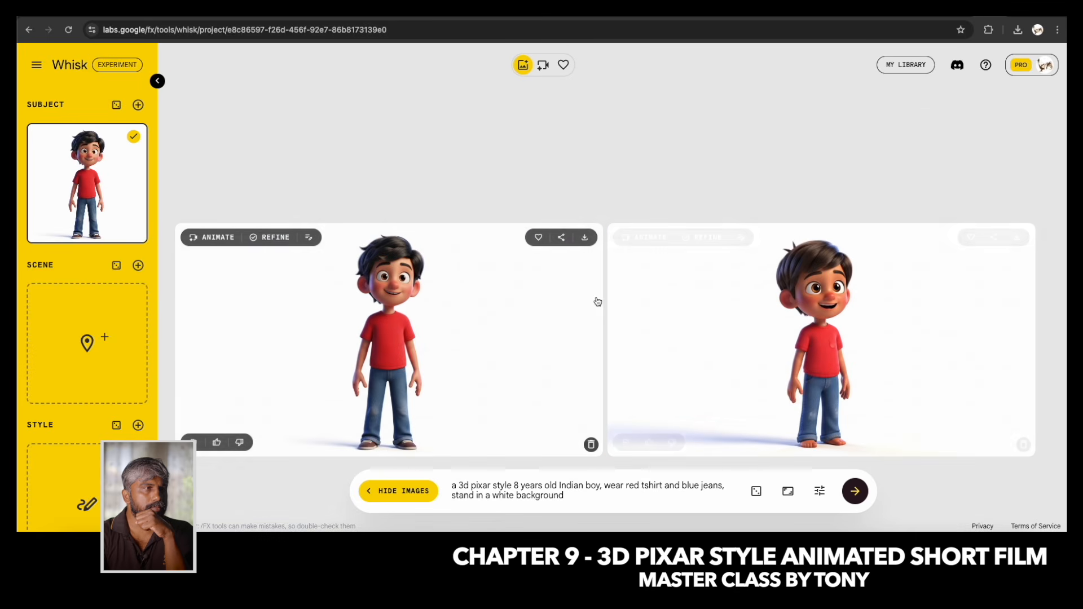
left_click(1023, 444)
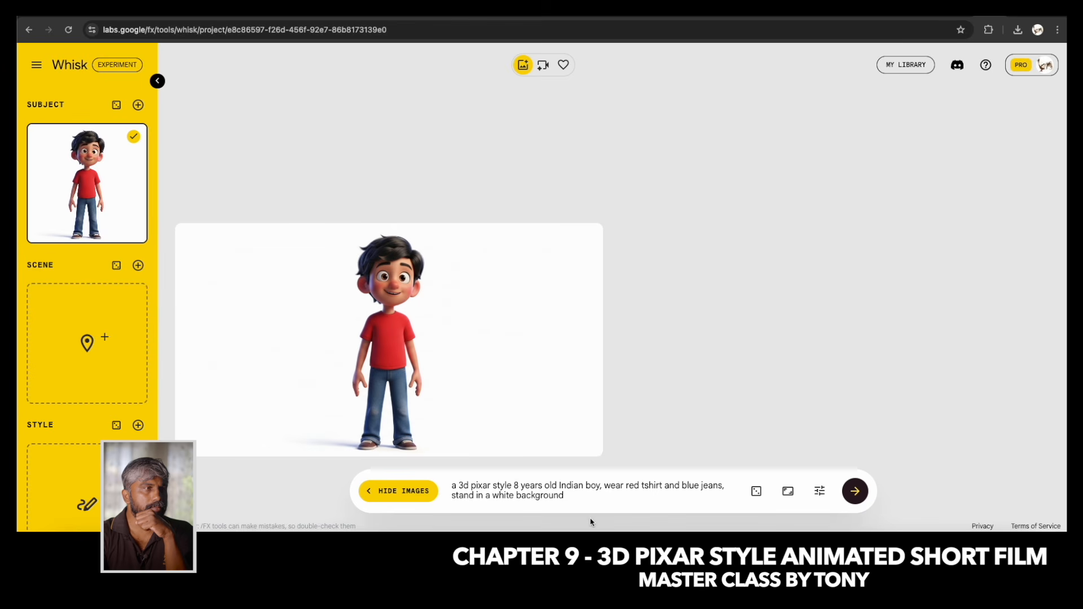
Change the character in the prompt to "12 years old Indian Girl".
type("12")
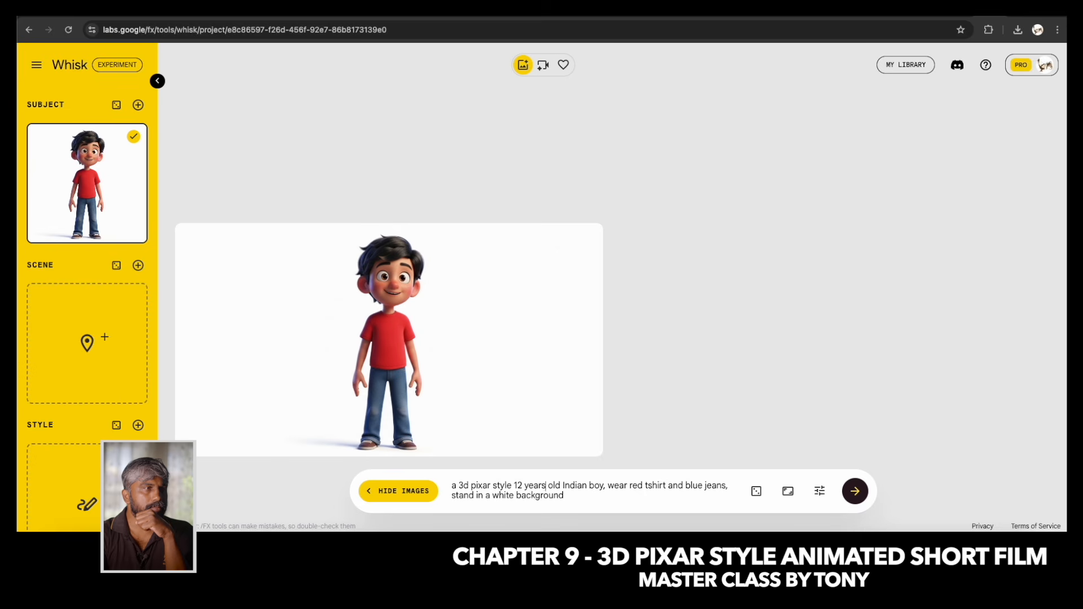
key("Delete")
key("Delete")
key("Delete")
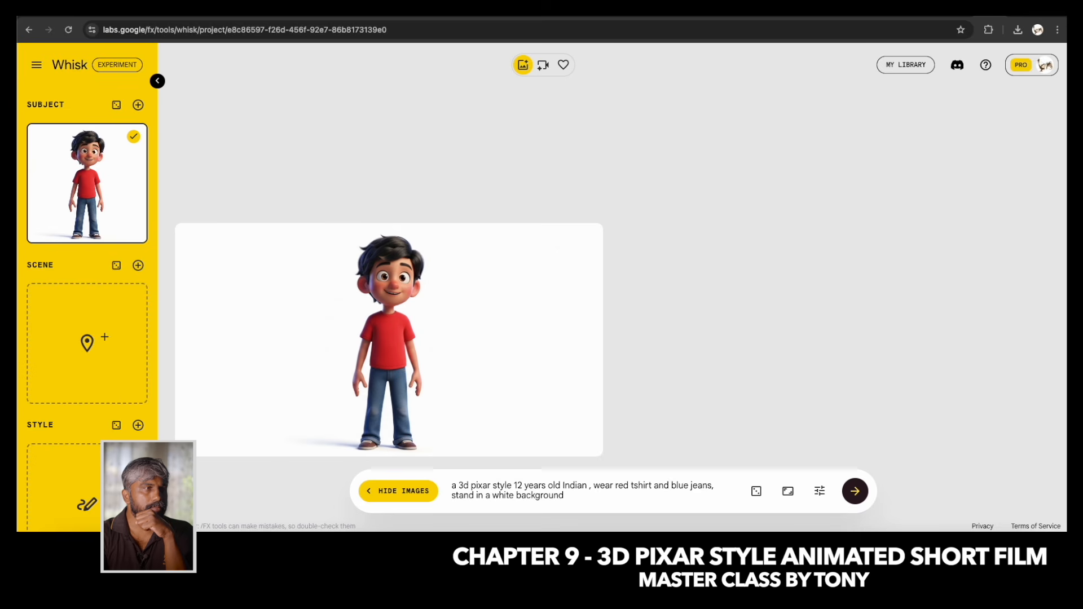
type("Girl")
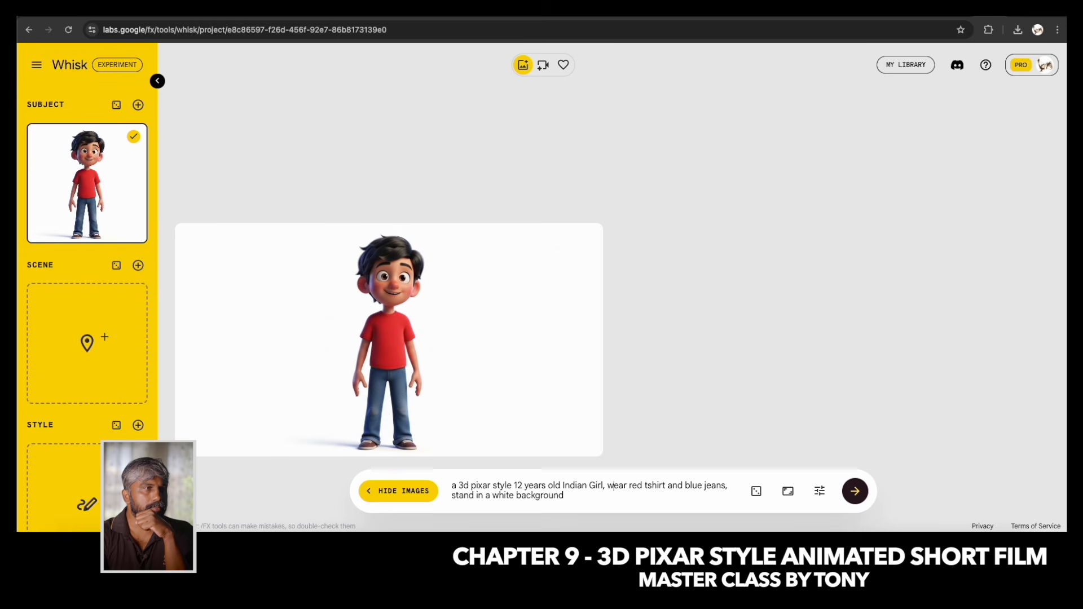
Change the outfit in the prompt to "white tshirt and blue frock" and generate the girl's images.
key("Delete")
key("Delete")
key("Delete")
key("Delete")
type("white")
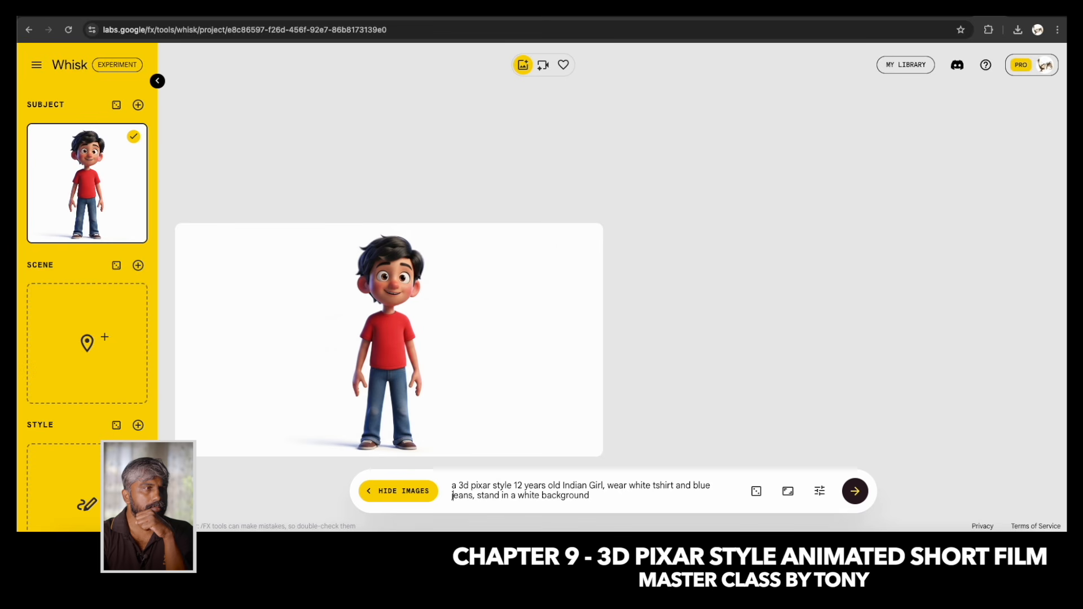
key("Delete")
key("Delete")
key("Delete")
type("frock")
key("Return")
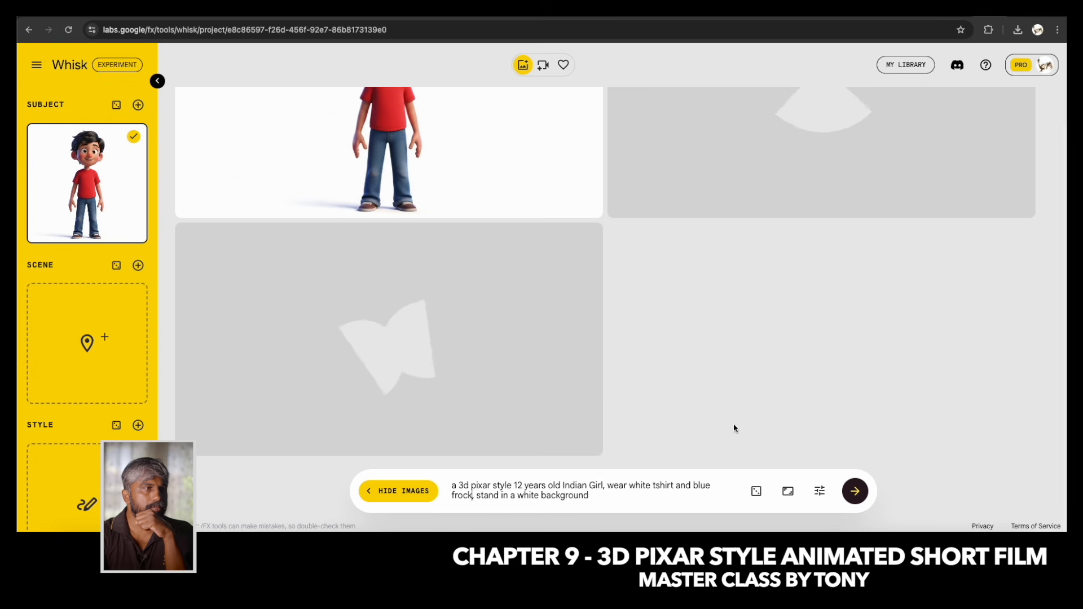
Add the generated girl with tied hair and shoes as a second Subject reference.
left_click(816, 493)
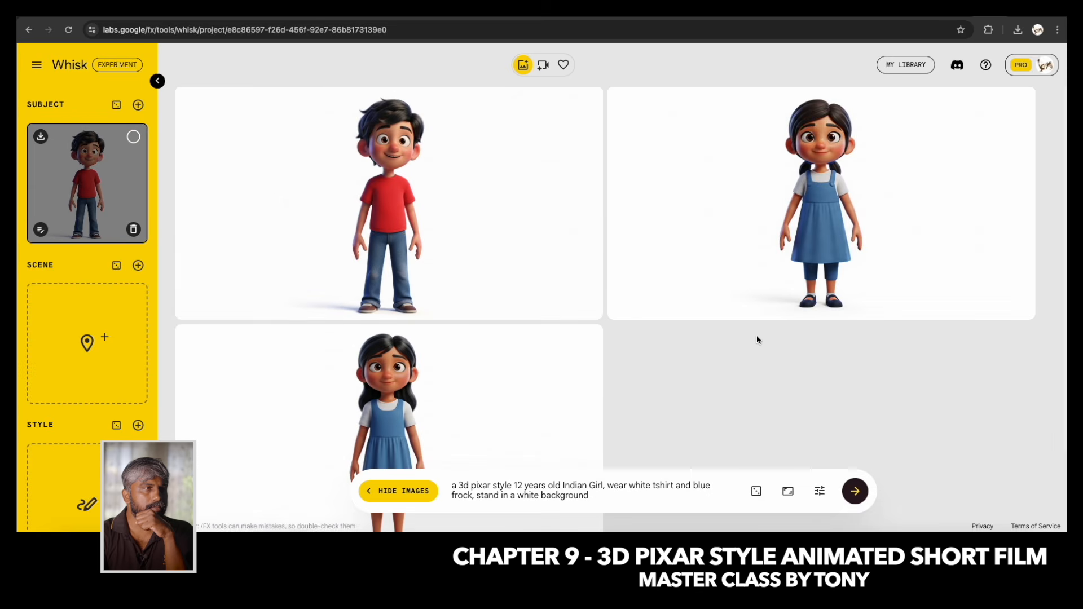
scroll(758, 340, "down", 3)
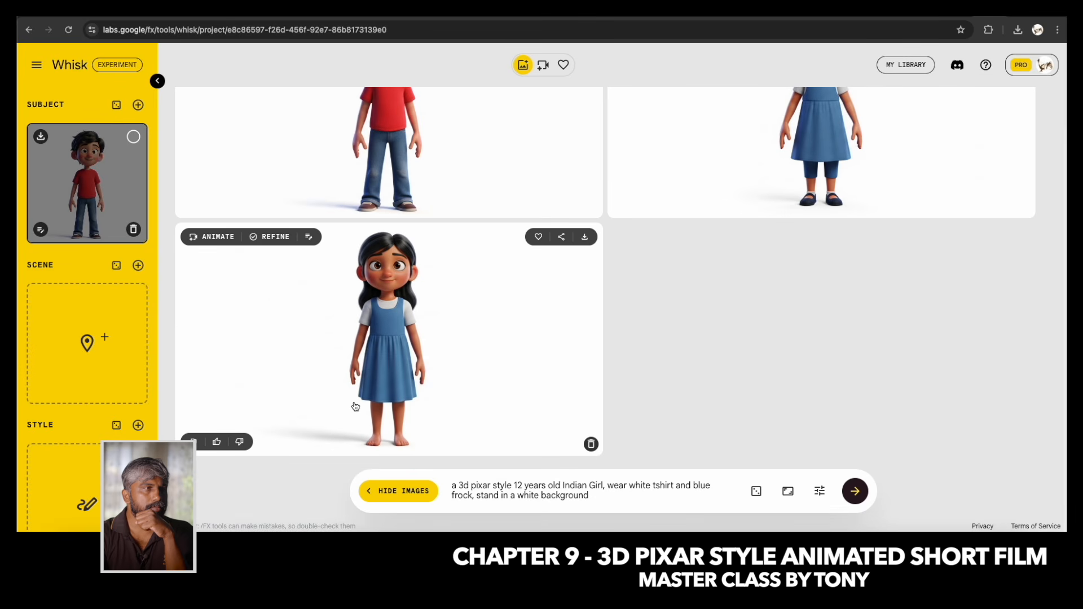
scroll(733, 309, "up", 3)
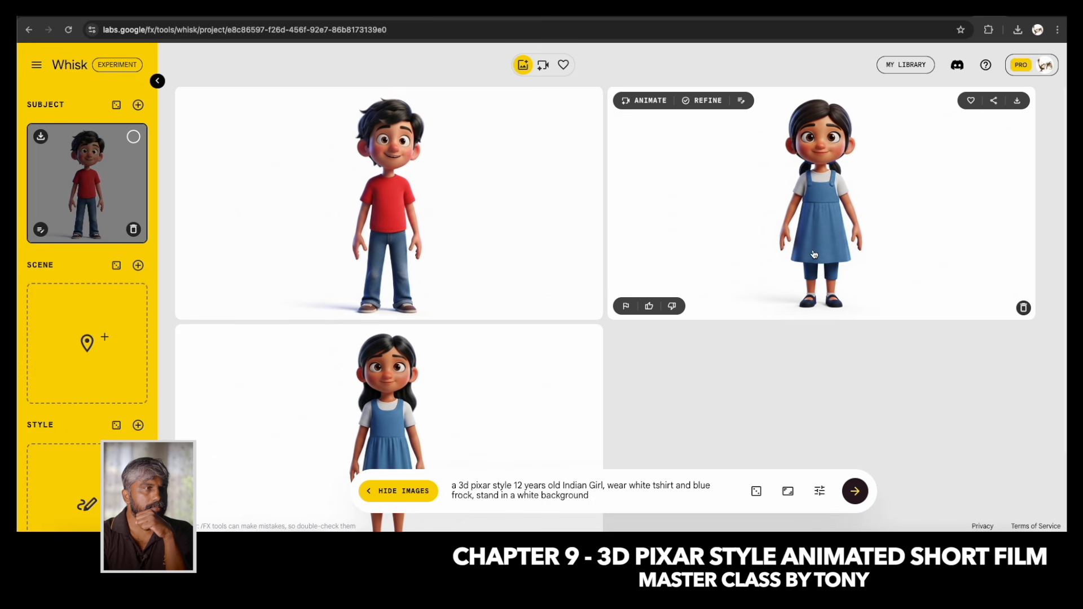
left_click_drag(837, 203, 93, 260)
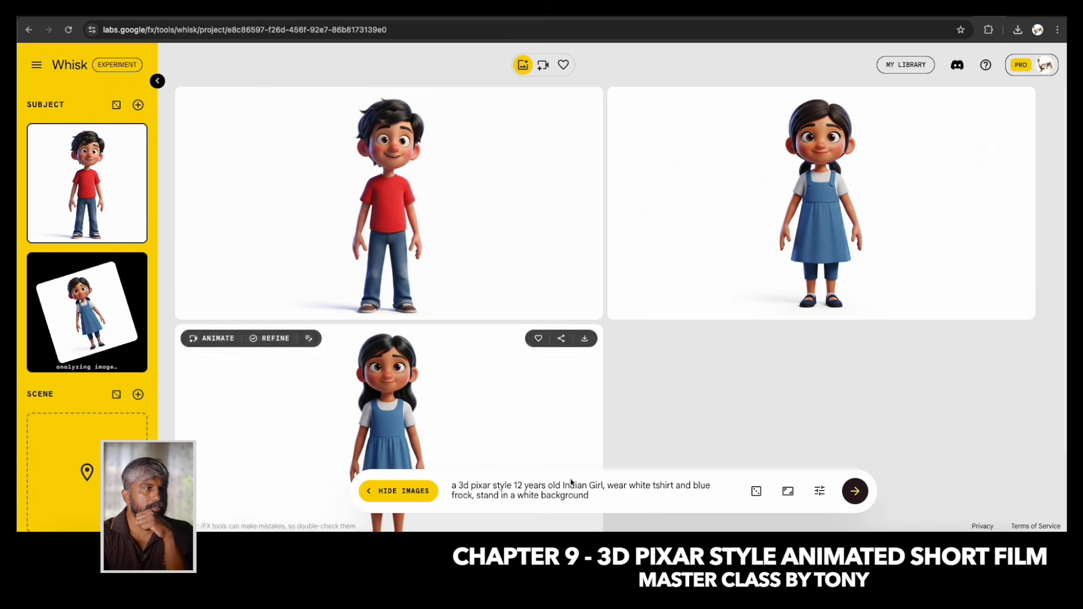
Deselect the girl Subject reference and generate images from the prompt "a 3d pixar style lebra dog standing in white background".
left_click(603, 498)
left_click_drag(594, 494, 514, 484)
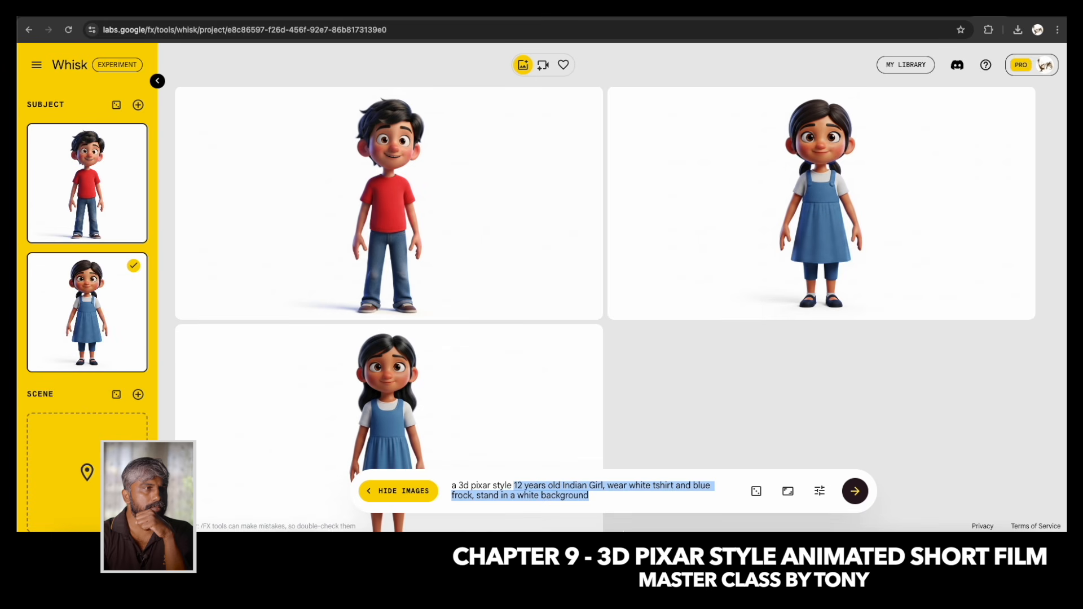
type("lebar d")
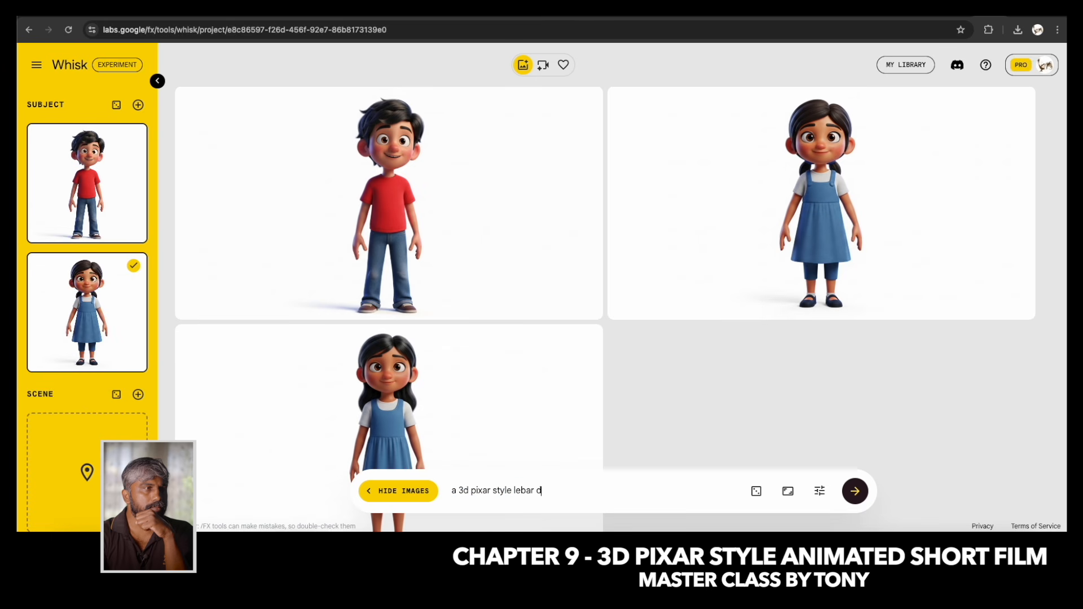
left_click(134, 267)
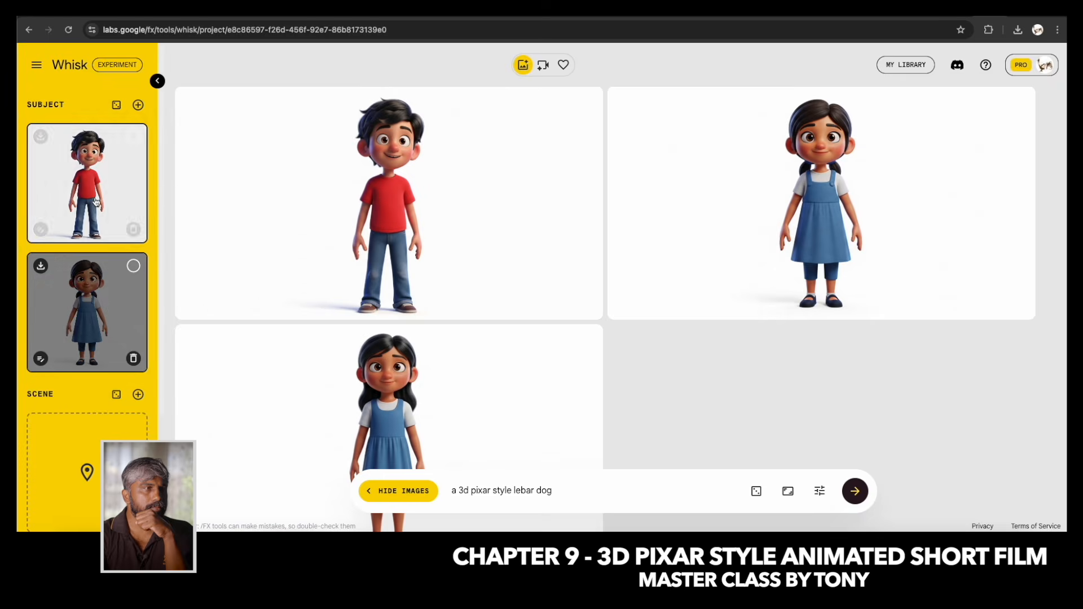
left_click(818, 492)
left_click(500, 493)
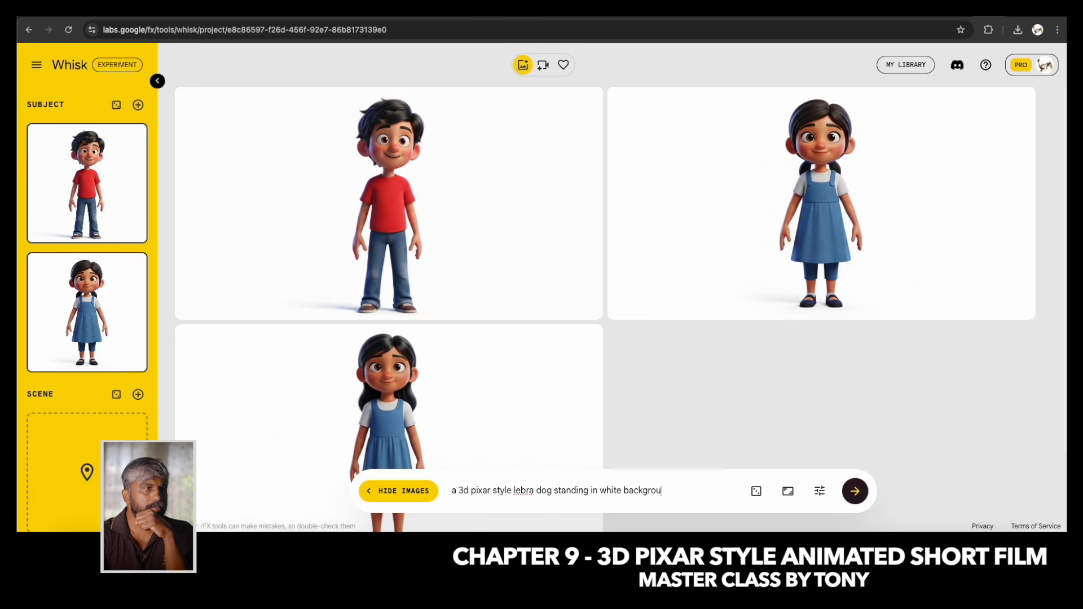
type("nd")
key("Return")
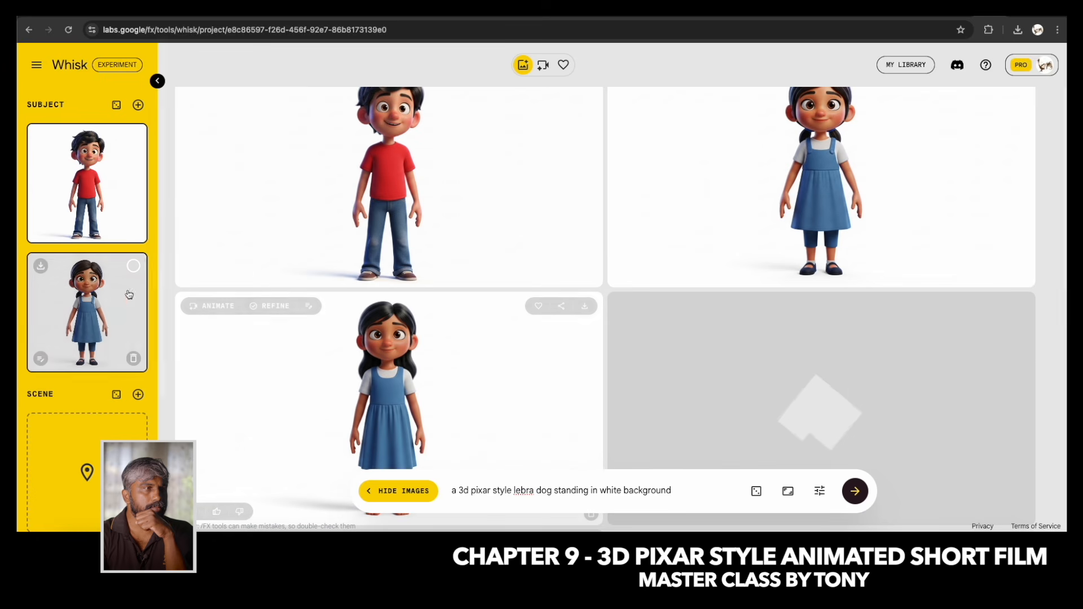
Delete the generated image of the barefoot girl with loose hair.
scroll(537, 316, "down", 4)
scroll(537, 316, "down", 2)
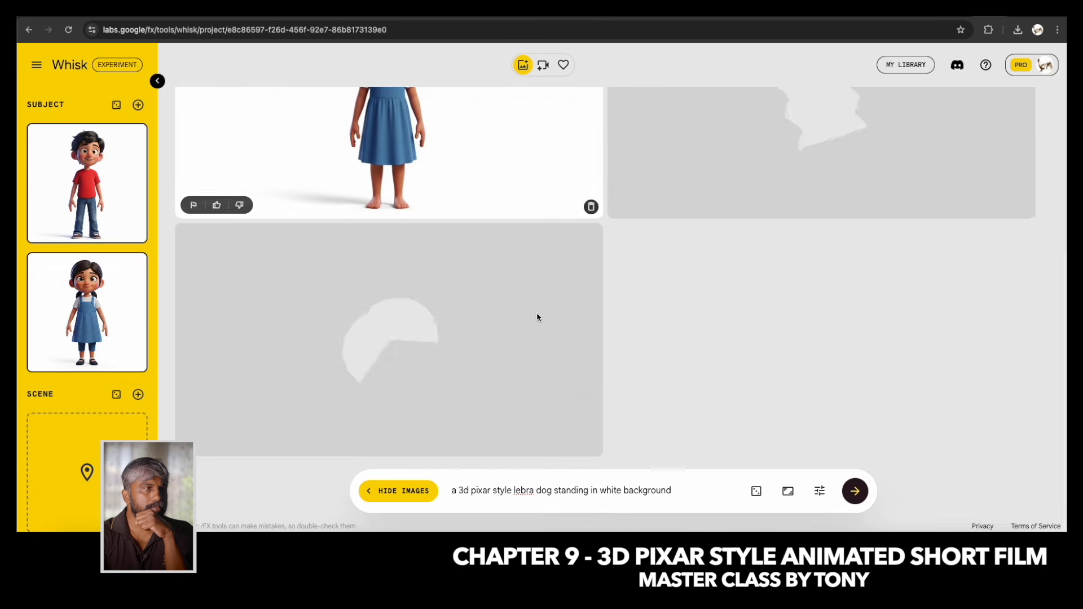
scroll(537, 310, "up", 2)
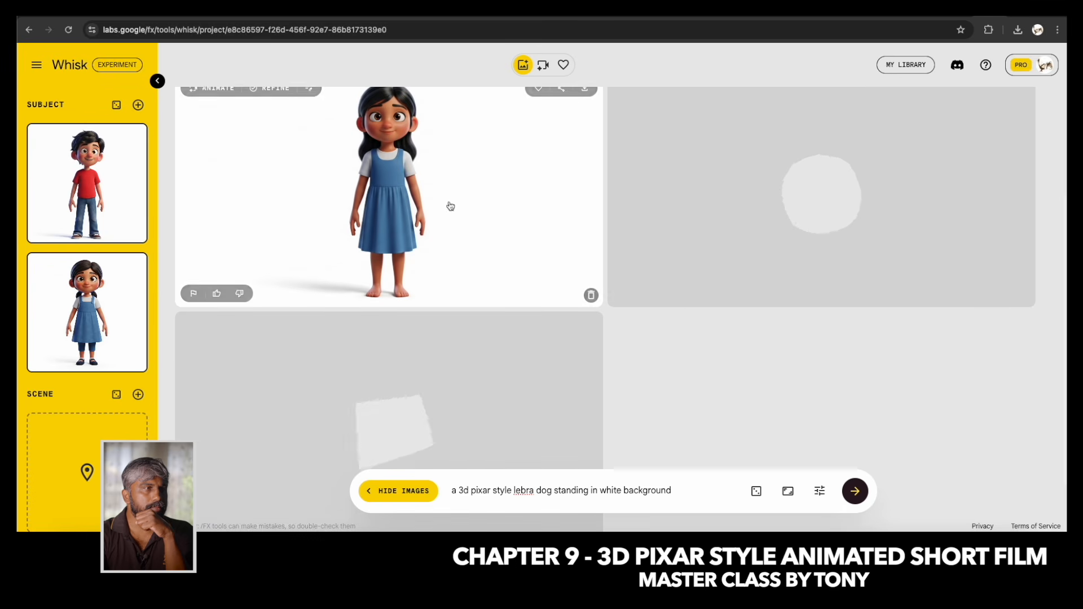
scroll(556, 295, "down", 3)
scroll(535, 295, "up", 6)
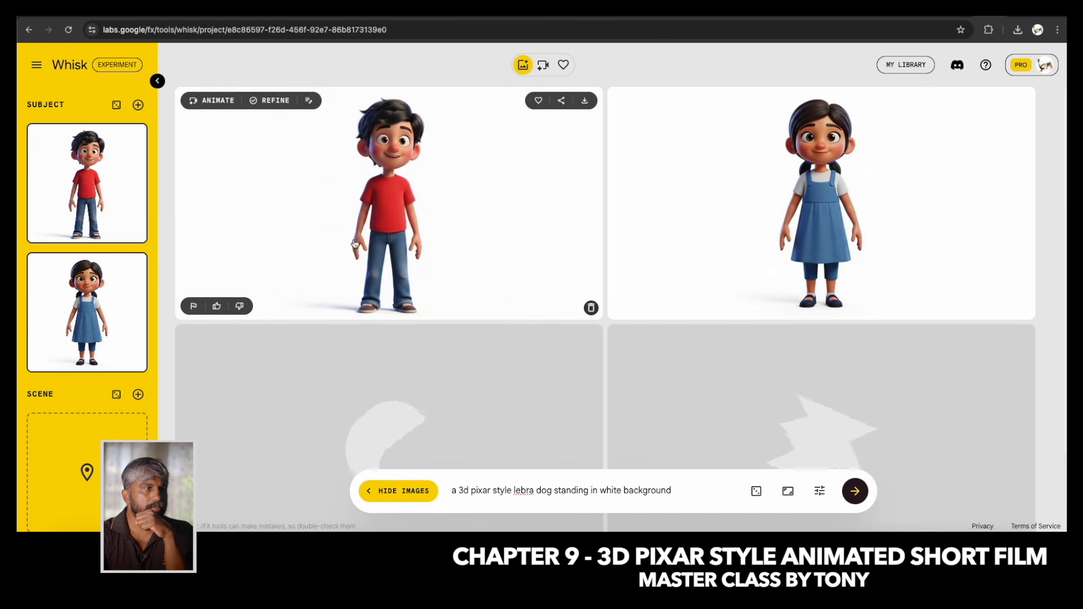
Add the dog with the blue collar as a Subject reference and delete the image of the dog without a collar.
scroll(470, 277, "down", 2)
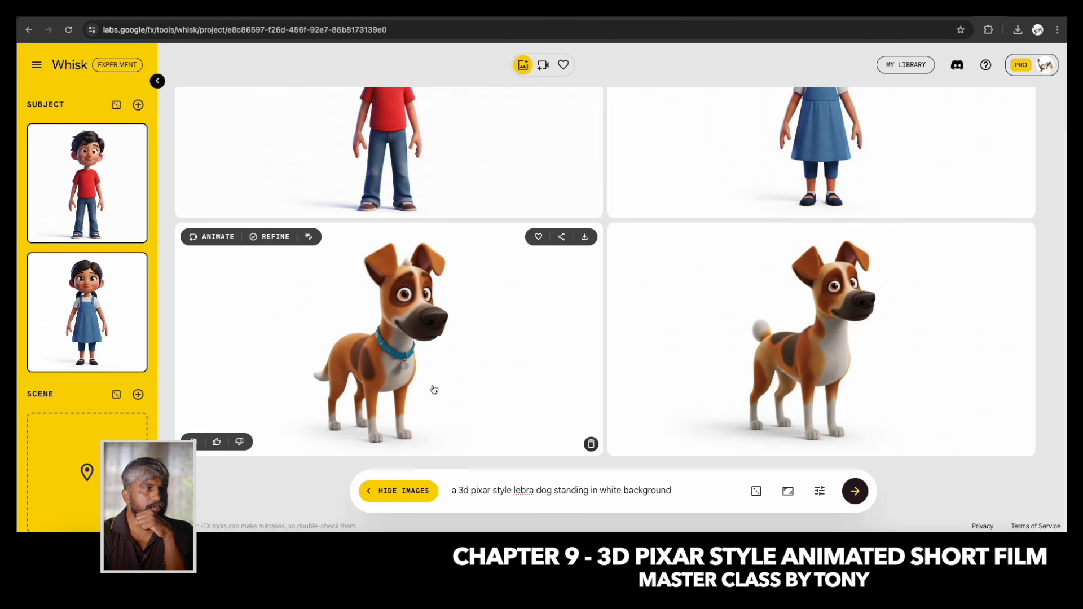
left_click_drag(411, 363, 90, 361)
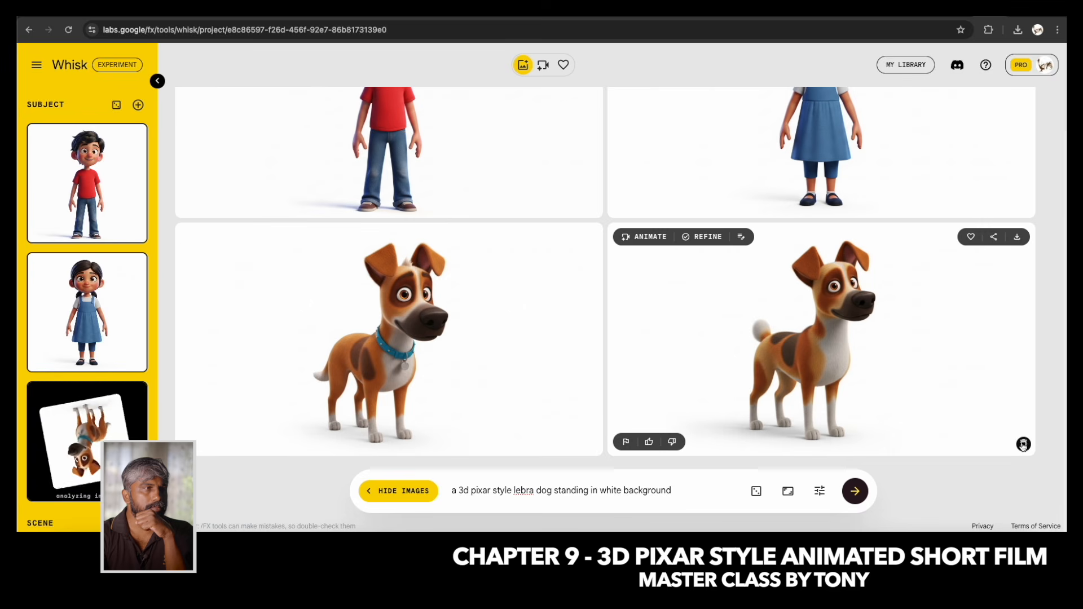
left_click(1024, 444)
scroll(507, 254, "up", 3)
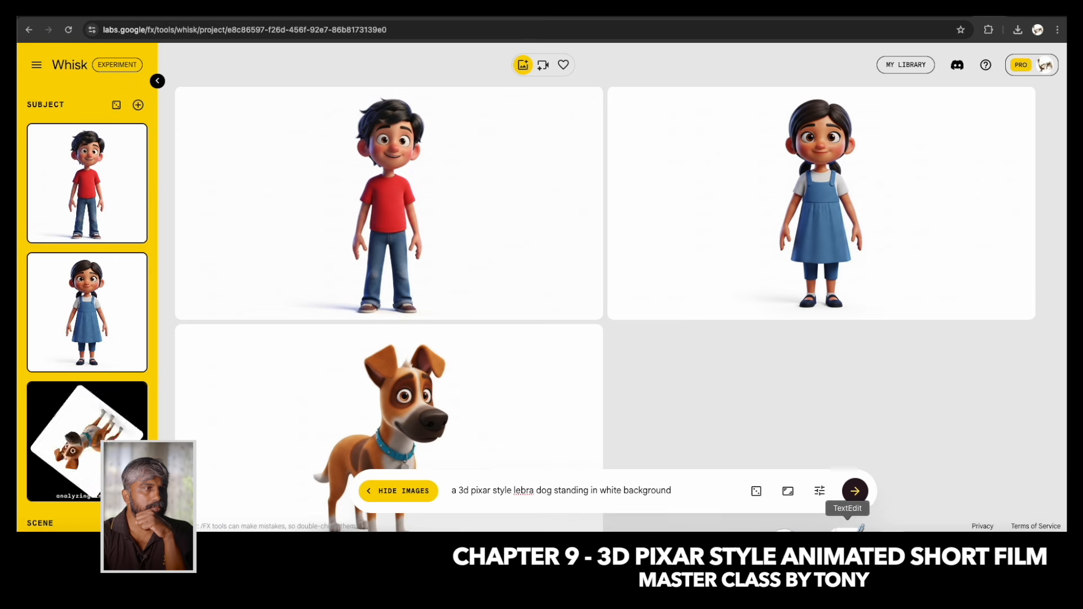
Switch to TextEdit, highlight the "A monster" line in the character list, and return to Whisk.
left_click(850, 541)
left_click_drag(454, 244, 647, 245)
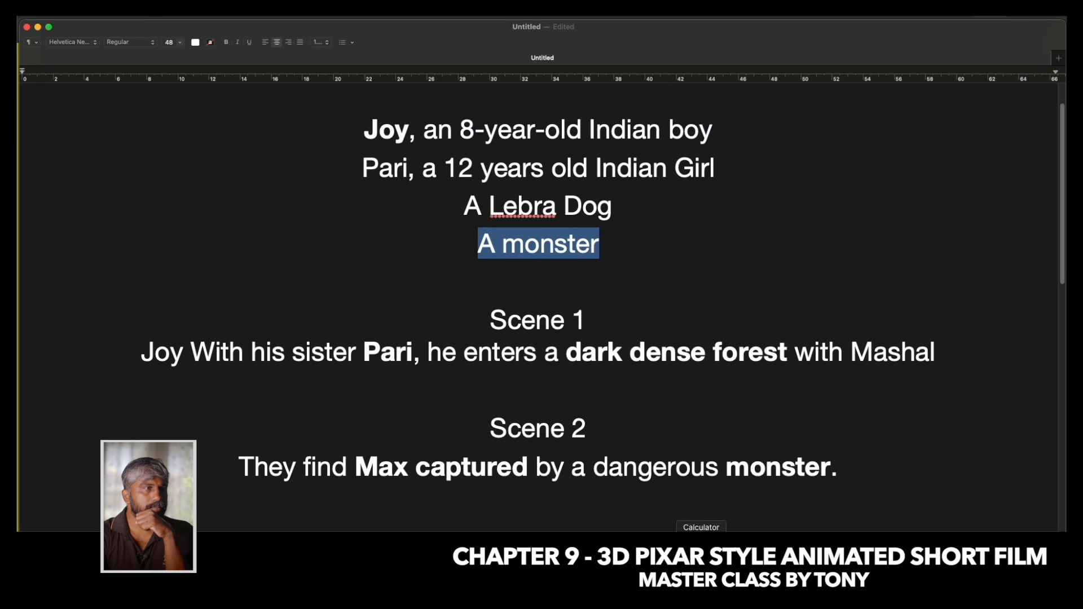
left_click(574, 543)
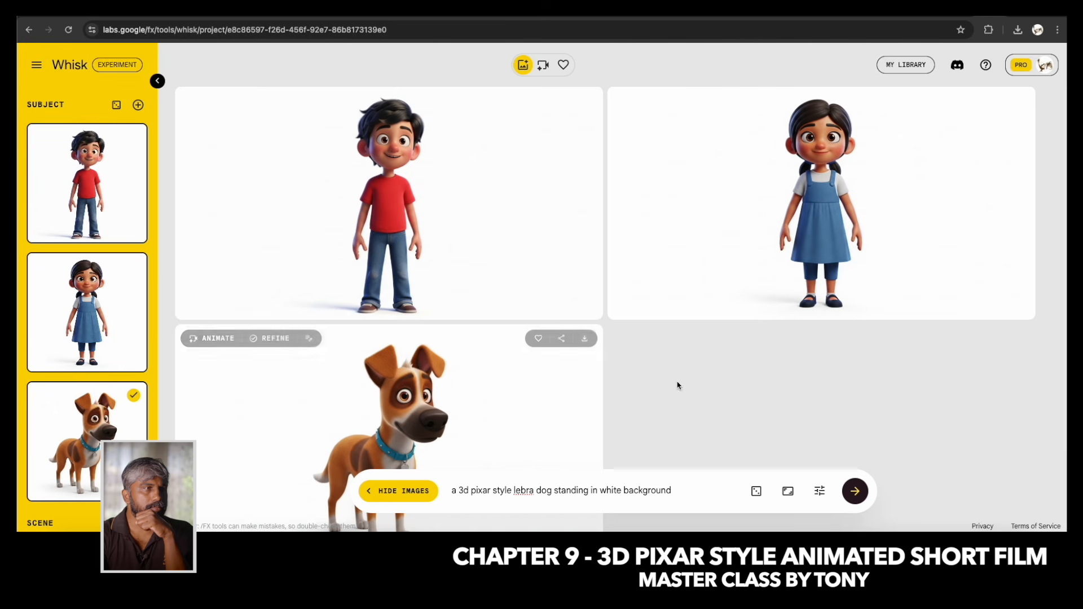
Deselect the dog Subject reference and generate images from the prompt "a 3d pixar style monster in dark background".
left_click(135, 397)
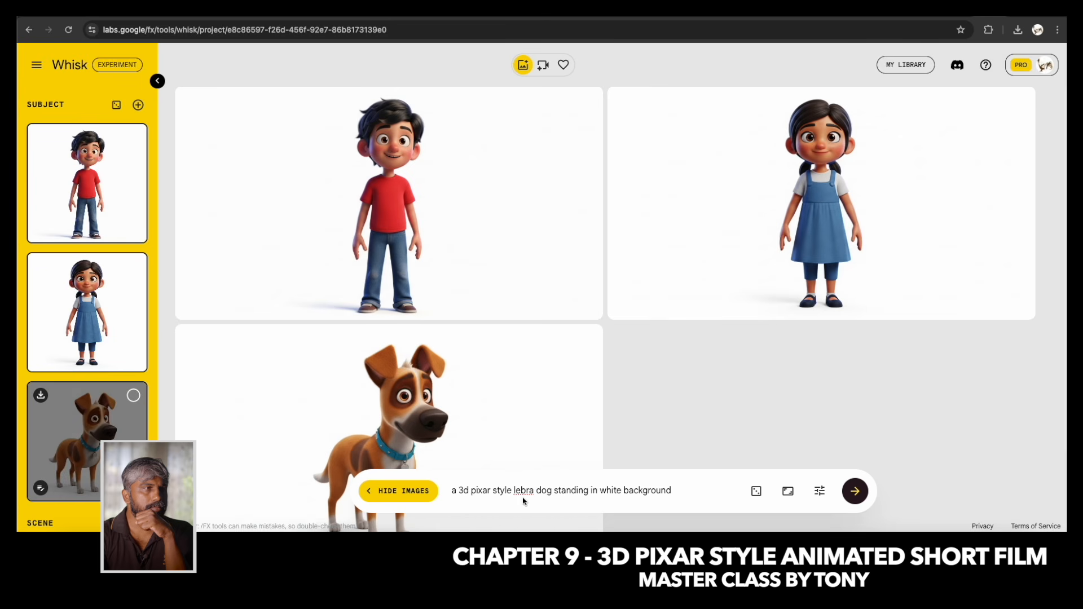
left_click_drag(540, 490, 583, 490)
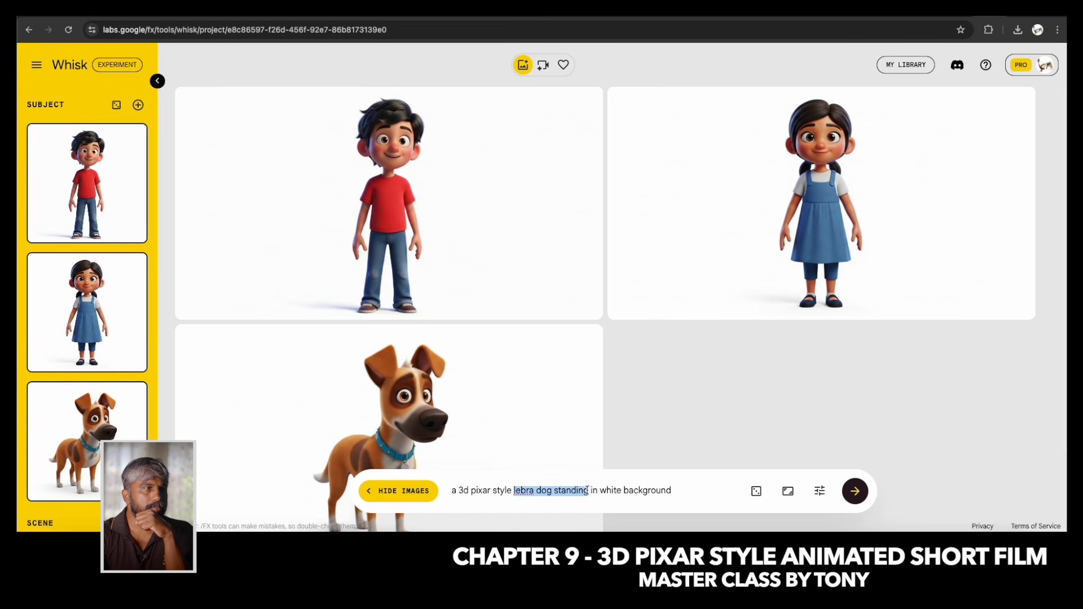
type("monster")
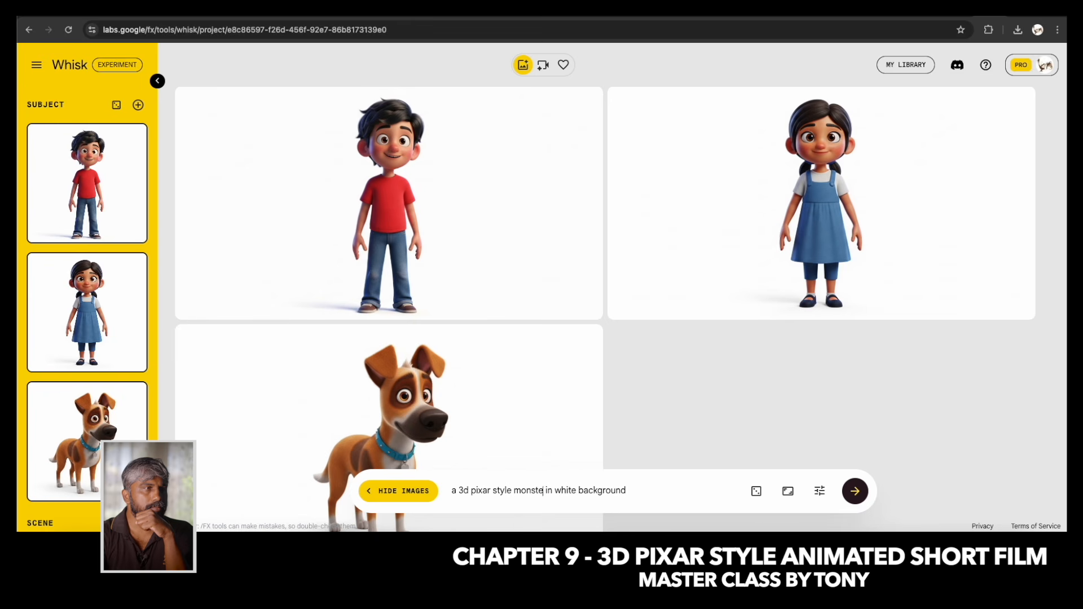
key("Delete")
key("Delete")
key("Delete")
key("Delete")
left_click(856, 490)
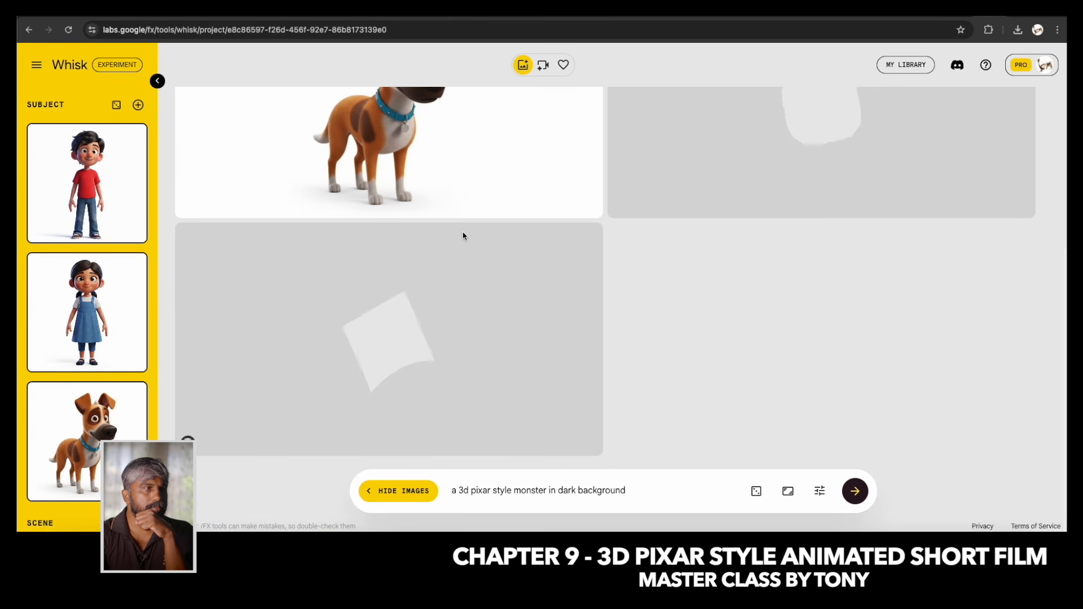
Review the monster images, insert "danger" before "monster" in the prompt, and generate new images.
scroll(84, 311, "down", 5)
scroll(85, 311, "up", 5)
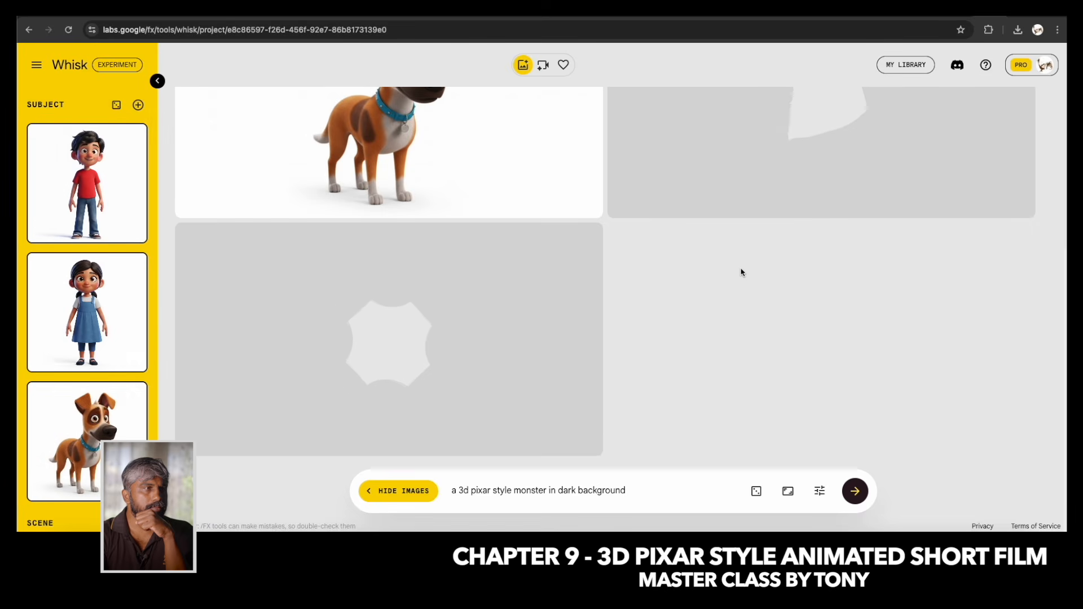
scroll(745, 275, "up", 2)
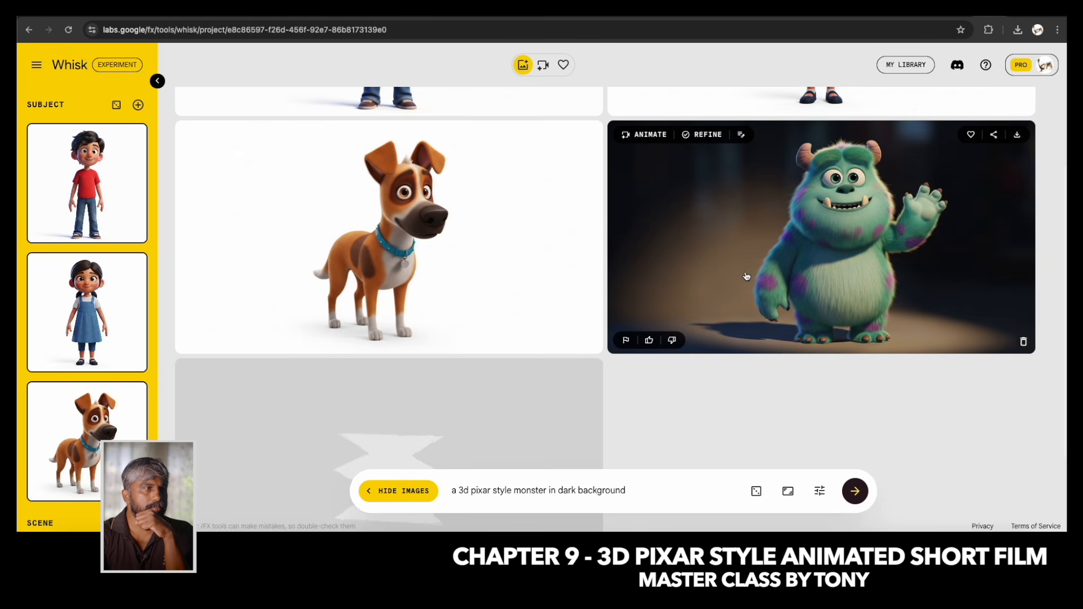
scroll(746, 276, "down", 3)
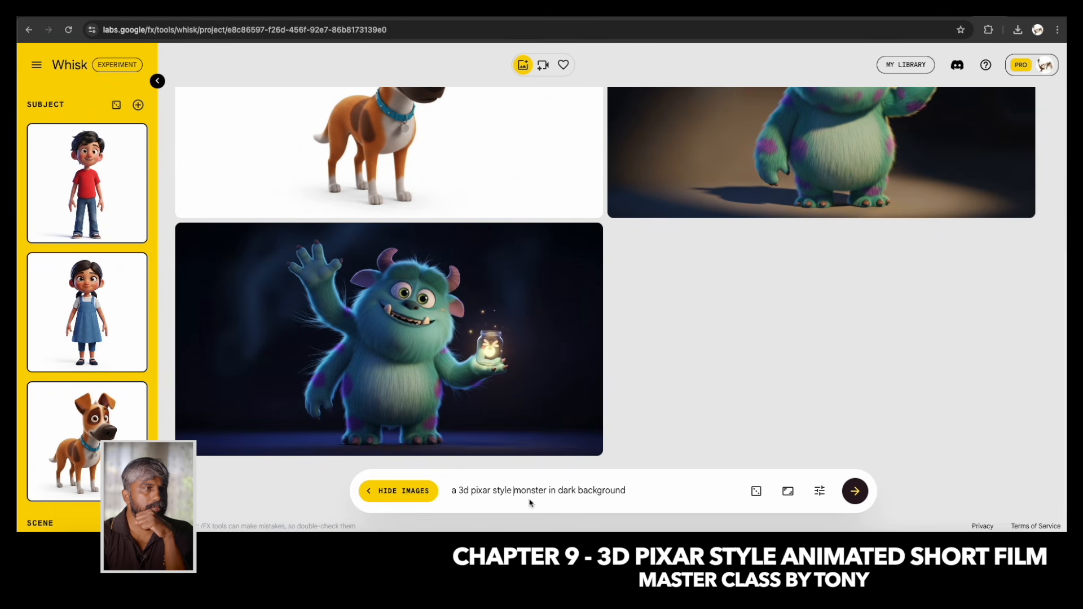
left_click(514, 491)
type("danger")
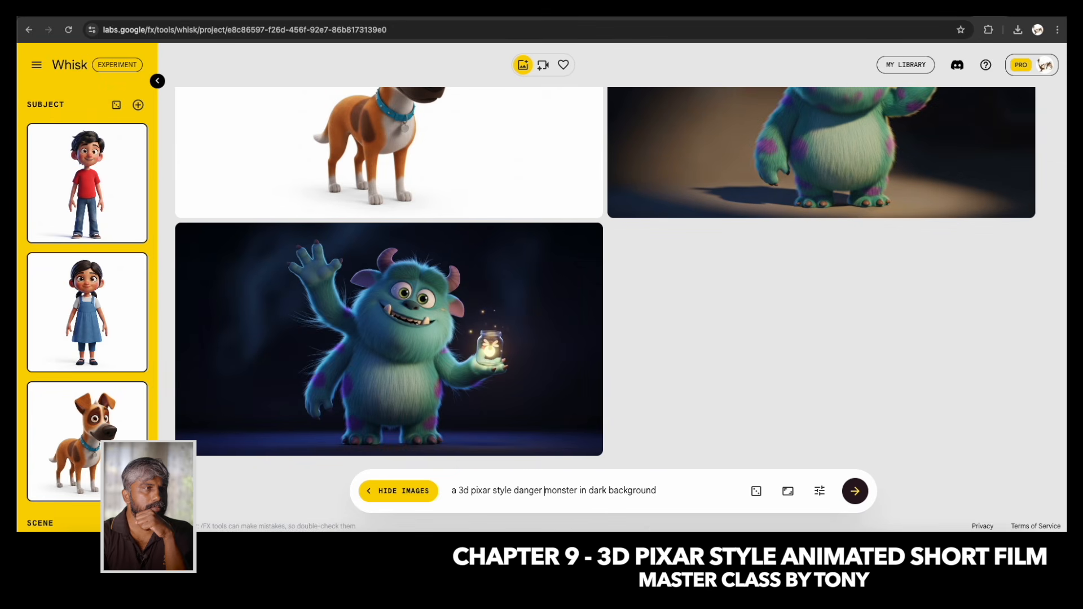
left_click(856, 492)
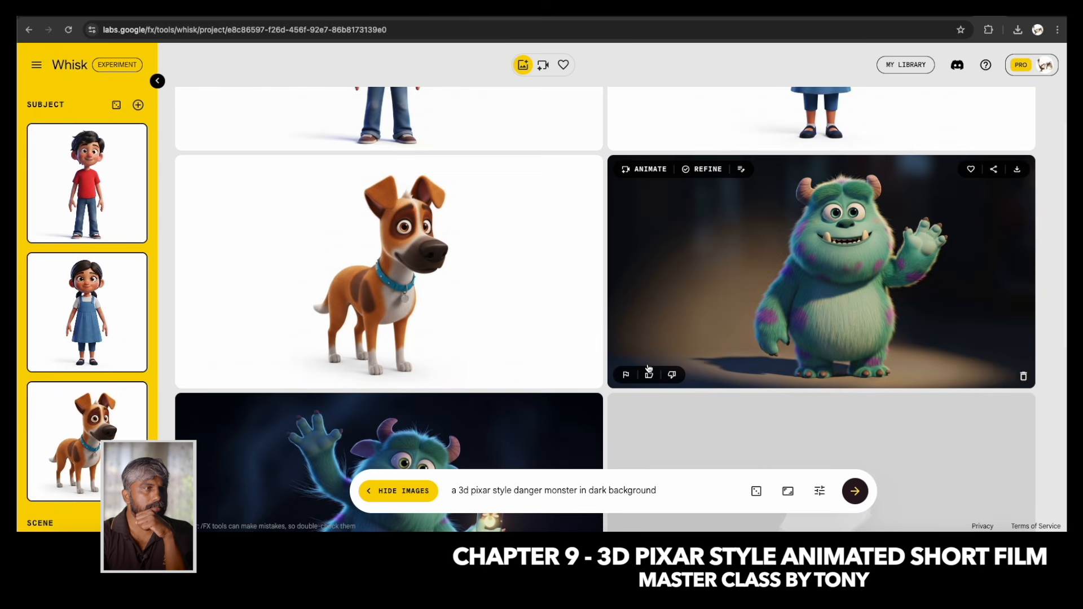
Add the horned monster with red-striped arms standing in the cave as a Subject reference.
scroll(649, 369, "down", 7)
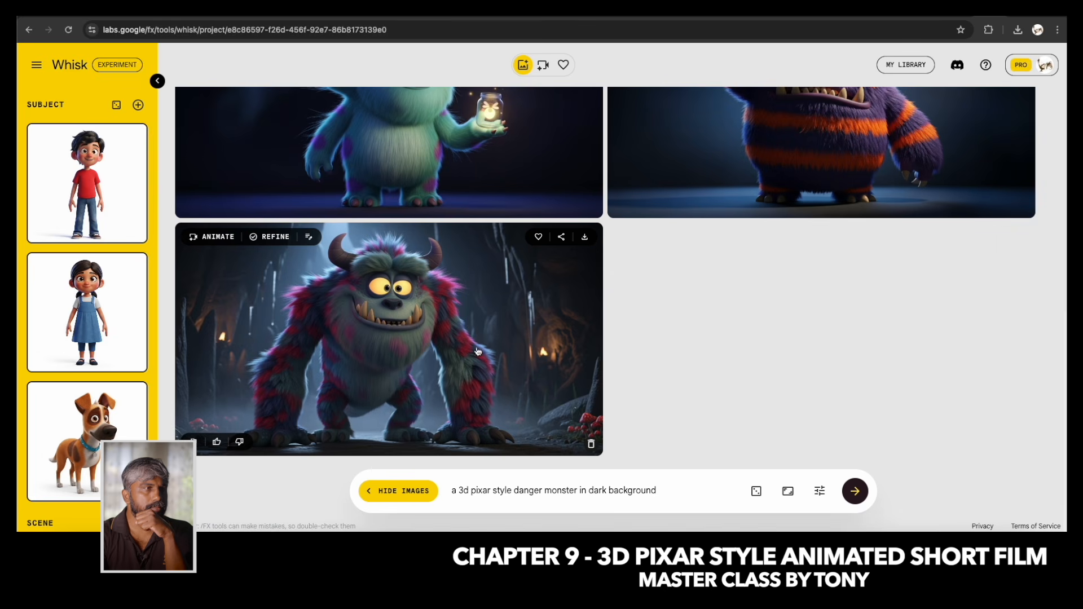
scroll(602, 337, "up", 2)
scroll(588, 335, "down", 2)
left_click_drag(386, 346, 84, 186)
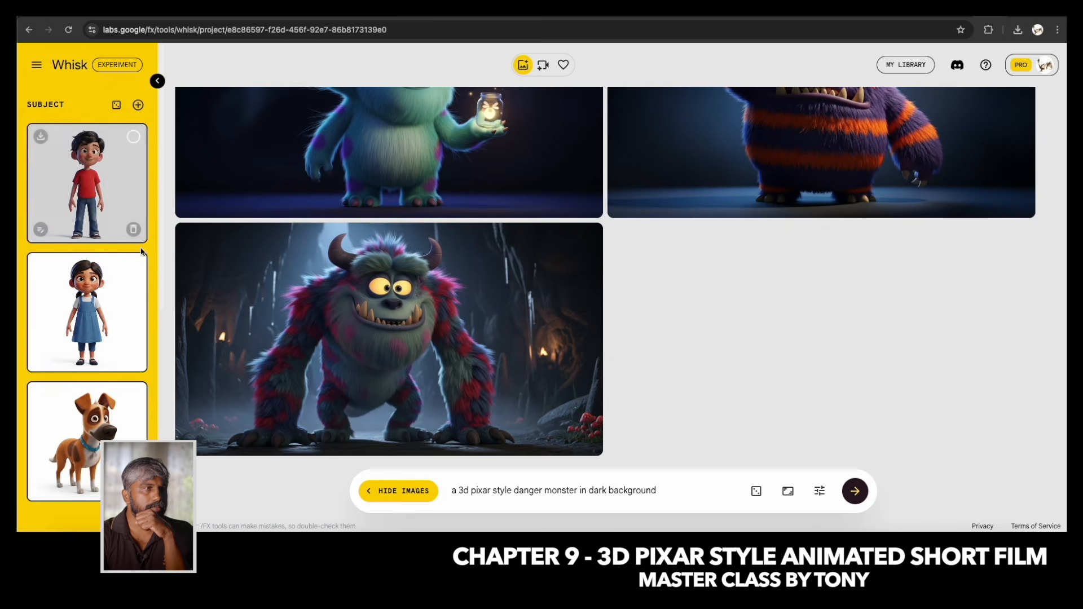
Delete the unwanted monster images, including the orange-striped one, and keep the horned monster in the cave.
scroll(89, 336, "down", 6)
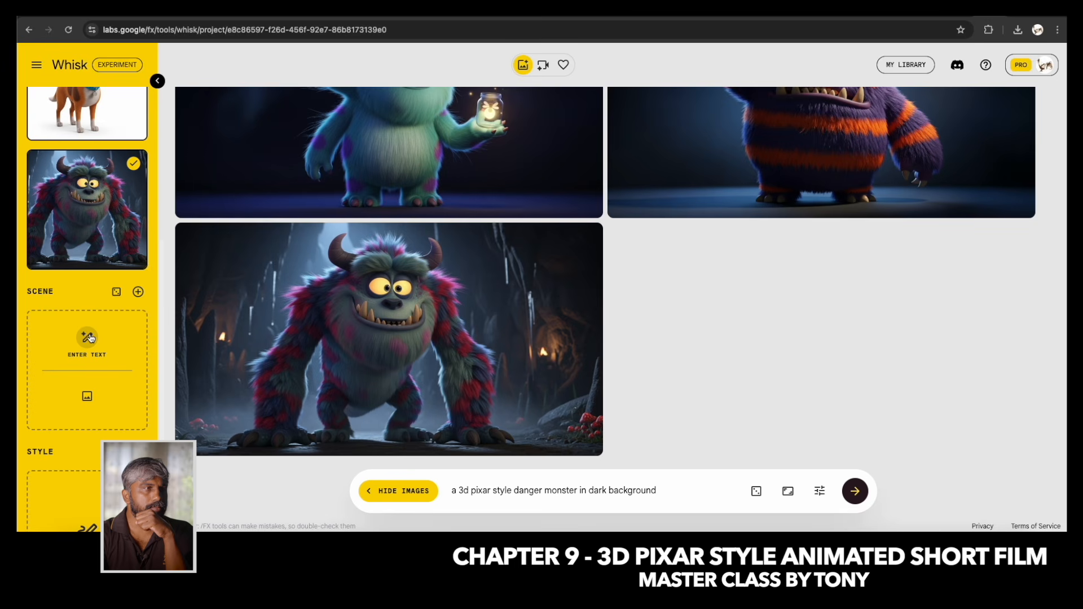
scroll(117, 253, "up", 5)
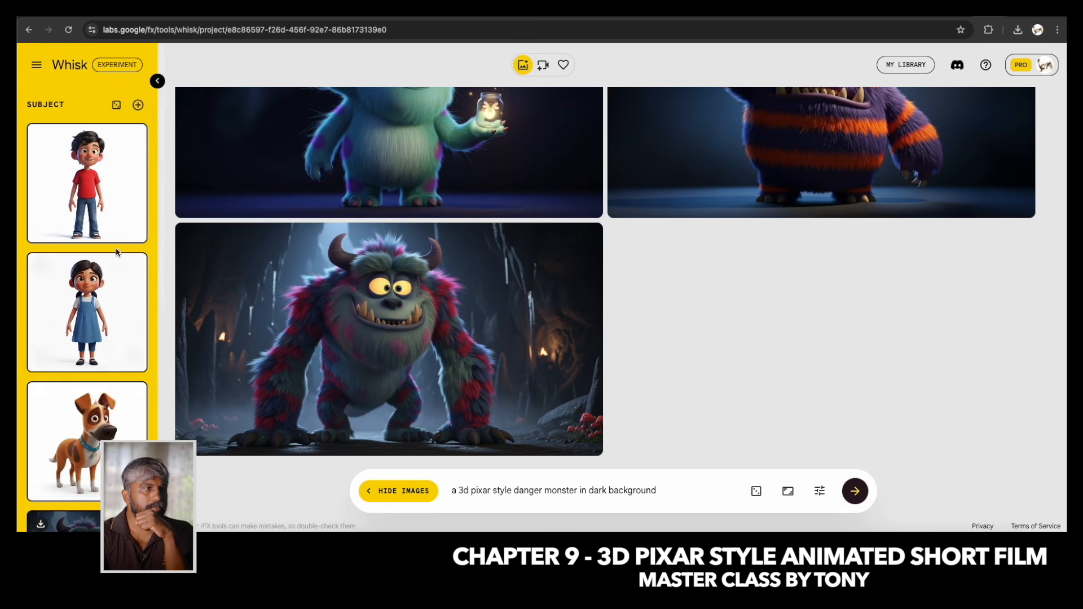
scroll(880, 335, "up", 3)
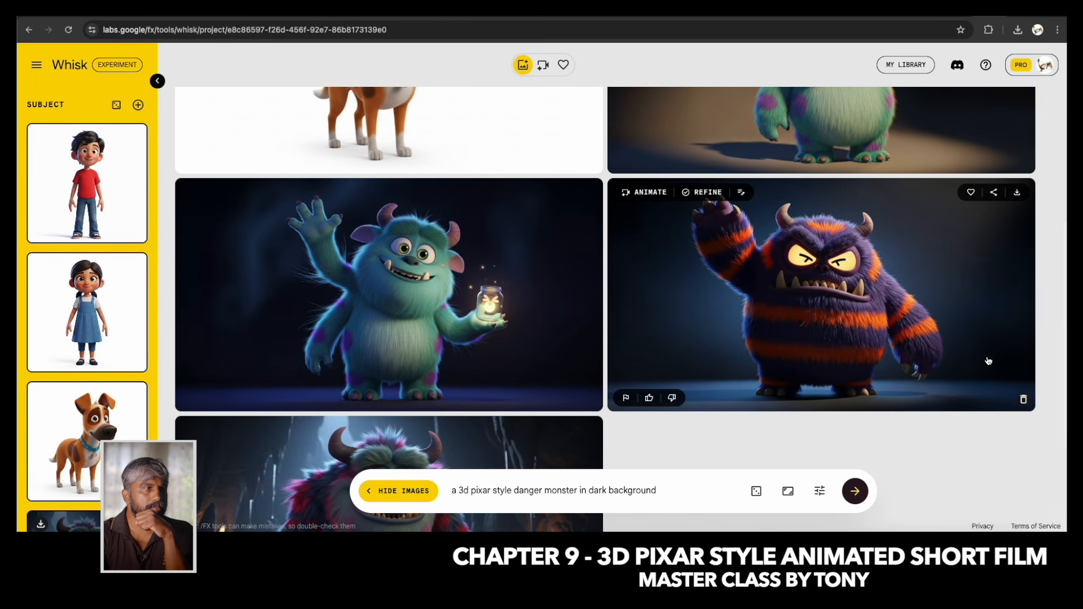
left_click(1024, 401)
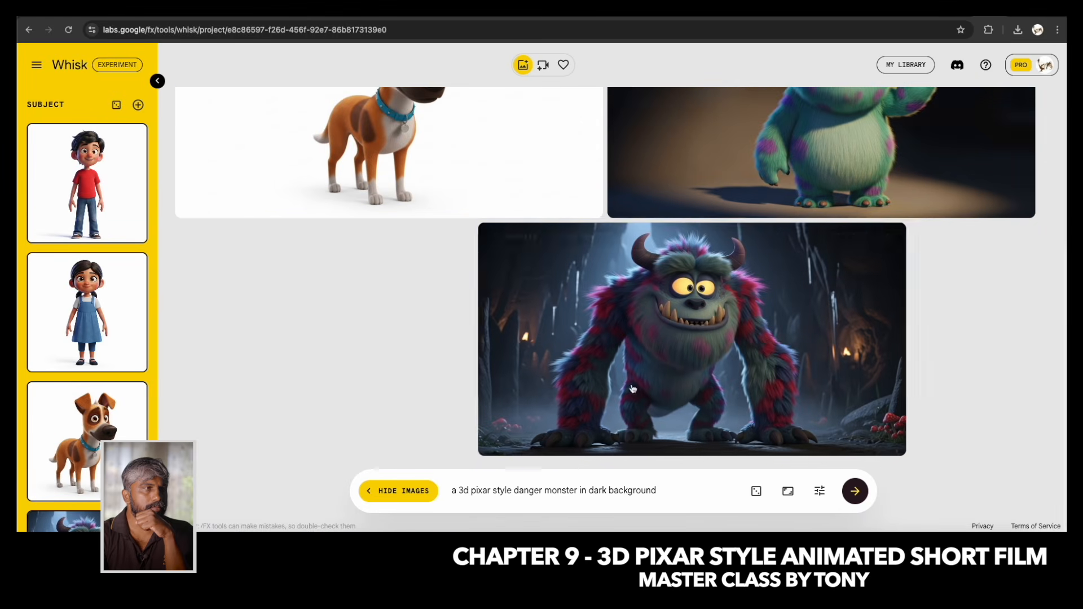
left_click(1024, 206)
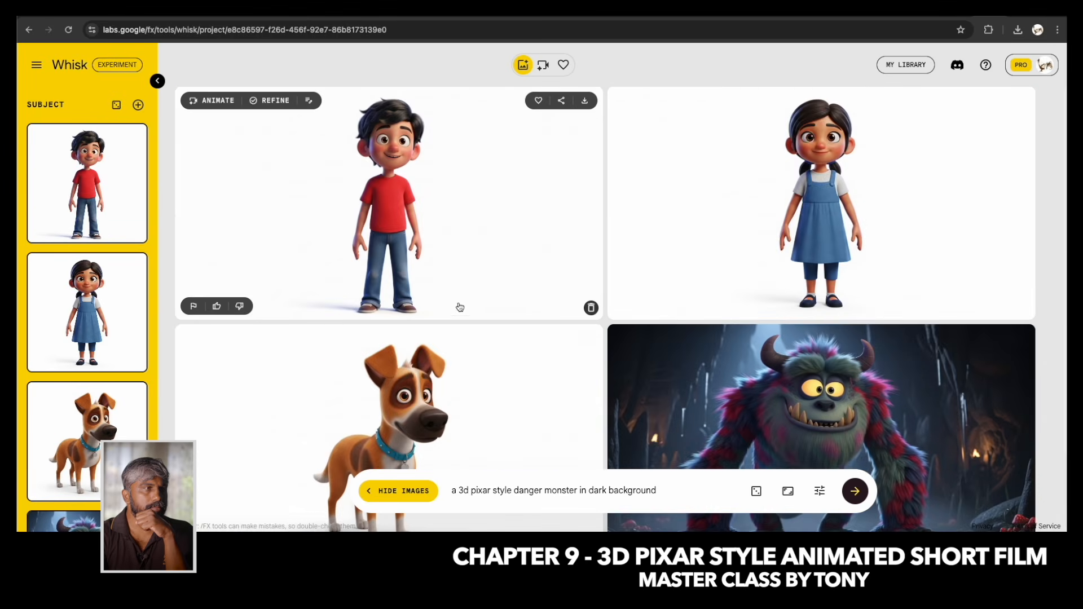
scroll(468, 285, "up", 2)
scroll(541, 254, "down", 3)
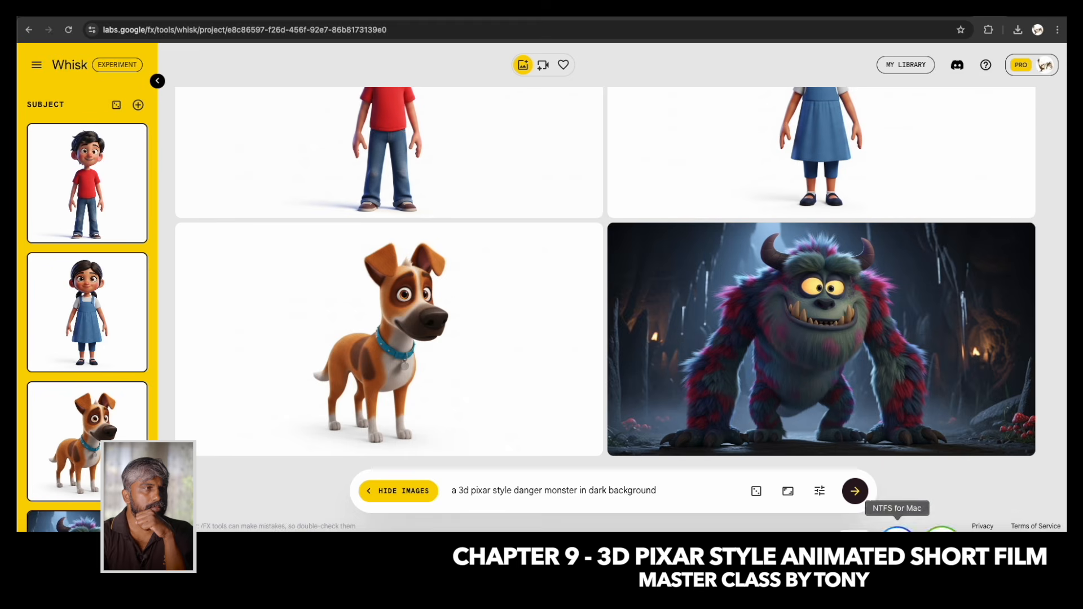
Switch to TextEdit, look over the character list and scene descriptions, and return to Whisk.
left_click(856, 528)
scroll(290, 335, "down", 1)
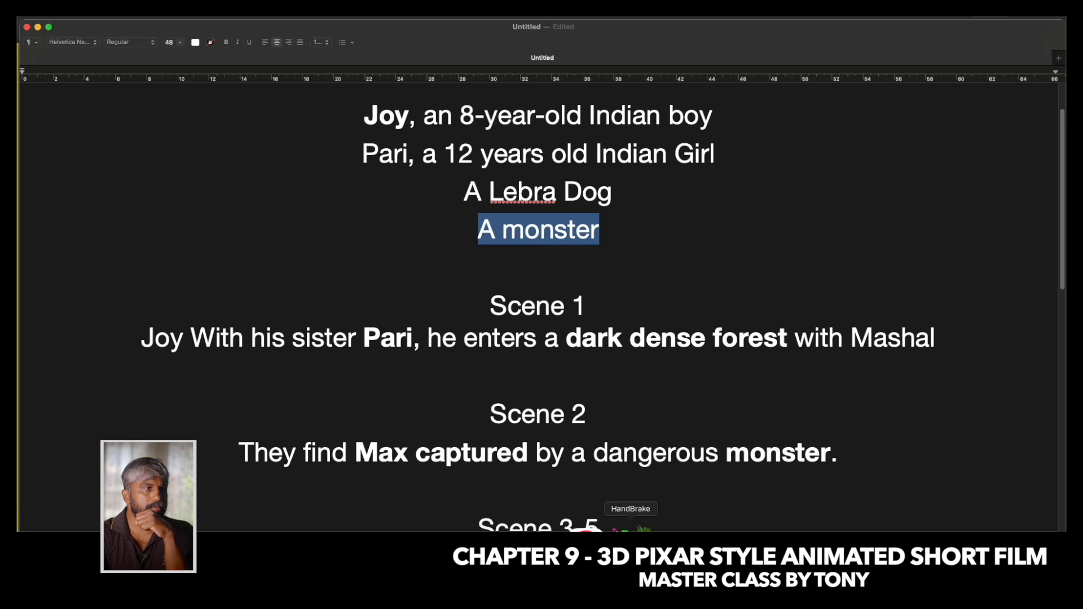
left_click(620, 522)
Generate a Style reference image from the text prompt "a 3d pixar style".
scroll(46, 411, "down", 8)
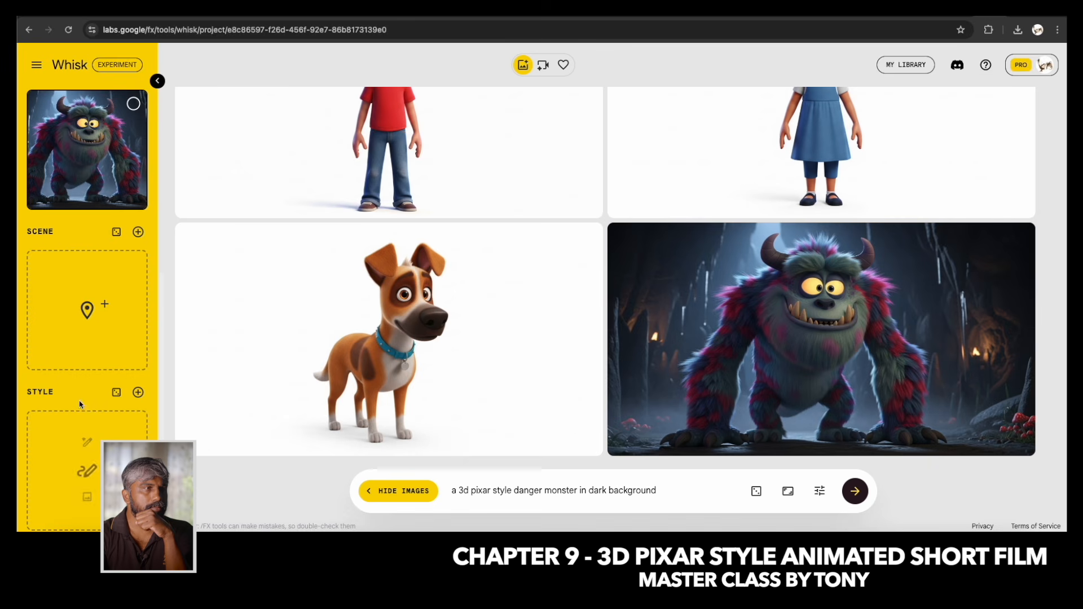
left_click(86, 443)
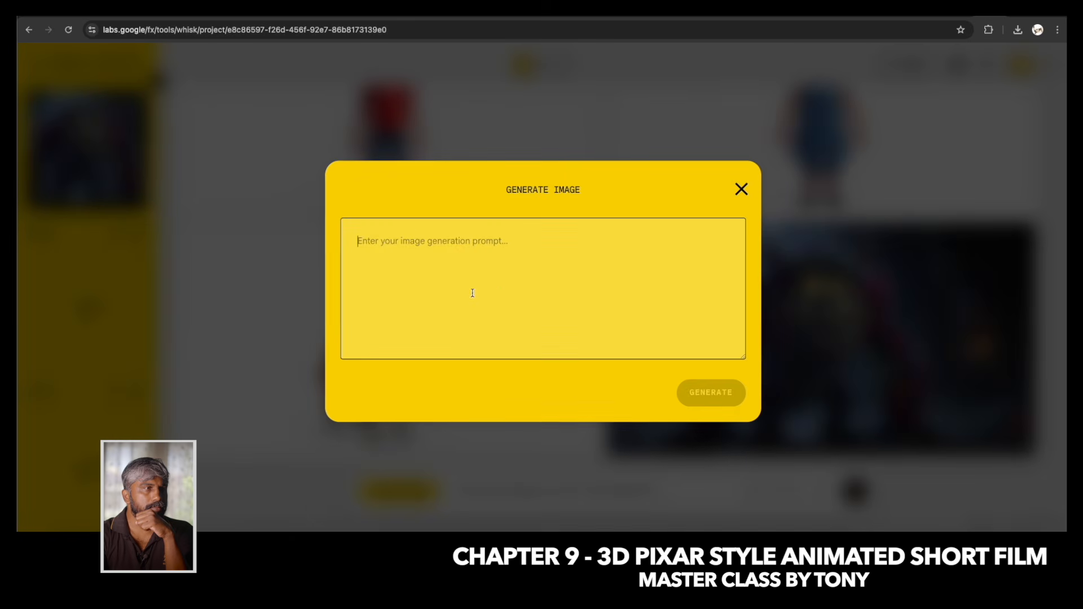
type("a")
key("BackSpace")
type("a 3d pixar style")
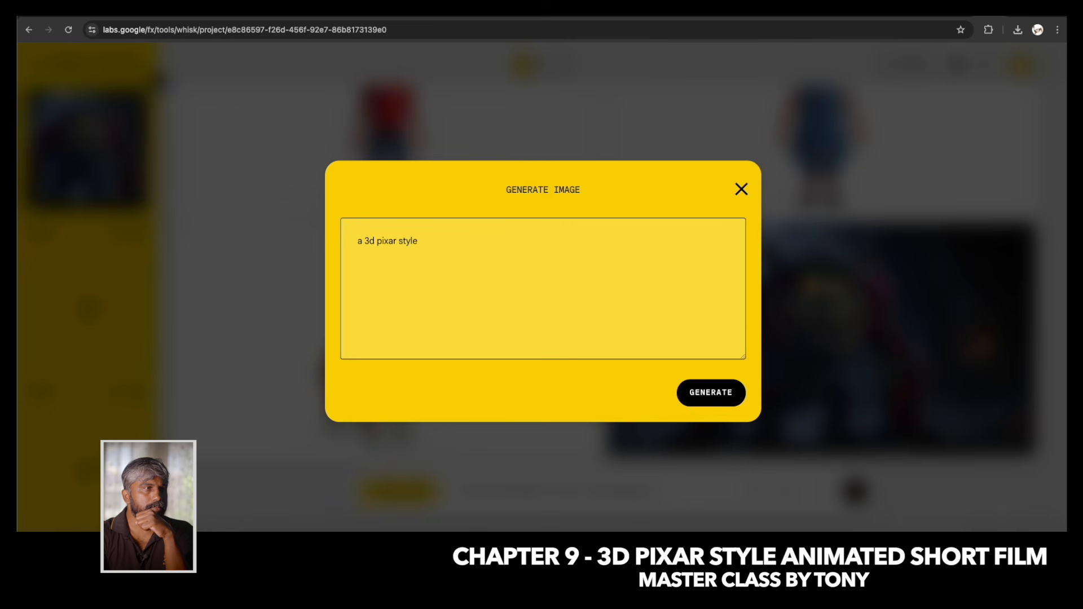
left_click(711, 392)
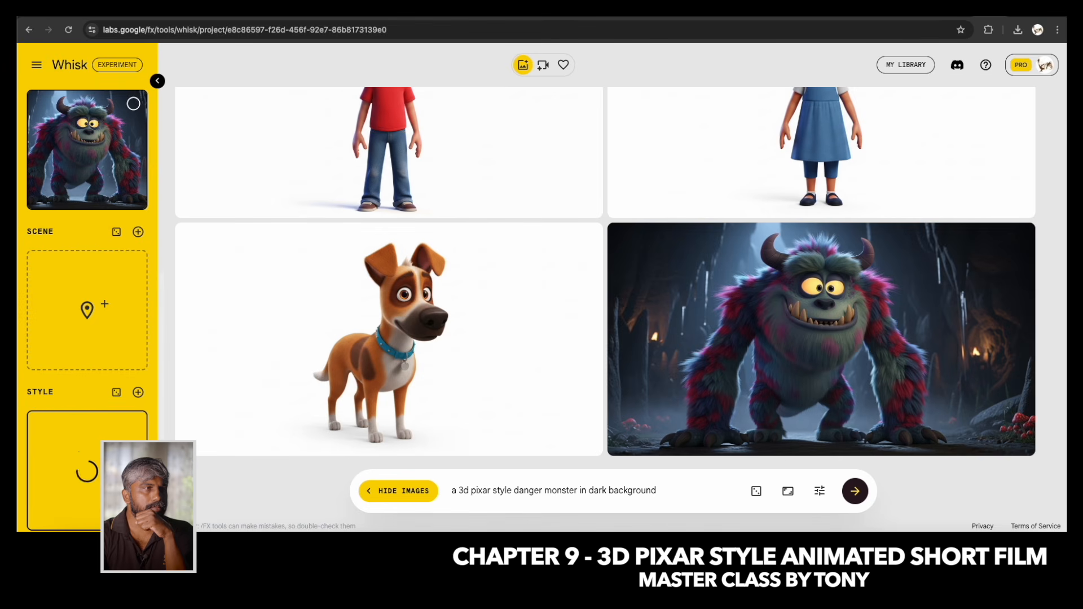
left_click_drag(511, 490, 445, 499)
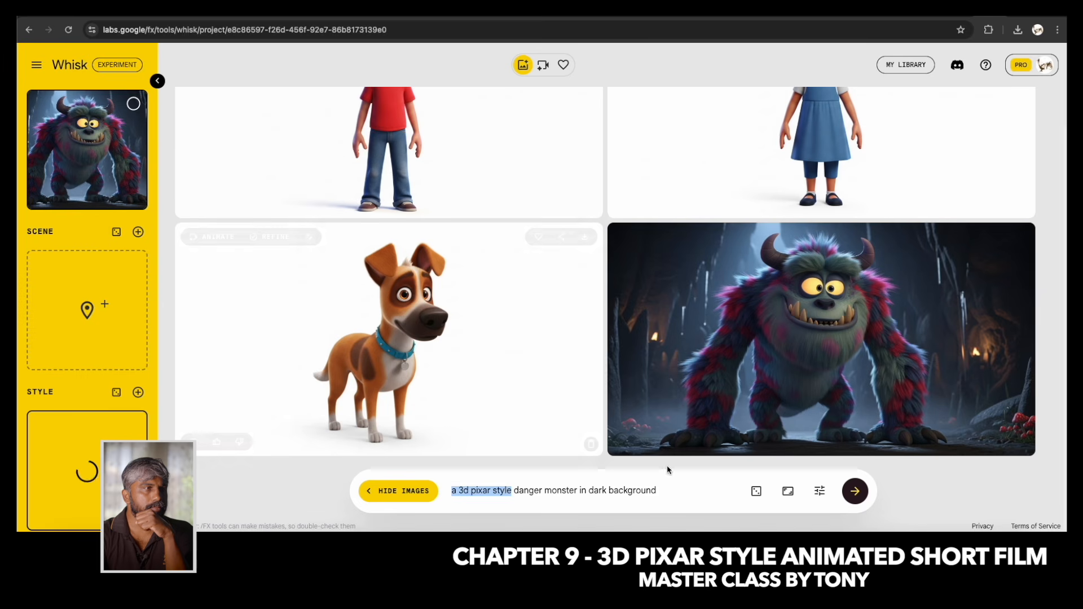
left_click_drag(518, 491, 663, 494)
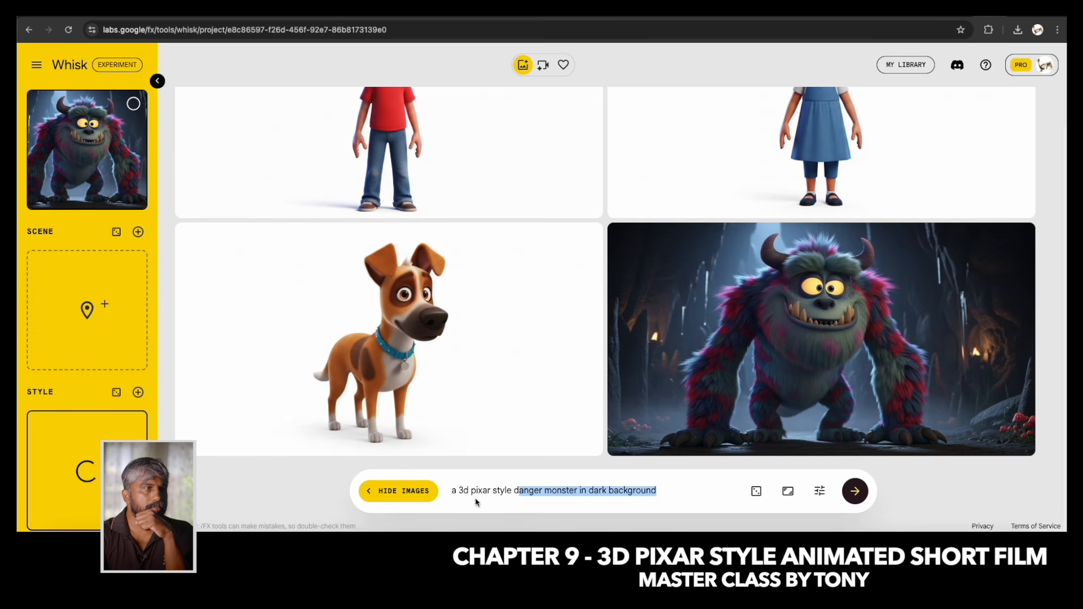
mouse_move(38, 453)
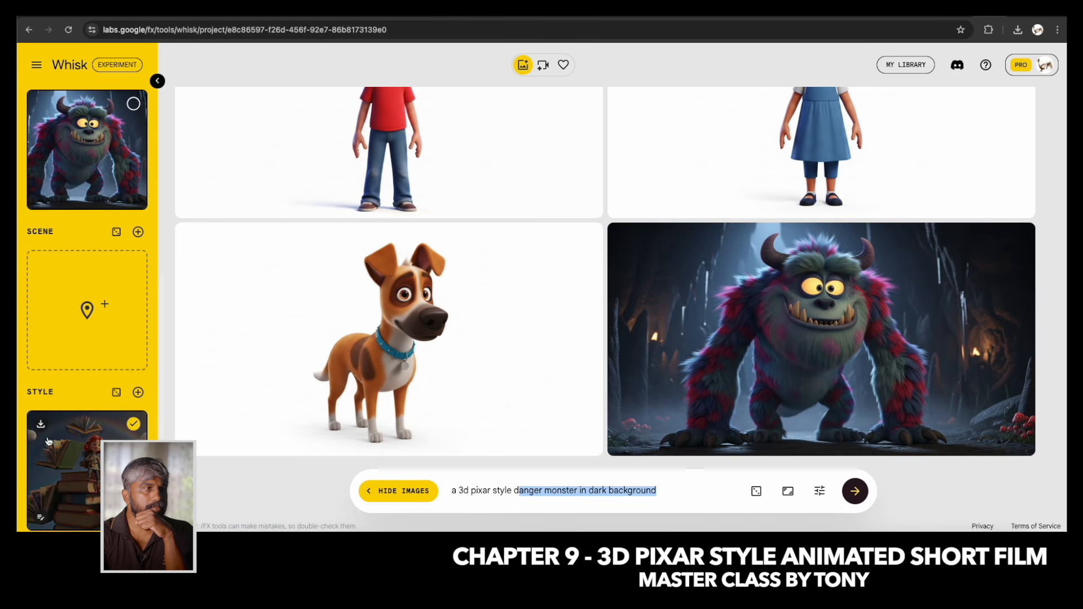
Add a second Style reference and generate it from the prompt "a 3d pixar style image".
left_click(138, 392)
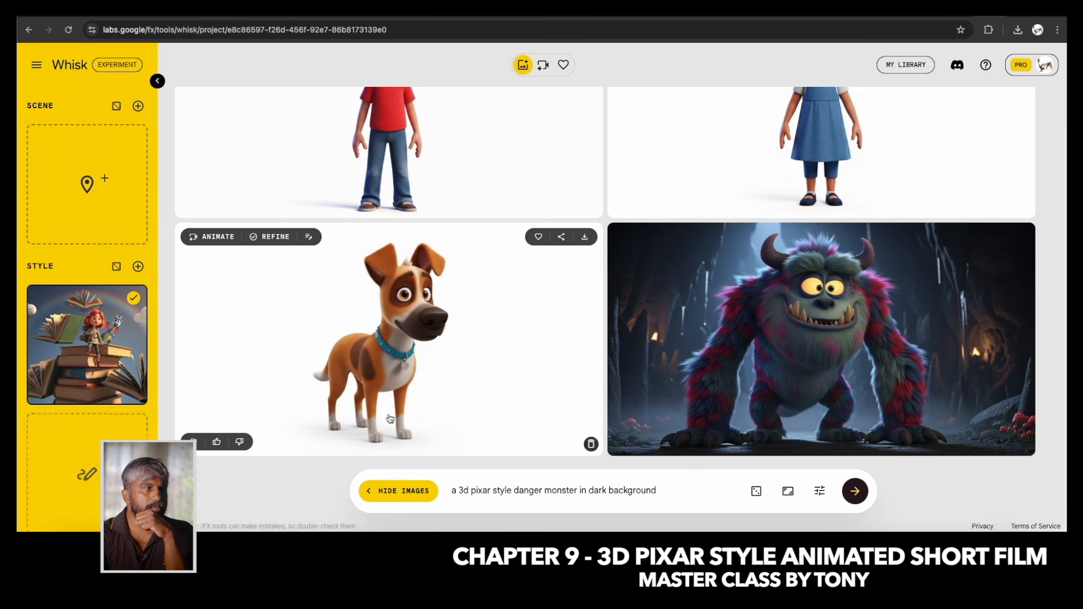
left_click(55, 462)
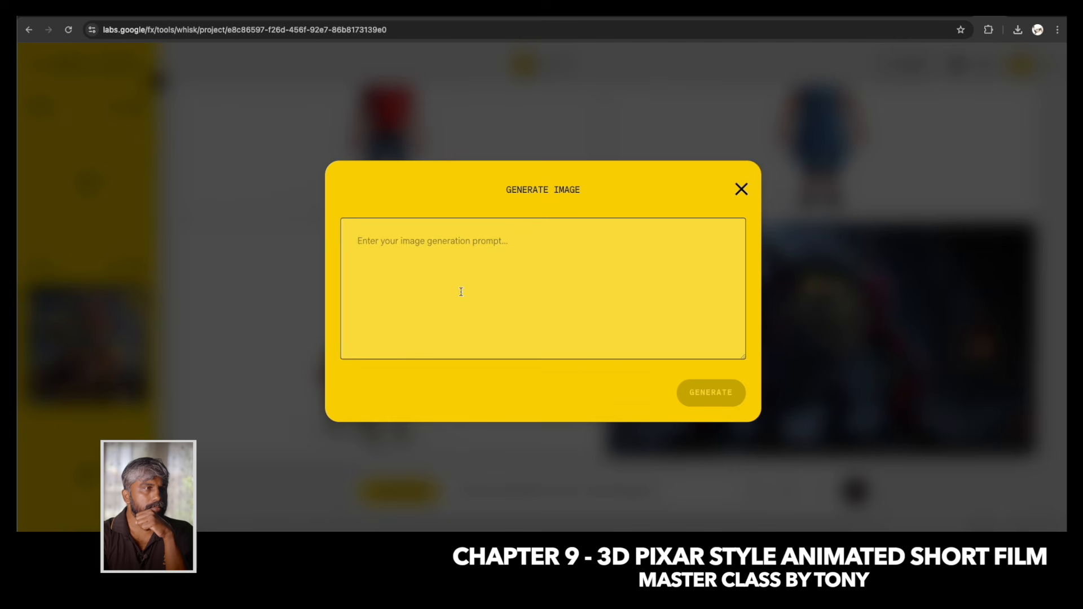
type("a 3d pixar style")
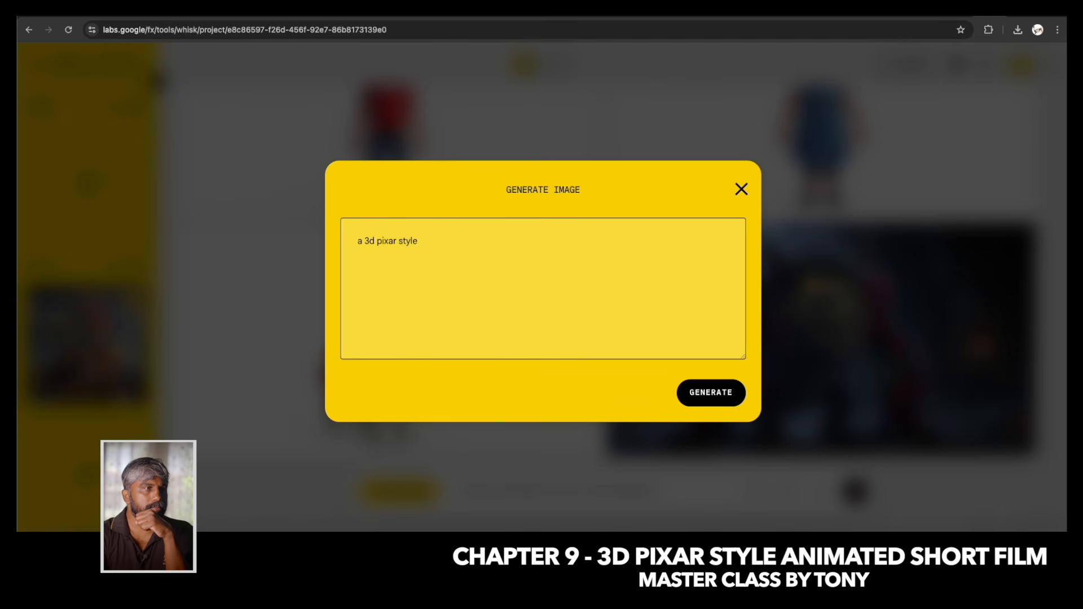
type(" image")
left_click(709, 393)
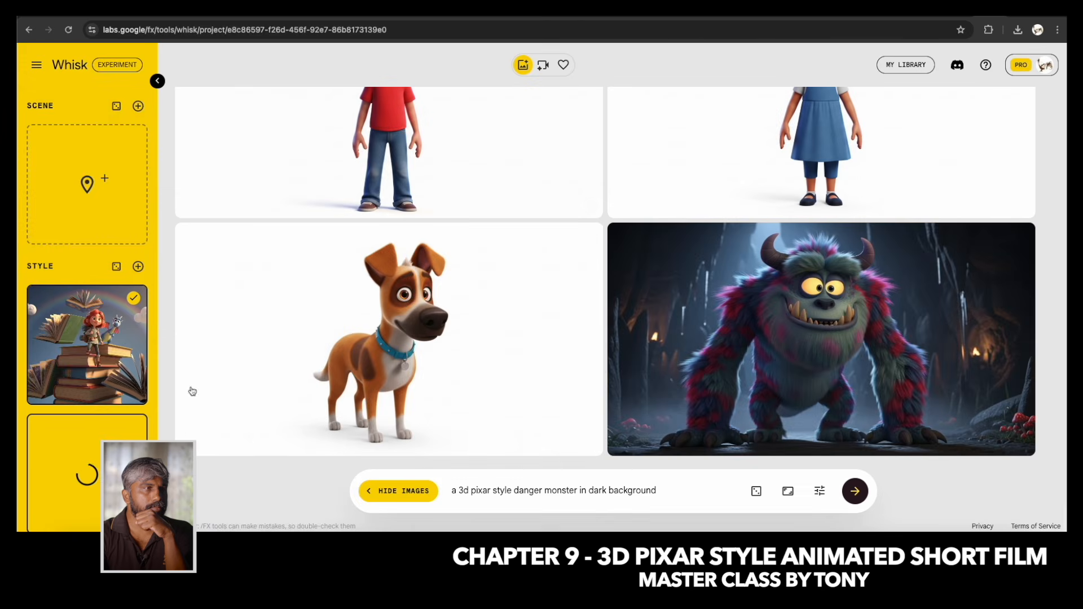
scroll(368, 289, "up", 1)
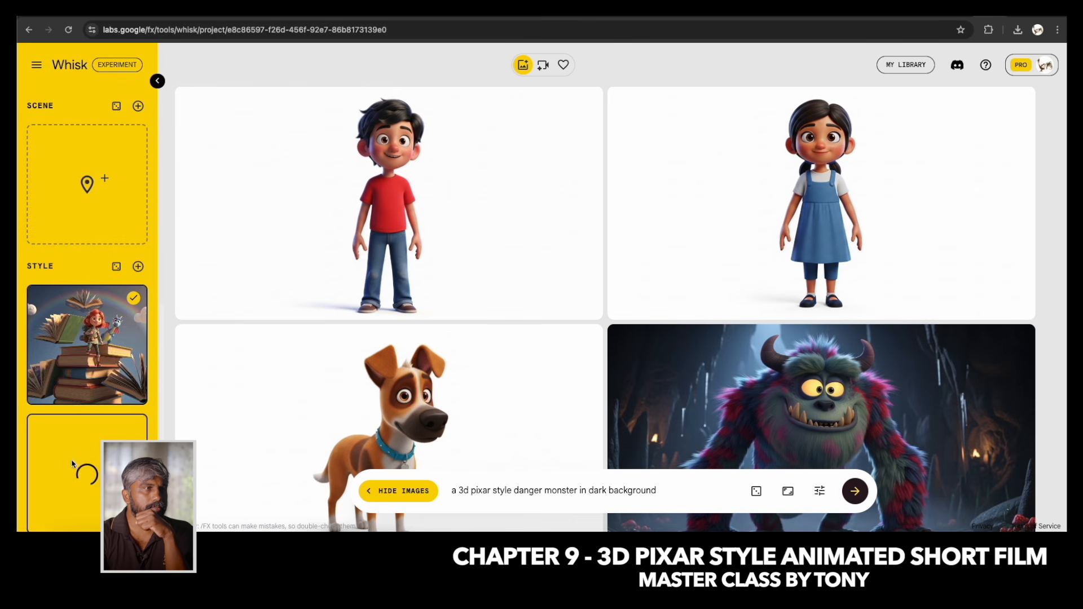
scroll(755, 320, "down", 2)
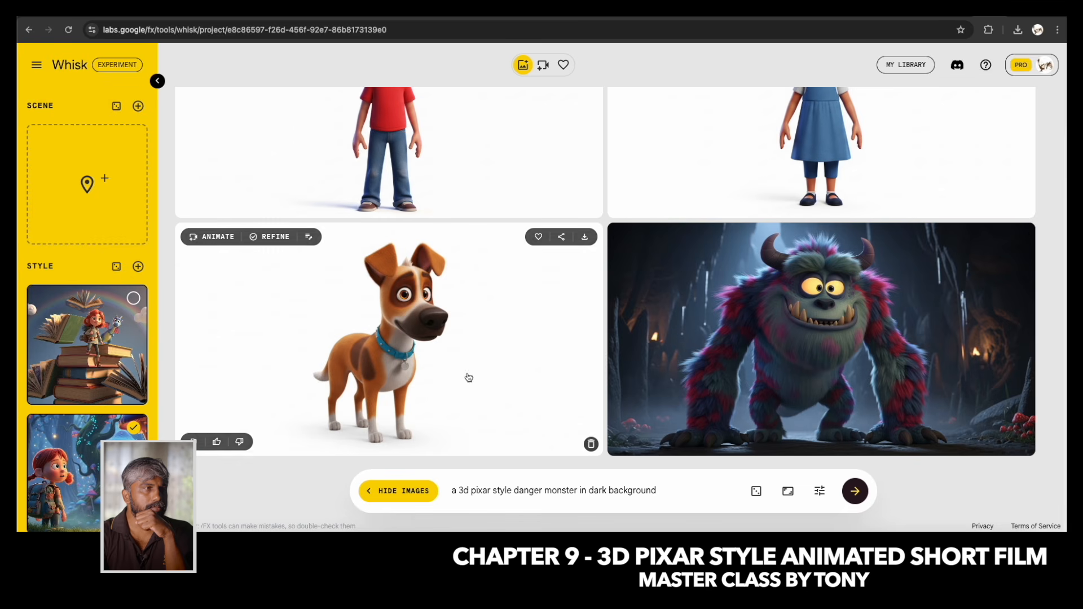
scroll(456, 327, "up", 2)
scroll(456, 327, "down", 2)
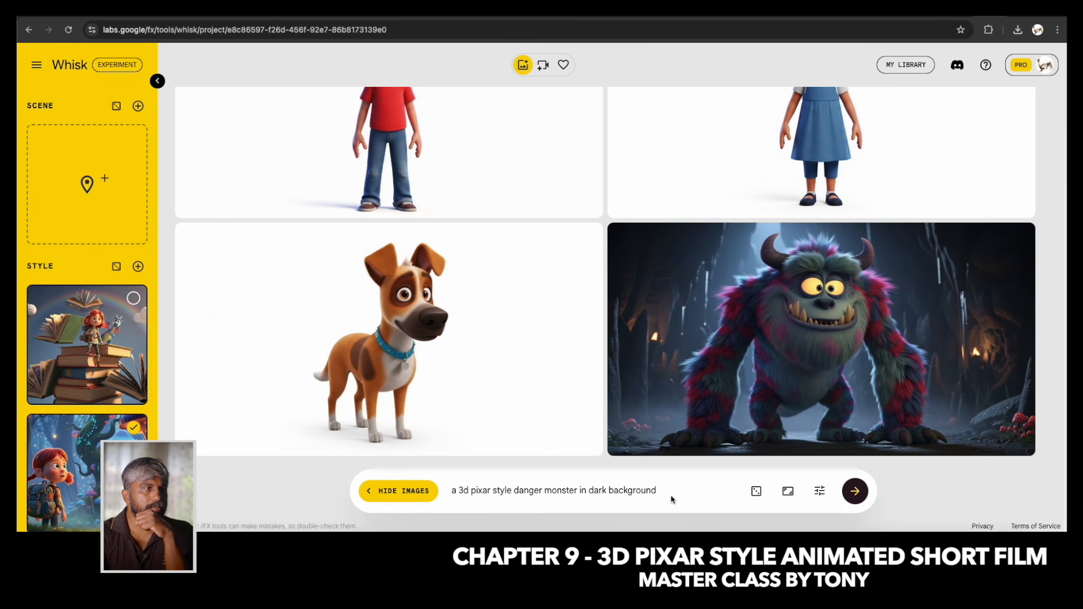
Clear the main prompt, then switch to TextEdit to highlight the Scene 1 dark dense forest sentence and return to Whisk.
left_click_drag(683, 491, 448, 491)
key("BackSpace")
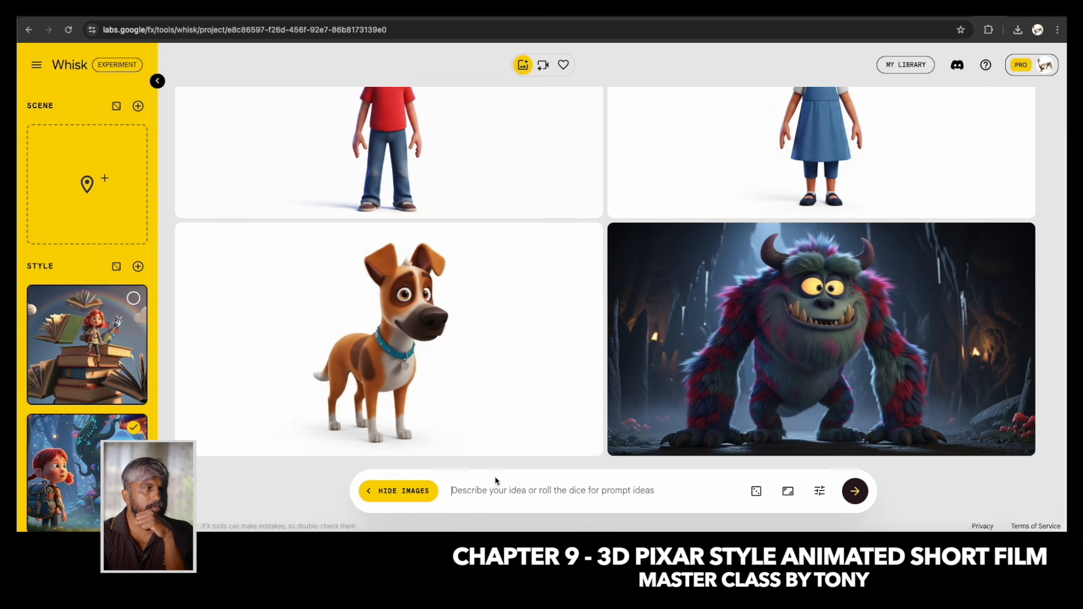
left_click(857, 528)
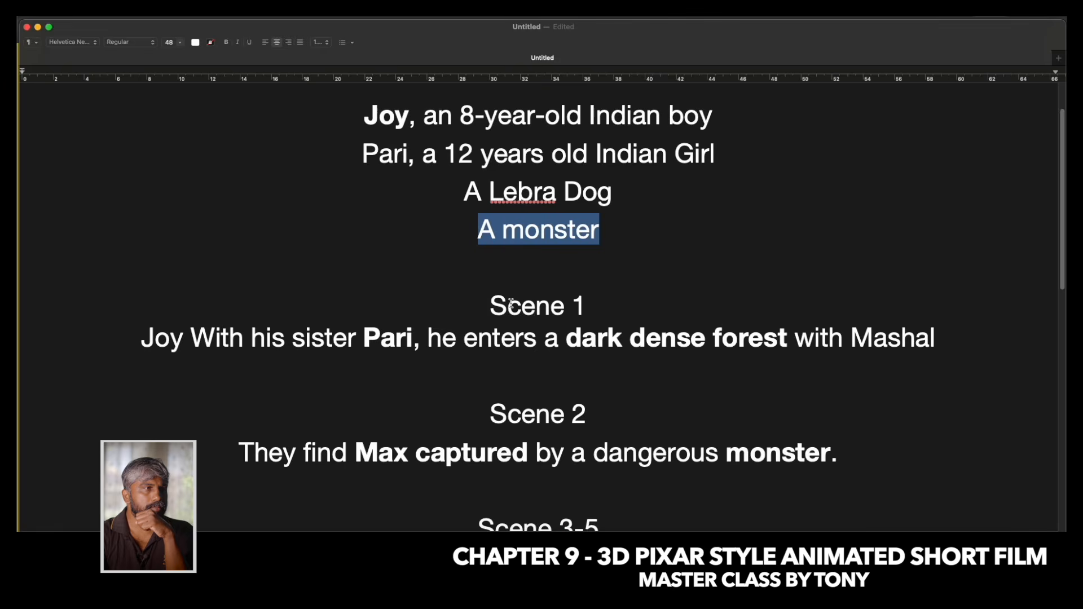
scroll(512, 303, "down", 2)
left_click_drag(136, 272, 985, 284)
left_click(331, 308)
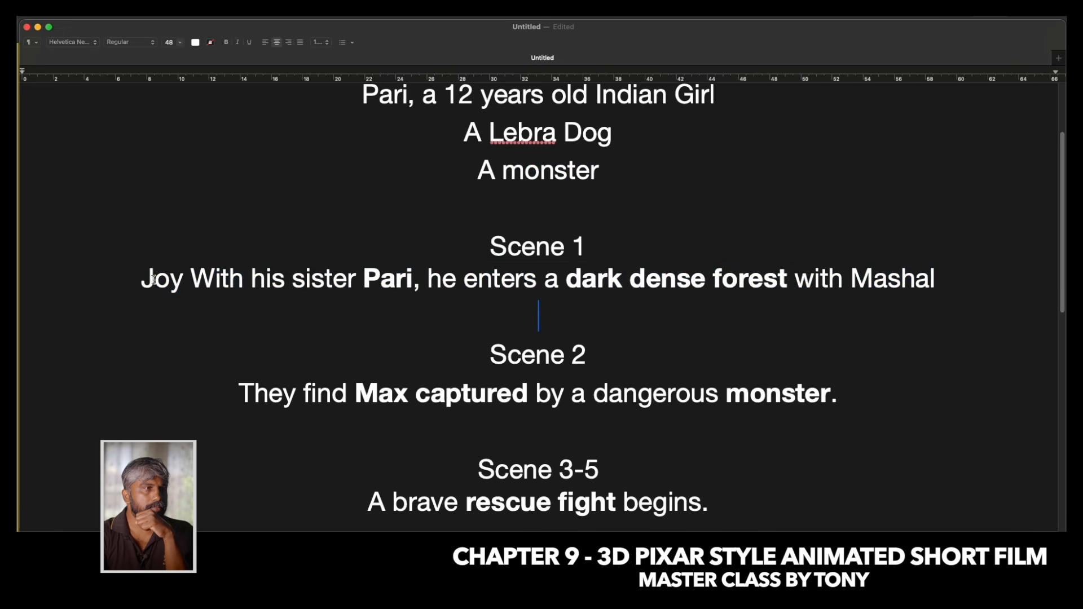
left_click_drag(139, 275, 976, 289)
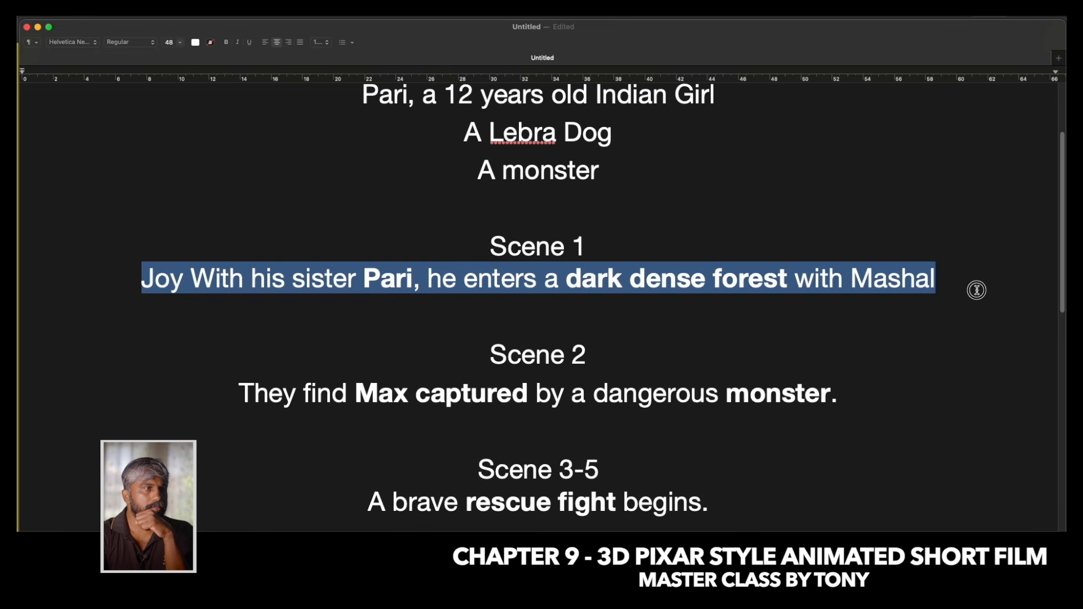
left_click(191, 322)
left_click_drag(134, 279, 938, 276)
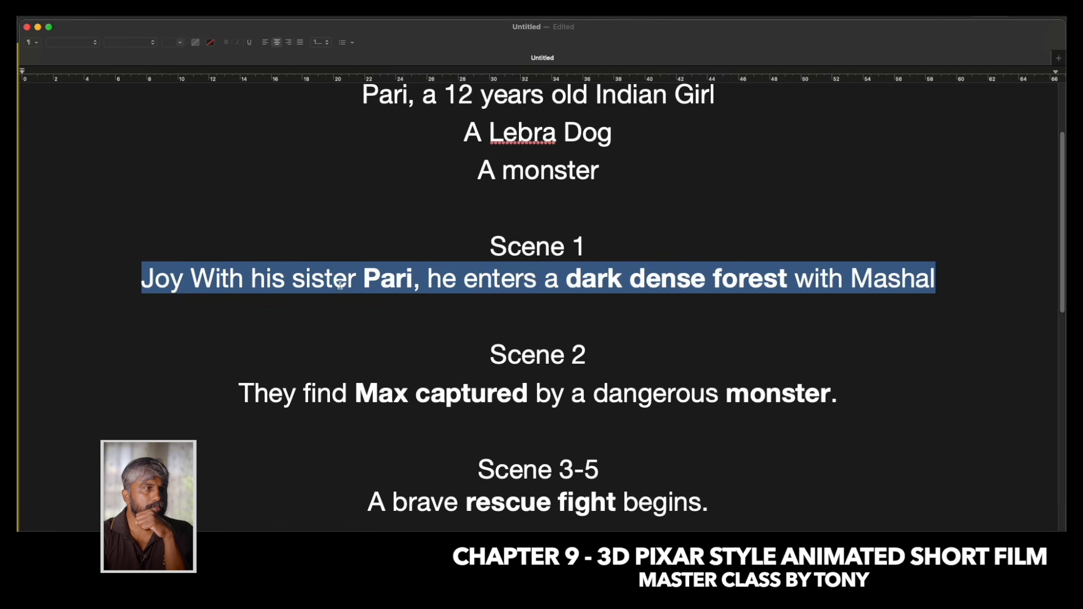
left_click(569, 530)
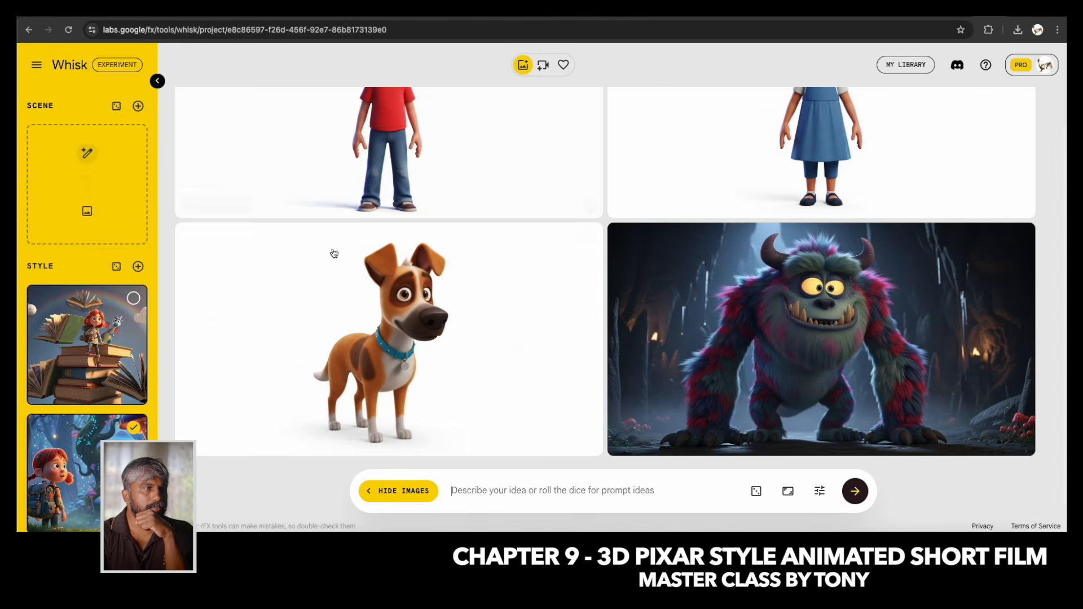
Turn on Precise Reference in the image generation settings.
scroll(565, 395, "up", 3)
left_click(819, 491)
left_click(732, 460)
scroll(87, 242, "up", 1)
scroll(87, 241, "down", 6)
scroll(87, 242, "up", 6)
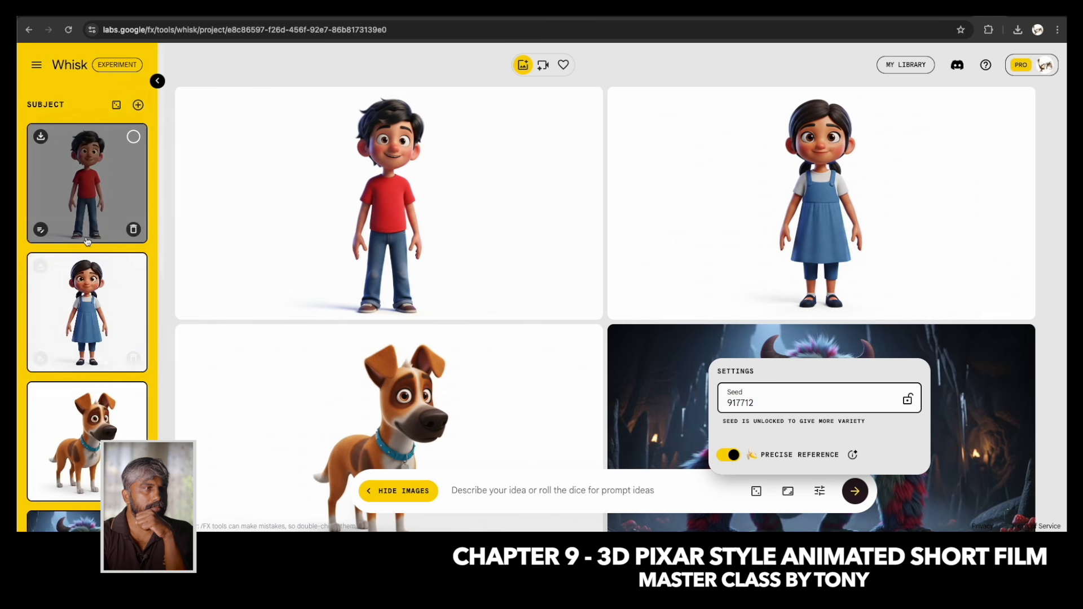
Generate a Scene reference image from a text prompt for a close up shot of 2 people.
scroll(87, 242, "down", 10)
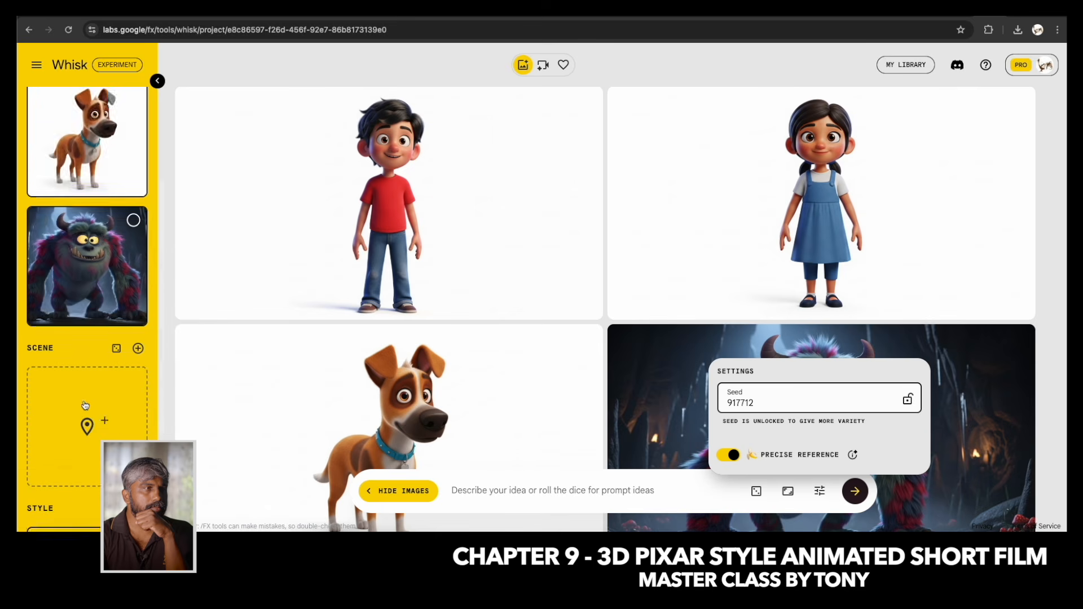
mouse_move(85, 198)
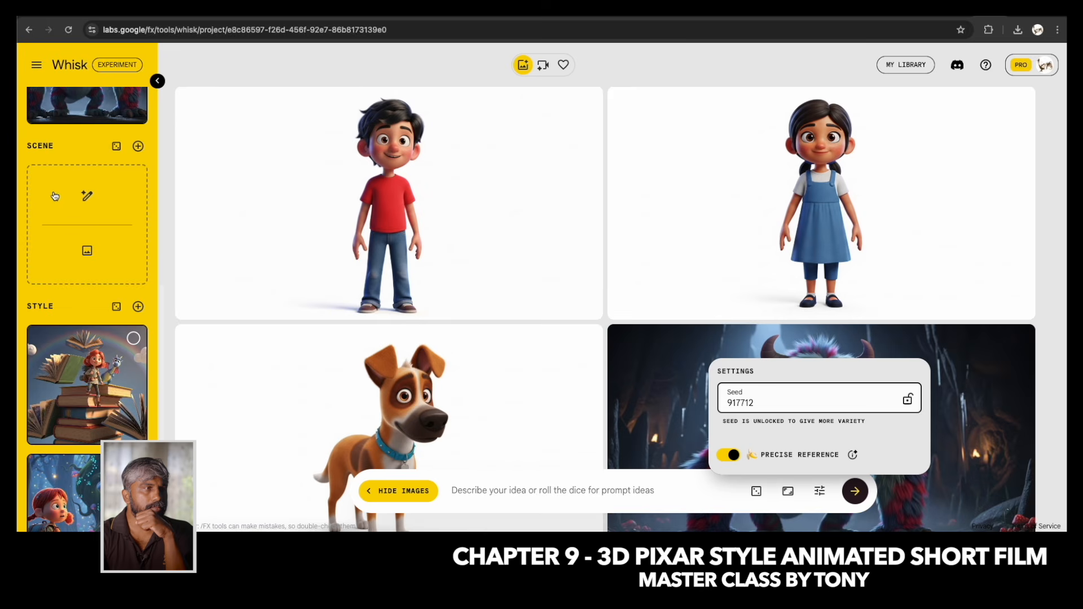
left_click(87, 195)
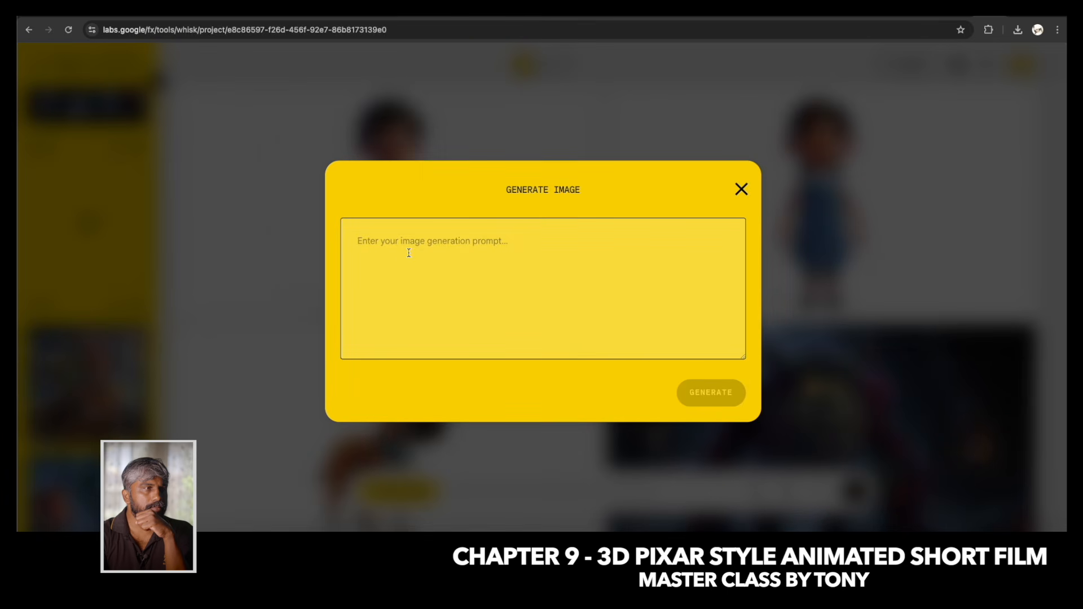
type("close up shot of 2 person")
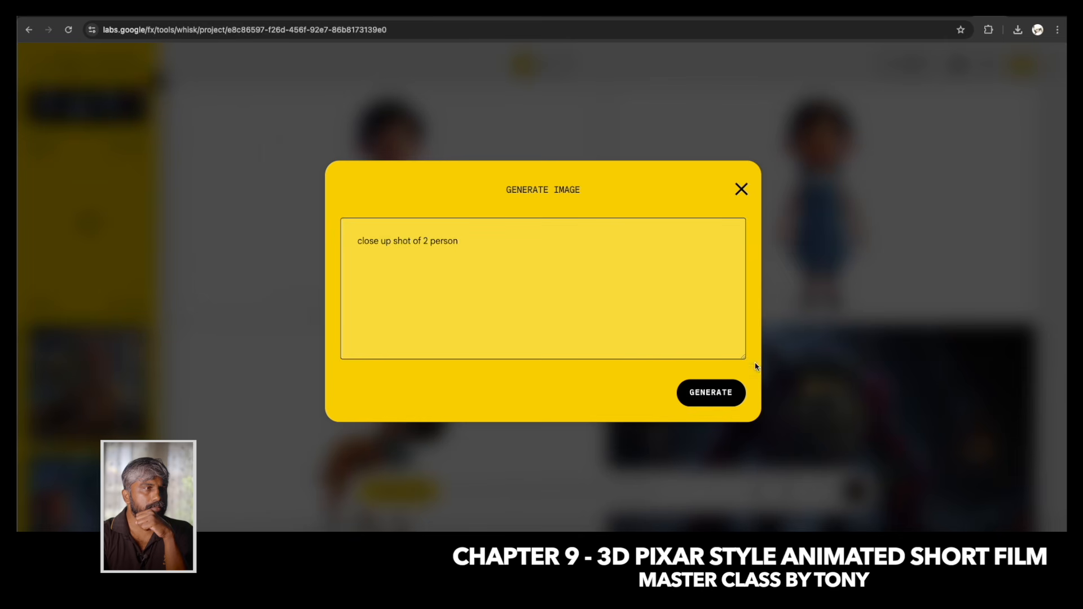
left_click(693, 401)
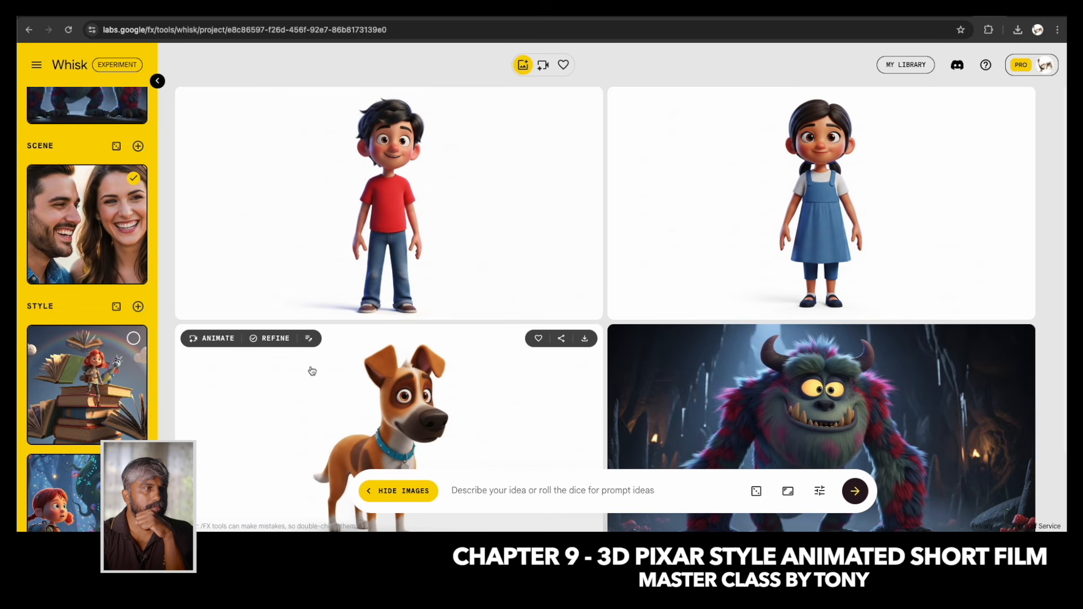
Select the boy and girl Subject references and check the selected Scene and Style references.
scroll(118, 317, "up", 9)
left_click(133, 137)
left_click(134, 266)
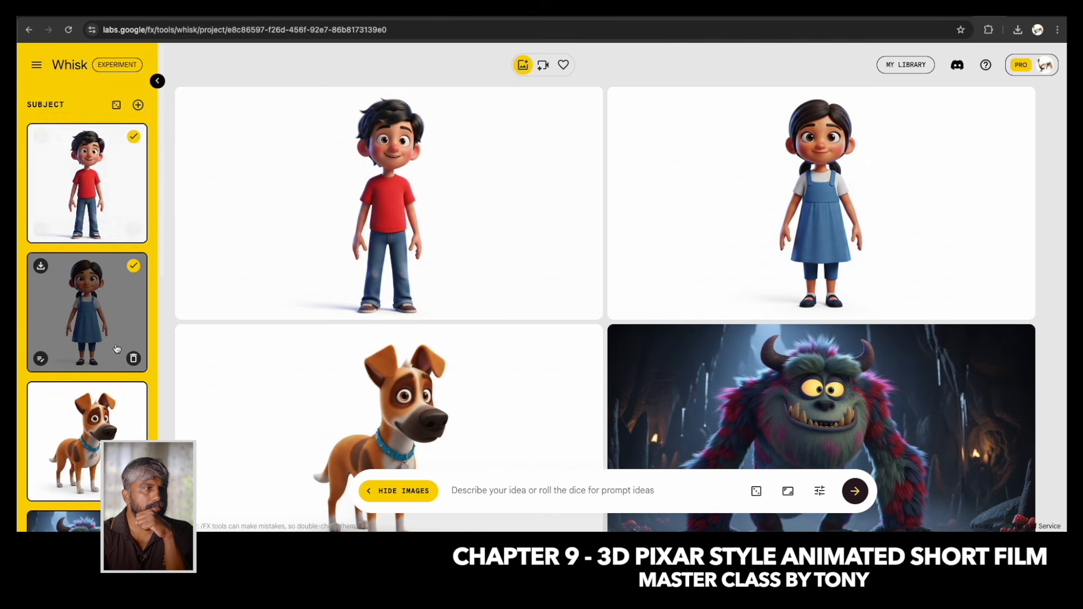
scroll(94, 367, "down", 4)
scroll(94, 410, "down", 4)
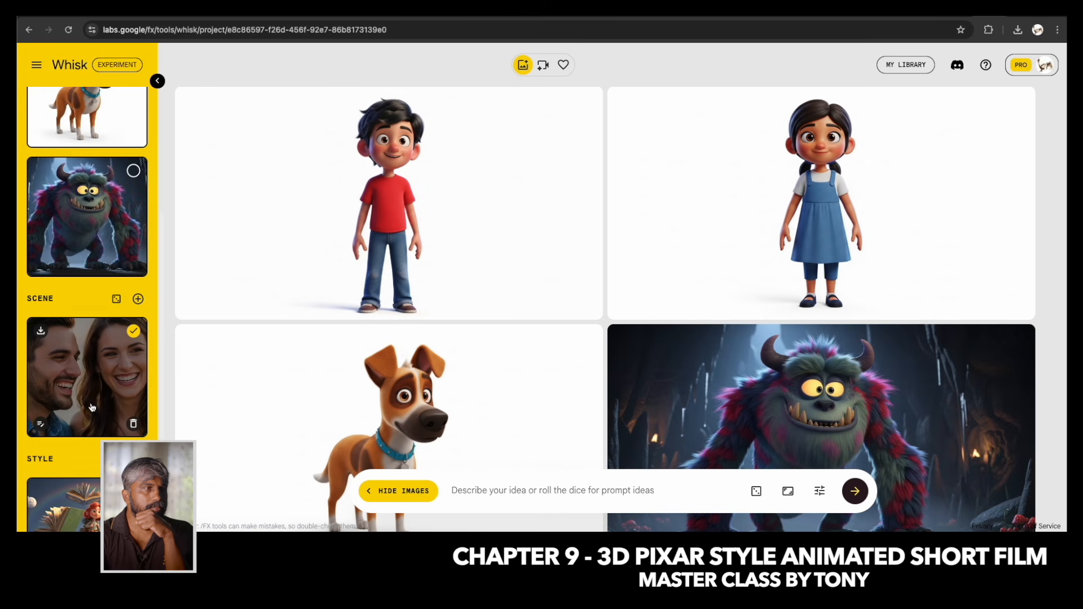
scroll(116, 377, "down", 4)
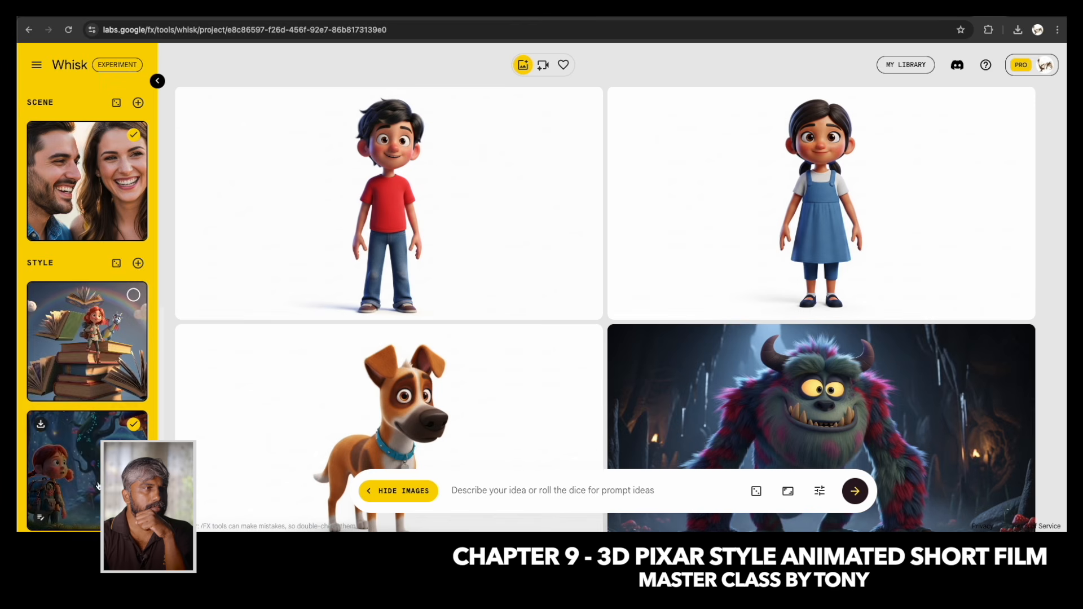
Generate images from the prompt "a boy and a girl is walking inside a deep dark forest with lanterns, a scary moment".
left_click(501, 493)
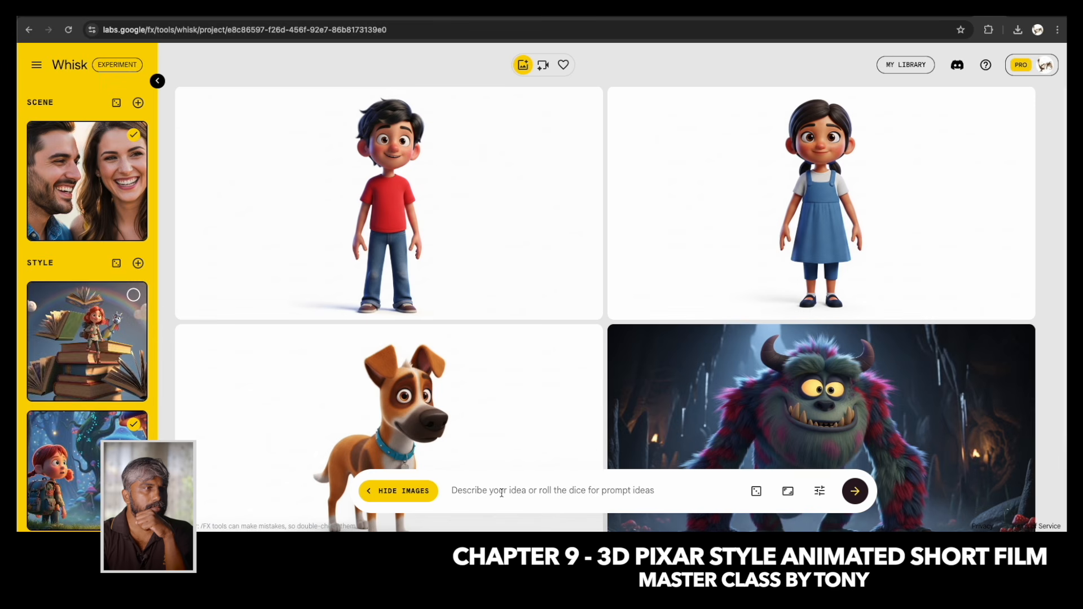
type("a boy and a")
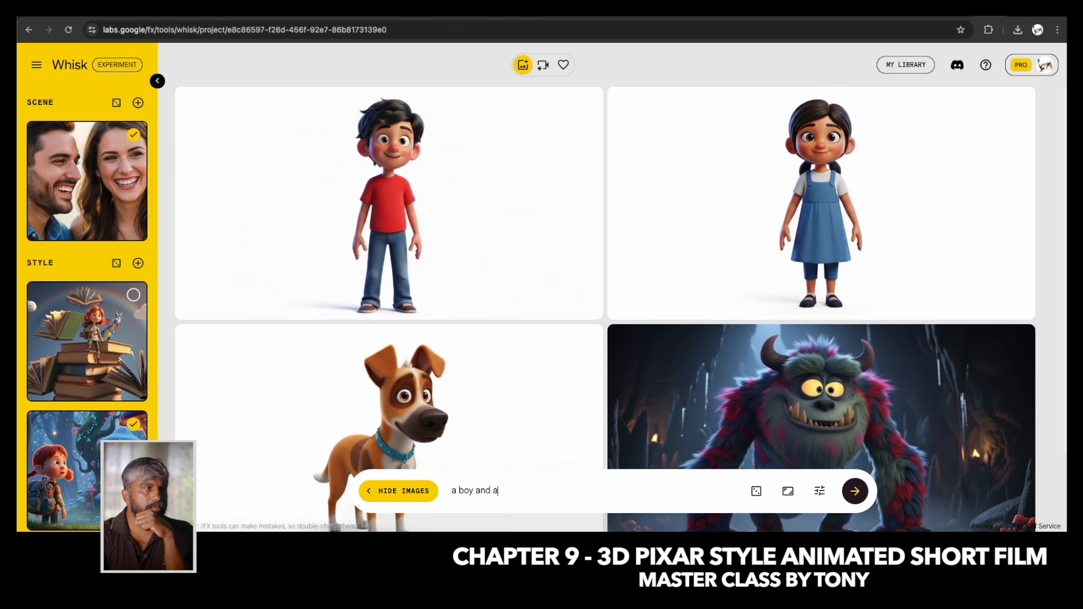
type(" girl is walking inside a deep dark forest with lanterns")
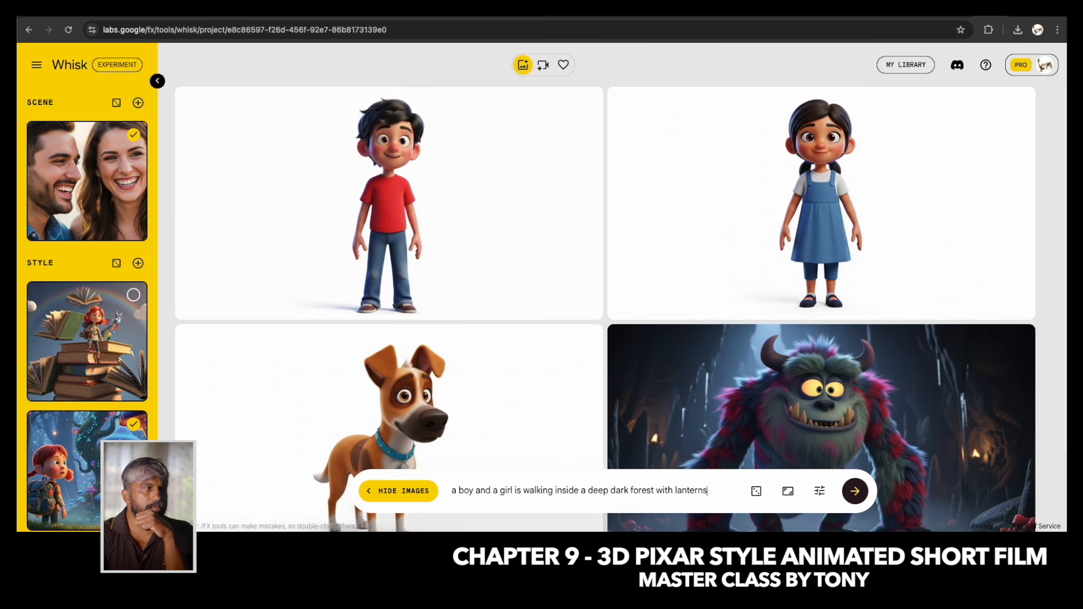
type("hey a")
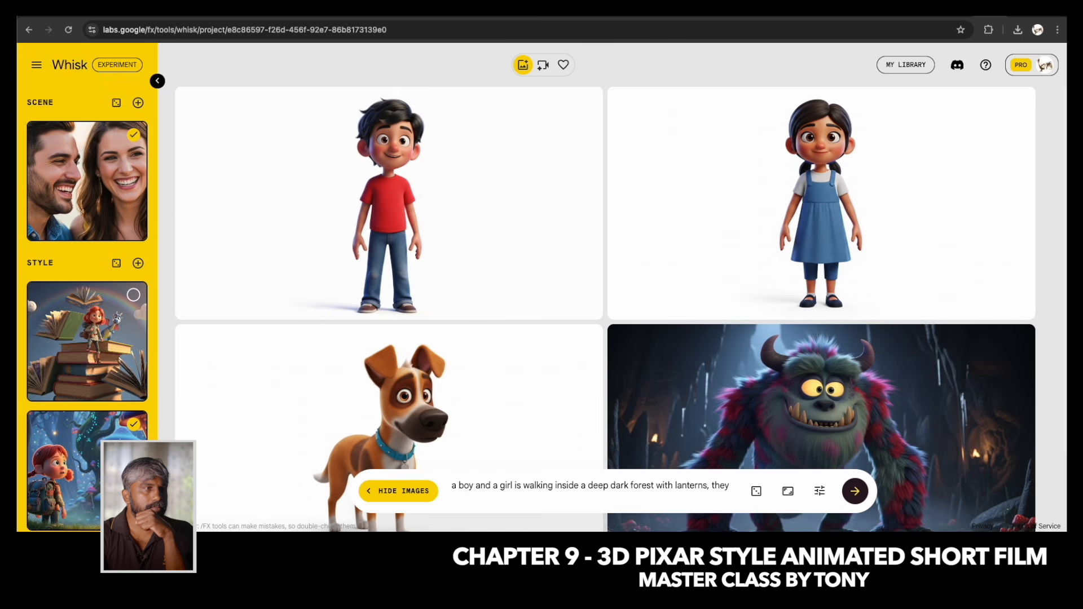
key("BackSpace")
key("BackSpace")
key("BackSpace")
key("BackSpace")
key("BackSpace")
type("scar")
key("BackSpace")
type("ry")
key("Return")
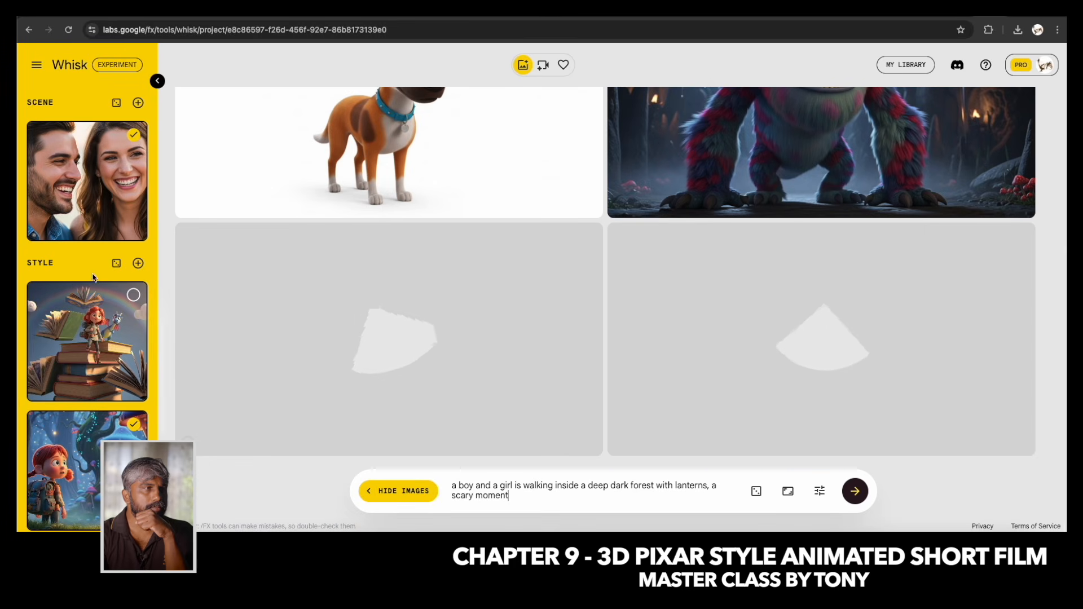
Check the selected Subject, Scene and Style references and the image generation settings.
scroll(96, 293, "up", 6)
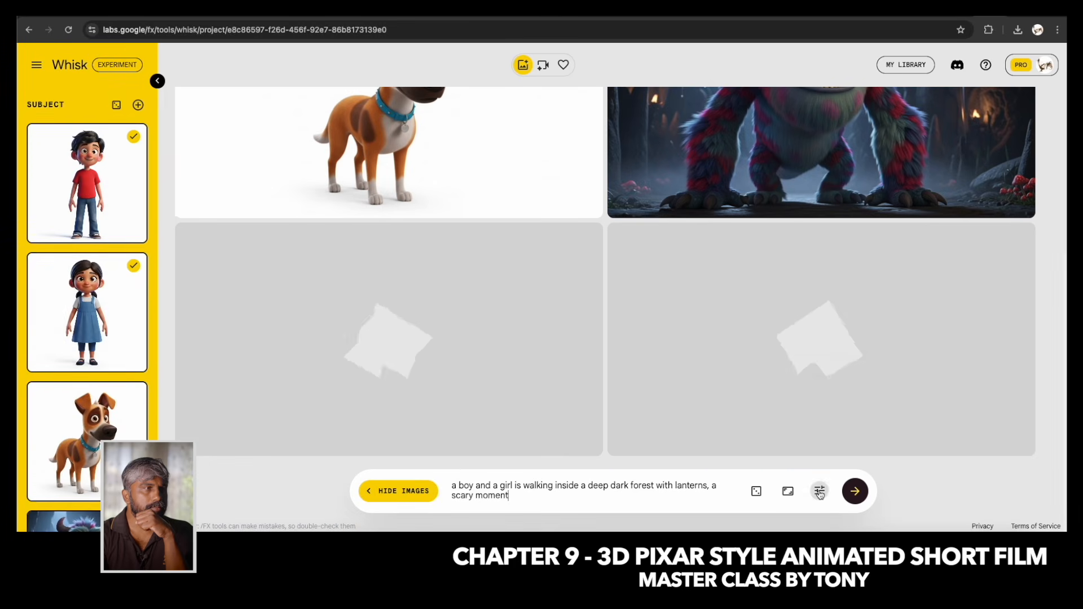
left_click(820, 491)
left_click(518, 496)
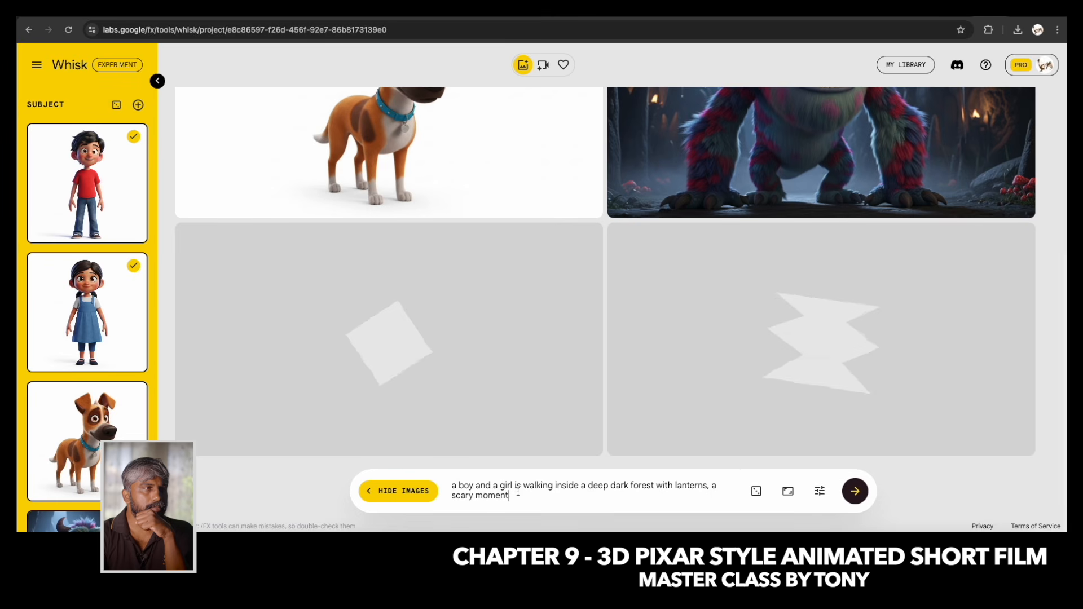
scroll(87, 310, "down", 6)
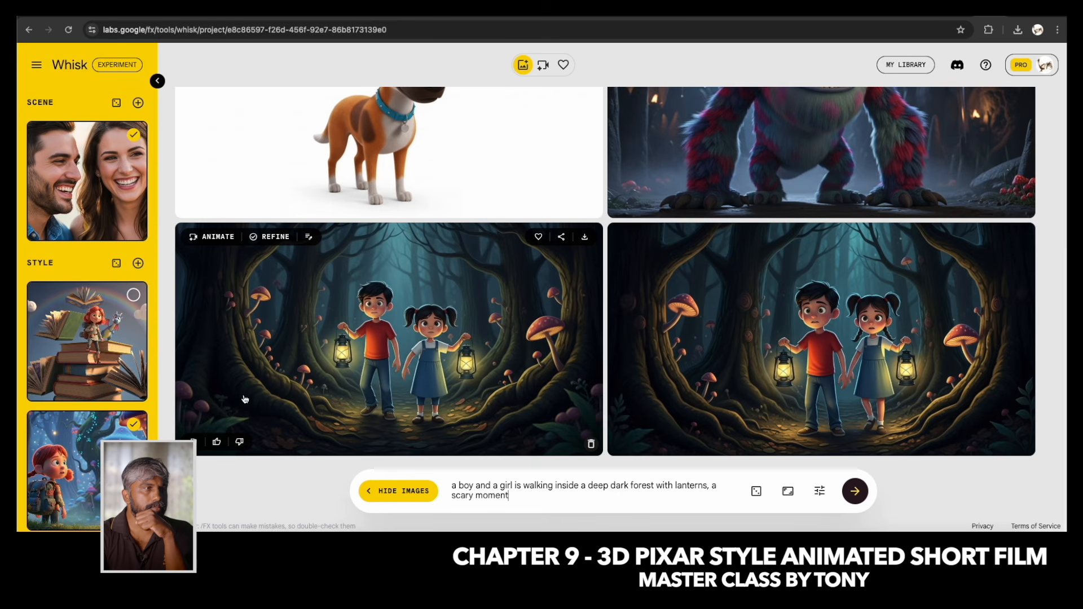
Remove the Scene reference of the smiling couple and regenerate the images with the same prompt.
scroll(79, 219, "up", 2)
scroll(79, 219, "up", 1)
left_click(133, 313)
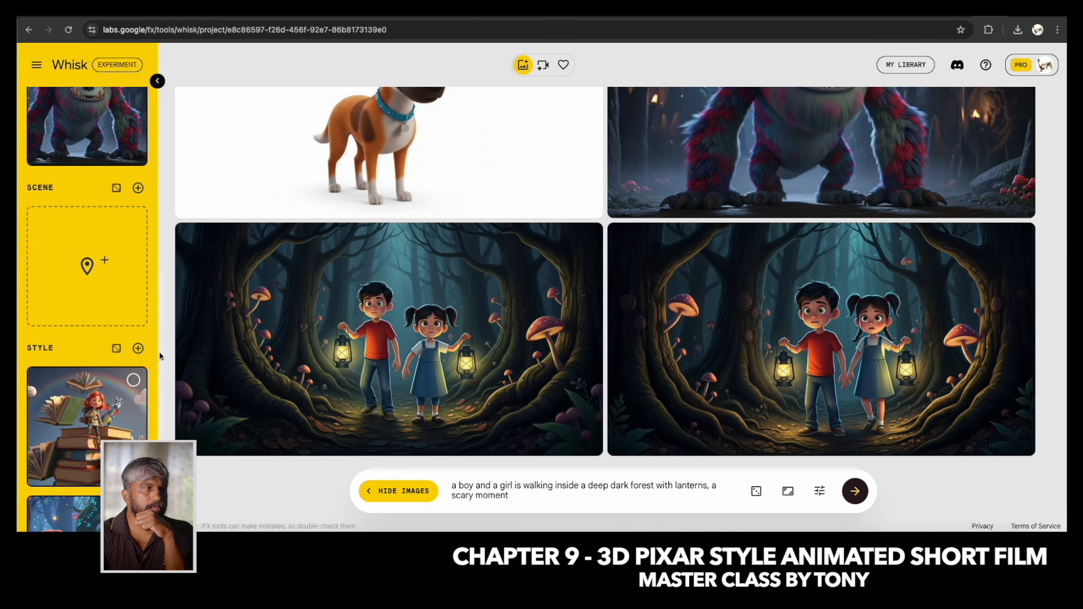
left_click(856, 491)
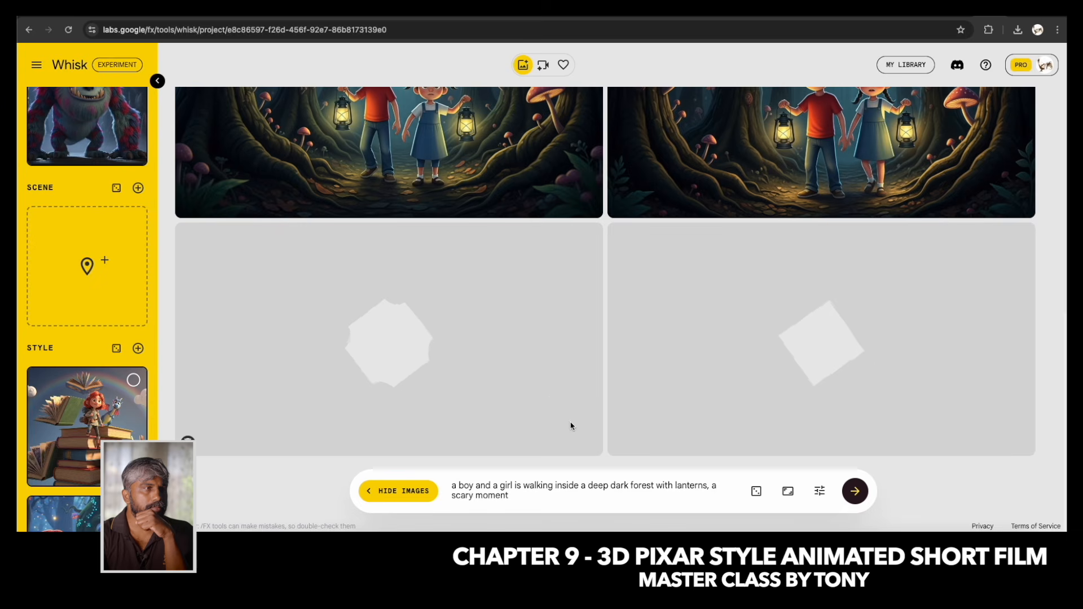
scroll(51, 193, "up", 4)
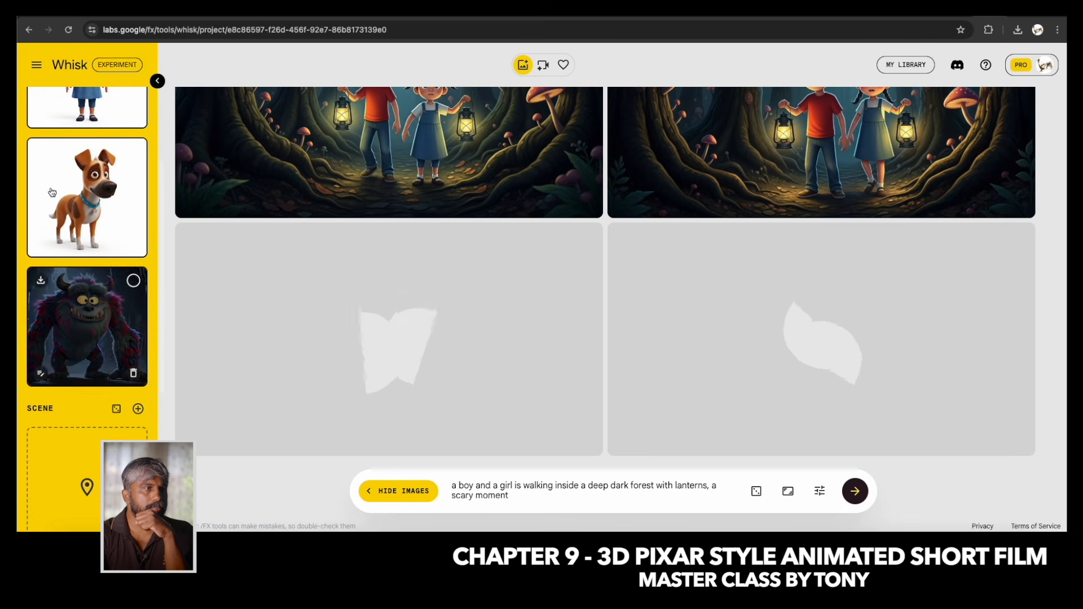
scroll(48, 237, "down", 4)
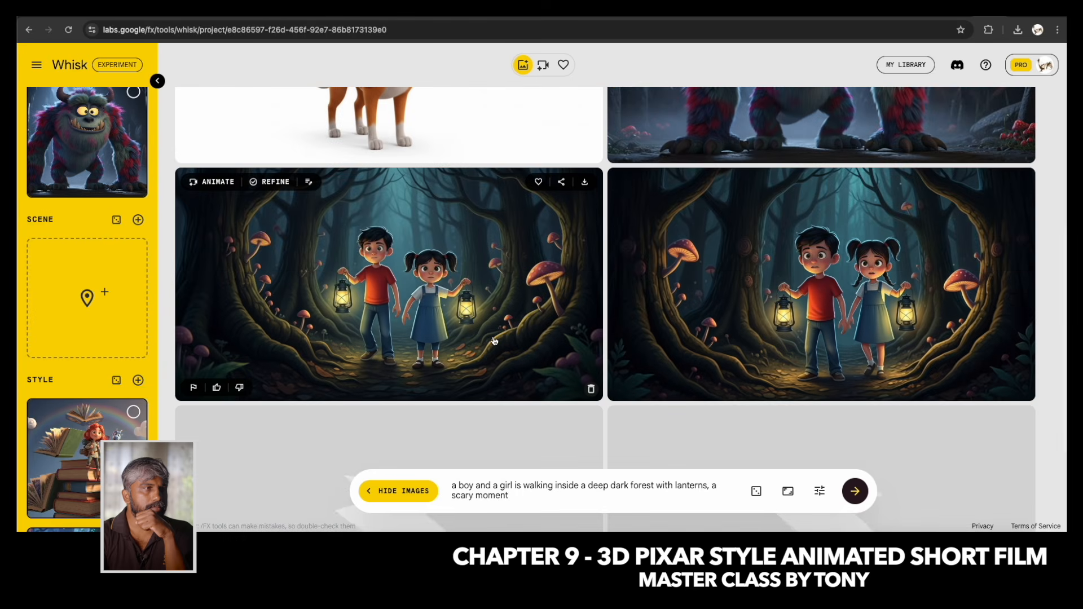
scroll(494, 341, "down", 3)
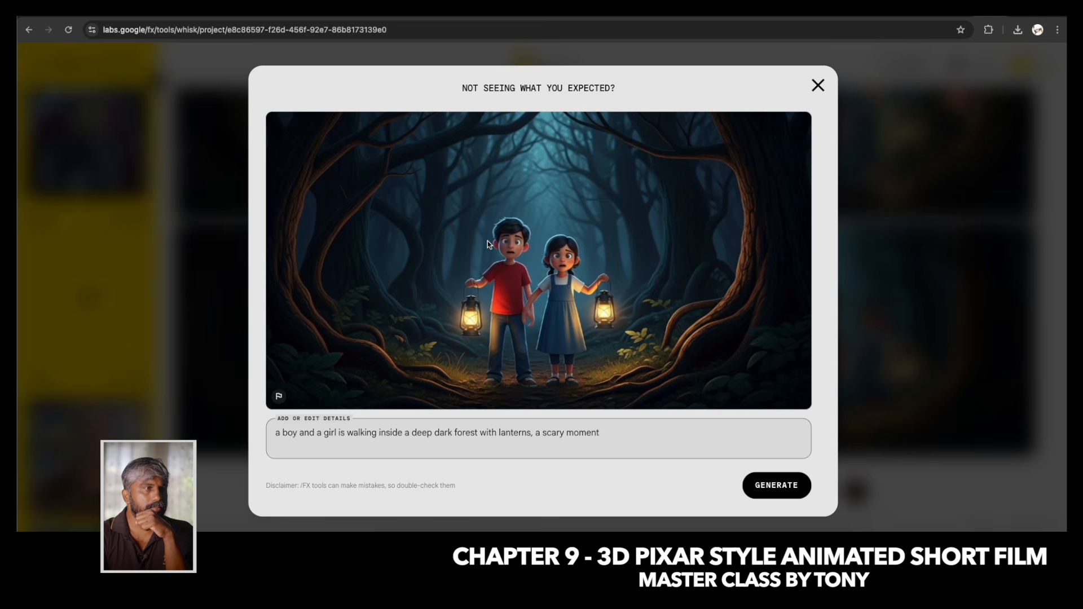
Add "holding each other hand" before "with lanterns" in the details of the new dark forest image and generate the edited version.
left_click(819, 84)
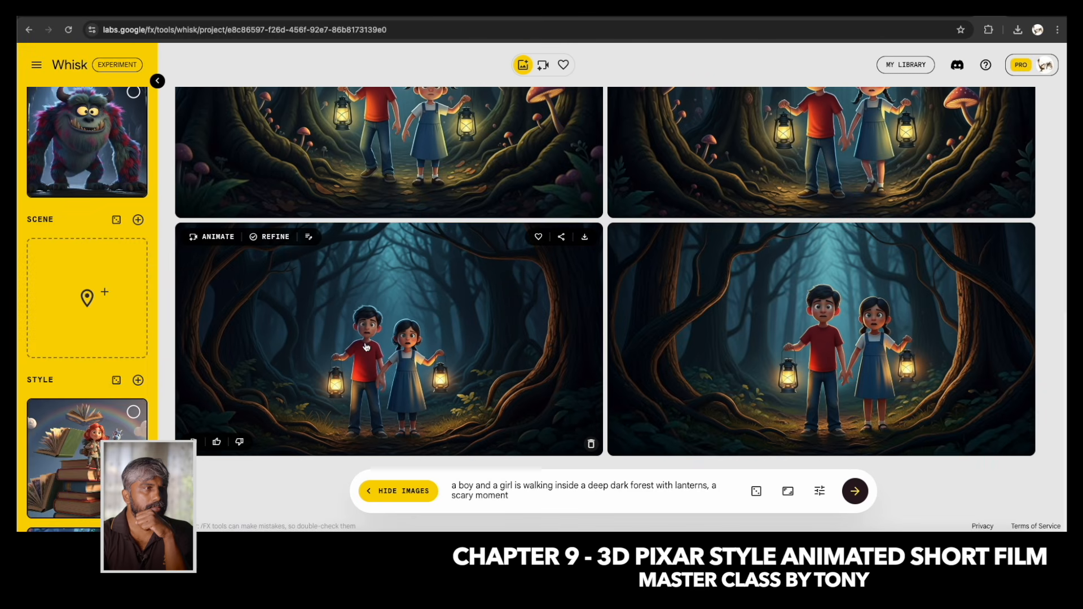
left_click(397, 353)
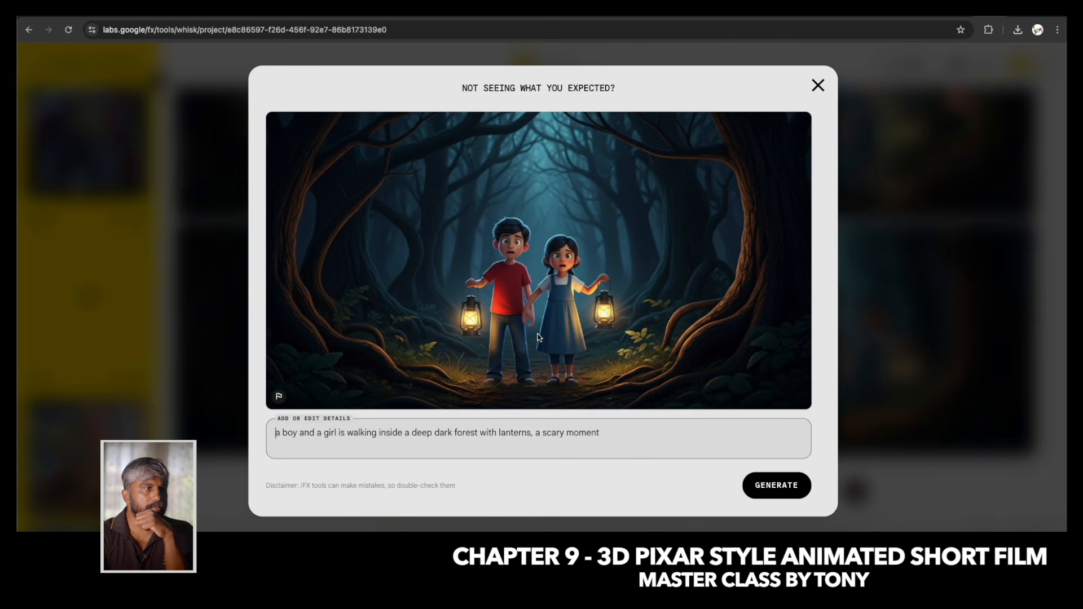
left_click(618, 434)
left_click(481, 433)
type("holding each other hand")
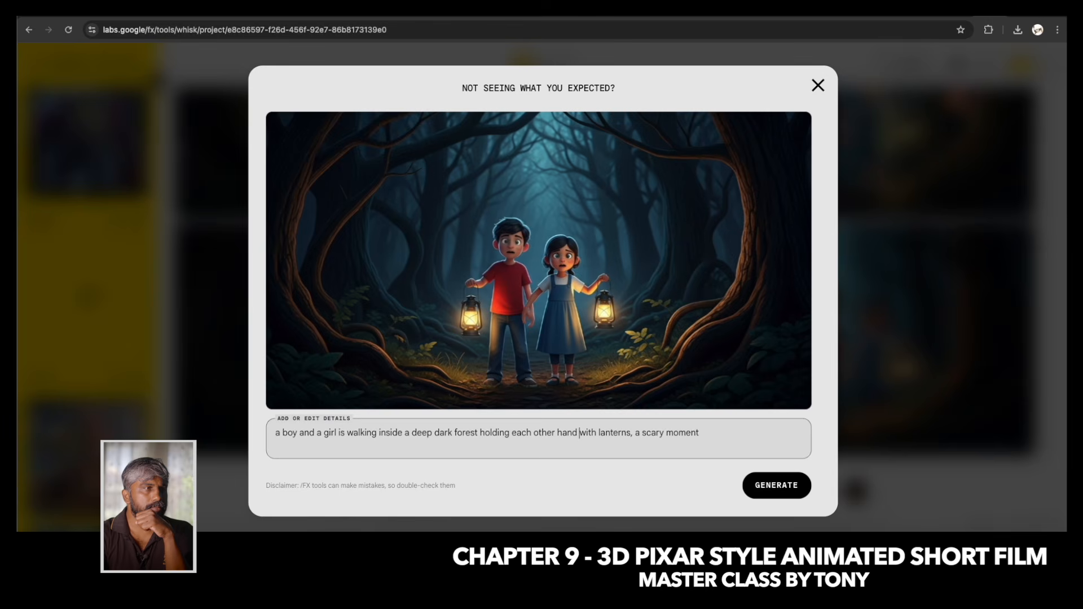
left_click(776, 487)
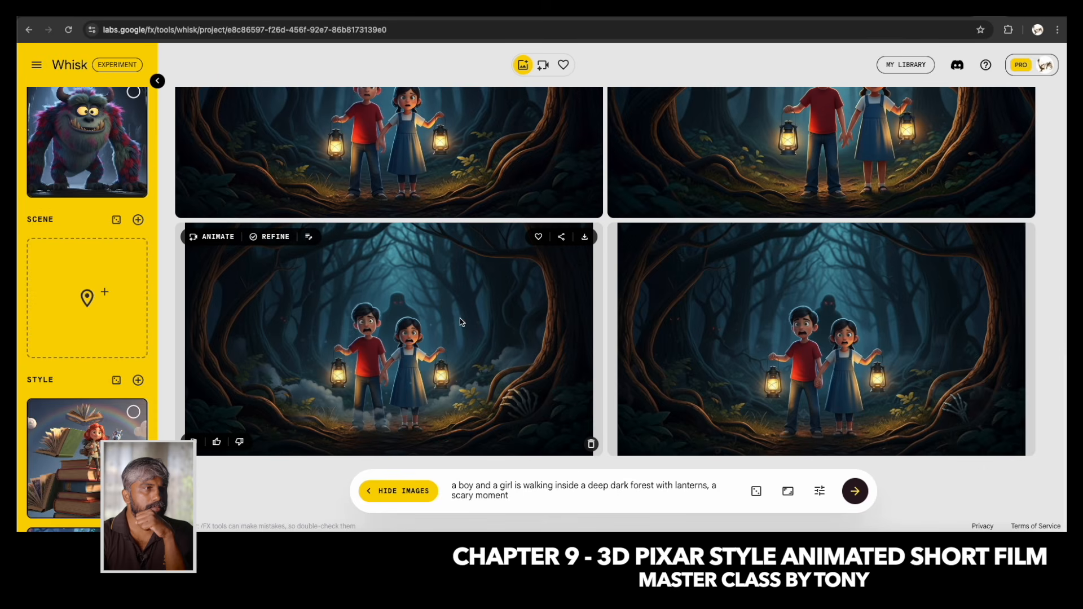
Remove "a scary moment" from the main prompt and generate new images of the boy and girl in the forest.
scroll(459, 319, "up", 1)
scroll(461, 328, "up", 6)
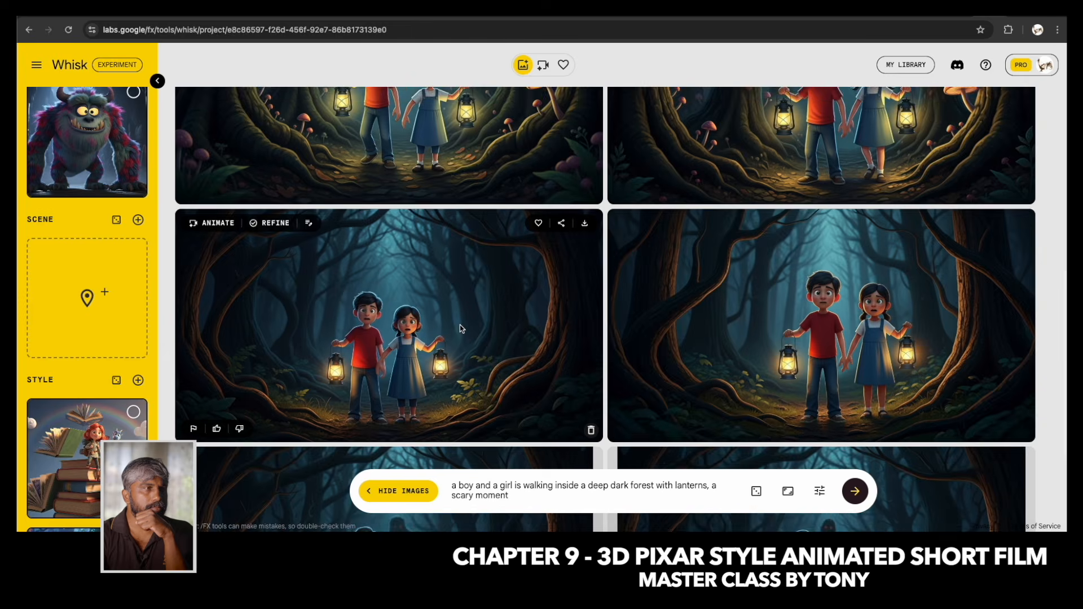
scroll(497, 387, "down", 6)
scroll(497, 387, "down", 1)
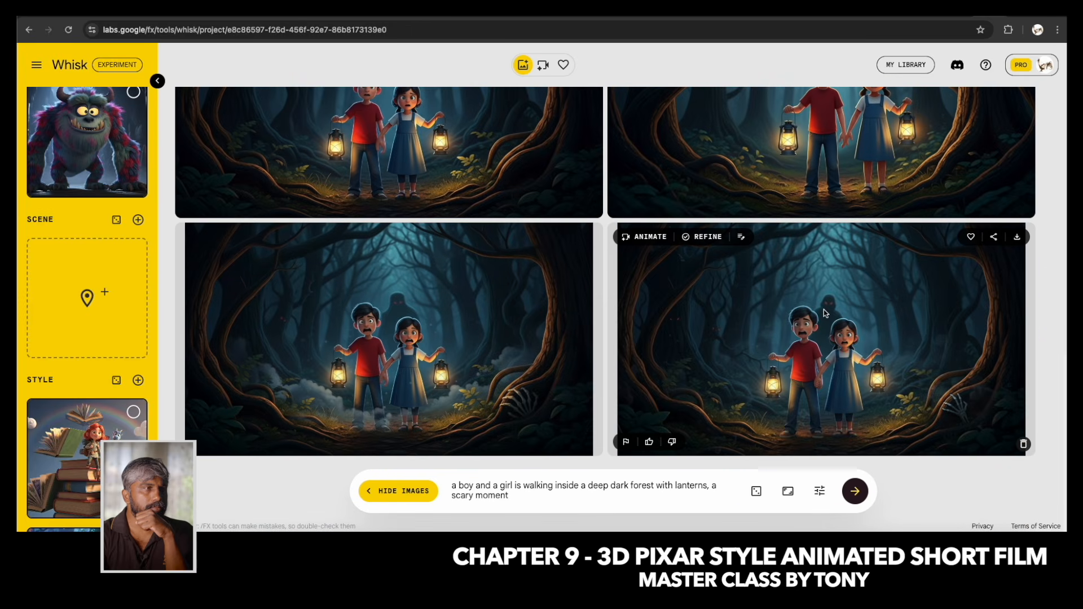
scroll(95, 214, "up", 8)
scroll(96, 215, "down", 8)
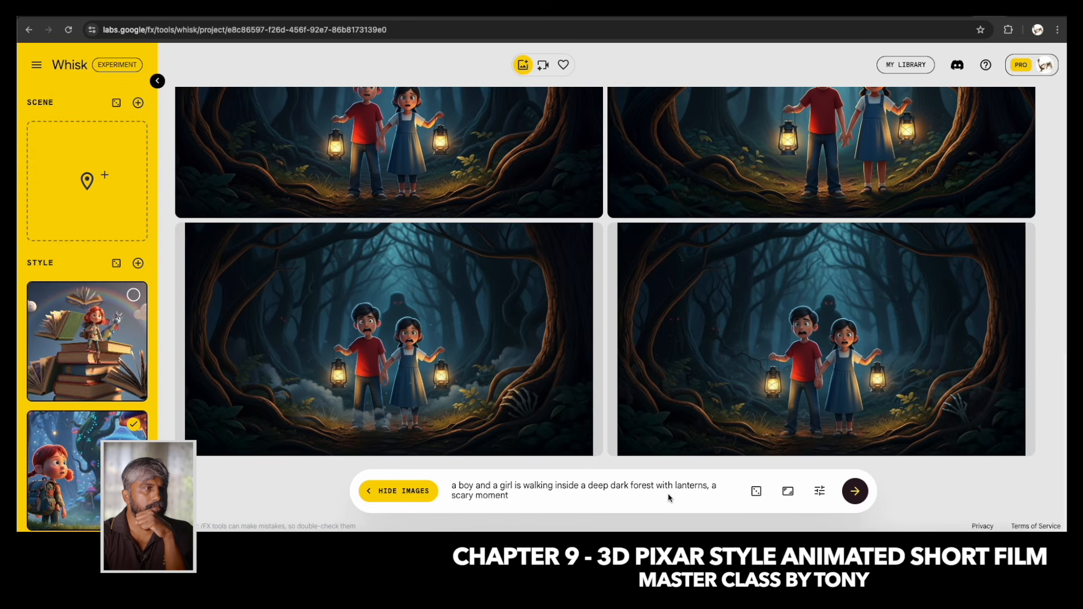
left_click_drag(709, 486, 564, 505)
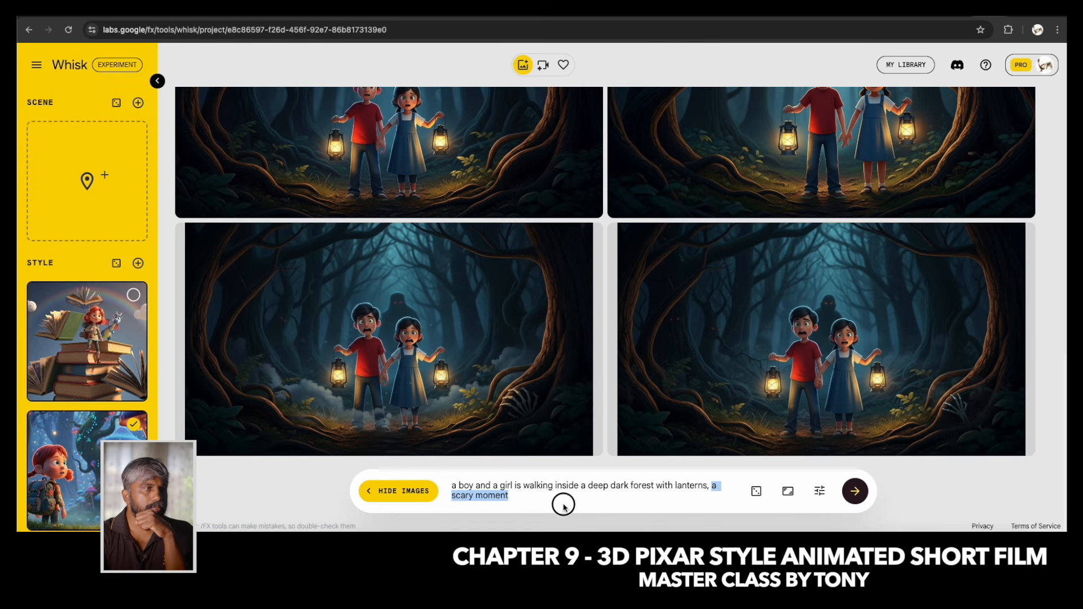
key("BackSpace")
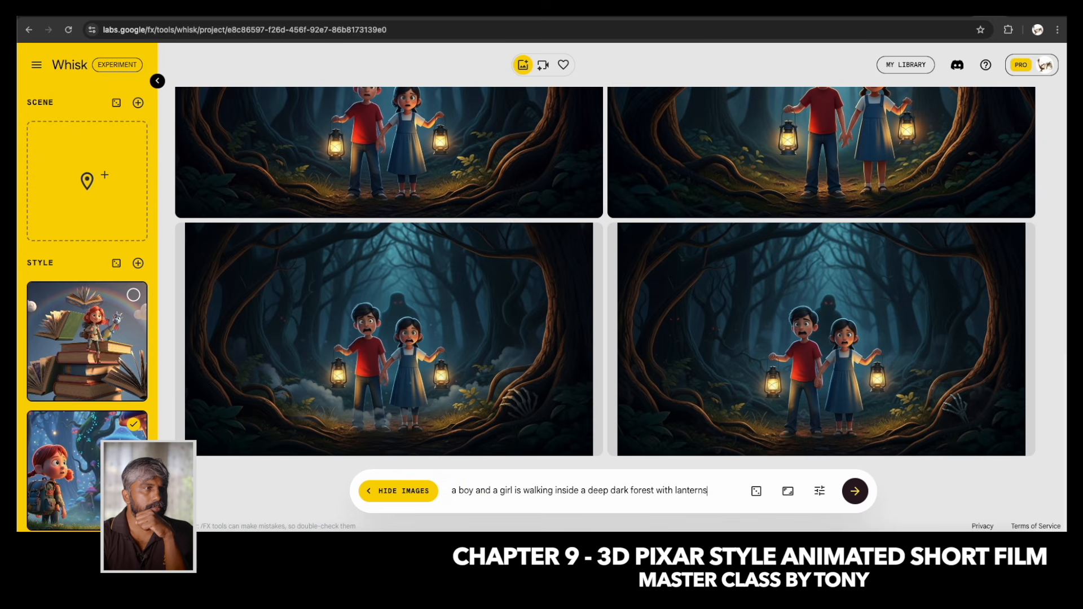
left_click(857, 493)
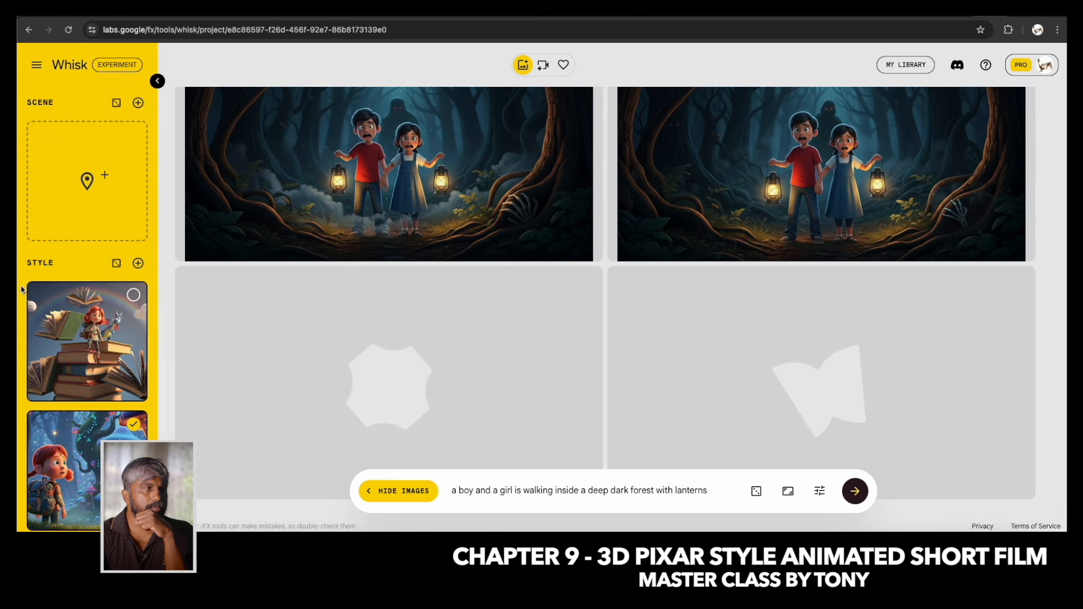
scroll(34, 298, "down", 10)
scroll(28, 297, "up", 2)
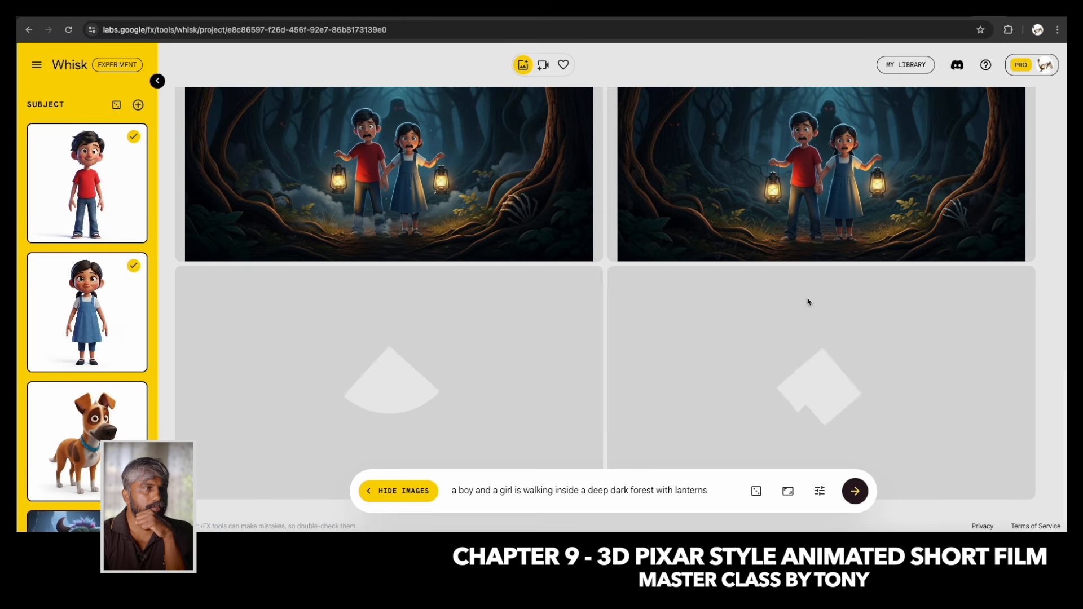
scroll(807, 299, "down", 1)
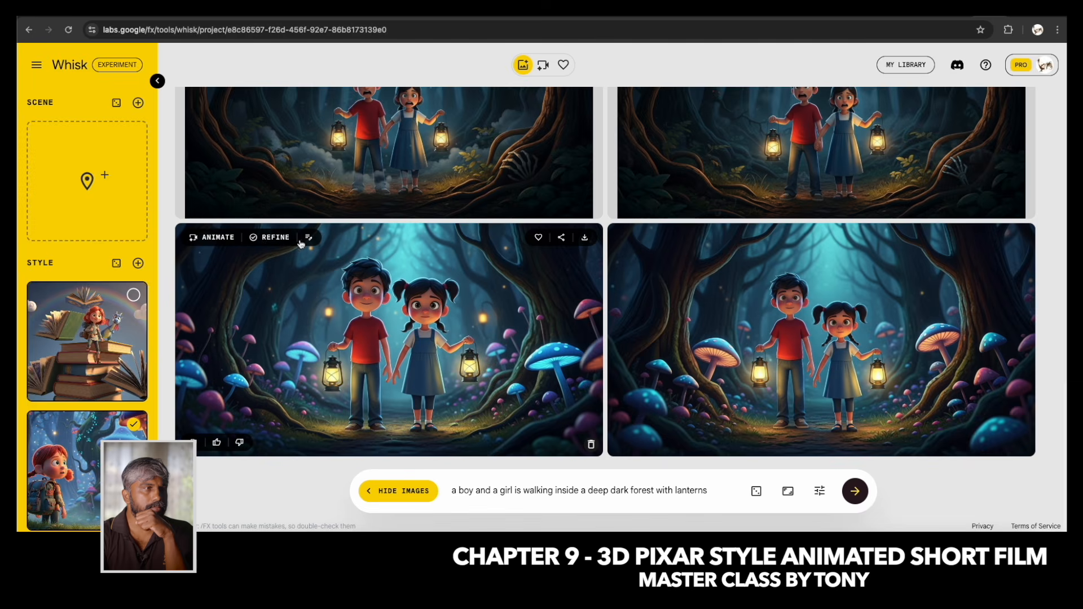
Refine the first glowing mushroom forest image with the edit "ultra close up shot of this image".
left_click(275, 239)
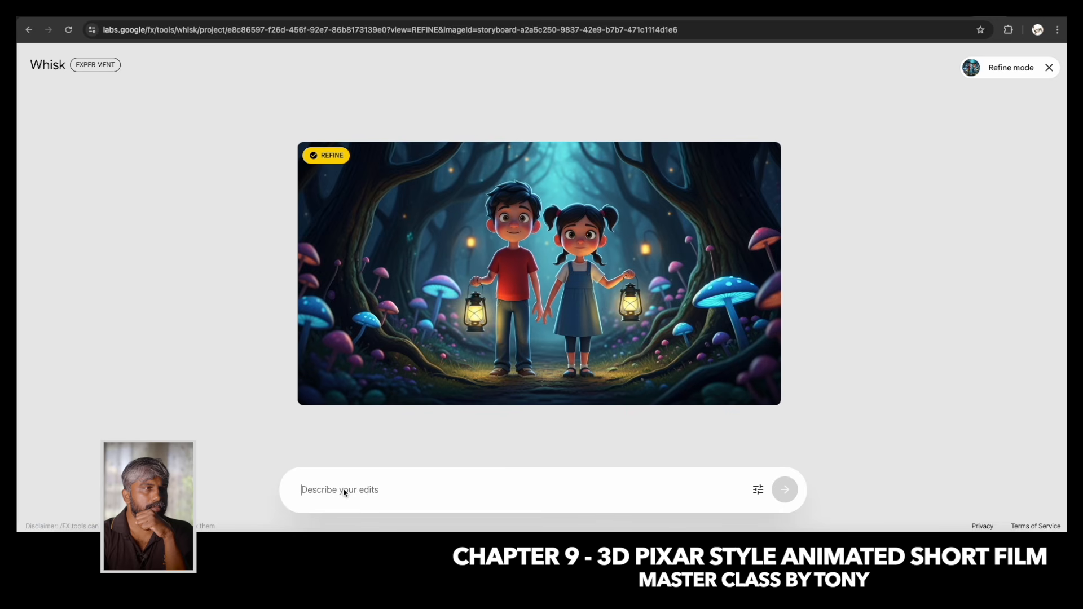
type("ultra close up shot of this image")
key("Return")
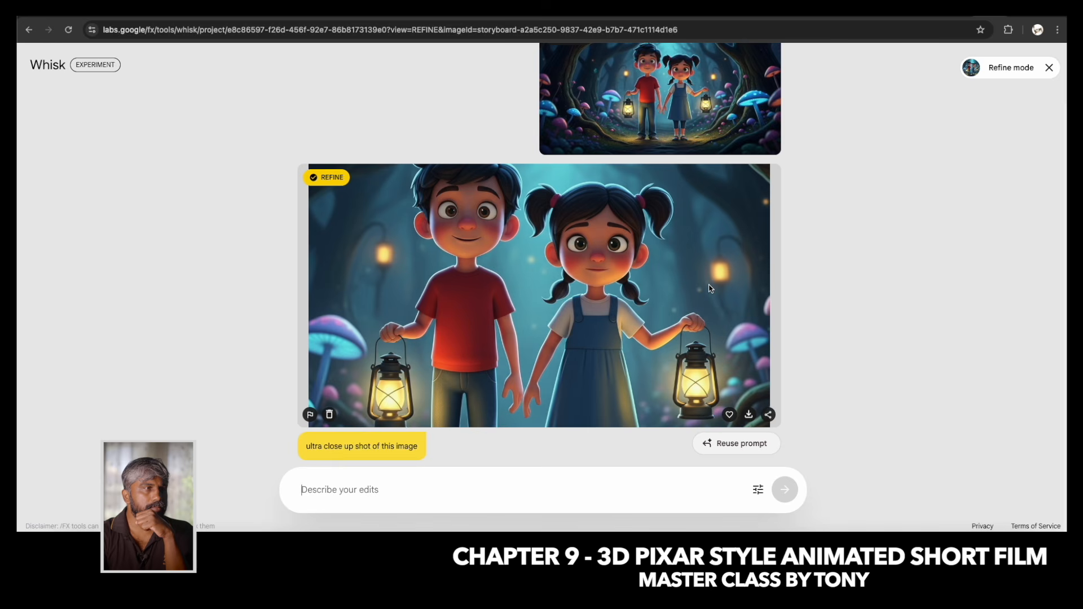
Select the original wide forest image for refining and generate an edit described as "the scary expressions".
scroll(612, 163, "up", 2)
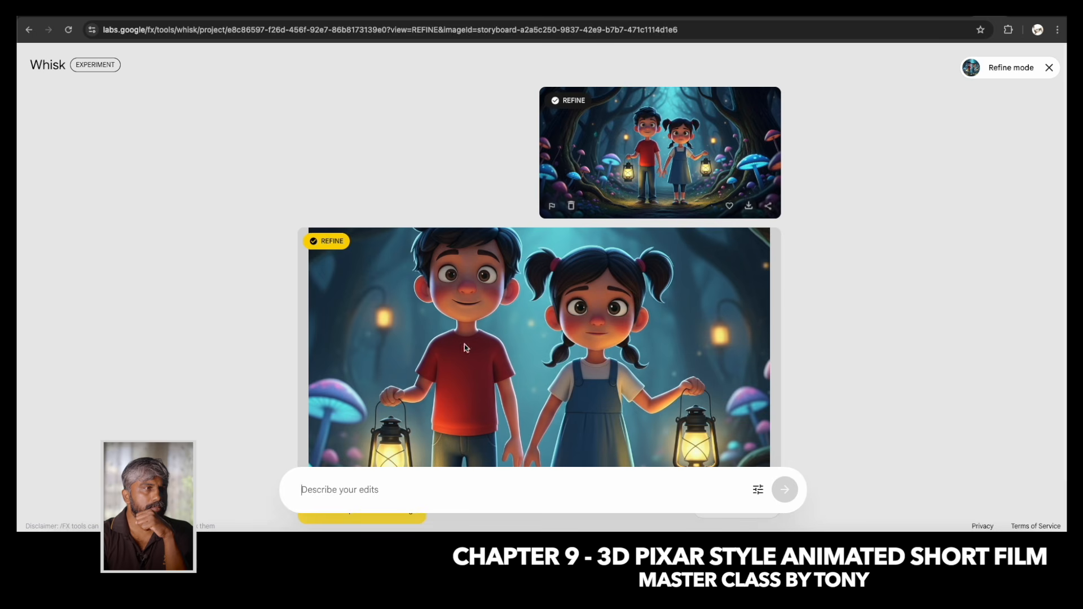
left_click(569, 101)
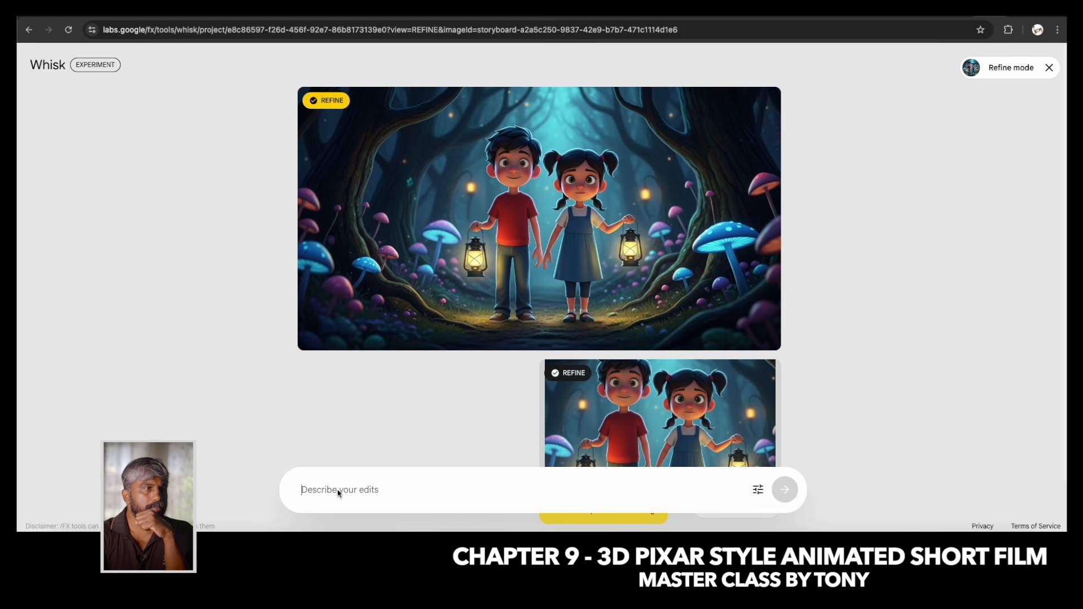
type("the scary expressions")
key("Return")
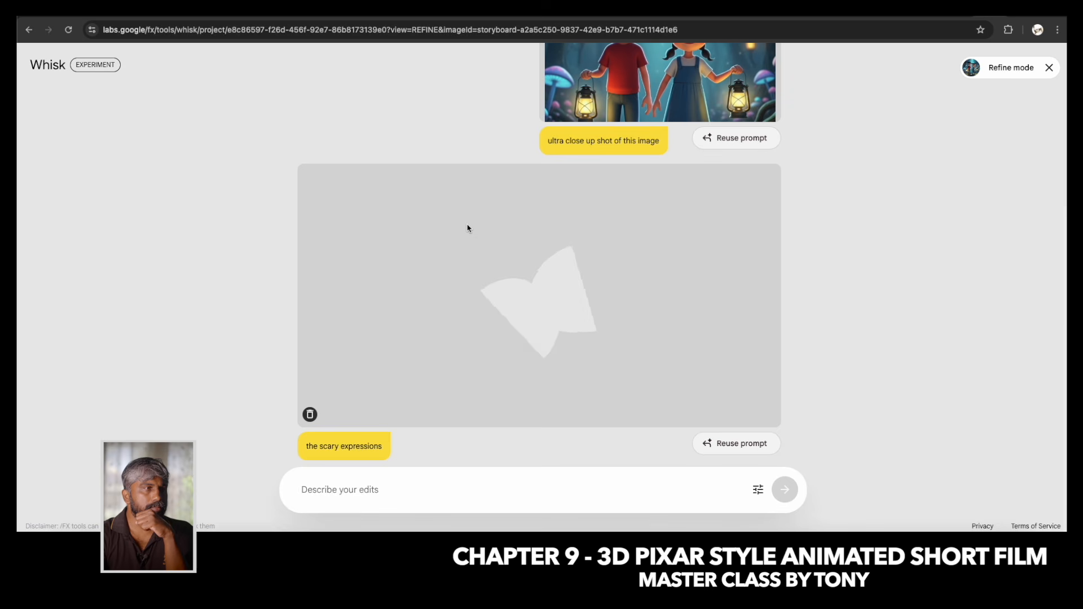
Check the Precise Reference setting and look over the earlier images in the refine history.
left_click(758, 490)
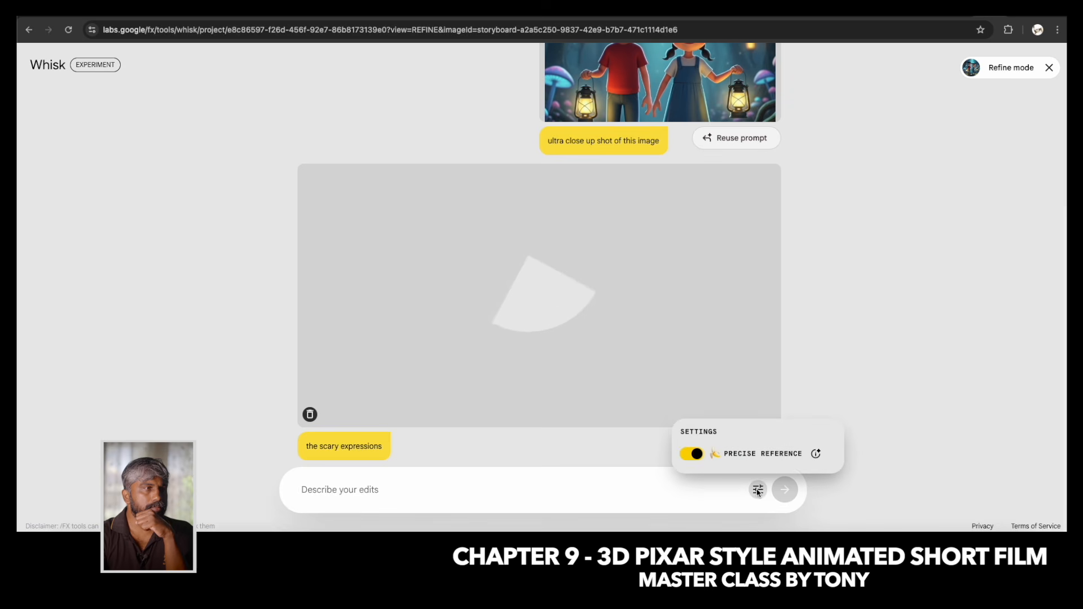
left_click(496, 260)
scroll(566, 237, "up", 5)
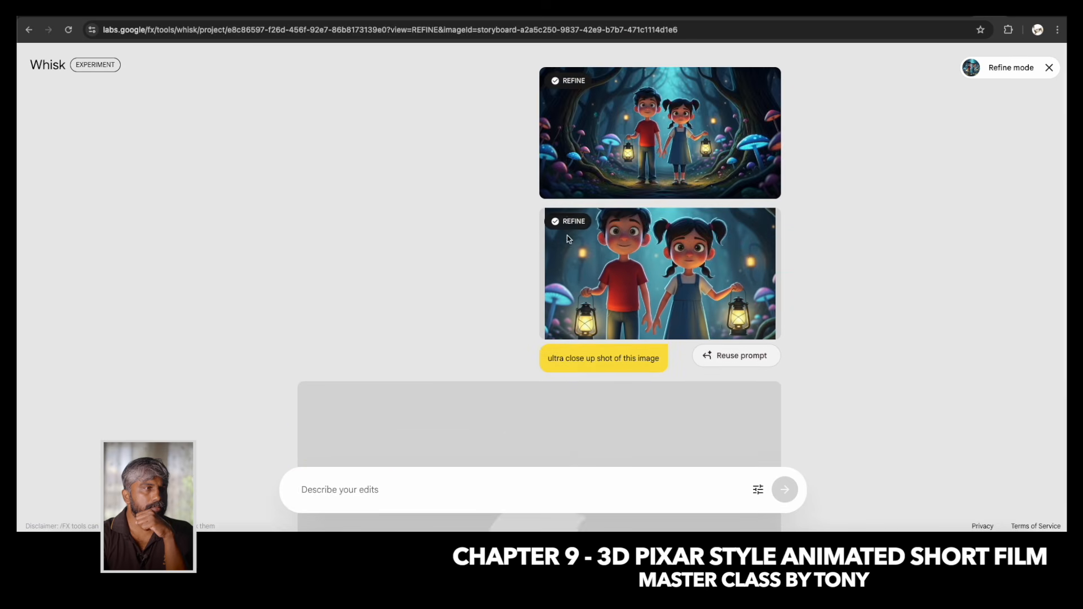
left_click(759, 489)
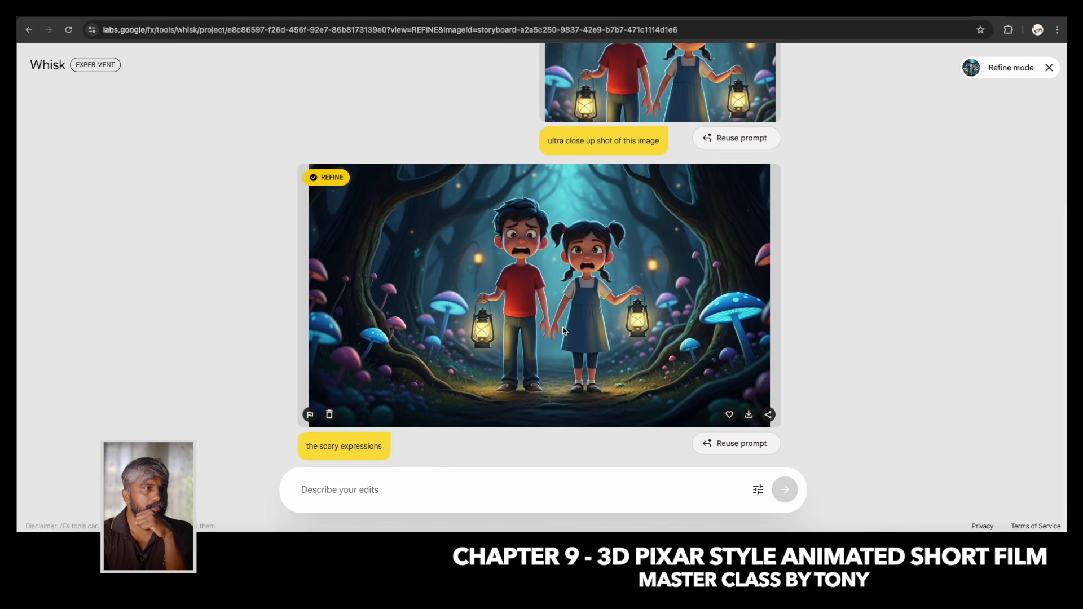
Select the original wide forest image for refining and generate an edit described as "they are looking for someone".
scroll(621, 371, "up", 15)
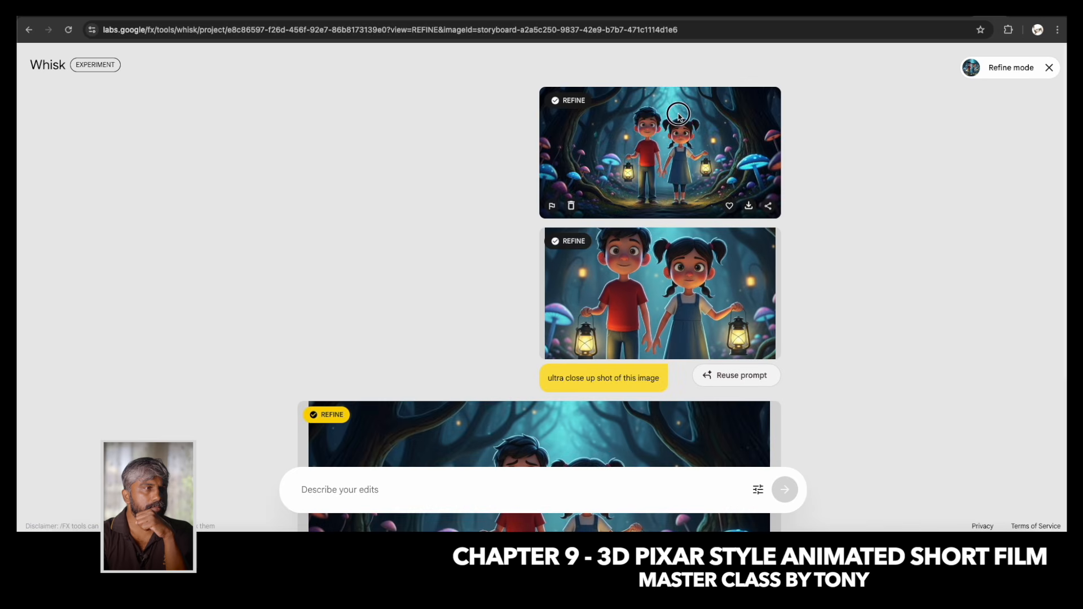
left_click(337, 491)
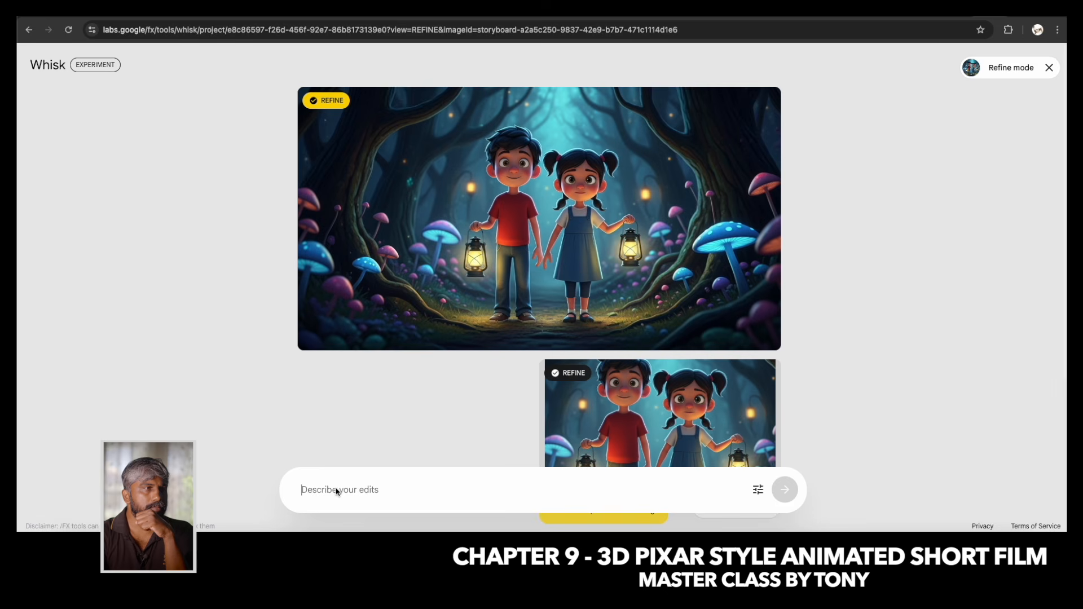
type("they are looking for someone")
key("Return")
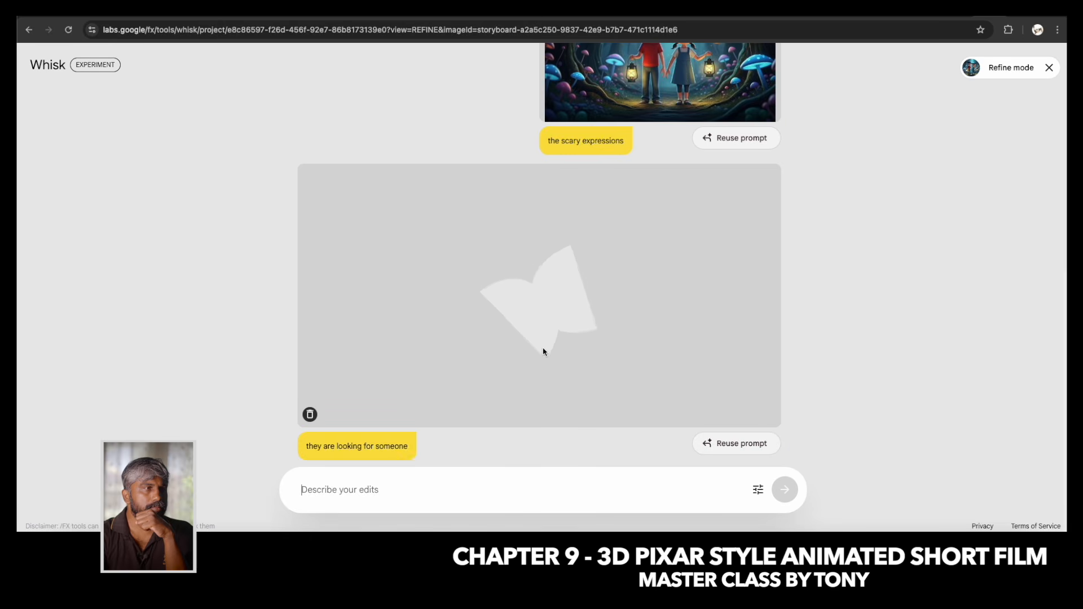
Compare the original wide forest image with the refined versions by selecting them in the refine history.
scroll(543, 350, "up", 7)
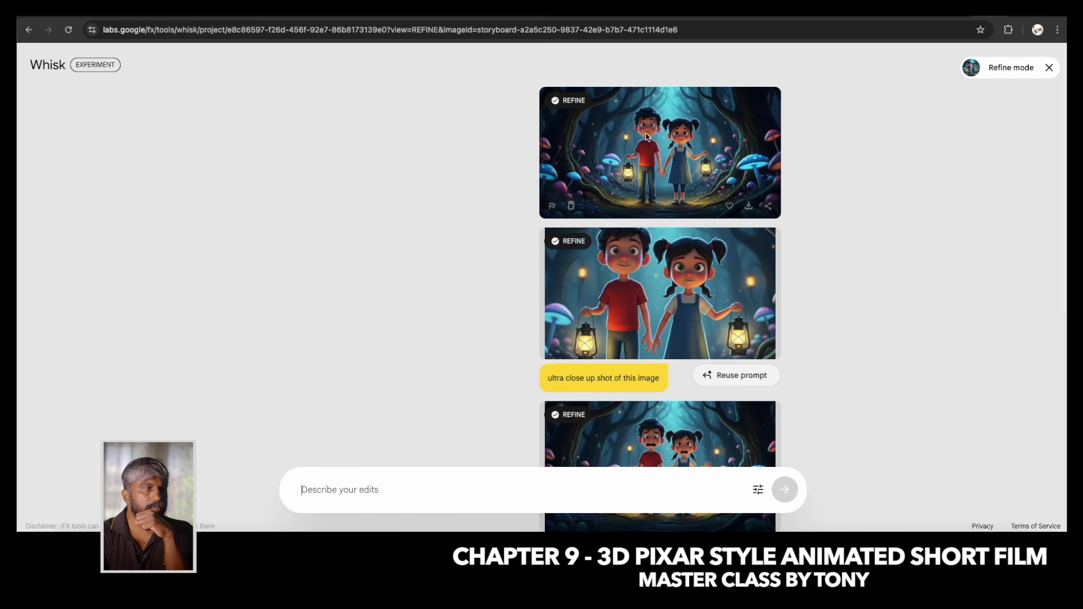
left_click(632, 169)
left_click(653, 410)
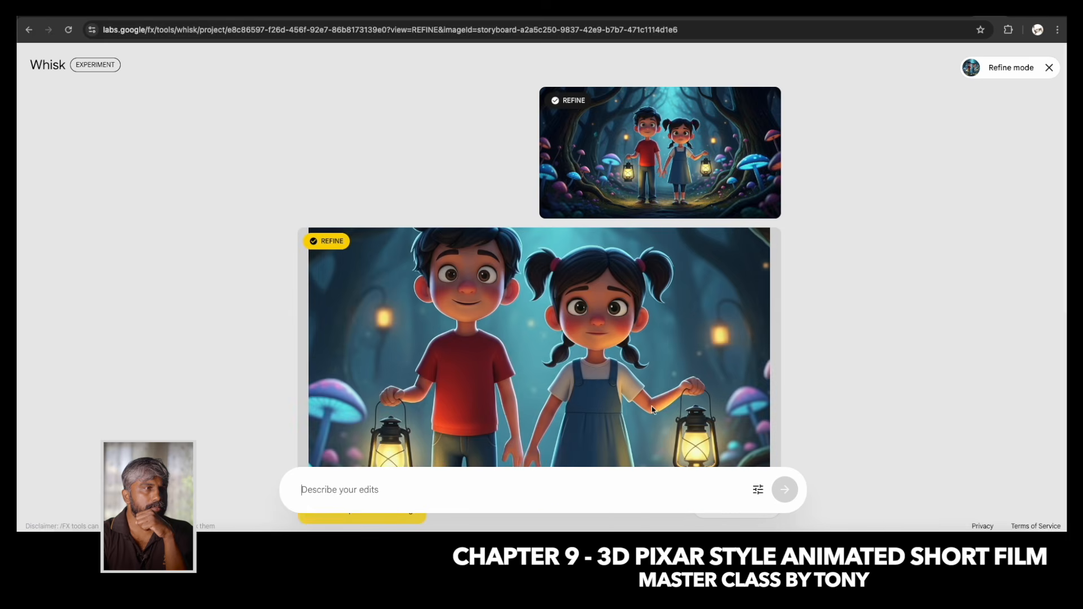
left_click(649, 170)
left_click(677, 415)
left_click(638, 101)
Refine the "they are looking for someone" image with the edit "ultra close up shot of this image".
scroll(550, 283, "down", 5)
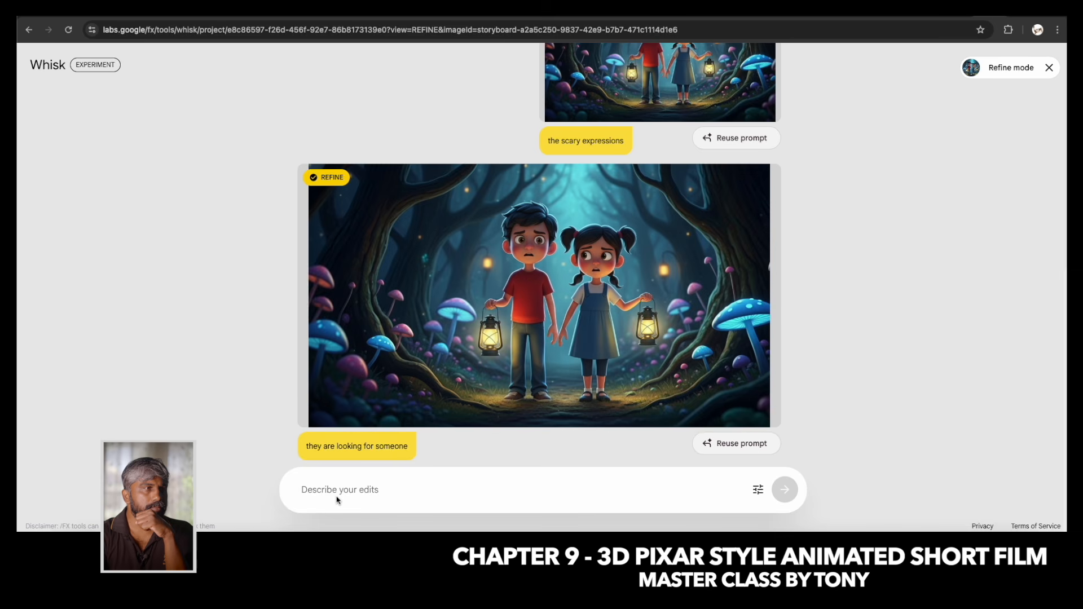
type("ultra close up shot of this ima")
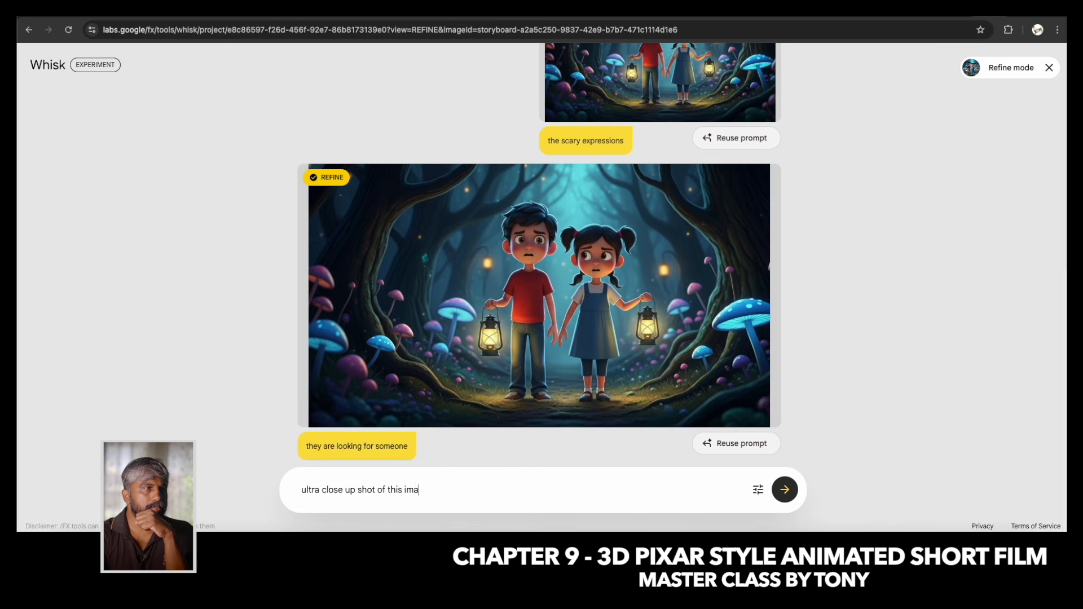
type("ge")
key("Return")
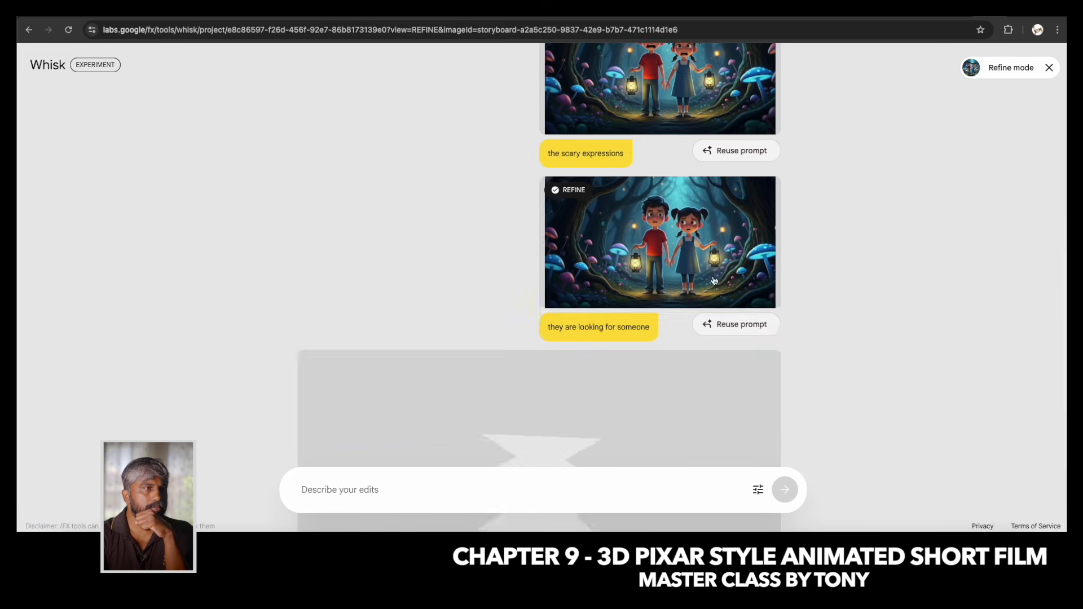
Delete the "the scary expressions" image from the refine history.
scroll(714, 281, "up", 2)
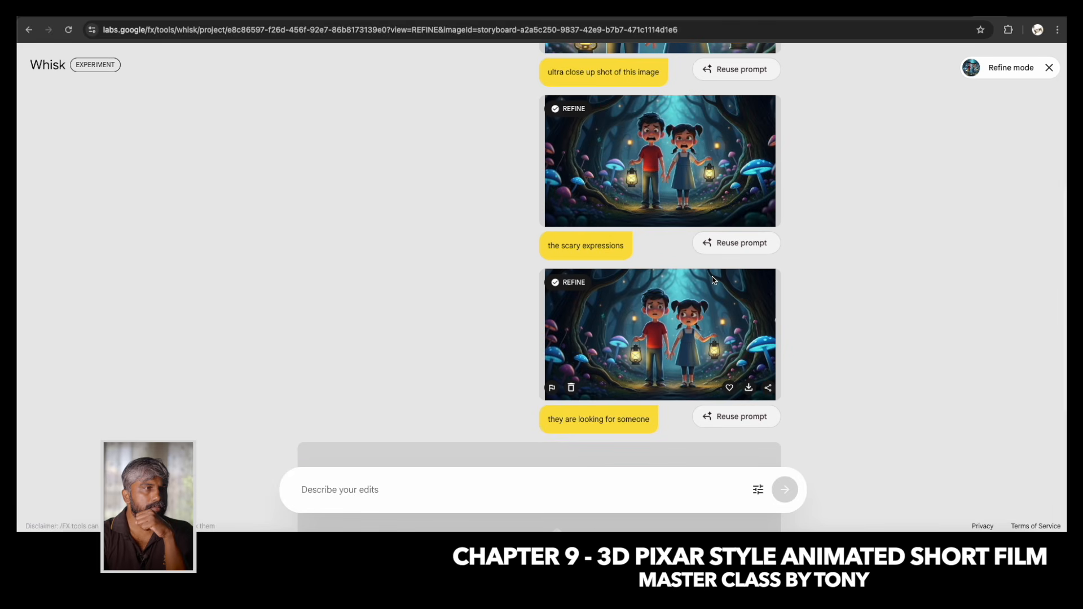
scroll(714, 280, "up", 2)
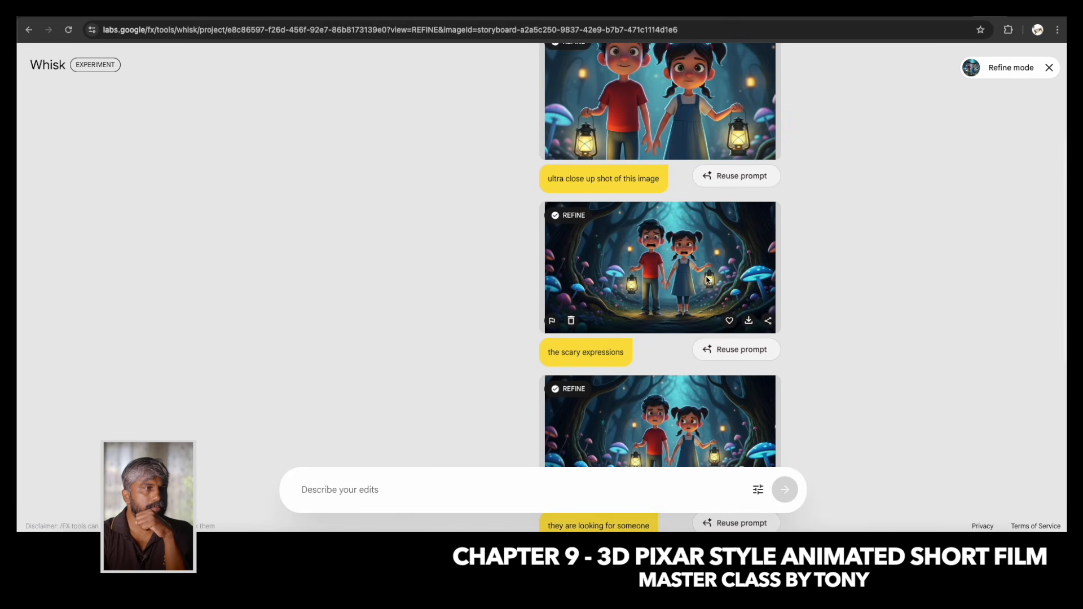
left_click(571, 320)
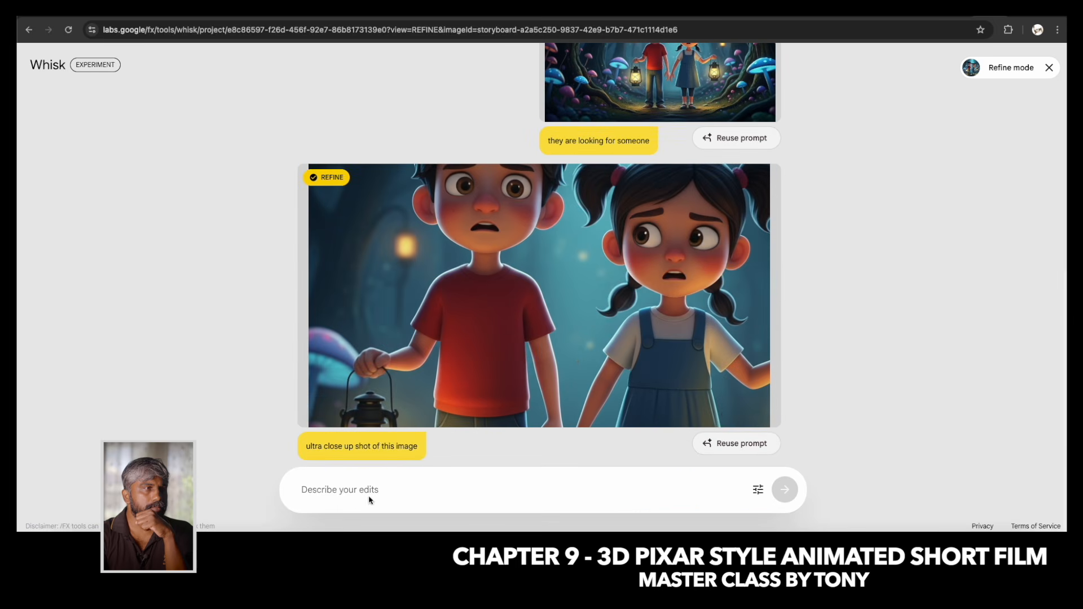
Refine the worried close-up of the boy and girl with the edit "side angle of this shot".
left_click(350, 491)
type("side angle of this shot")
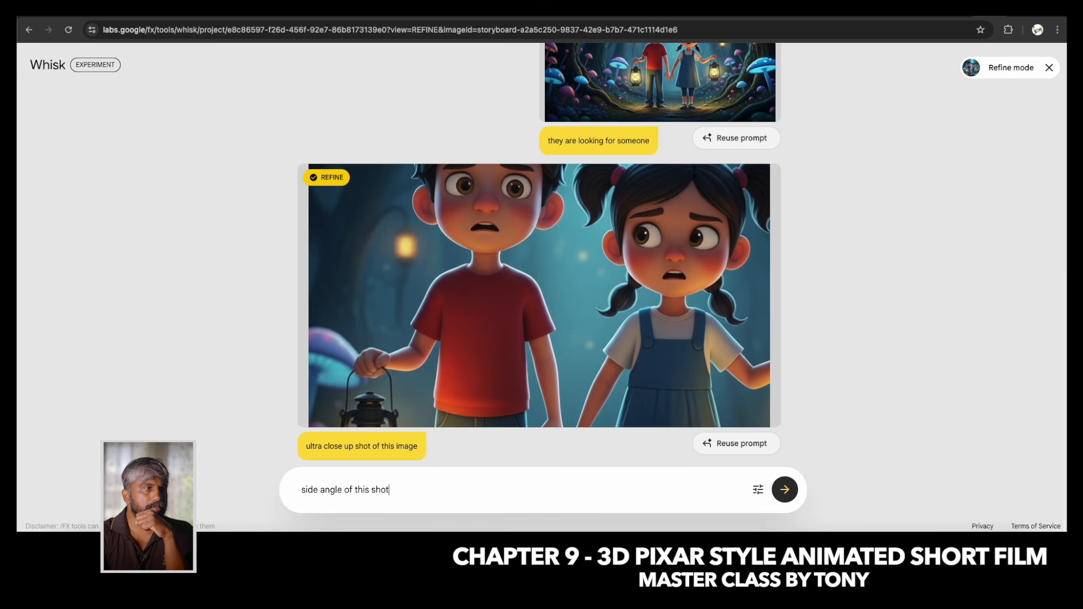
key("Return")
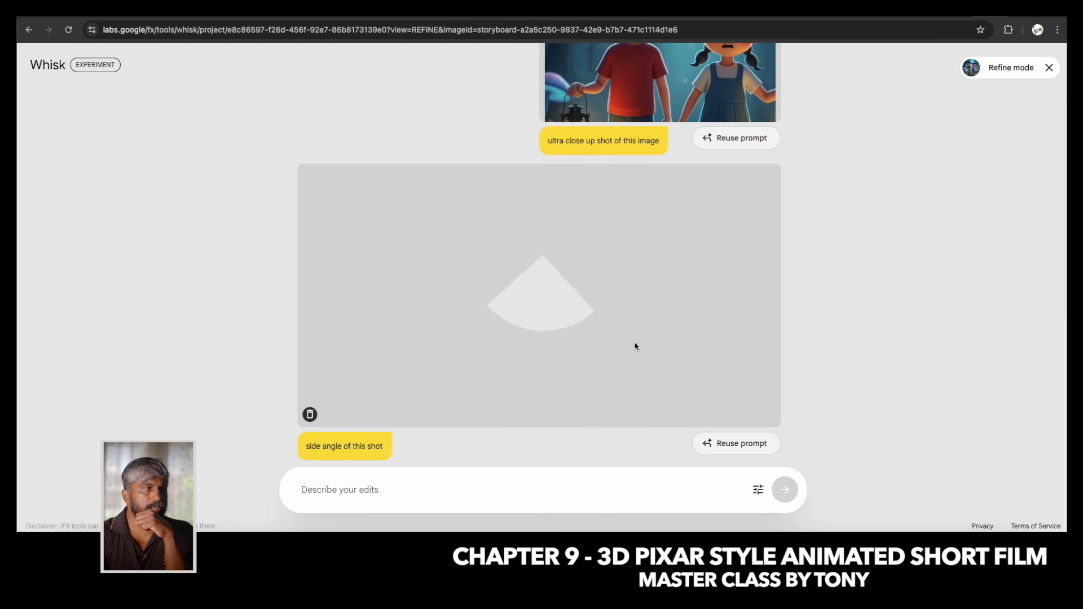
Look over the whole refine history, comparing the side-angle result with the original wide and close-up forest shots.
scroll(630, 314, "up", 8)
scroll(584, 282, "up", 2)
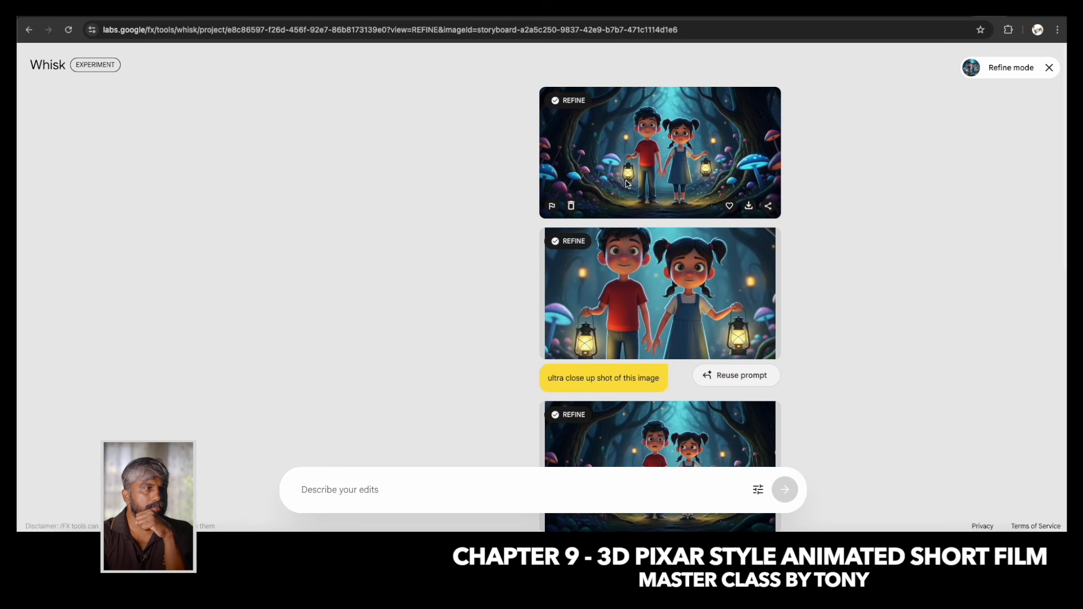
scroll(624, 346, "down", 8)
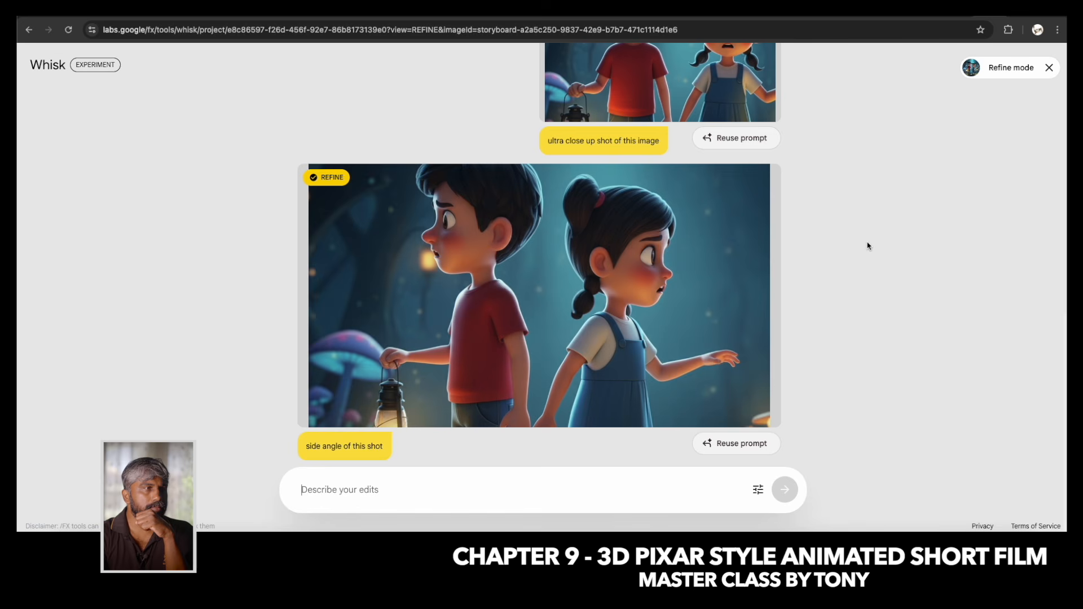
scroll(658, 229, "up", 5)
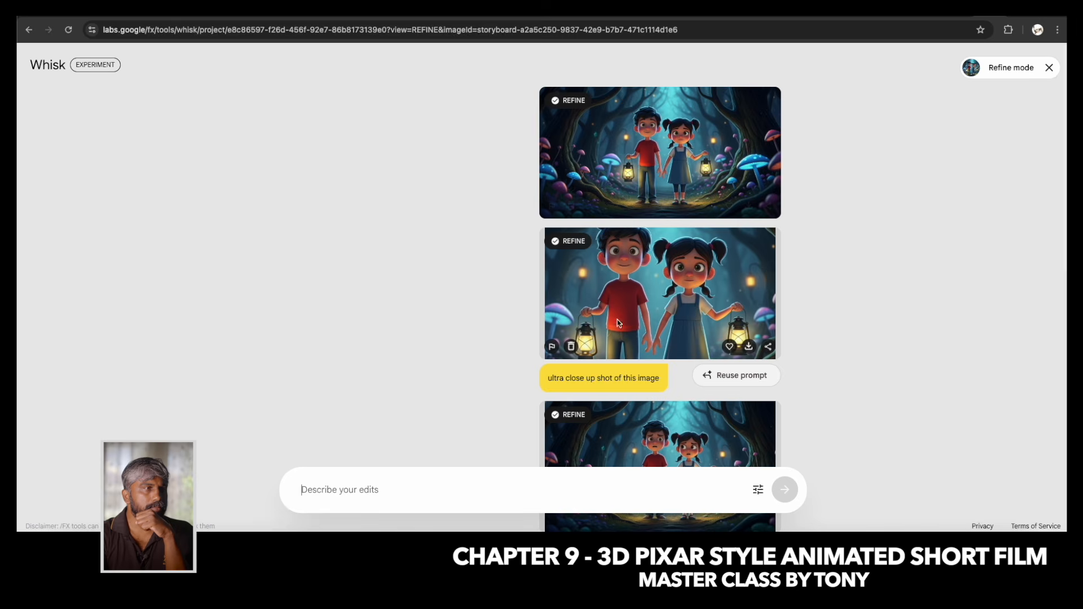
scroll(650, 298, "down", 6)
scroll(650, 298, "down", 4)
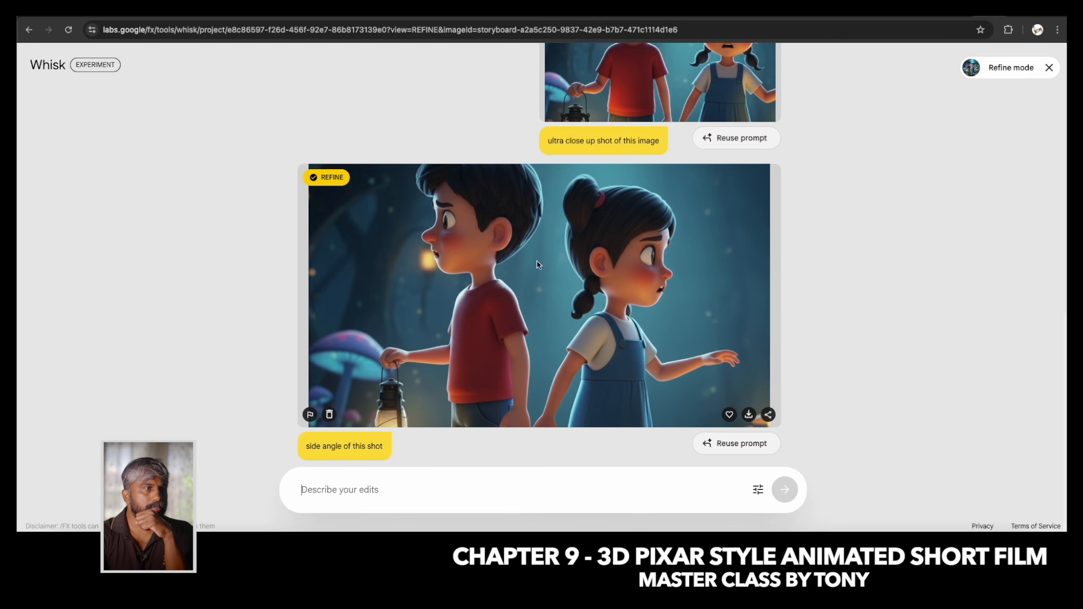
scroll(984, 94, "up", 10)
Leave refine mode and mark the worried wide shot, its close-up and the side-angle shot as favourites.
left_click(1050, 67)
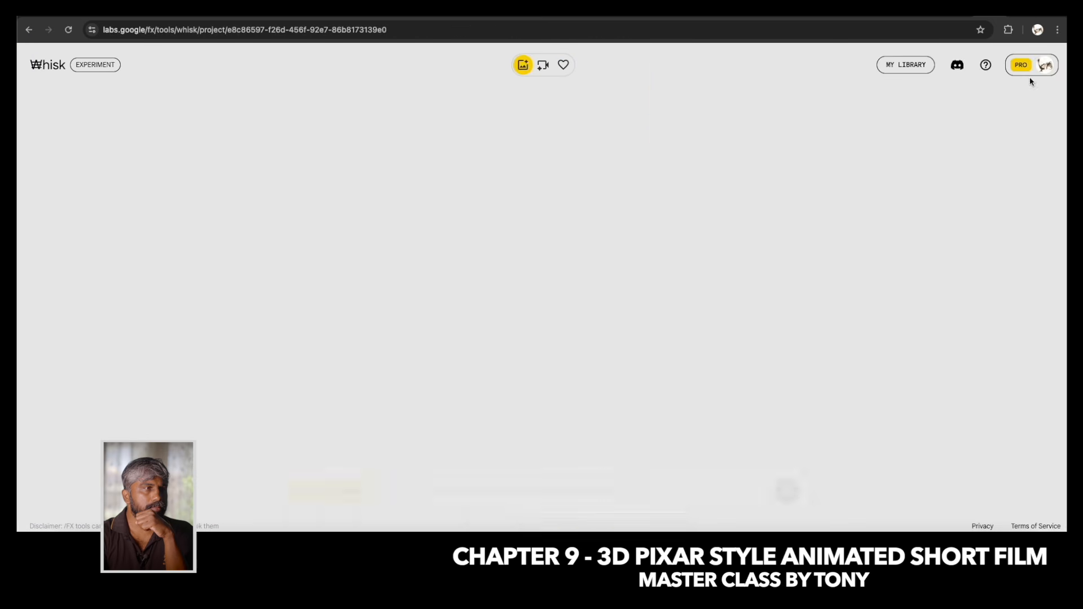
scroll(679, 333, "up", 2)
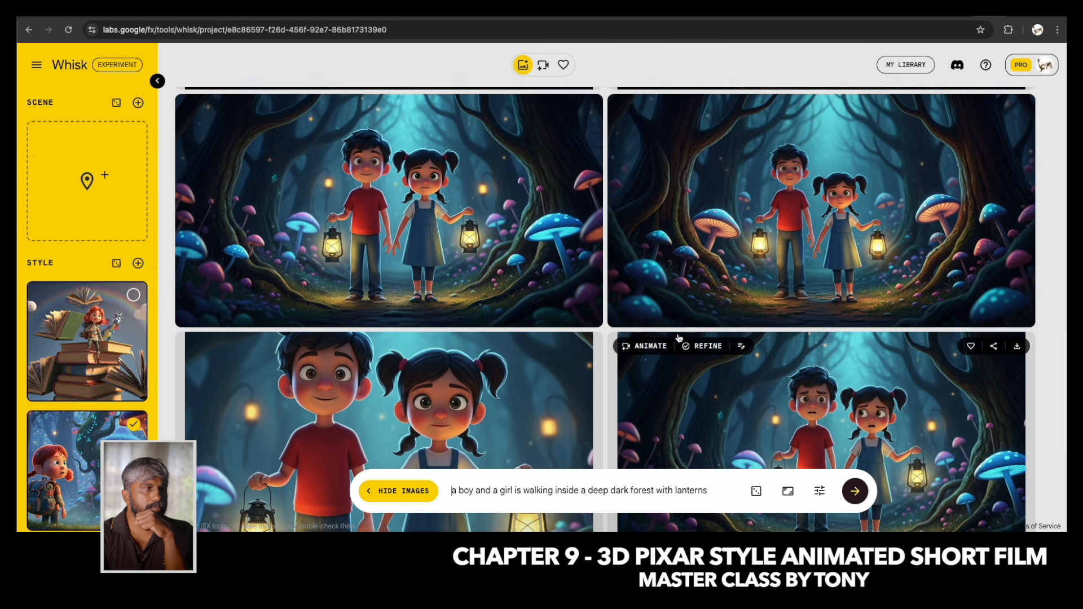
scroll(678, 337, "down", 3)
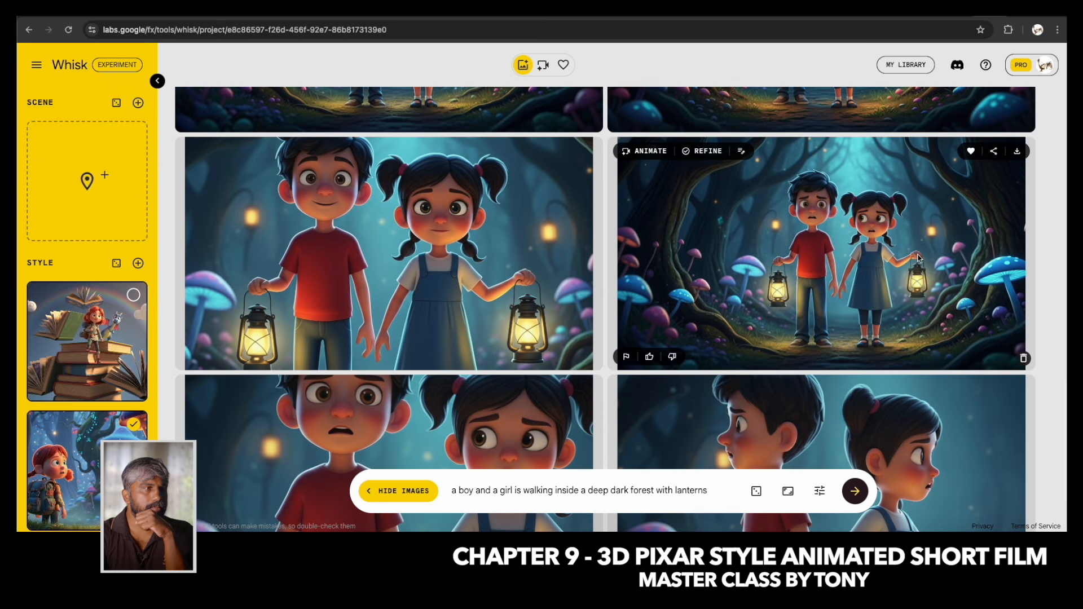
scroll(506, 282, "down", 3)
left_click(539, 237)
left_click(968, 241)
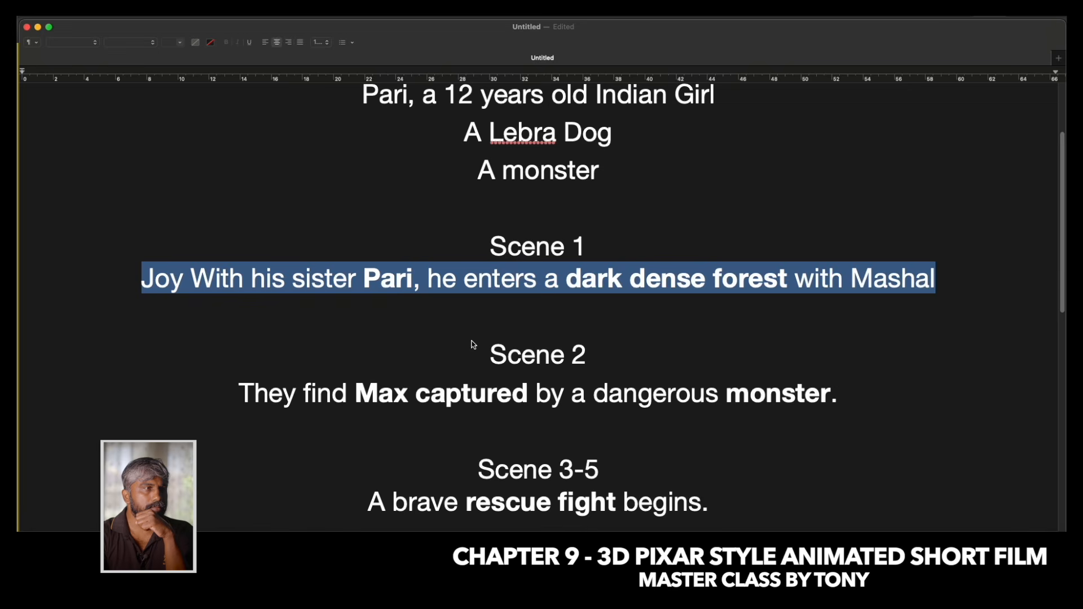
Replace the main prompt with "a dark forest and a monster shadow" and deselect the boy and girl subjects.
scroll(474, 345, "down", 1)
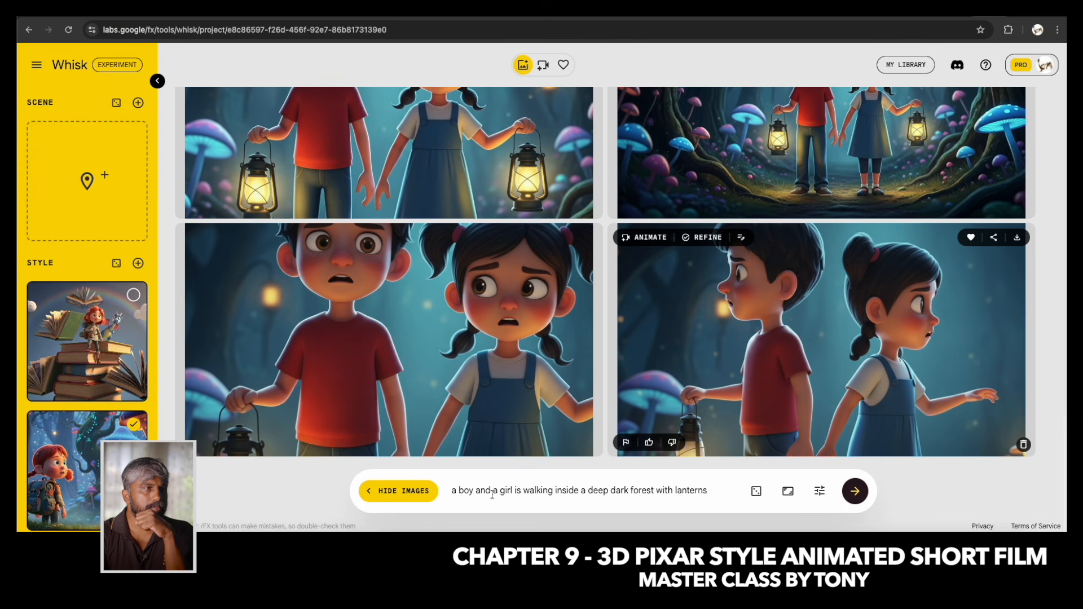
left_click_drag(709, 490, 449, 491)
key("BackSpace")
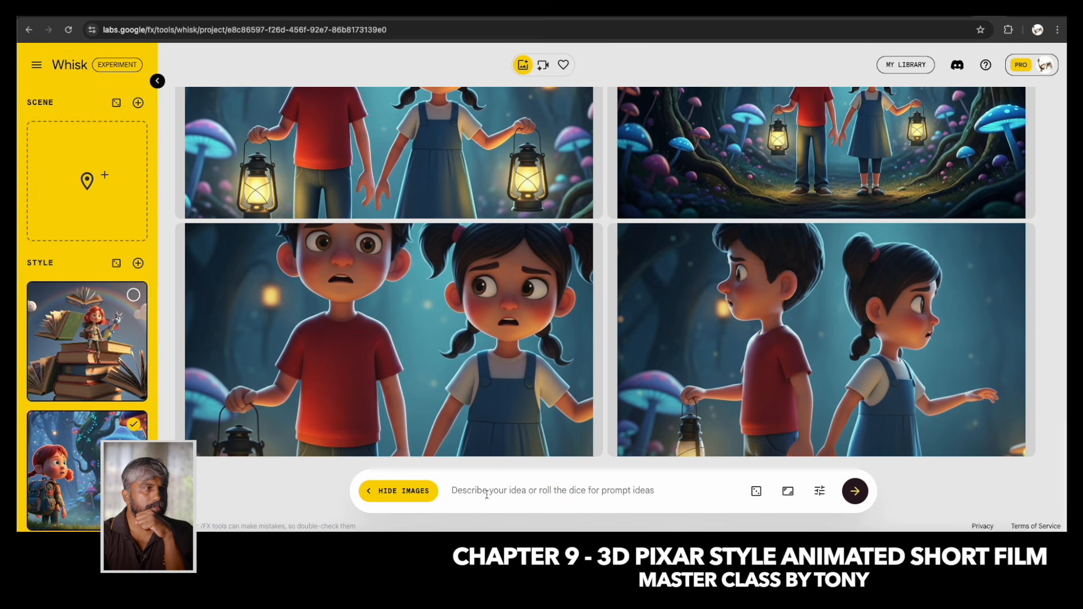
type("a dark forest")
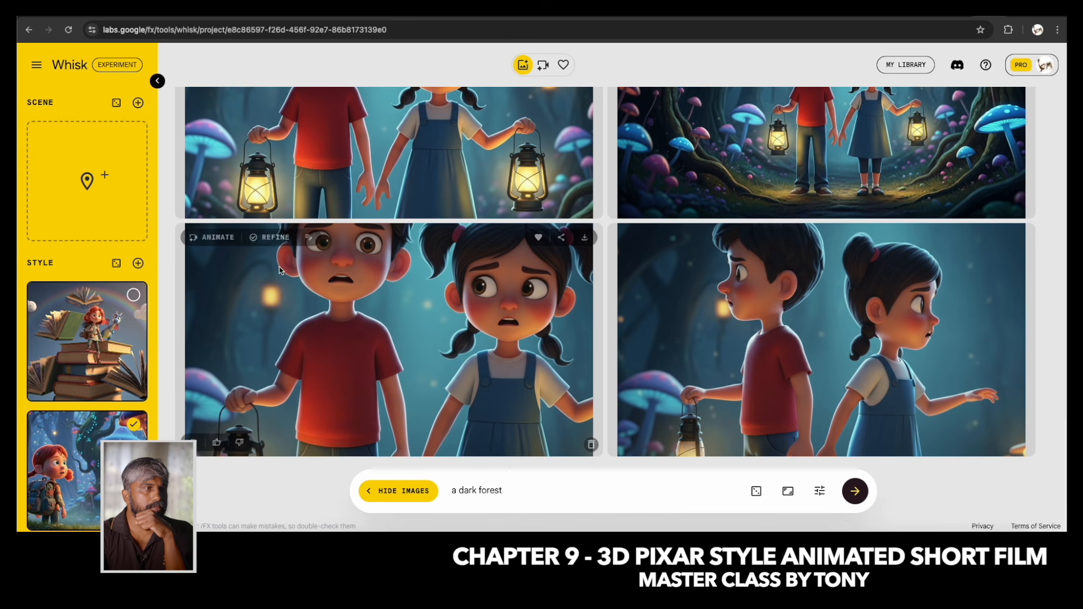
scroll(192, 256, "up", 6)
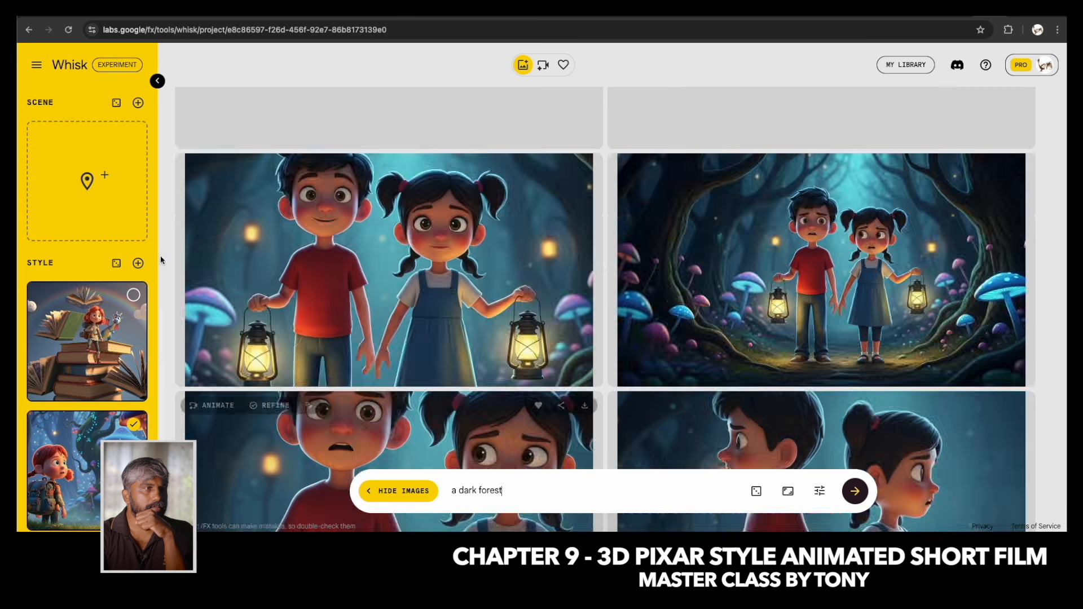
scroll(138, 195, "up", 6)
scroll(139, 195, "up", 3)
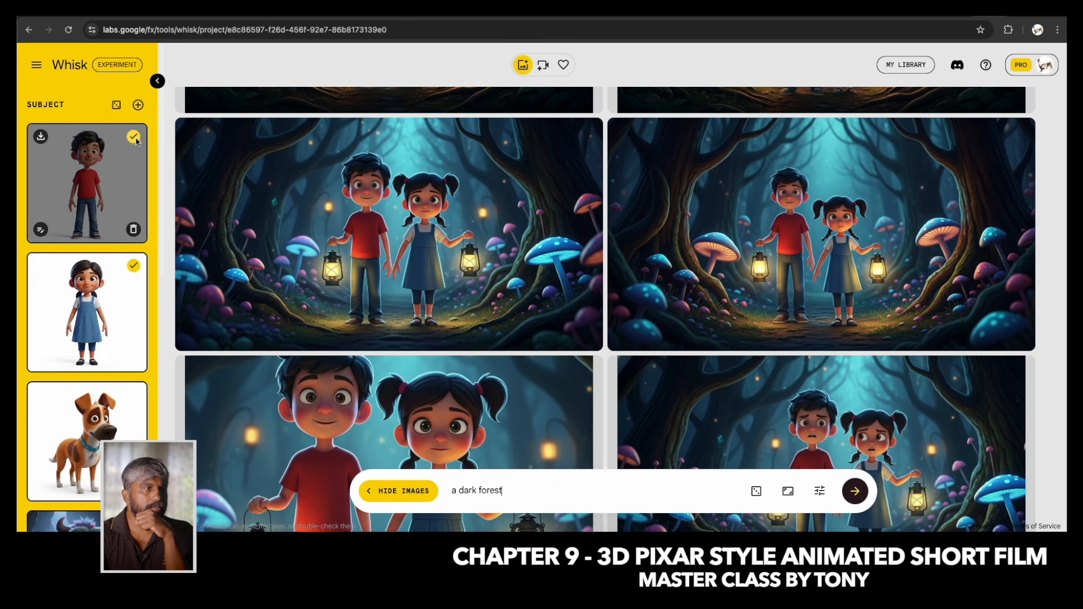
scroll(87, 347, "down", 10)
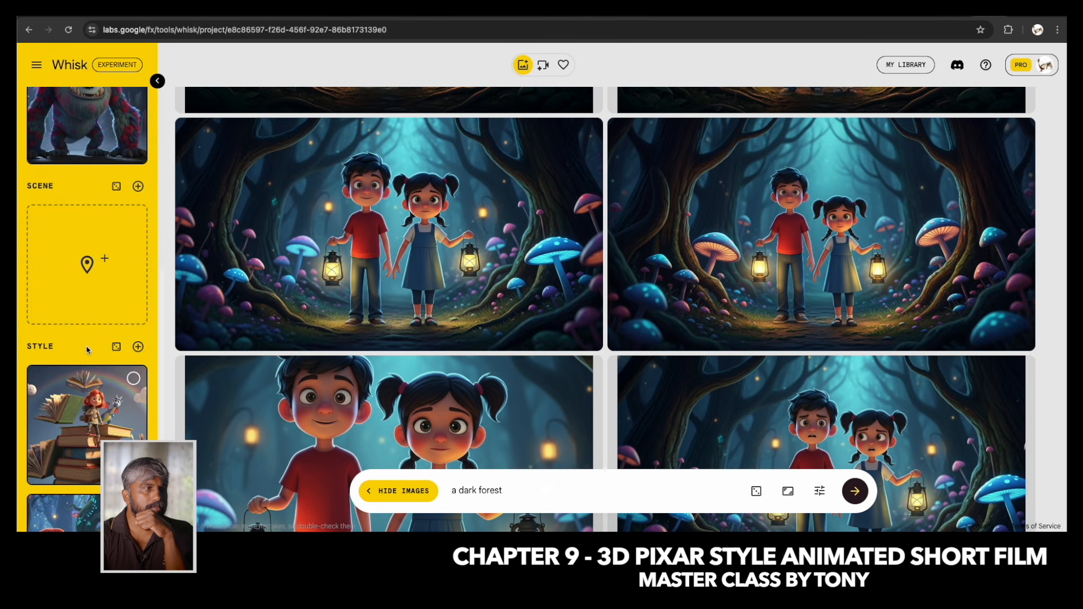
scroll(111, 240, "up", 7)
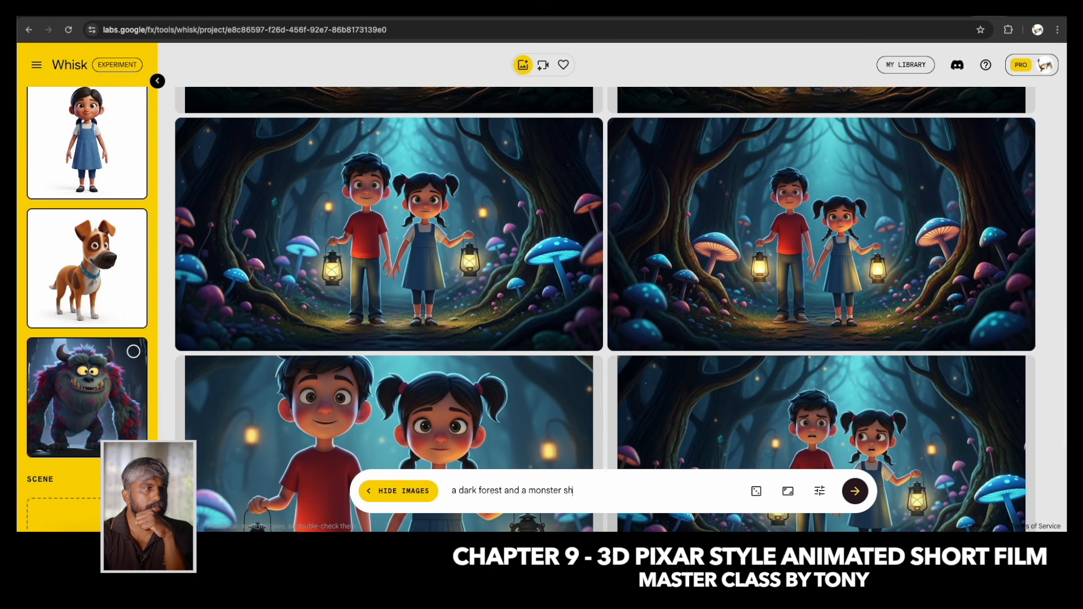
Generate images with the horned monster selected as subject and mark the second result as a favourite.
left_click(135, 352)
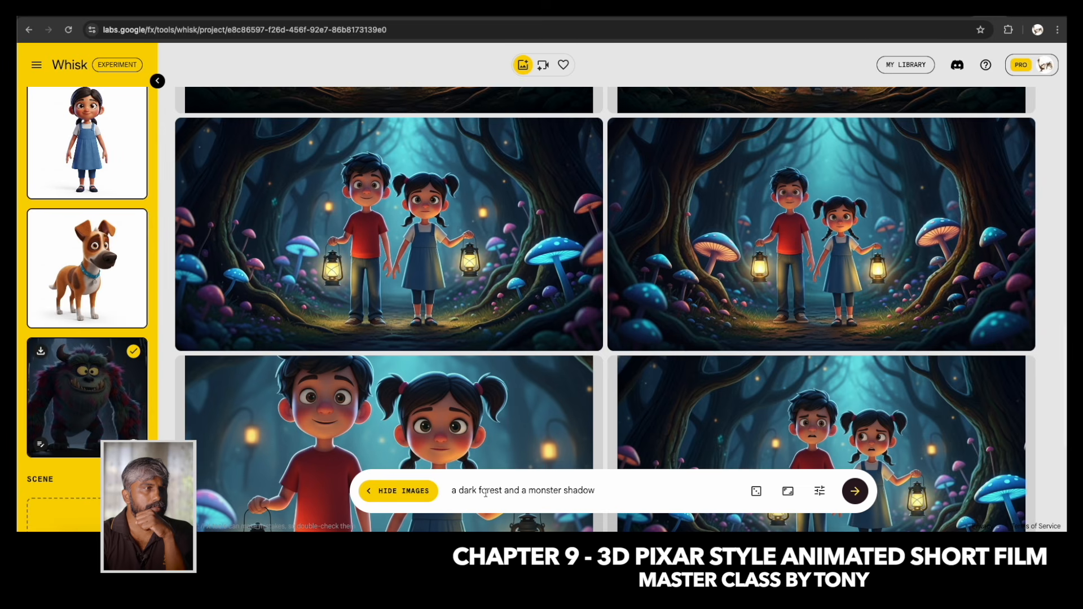
scroll(593, 389, "down", 3)
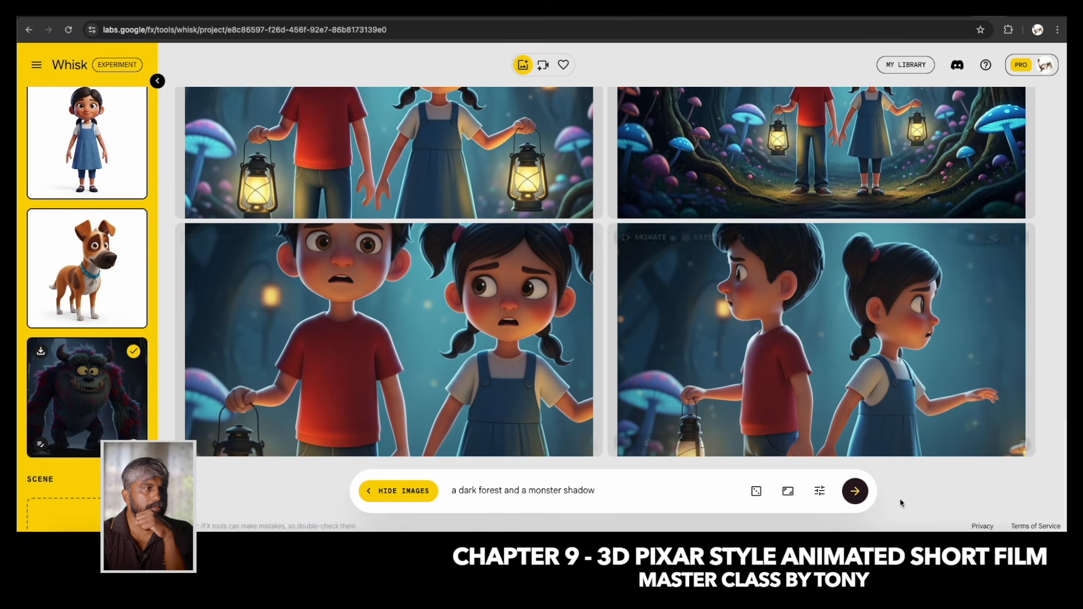
left_click(855, 492)
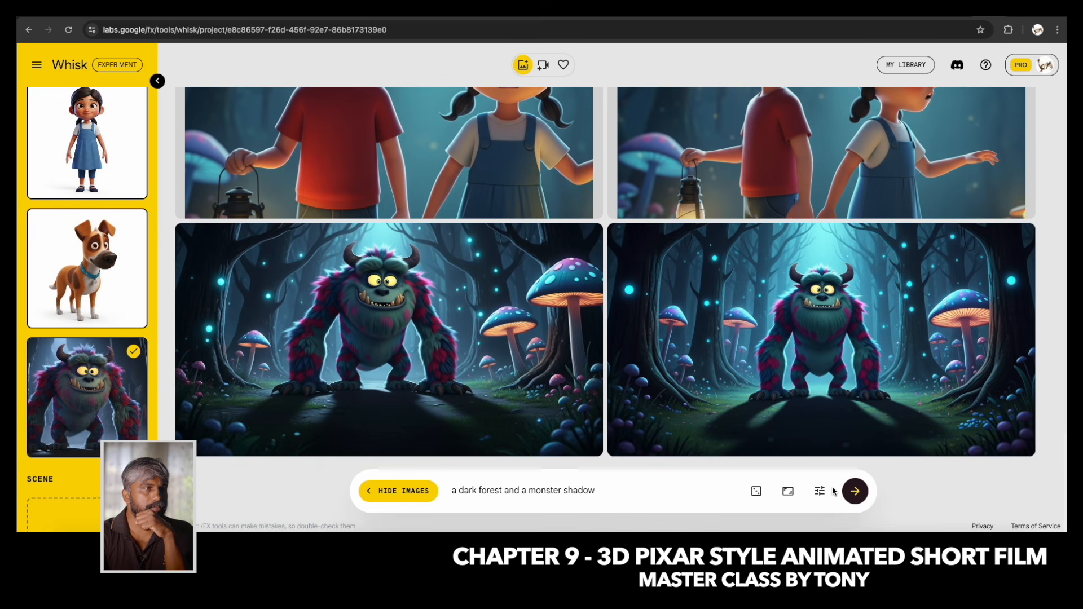
scroll(274, 316, "up", 3)
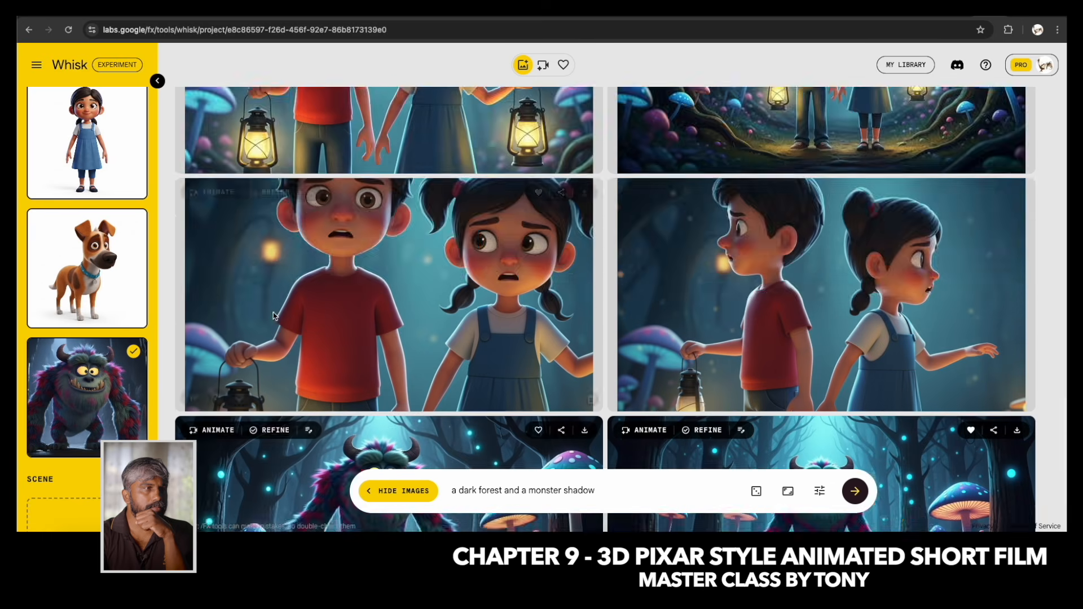
Deselect the monster subject and generate new images with the main prompt shortened to "a dark forest".
scroll(226, 299, "up", 5)
scroll(150, 282, "up", 2)
scroll(149, 289, "down", 3)
left_click(133, 292)
left_click_drag(503, 490, 655, 495)
key("BackSpace")
key("Return")
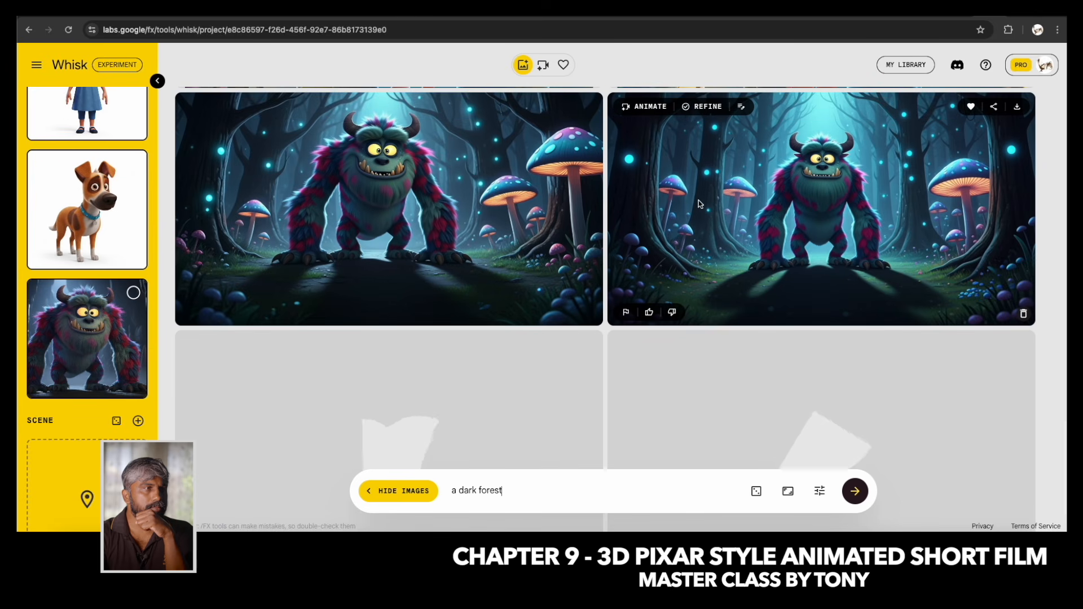
scroll(115, 392, "down", 5)
scroll(116, 392, "down", 1)
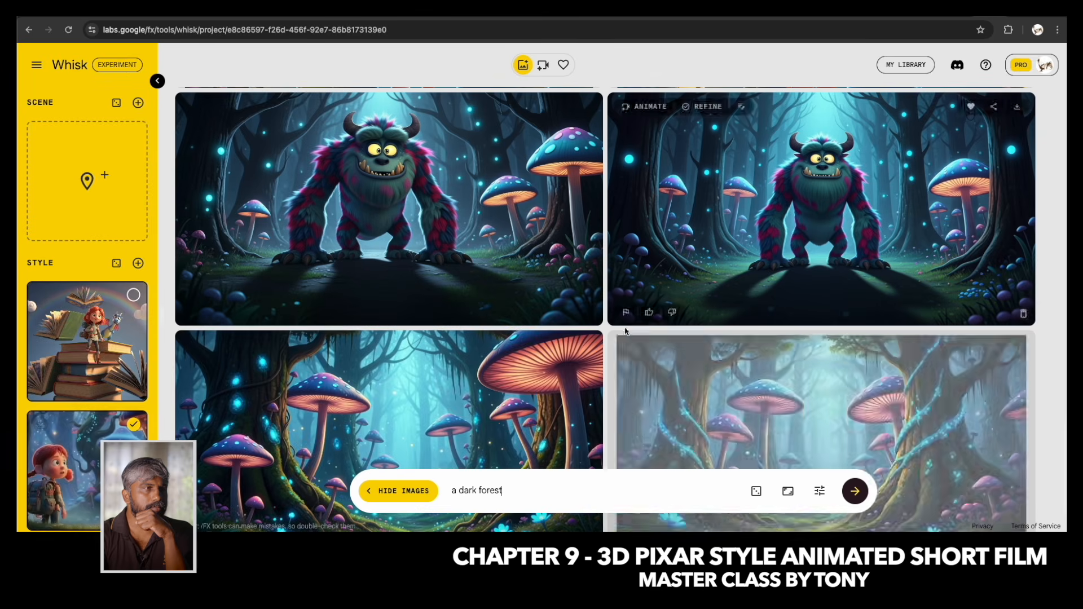
scroll(649, 338, "down", 2)
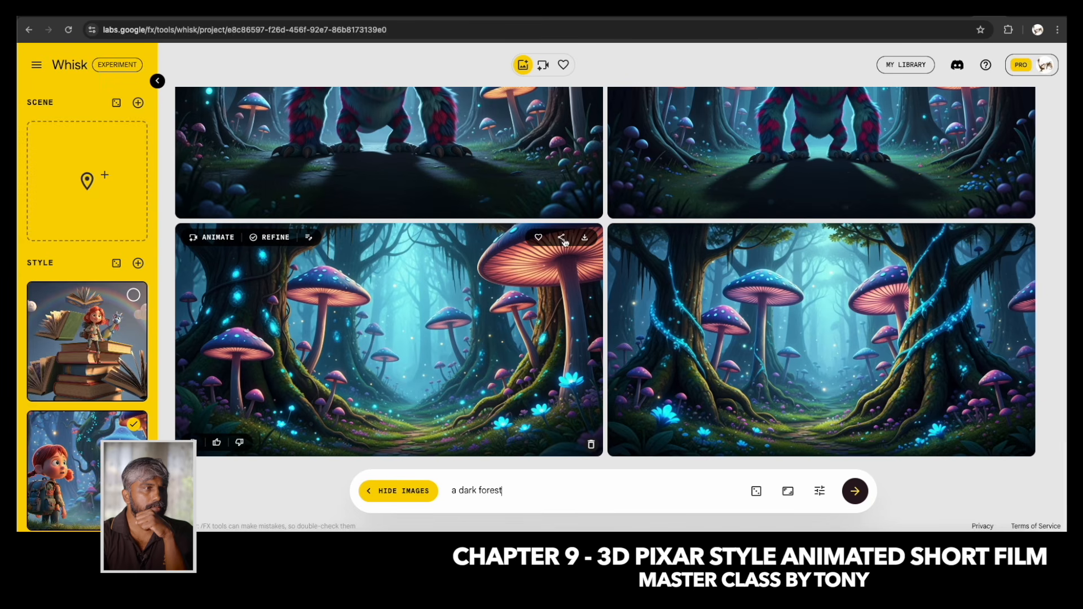
Mark the first dark forest image as a favourite and highlight the Scene 2 sentence in the TextEdit script.
scroll(627, 355, "up", 2)
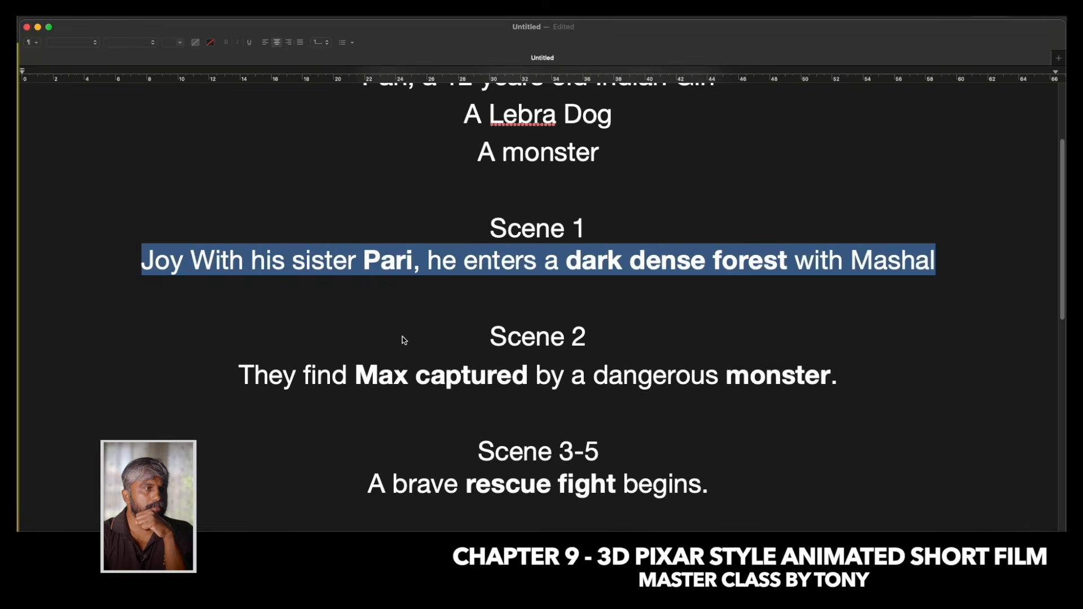
left_click(258, 297)
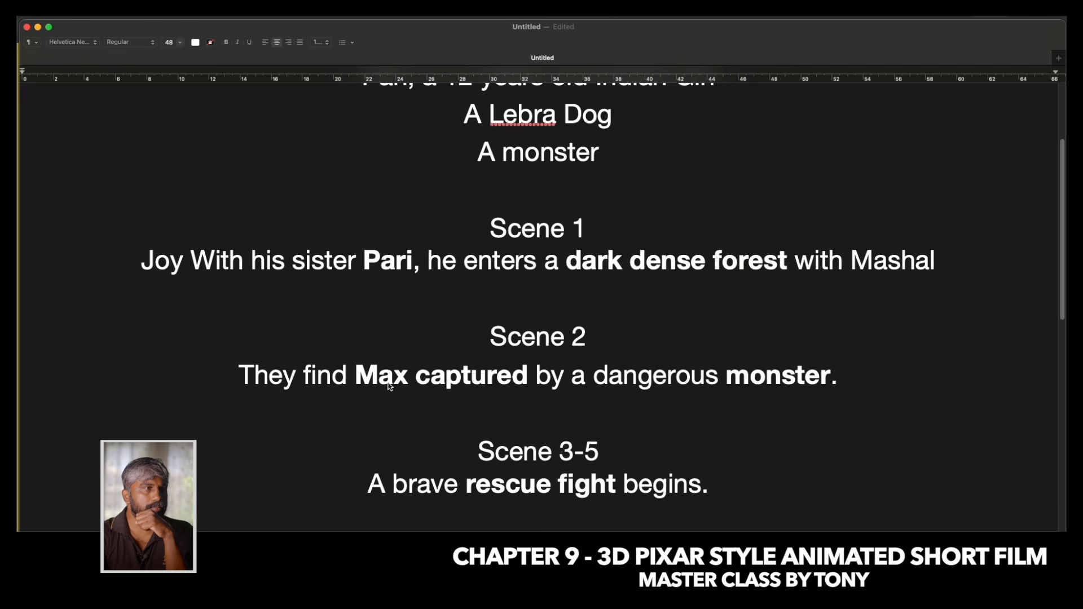
left_click_drag(232, 378, 852, 381)
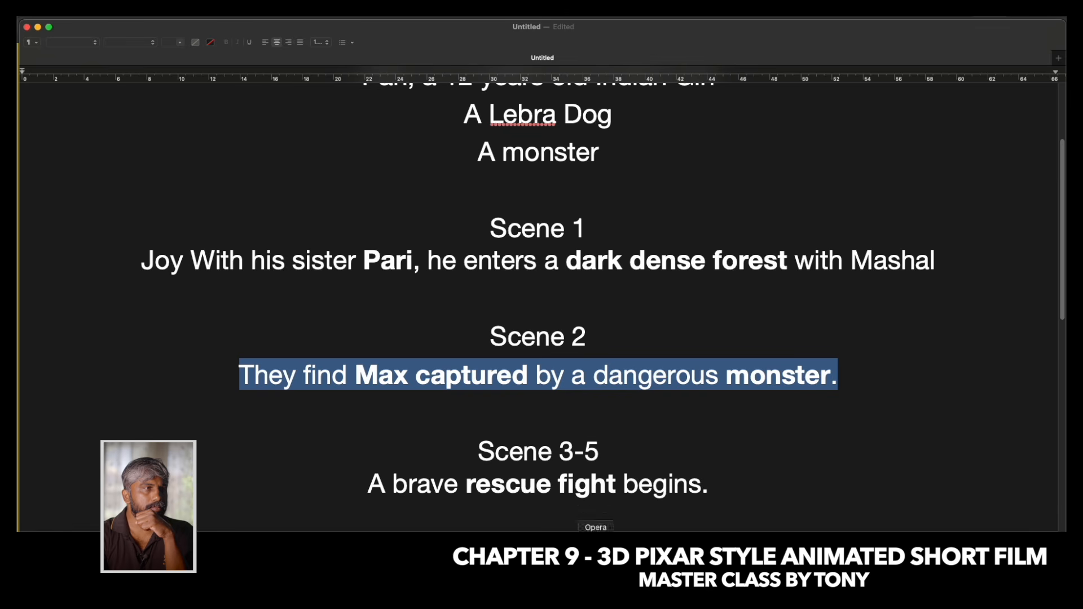
Switch back to Whisk and generate two sets of images of the dog subject with the prompt "a dog is inside a wooden cage of a big tree".
left_click(572, 528)
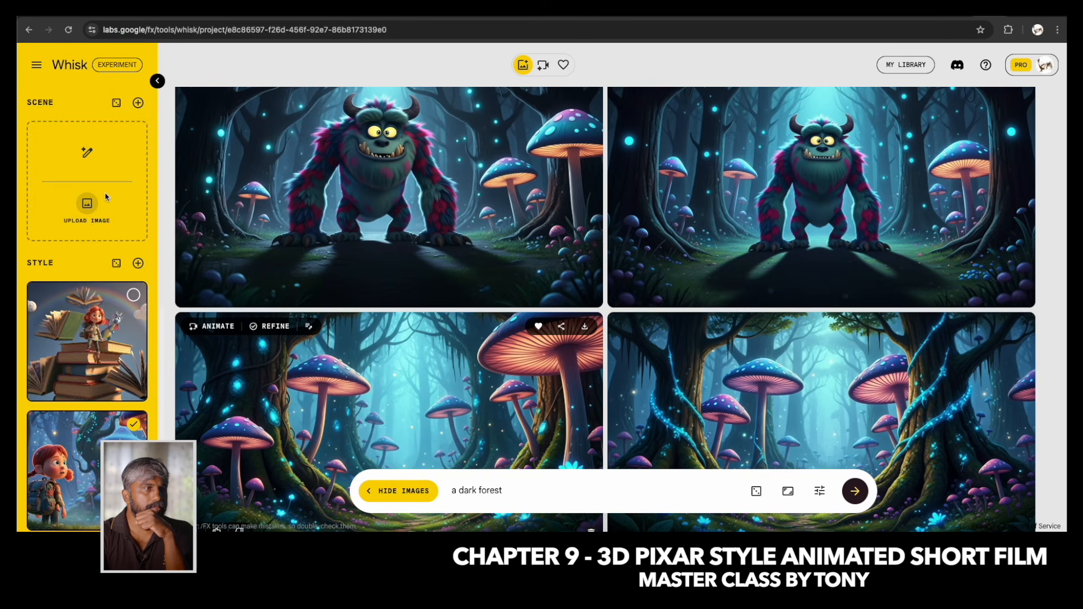
scroll(105, 199, "up", 10)
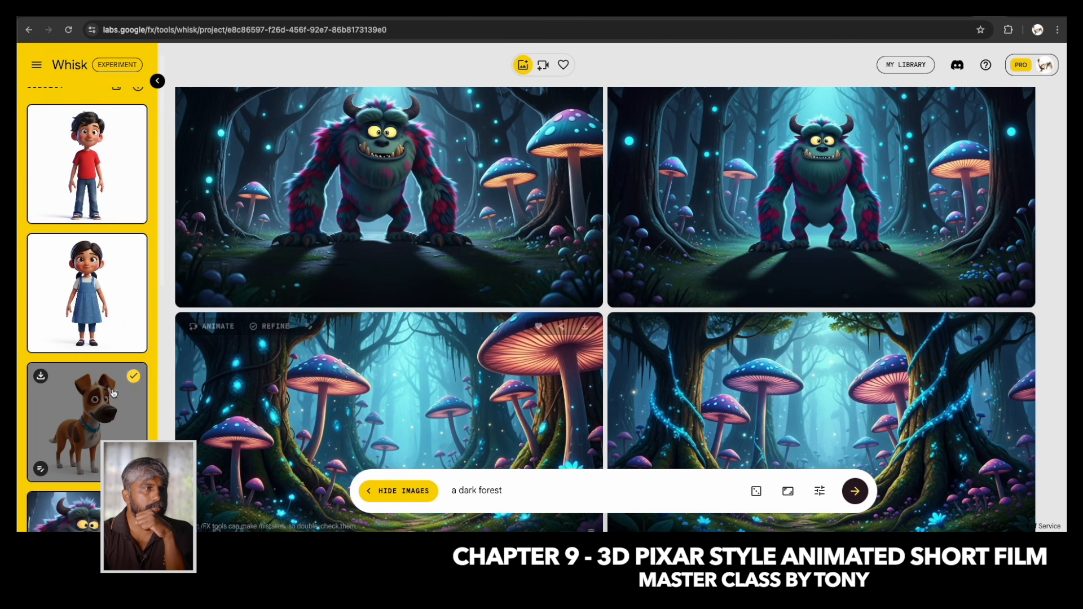
scroll(86, 409, "down", 8)
scroll(86, 408, "down", 1)
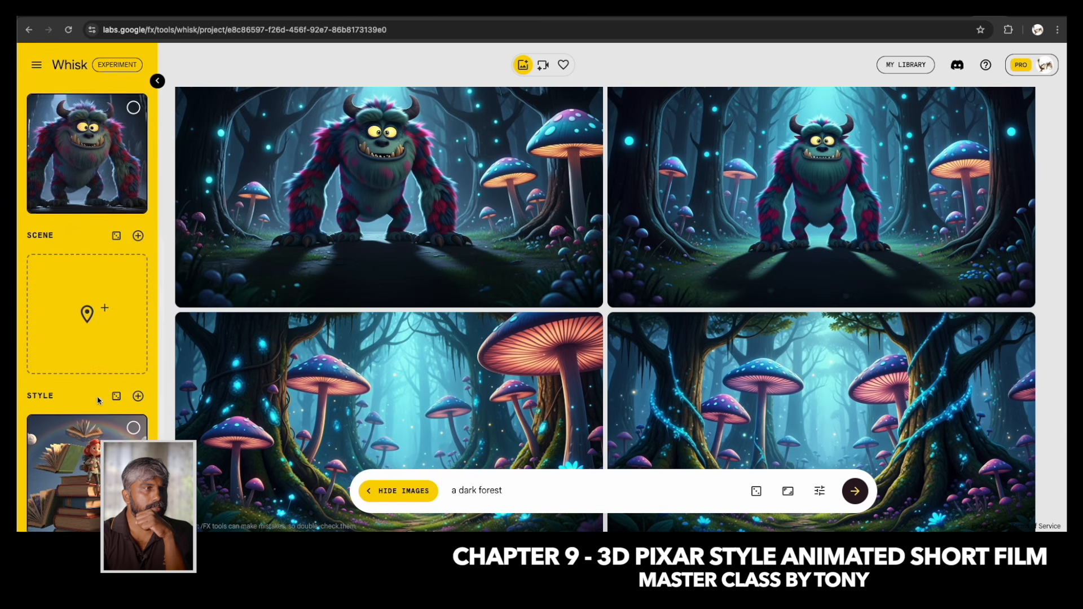
left_click_drag(513, 490, 435, 495)
type("age of a big tree")
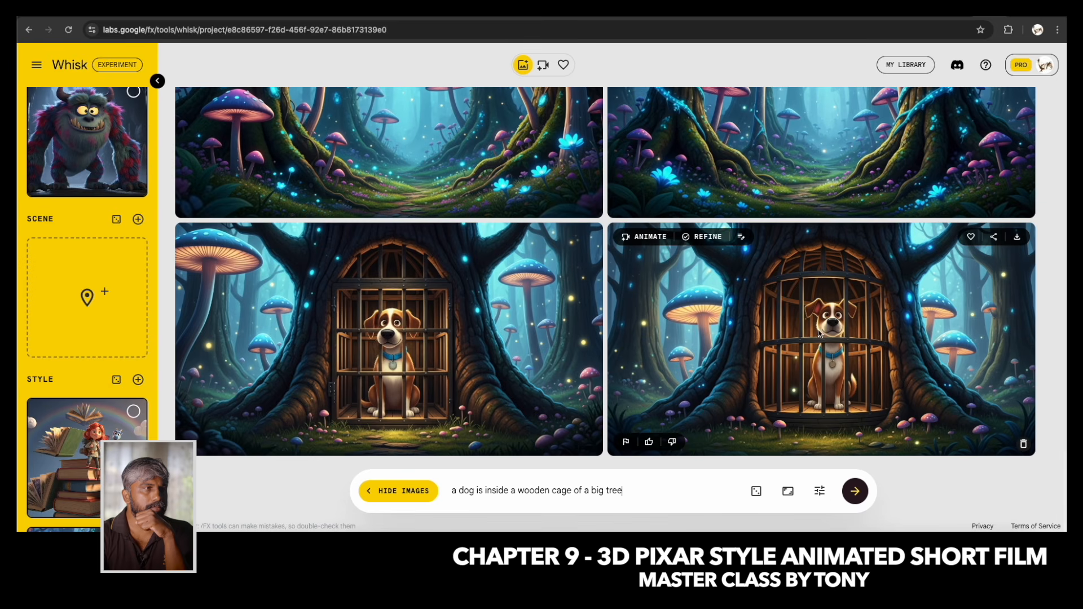
left_click(858, 491)
scroll(697, 304, "up", 3)
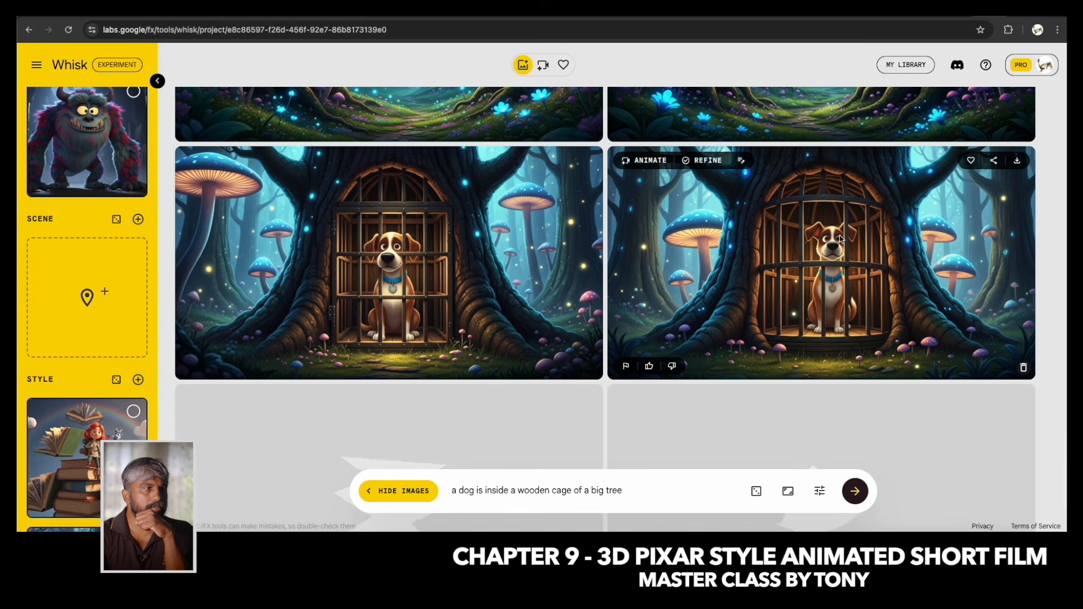
Mark the second image of the newest caged-dog pair as a favourite and refine it with "close up shot of this image".
left_click(841, 239)
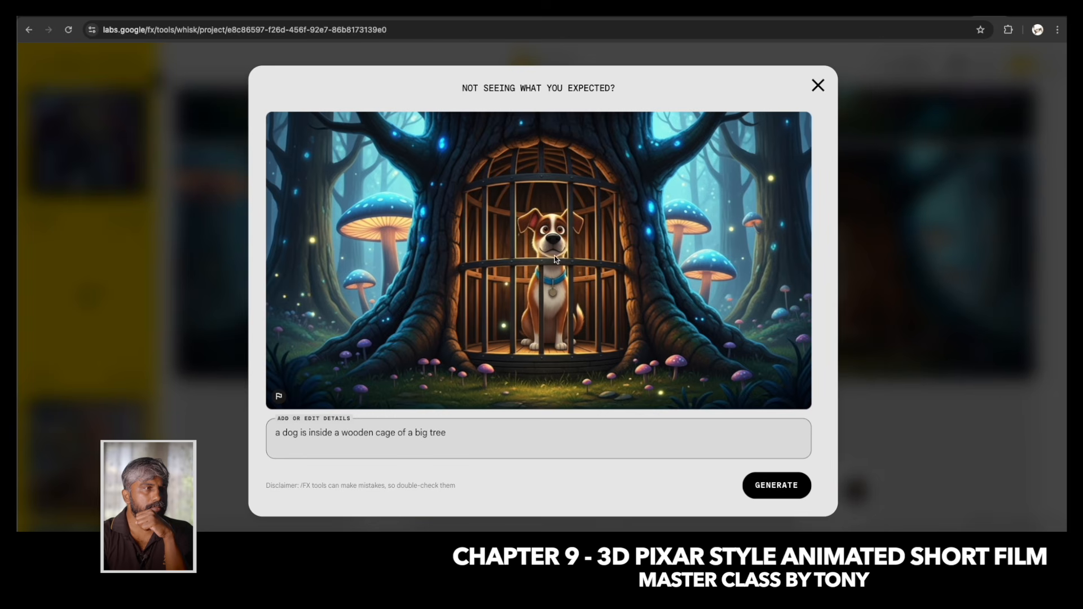
left_click(818, 85)
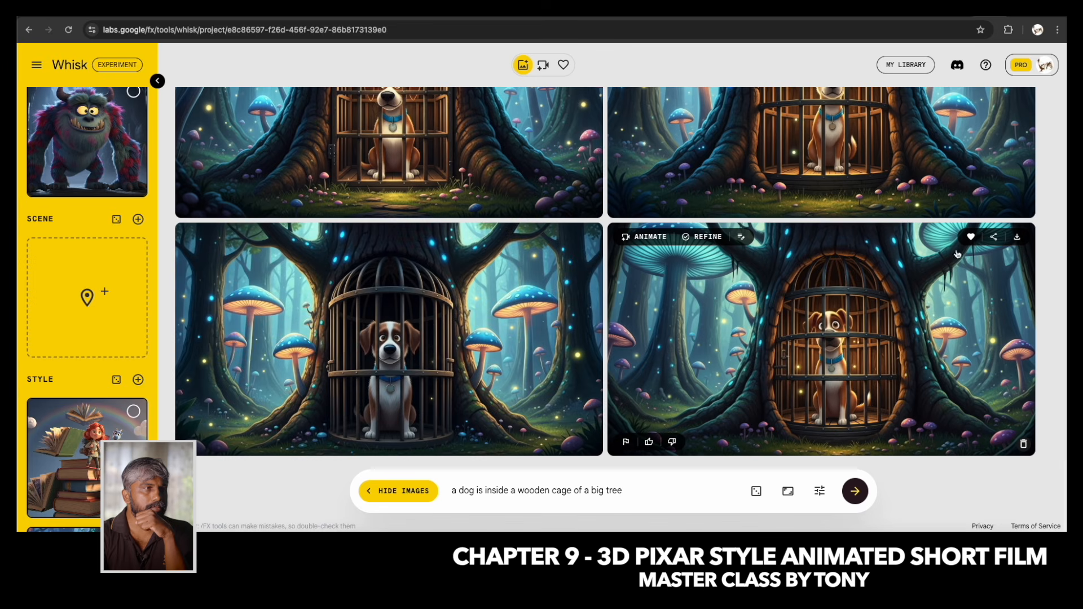
left_click(704, 238)
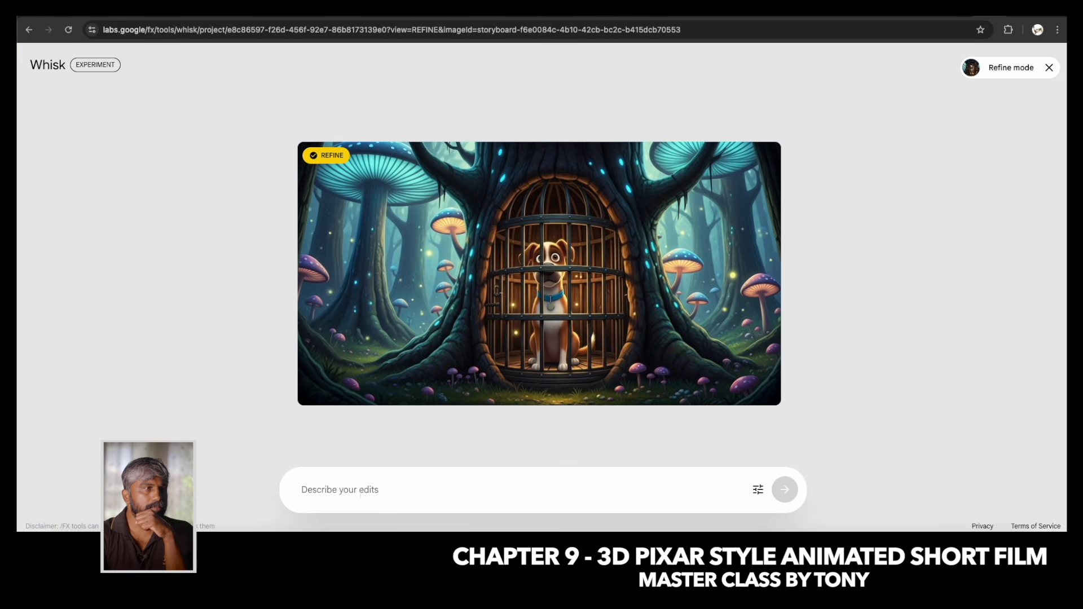
type("close up shot of this image")
key("Return")
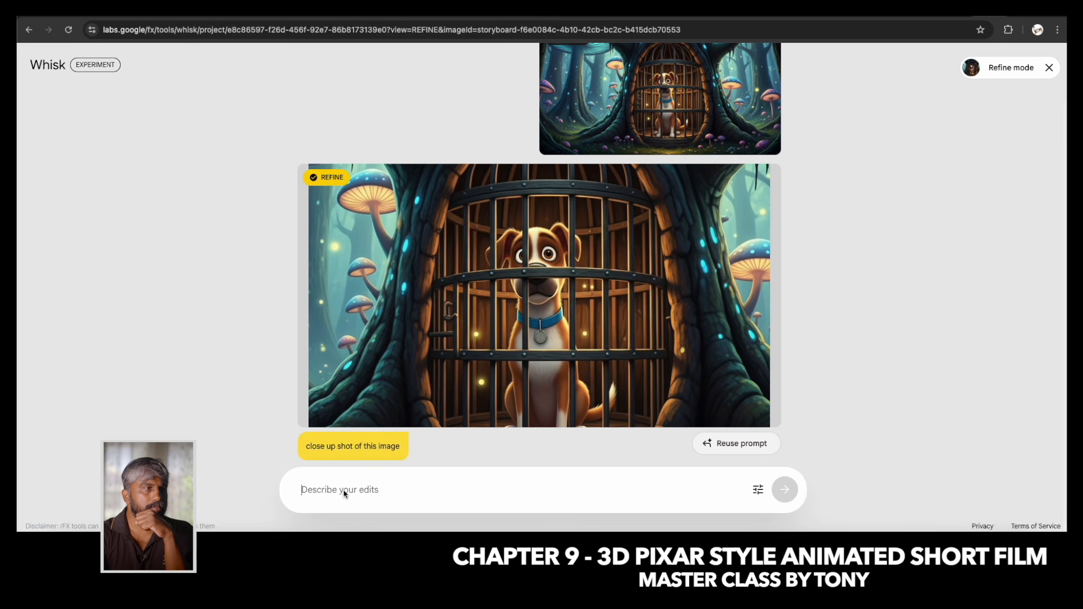
Try refining the caged-dog close-up with "pov shot of the dog" and its result with "no tree from pov shot angle only cage".
type("pov shot of the dog")
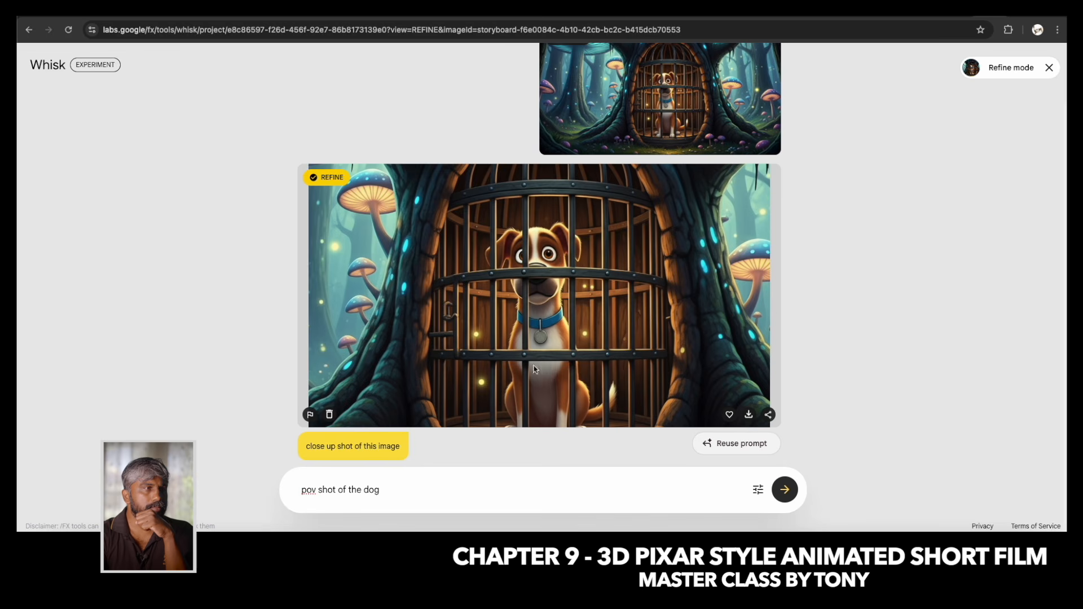
left_click(786, 491)
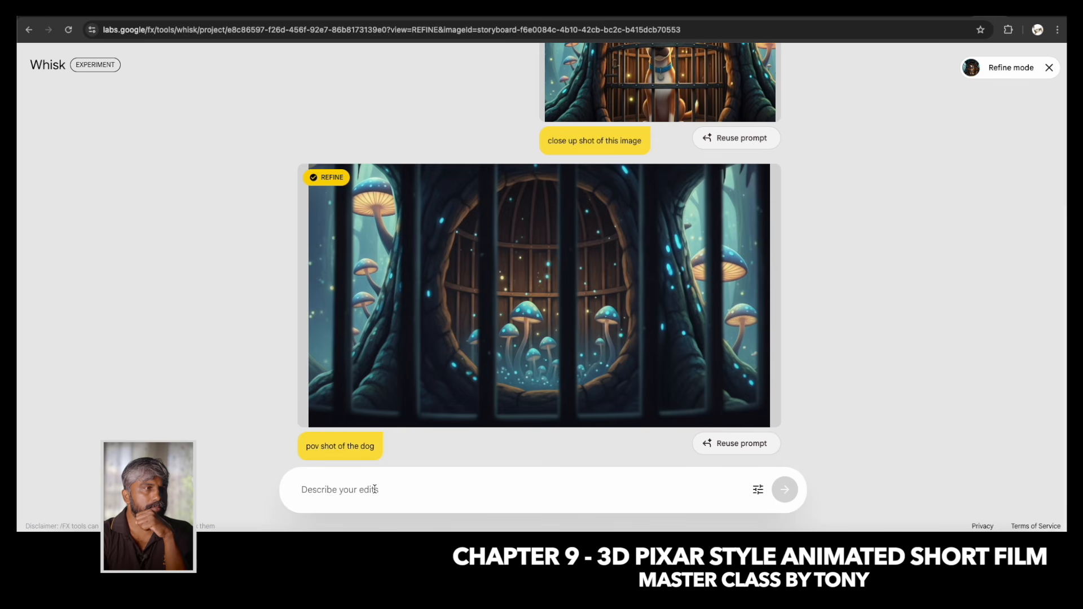
type("n")
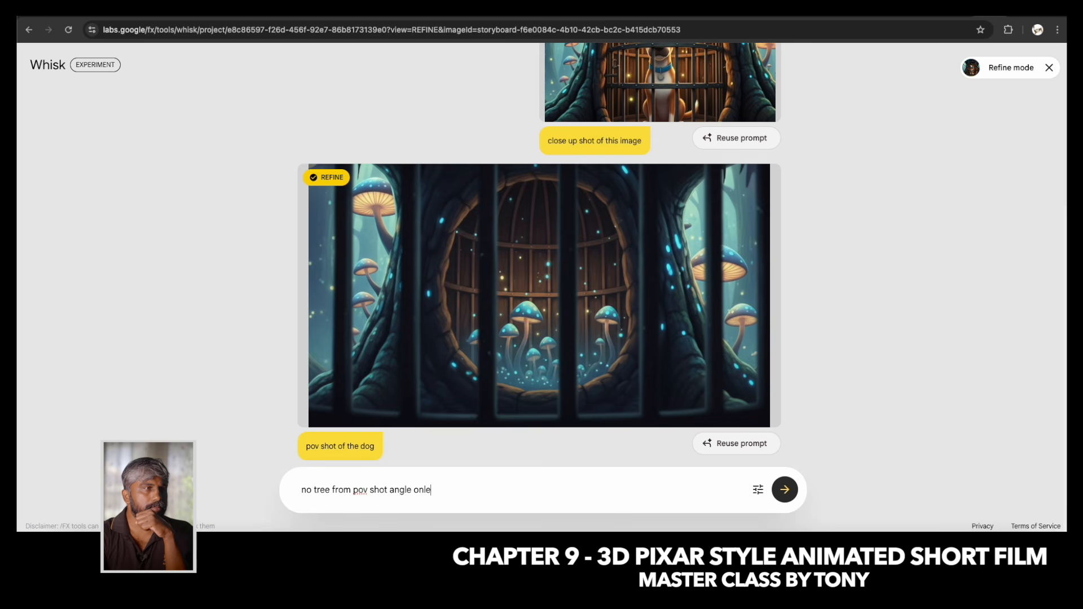
type("ge")
key("Return")
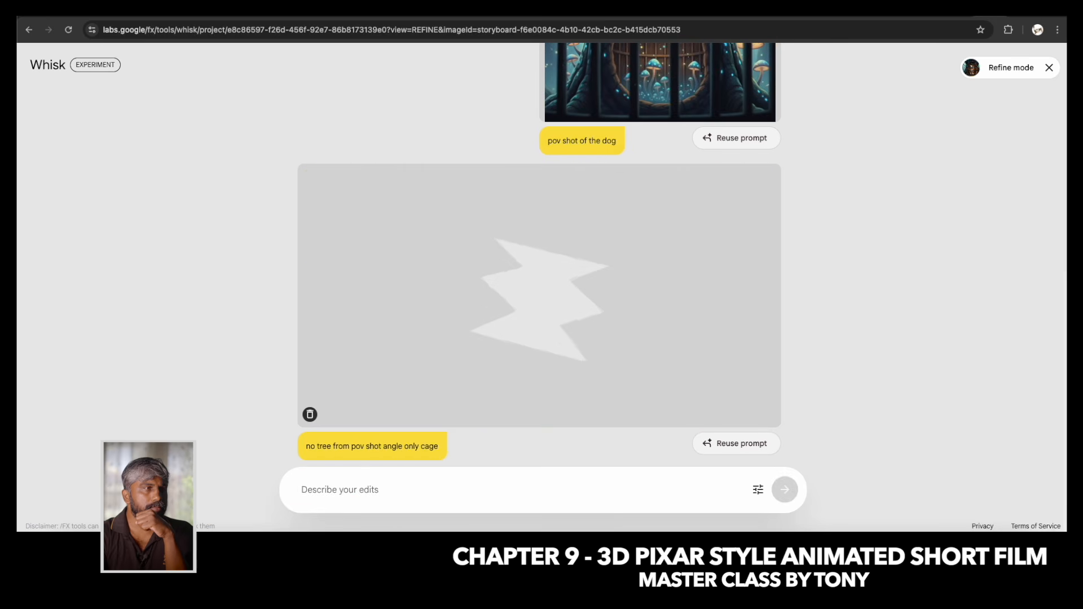
scroll(518, 240, "up", 1)
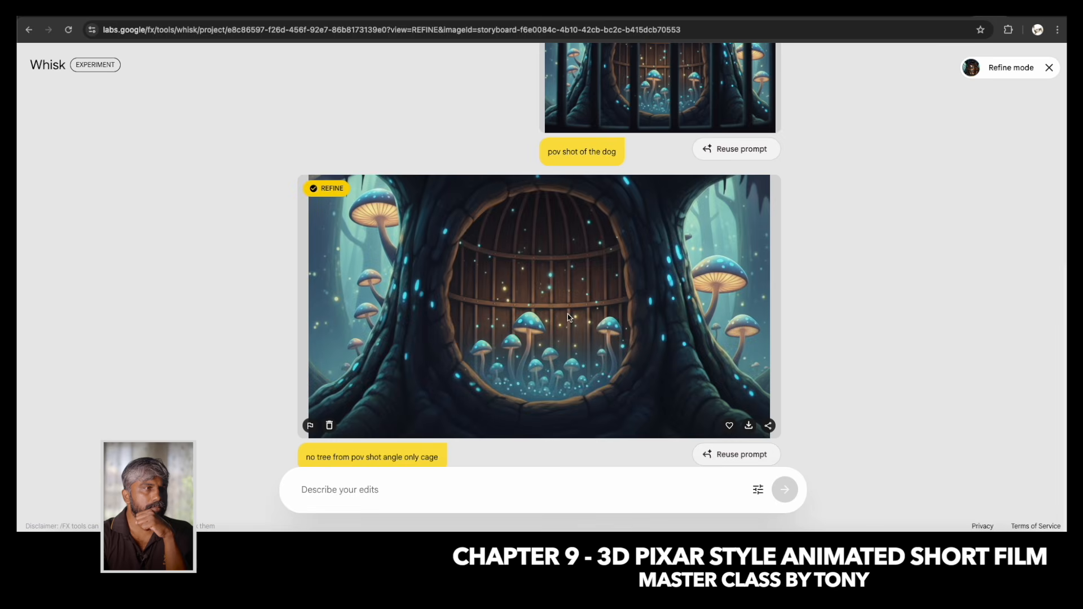
Leave refine mode and delete the two point-of-view images of the empty cage.
left_click(1049, 67)
mouse_move(588, 447)
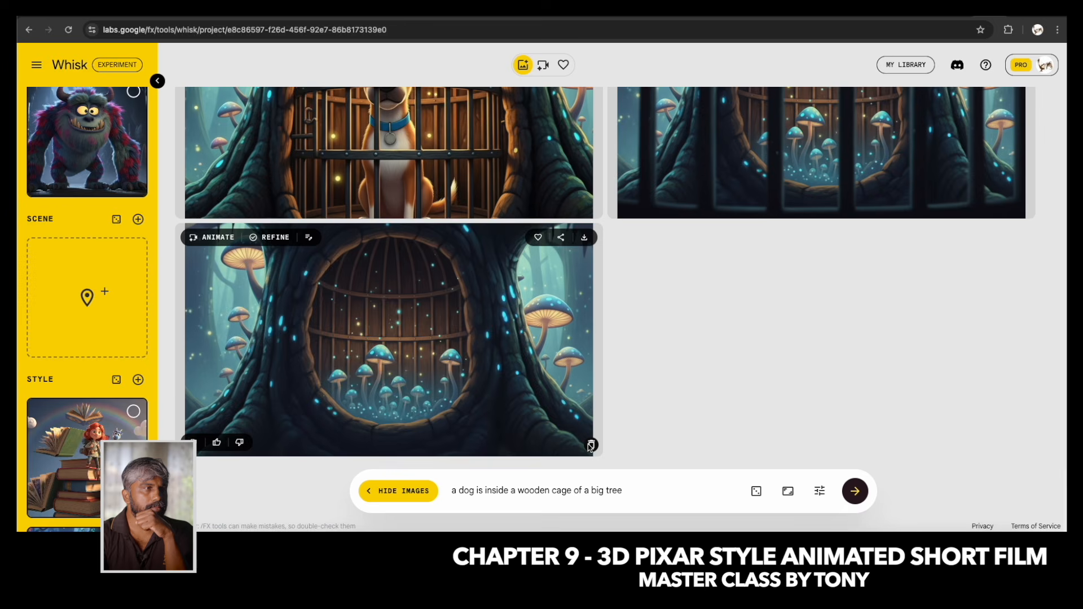
left_click(590, 446)
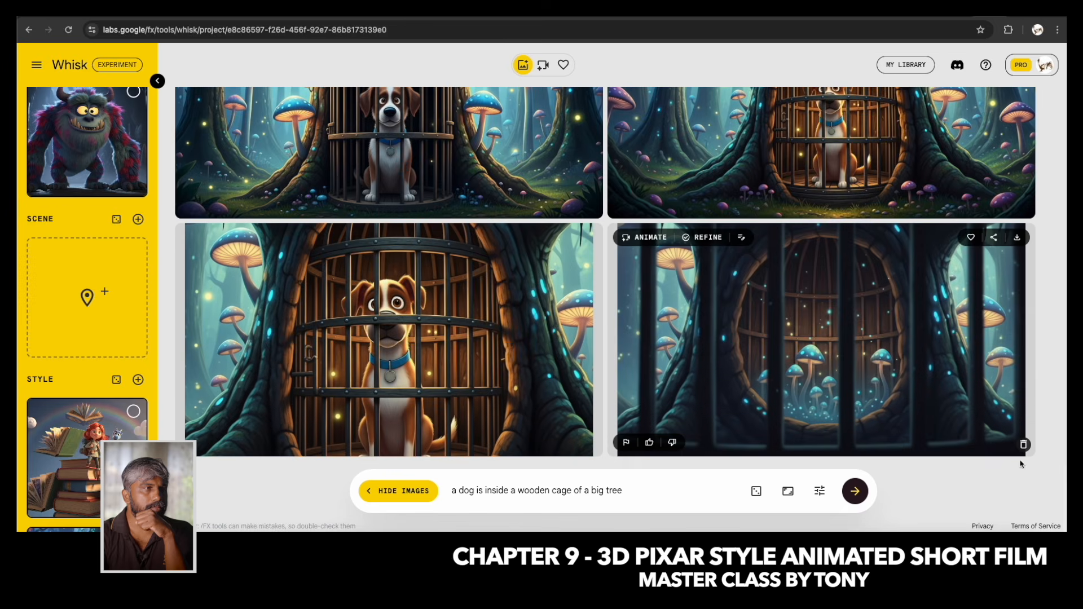
left_click(1024, 445)
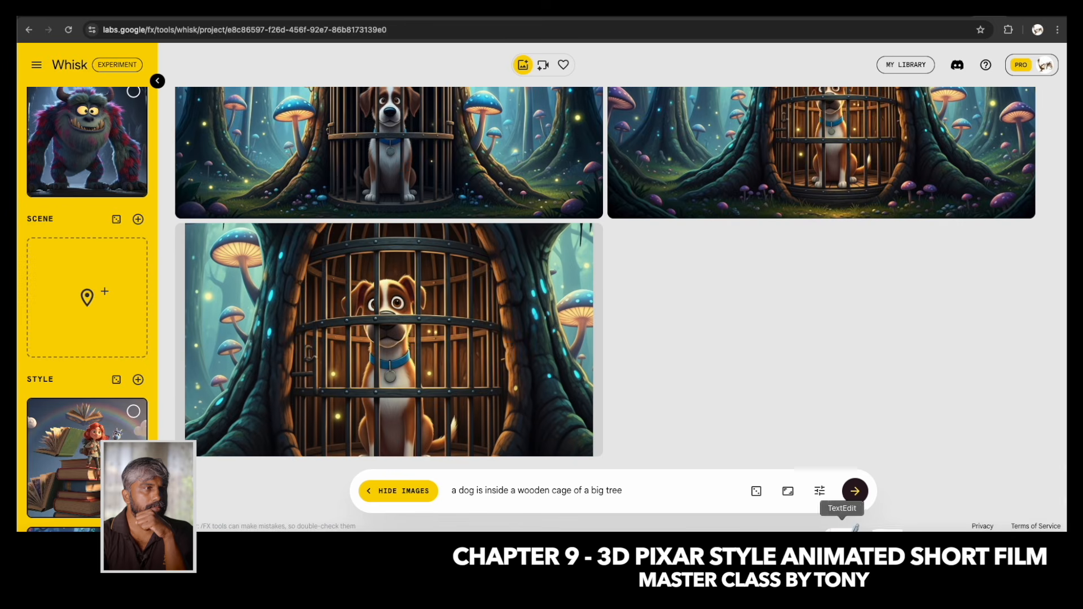
Switch to the TextEdit script and highlight the Scene 3-5 sentence about the rescue fight.
left_click(847, 529)
scroll(392, 370, "down", 3)
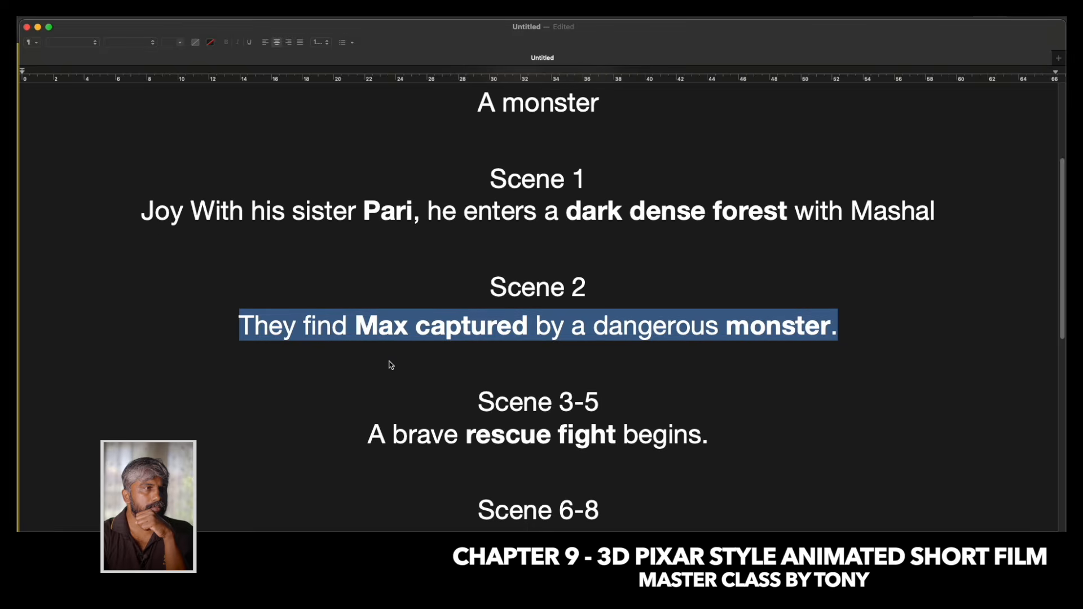
left_click_drag(364, 400, 743, 406)
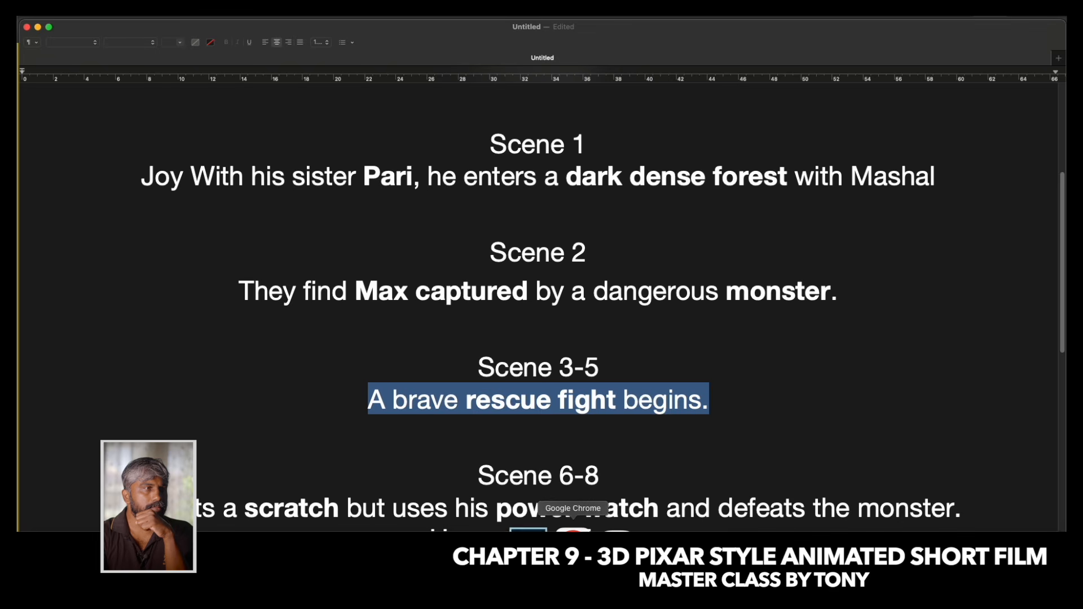
In Whisk, select the boy and girl subjects alongside the dog and generate images with ", boy and girl trying to get him free" appended to the prompt.
left_click(597, 530)
scroll(144, 190, "up", 6)
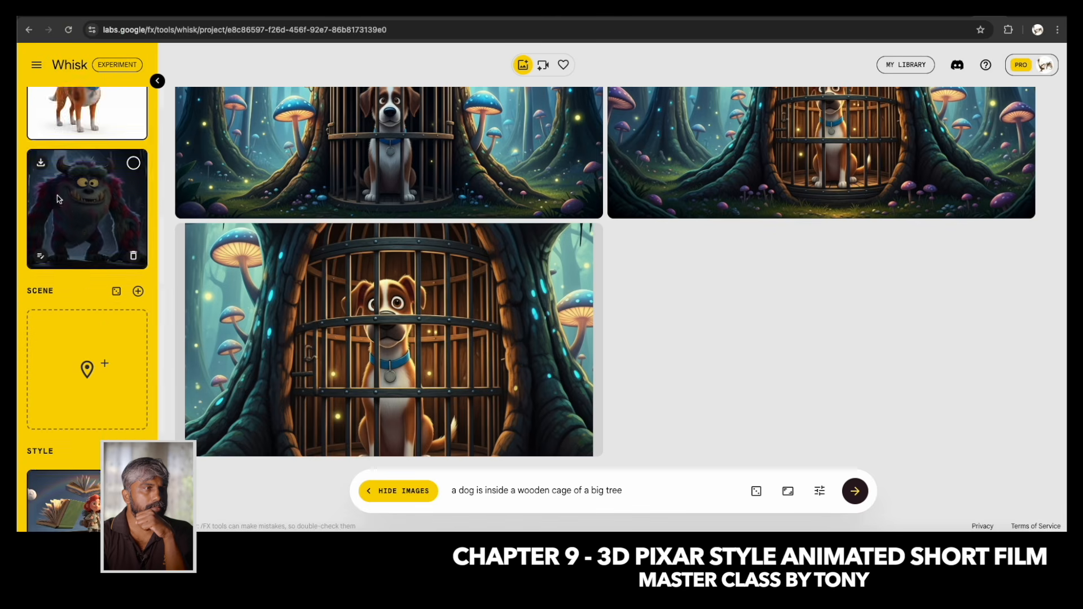
left_click(133, 194)
scroll(132, 196, "up", 2)
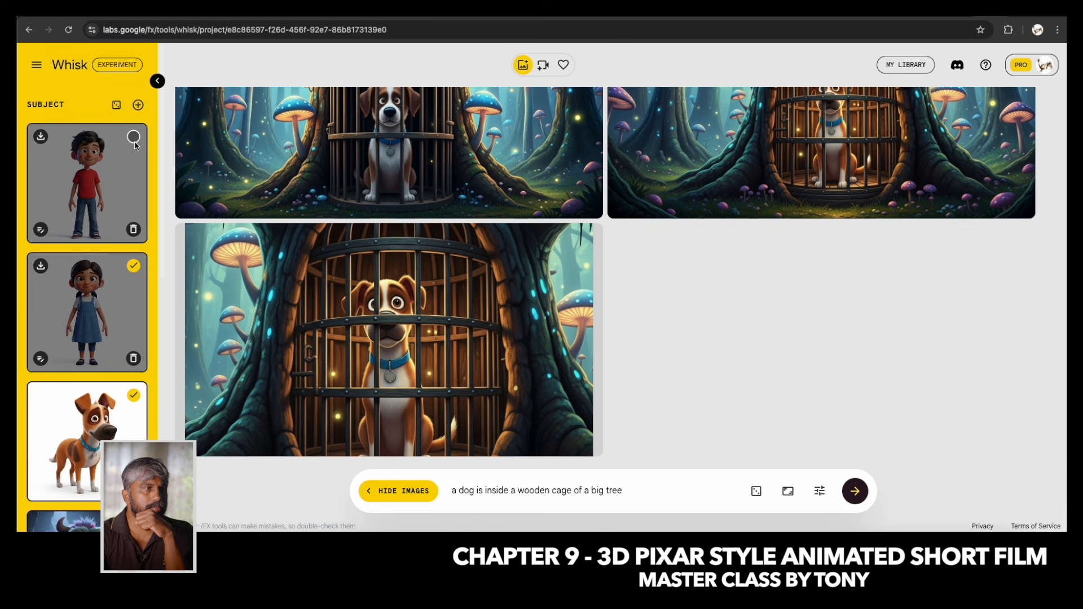
left_click(134, 136)
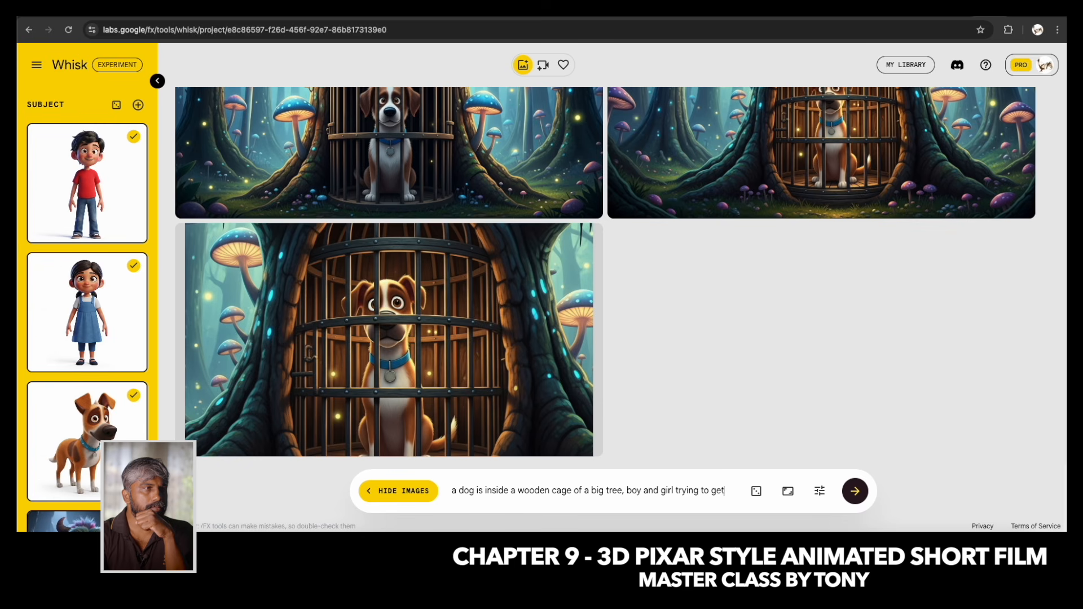
type("him free")
key("Return")
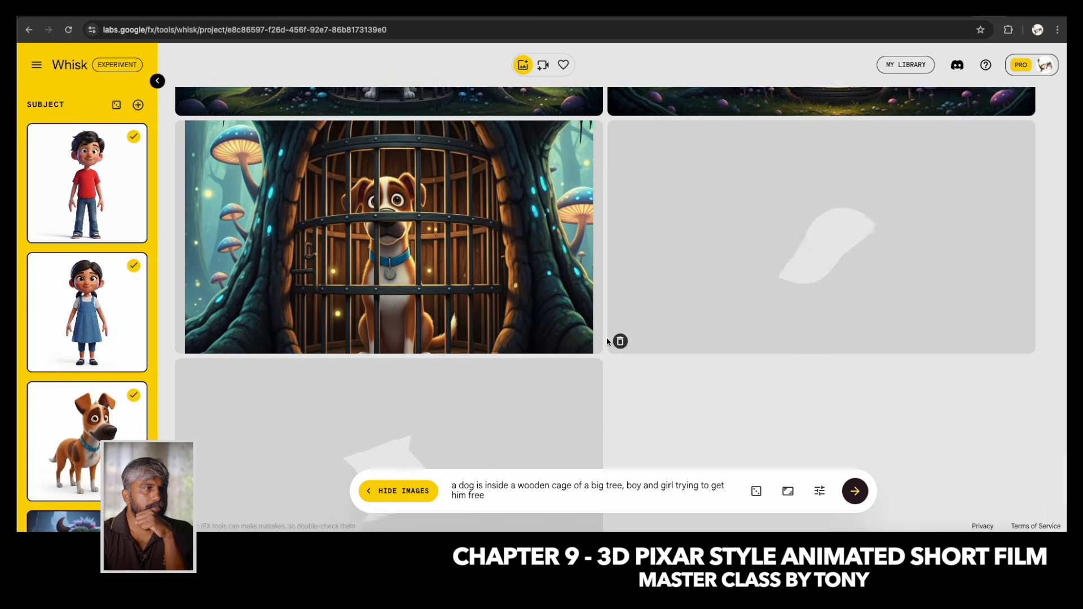
mouse_move(452, 245)
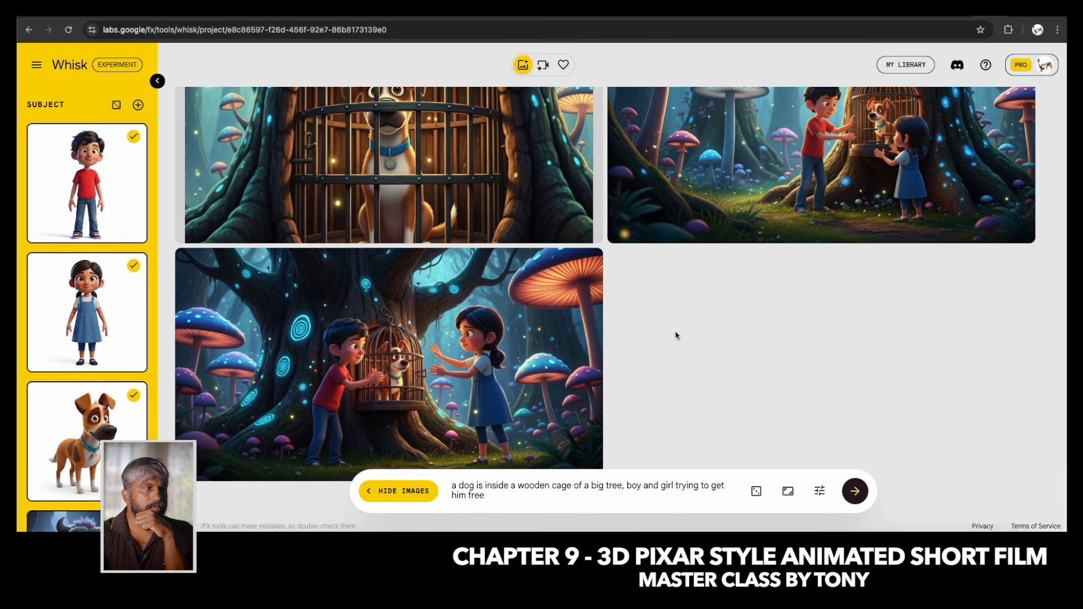
scroll(676, 335, "up", 3)
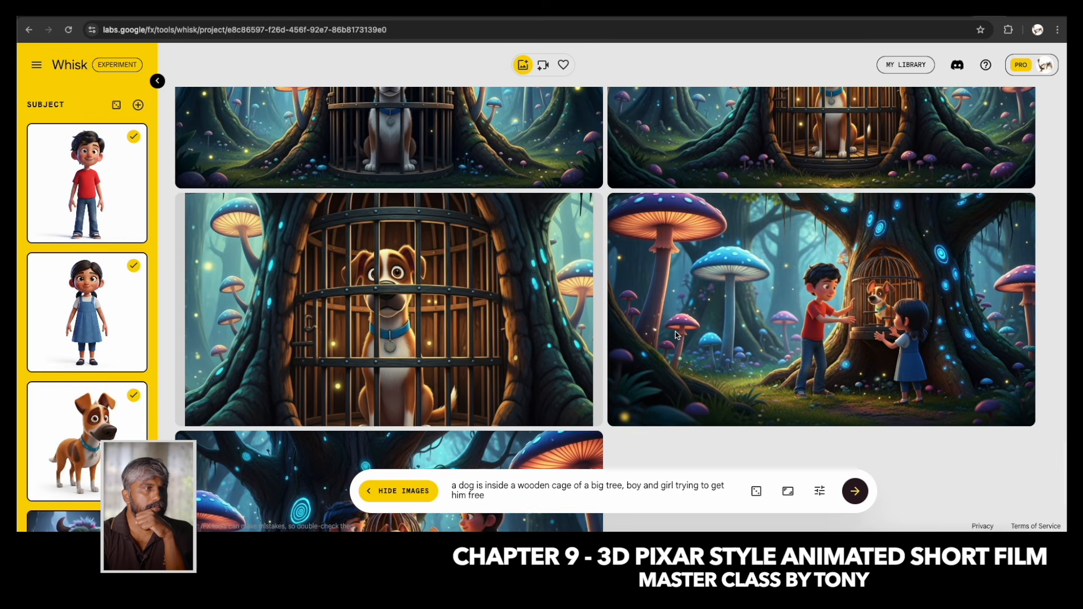
scroll(676, 336, "down", 3)
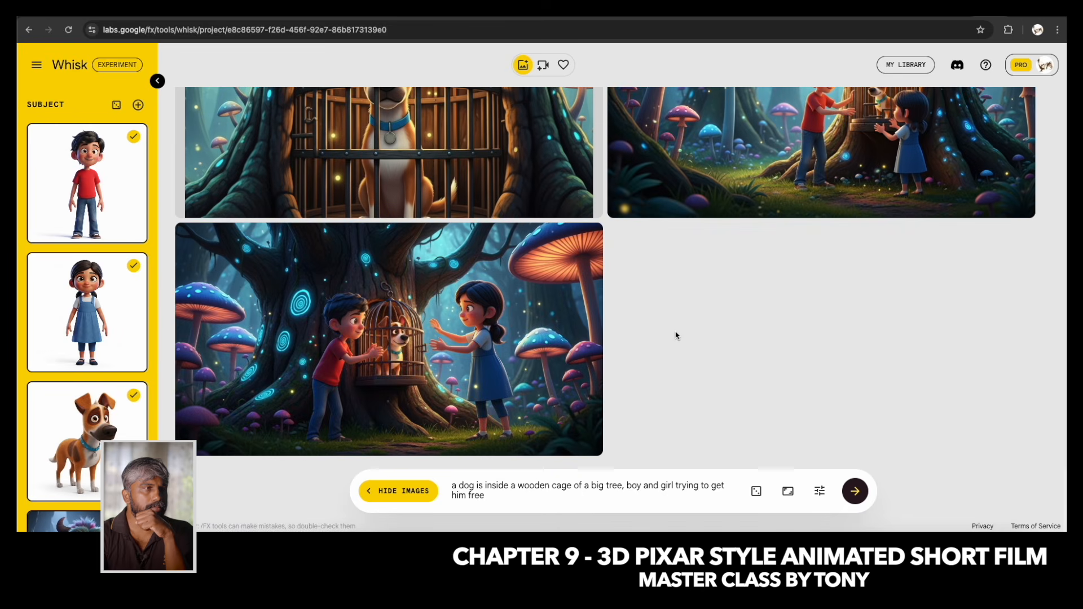
scroll(367, 316, "up", 3)
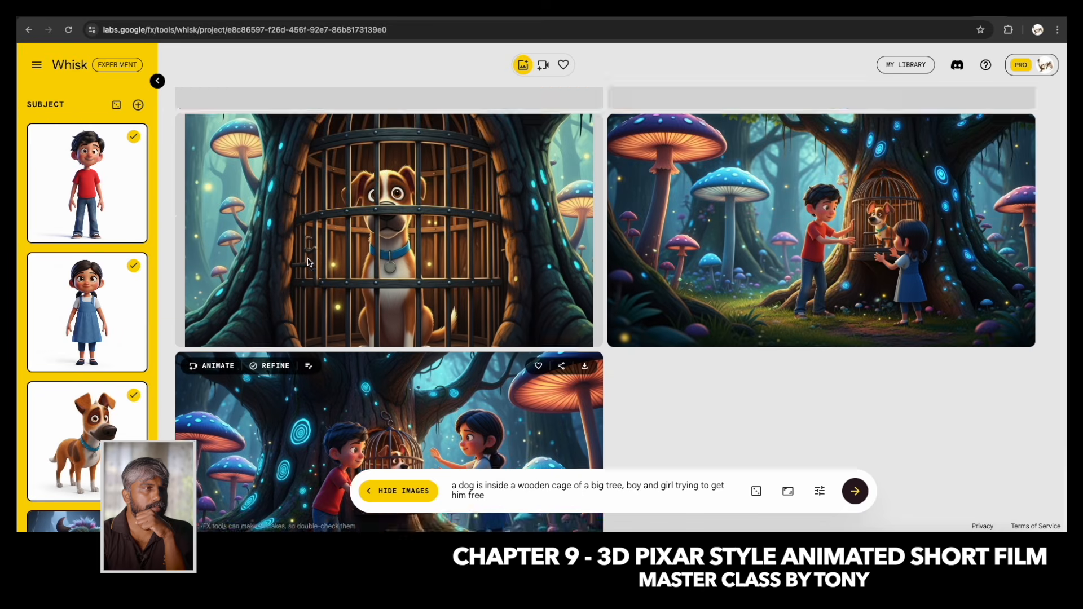
Add the caged-dog close-up as both a subject and the scene reference, and check the seed and precise reference settings.
left_click_drag(384, 316, 96, 437)
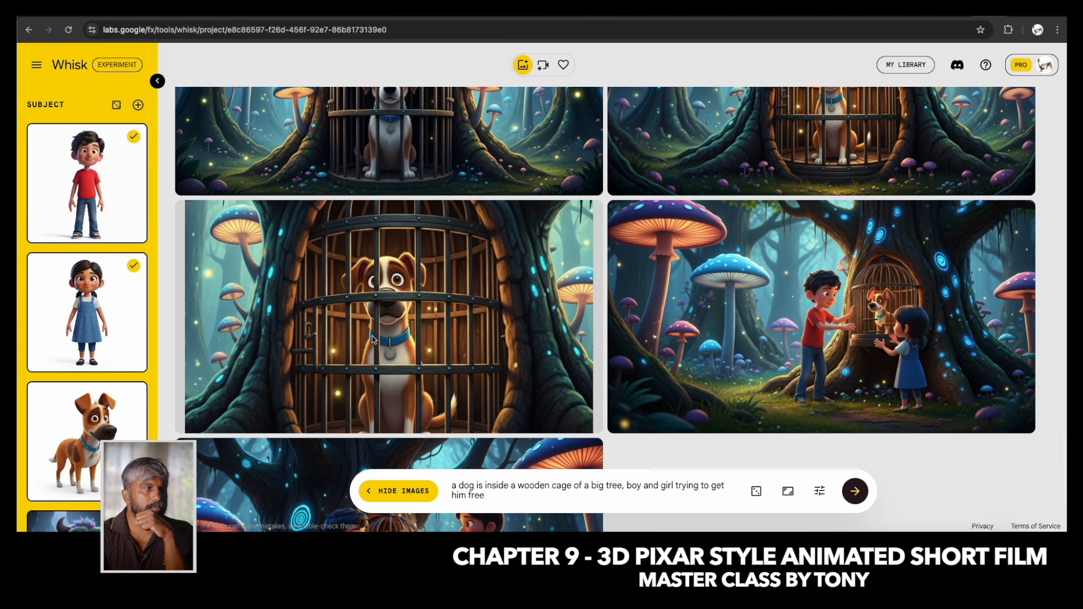
scroll(85, 310, "down", 3)
left_click_drag(404, 271, 88, 278)
scroll(86, 282, "up", 2)
scroll(86, 282, "down", 8)
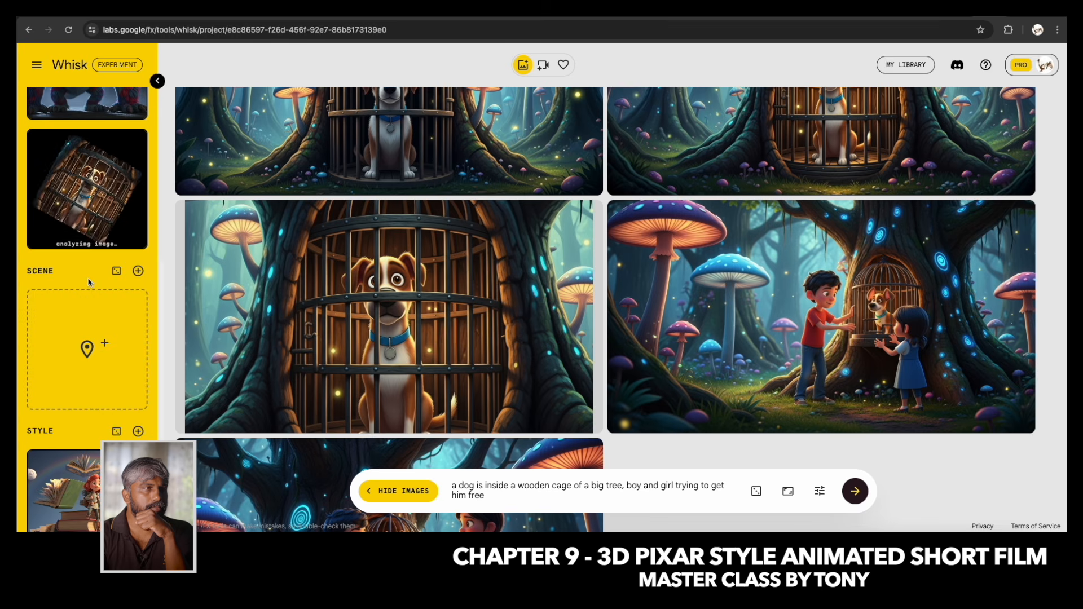
left_click_drag(74, 350, 90, 350)
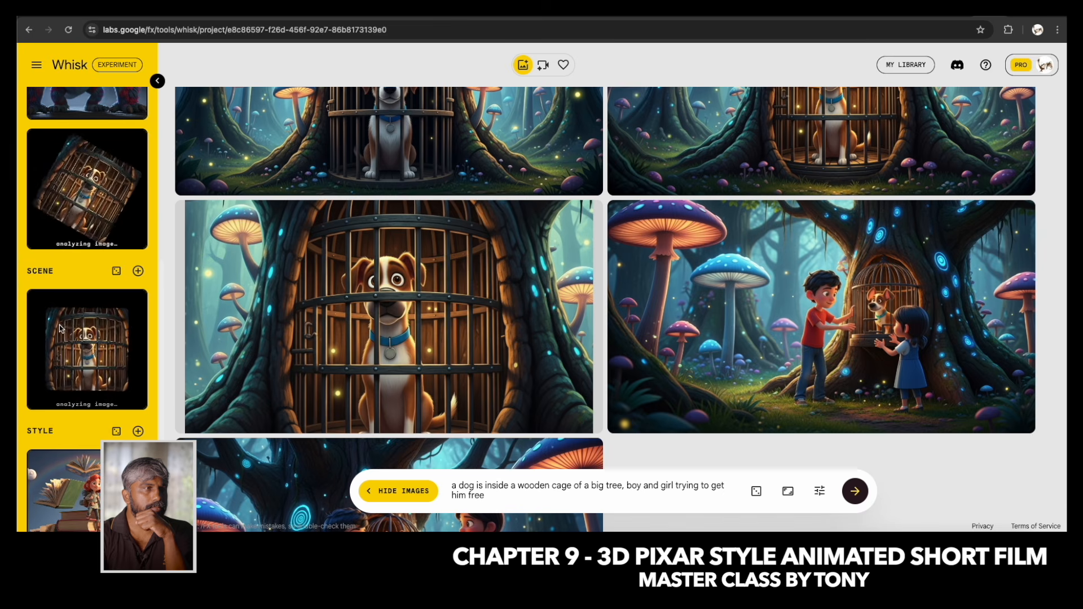
left_click(828, 492)
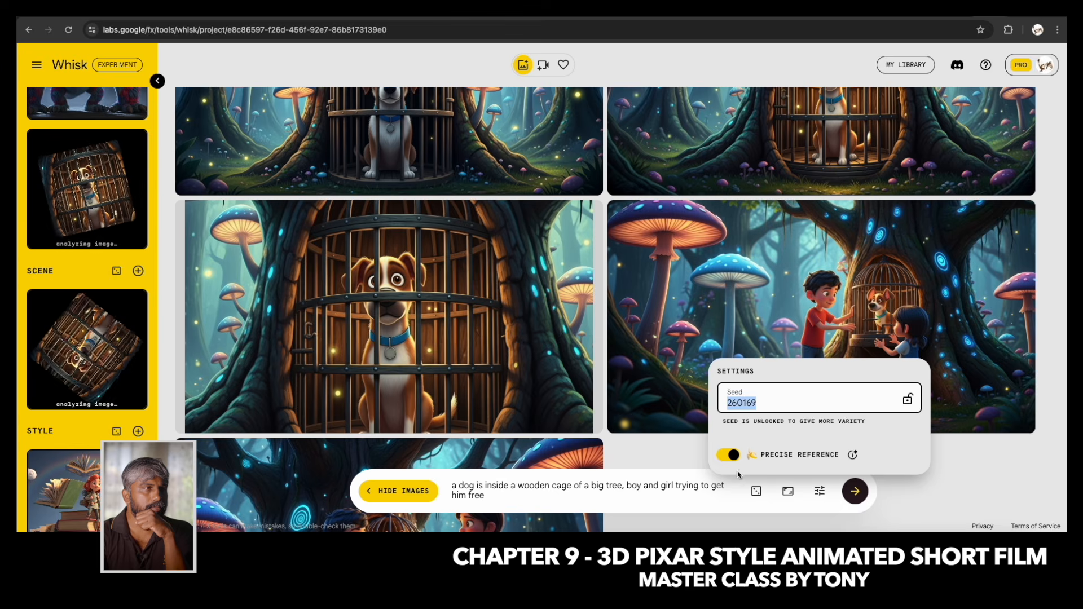
left_click(491, 487)
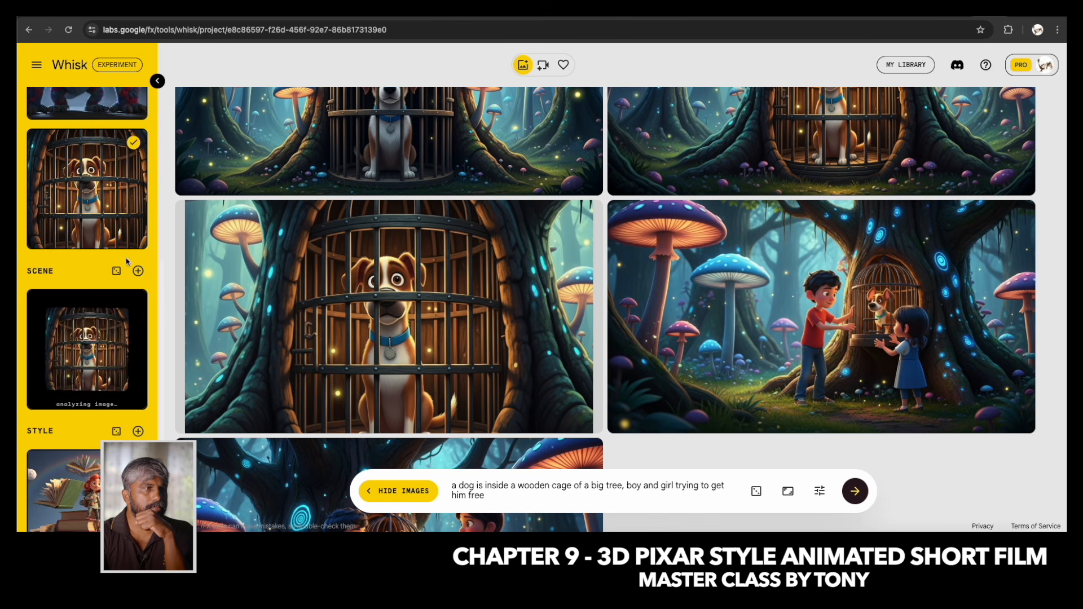
Try to generate the rescue images with the caged-dog close-up selected as both a subject and the scene reference.
scroll(125, 293, "up", 2)
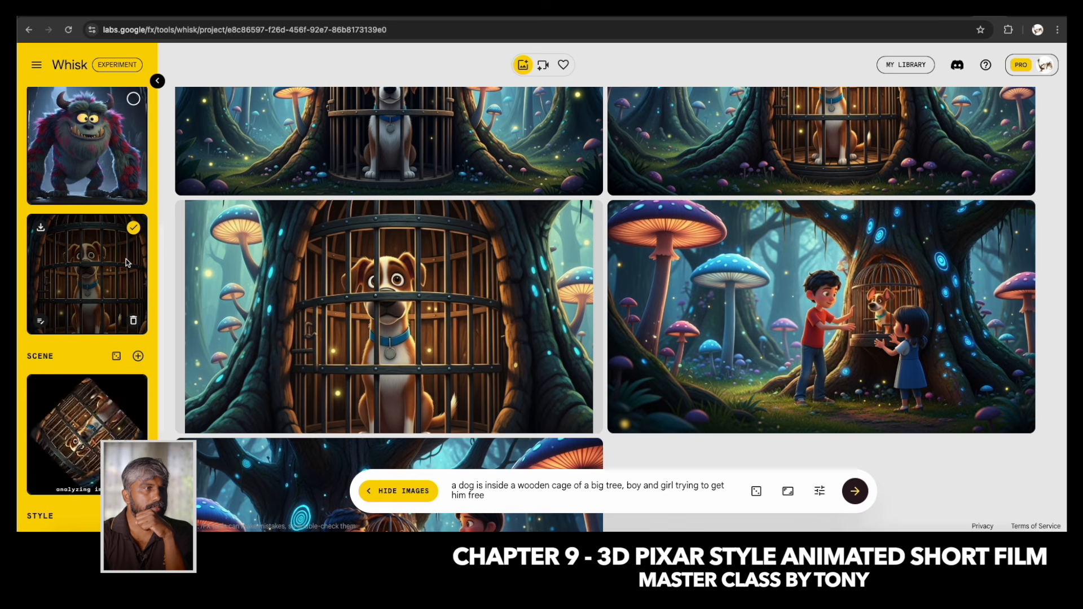
scroll(112, 438, "down", 2)
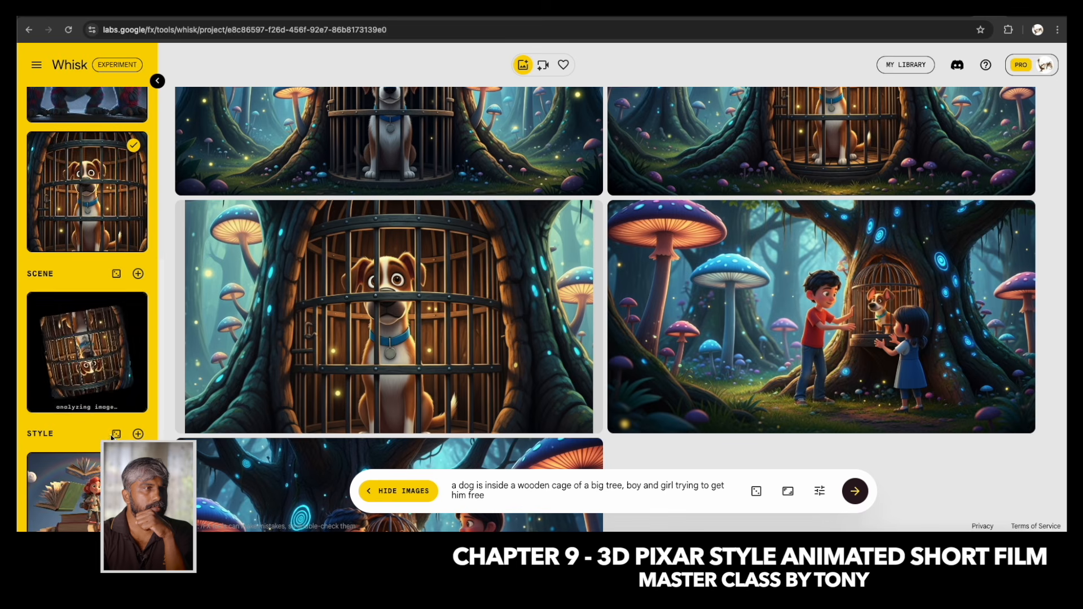
scroll(96, 234, "up", 2)
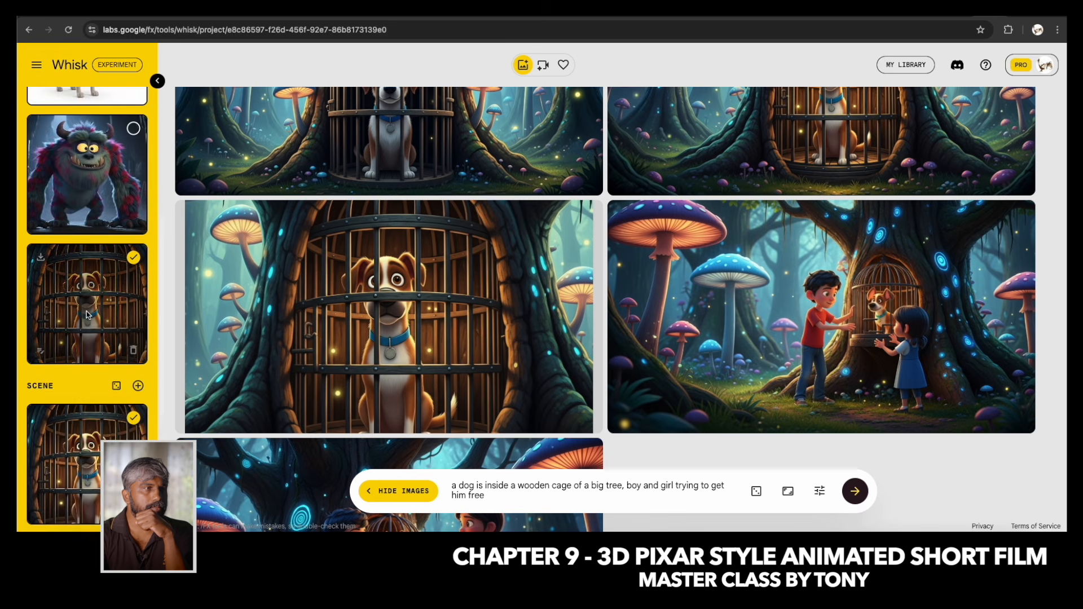
scroll(96, 234, "down", 5)
left_click(857, 491)
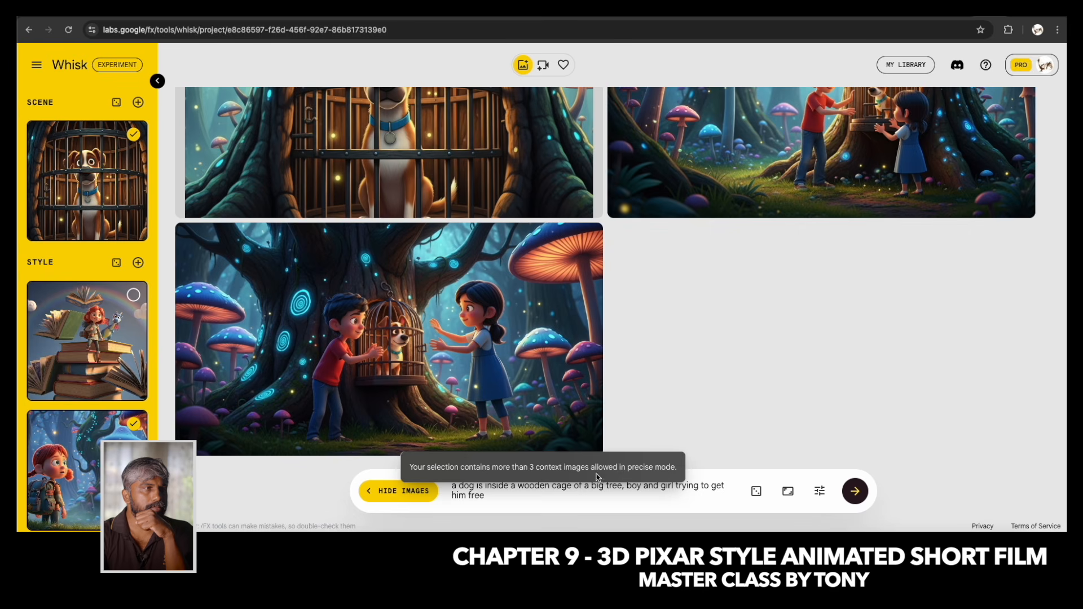
Deselect the caged-dog close-up in the subjects, keeping it as the scene, and generate the rescue images again.
mouse_move(98, 360)
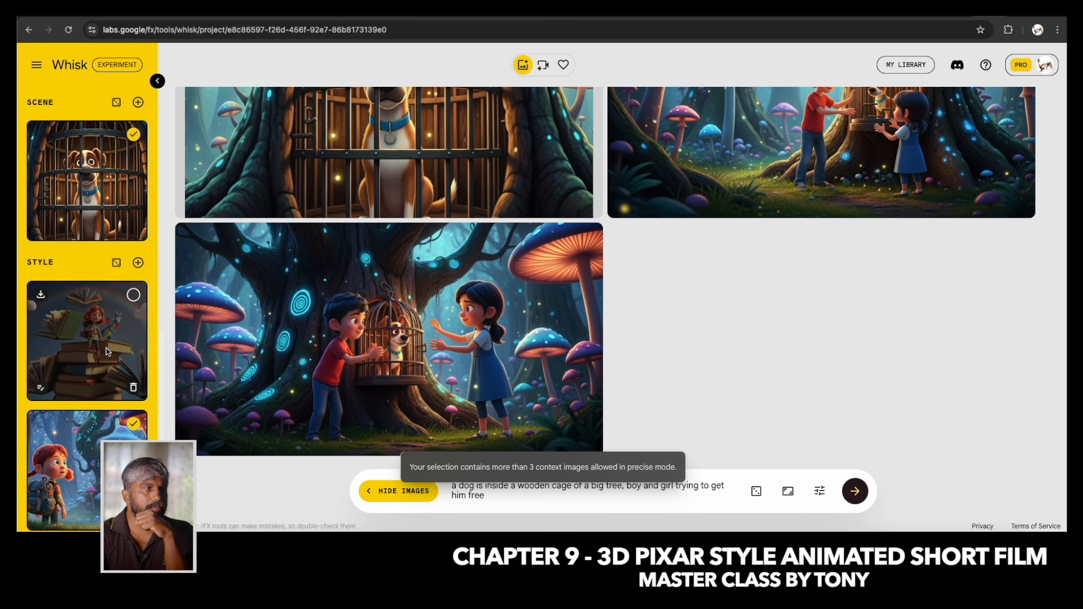
scroll(106, 352, "up", 6)
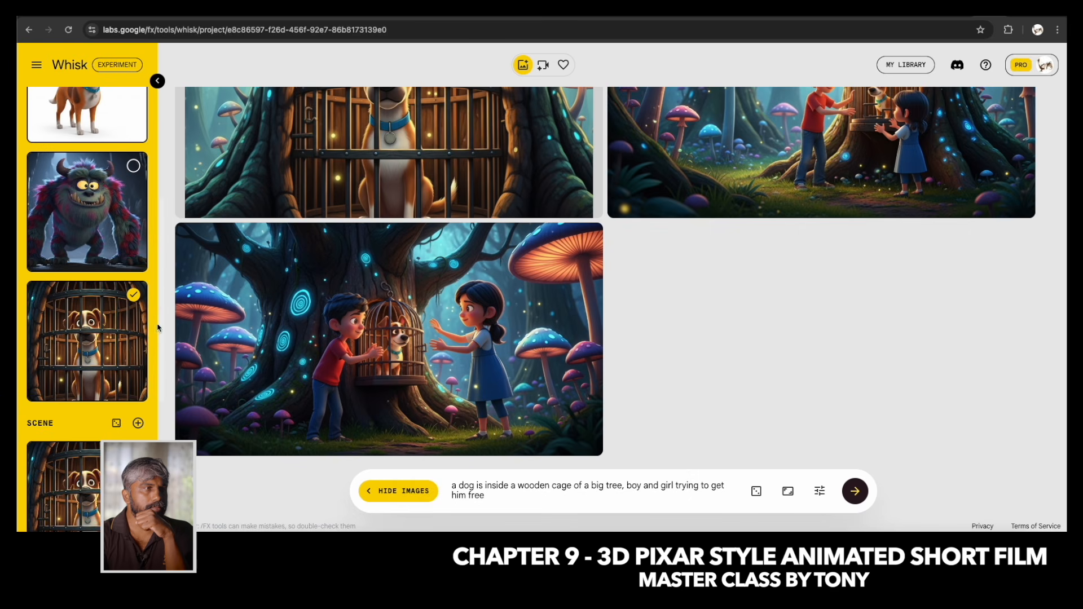
mouse_move(135, 301)
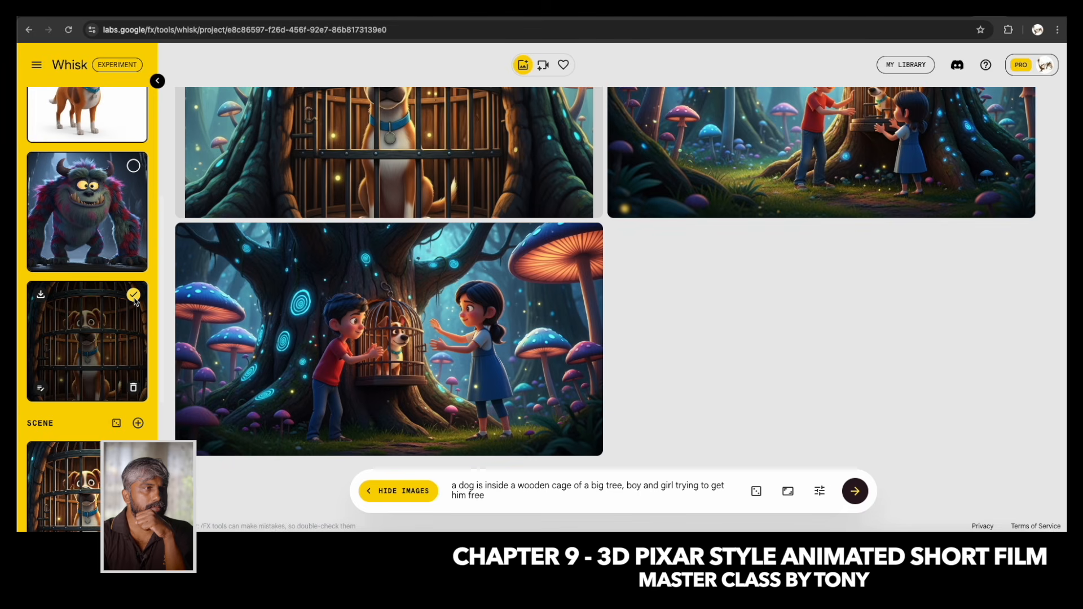
scroll(135, 301, "up", 6)
scroll(121, 342, "down", 5)
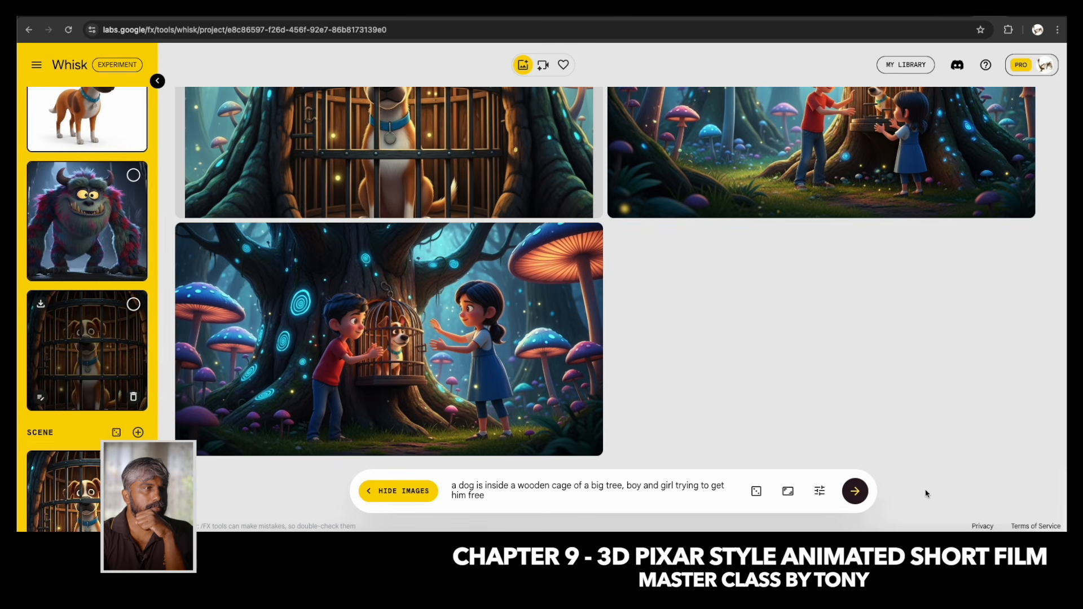
left_click(855, 491)
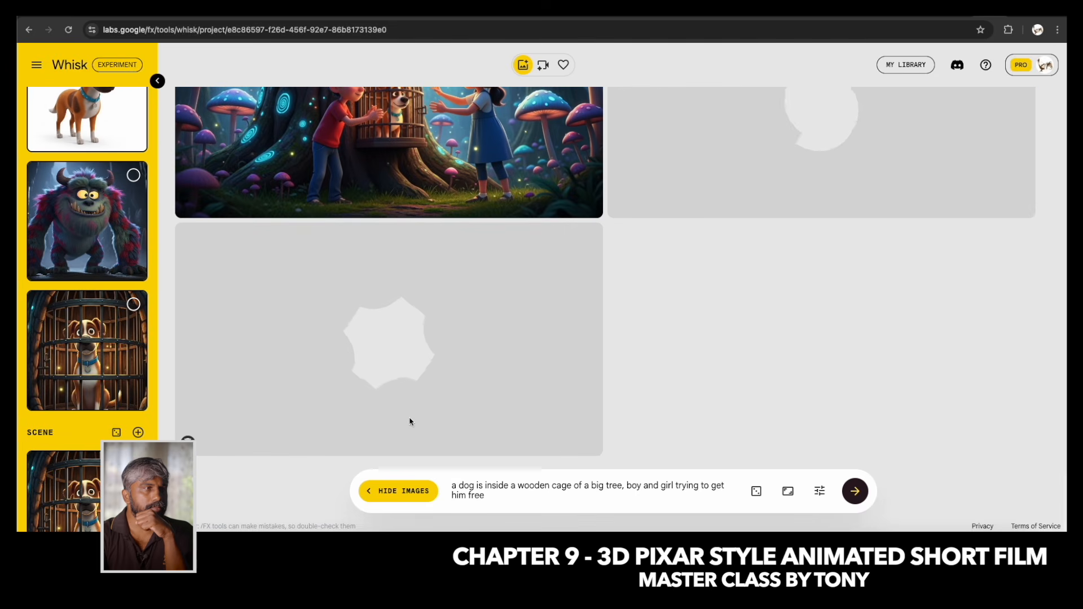
Check which subject and scene references are selected and compare the newly generated rescue images.
scroll(153, 298, "up", 6)
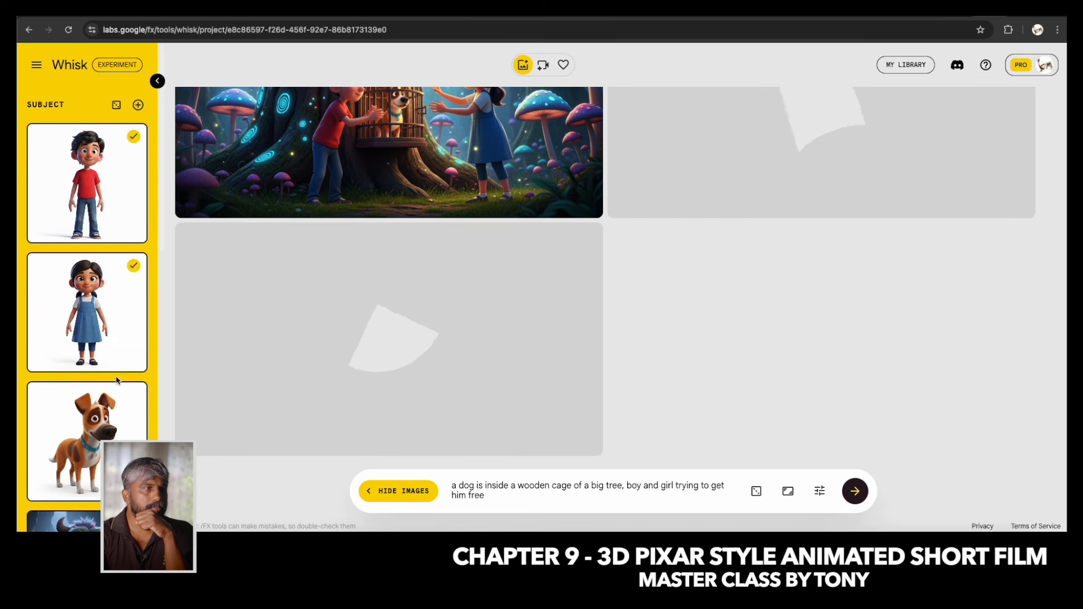
scroll(117, 378, "down", 6)
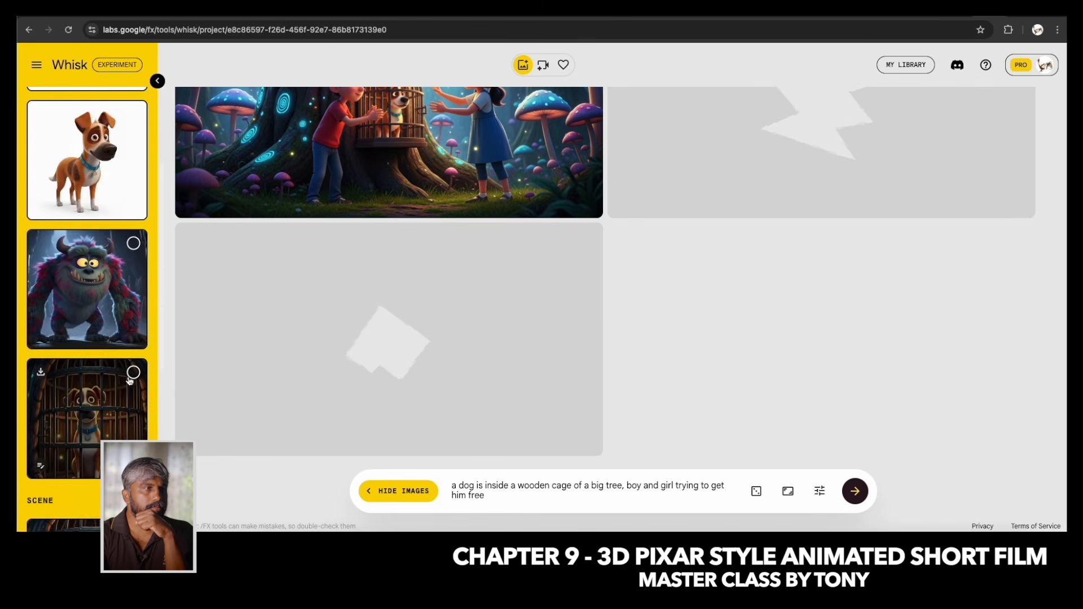
scroll(129, 381, "down", 2)
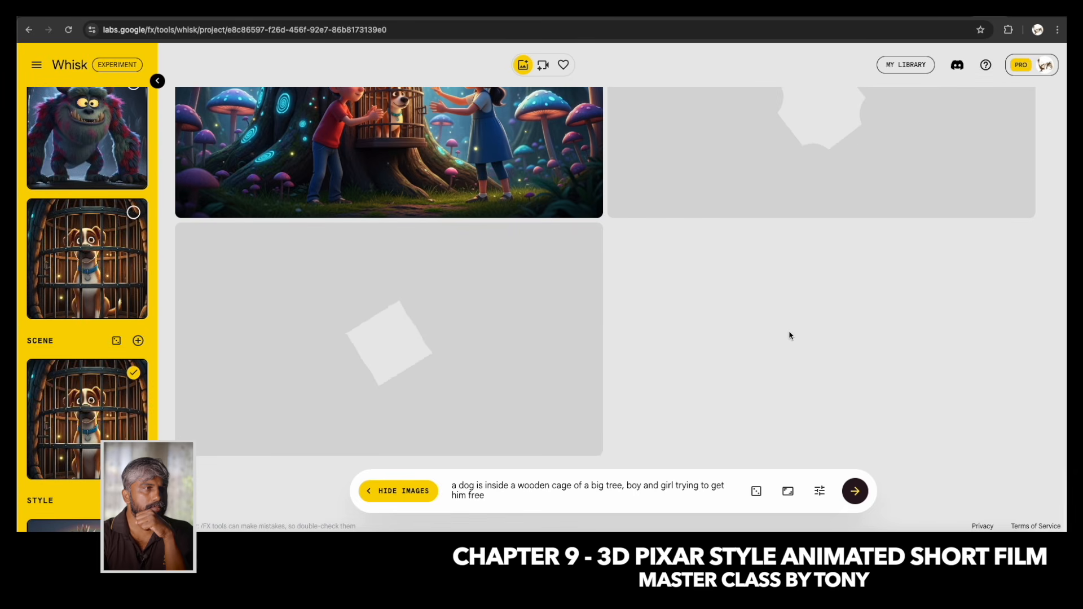
scroll(789, 335, "up", 2)
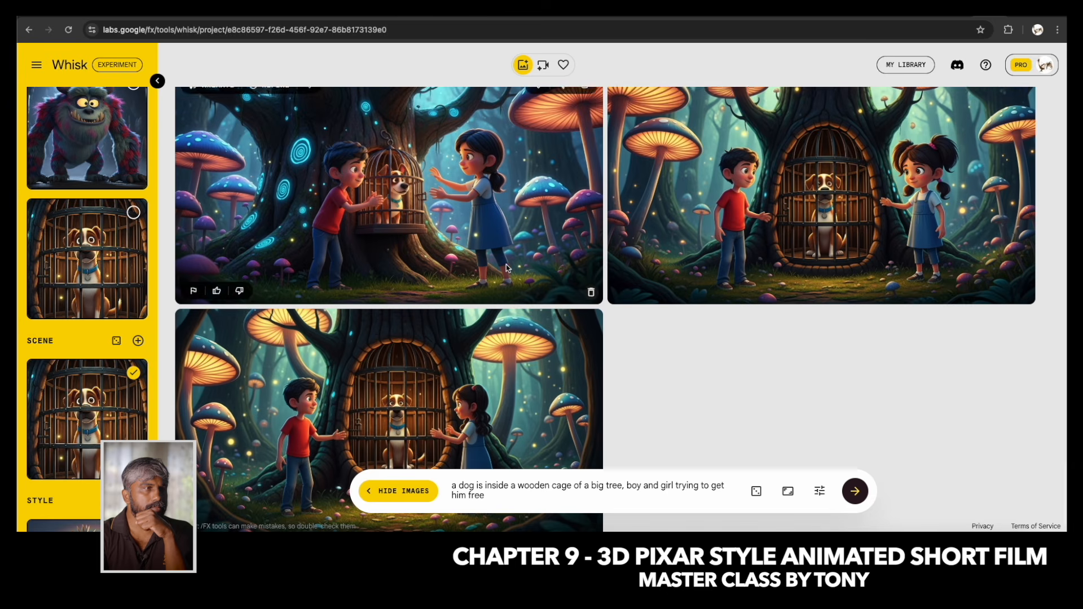
scroll(506, 265, "down", 2)
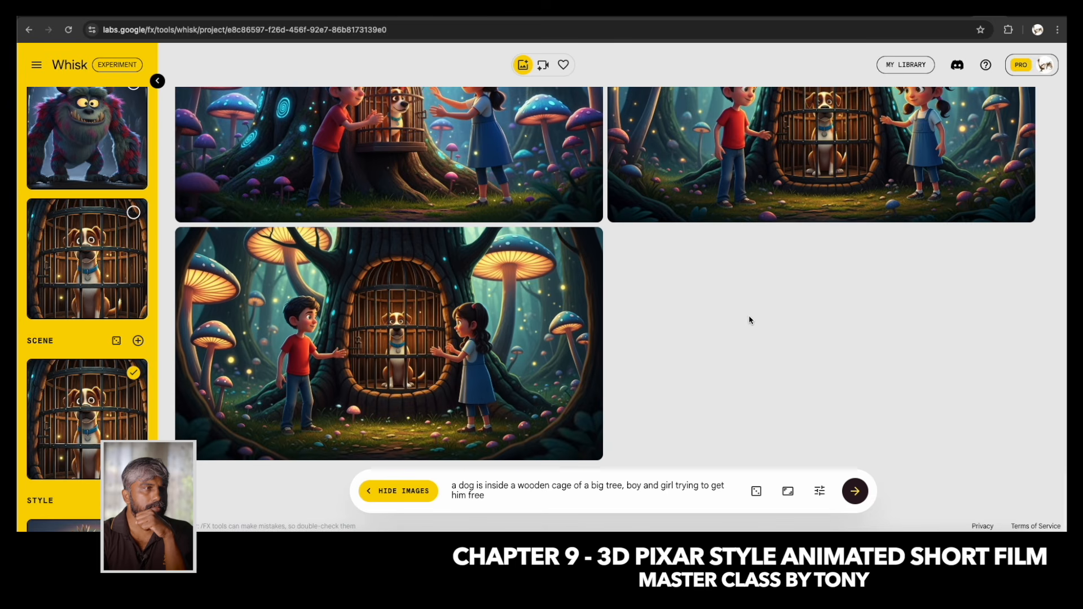
scroll(749, 320, "up", 2)
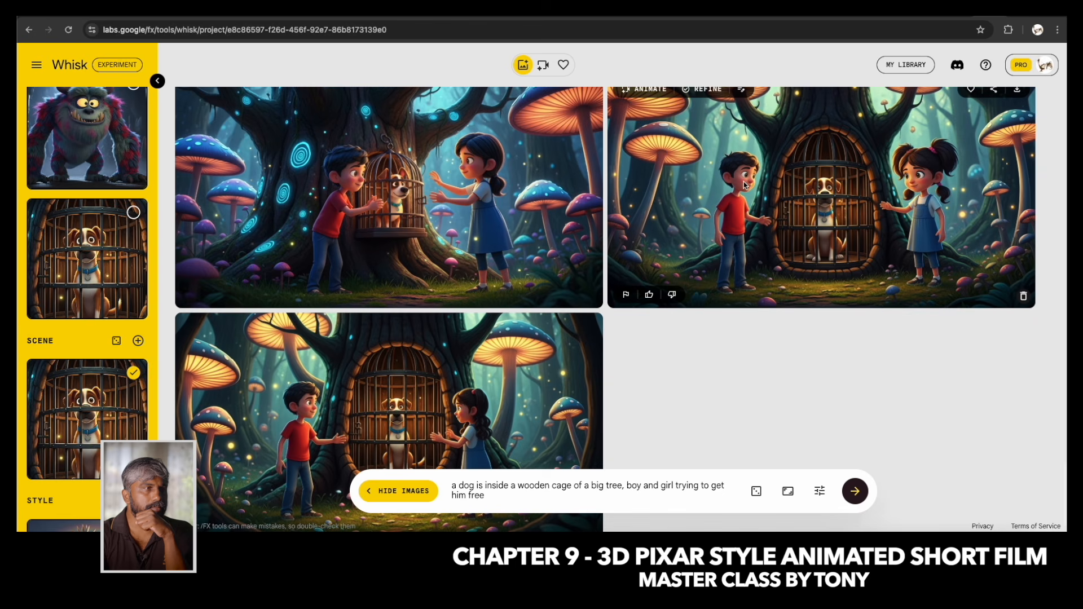
scroll(753, 239, "up", 2)
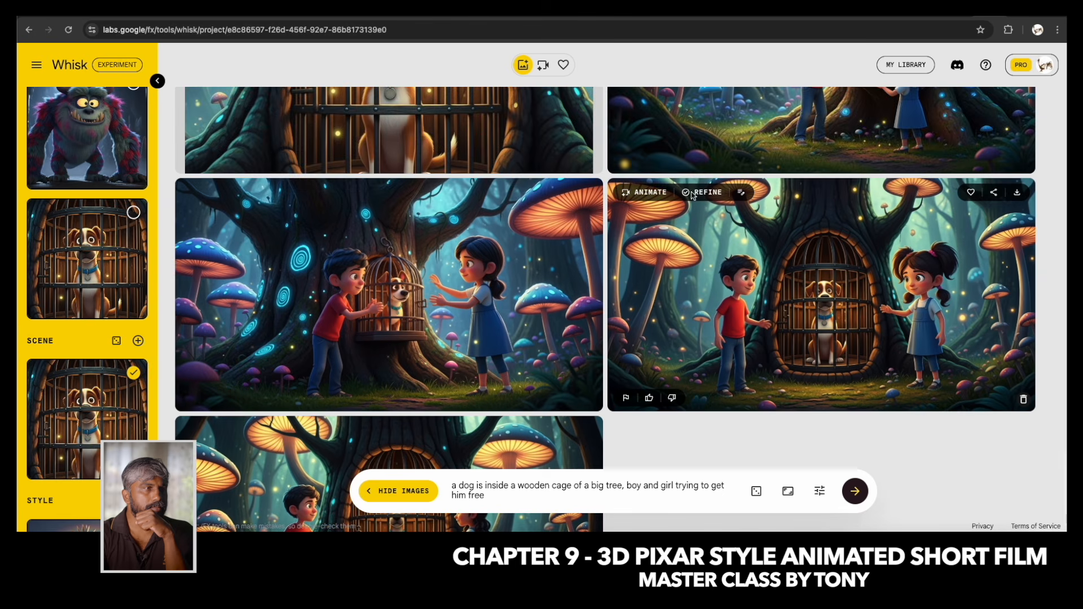
Refine the new image of the boy and pigtailed girl beside the caged dog with the edit "the expressions are sad".
left_click(703, 189)
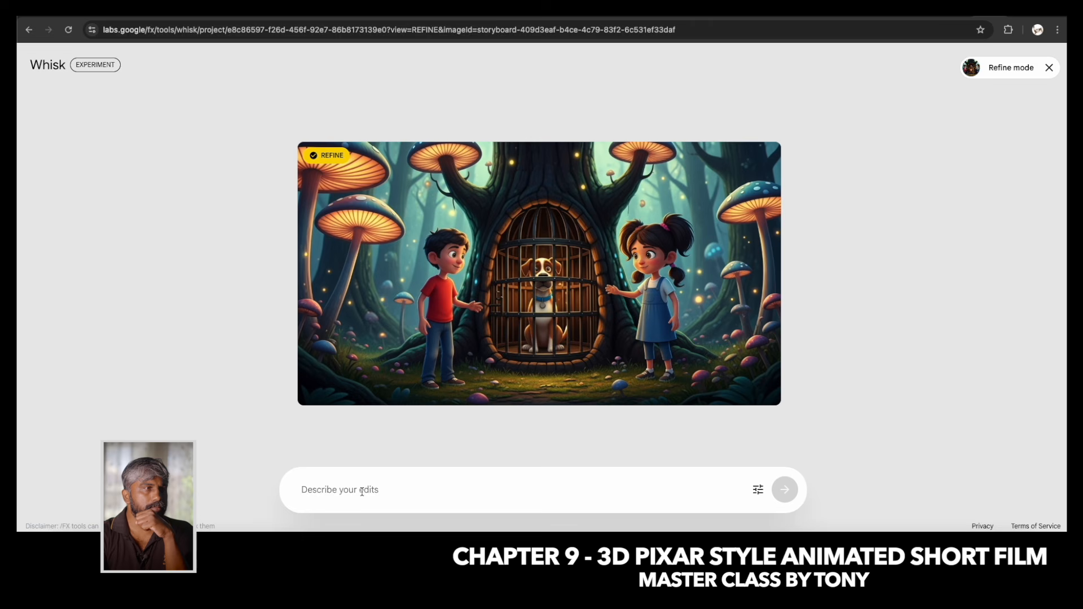
type("the")
type("expressions are sad")
key("Return")
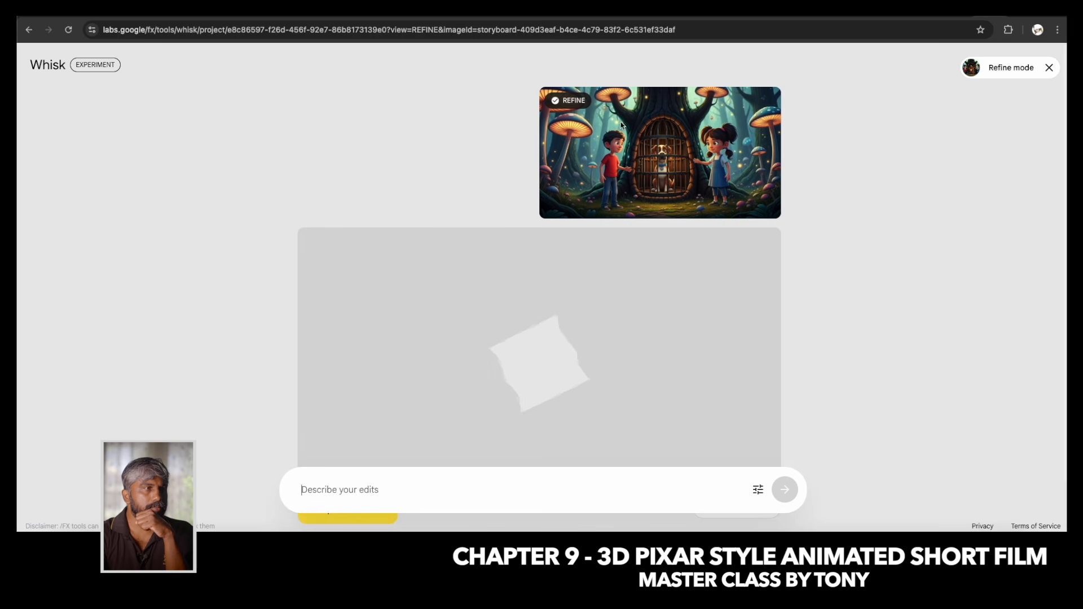
mouse_move(660, 161)
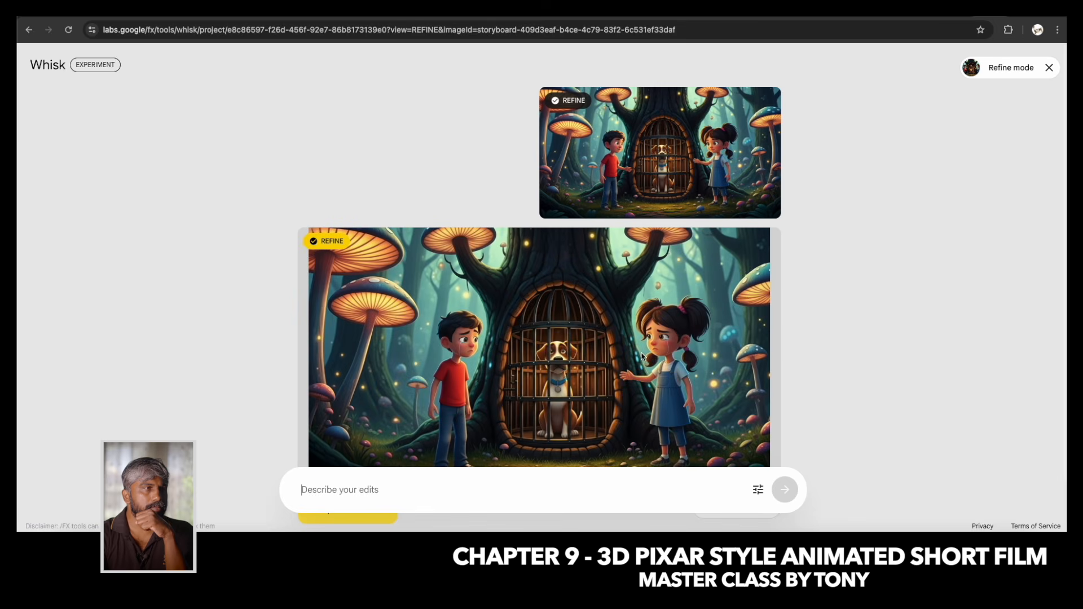
Refine the sad-expression image with the edit "close up shot of boy trying to open cage".
left_click(362, 490)
type("c")
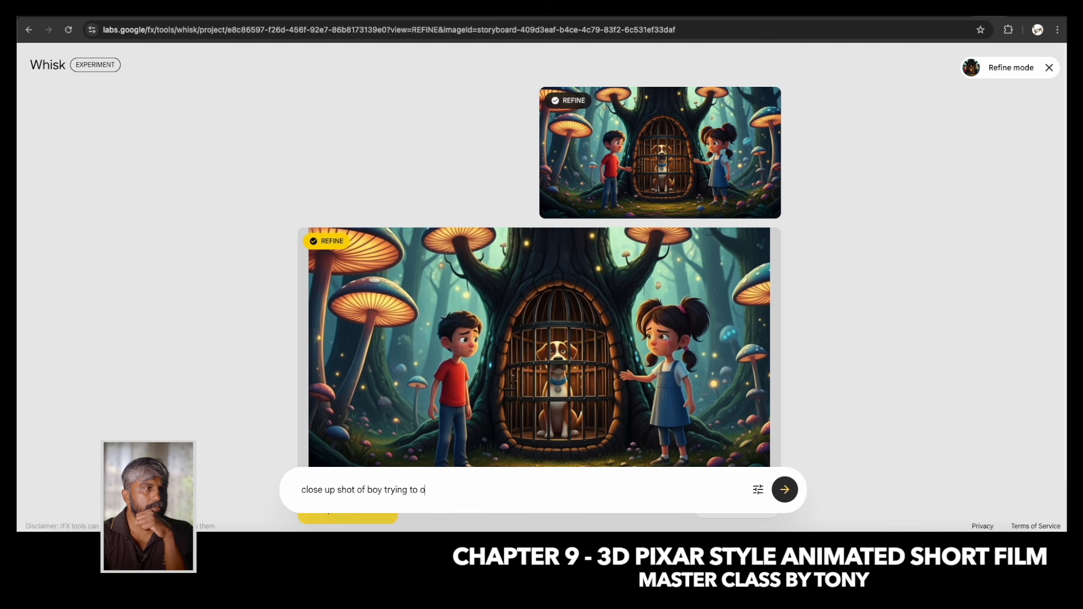
key("Return")
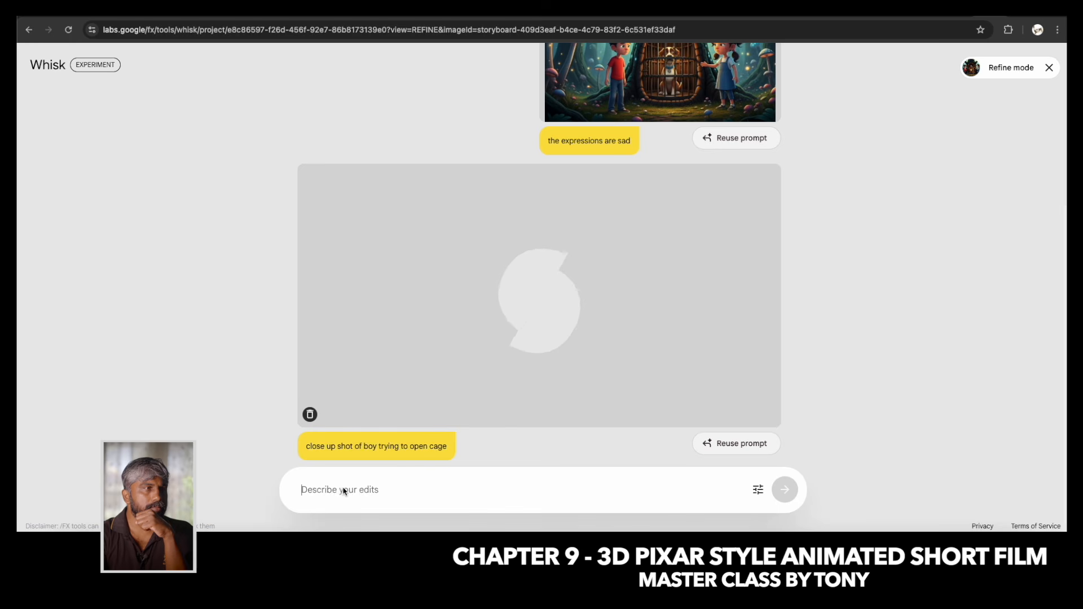
type("close up s")
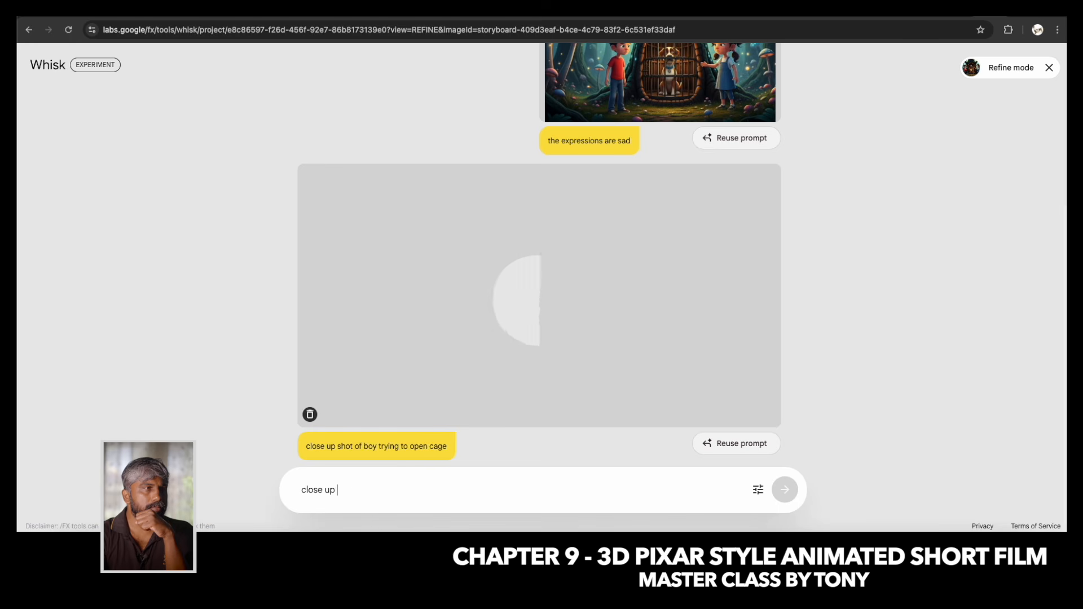
key("BackSpace")
key("BackSpace")
key("BackSpace")
key("BackSpace")
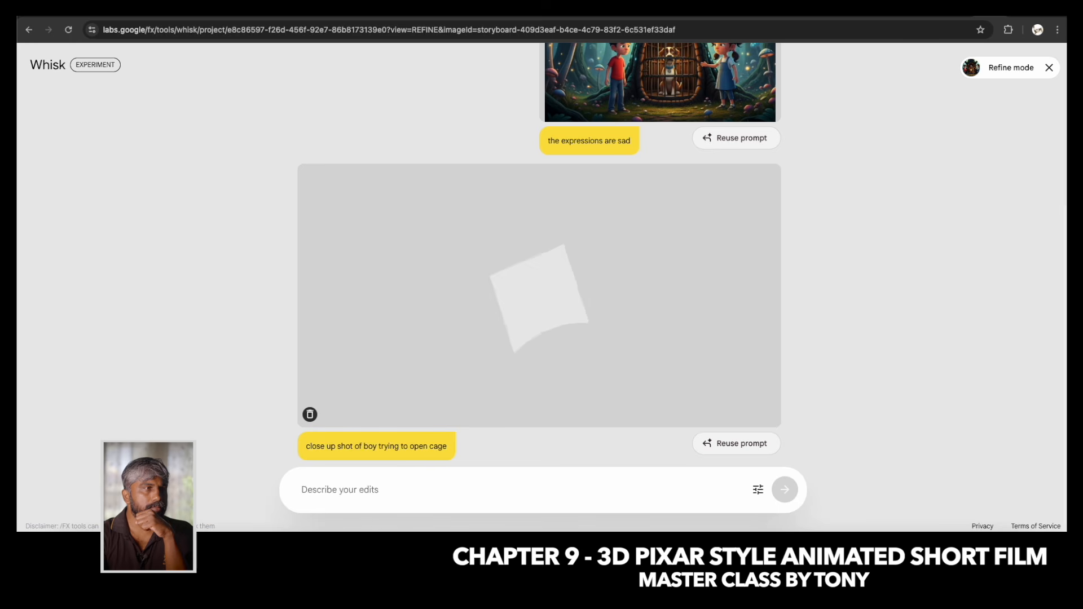
Review the refined images and favourite the sad-expression wide shot and the close-up of the boy at the cage.
scroll(604, 242, "up", 5)
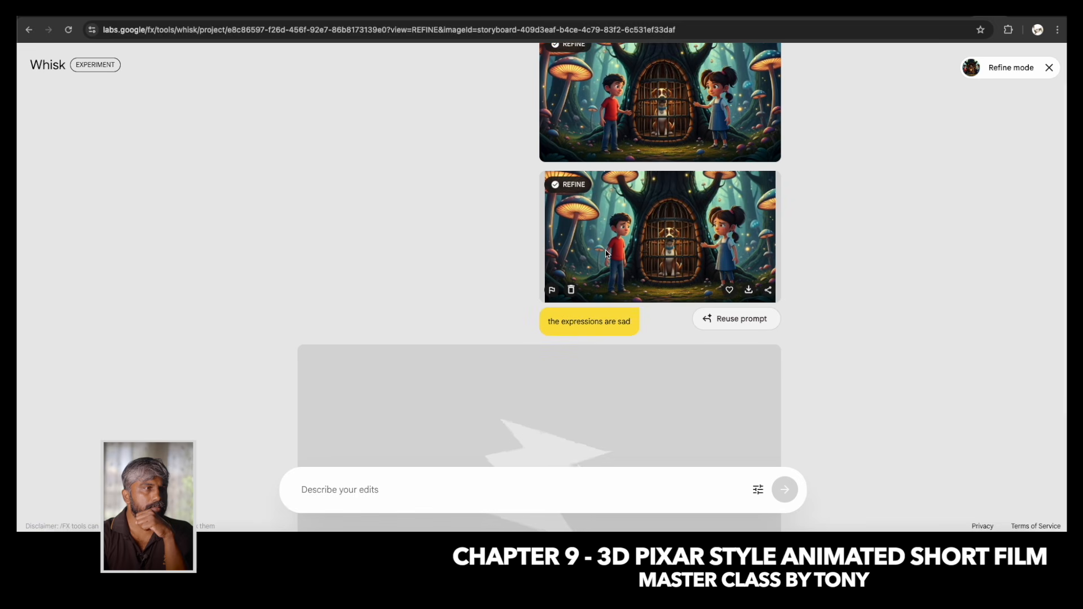
scroll(625, 267, "up", 2)
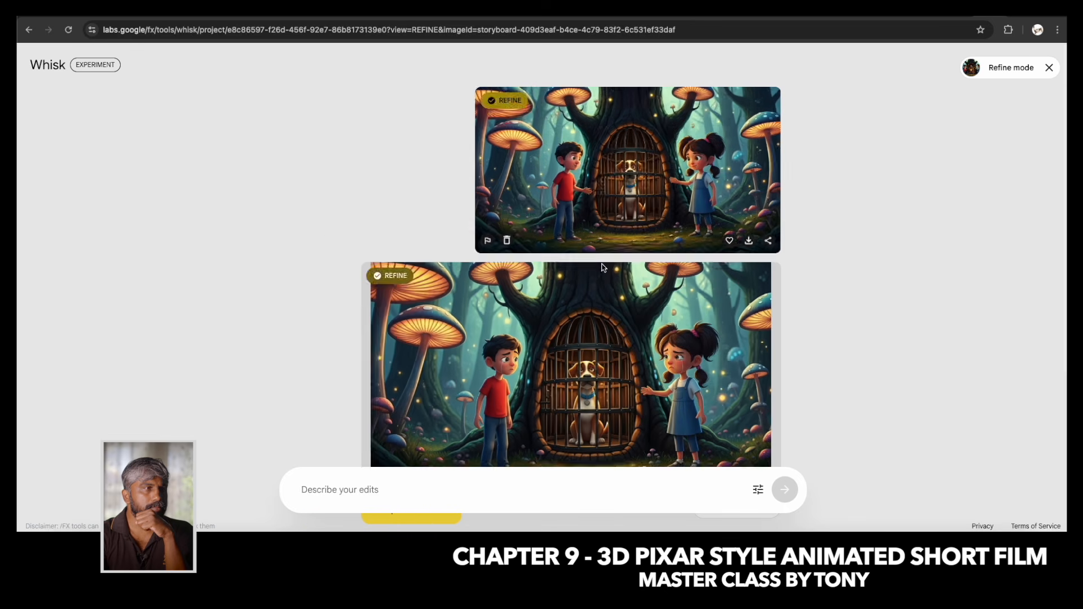
scroll(638, 282, "down", 5)
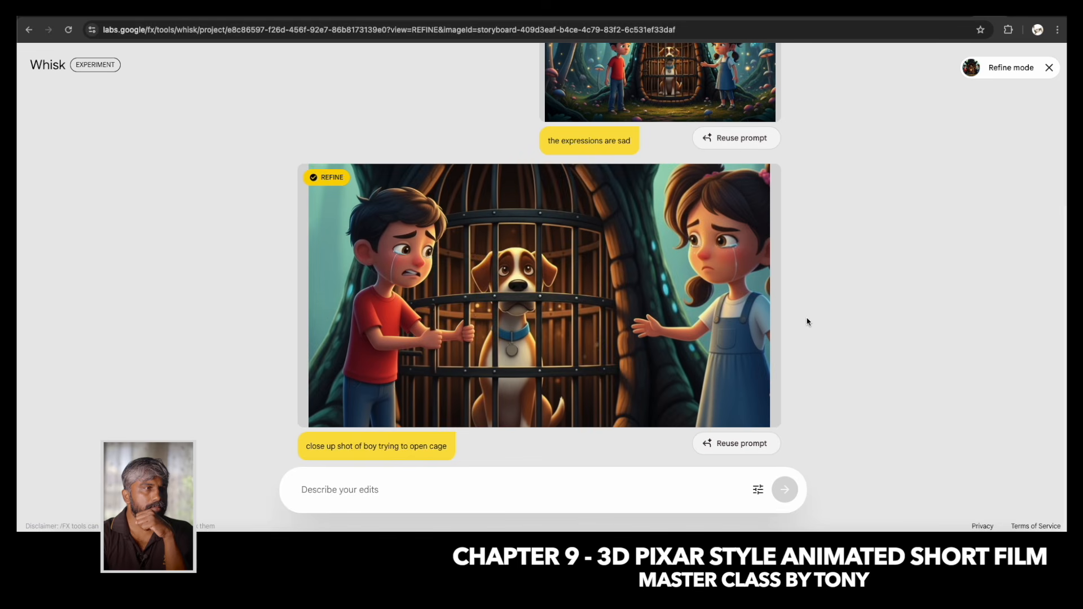
scroll(490, 372, "up", 4)
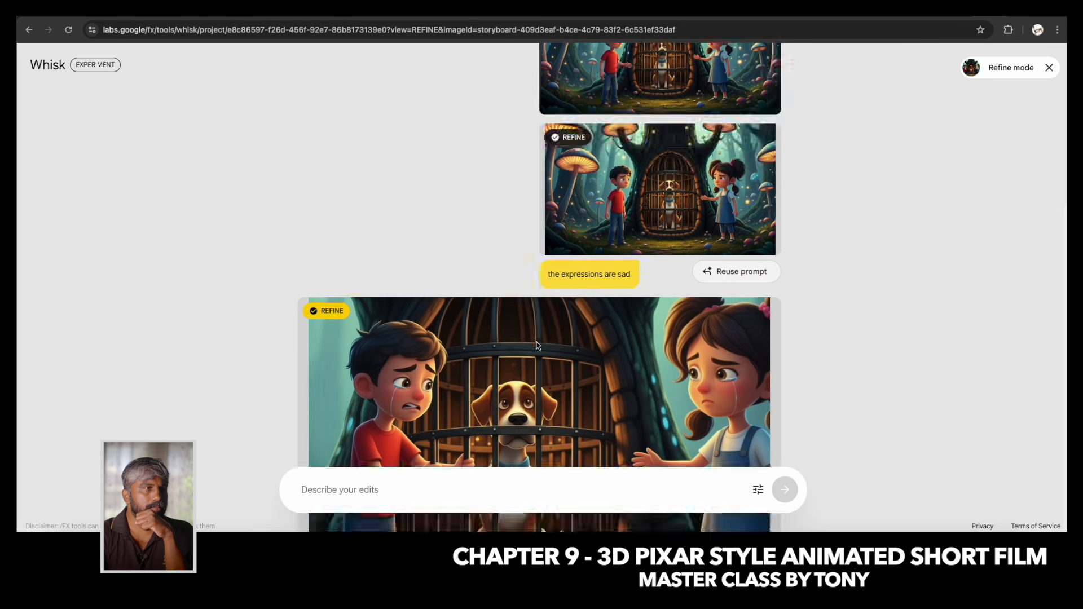
scroll(540, 335, "down", 4)
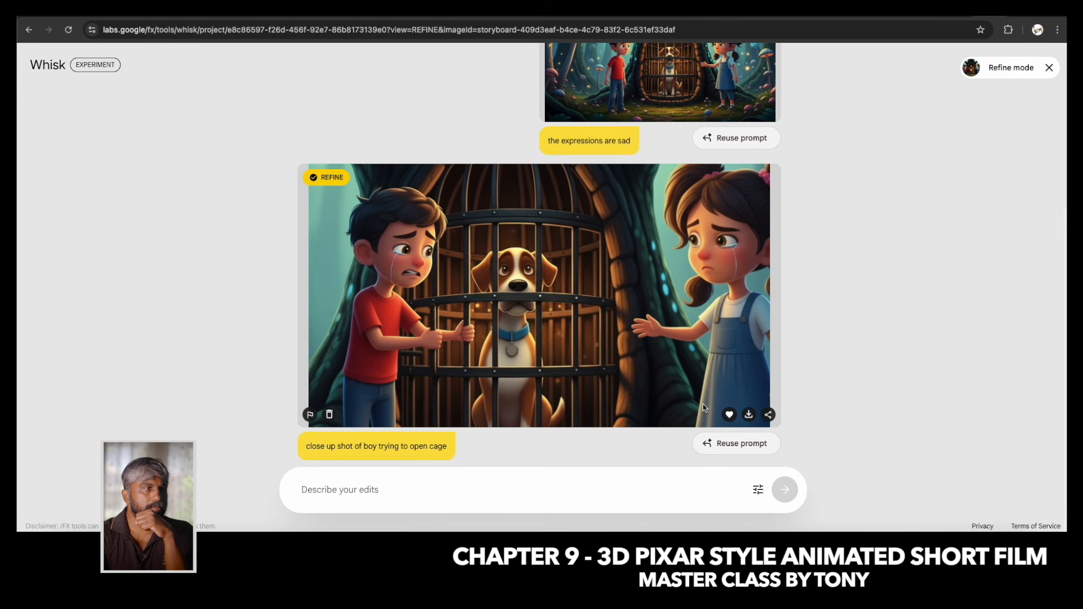
scroll(703, 404, "up", 2)
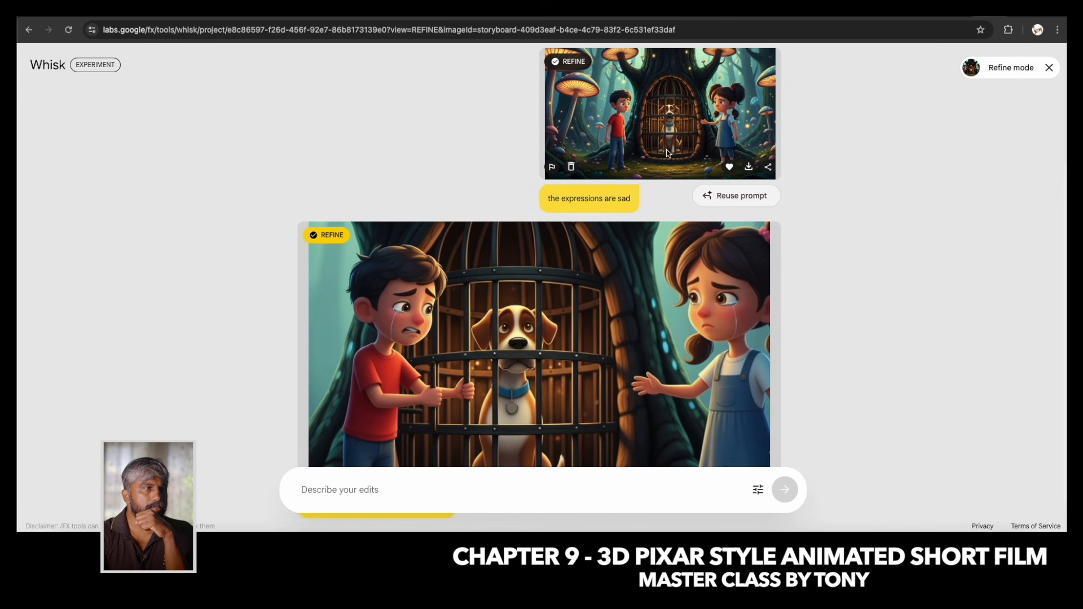
scroll(482, 338, "up", 3)
scroll(562, 204, "up", 3)
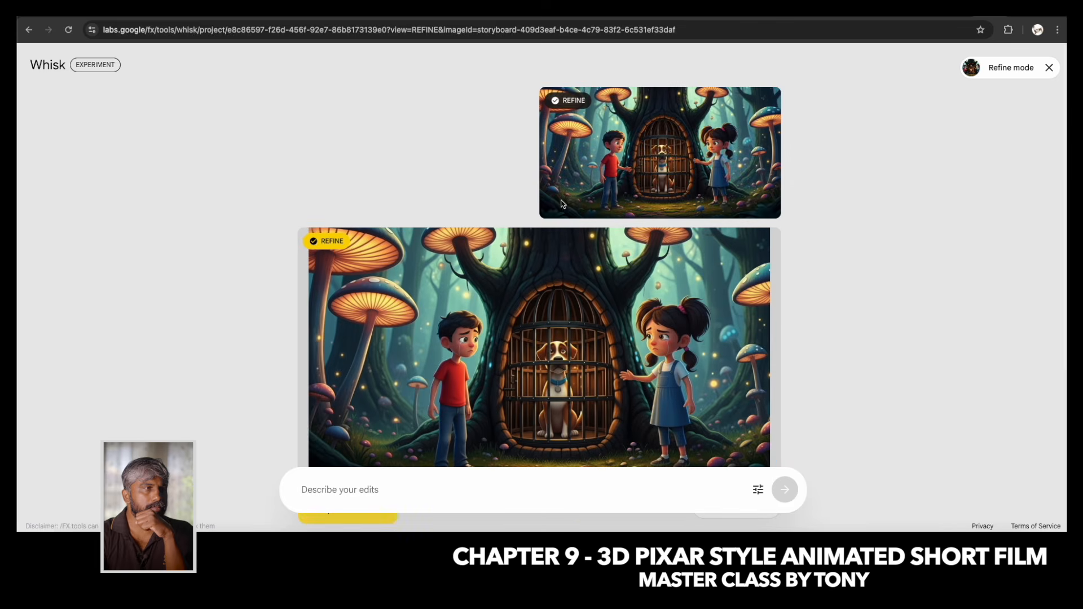
Copy the boy close-up prompt, change it to "close up shot of girl trying to open cage" and generate the refinement.
scroll(680, 233, "down", 4)
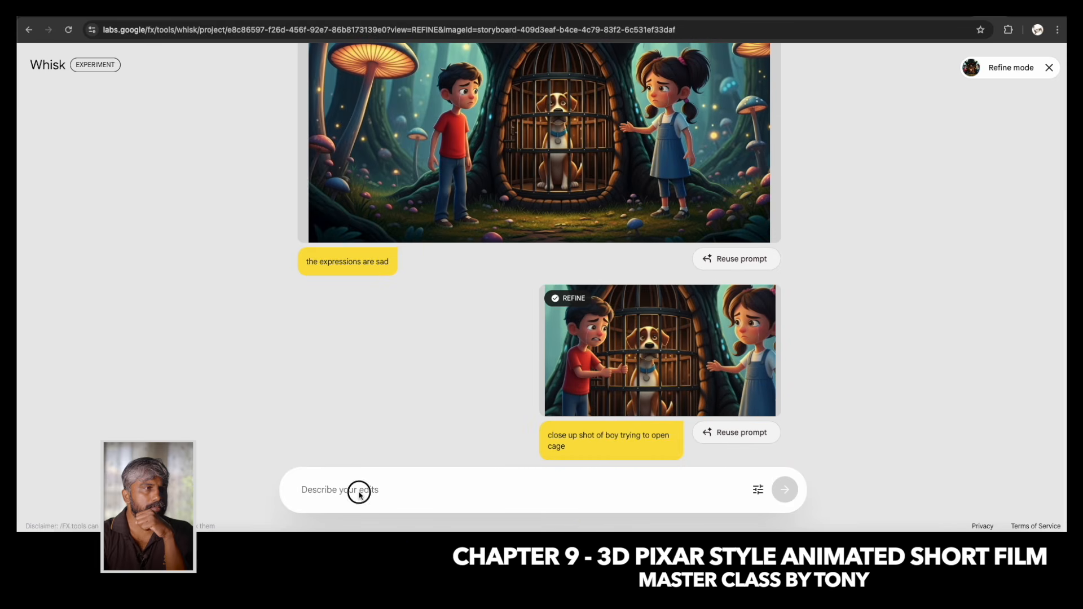
left_click_drag(572, 454, 548, 435)
key("ctrl+c")
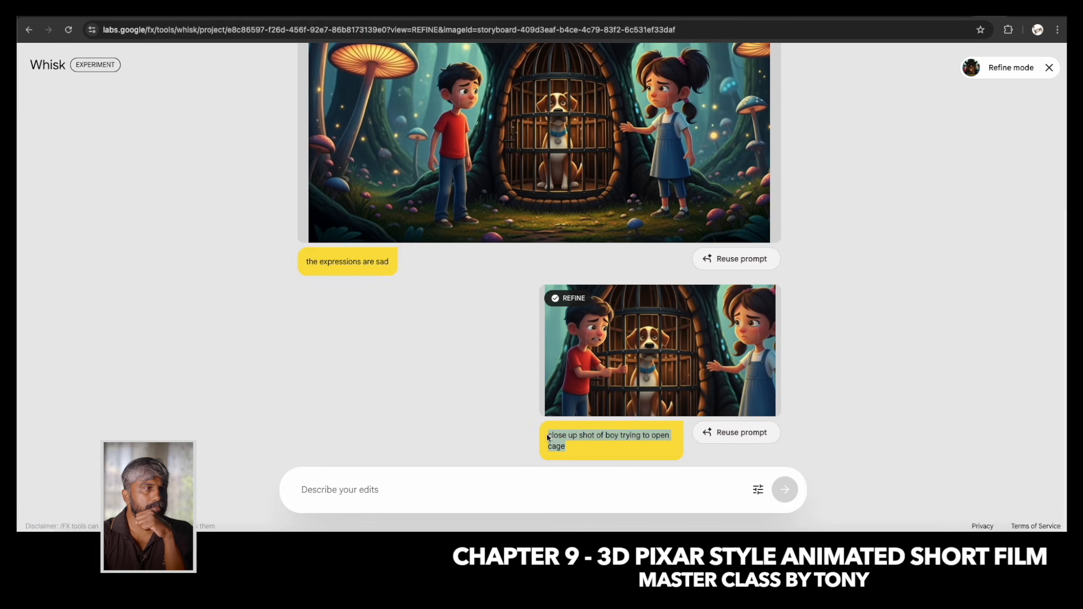
left_click(360, 492)
key("ctrl+v")
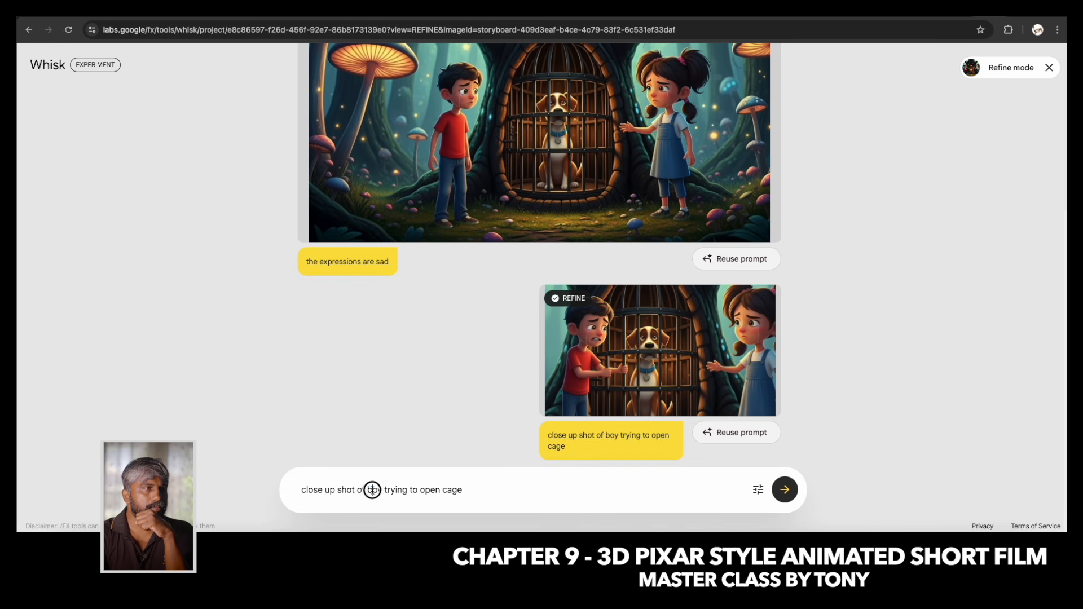
key("BackSpace")
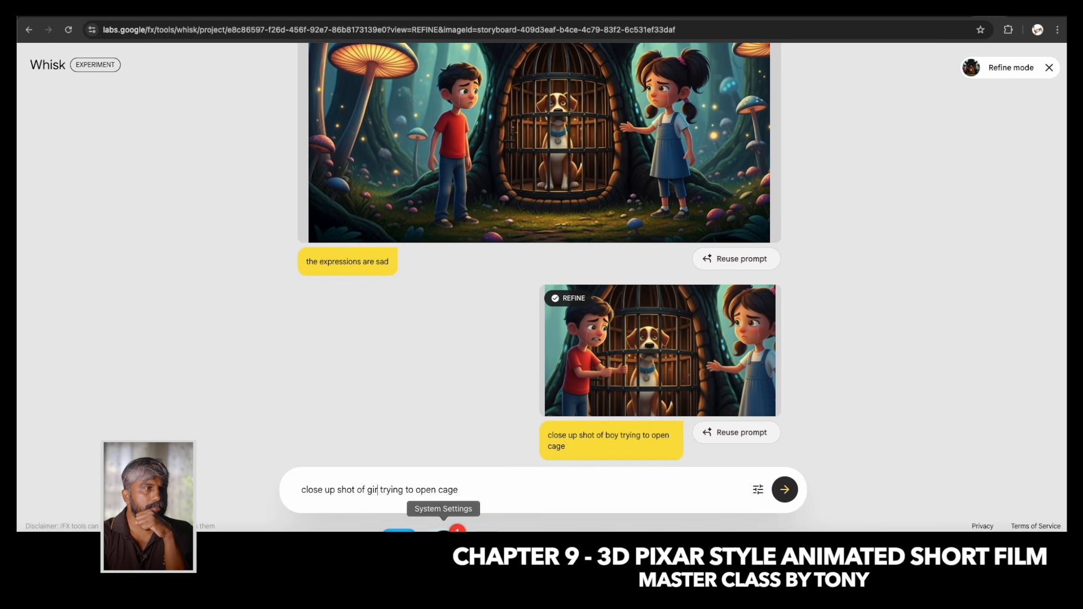
left_click(785, 492)
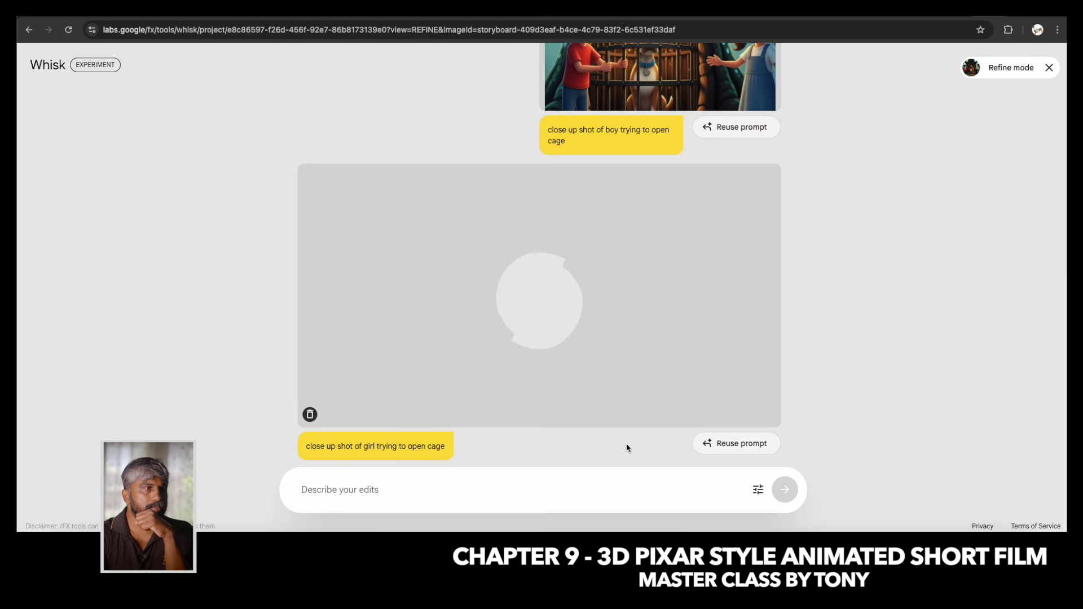
scroll(590, 307, "up", 3)
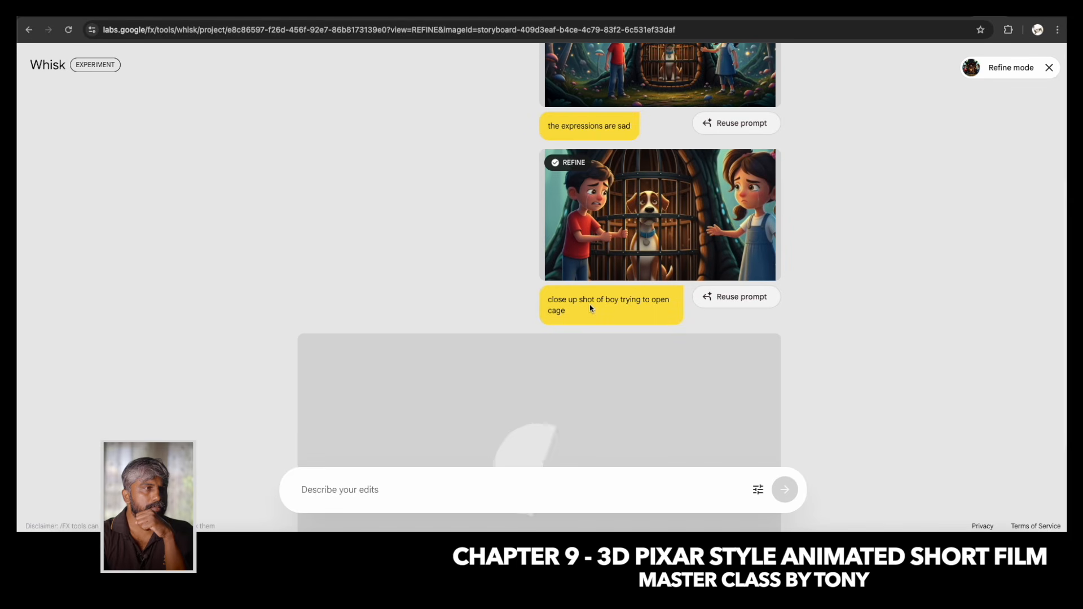
scroll(590, 309, "down", 3)
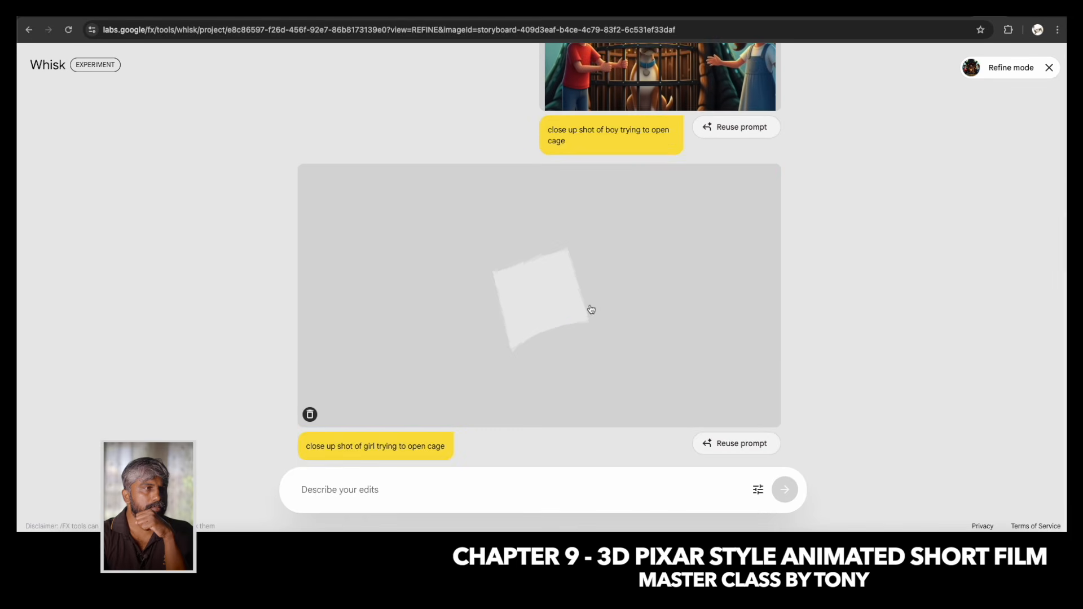
scroll(590, 309, "up", 6)
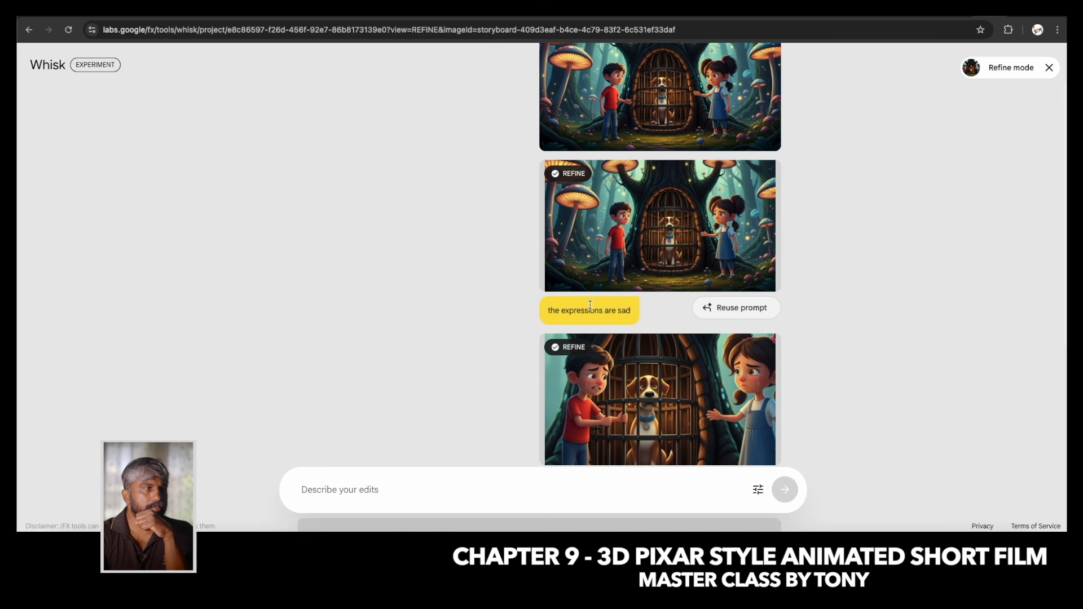
scroll(590, 305, "down", 6)
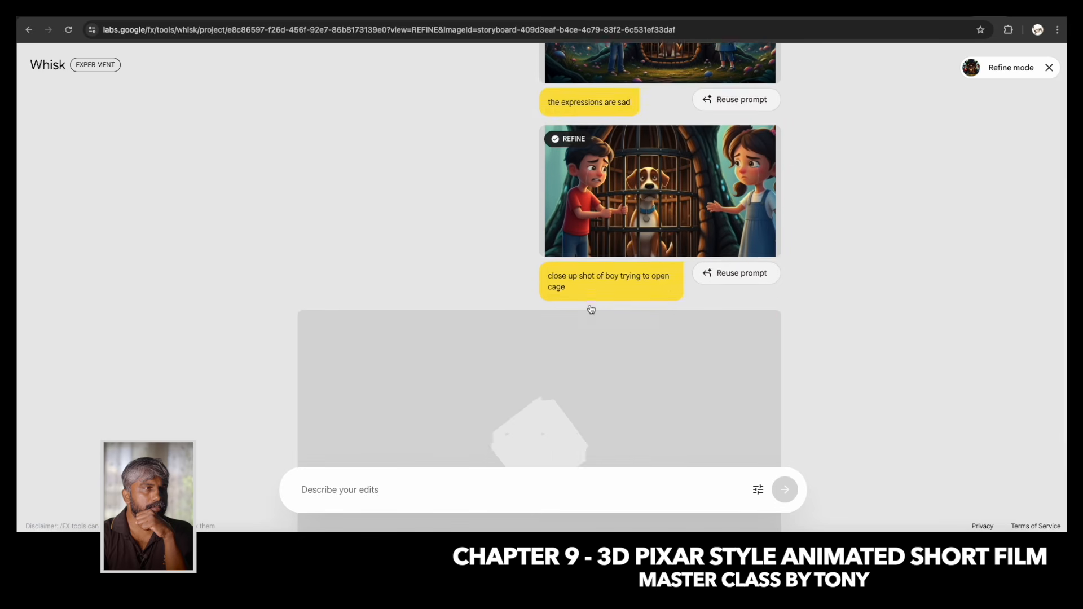
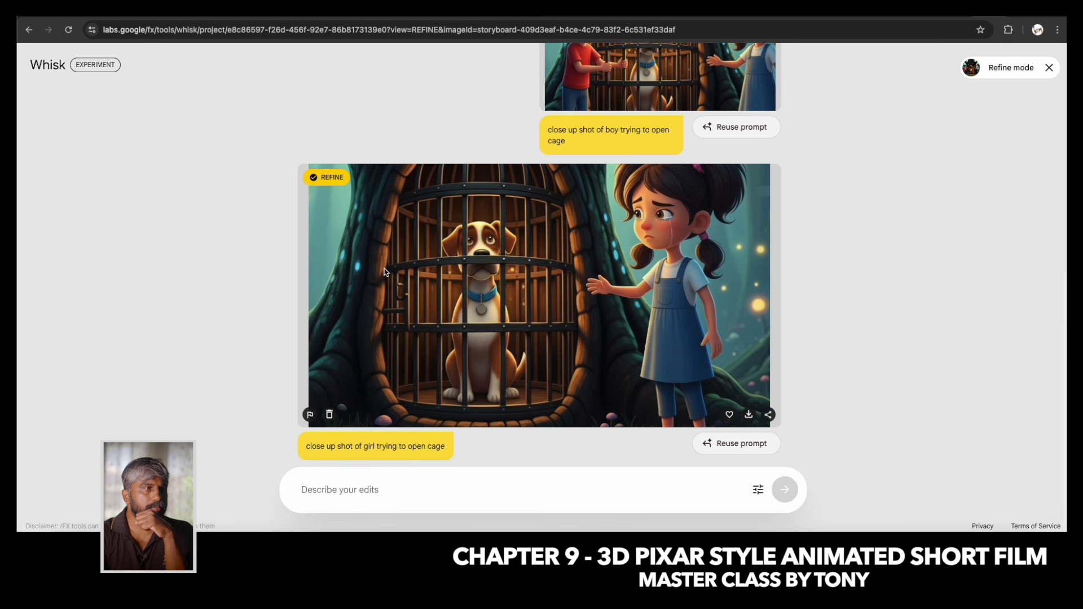
Reopen the close-up of both children at the cage and refine it with the edit "close up shot of girl trying to open cage".
scroll(587, 262, "up", 3)
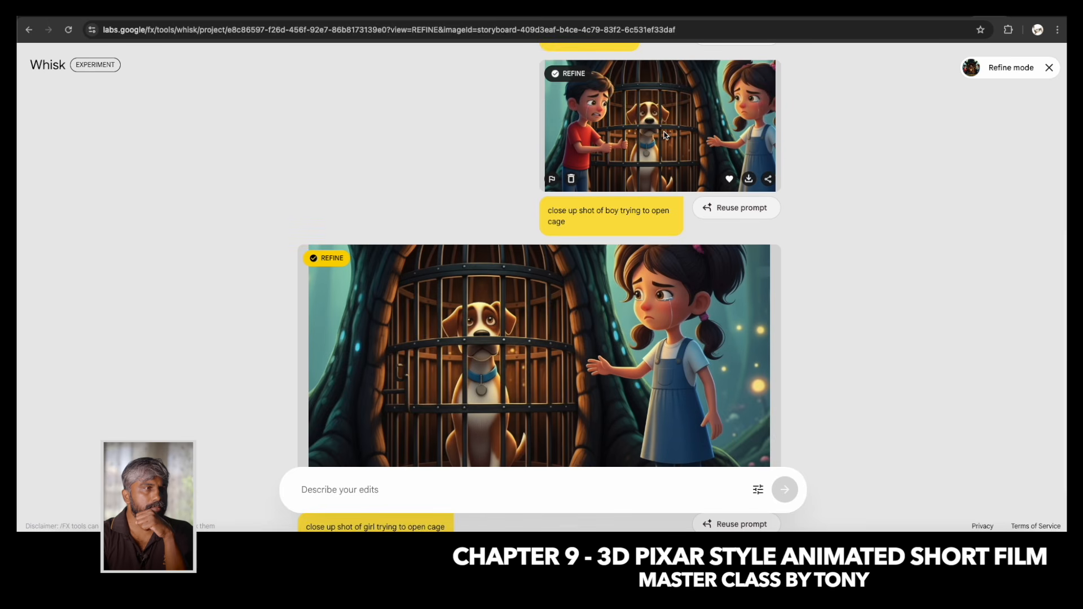
left_click(664, 135)
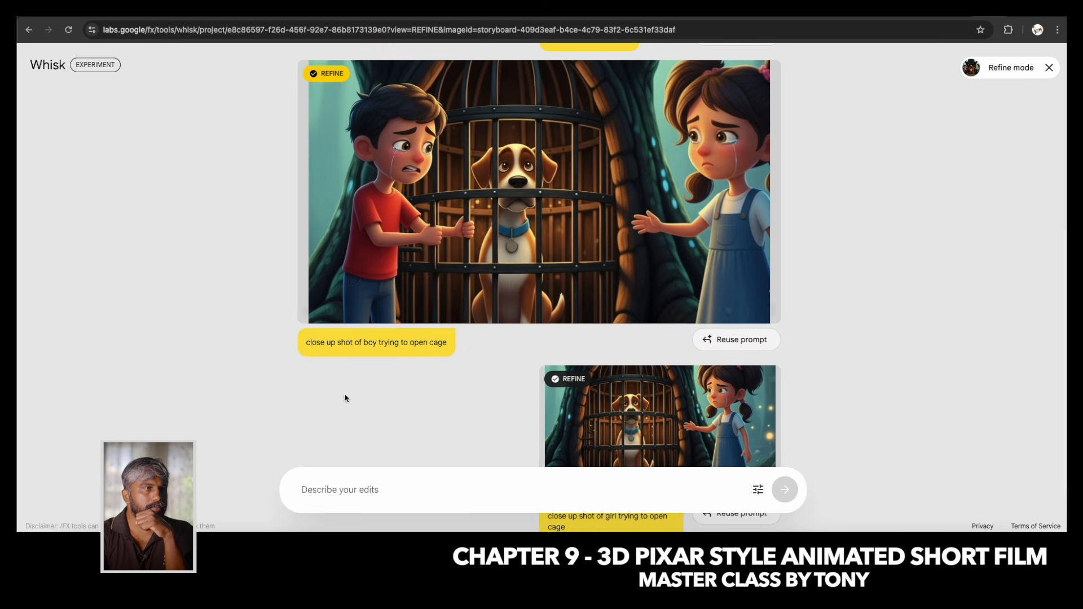
left_click_drag(448, 345, 309, 346)
key("cmd+c")
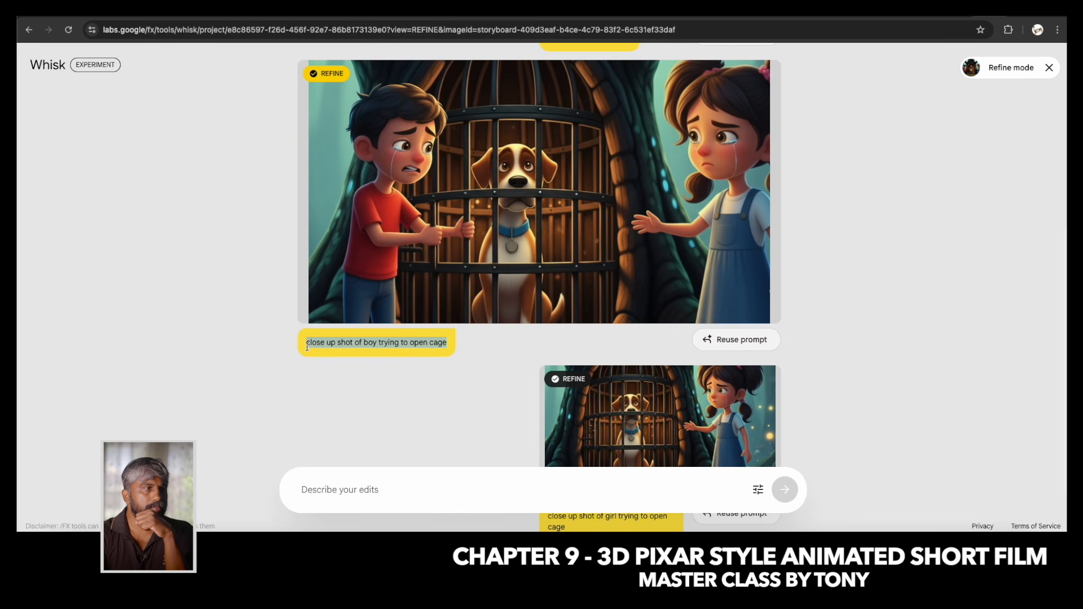
left_click(367, 489)
key("cmd+v")
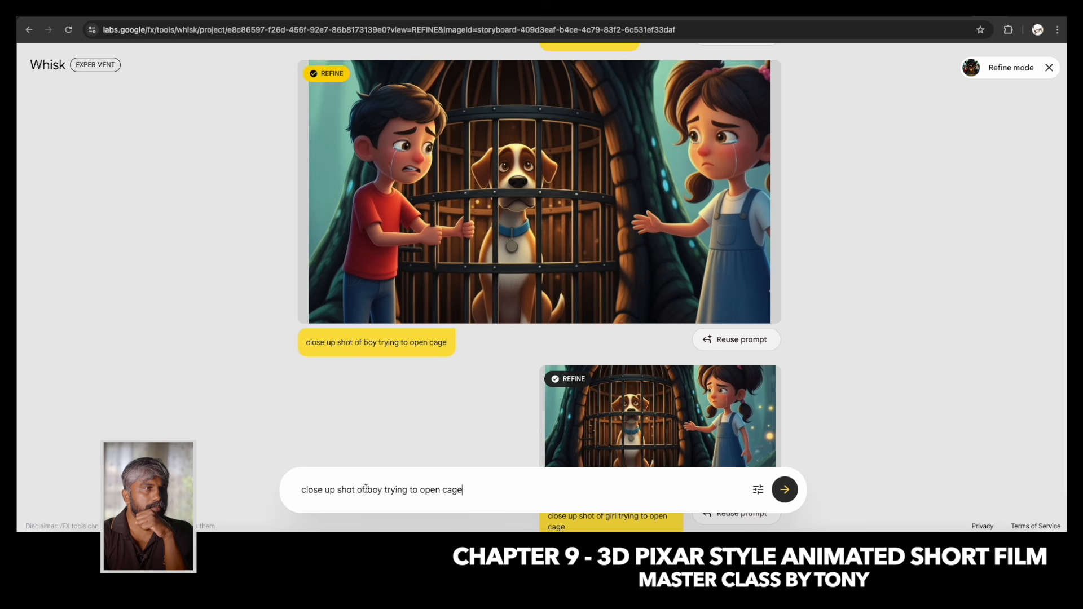
left_click(367, 490)
key("Delete")
key("Delete")
key("Delete")
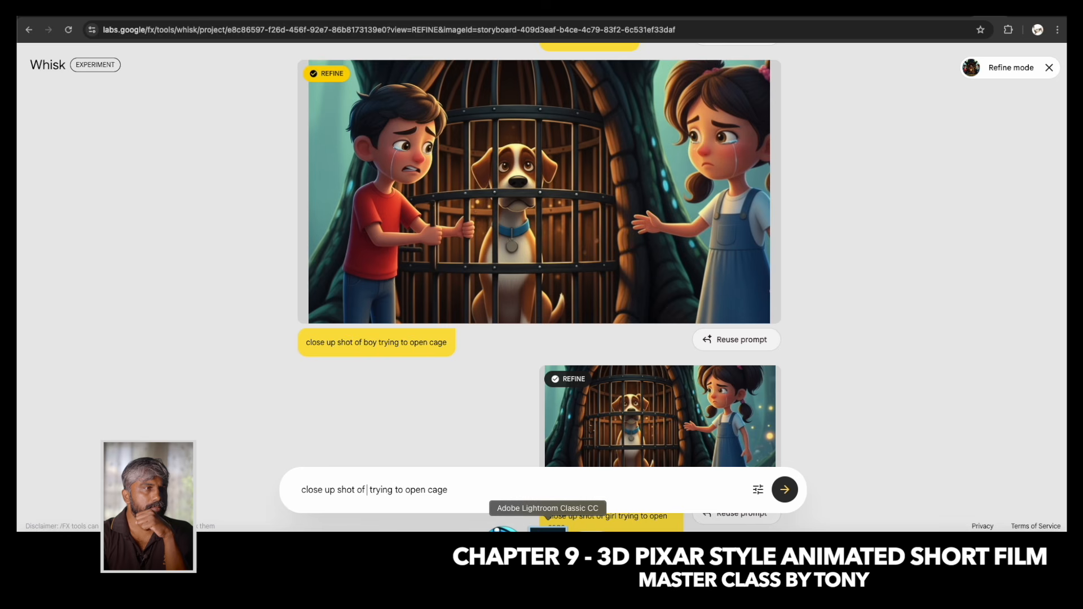
left_click(786, 490)
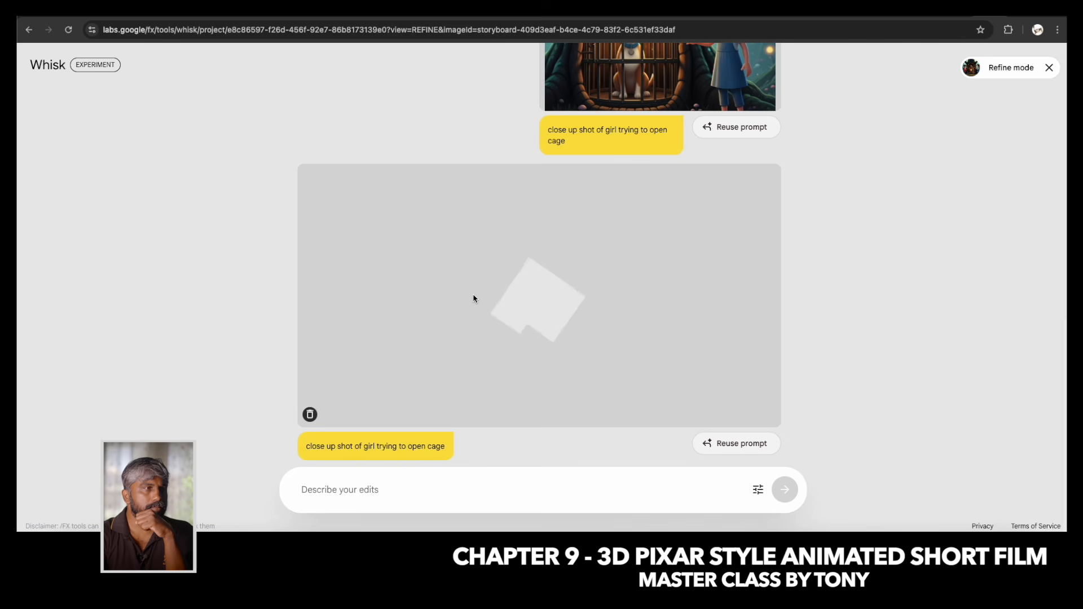
Favourite the refined close-up of the girl opening the cage and leave refine mode for the project gallery.
scroll(371, 293, "up", 3)
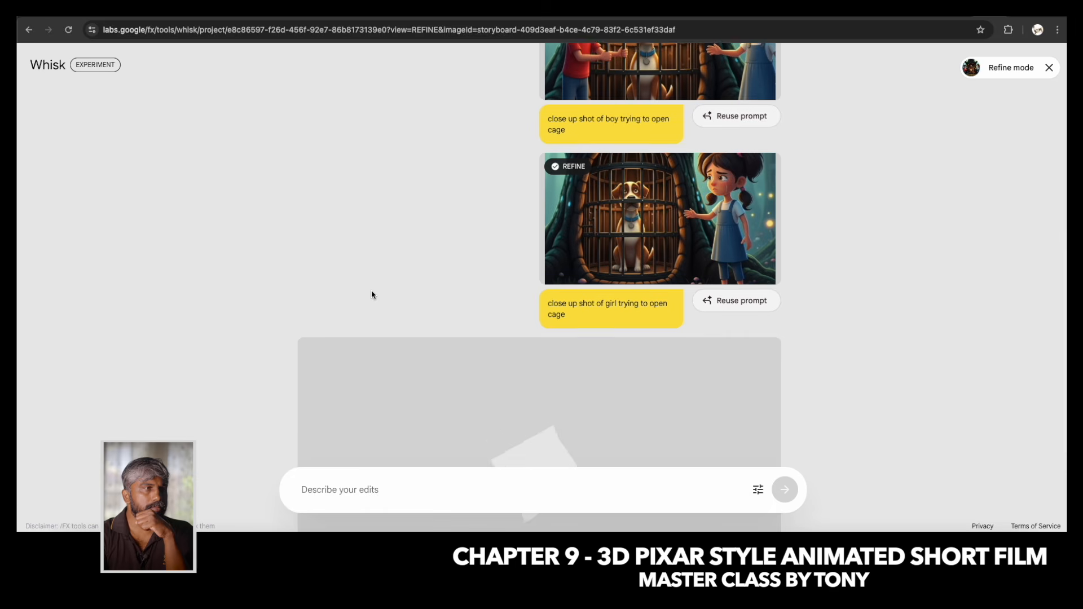
scroll(372, 291, "up", 5)
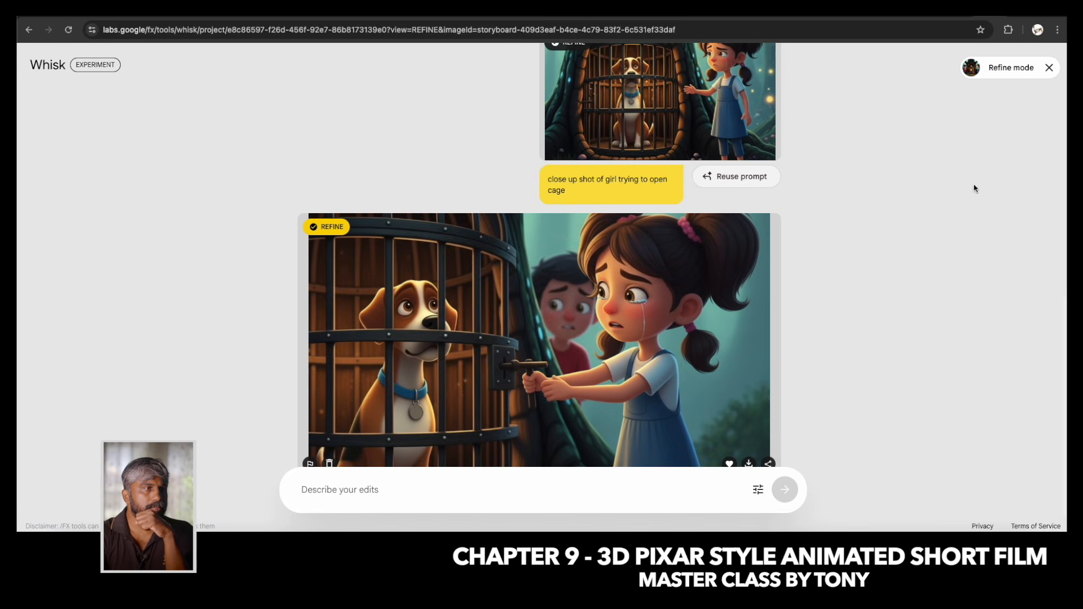
left_click(1048, 67)
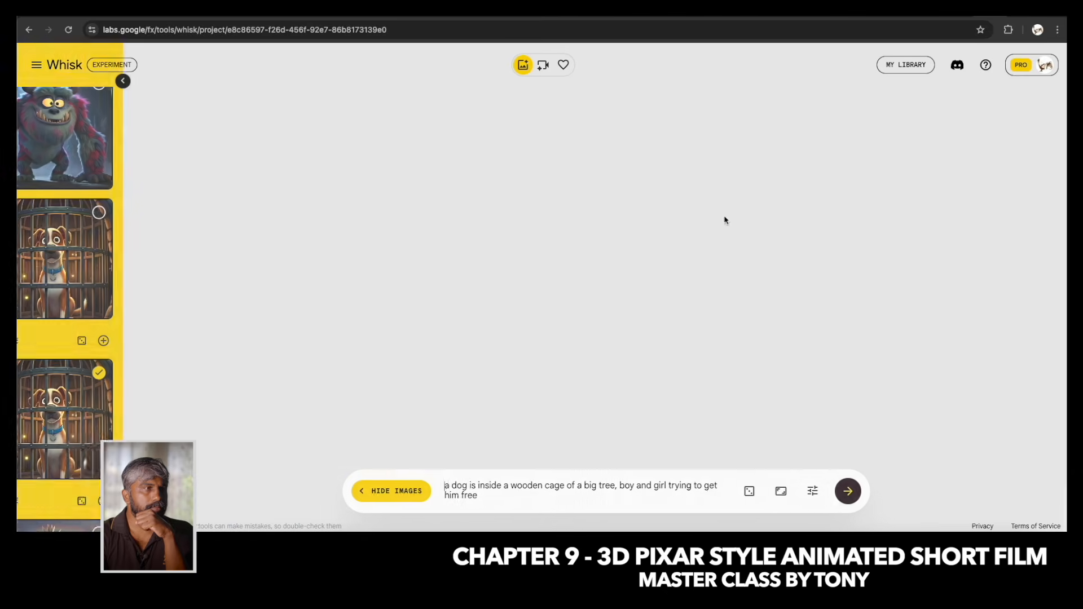
scroll(631, 321, "down", 10)
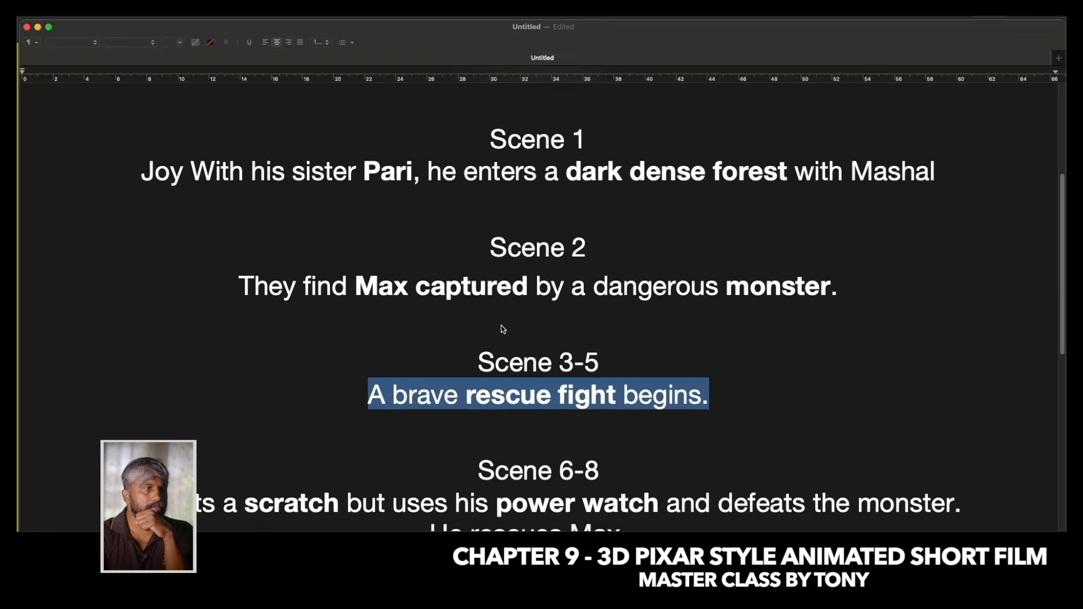
Check the scene descriptions in the TextEdit script, then return to Whisk in Chrome.
scroll(501, 339, "down", 2)
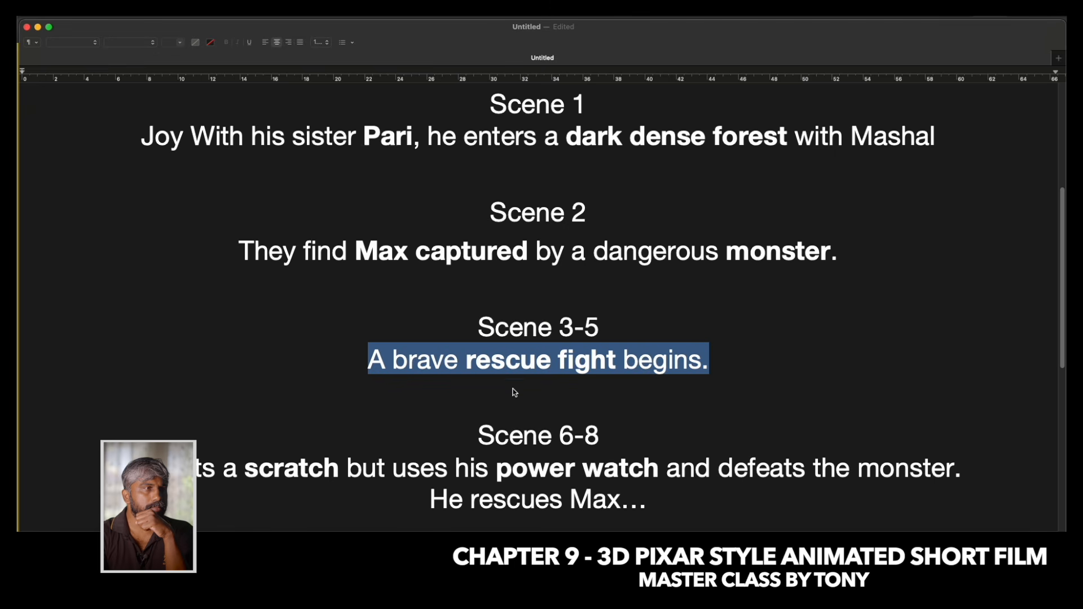
scroll(510, 388, "down", 1)
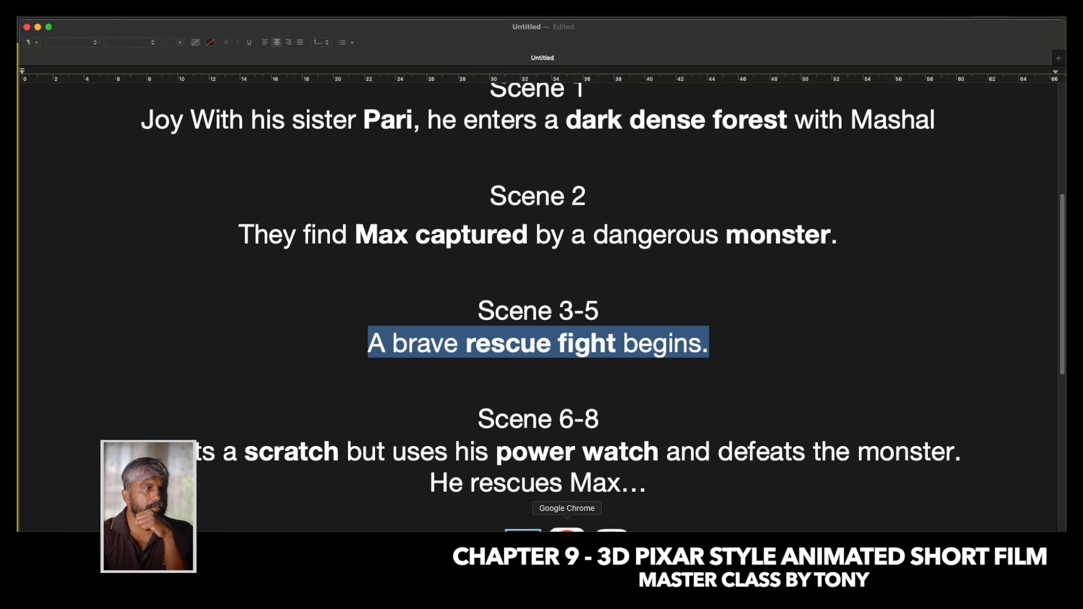
left_click(539, 529)
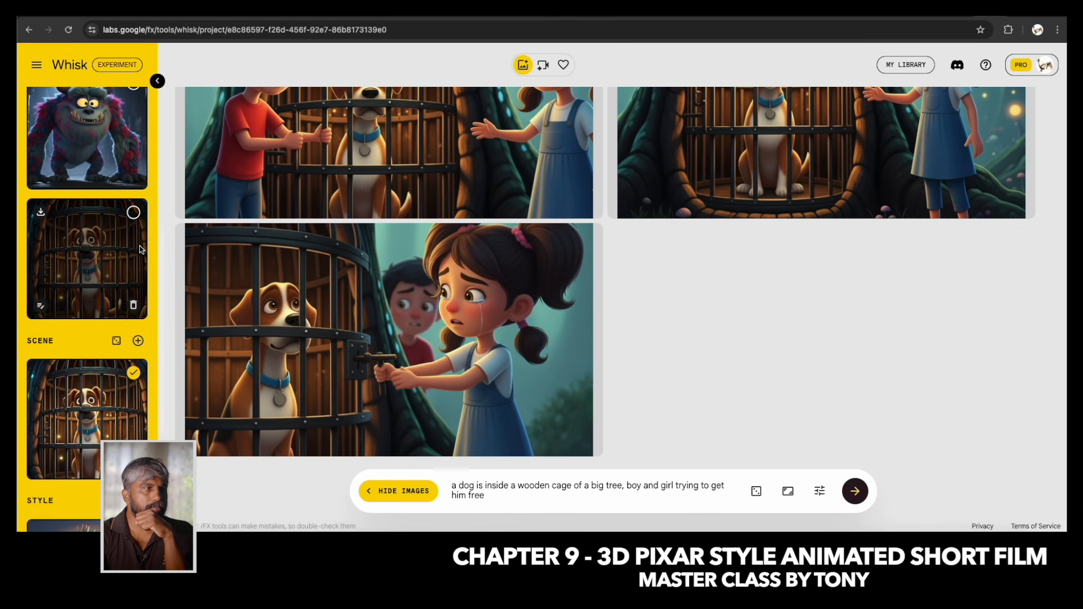
Replace the prompt with "a boy and a girl looking front screaming".
scroll(136, 252, "up", 1)
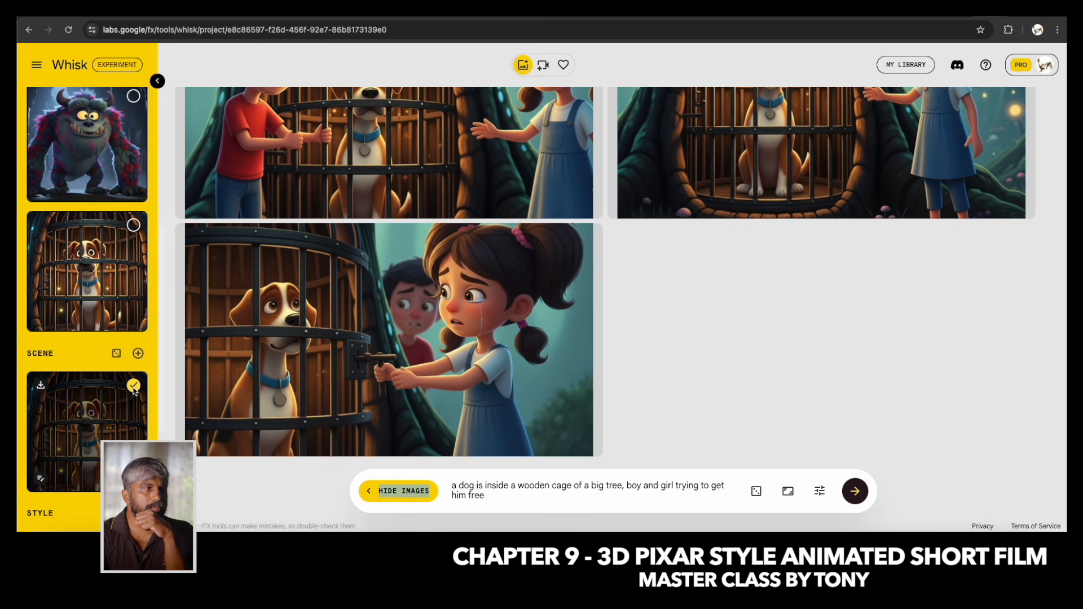
scroll(100, 242, "up", 5)
scroll(100, 248, "up", 4)
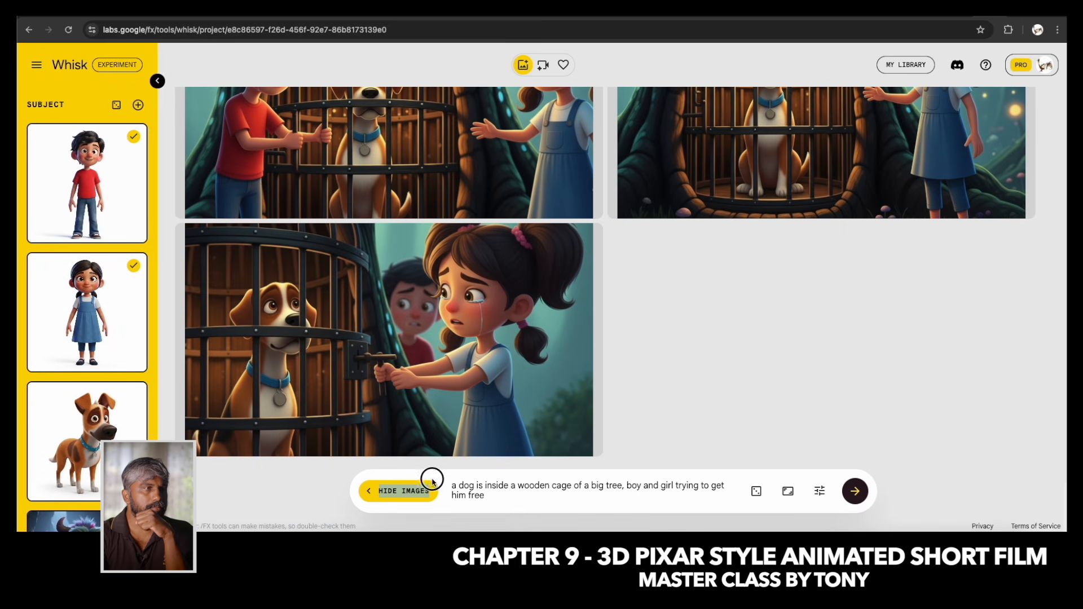
left_click_drag(450, 486, 496, 507)
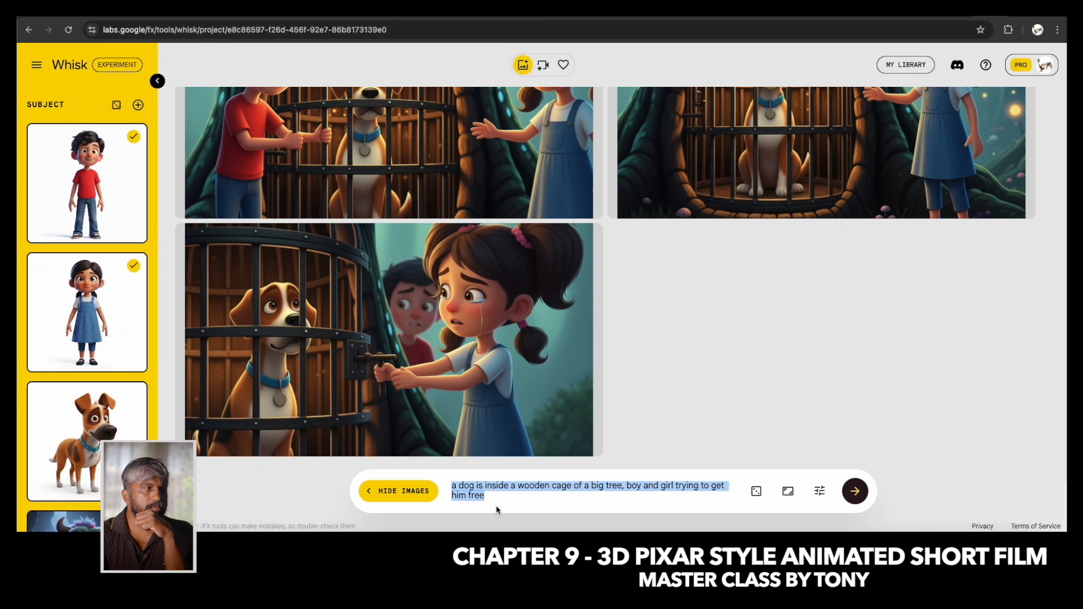
type("a boy and a g")
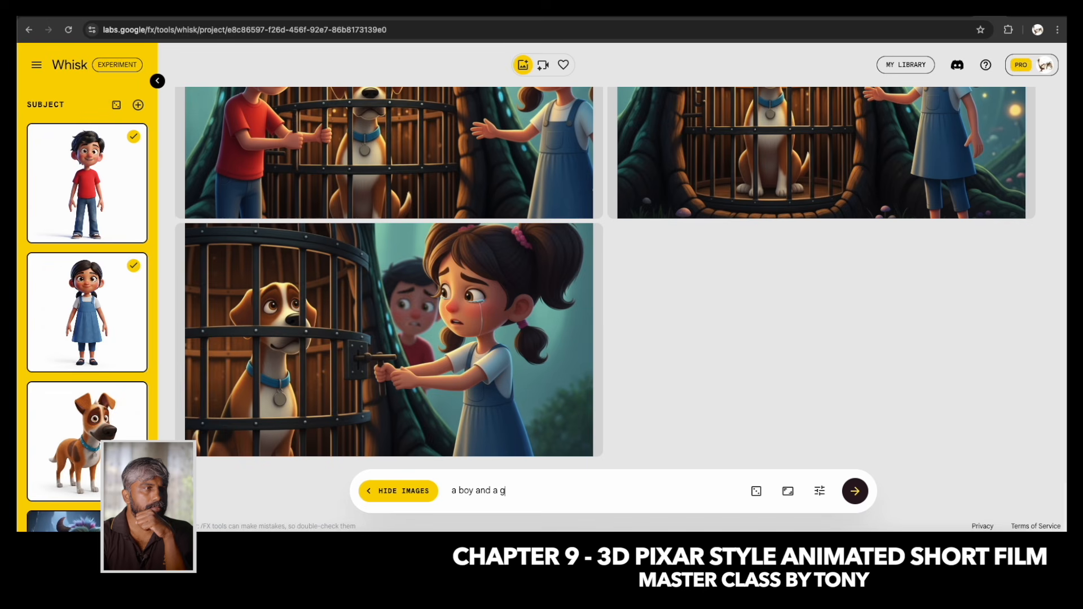
type("irl looking from")
key("BackSpace")
key("BackSpace")
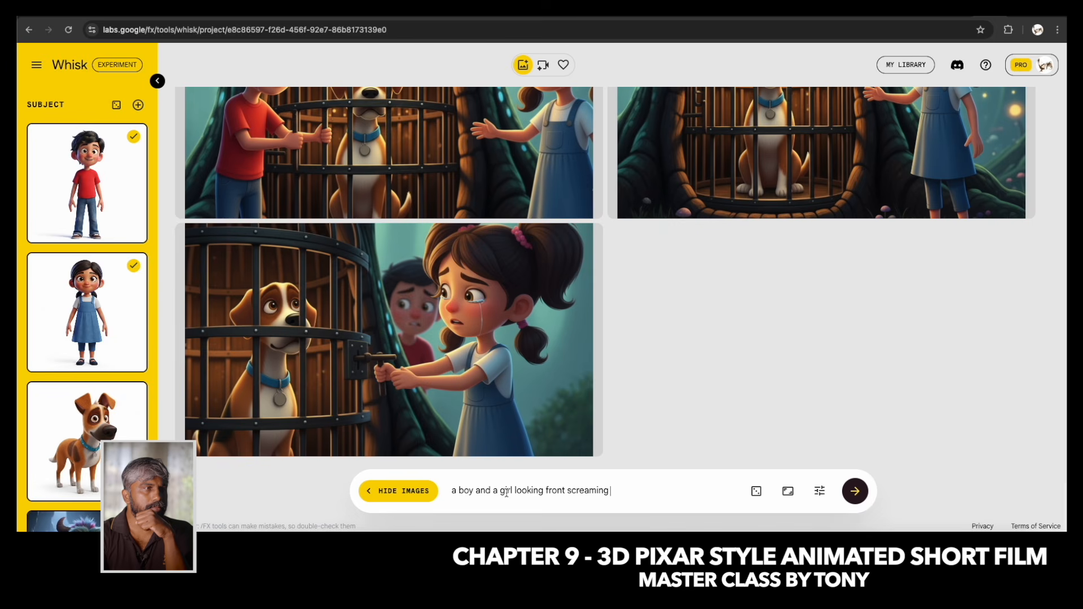
Add the monster as a subject, deselect the caged-dog scene reference and generate the screaming images.
scroll(122, 377, "down", 3)
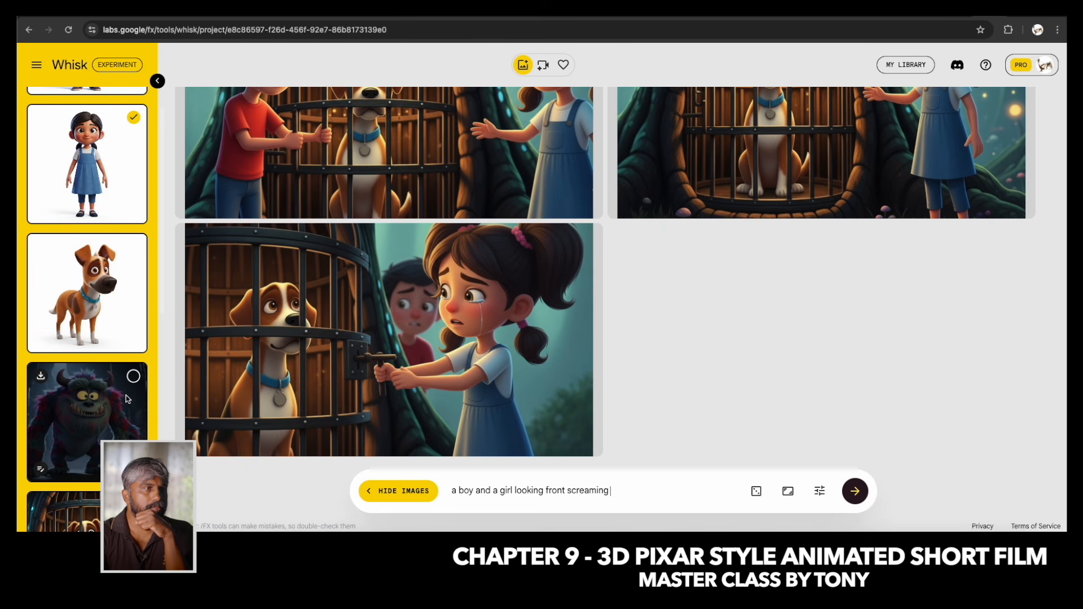
left_click(133, 376)
scroll(50, 427, "down", 1)
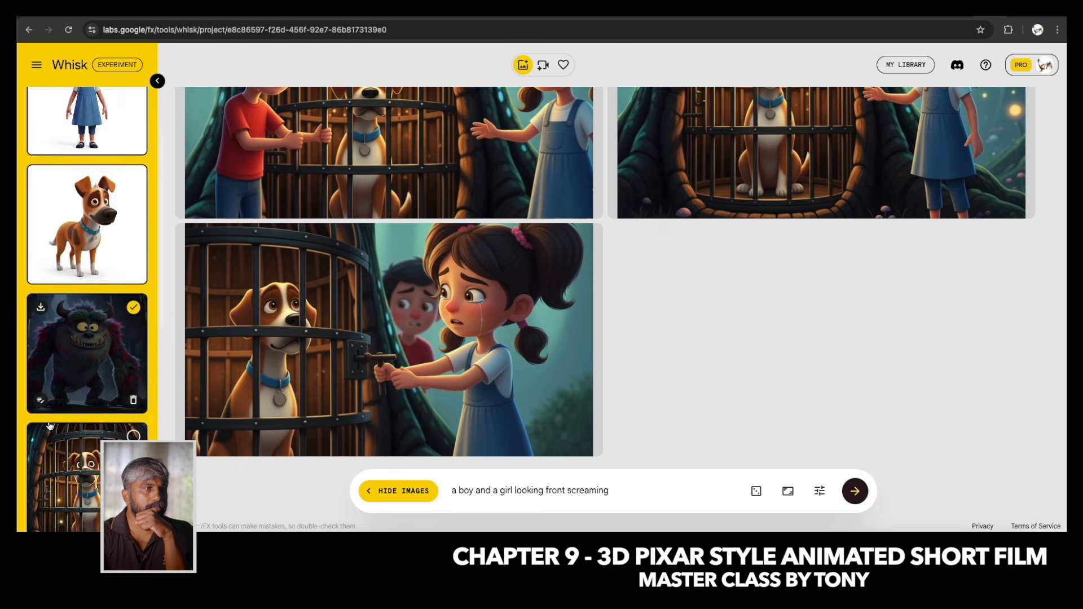
scroll(50, 427, "down", 5)
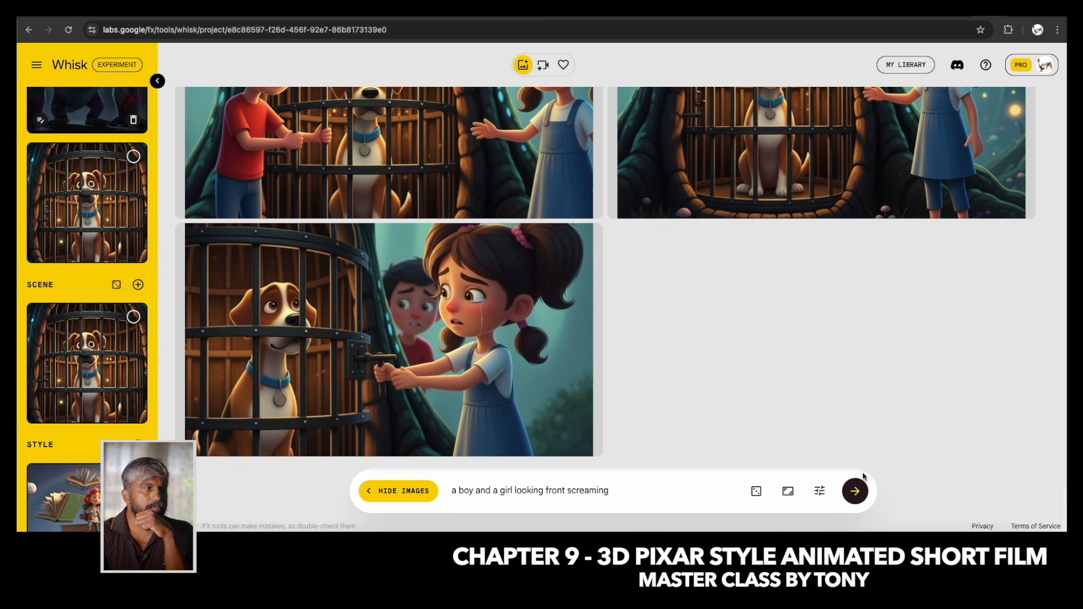
left_click(133, 316)
scroll(124, 302, "up", 8)
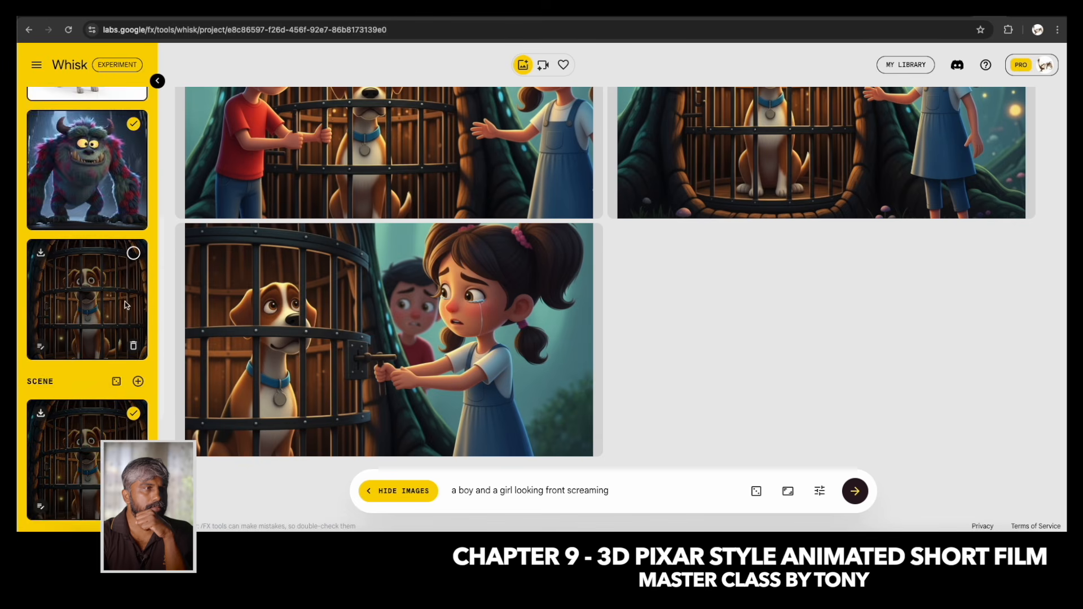
scroll(137, 368, "down", 4)
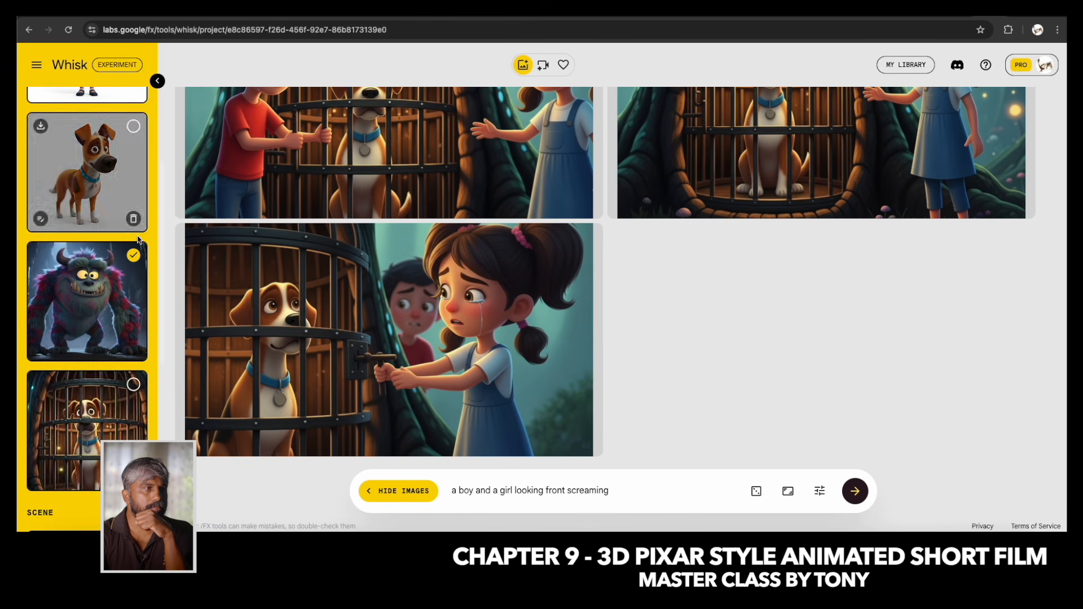
scroll(131, 386, "down", 6)
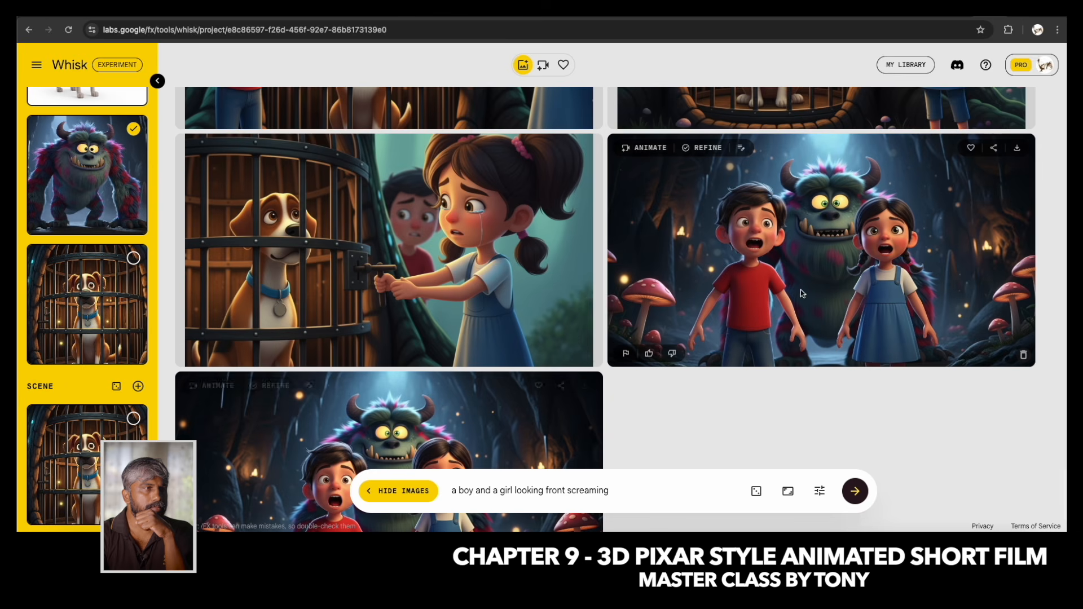
Compare the two screaming images and favourite the first one with the monster behind the children.
scroll(646, 328, "down", 3)
scroll(645, 328, "up", 3)
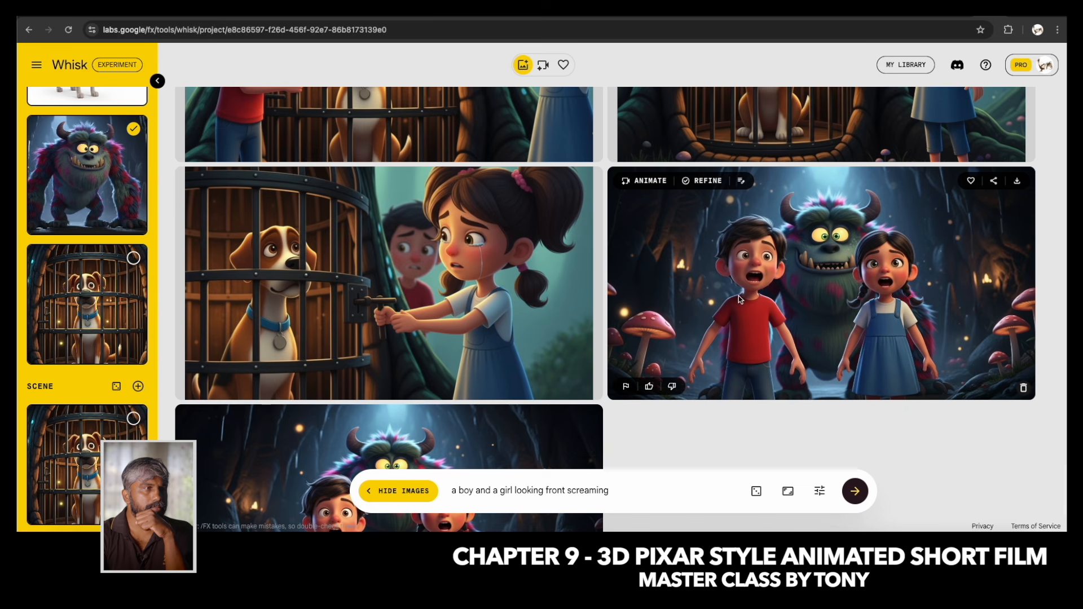
left_click(971, 181)
Review the earlier monster and cage scenes in the gallery to check which shots are already covered.
scroll(690, 354, "up", 5)
scroll(690, 354, "up", 10)
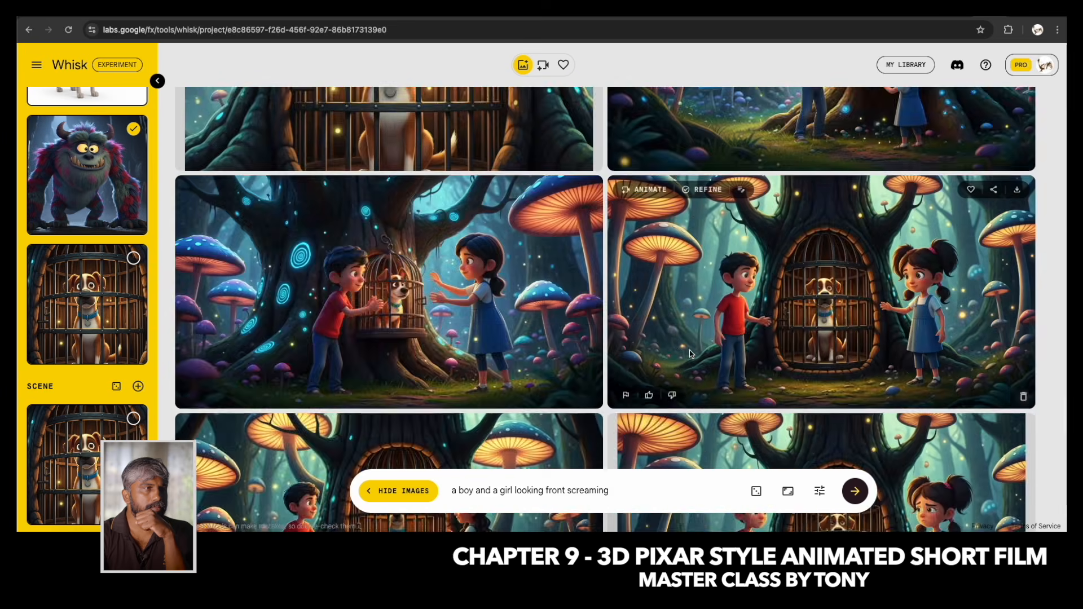
scroll(690, 354, "up", 4)
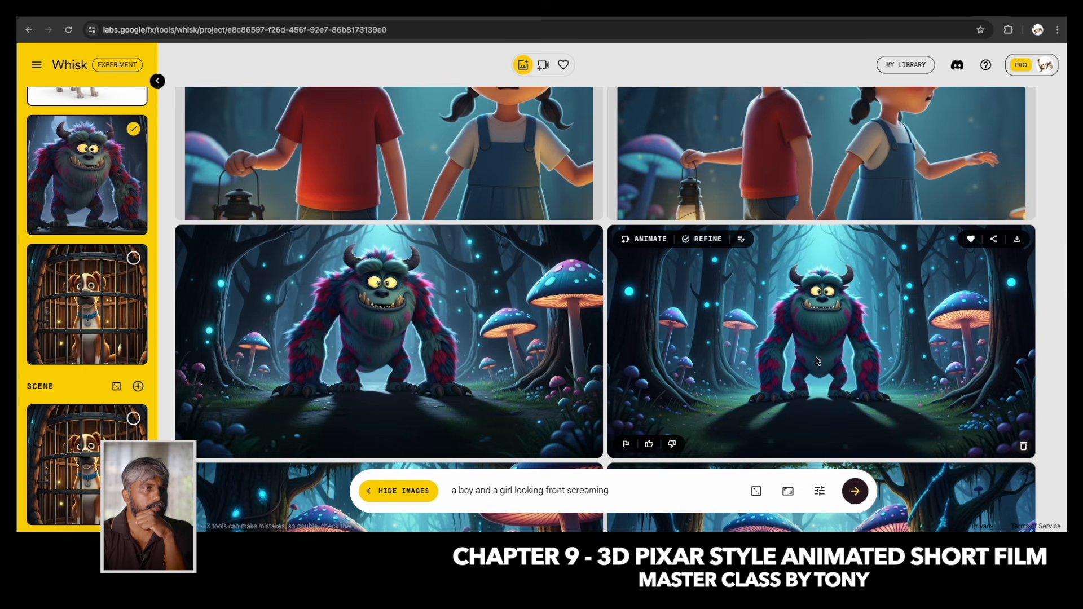
scroll(817, 361, "down", 15)
scroll(809, 362, "up", 10)
scroll(808, 359, "down", 10)
scroll(807, 359, "up", 5)
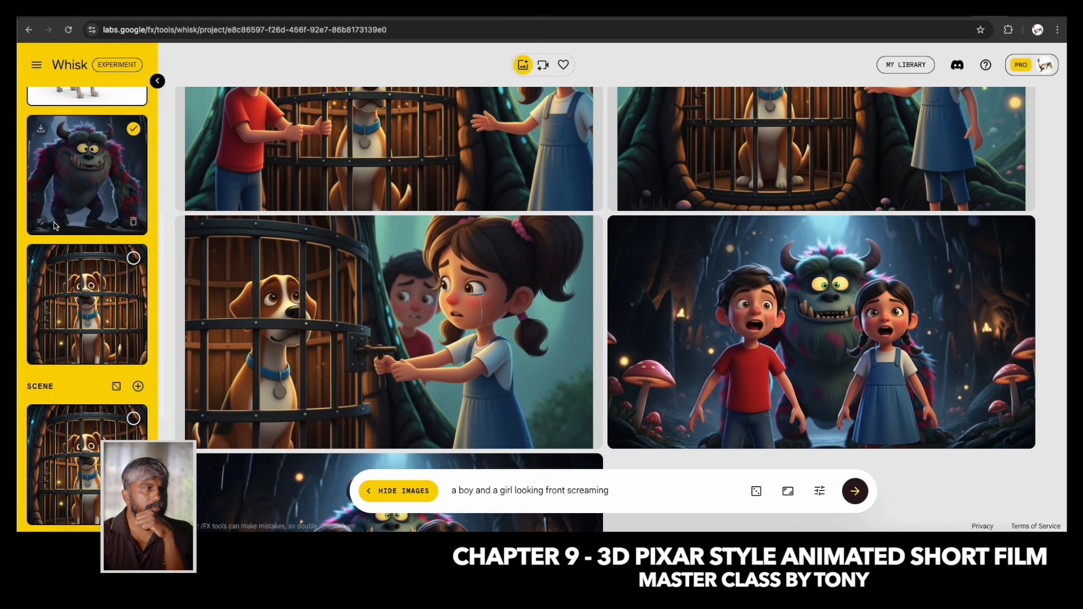
Keep only the monster as subject and generate images with the prompt "a monster is giving bad expression like a villain".
scroll(88, 225, "up", 5)
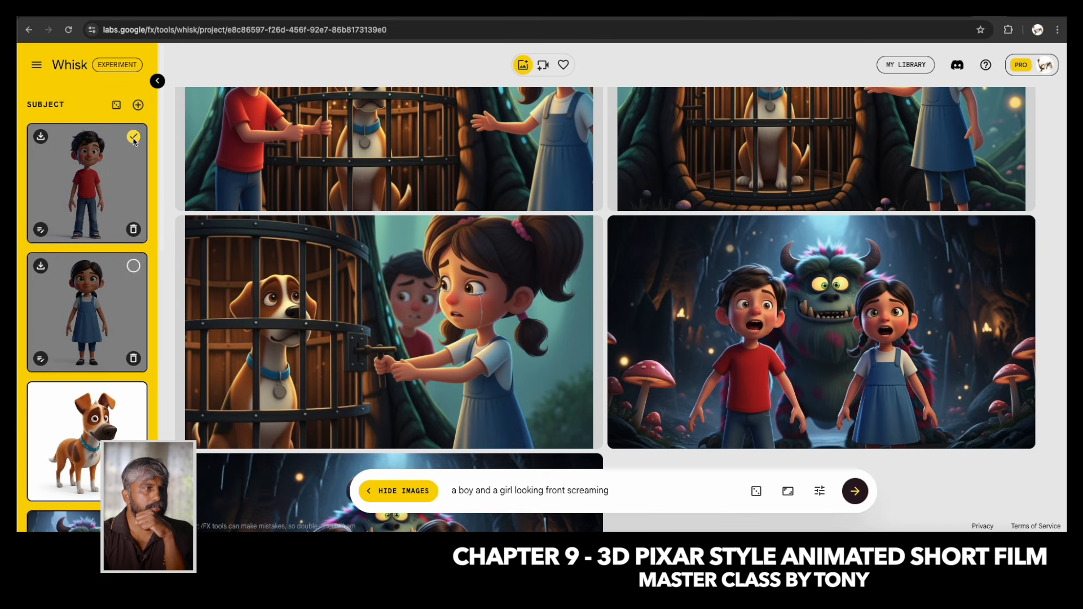
scroll(141, 316, "down", 3)
left_click_drag(616, 495, 447, 491)
type("a monster is")
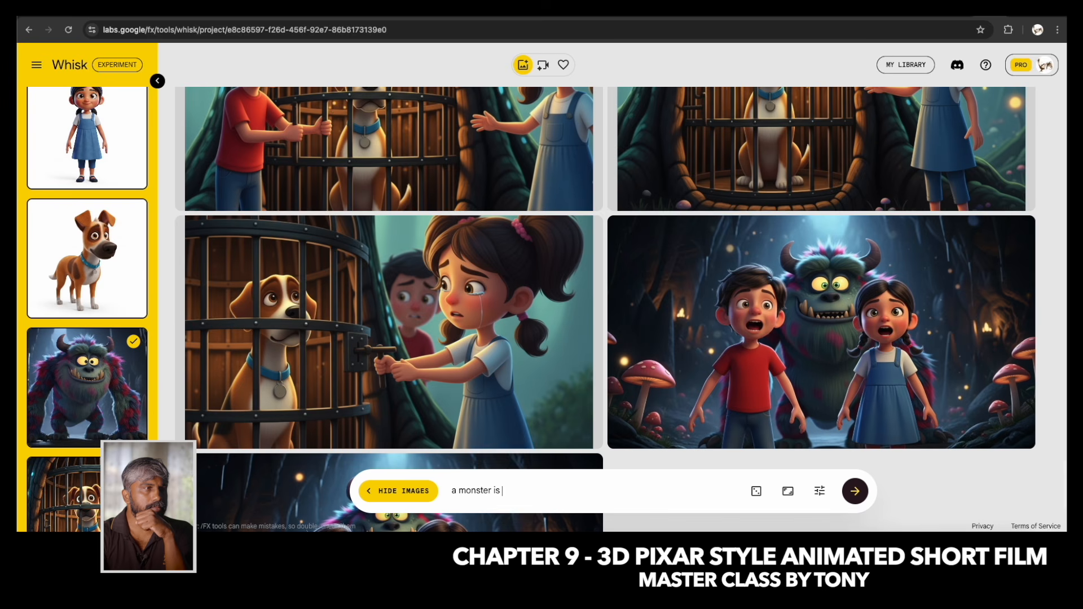
type(" giving bad expression like a villain")
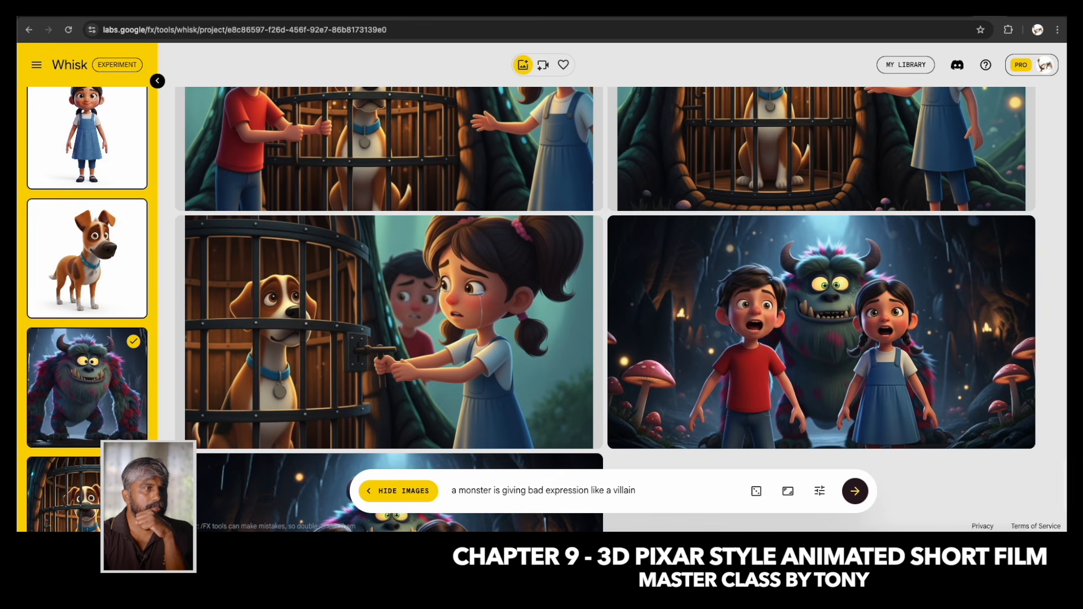
key("Return")
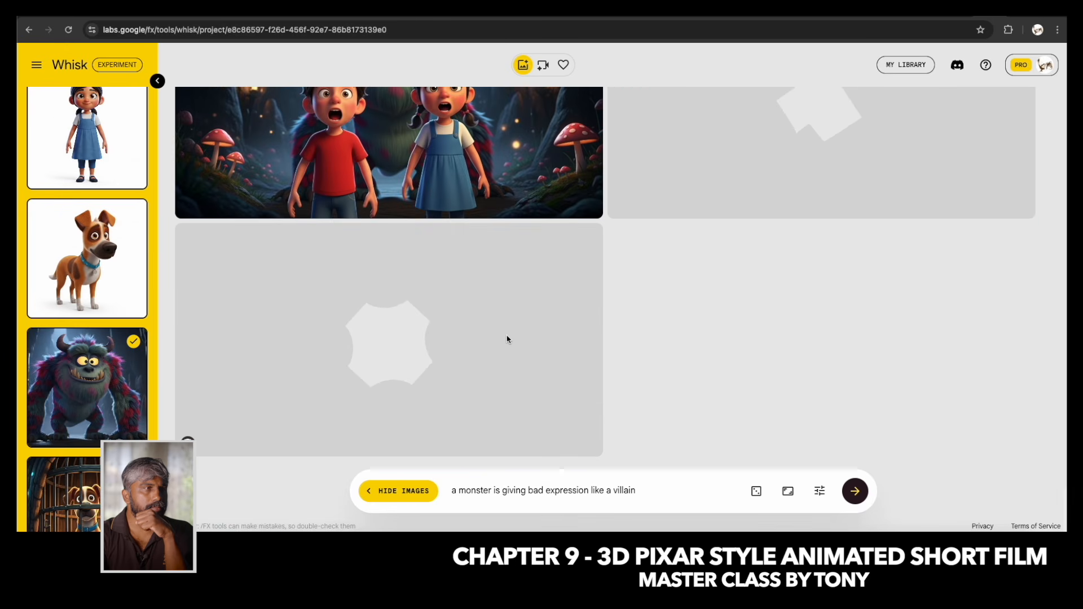
Compare the new villain-expression monster images and favourite the first one, showing its full body in the dark cave.
scroll(508, 340, "down", 2)
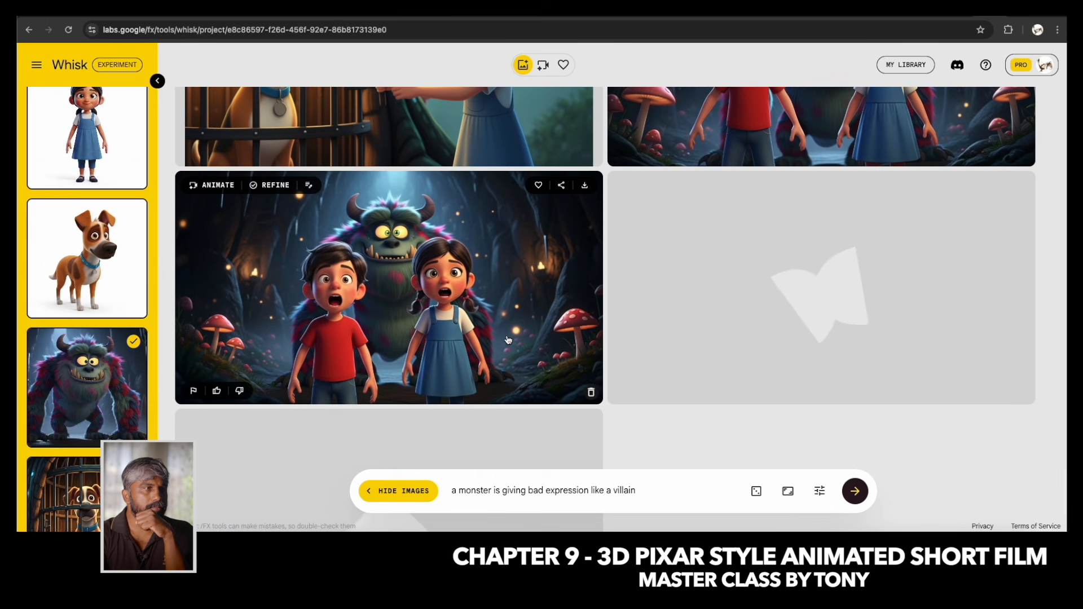
scroll(508, 340, "down", 2)
scroll(507, 339, "down", 2)
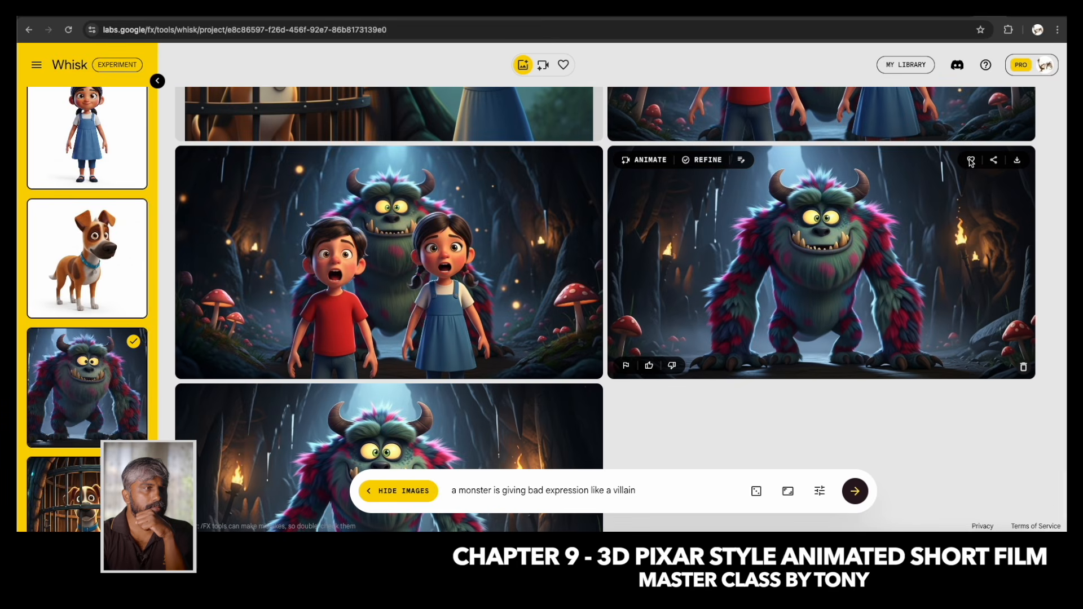
left_click(971, 161)
scroll(65, 232, "up", 3)
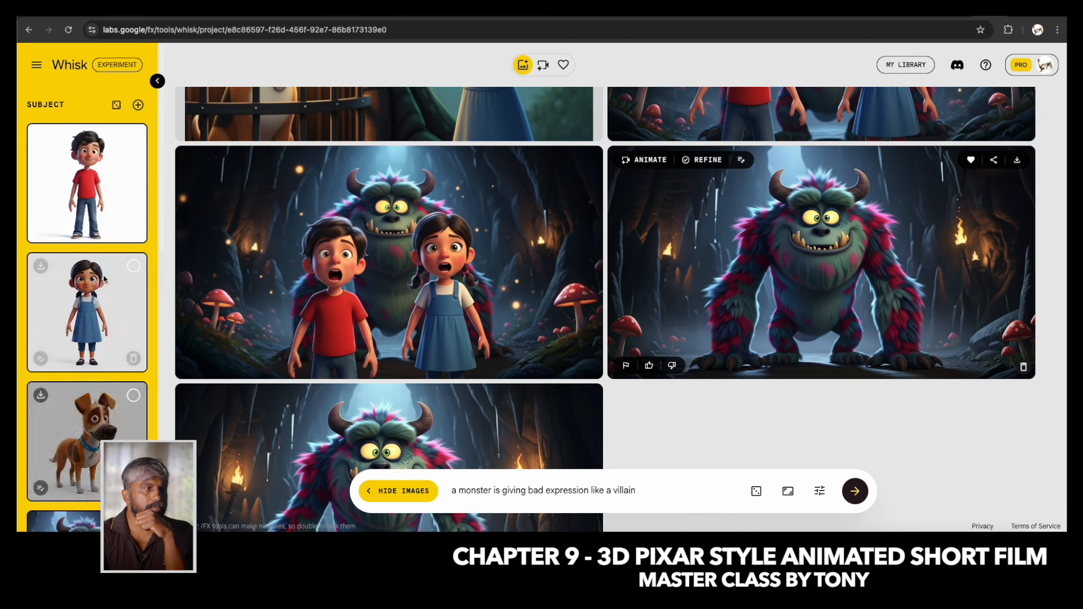
Set the boy, the girl and the caged dog as subjects and exclude the monster.
left_click(134, 137)
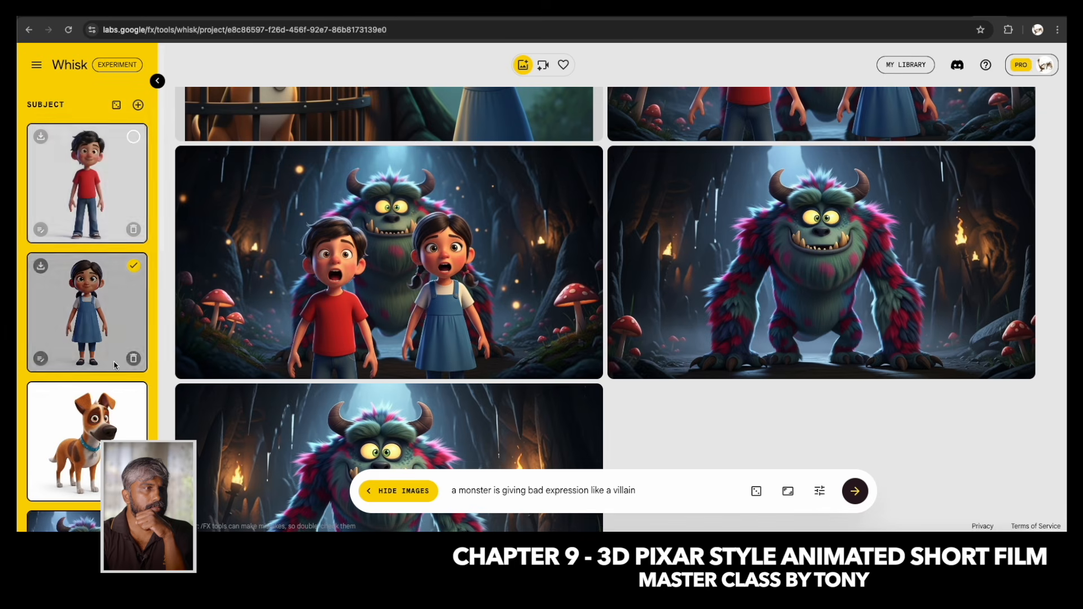
scroll(110, 364, "down", 5)
left_click(133, 296)
left_click(133, 167)
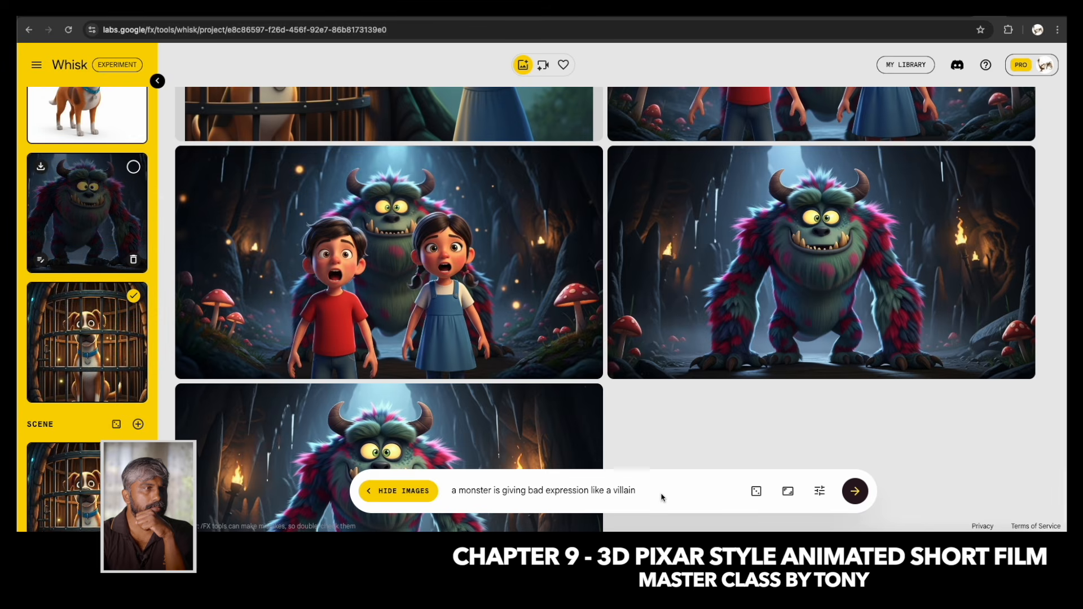
Generate images with the prompt "a boy and a girl standing, behind a dog in cage, both boy and girl in a fighting position".
left_click_drag(663, 498, 431, 489)
type("a boy an")
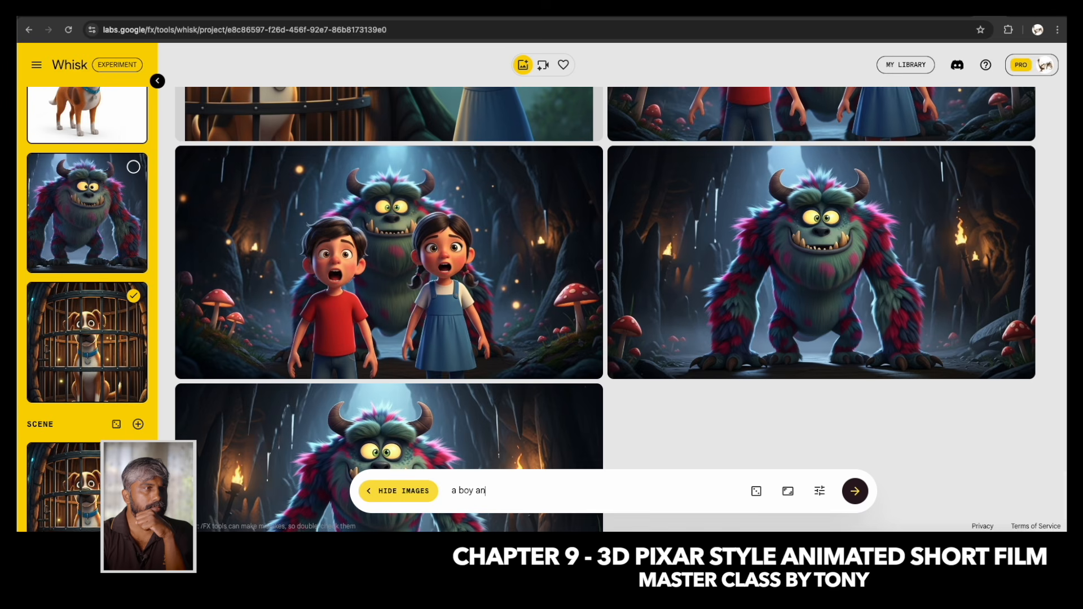
type("d a girl standing, behind a dog in cage, both boy and girl")
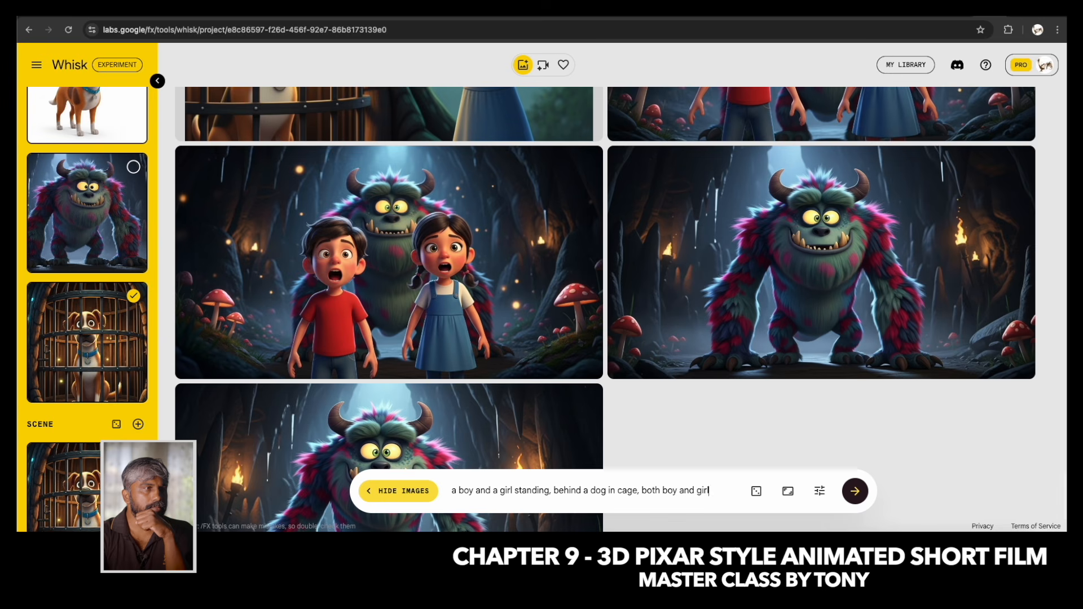
type("fight")
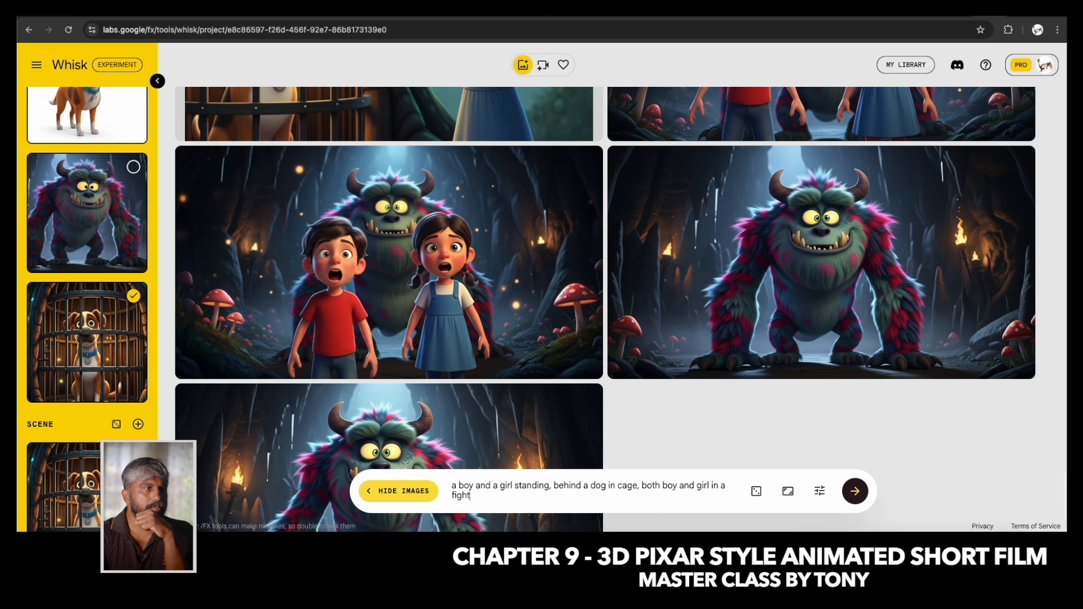
type("ing position")
key("Return")
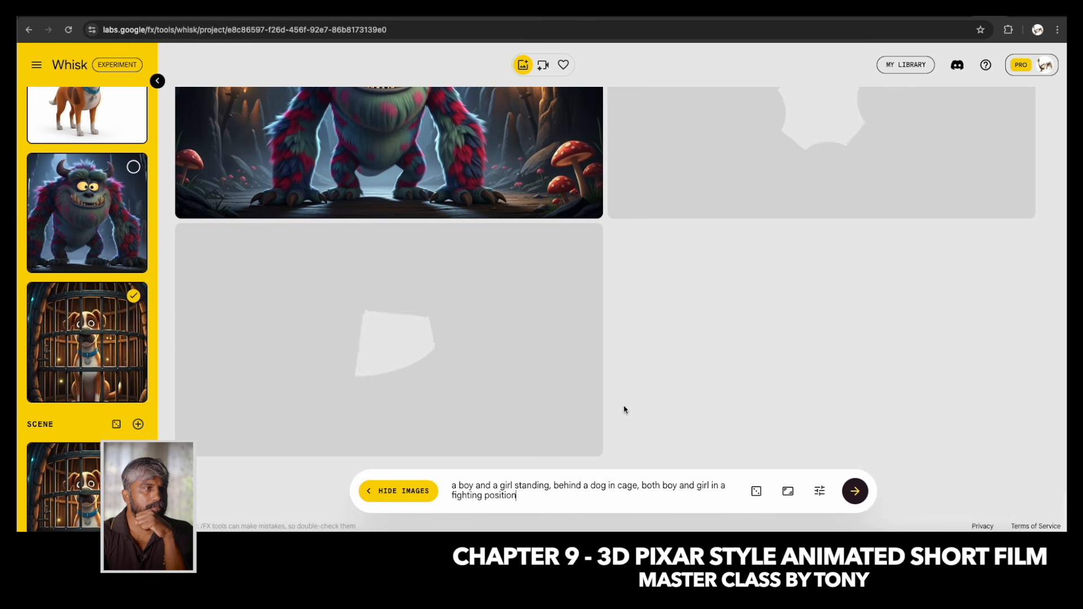
Compare the two new fighting-position images of the children in front of the caged dog.
scroll(639, 393, "up", 2)
scroll(640, 393, "up", 1)
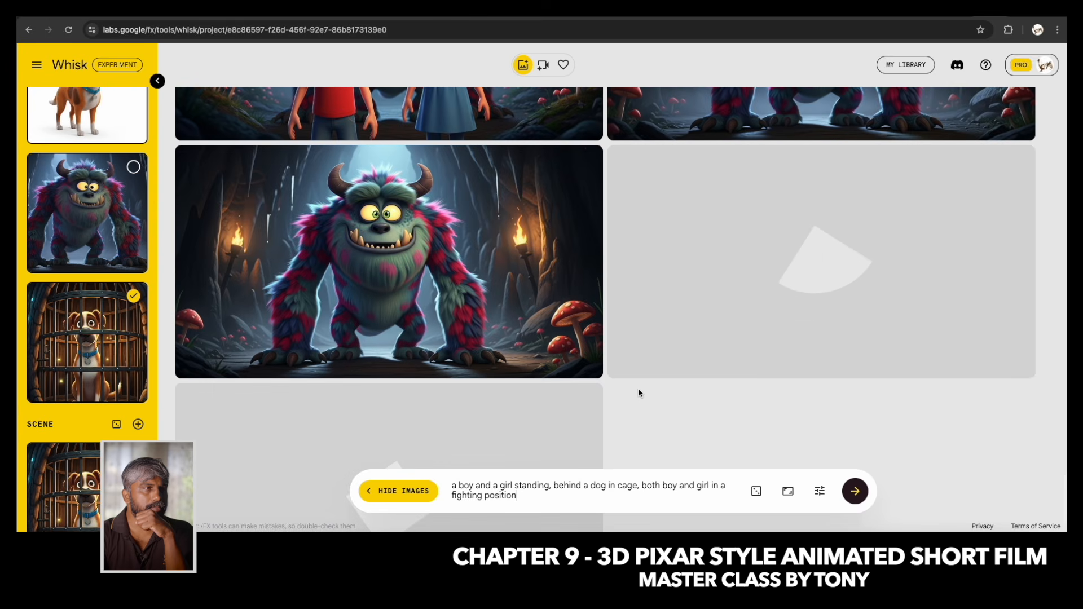
scroll(640, 393, "down", 1)
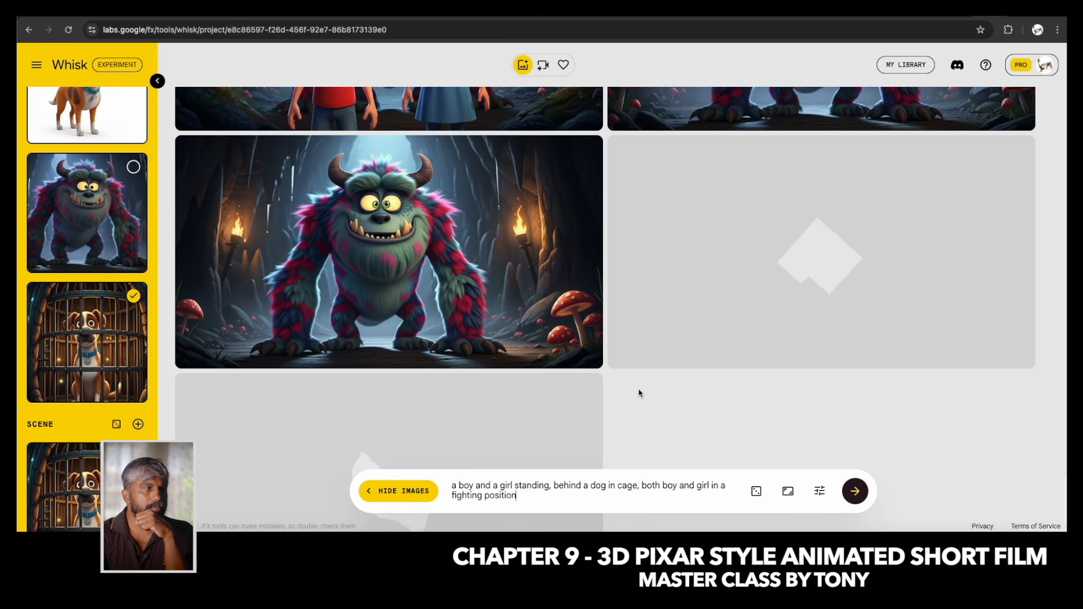
scroll(640, 393, "down", 1)
scroll(640, 394, "down", 1)
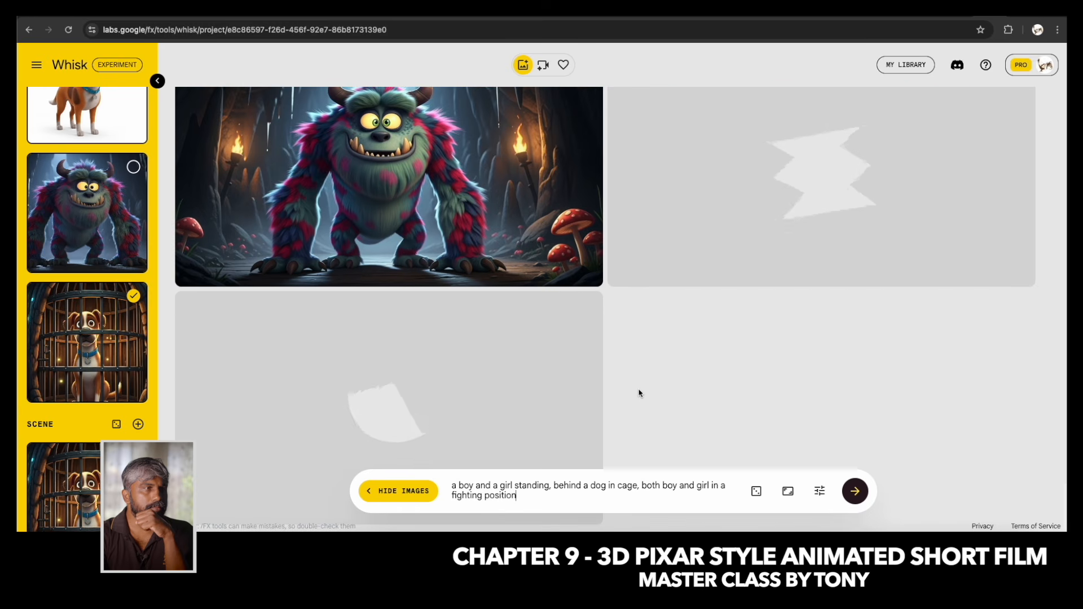
scroll(640, 393, "up", 3)
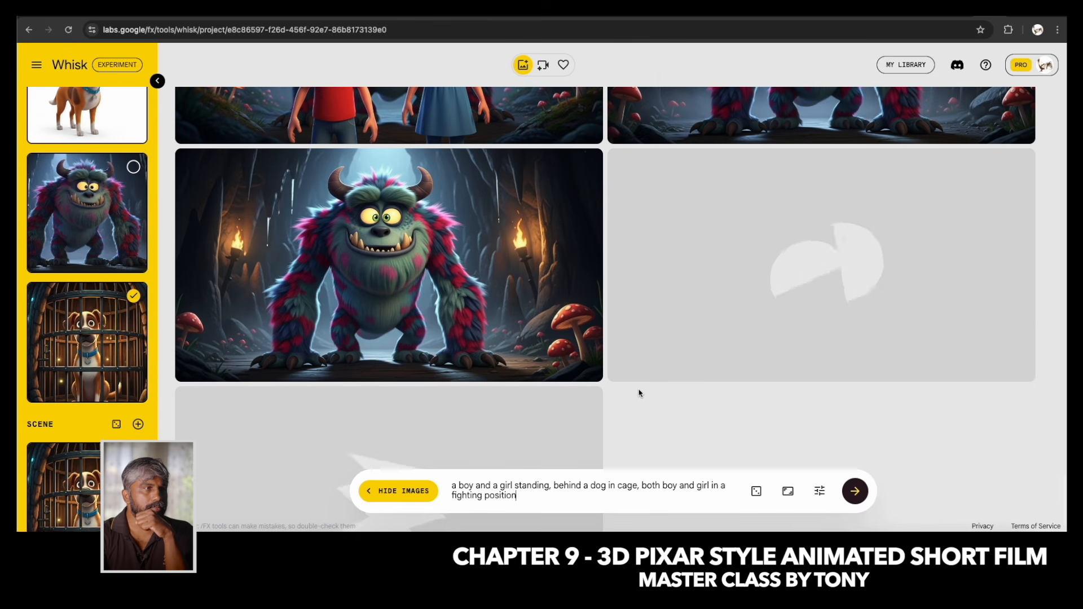
scroll(640, 393, "down", 3)
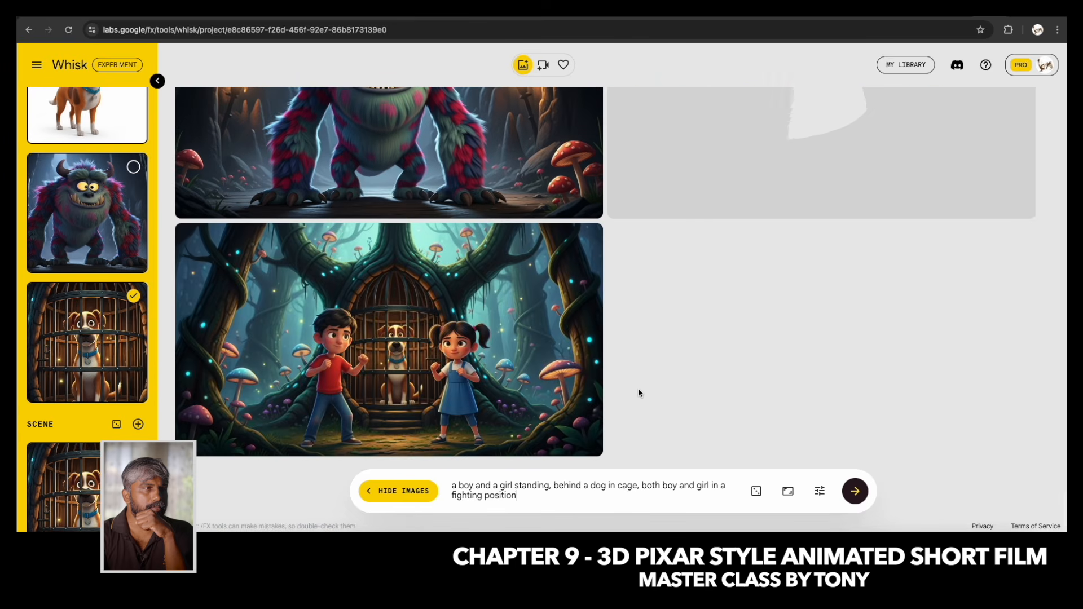
mouse_move(518, 320)
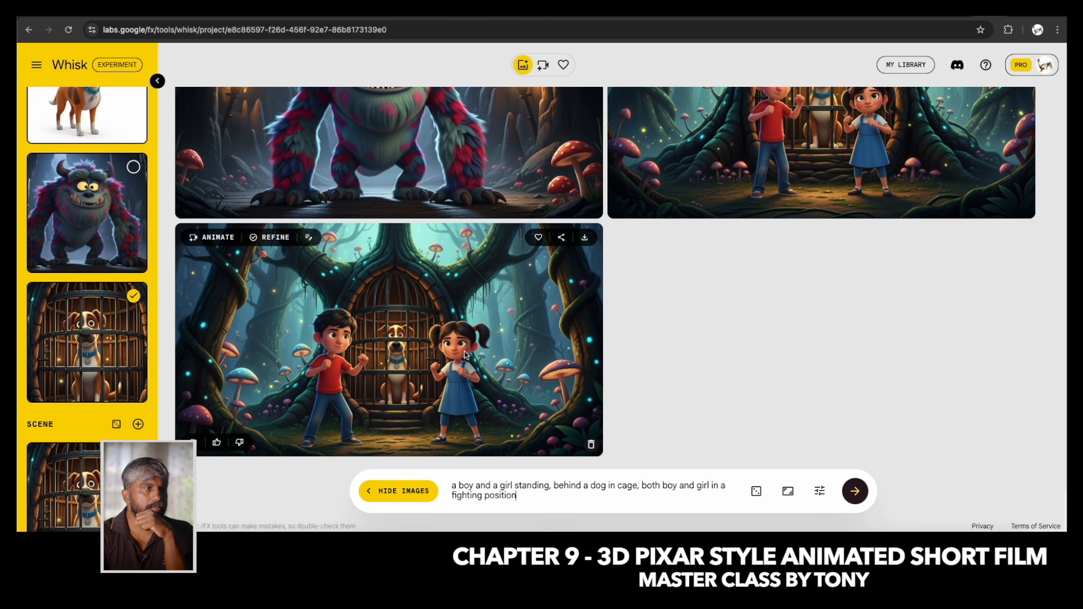
scroll(739, 319, "up", 3)
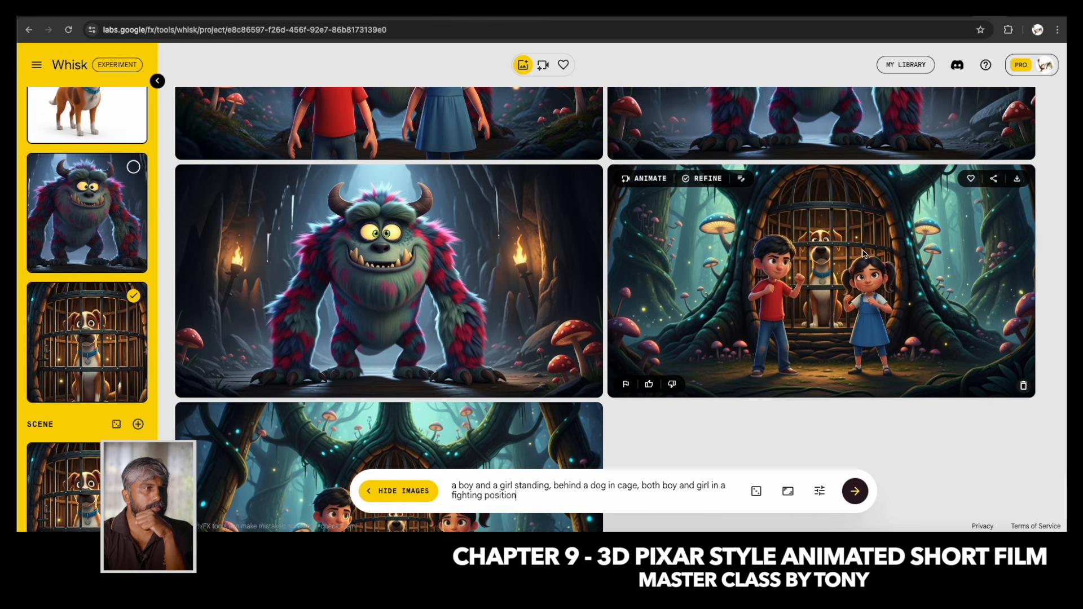
scroll(705, 367, "down", 3)
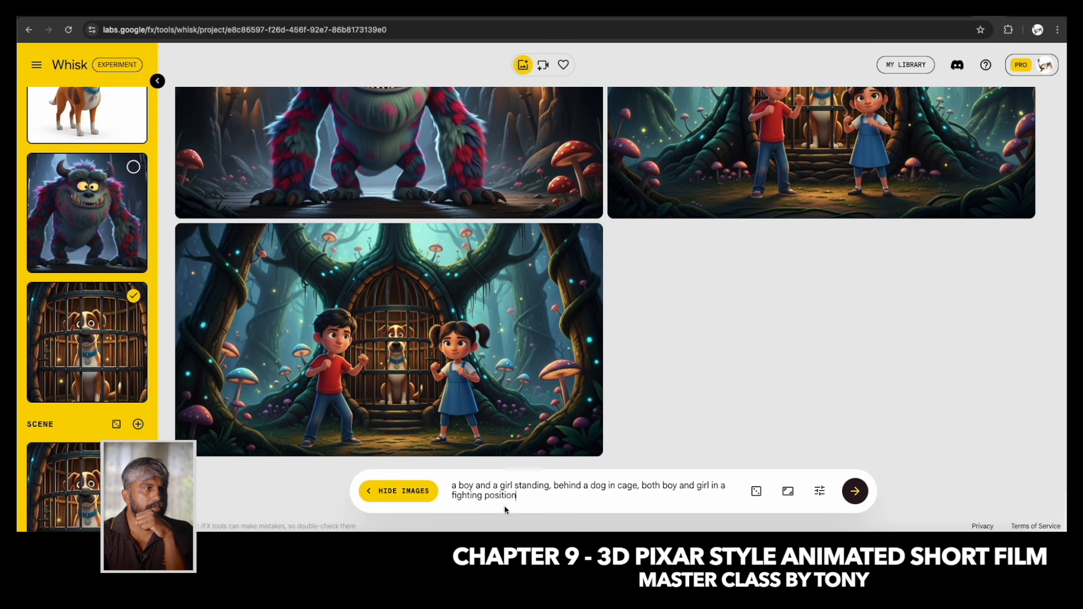
Replace "fighting position" in the prompt with "firm pose to fight with monster" and generate new images.
left_click_drag(527, 496, 449, 497)
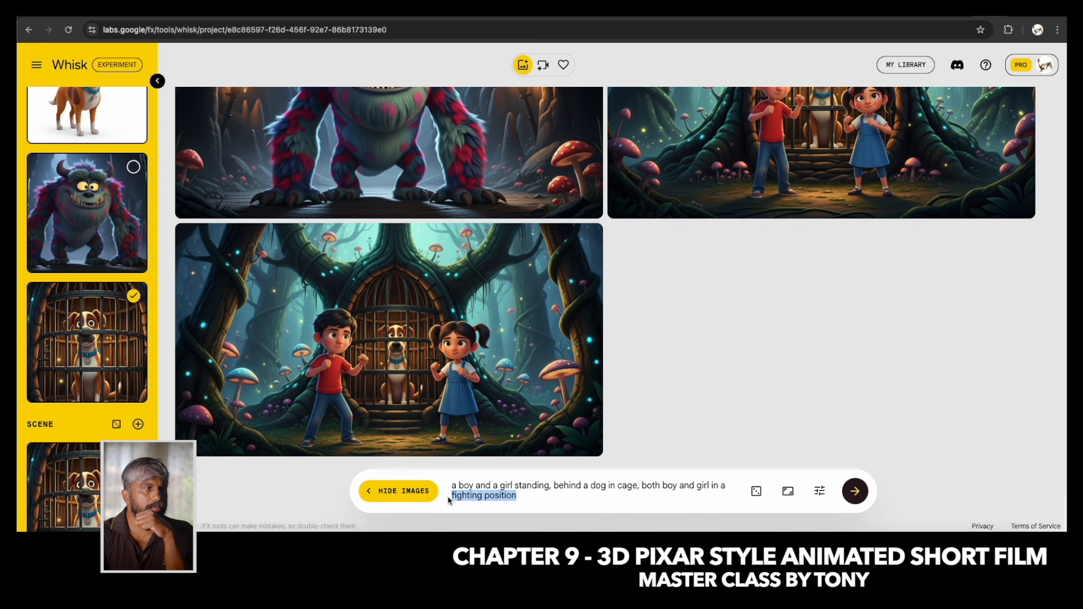
type("firm pose to")
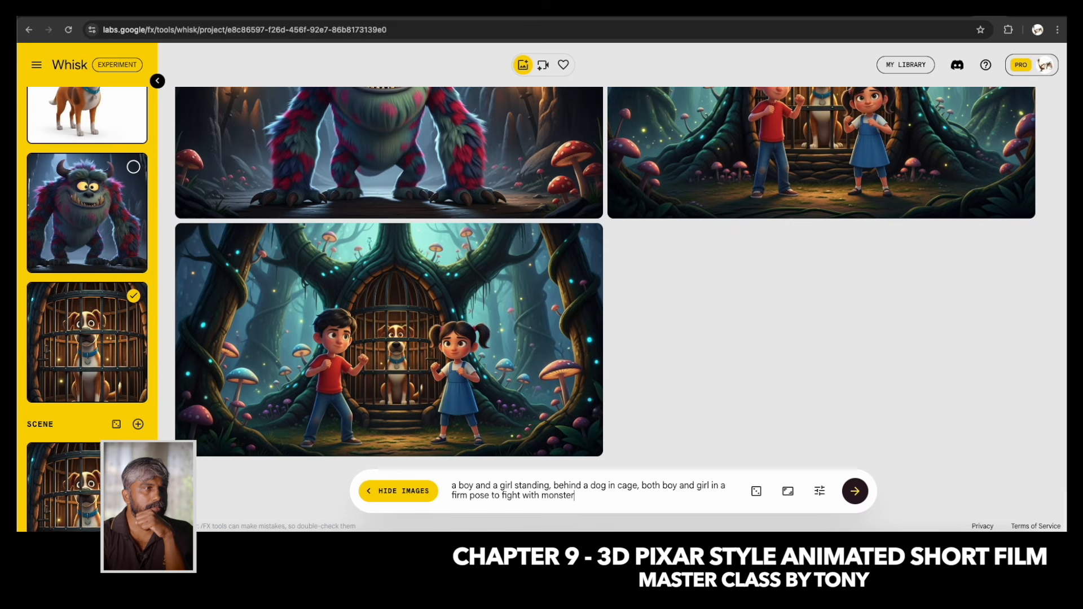
key("Return")
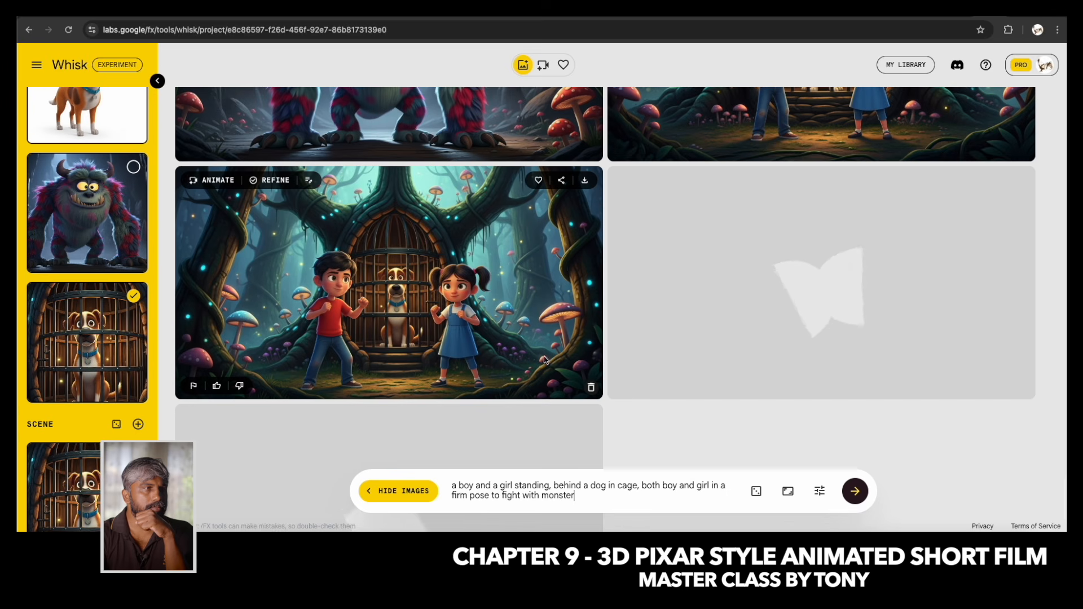
Compare the new firm-pose images with the earlier fighting-position image of the children at the tree cage.
scroll(622, 294, "down", 3)
scroll(622, 295, "up", 1)
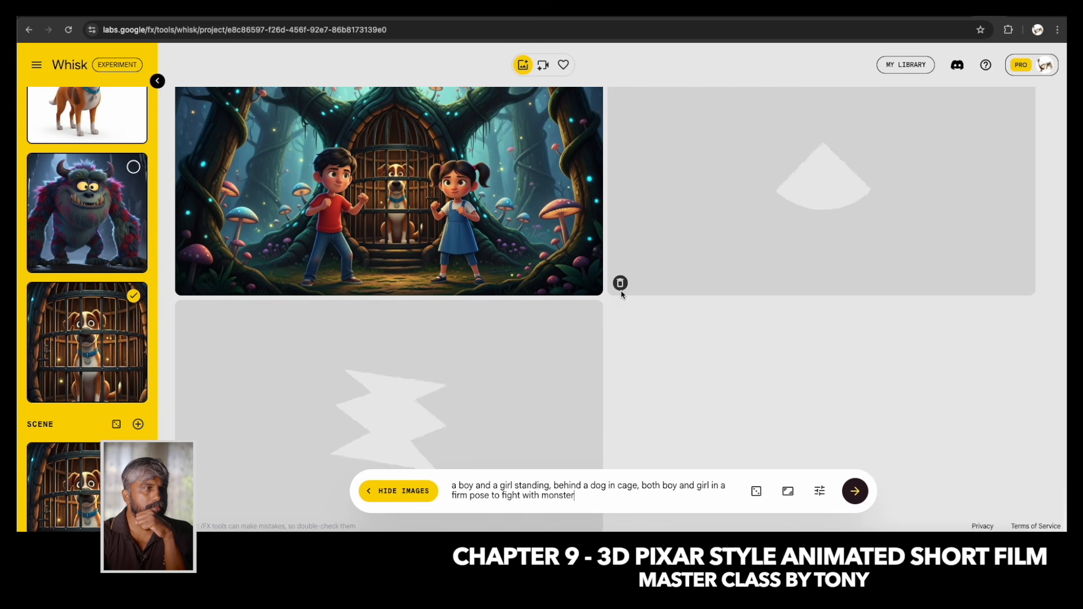
mouse_move(600, 284)
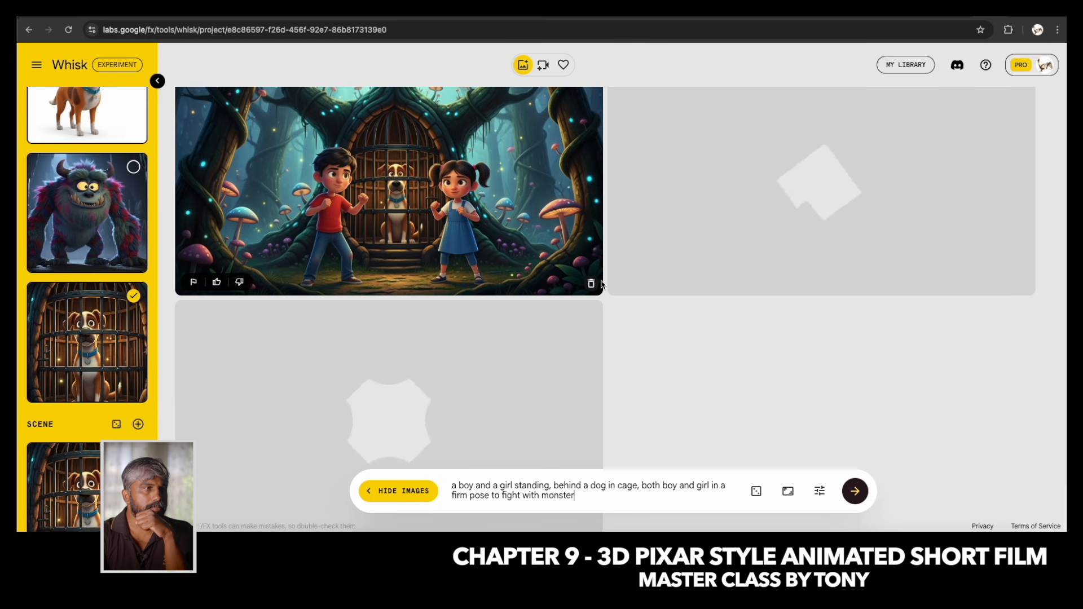
scroll(601, 284, "down", 1)
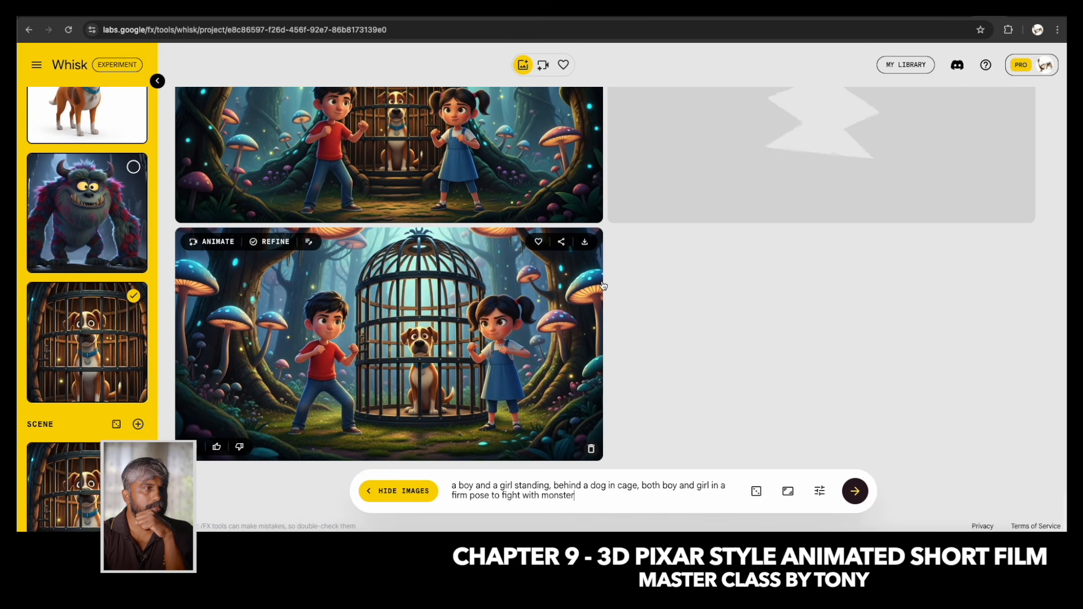
scroll(603, 285, "up", 1)
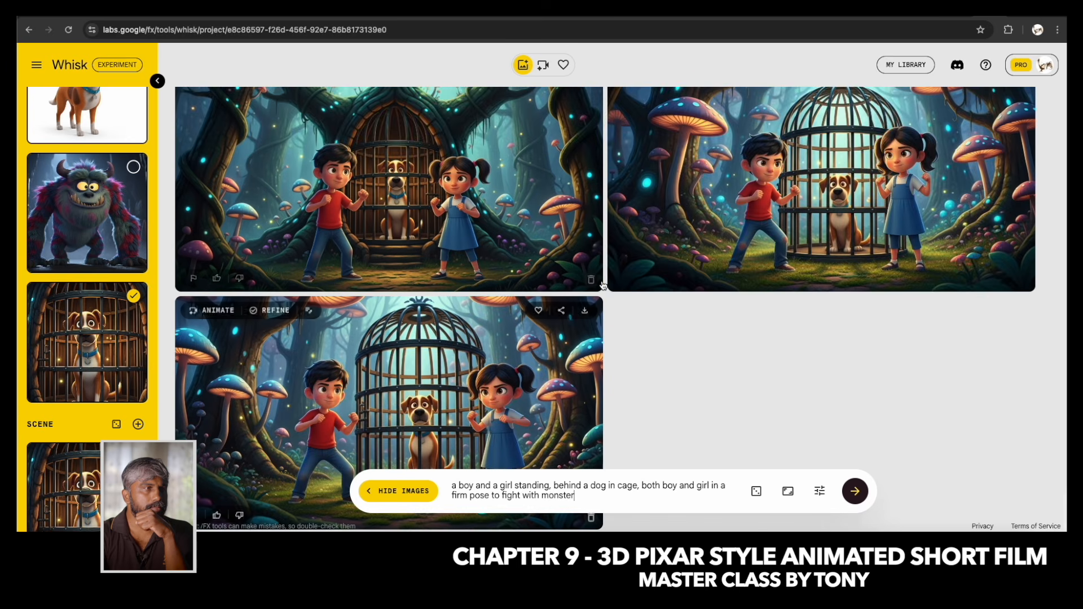
scroll(603, 285, "up", 1)
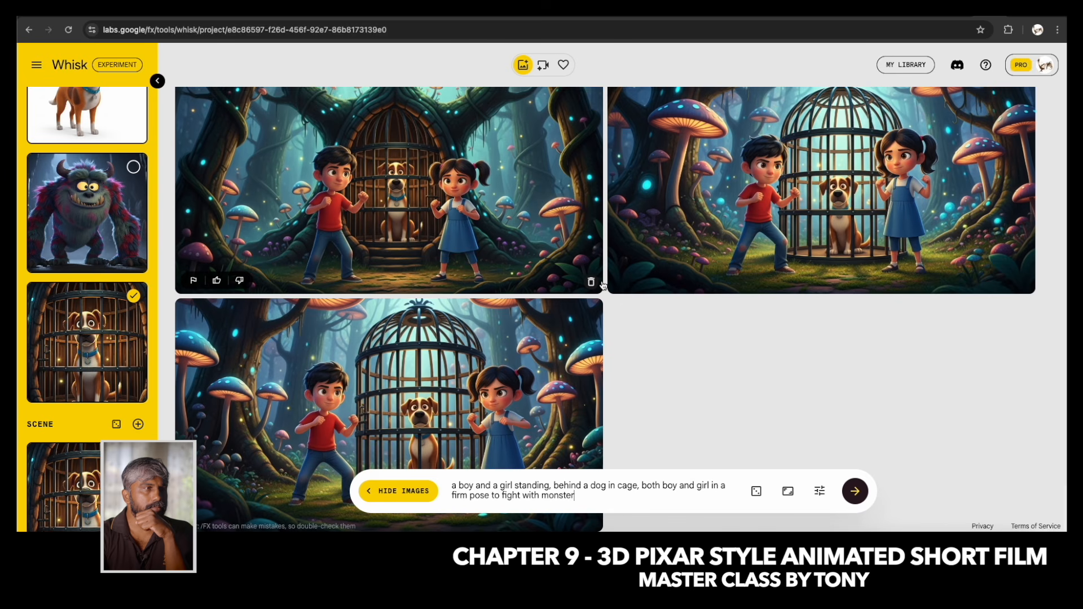
scroll(603, 286, "up", 1)
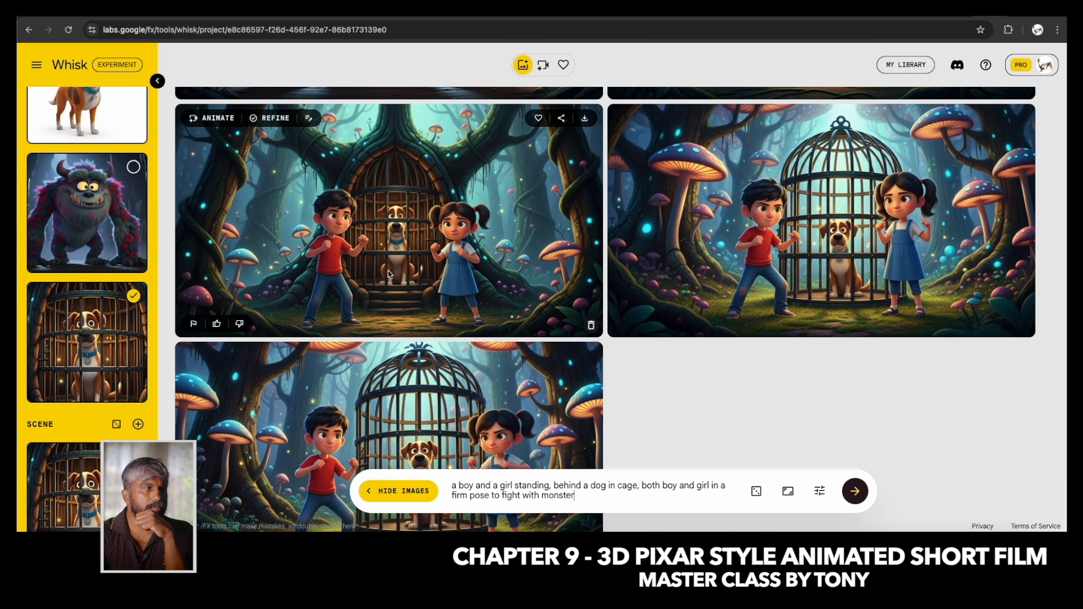
Refine the second fighting-position image with the edit "both of them looking at camera" and favourite the refined version.
left_click(270, 119)
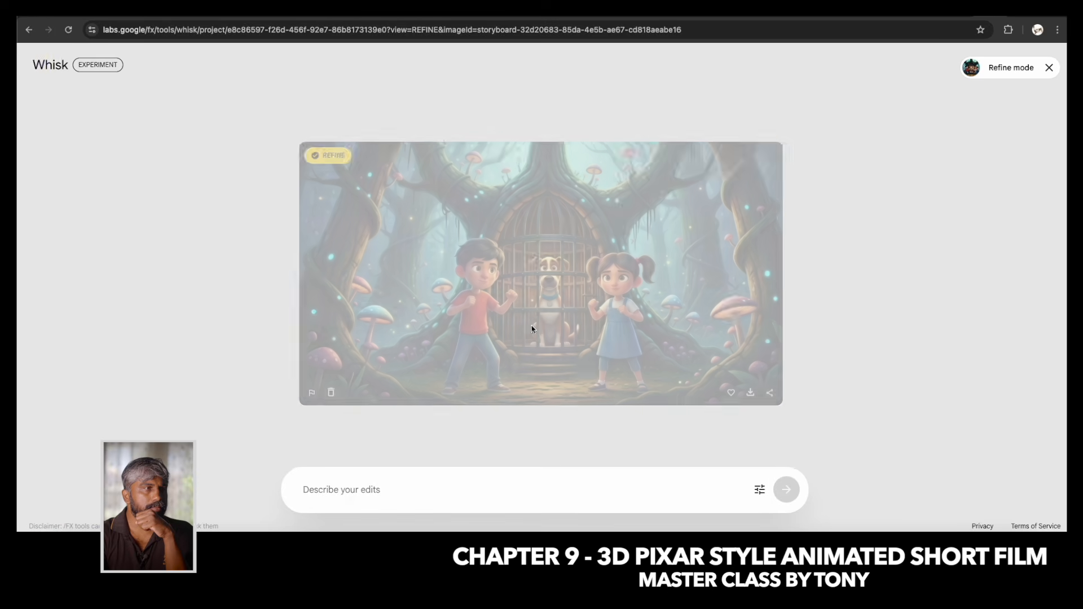
left_click(341, 492)
type("b")
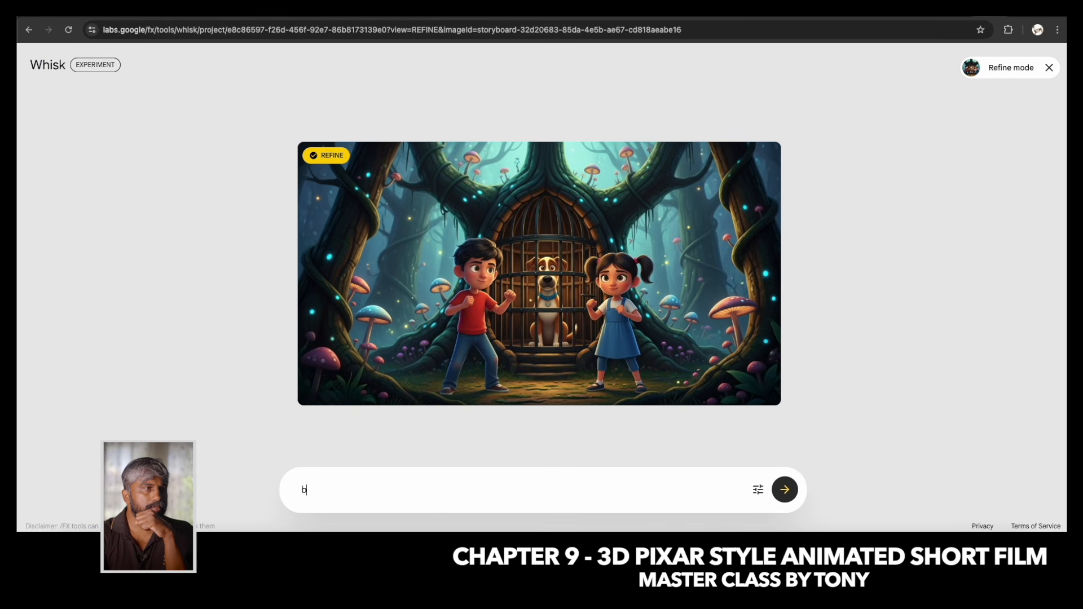
type("oth of them looking at camera with")
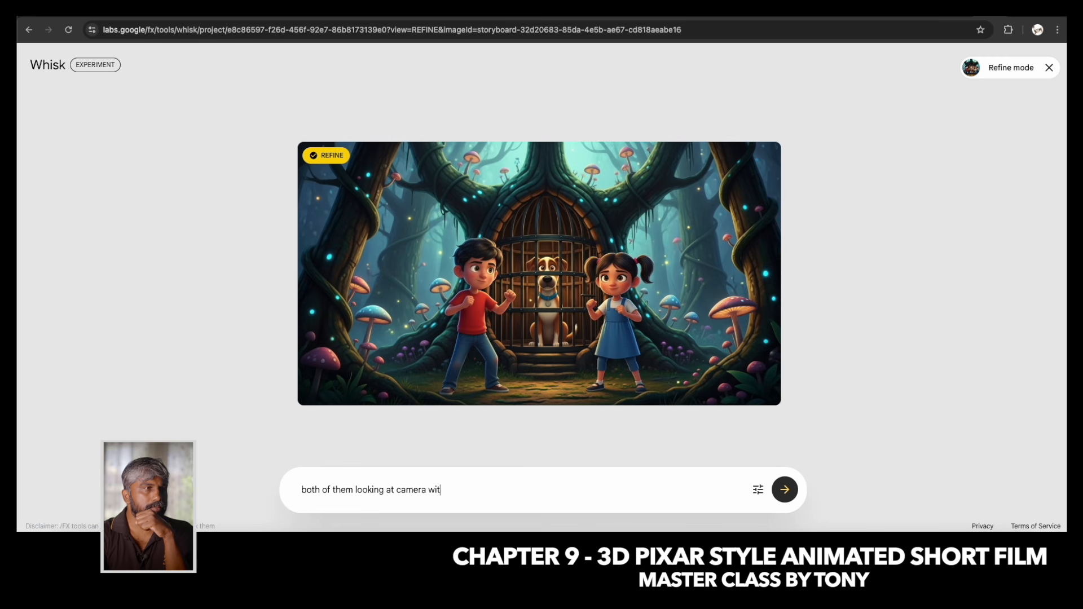
key("Return")
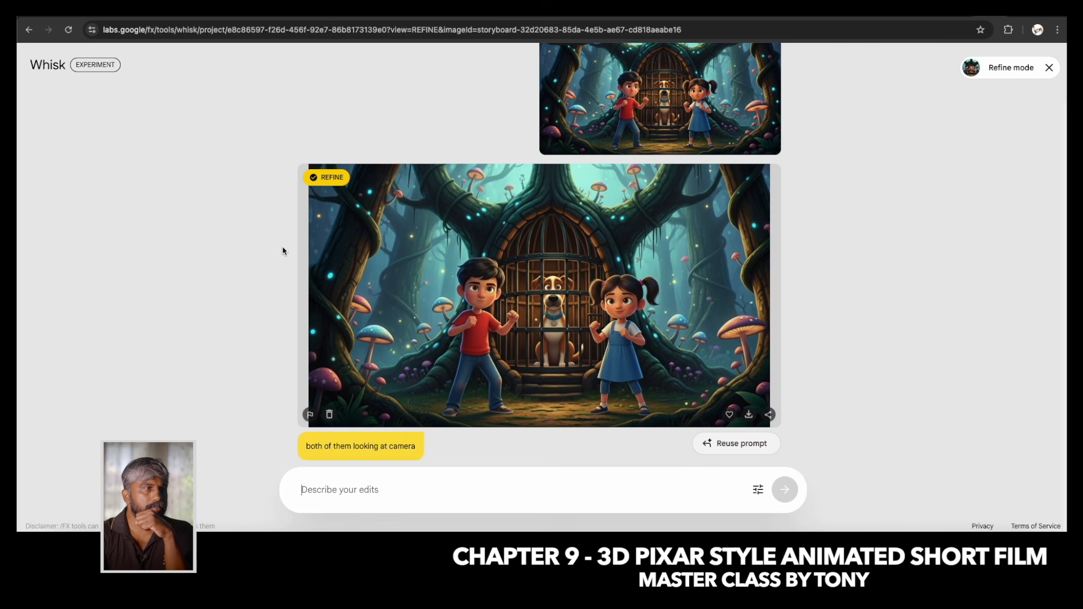
left_click(731, 418)
left_click(1049, 67)
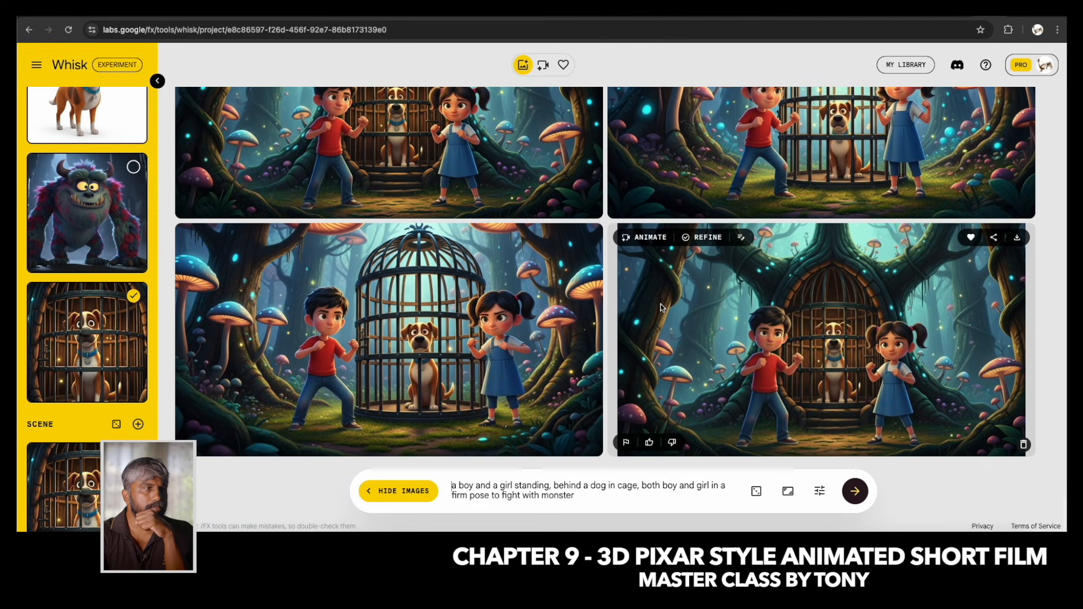
Check the script's Scene 3-5 line and limit the subject references to the boy and the monster, deselecting the girl and caged dog.
left_click(848, 529)
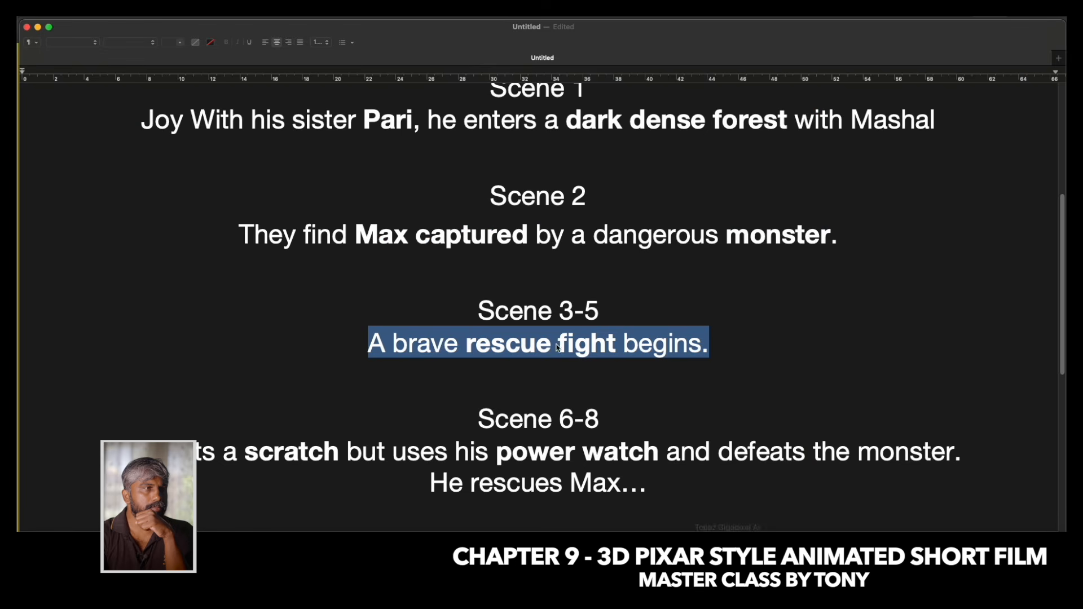
left_click(573, 530)
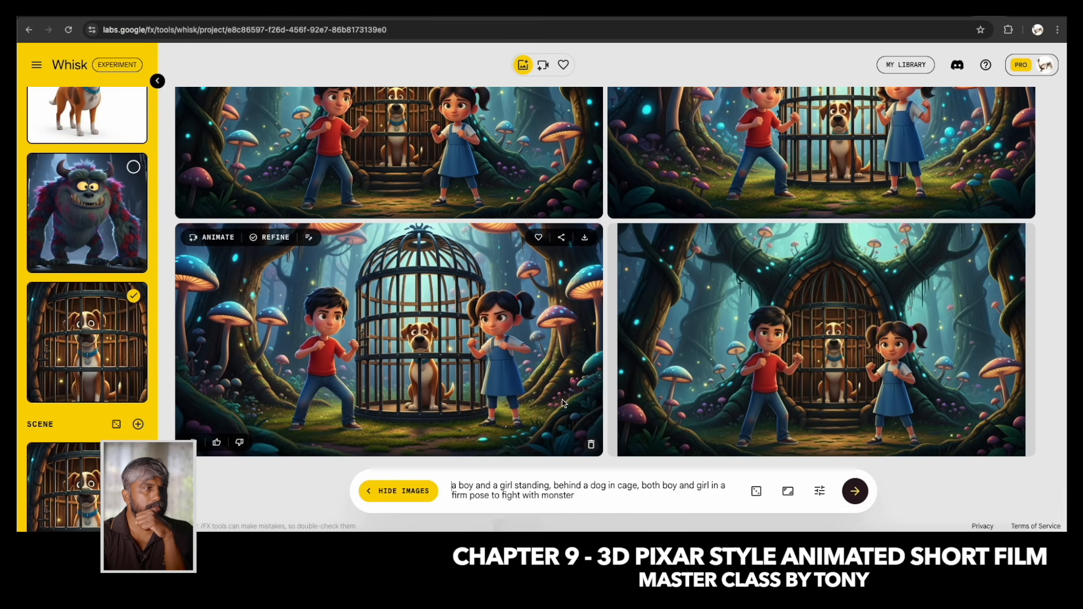
scroll(113, 405, "down", 5)
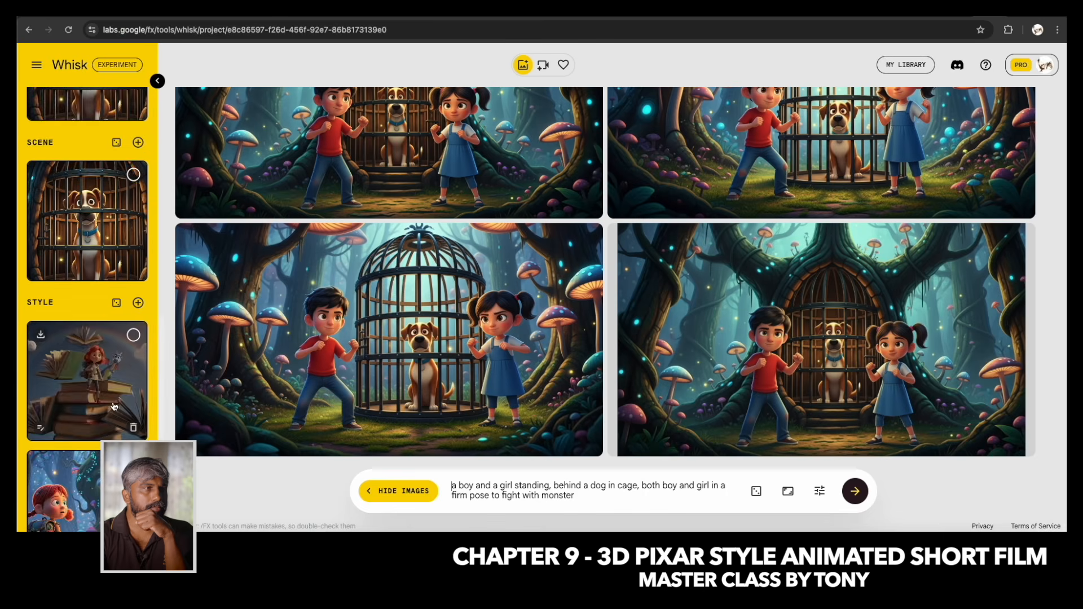
scroll(114, 400, "up", 10)
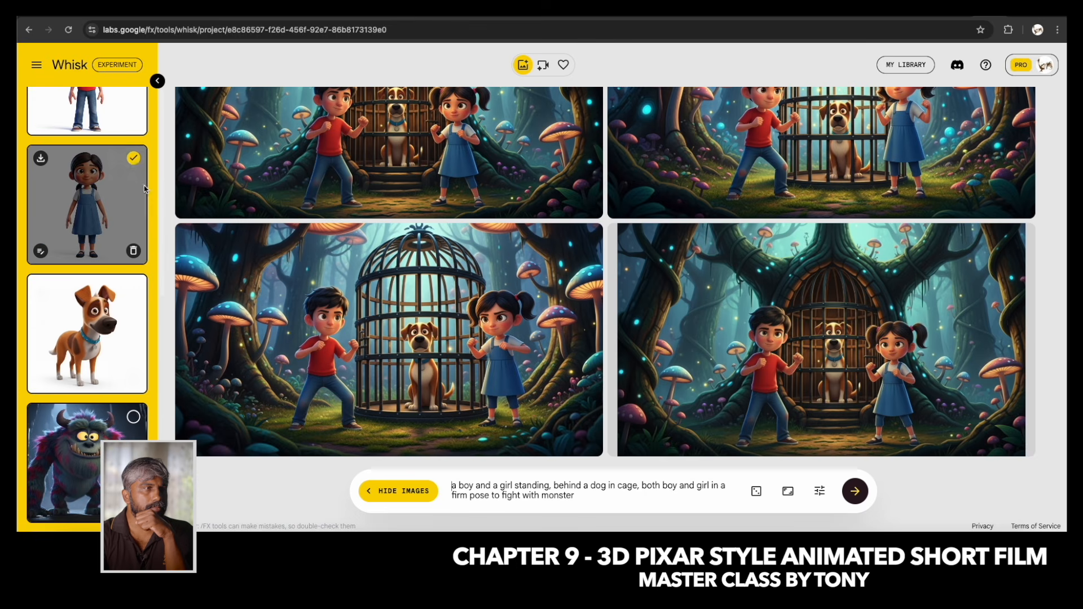
scroll(132, 164, "up", 3)
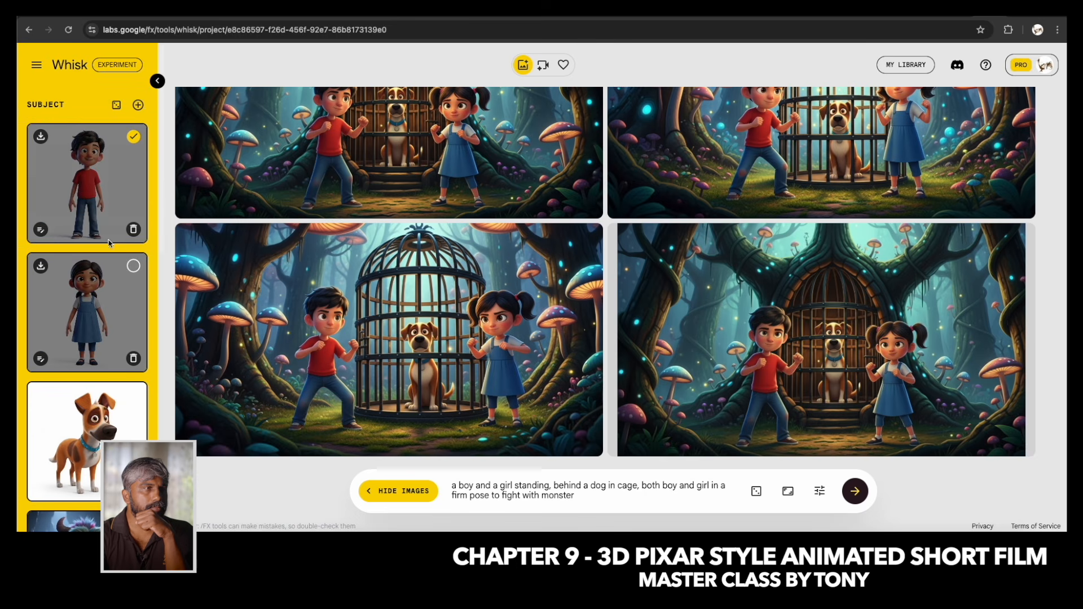
scroll(132, 164, "down", 5)
left_click(133, 172)
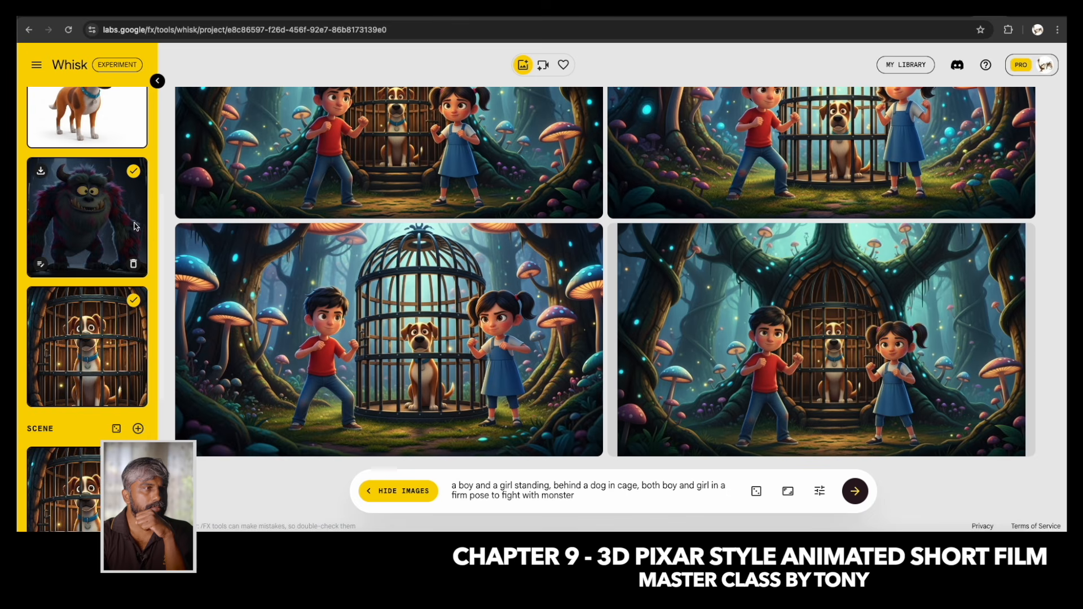
left_click(133, 300)
Replace the prompt with "fight scene between monster and a boy, amazing high jump" and generate new images.
left_click(533, 486)
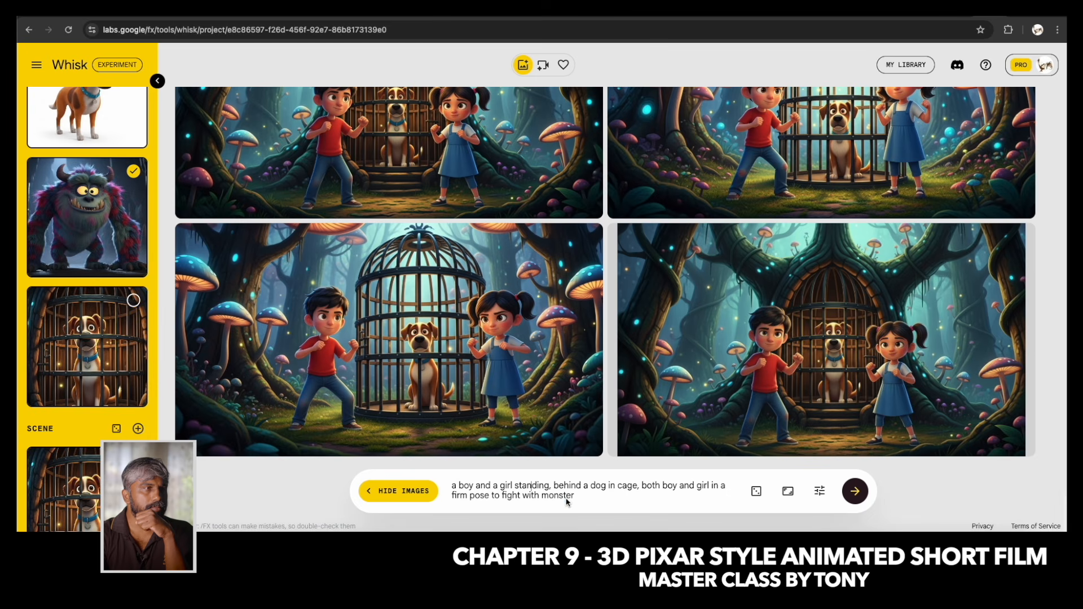
key("ctrl+a")
type("fight")
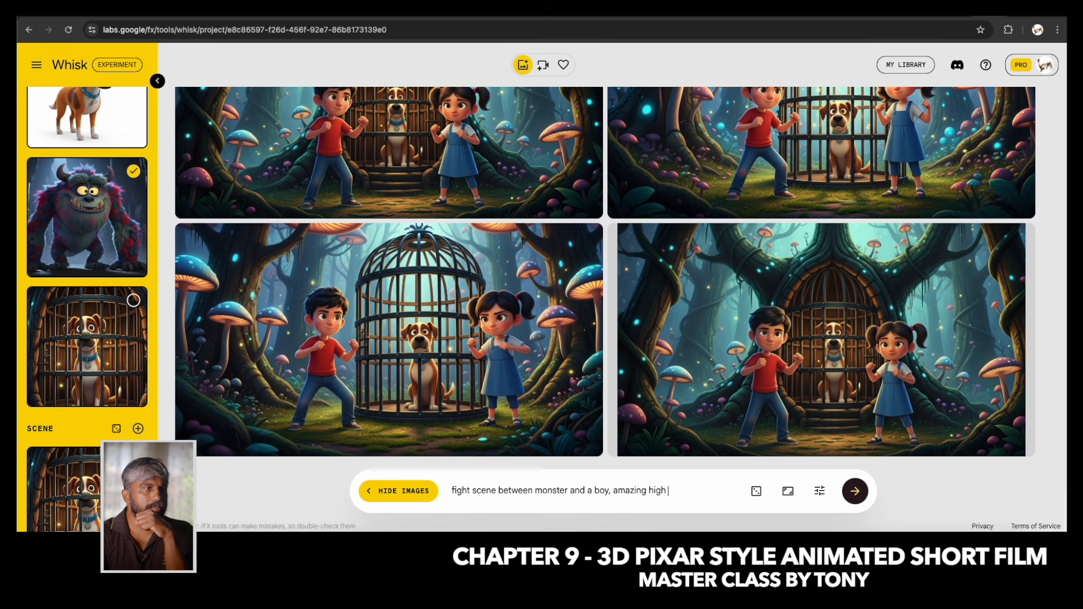
type("p")
key("Return")
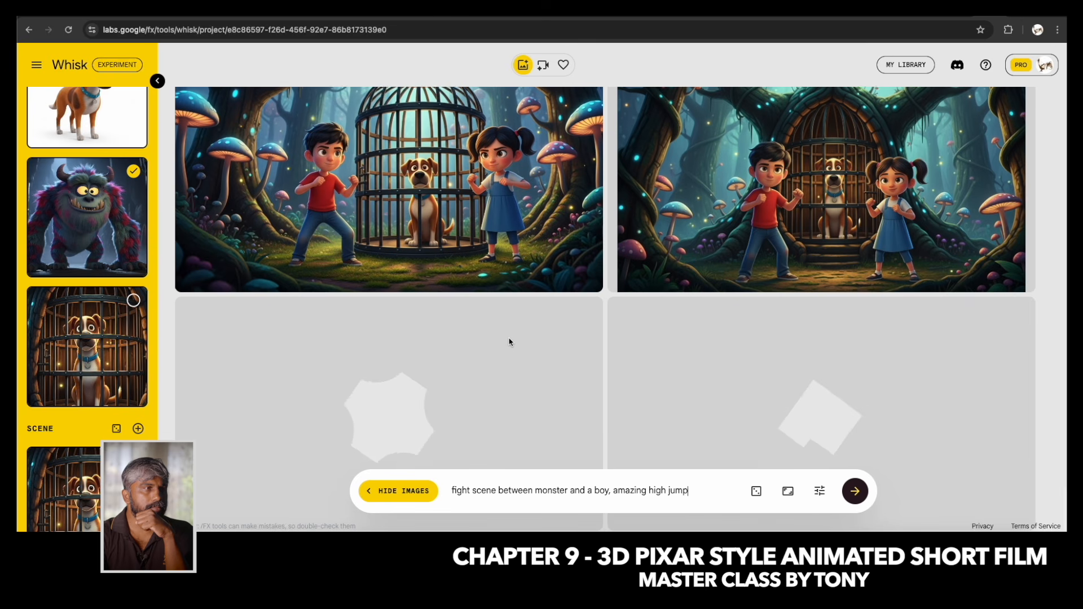
scroll(509, 342, "up", 2)
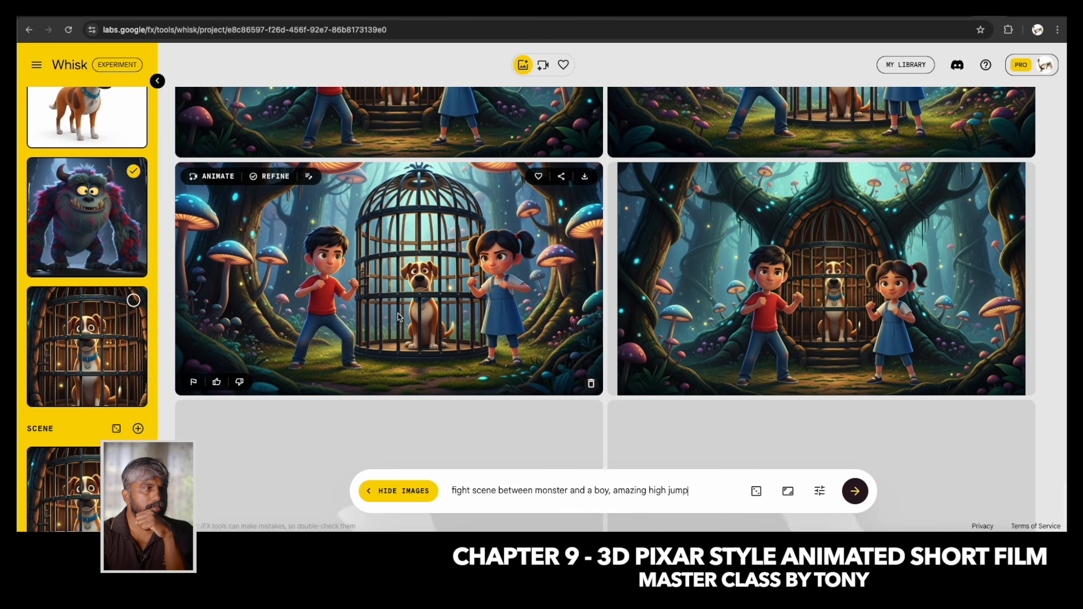
scroll(543, 302, "up", 4)
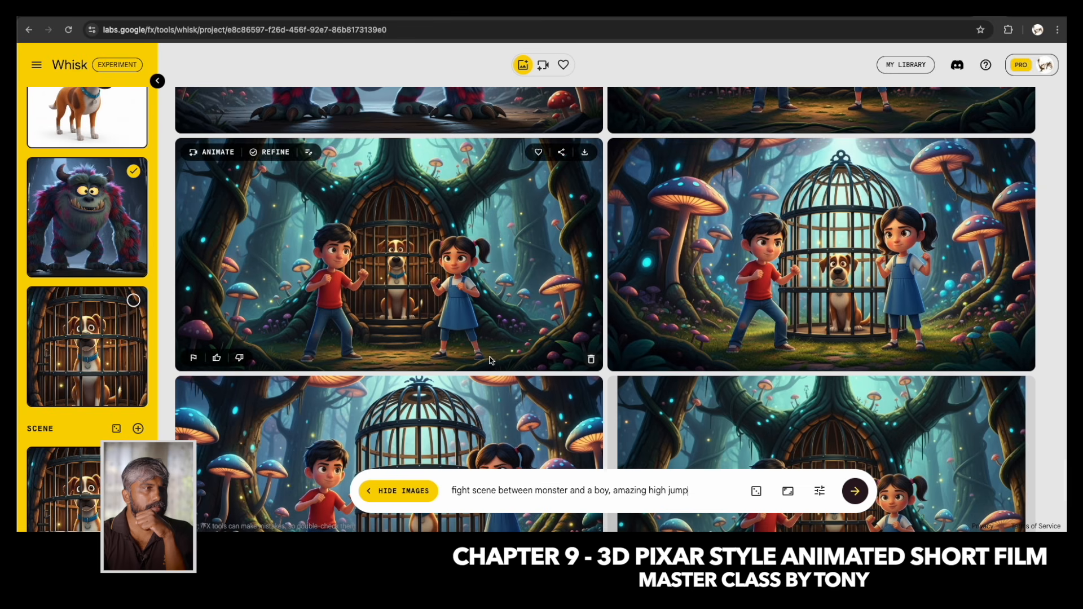
scroll(490, 360, "down", 7)
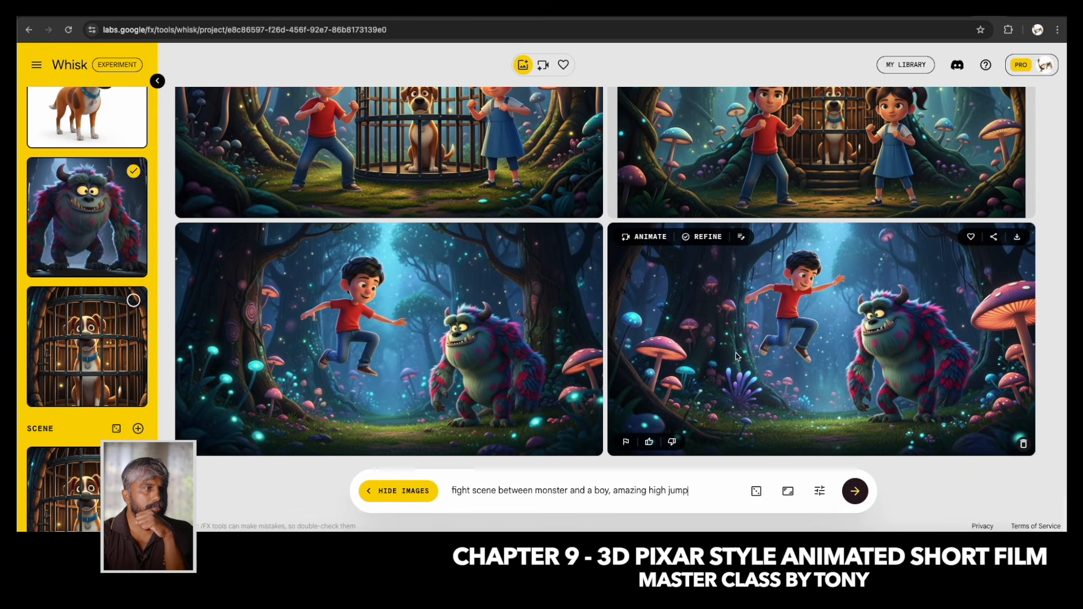
Add "amazing" at the start of the prompt and "hitting monster" at the end, and generate new images.
left_click(452, 491)
type("amazing")
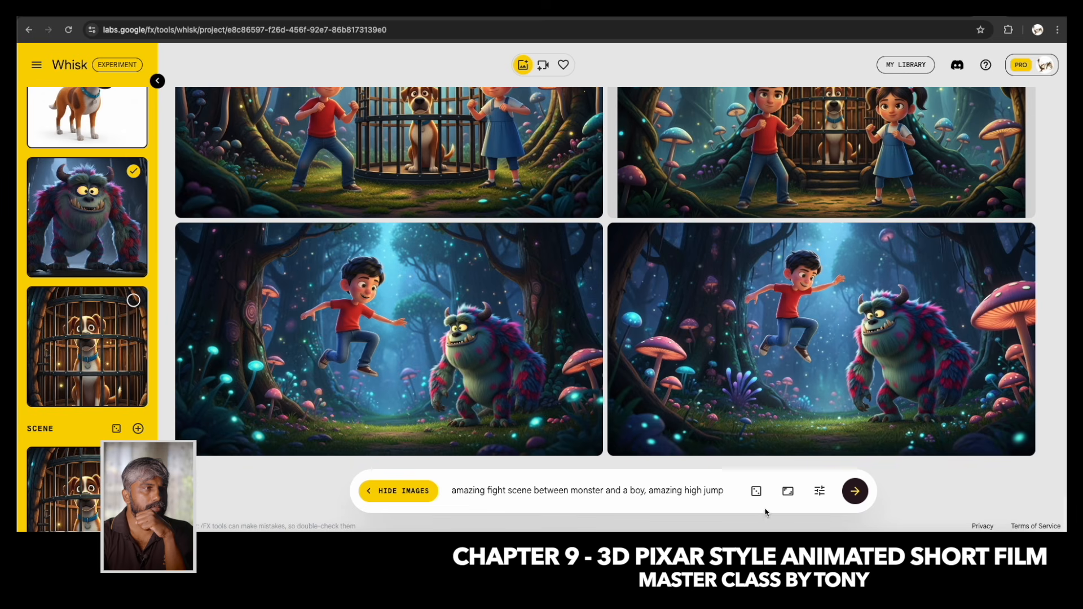
type("hitting monster")
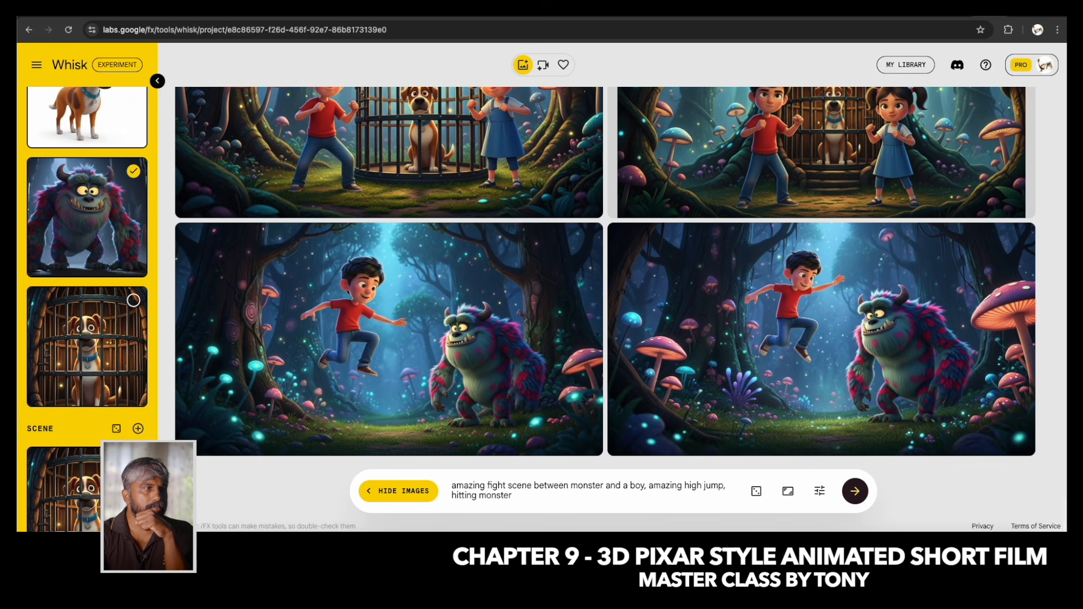
key("Return")
Review the scene and style references and the earlier generated images of the children, caged dog and monster.
scroll(504, 200, "up", 3)
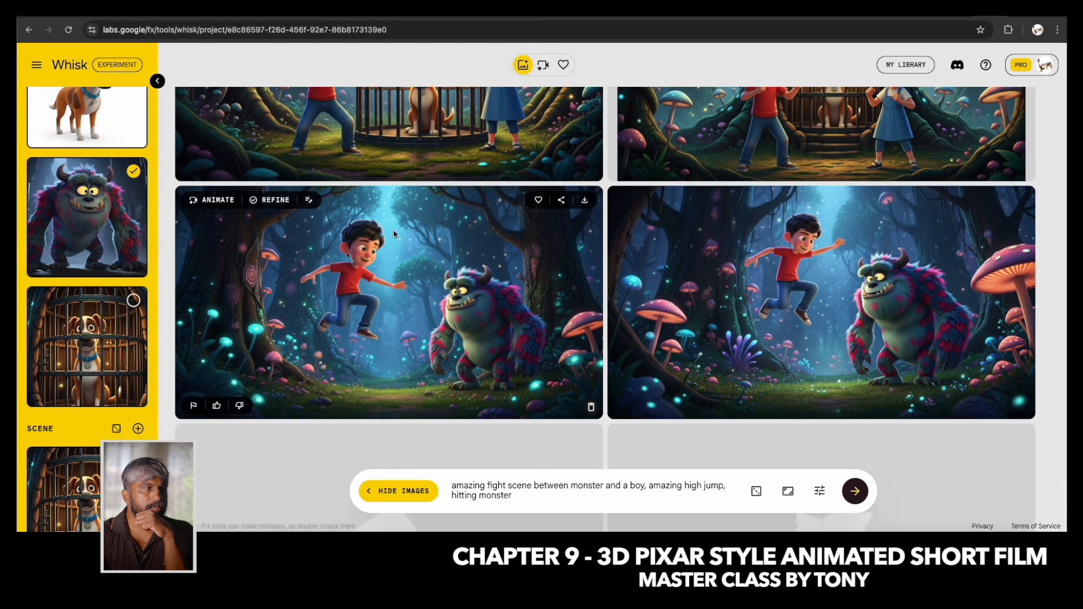
scroll(106, 344, "down", 5)
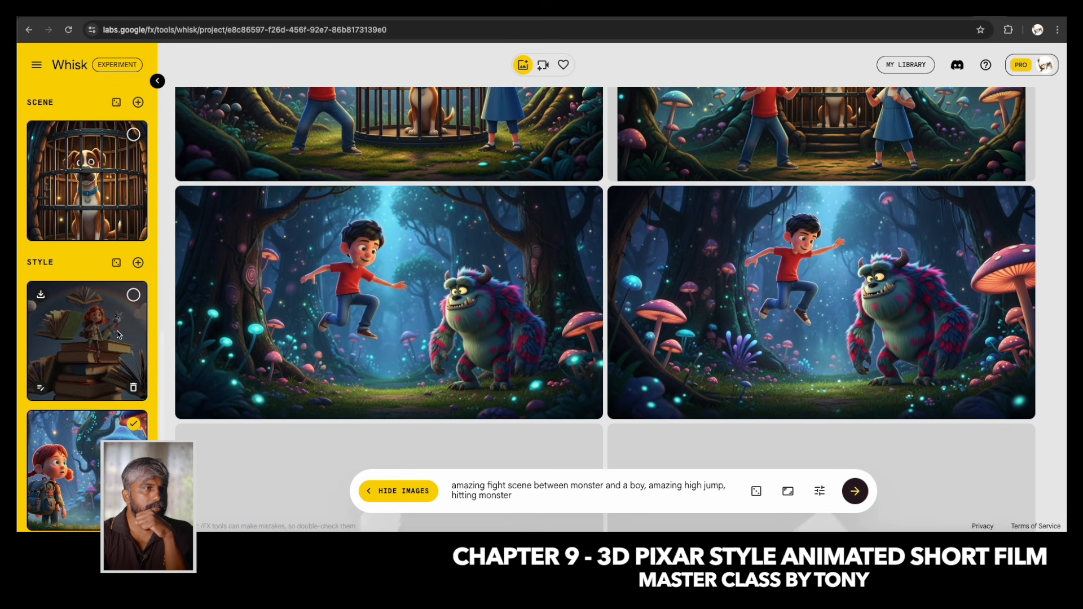
scroll(124, 324, "up", 1)
scroll(538, 334, "up", 10)
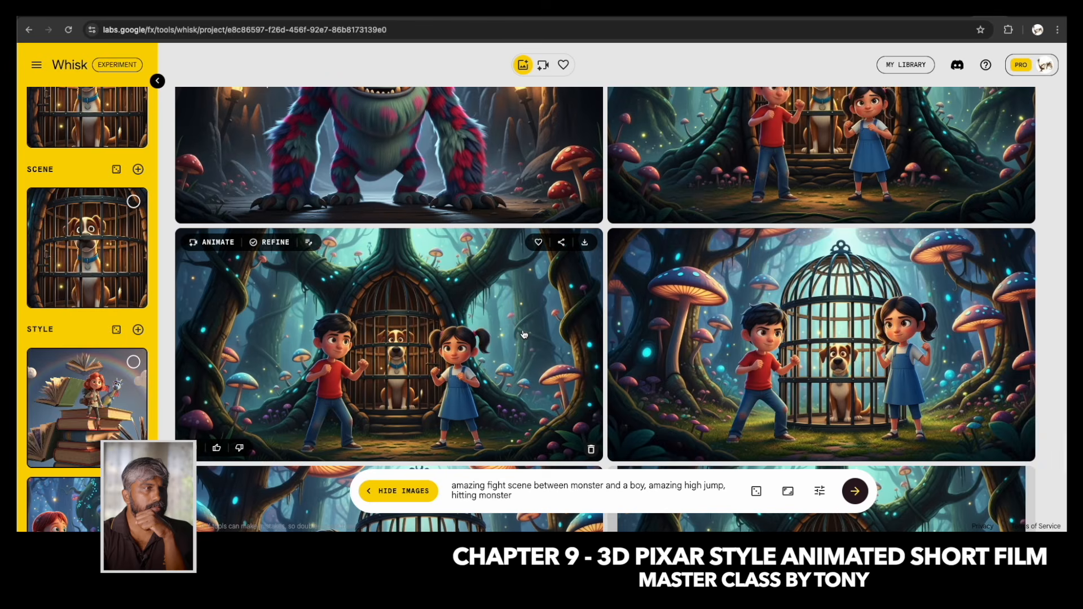
scroll(524, 335, "up", 10)
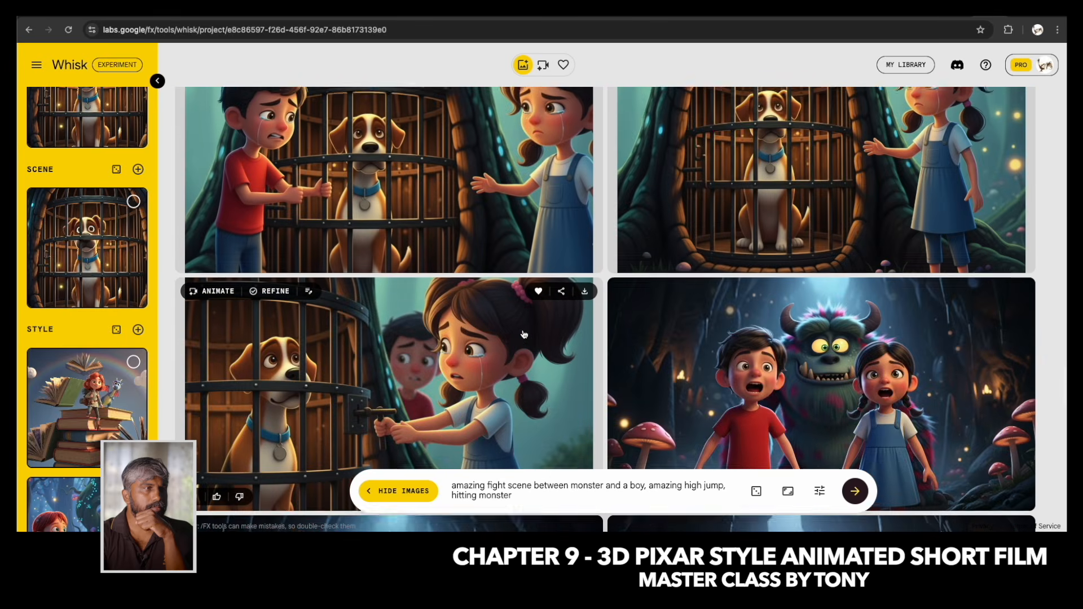
scroll(523, 335, "up", 10)
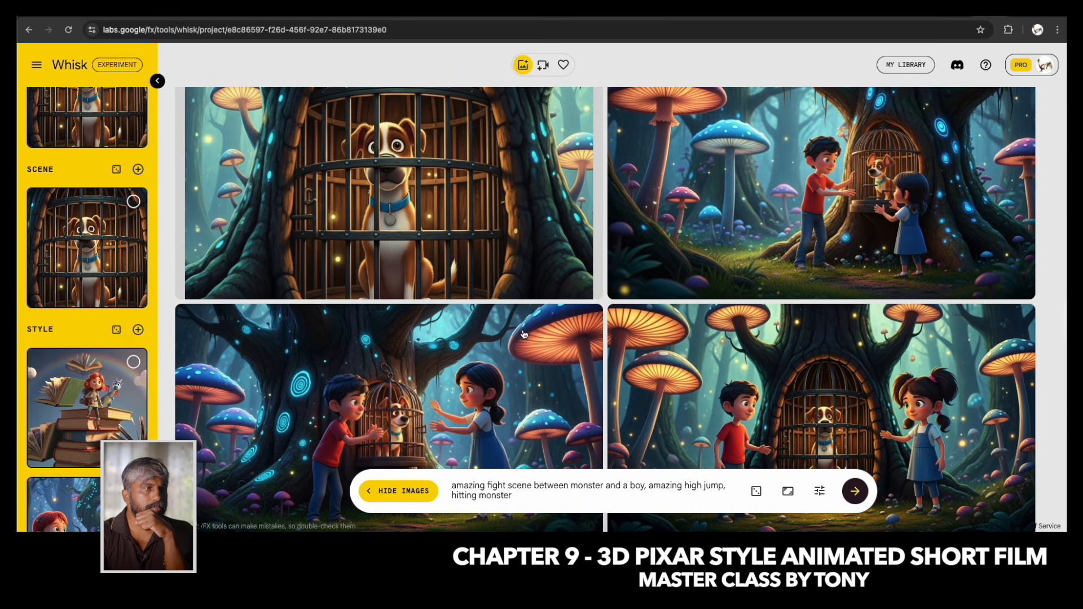
scroll(524, 334, "up", 2)
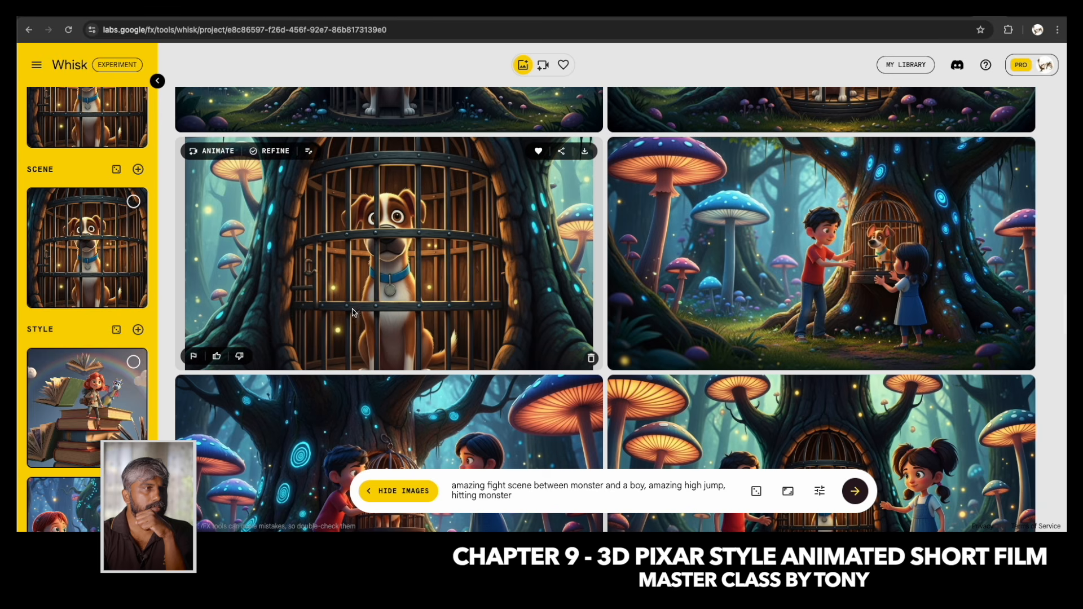
Favourite the first image of the boy leaping above the monster and add the first side-view jump image as a scene reference.
scroll(413, 298, "down", 15)
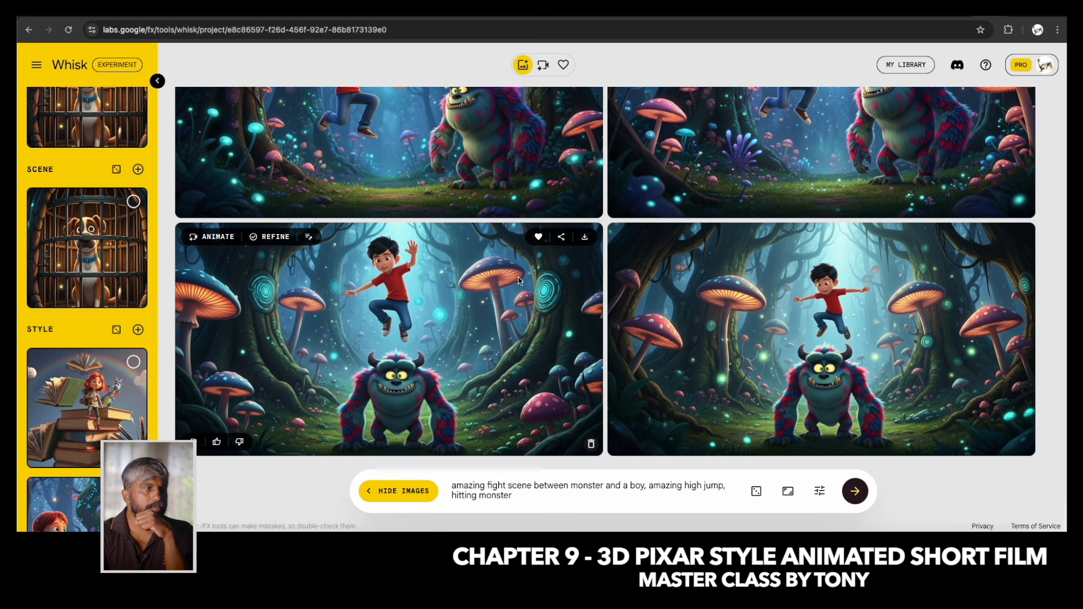
scroll(430, 170, "up", 2)
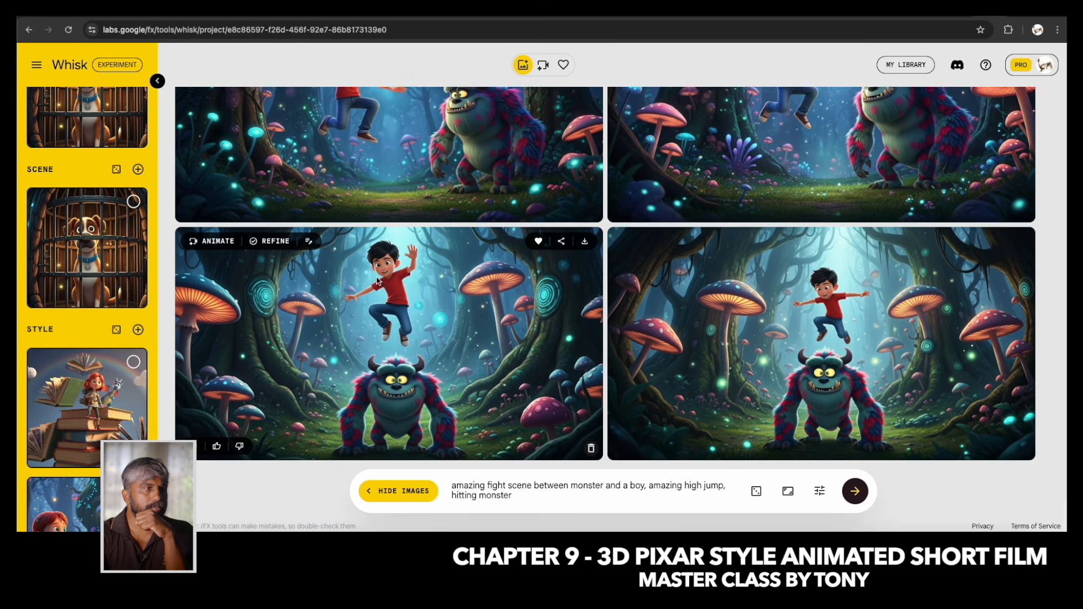
left_click_drag(454, 198, 127, 243)
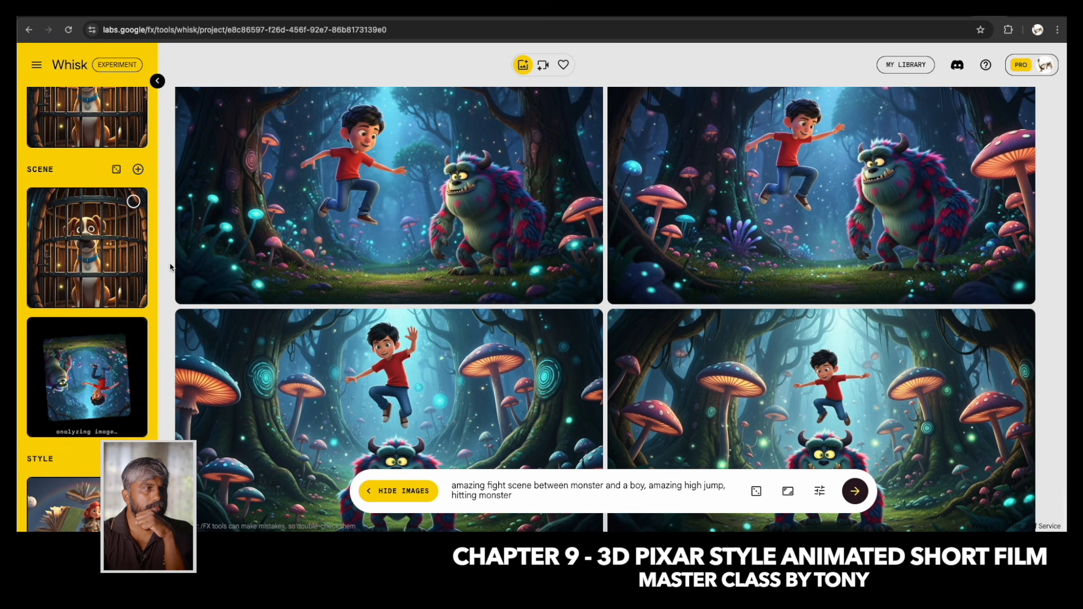
mouse_move(140, 303)
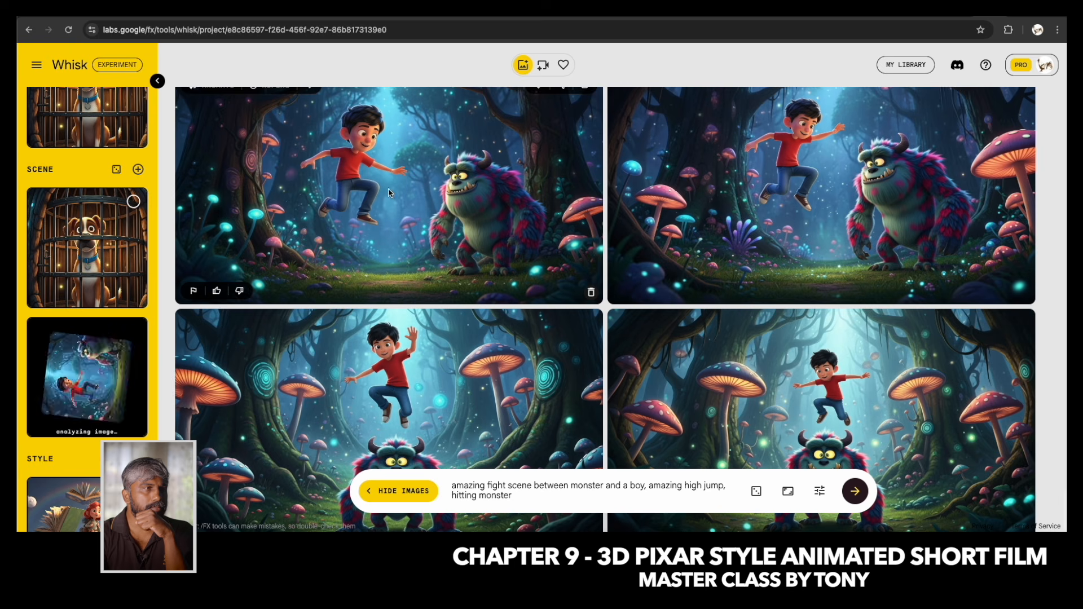
mouse_move(436, 393)
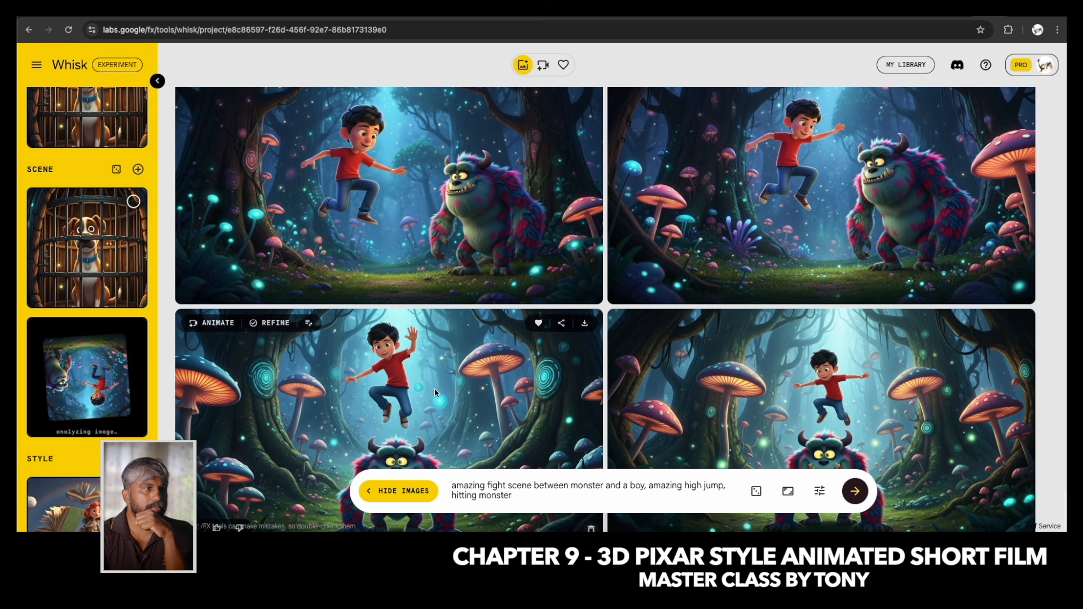
Remove "amazing high jump" from the prompt and generate images from "amazing fight scene between monster and a boy, hitting monster".
left_click_drag(649, 486, 721, 491)
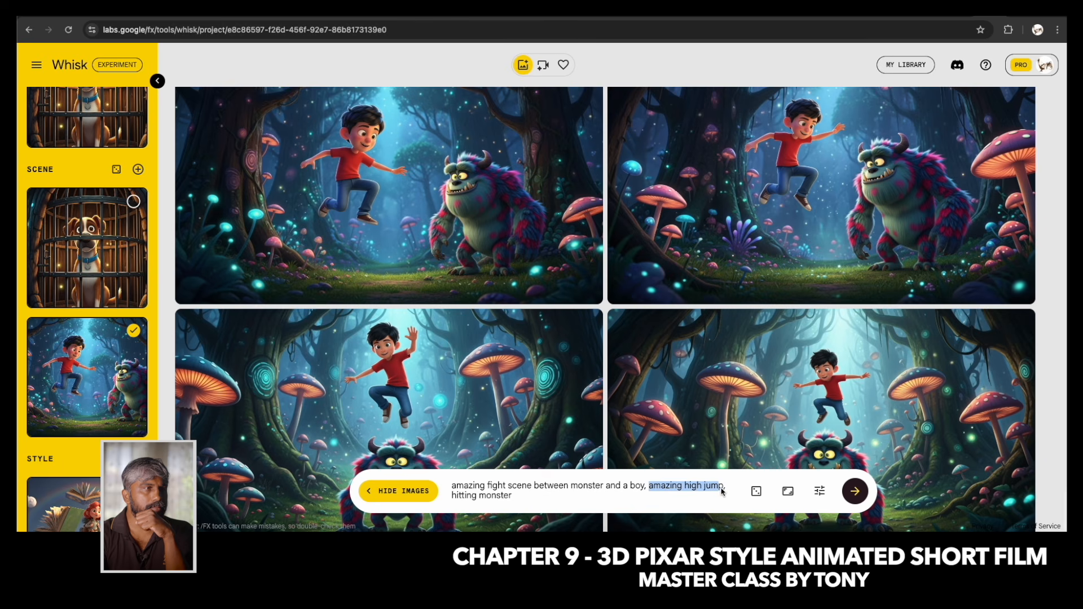
key("BackSpace")
key("Delete")
key("Delete")
key("Delete")
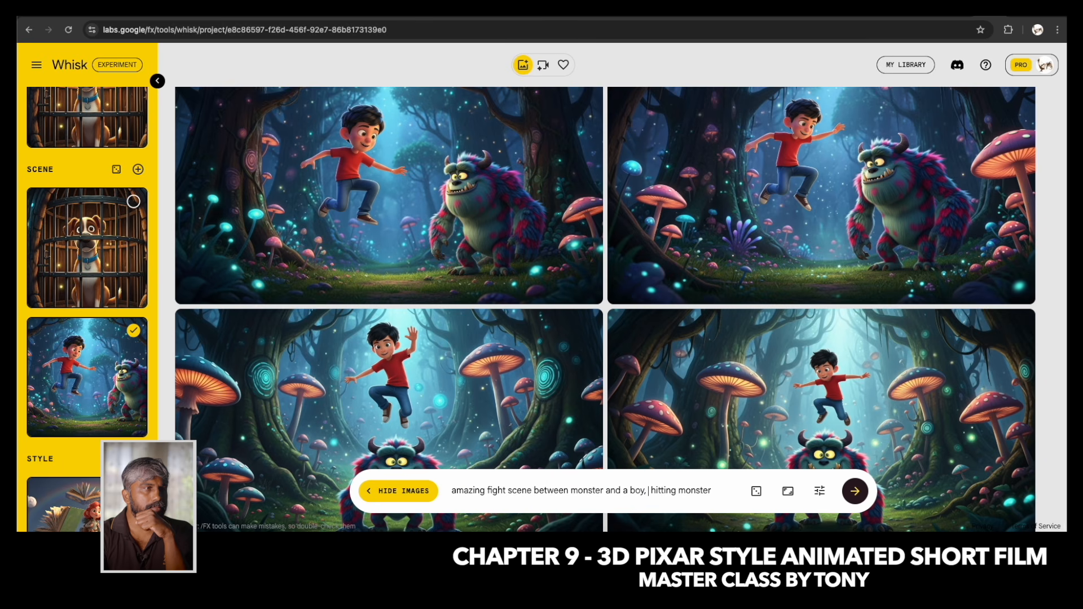
left_click(857, 493)
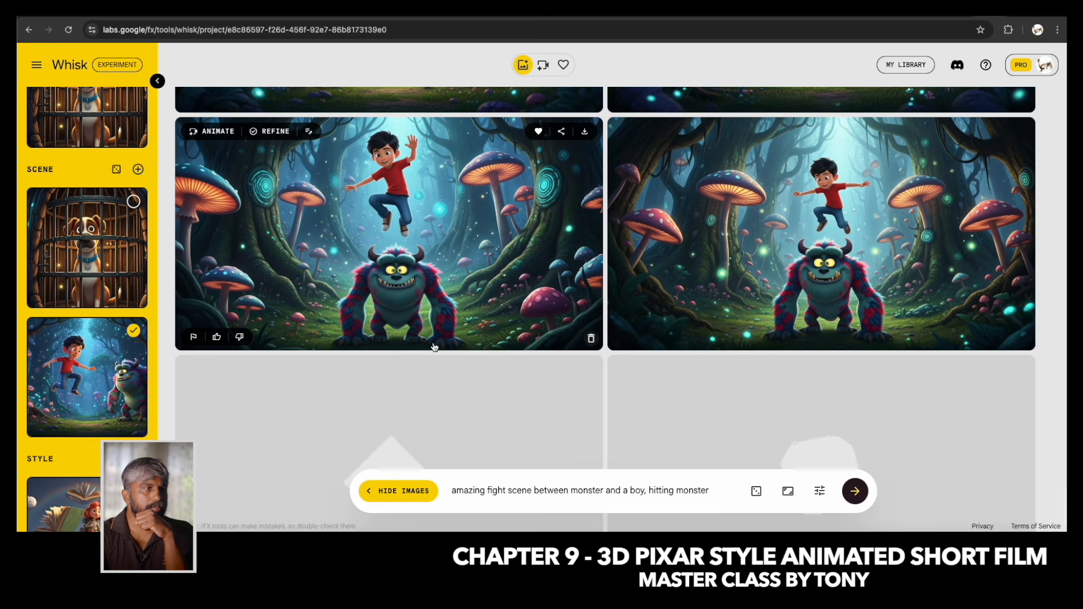
Favourite the first of the new fight images and refine it with the edit "monster is hitting boy".
scroll(435, 346, "down", 2)
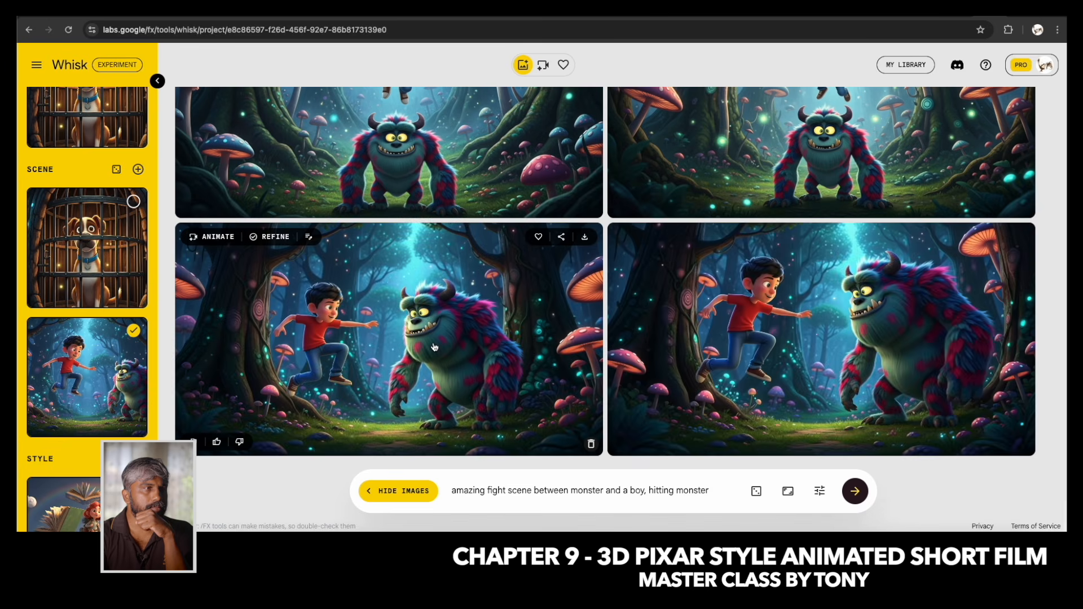
left_click(538, 237)
left_click(276, 237)
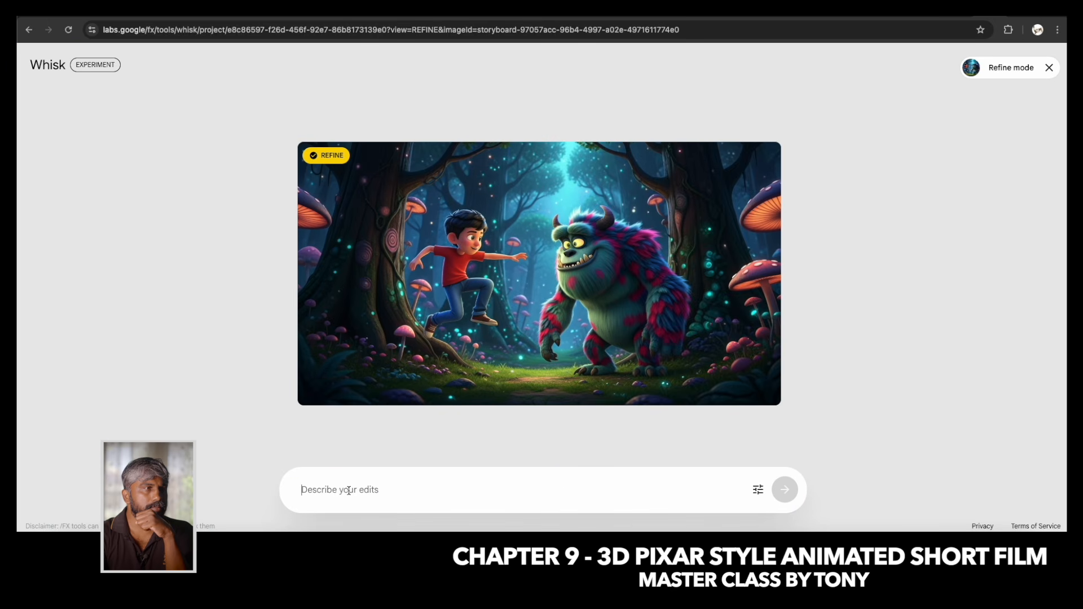
type("monster is hitting boy")
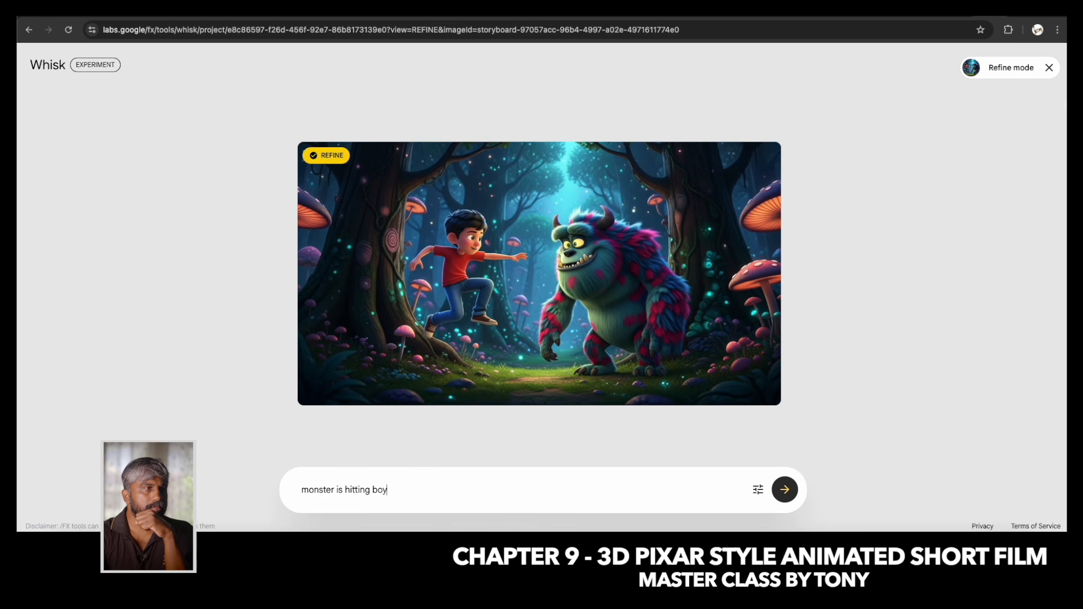
key("Return")
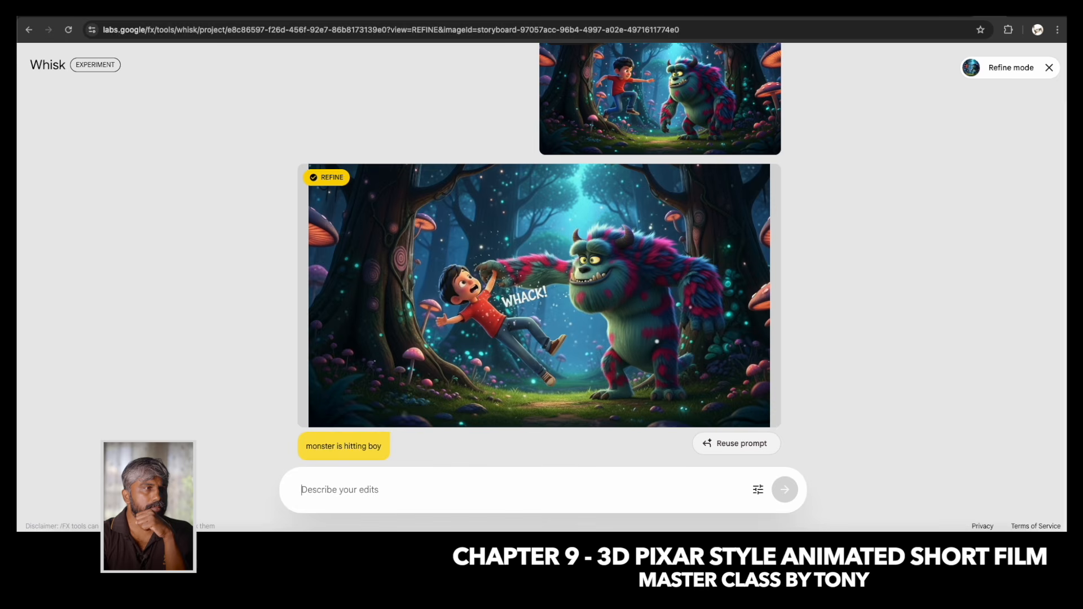
Refine the fight image further with the edit "boy is hitting monster, different camera angle".
type("boy is")
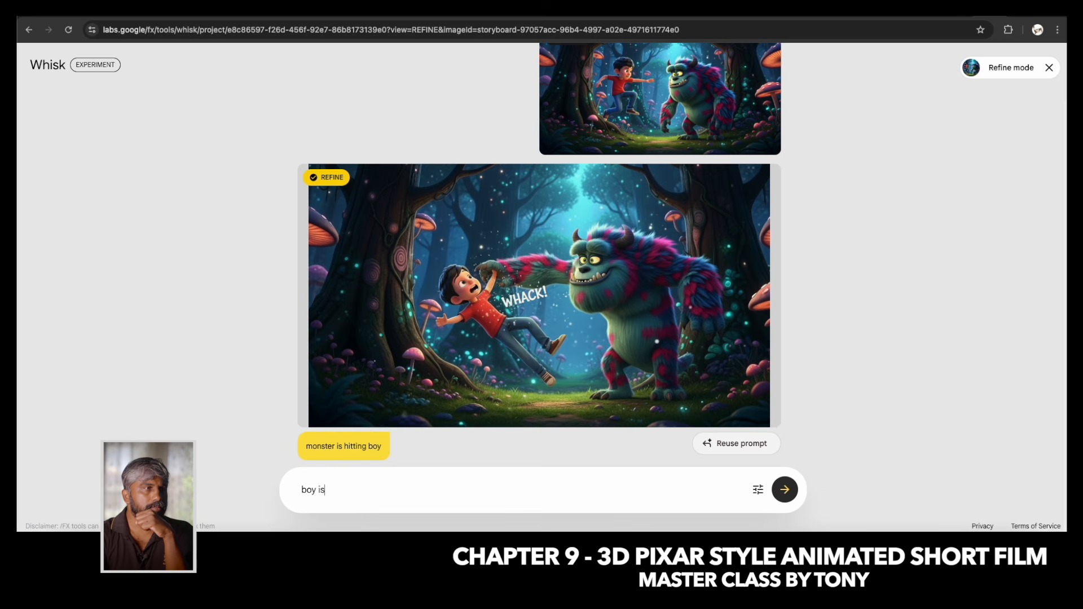
type(" hitting monster, different camera anlg")
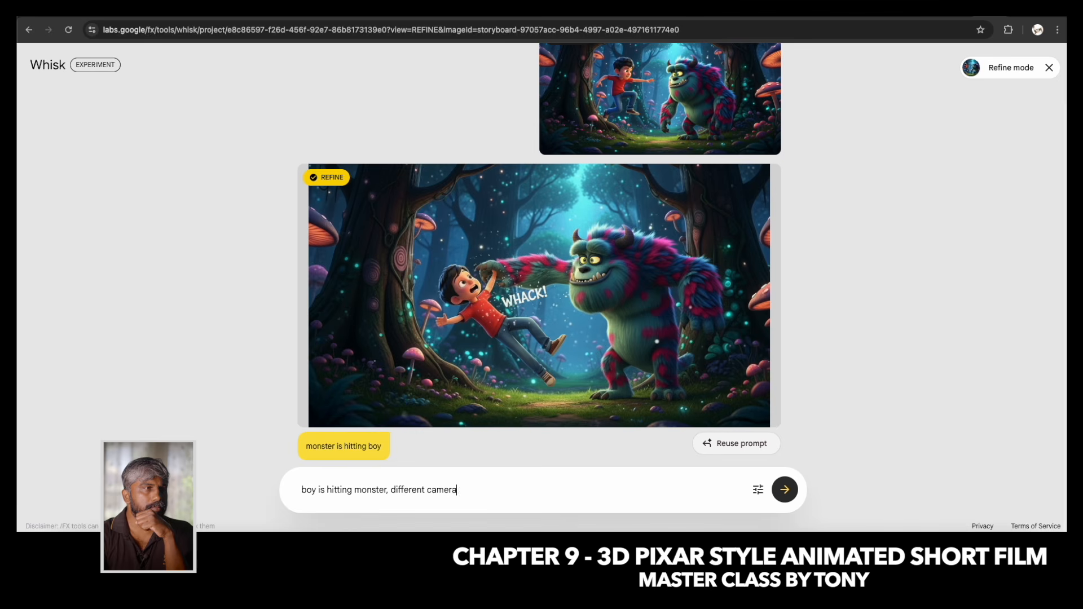
key("BackSpace")
key("BackSpace")
type("gle")
key("Return")
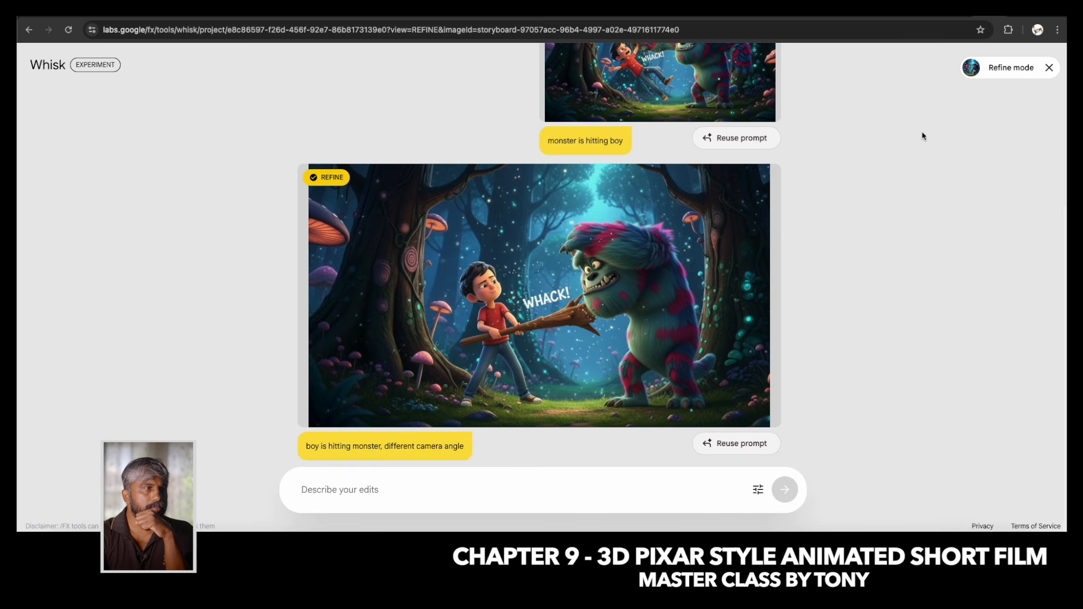
Leave refine mode and favourite both refined "WHACK!" fight images and the second side-view image of the boy jumping at the monster.
left_click(1049, 67)
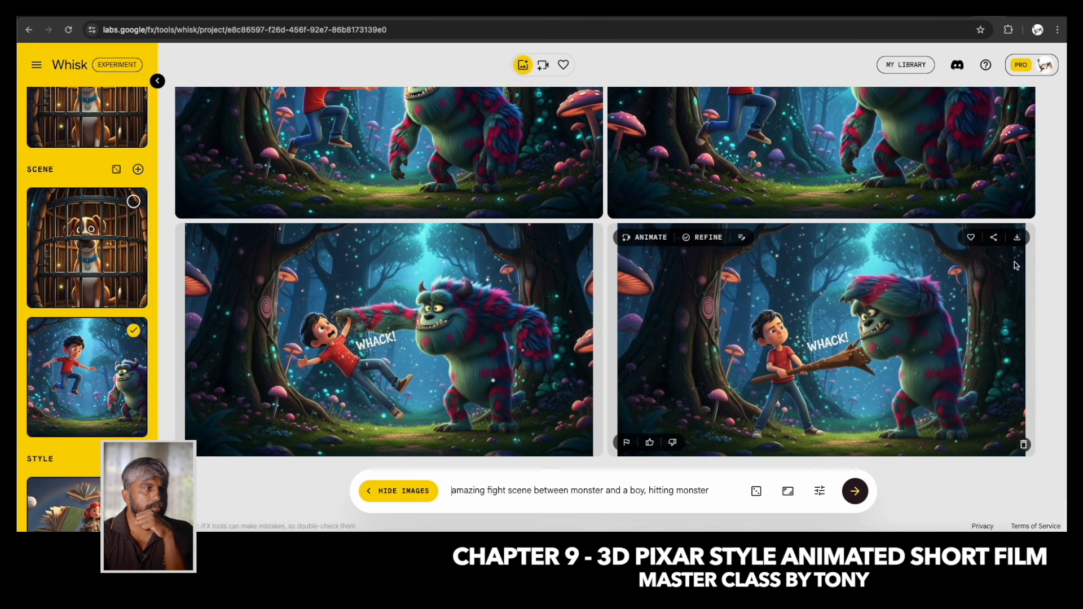
left_click(971, 237)
left_click(539, 238)
scroll(977, 252, "up", 3)
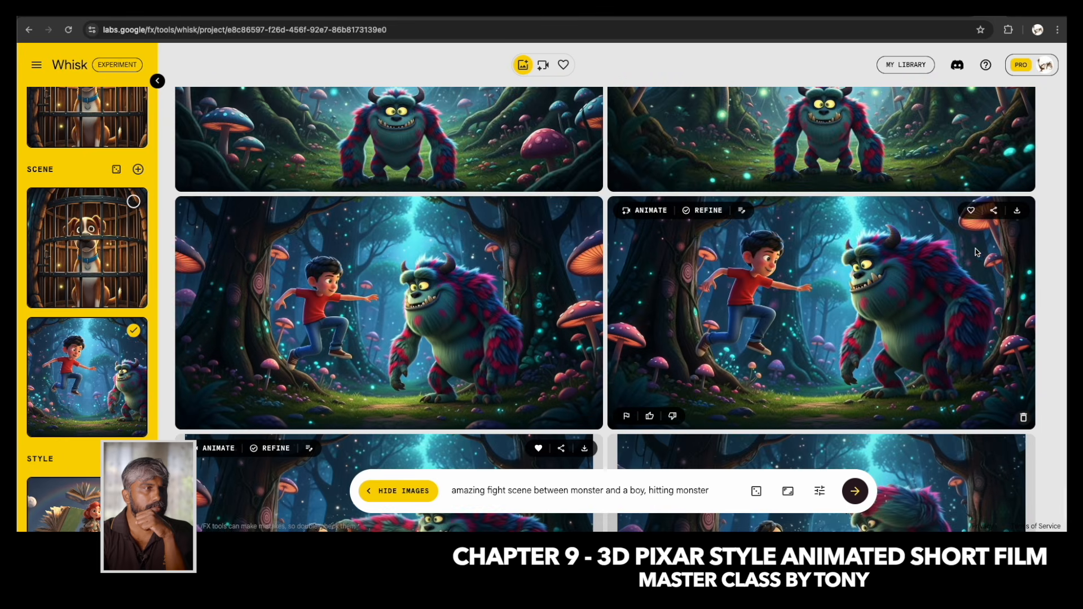
left_click(970, 210)
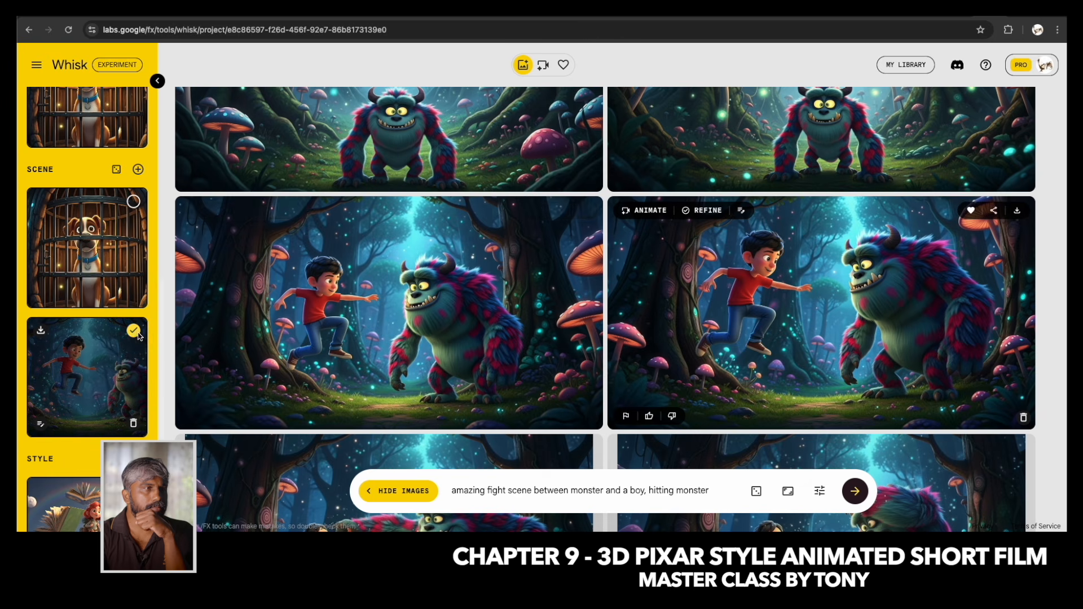
Deselect the jump scene reference and use the girl instead of the boy as the subject reference.
scroll(135, 271, "up", 8)
left_click(133, 211)
scroll(123, 310, "up", 2)
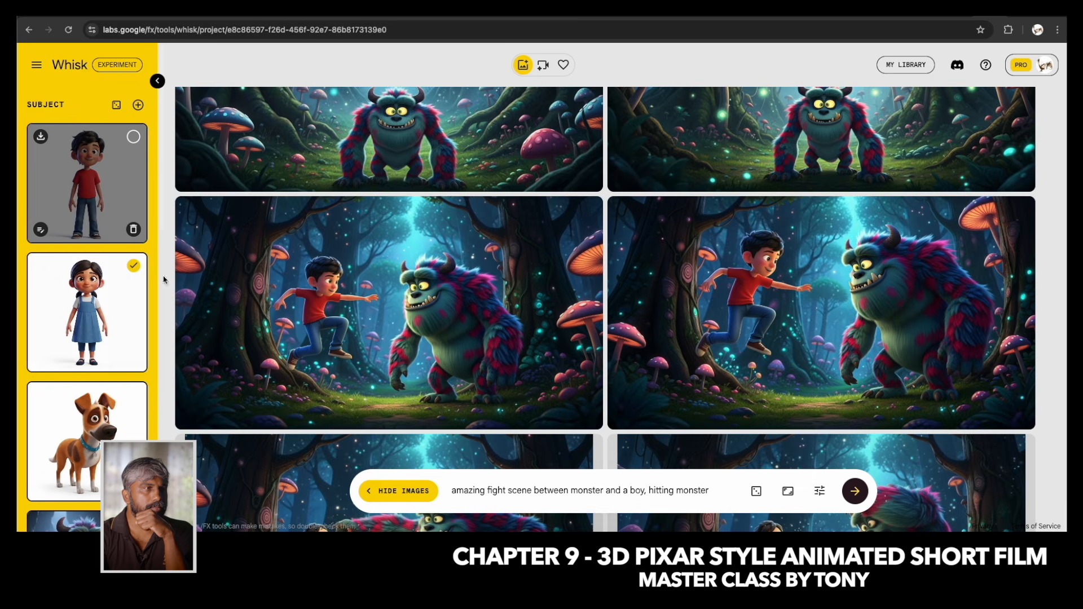
scroll(265, 339, "down", 4)
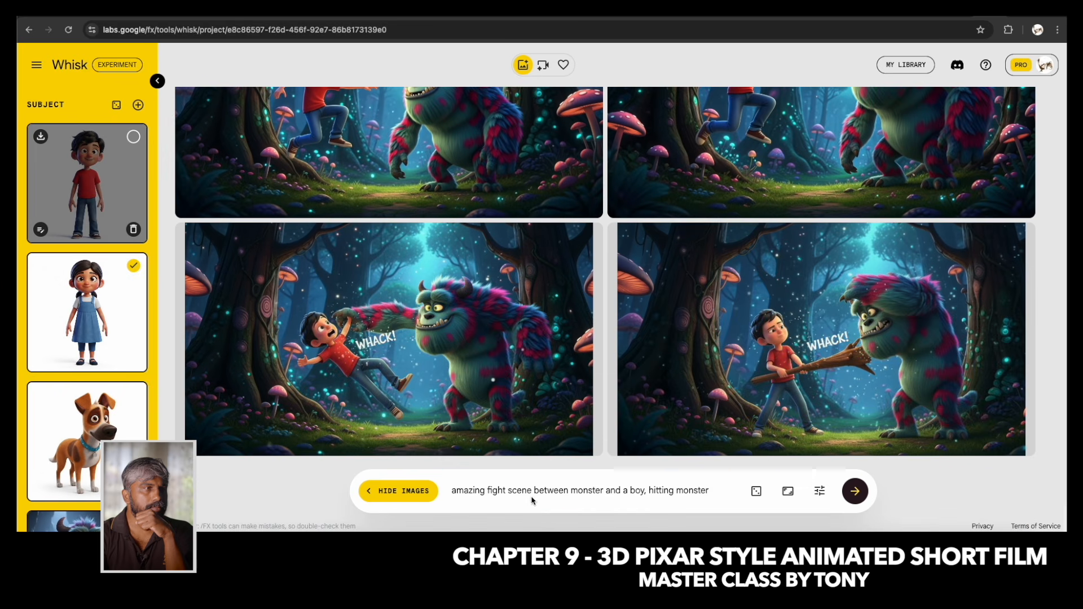
Generate images from "amazing fight scene between monster and a girl, hitting monster" and favourite the first result.
double_click(639, 491)
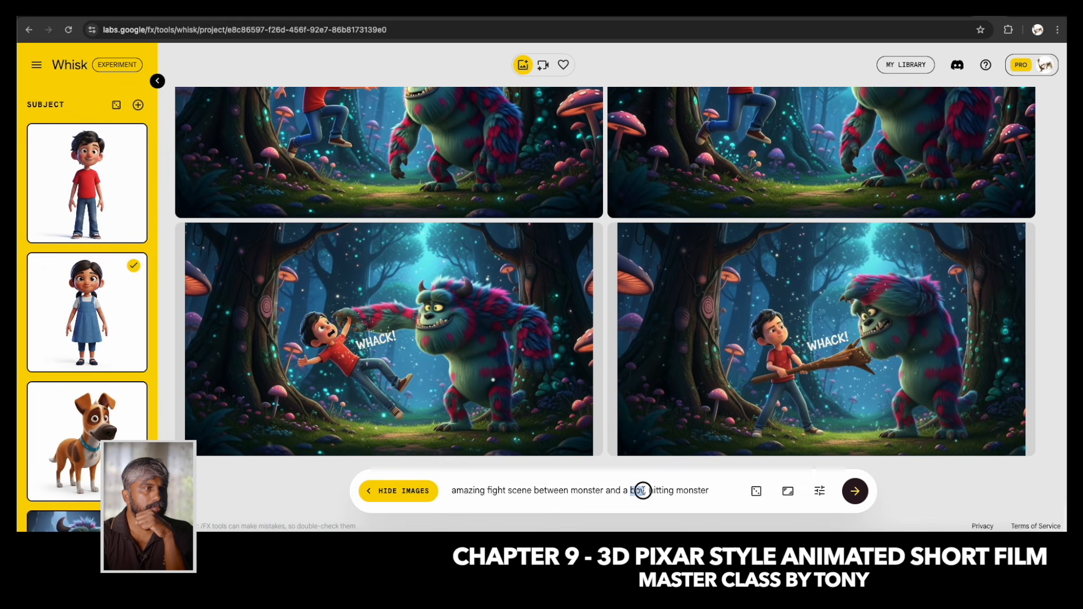
type("girl,")
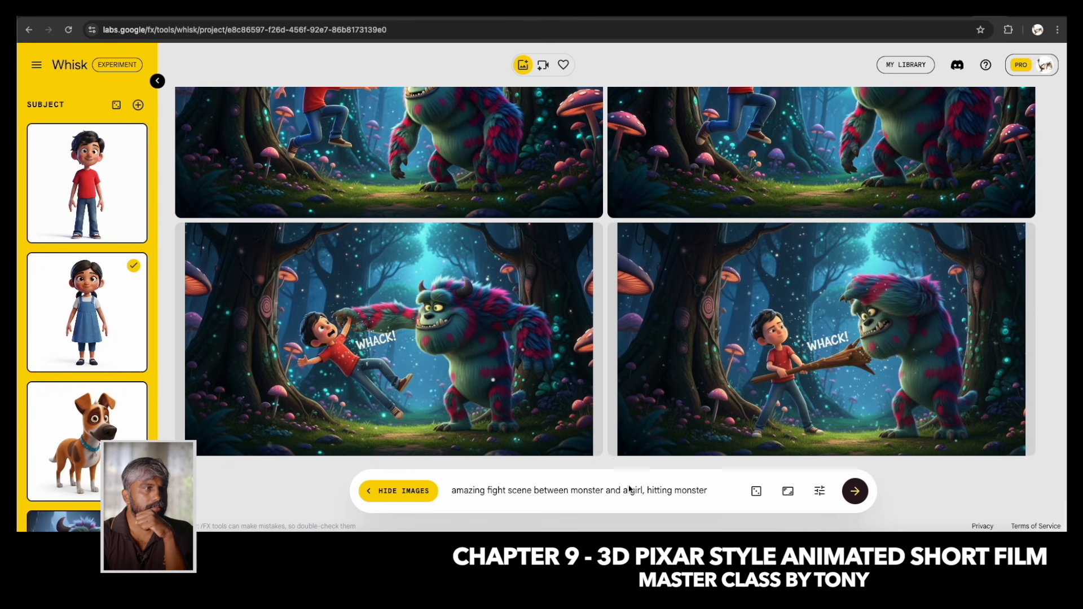
left_click(855, 491)
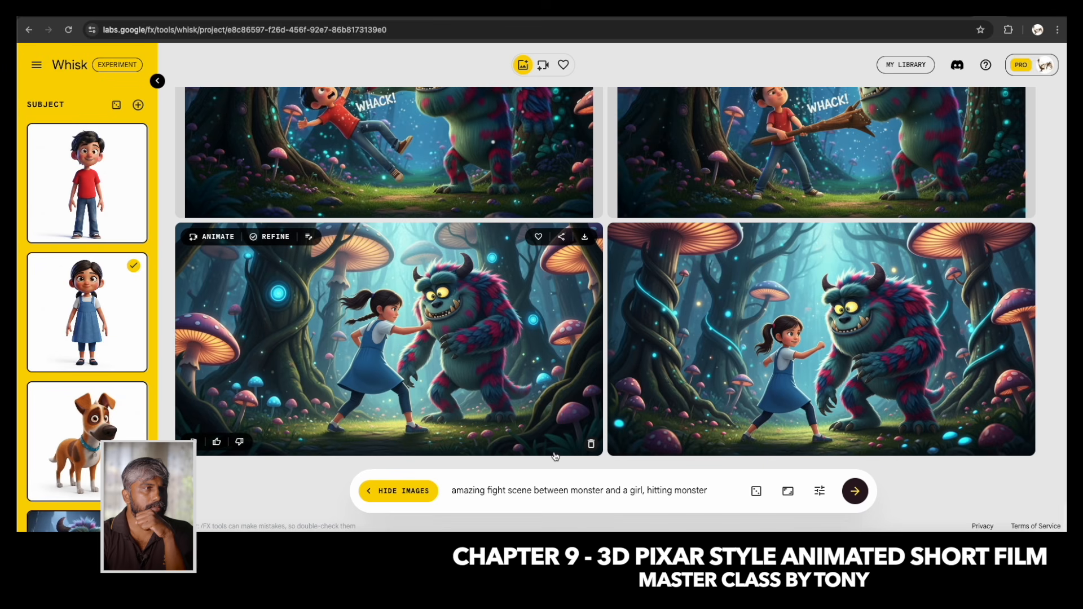
left_click(538, 237)
left_click(504, 353)
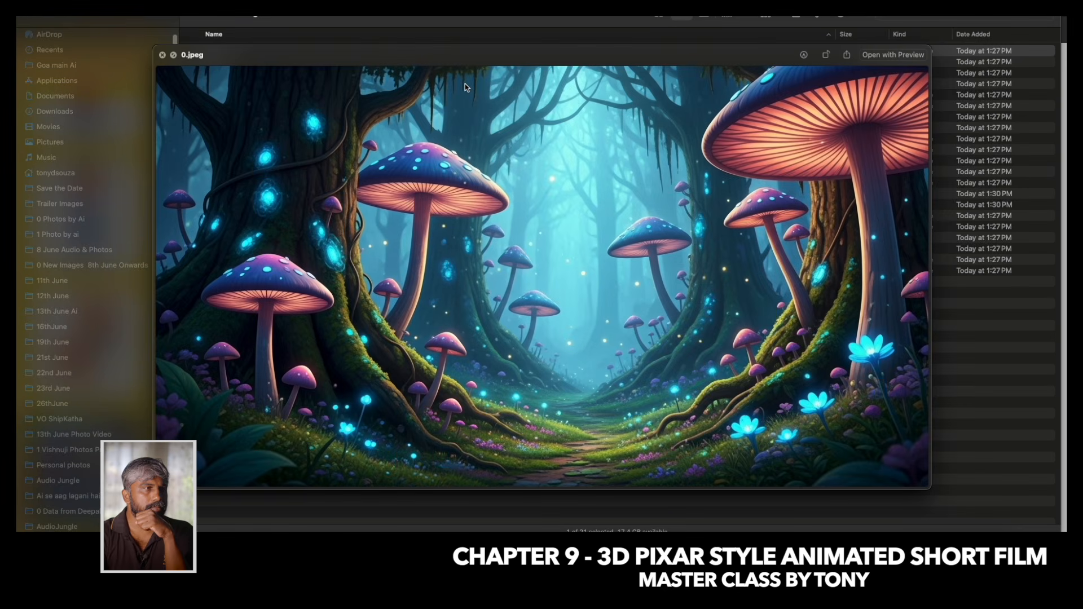
Review the saved scene images in Finder one at a time, from 0.jpeg through 12.jpeg, comparing the jump and fight scenes.
key("Down")
key("Down")
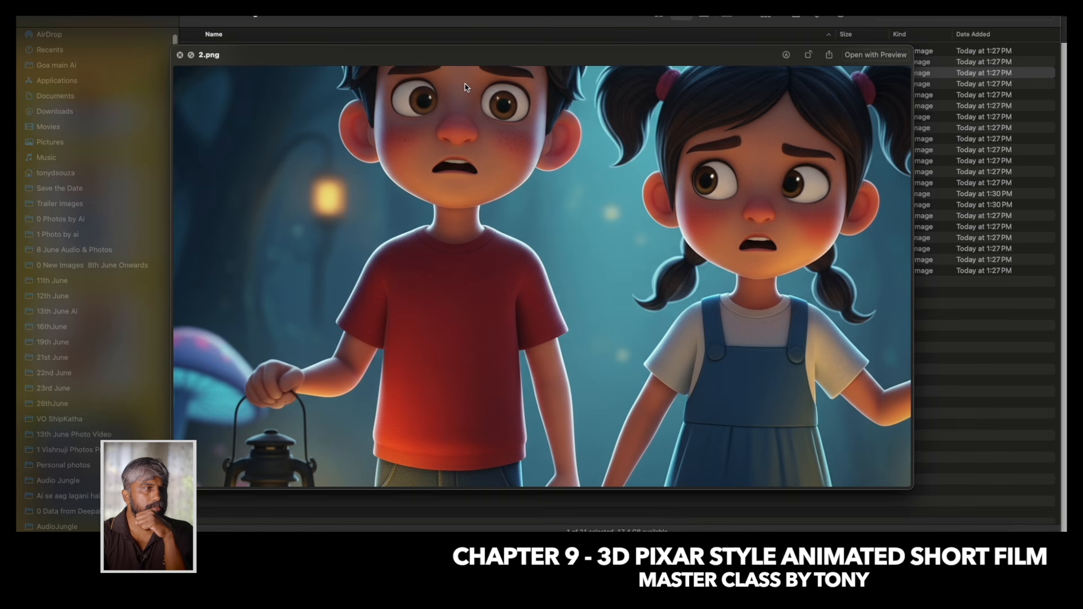
key("Down")
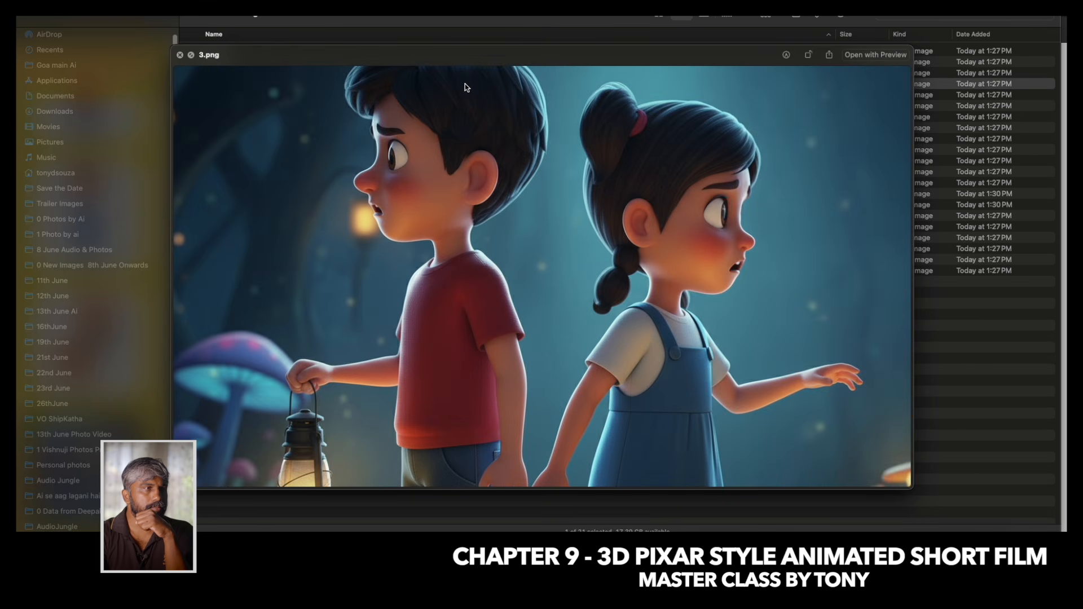
key("Down")
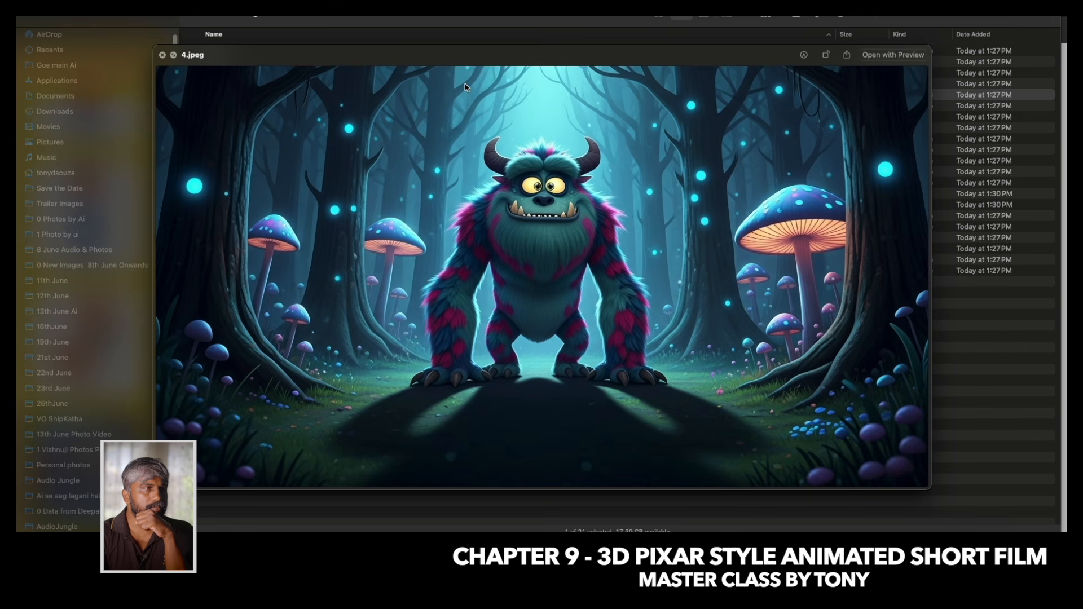
key("Down")
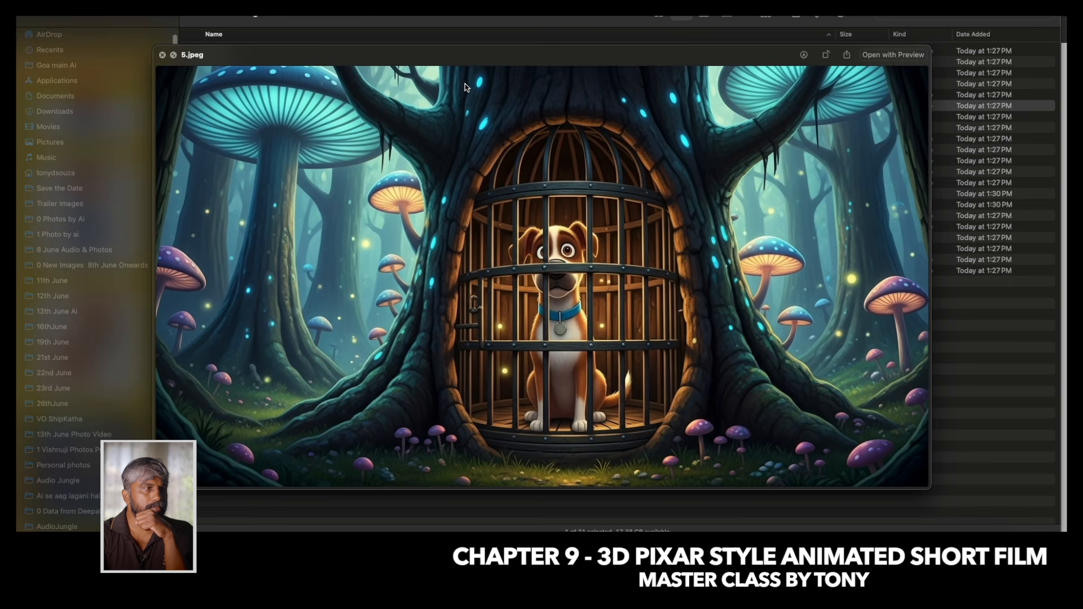
key("Down")
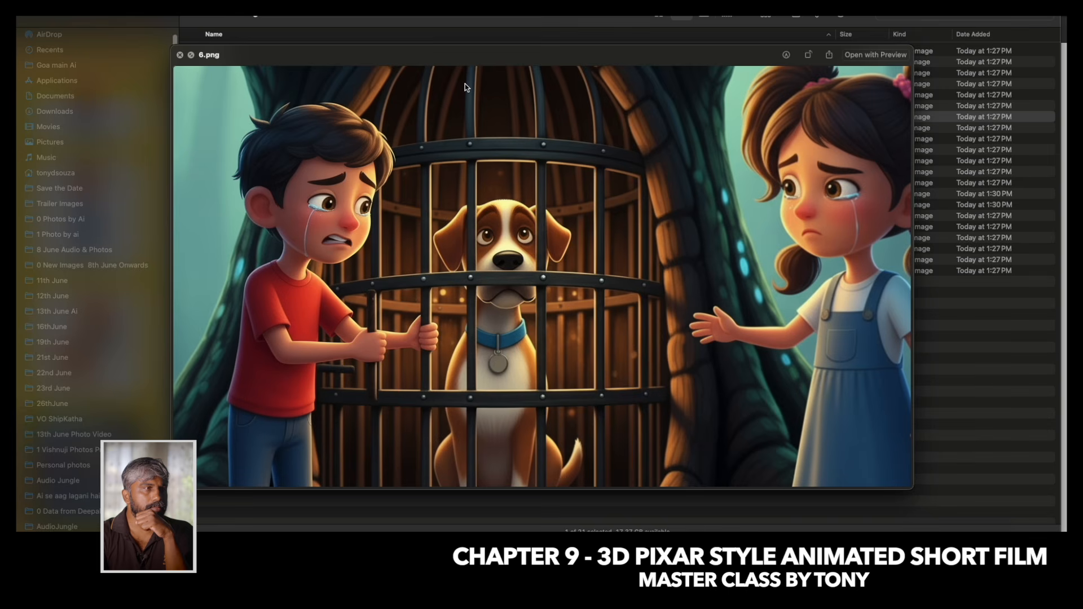
key("Down")
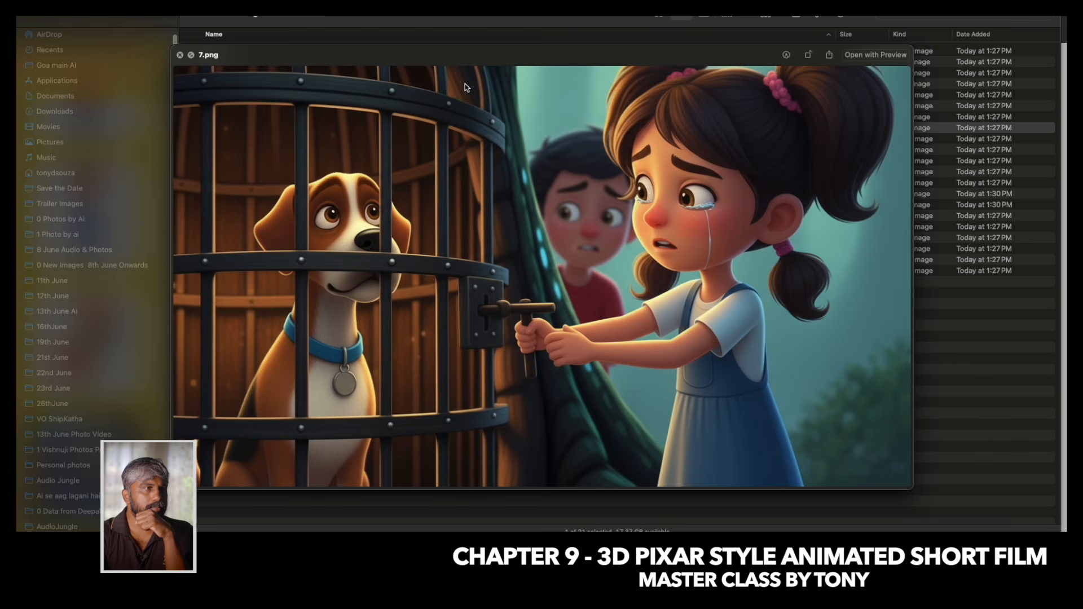
key("Down")
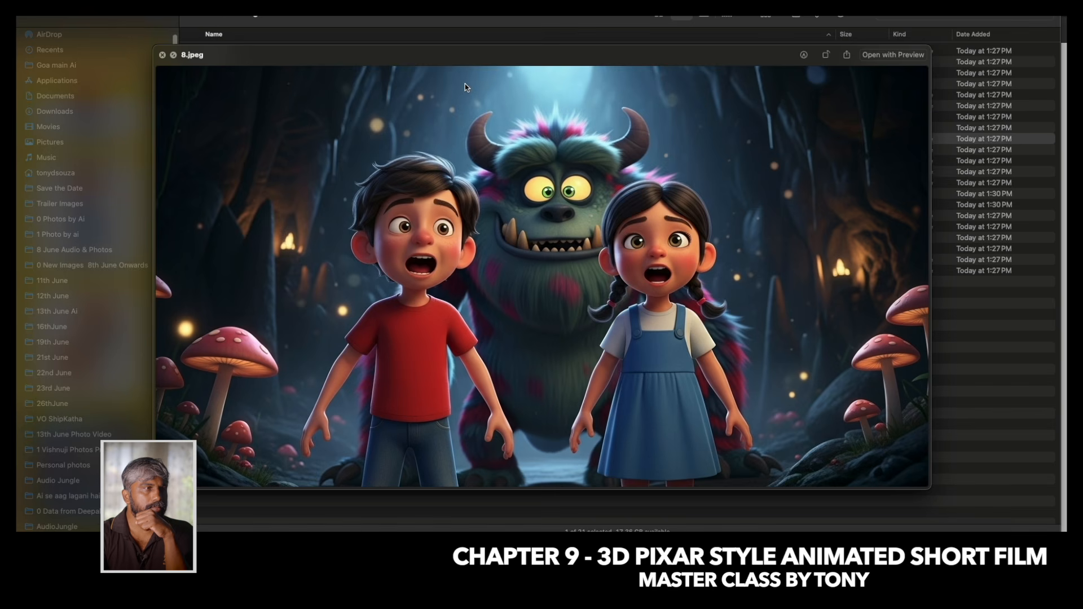
key("Down")
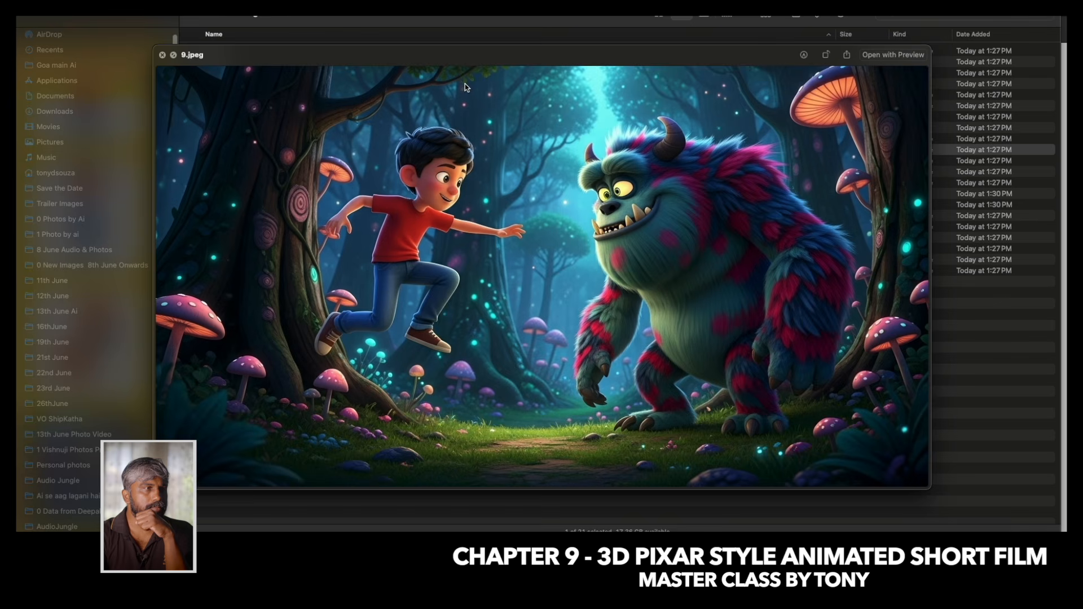
key("Down")
key("Down")
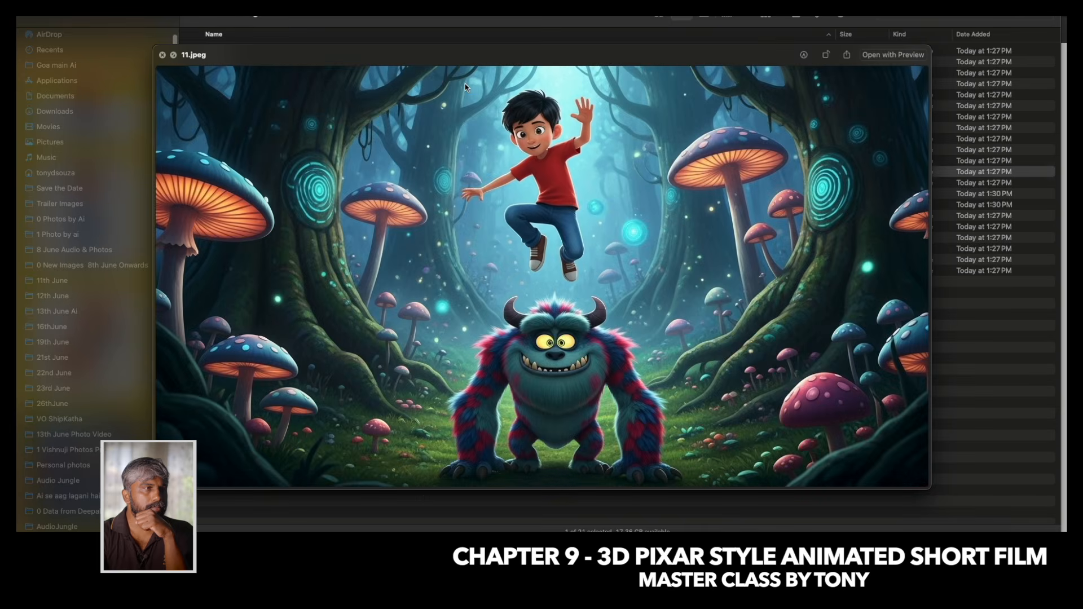
key("Down")
key("Up")
key("Up")
key("Up")
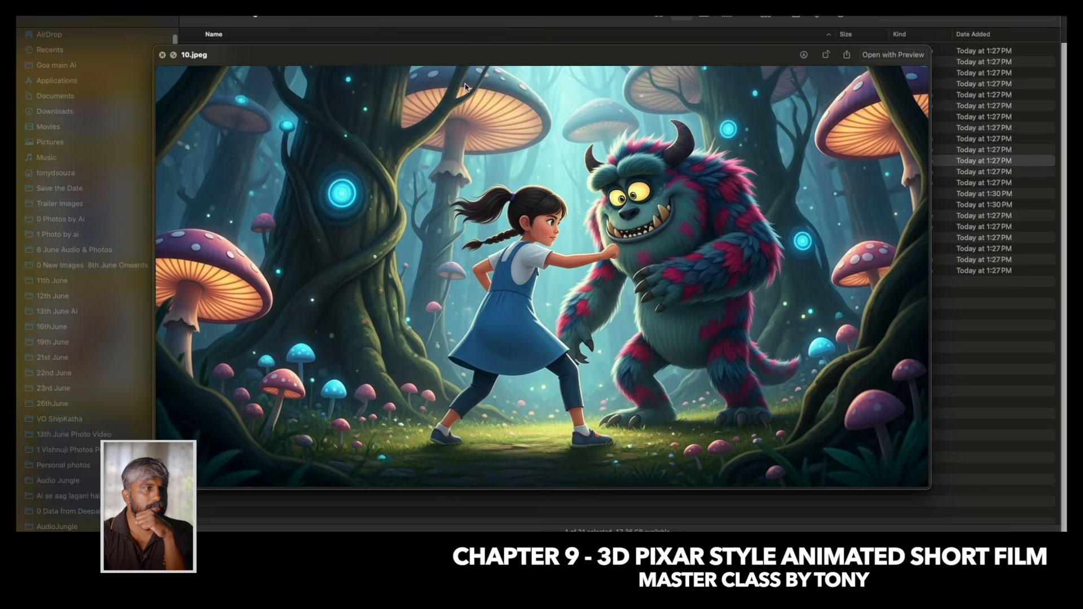
key("Down")
Preview 13.png, return to the side-view jump image 12.jpeg and delete it from the folder.
key("Down")
key("Down")
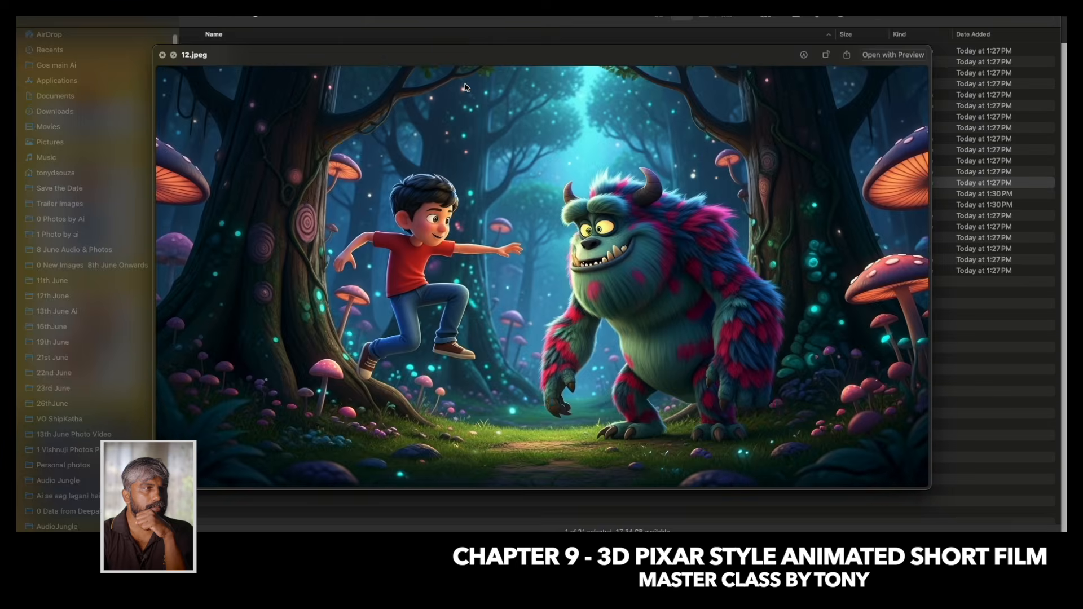
key("Down")
key("space")
key("space")
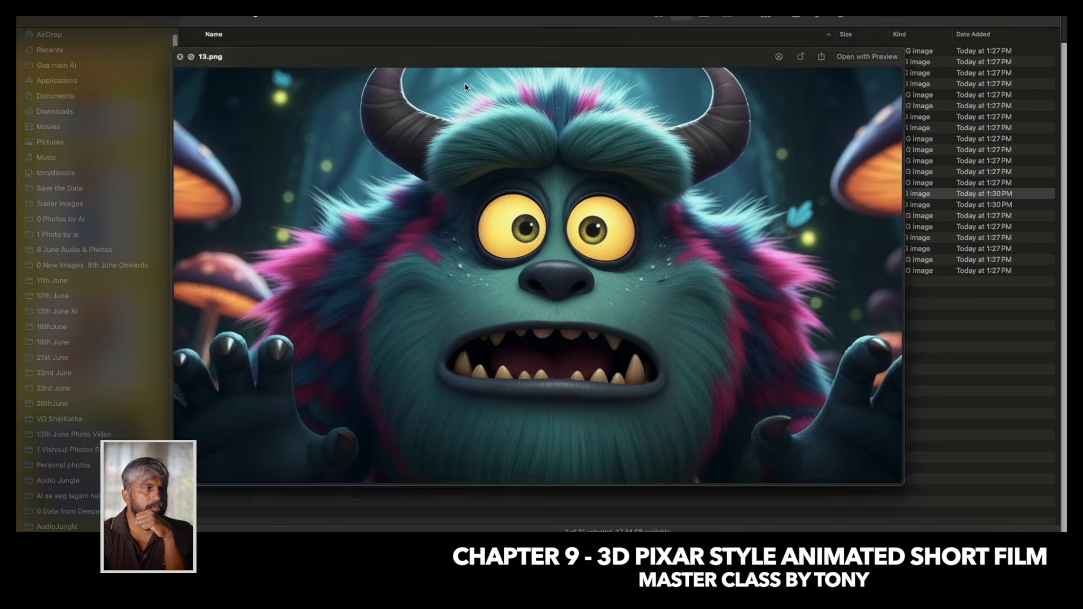
key("Up")
Review the remaining scene images in order, from 13.png through 20.jpeg, and close the preview.
key("space")
key("super+BackSpace")
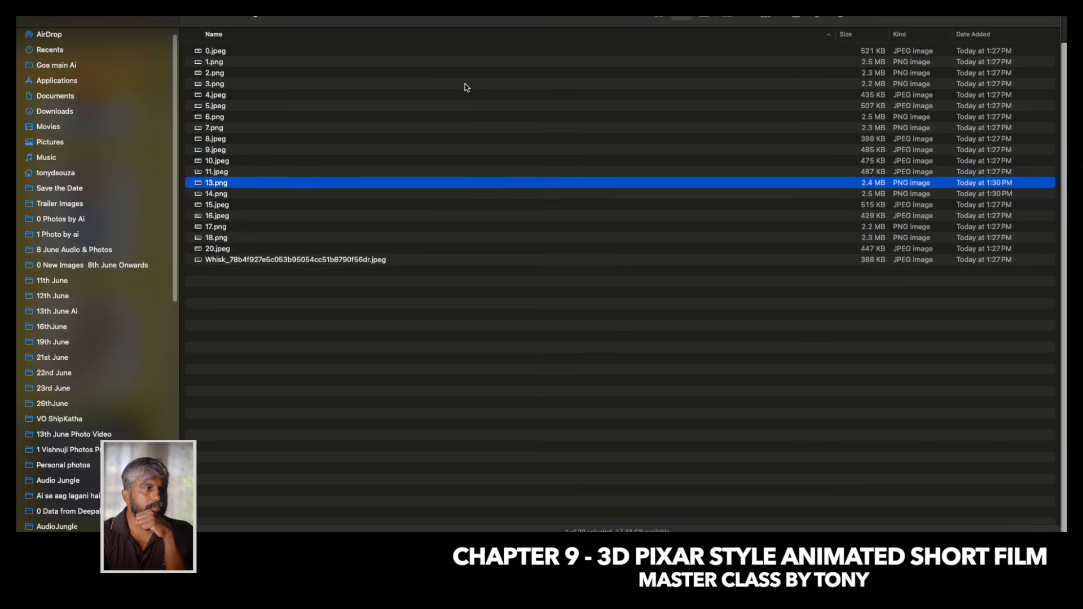
key("space")
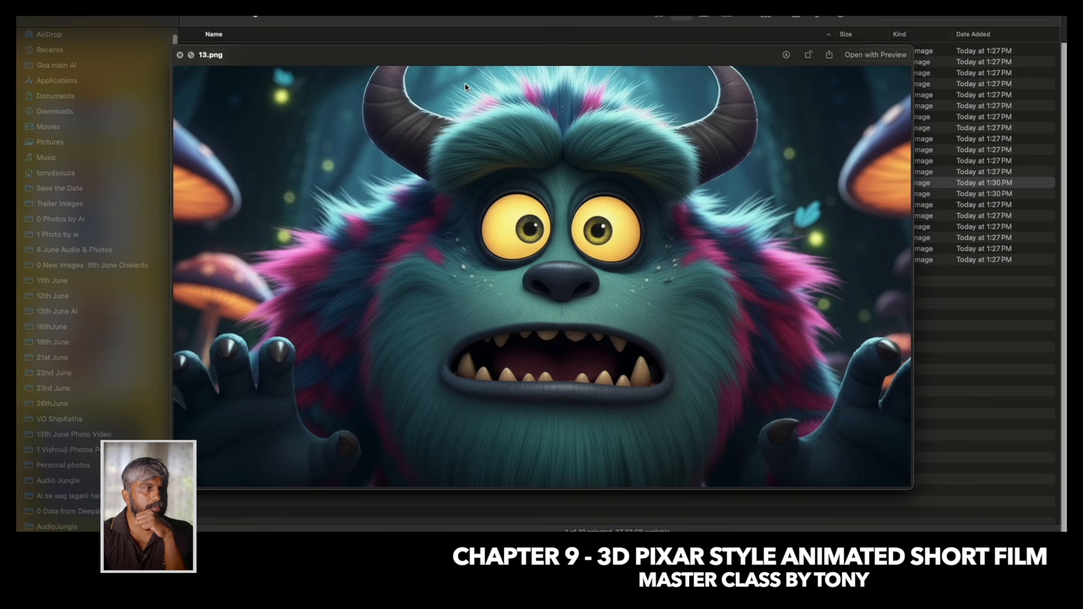
key("Down")
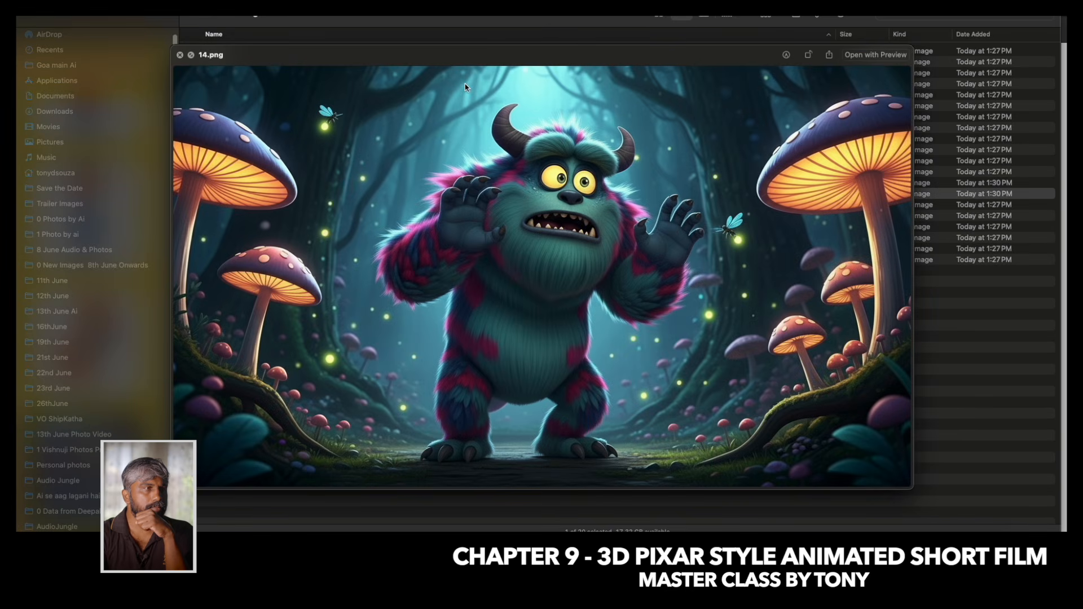
key("Down")
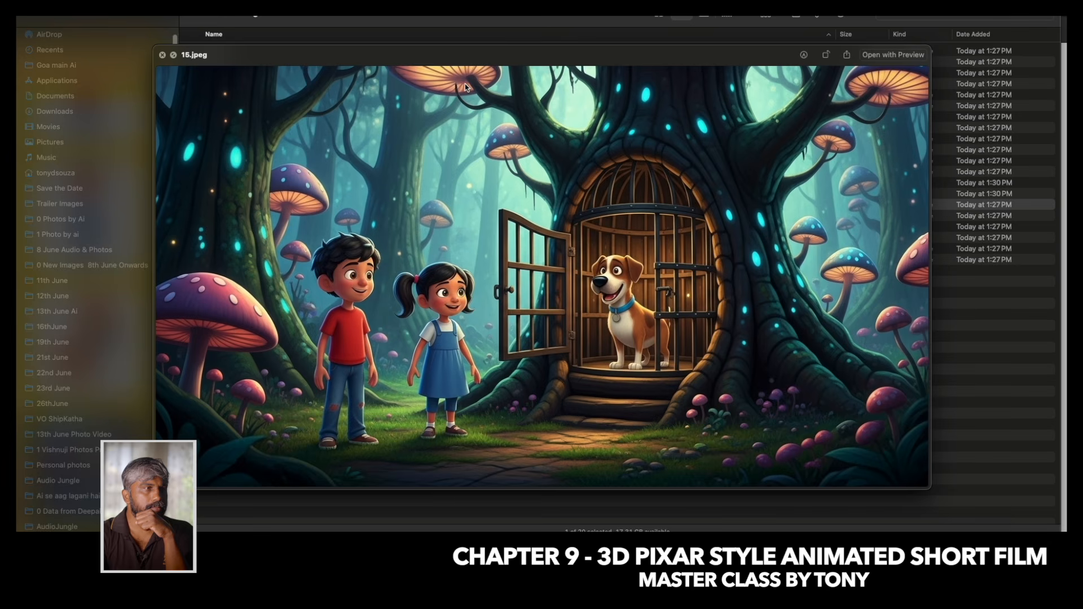
key("Down")
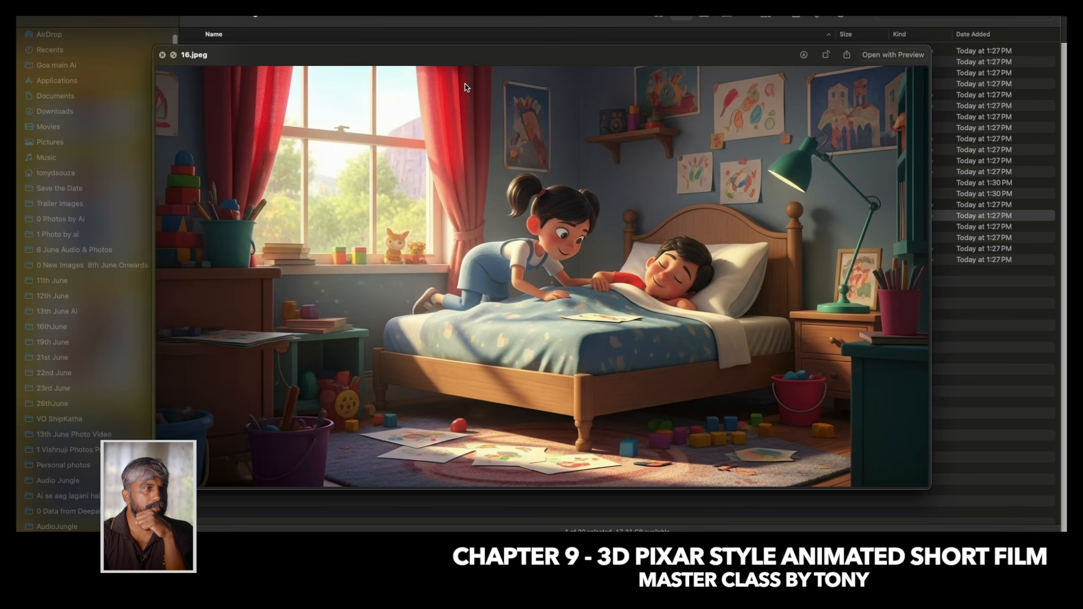
key("Down")
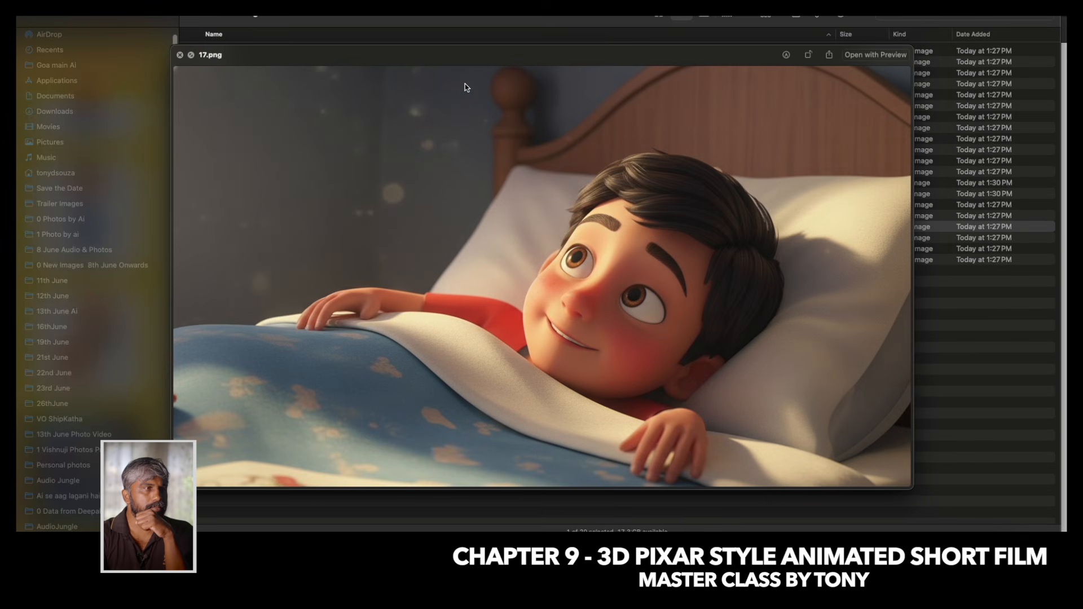
key("Down")
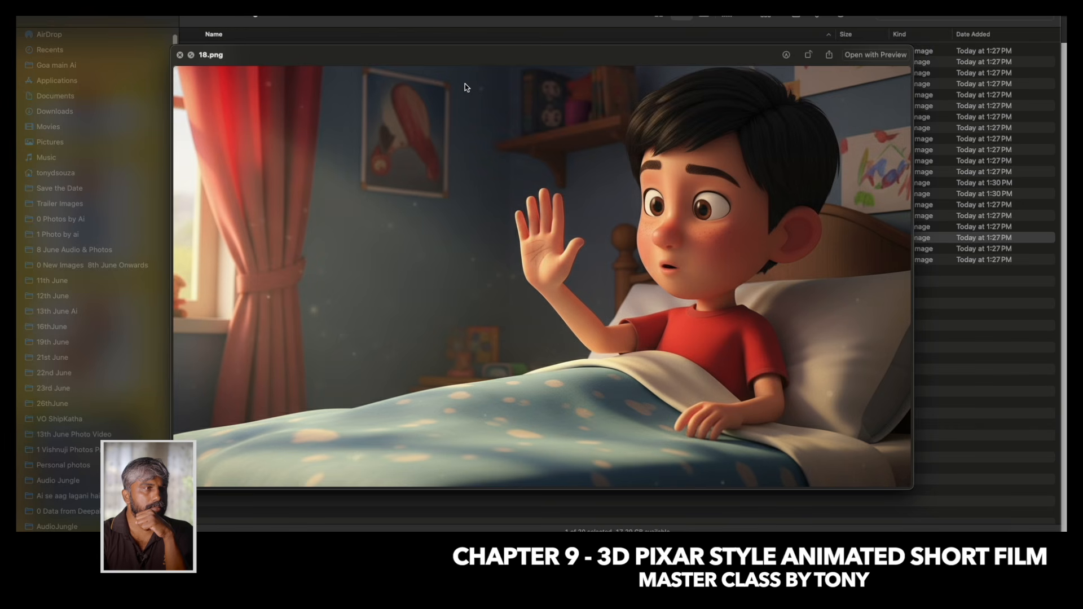
key("Down")
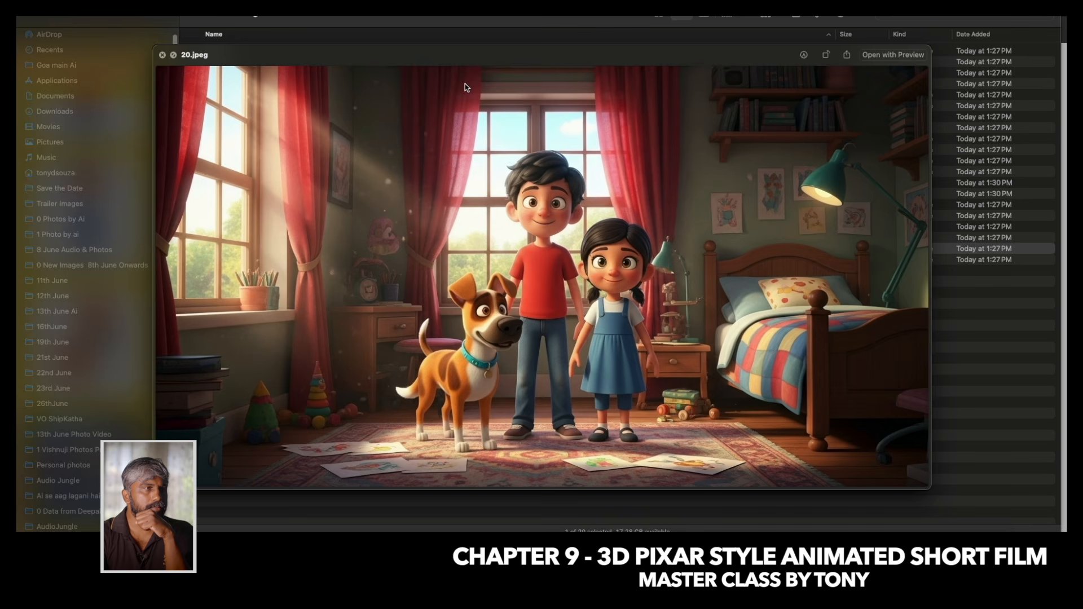
key("space")
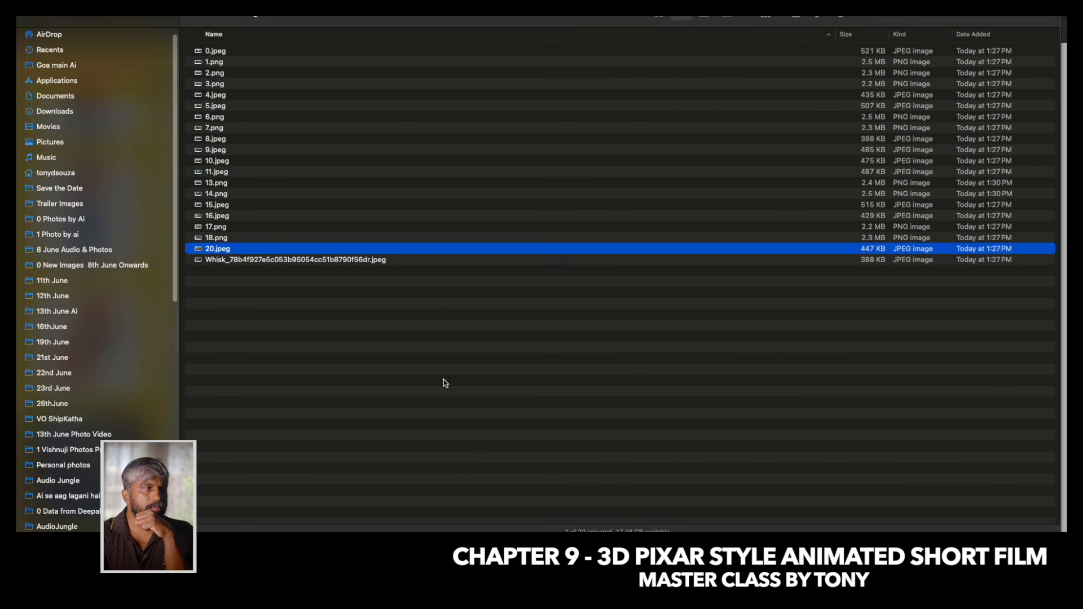
Switch back to Whisk and download the second girl fight image and the image of the monster hitting the boy.
left_click(587, 536)
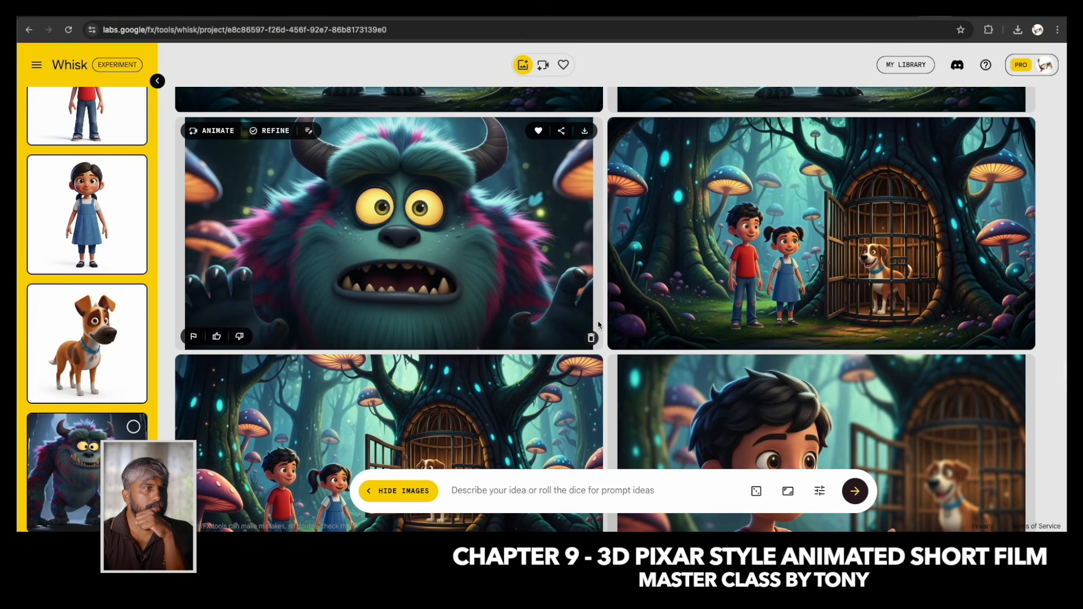
scroll(598, 326, "up", 6)
scroll(596, 326, "up", 10)
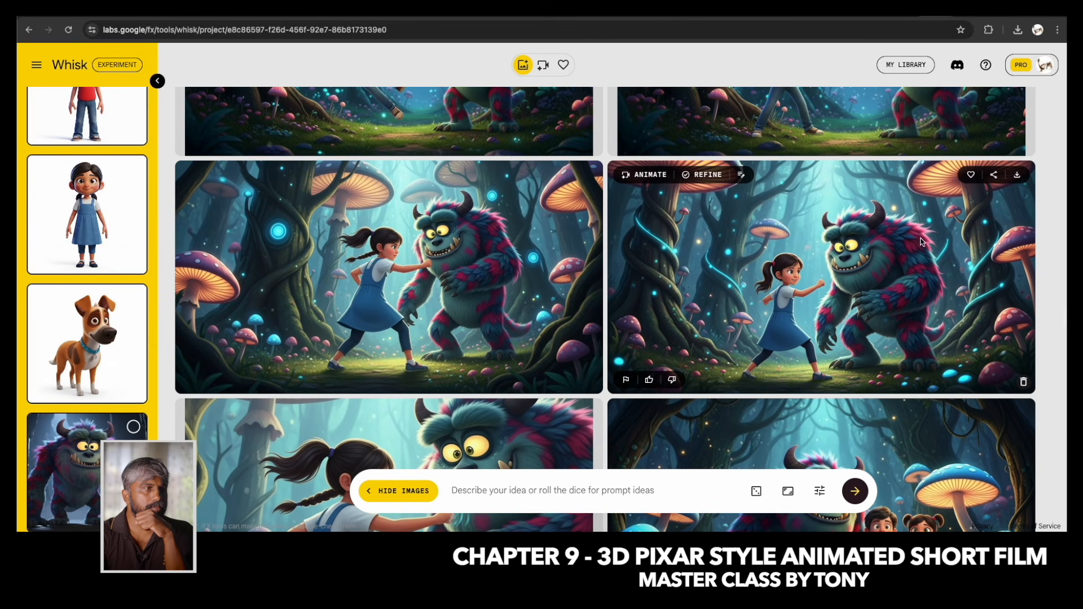
left_click(1018, 176)
scroll(717, 356, "up", 3)
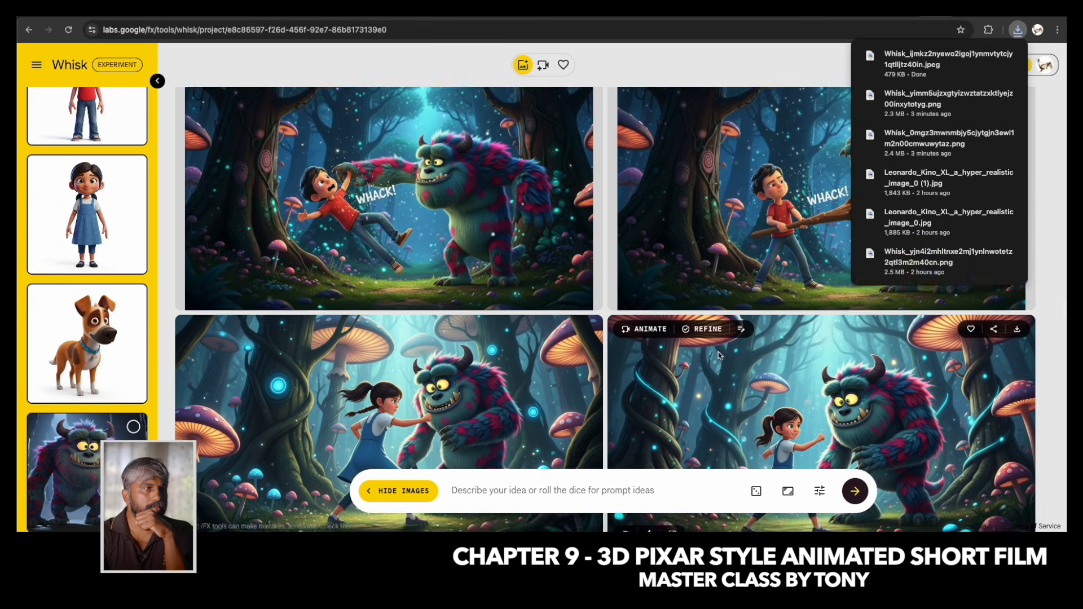
scroll(718, 355, "up", 1)
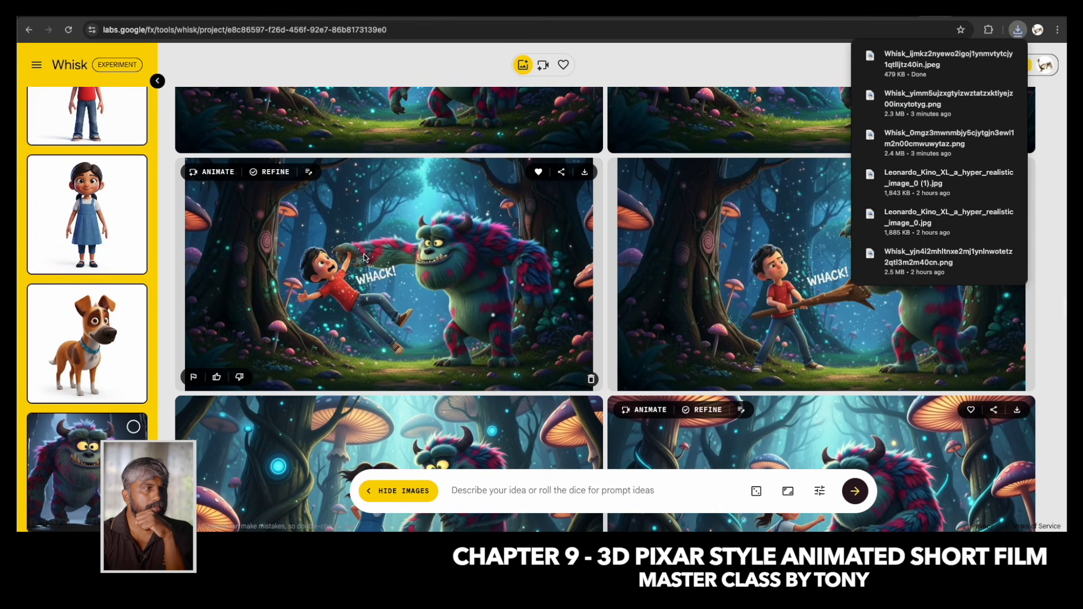
left_click(584, 175)
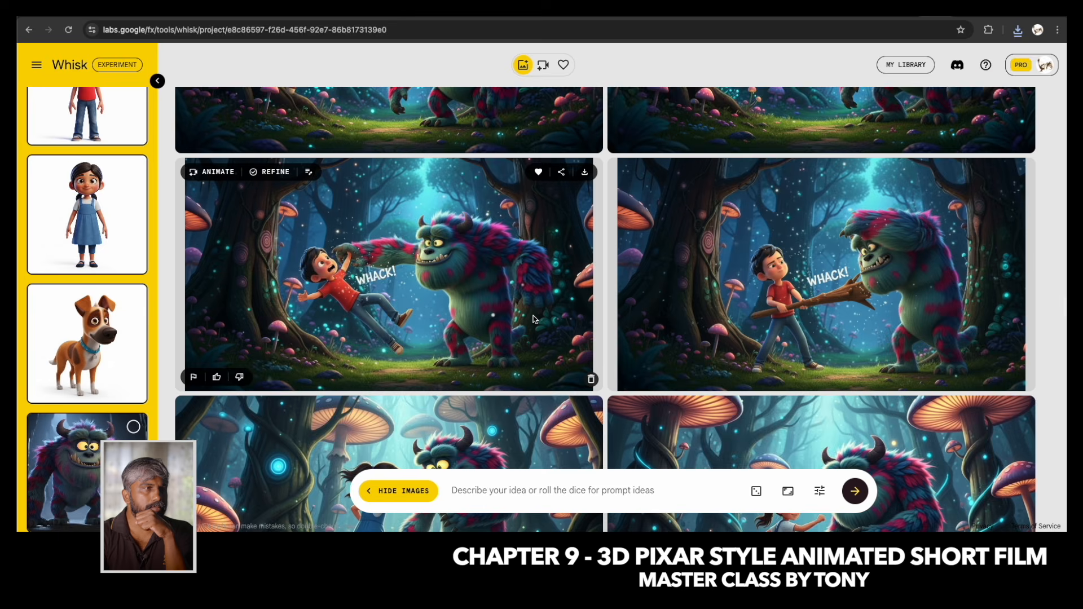
Find the raised-hand image in the gallery and refine it with the prompt "the hand has got swelling with red marks".
scroll(535, 319, "up", 2)
scroll(535, 319, "up", 3)
scroll(534, 320, "down", 15)
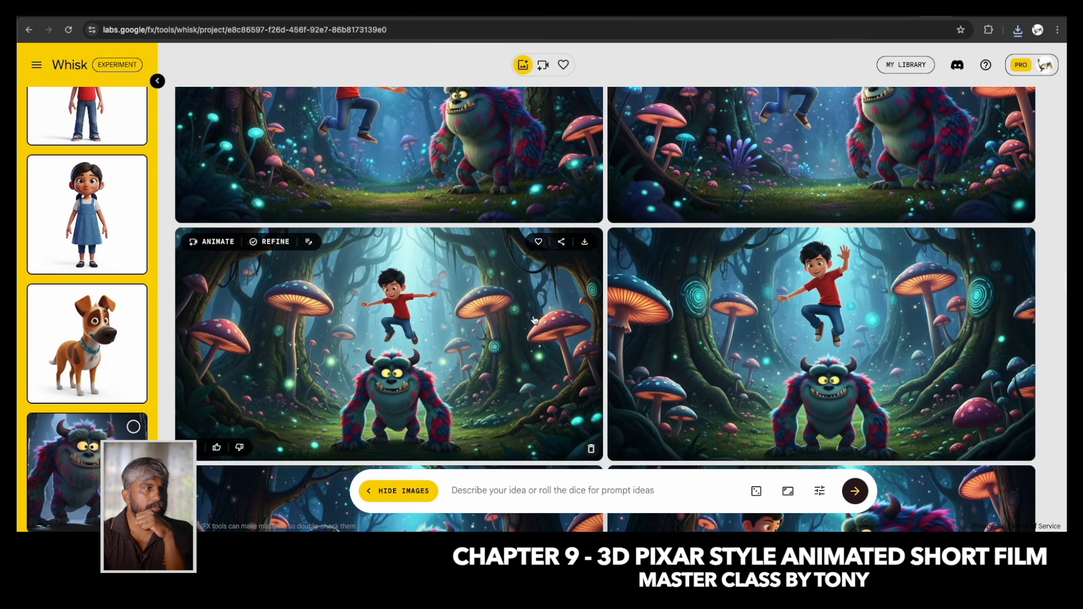
scroll(534, 320, "down", 15)
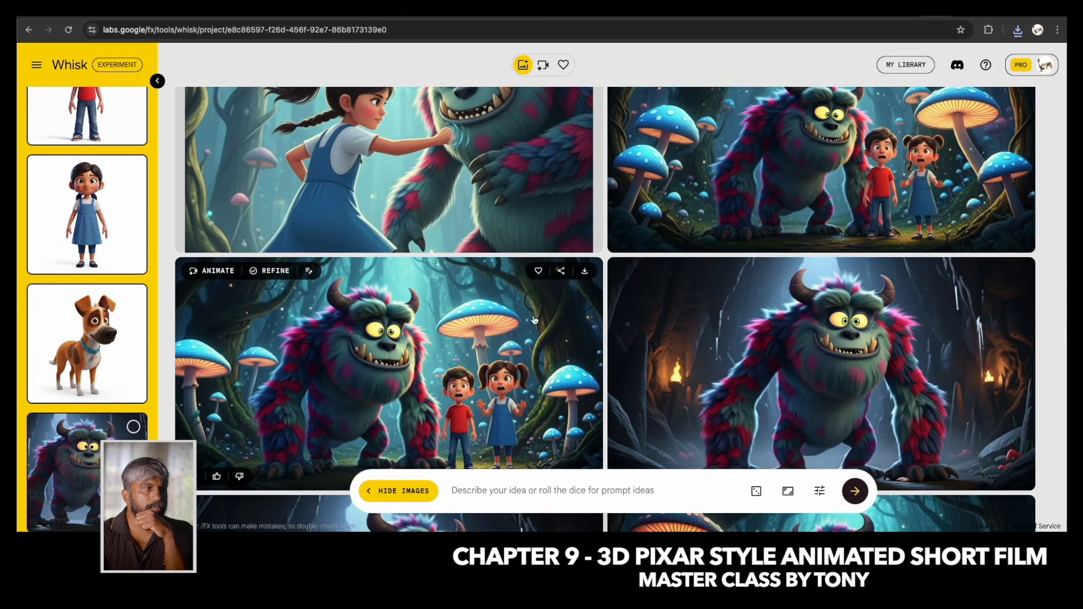
scroll(534, 320, "down", 15)
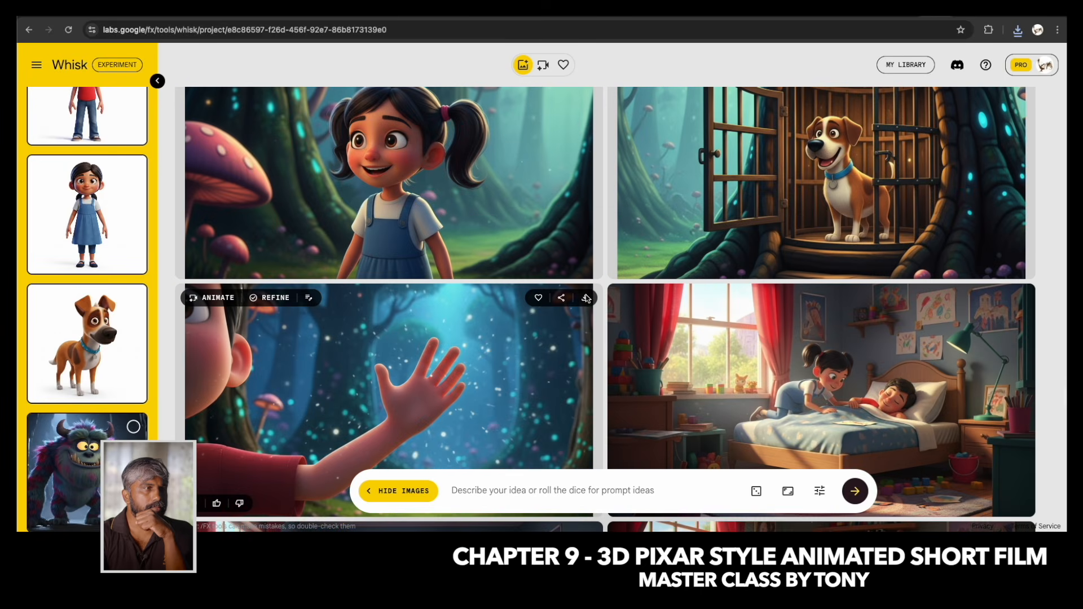
scroll(423, 361, "down", 2)
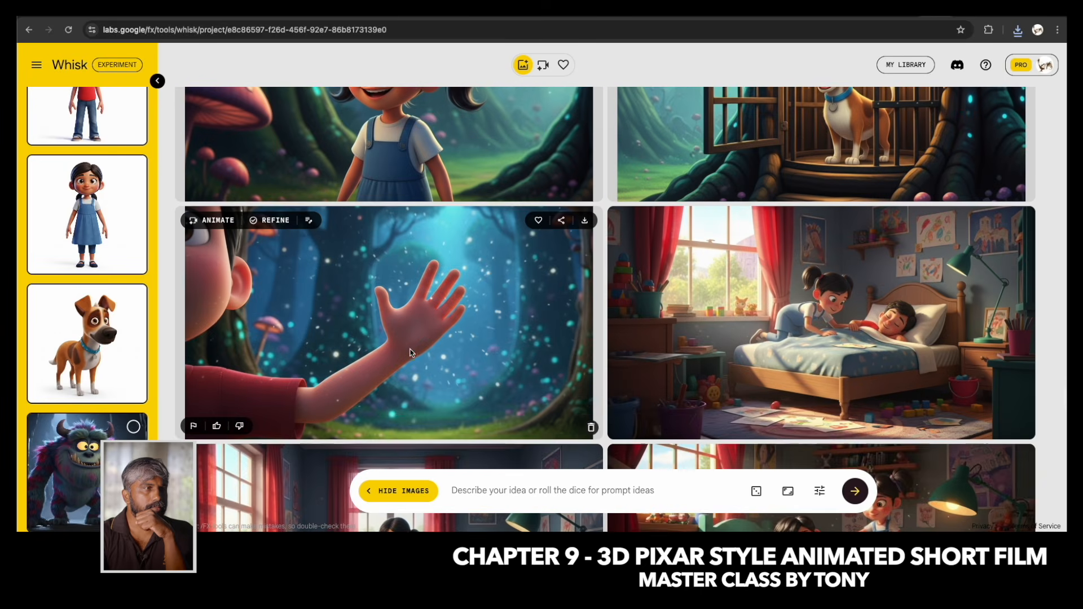
left_click(276, 221)
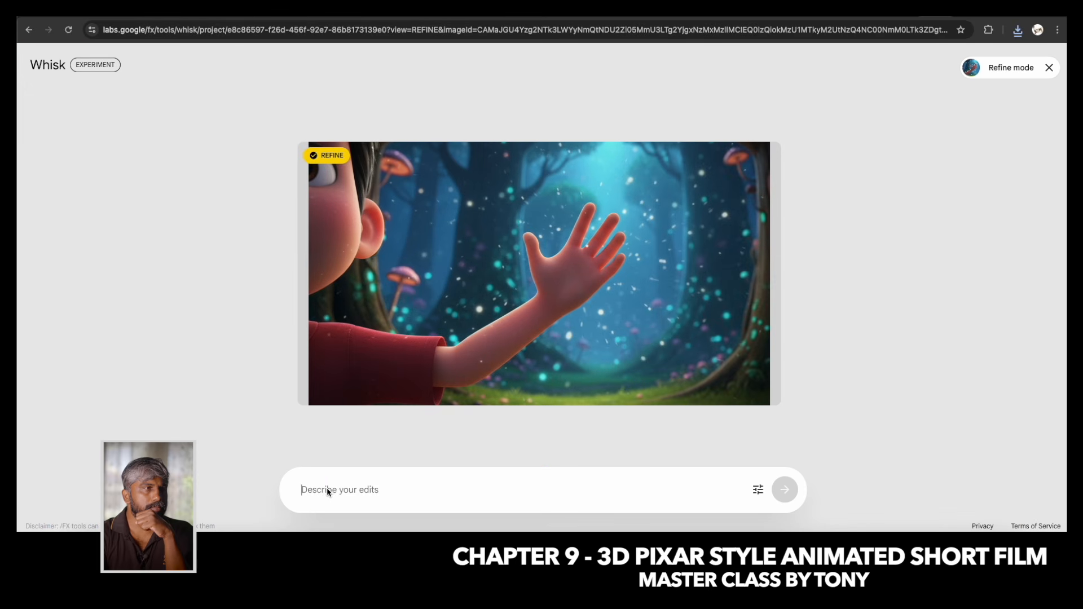
left_click(327, 491)
type("the hand")
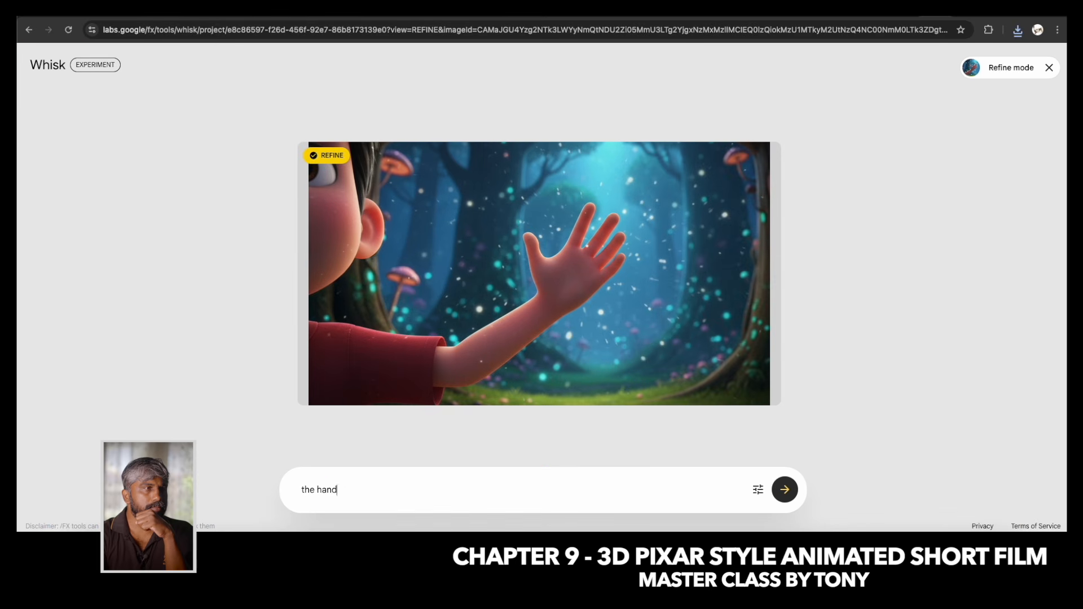
type(" has got swelling with red marks")
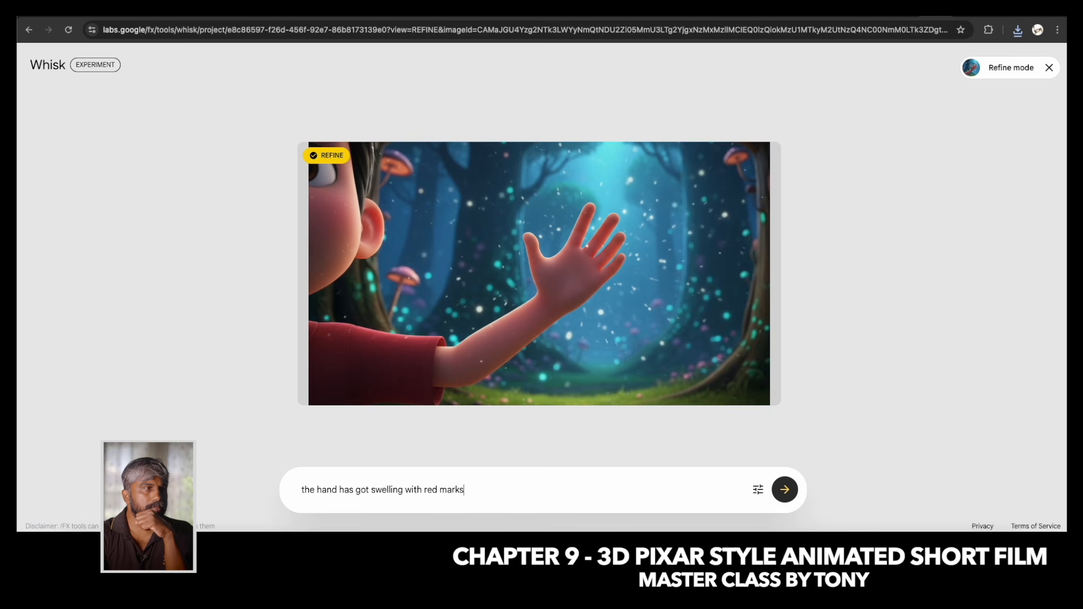
key("Return")
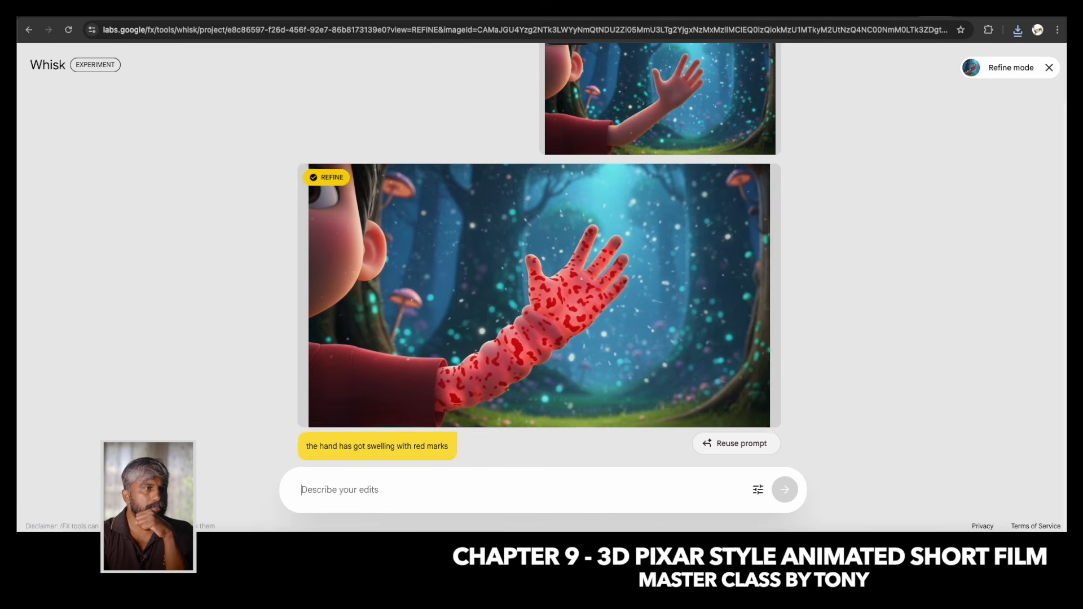
Refine the original raised-hand image again with the prompt "the hand has got some red tone after a punch".
type("the hand has got some red tone after a punch")
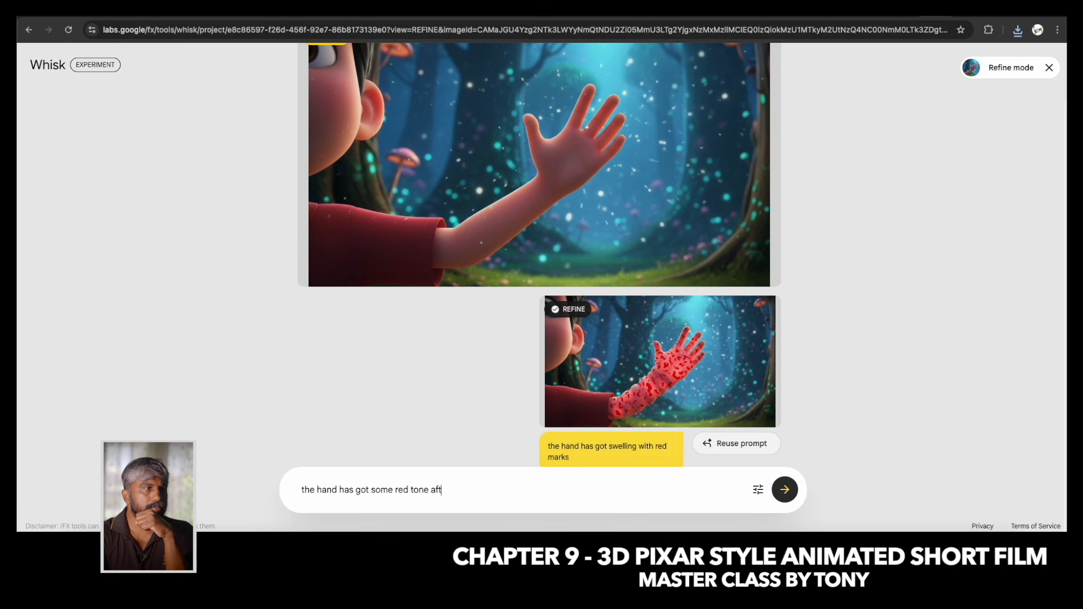
key("Return")
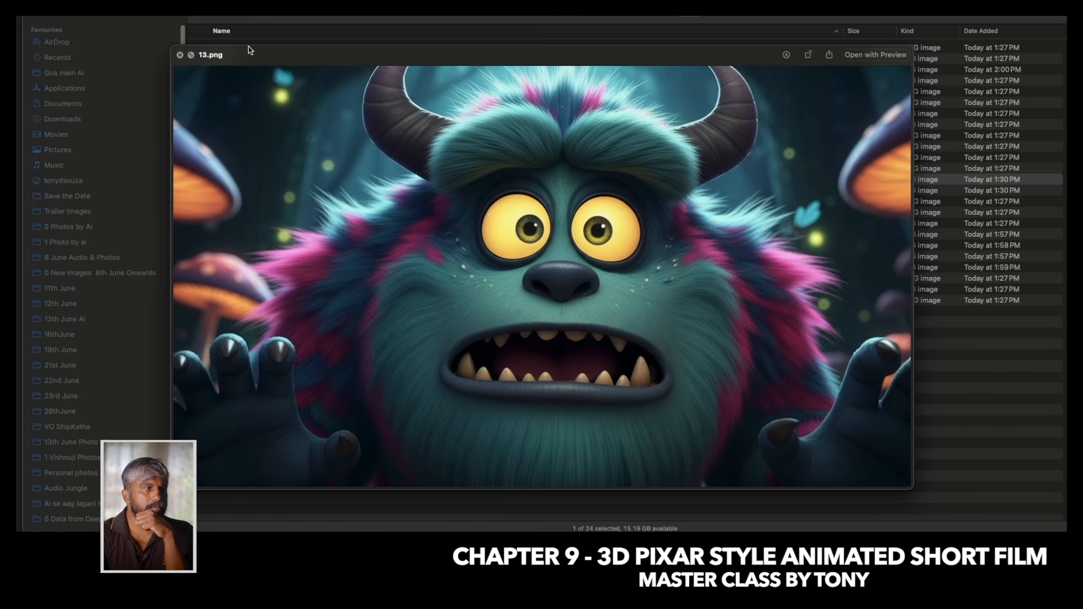
Preview the scene images in Finder from 13.png onward, comparing the bedroom shots 16.jpeg and 18.png.
key("Down")
key("Down")
key("Down")
key("Down")
key("Down")
key("Down")
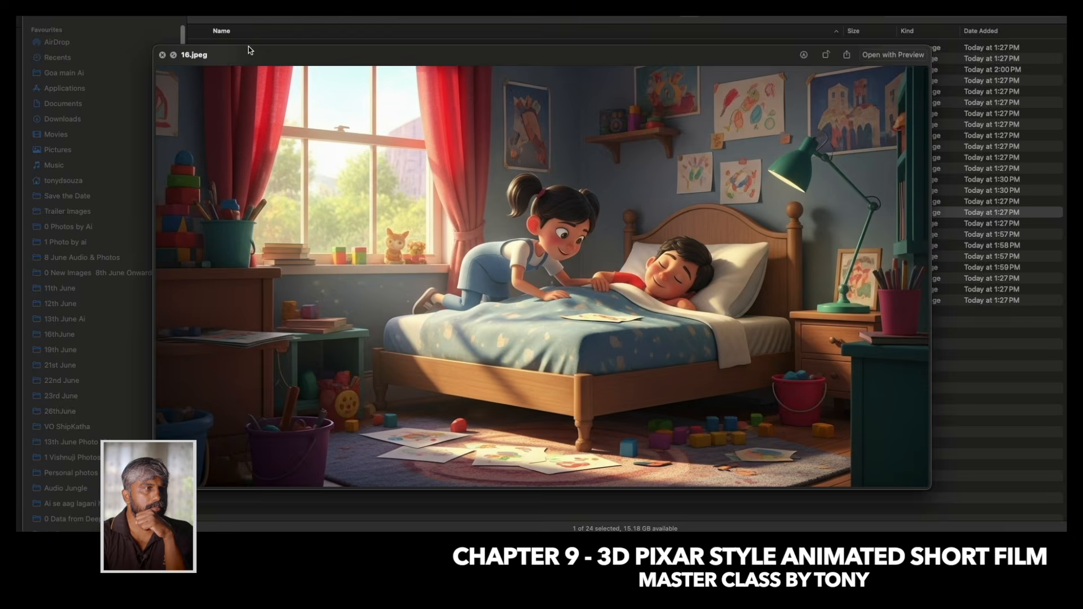
key("Up")
key("Up")
key("Up")
key("Up")
key("Up")
key("Up")
key("Up")
key("Up")
key("Up")
key("Up")
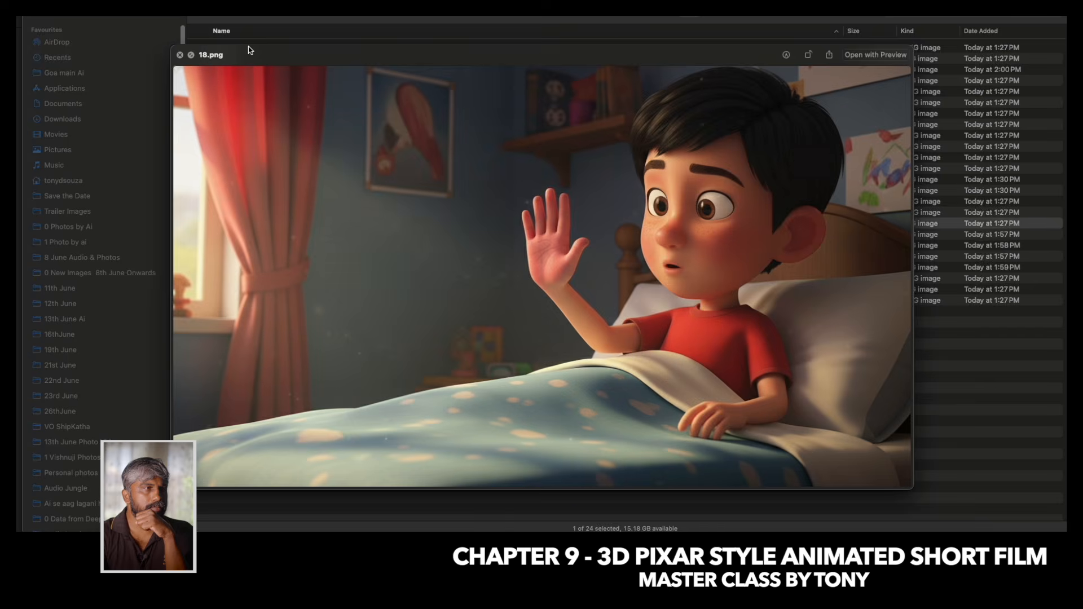
Go back through the earlier scene images, including 6.png and the lantern close-up 2.png, and close the preview.
key("Up")
key("Up")
key("Up")
key("Up")
key("Up")
key("Up")
key("Up")
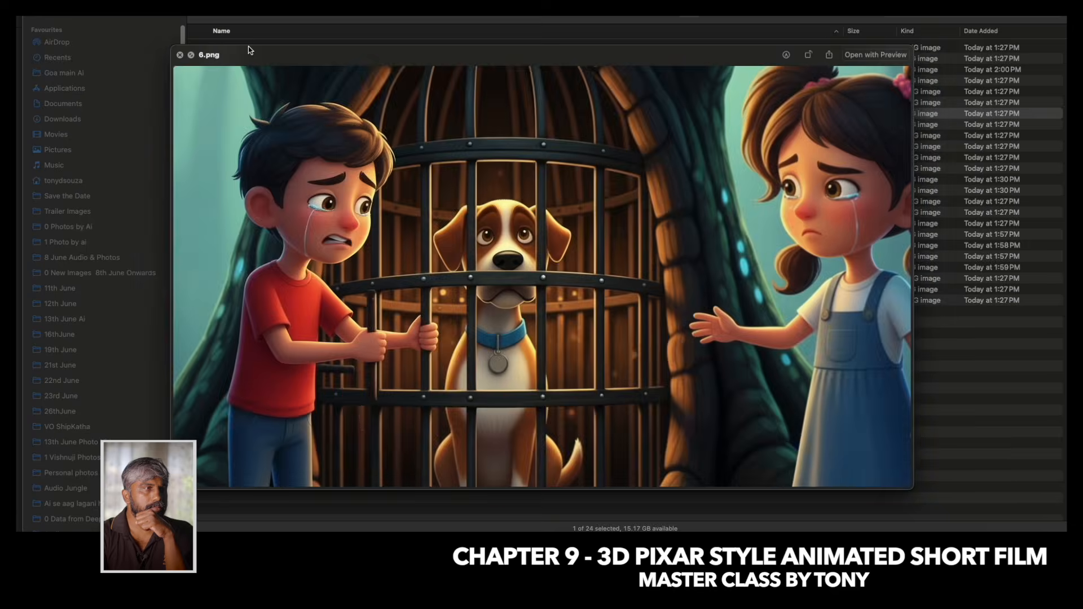
key("Up")
key("Down")
key("Down")
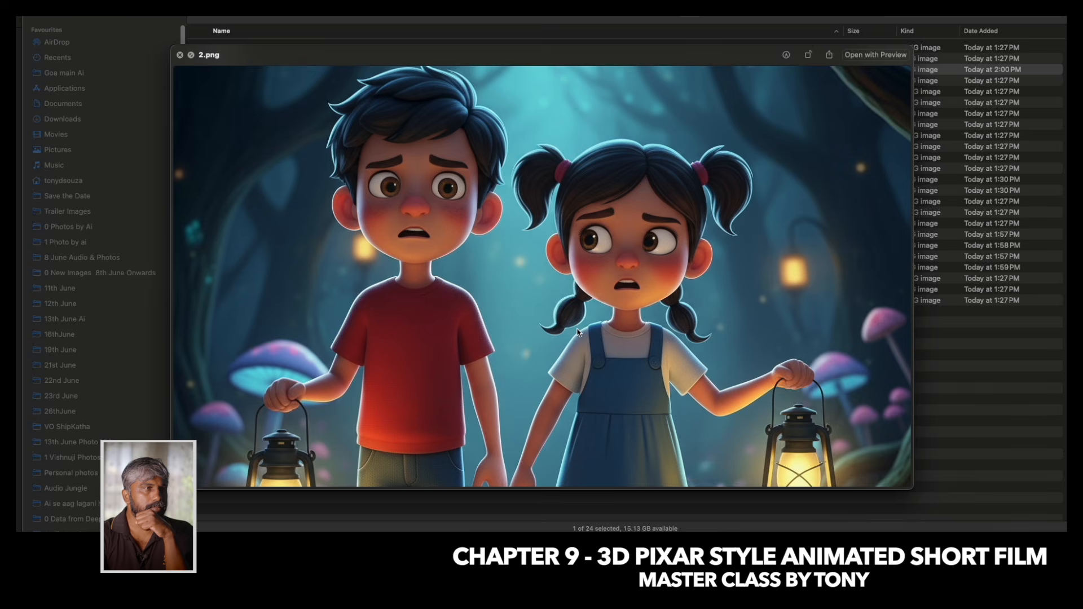
key("space")
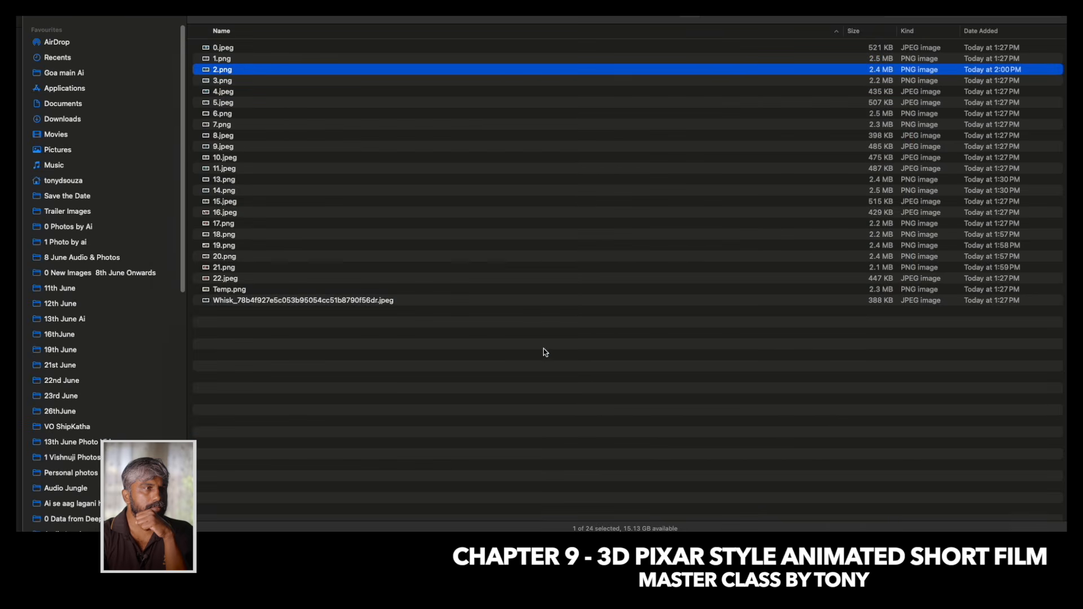
Switch to Leonardo.Ai in the browser and remove the existing reference image from the image prompt.
left_click(597, 529)
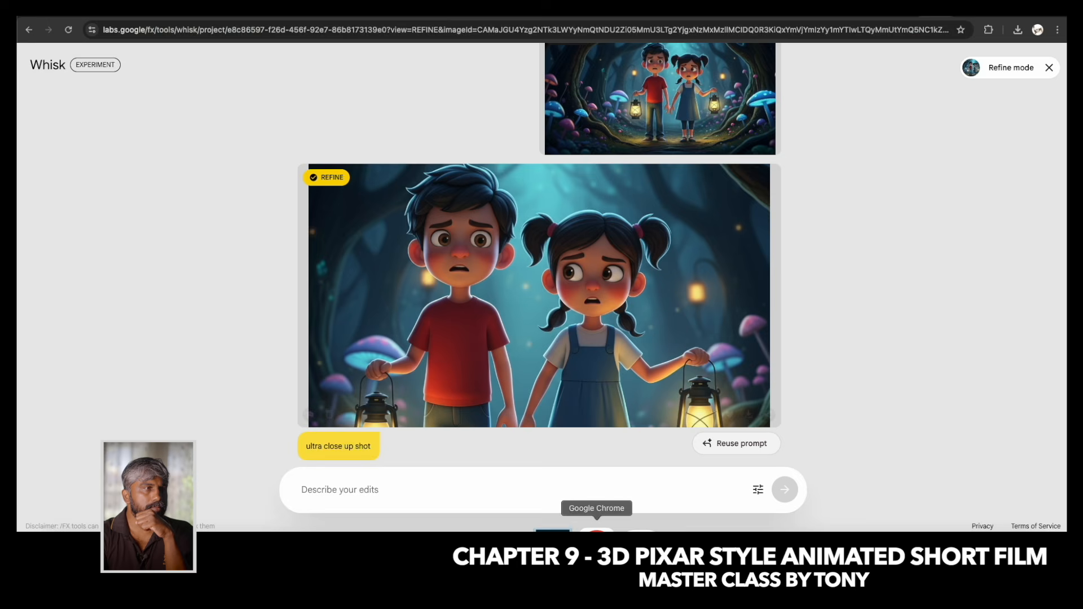
left_click(748, 16)
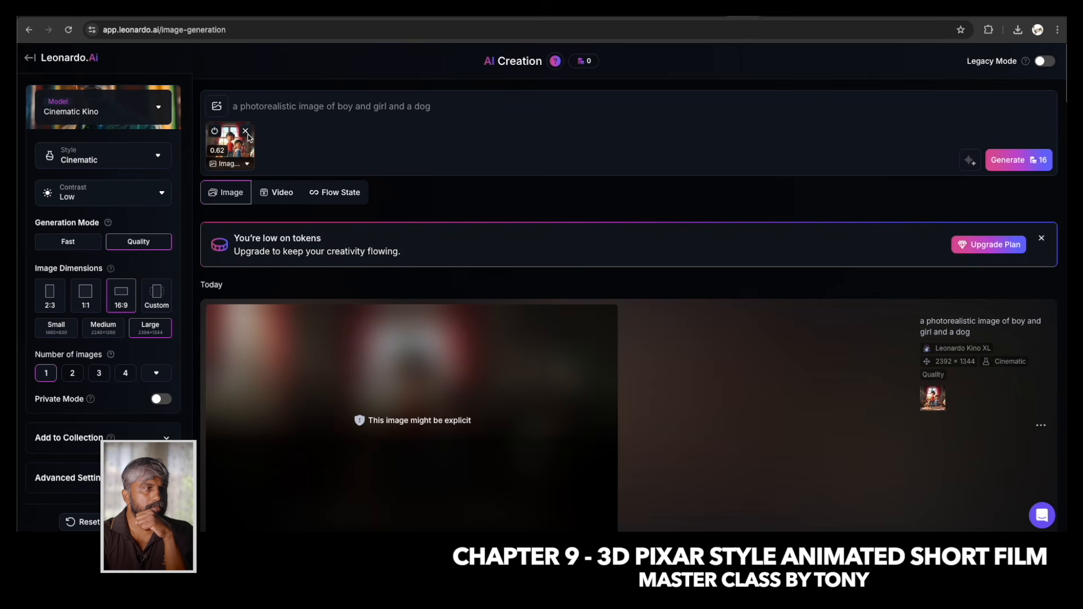
left_click(249, 129)
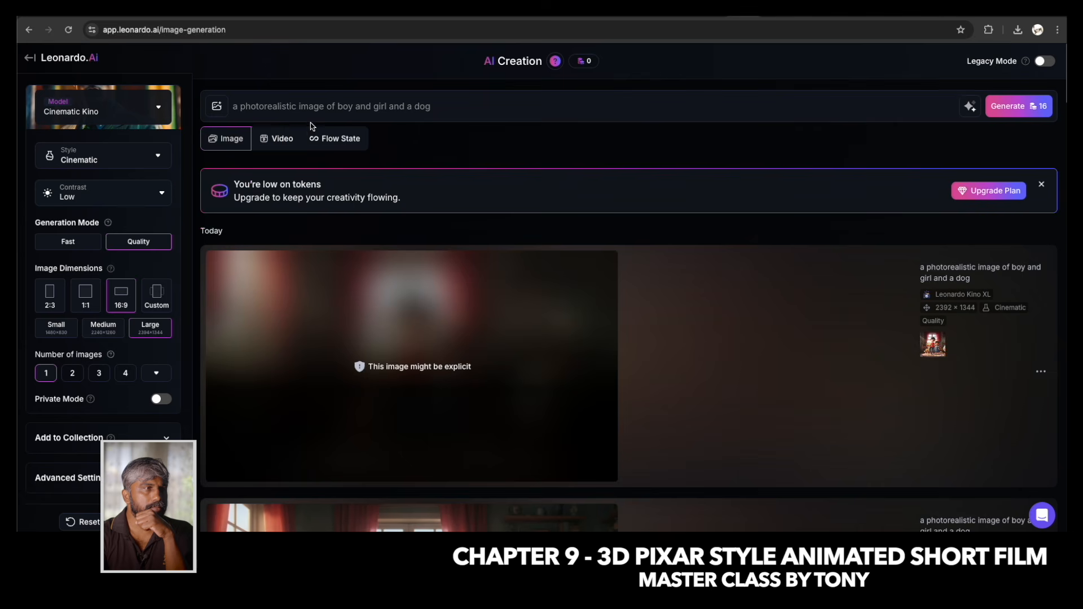
Look through the available image models and the legacy models, and keep Cinematic Kino selected.
left_click(104, 111)
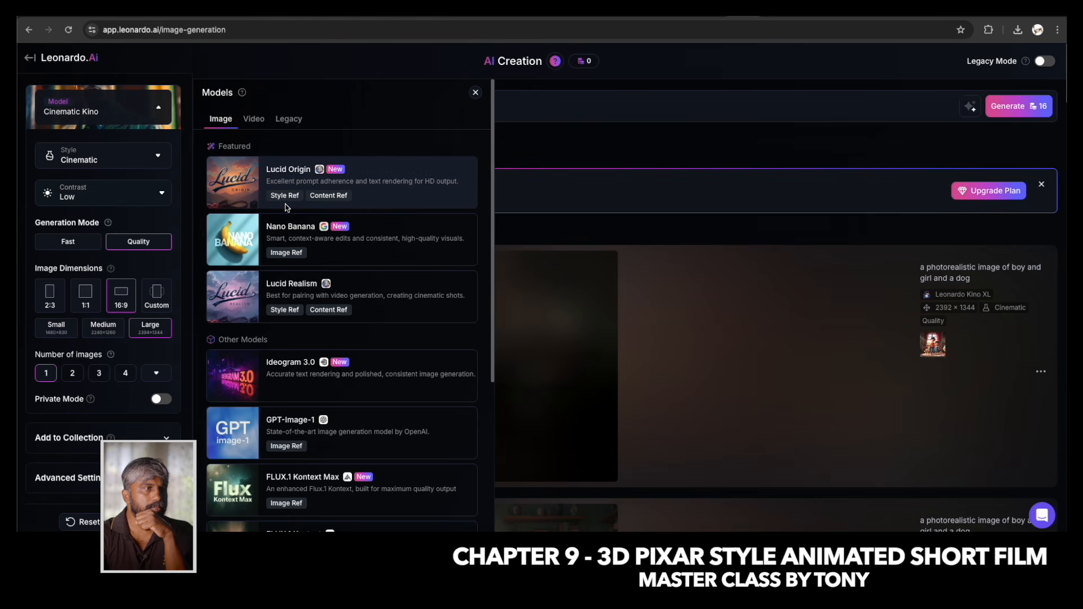
scroll(288, 226, "down", 5)
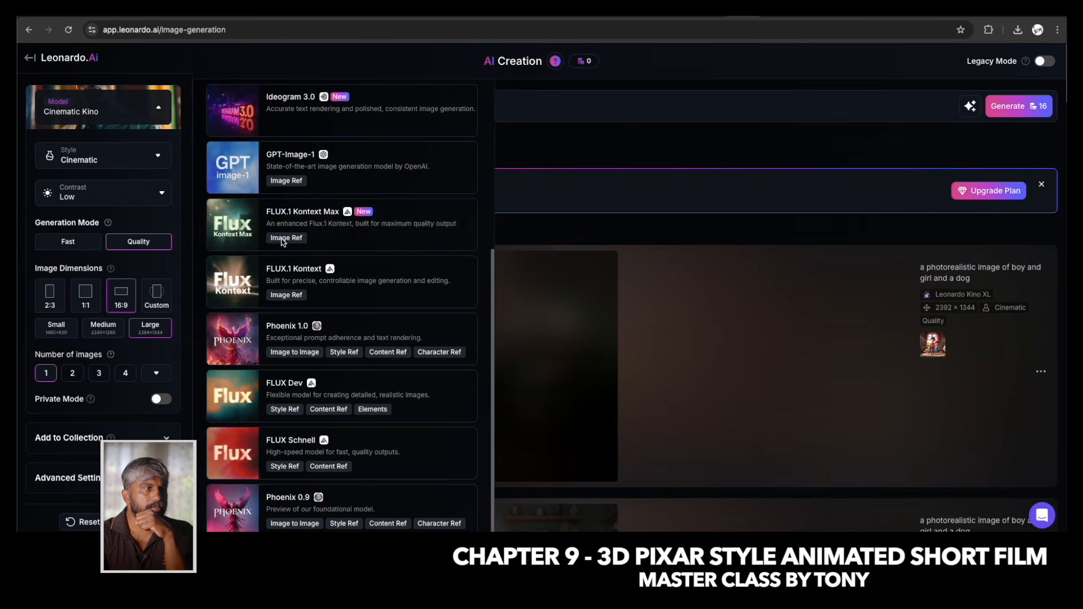
scroll(290, 241, "up", 10)
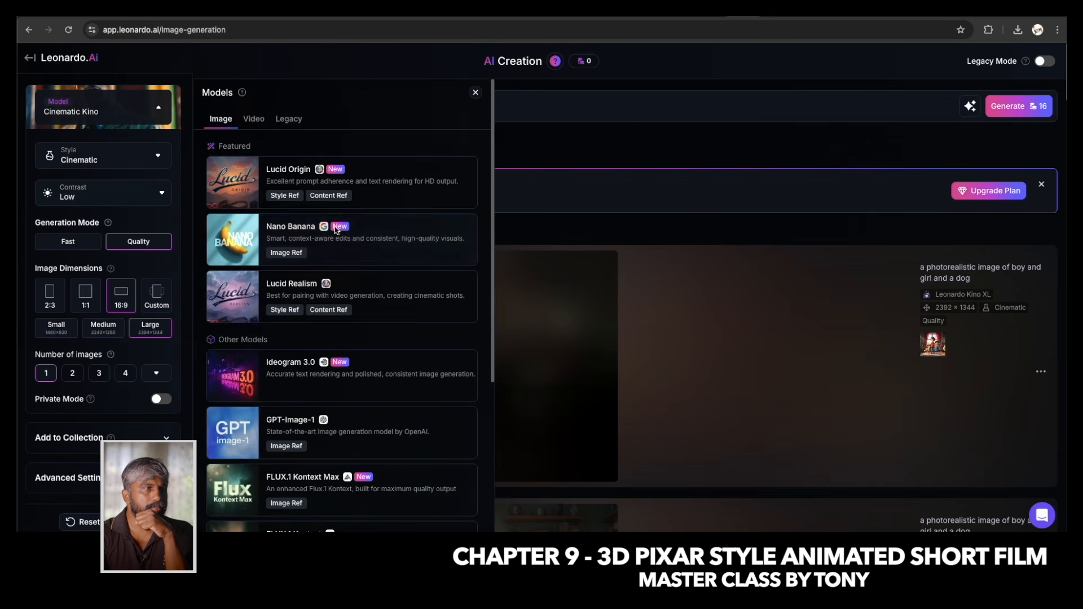
left_click(290, 122)
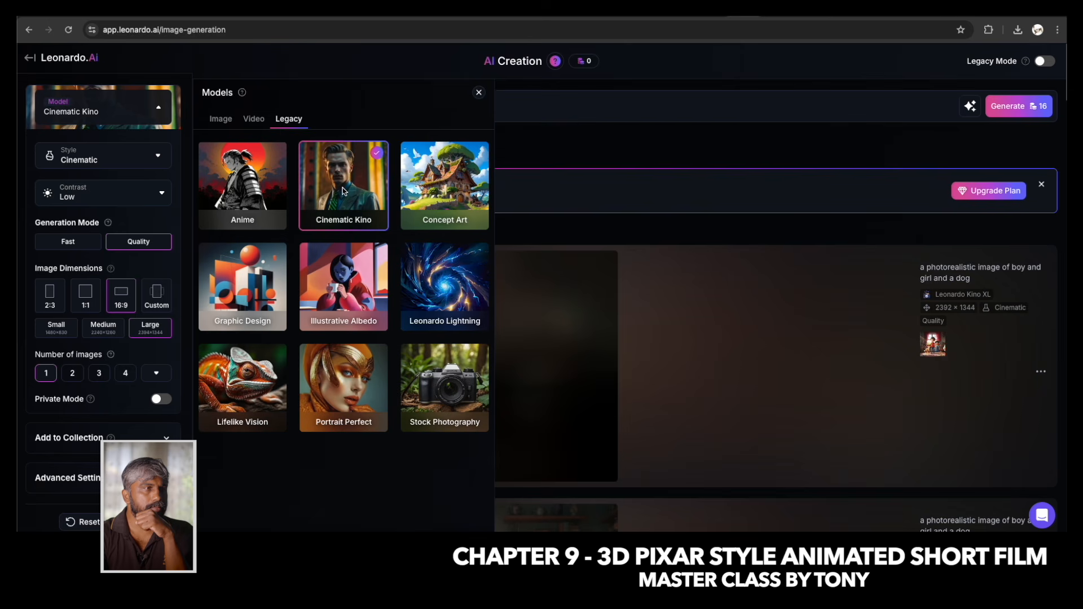
left_click(522, 147)
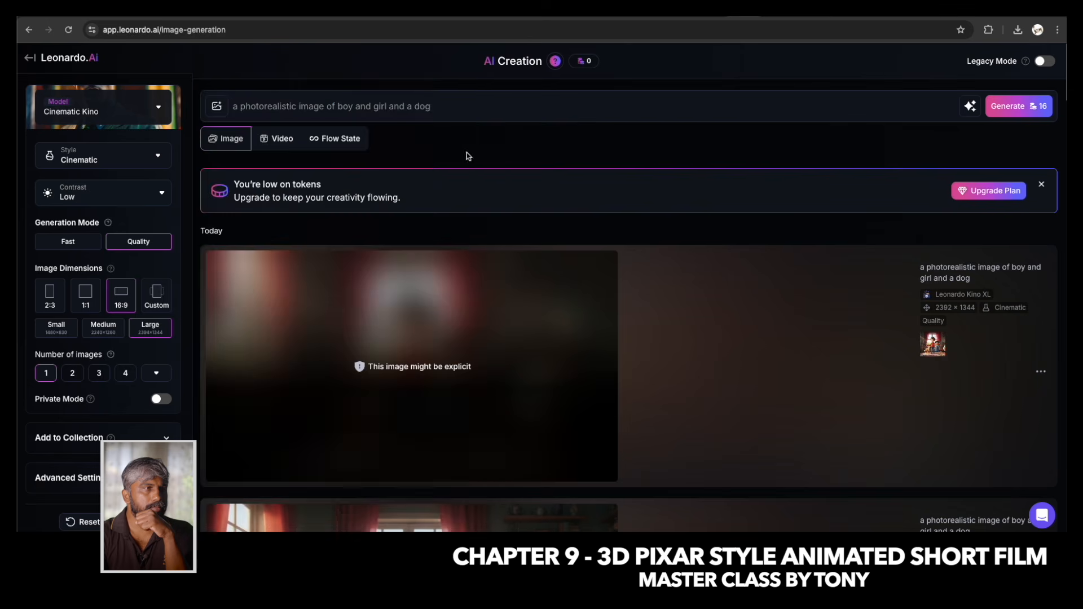
Keep the generation mode on Quality and set the number of images to 2.
left_click(67, 242)
left_click(138, 243)
left_click(70, 373)
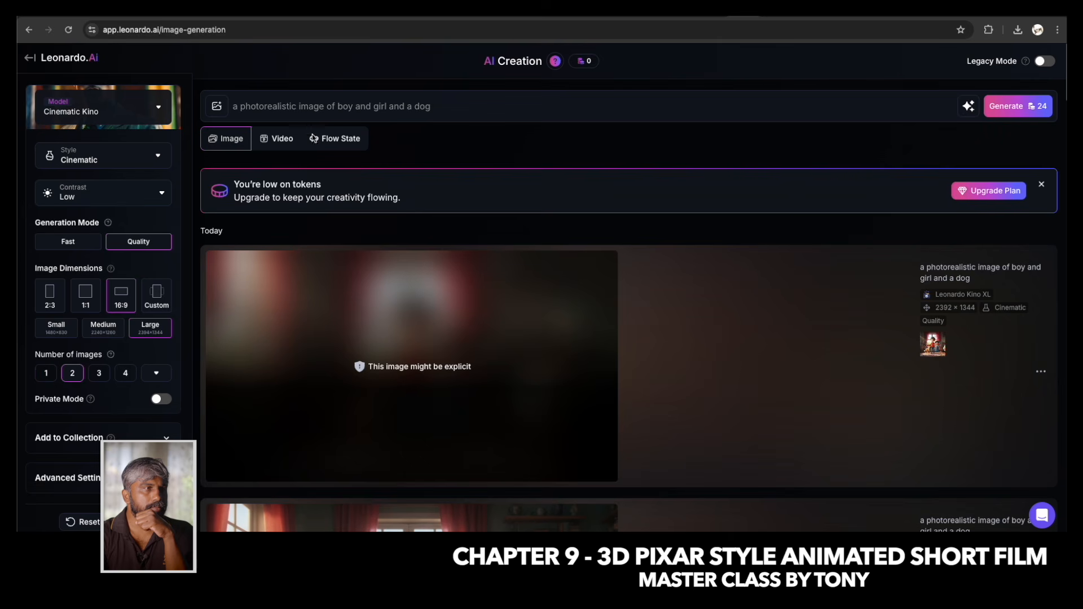
left_click(45, 372)
Check the plan's token allowances and dismiss the low-token notice.
left_click(587, 62)
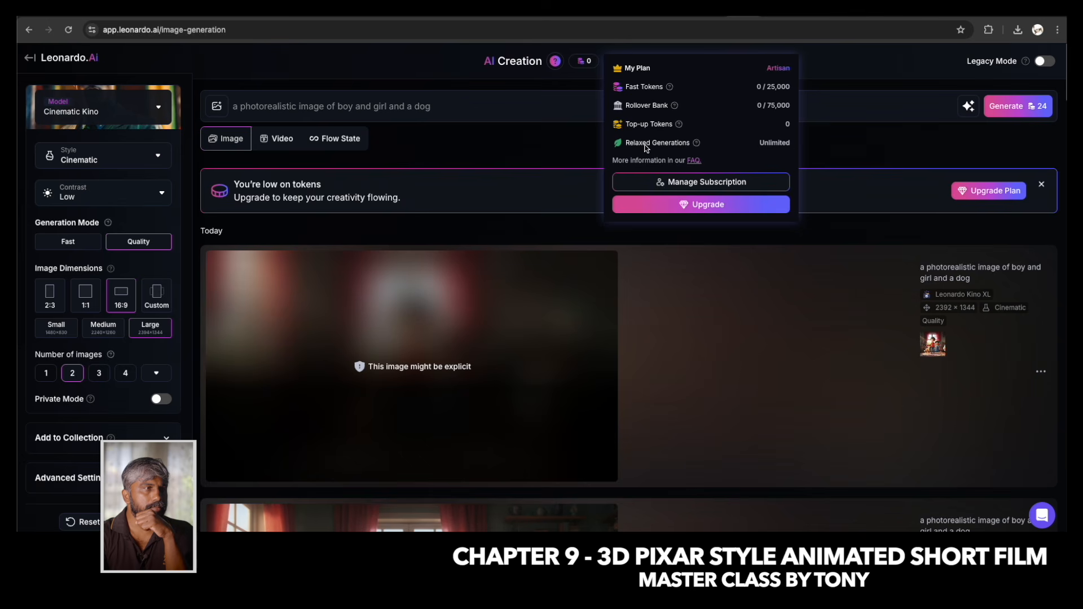
left_click(834, 73)
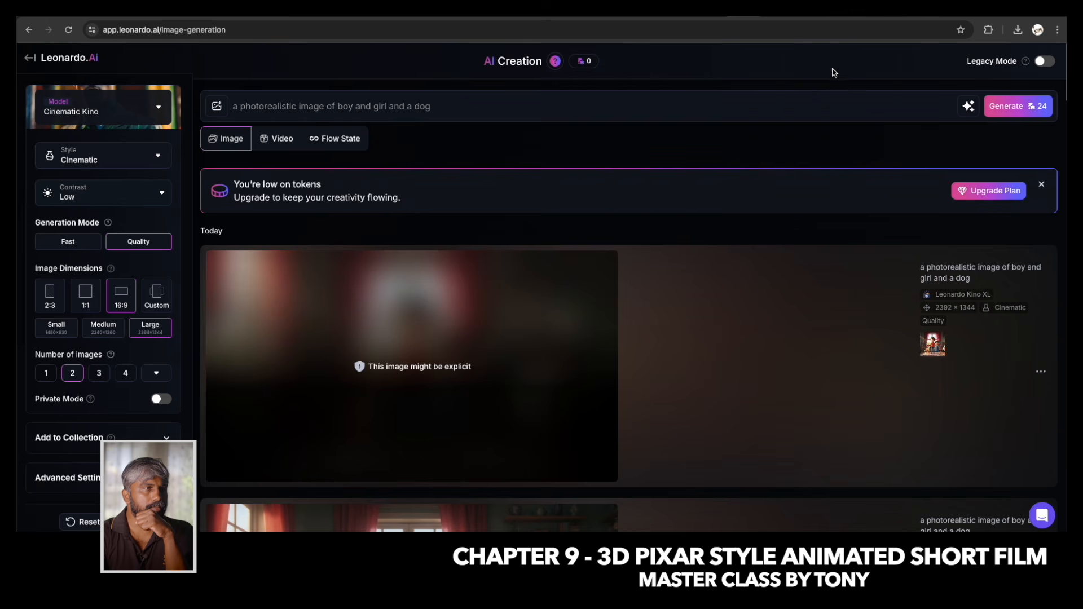
left_click(1042, 184)
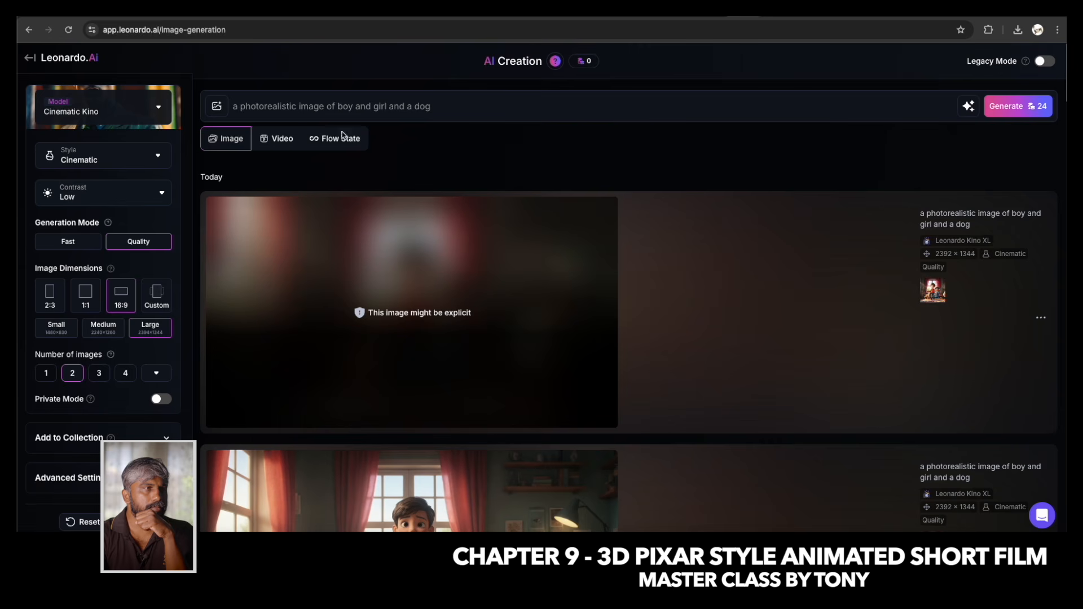
Review all the image guidance options and choose Image to Image for a new reference image.
left_click(217, 108)
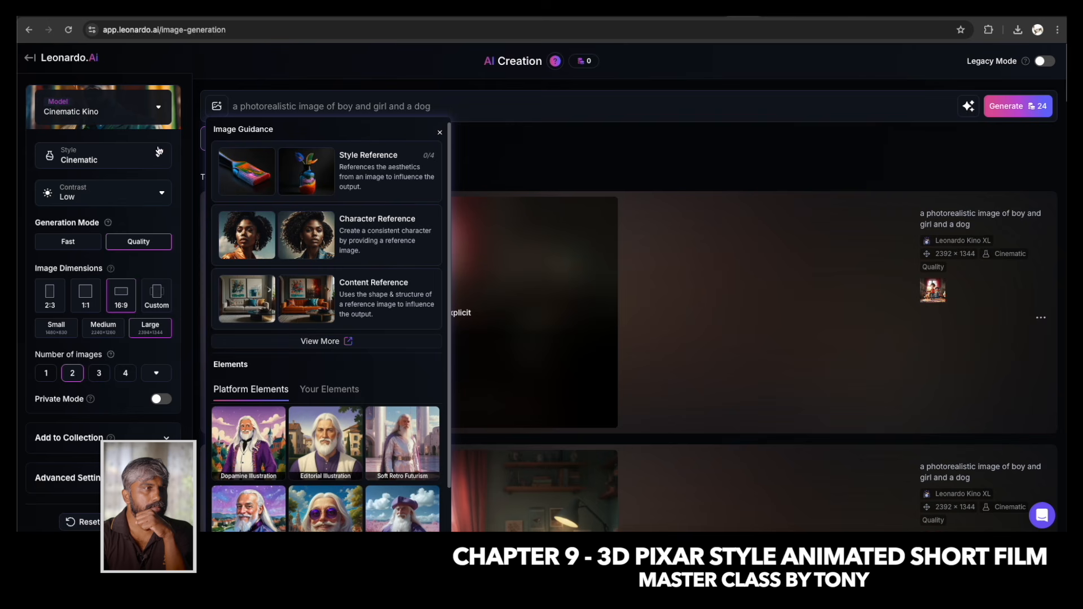
left_click(320, 341)
scroll(524, 282, "down", 1)
scroll(424, 224, "up", 1)
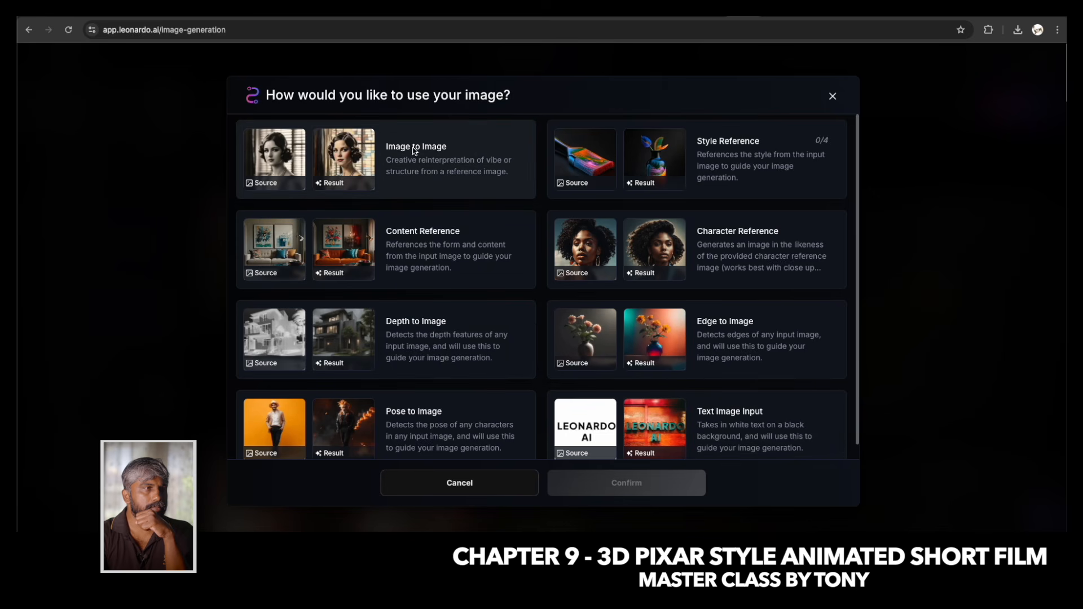
left_click(352, 153)
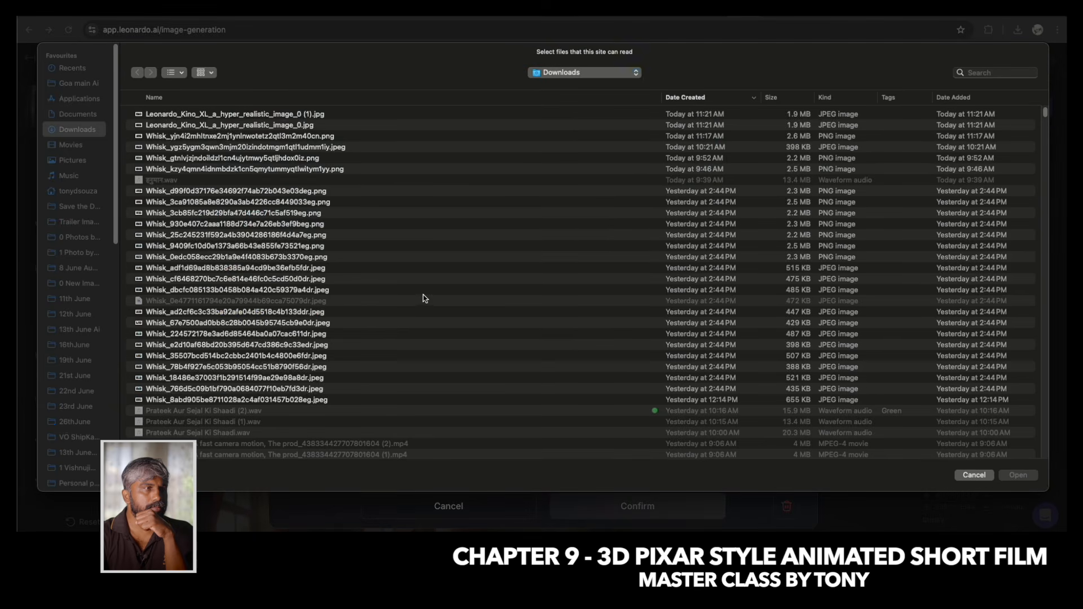
Sort the Missing Max folder by name, compare 0.jpeg with 1.png, and upload 1.png as the Image to Image reference.
left_click(164, 181)
double_click(163, 181)
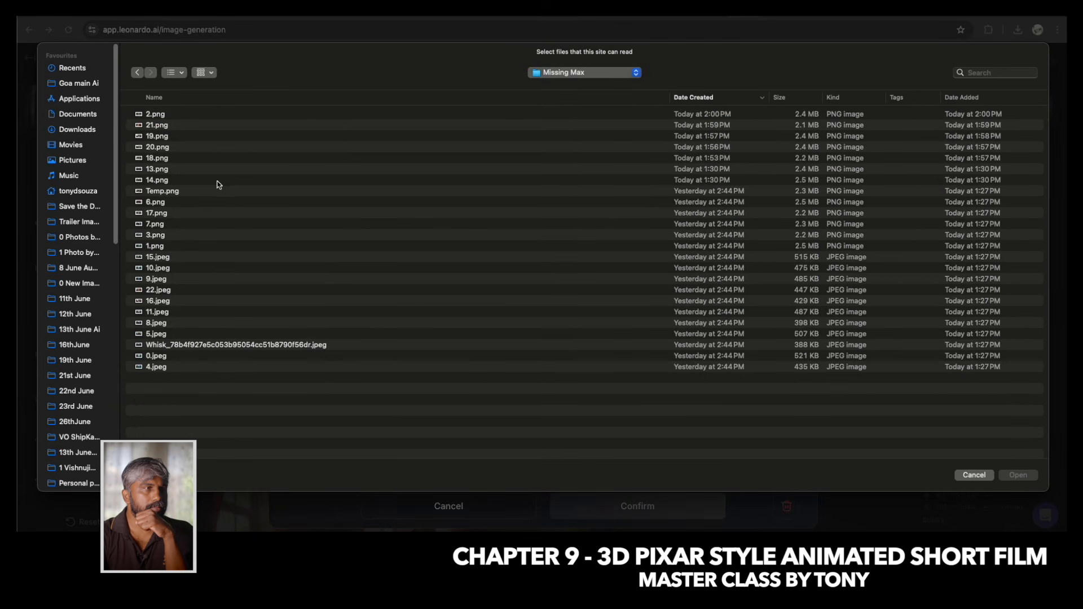
left_click(278, 97)
left_click(174, 114)
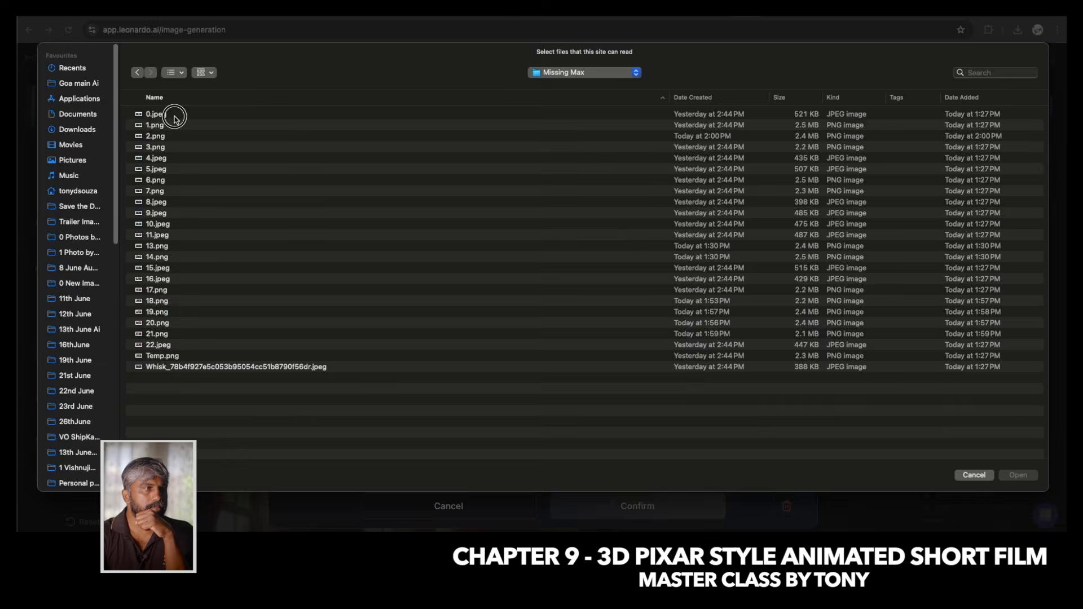
key("space")
key("Down")
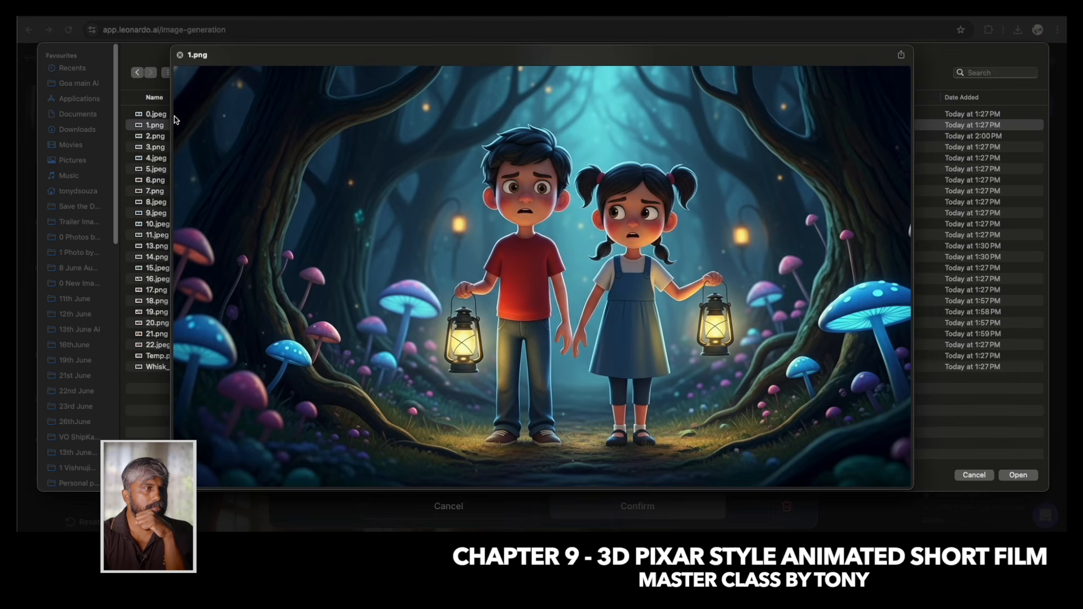
key("Up")
key("Down")
key("space")
key("Return")
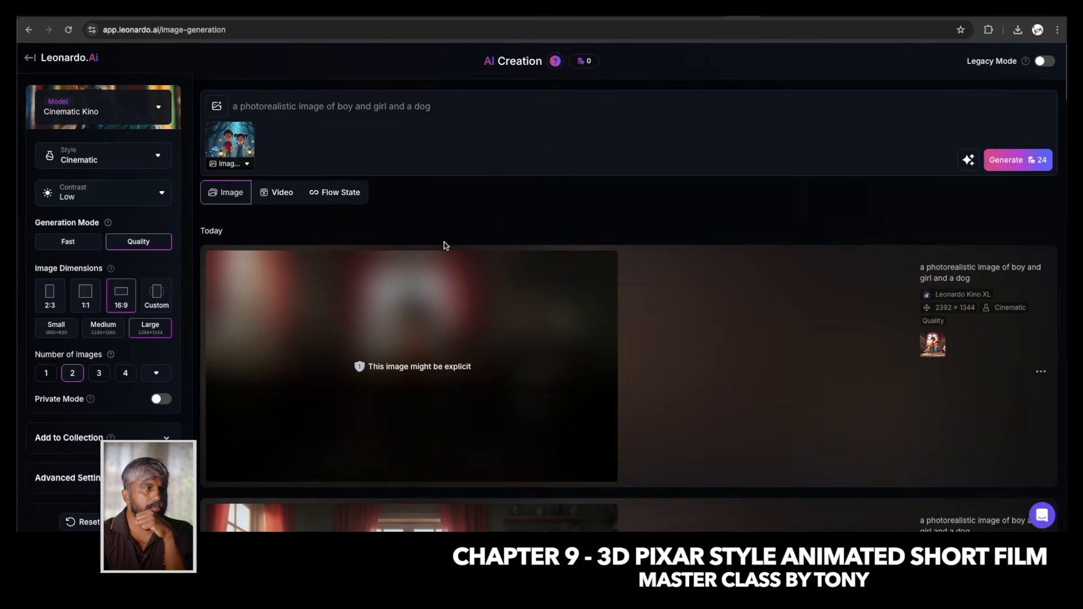
Set the Image to Image strength of the 1.png reference to 0.50.
left_click(247, 164)
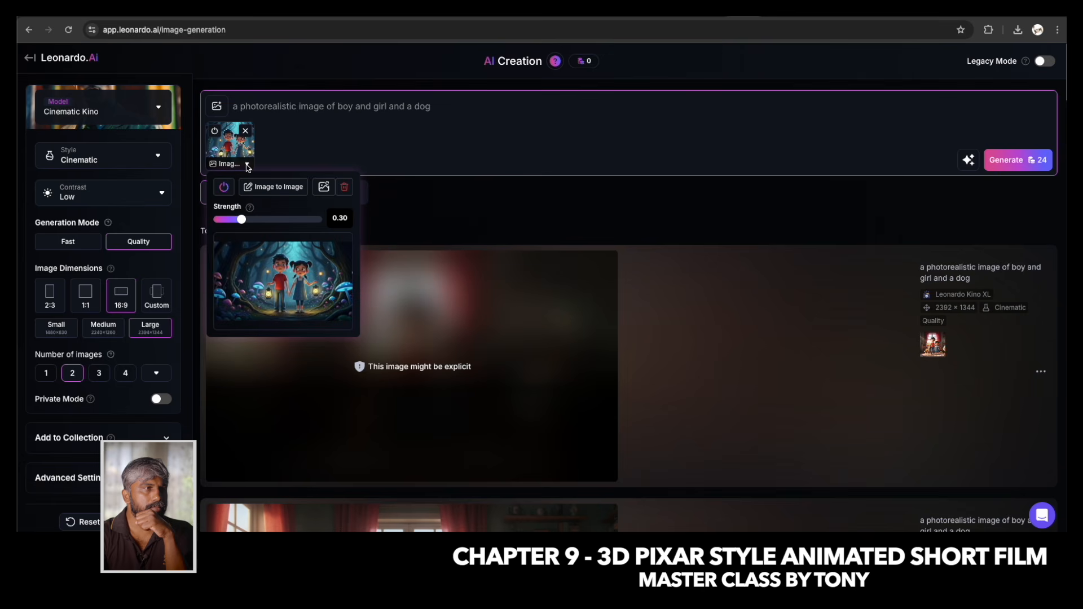
left_click(243, 219)
left_click_drag(245, 222, 268, 222)
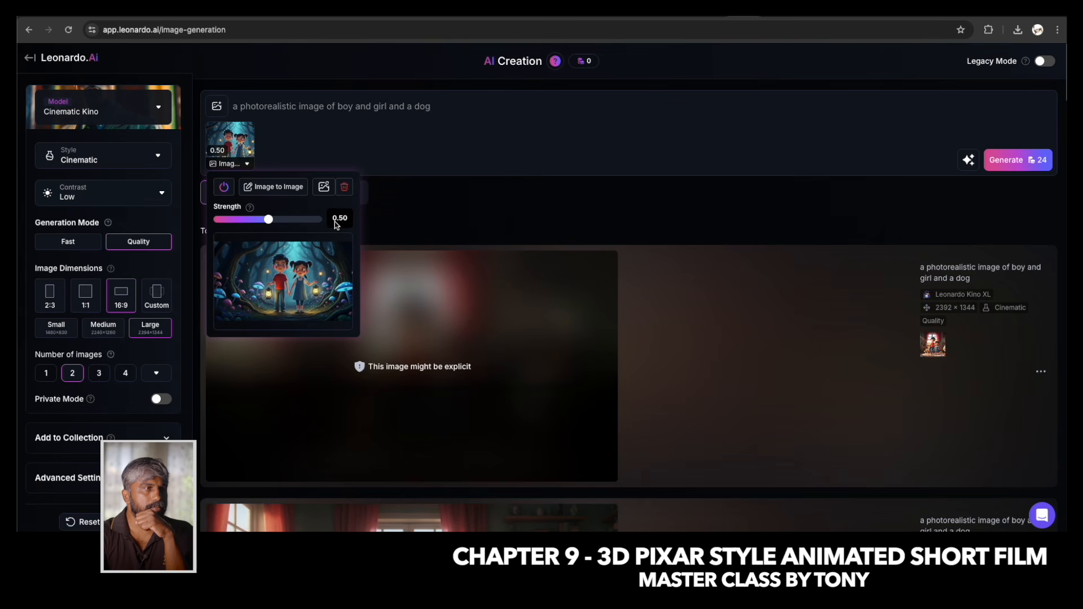
left_click(291, 143)
left_click(248, 164)
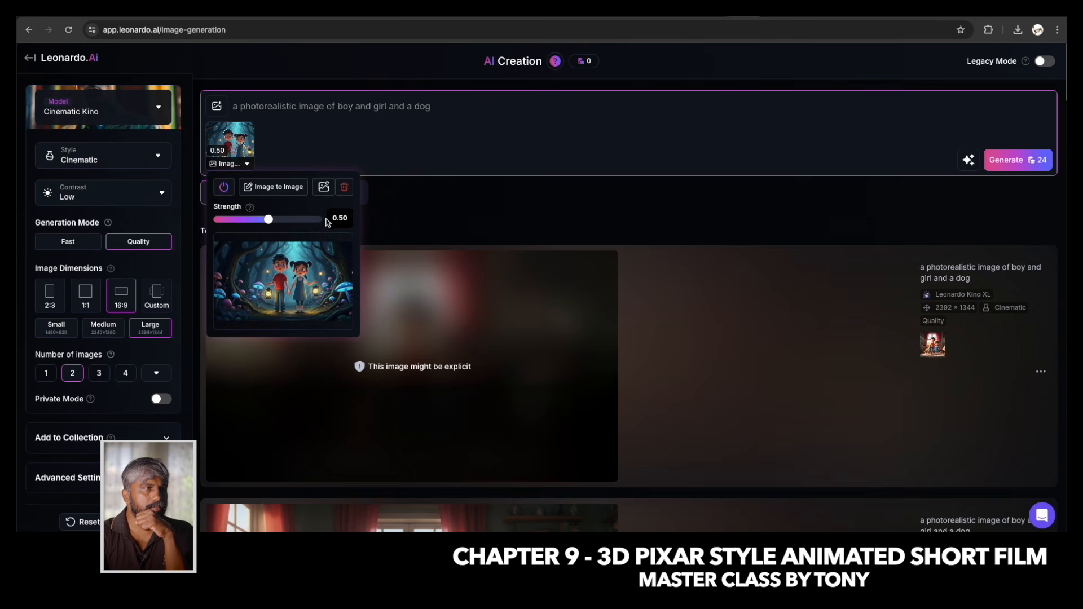
left_click(289, 134)
Change the prompt to "a photorealistic image of boy and girl in a dark night jungle with lantern" and generate the images.
left_click_drag(298, 109, 232, 110)
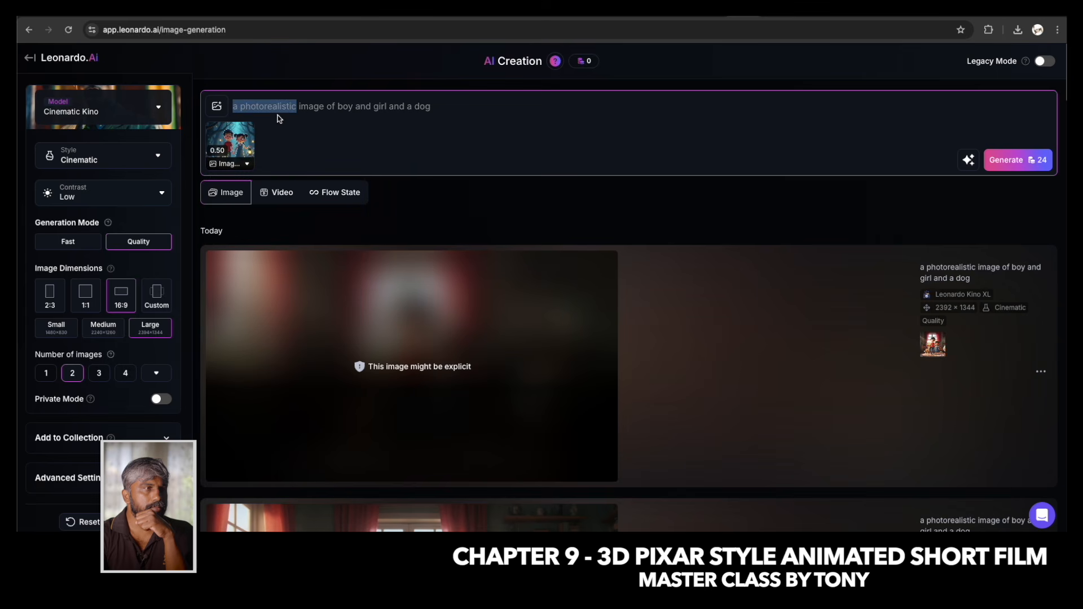
left_click(309, 118)
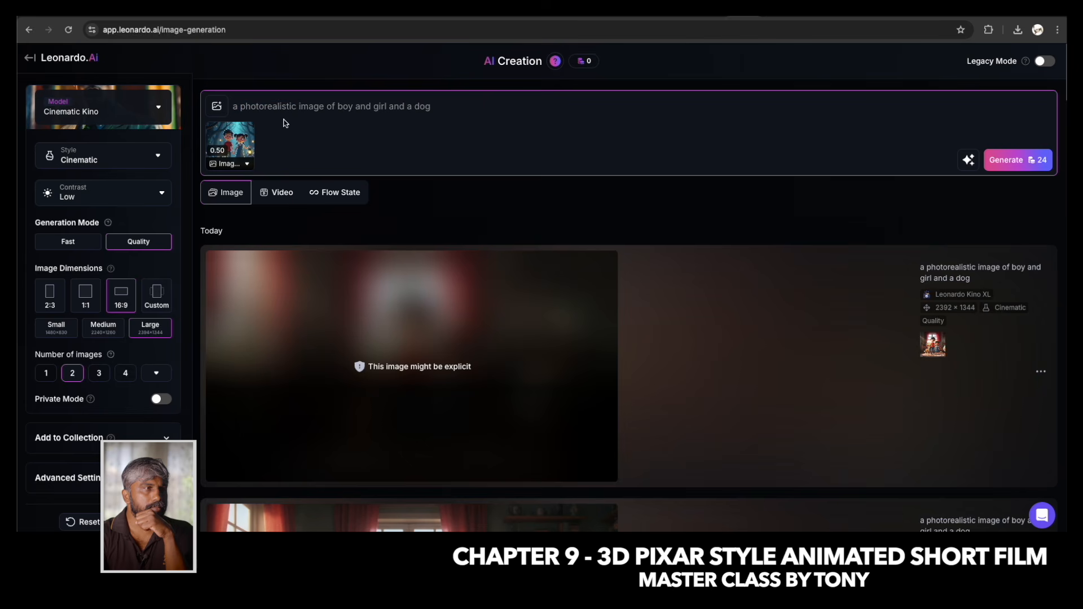
mouse_move(240, 139)
left_click_drag(301, 109, 446, 108)
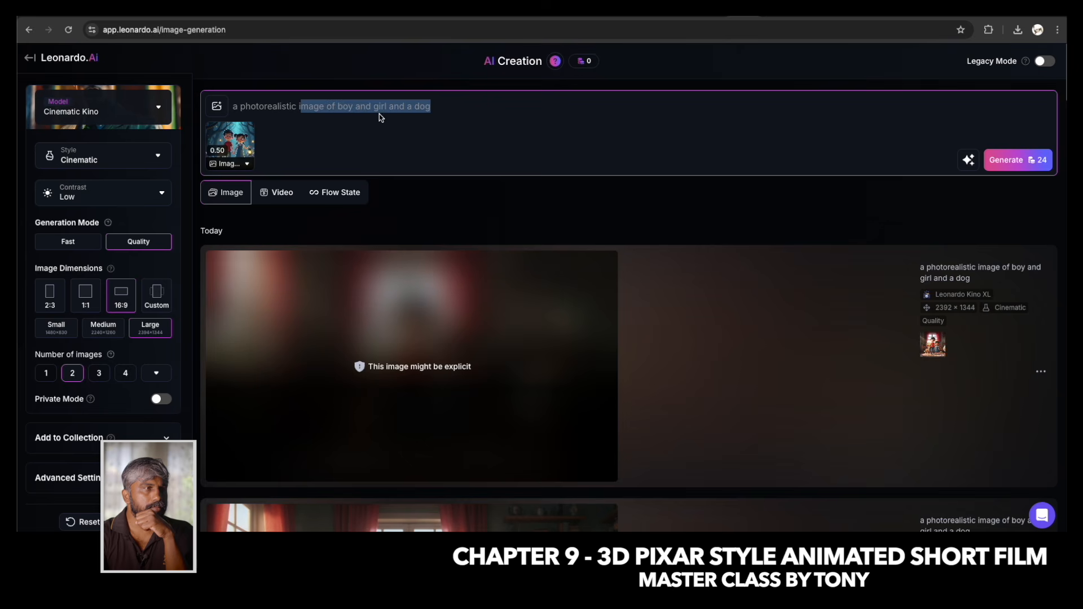
left_click(482, 116)
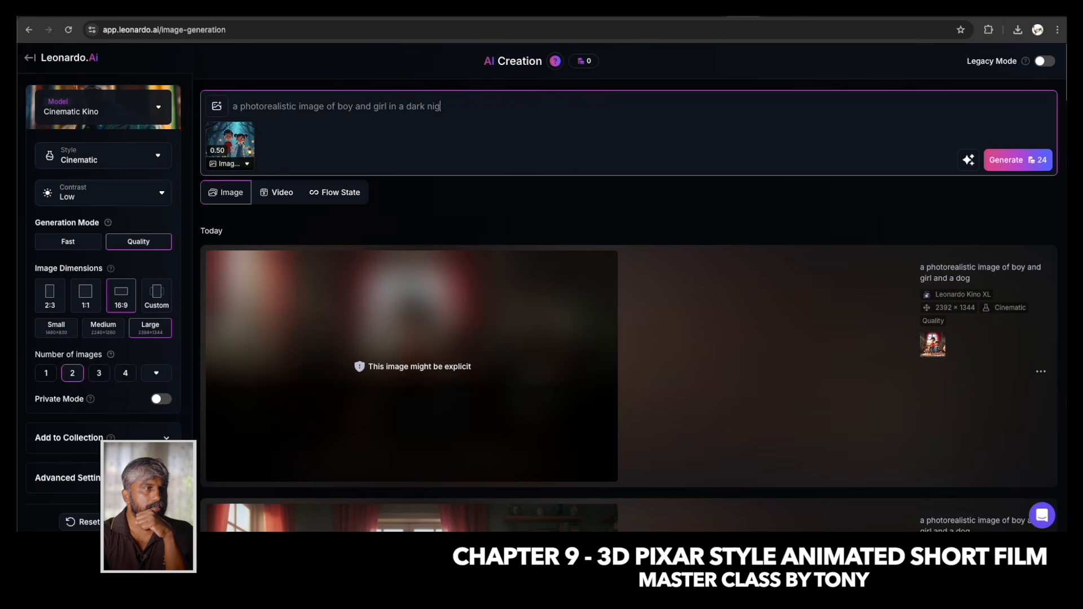
type("ungle with lantern")
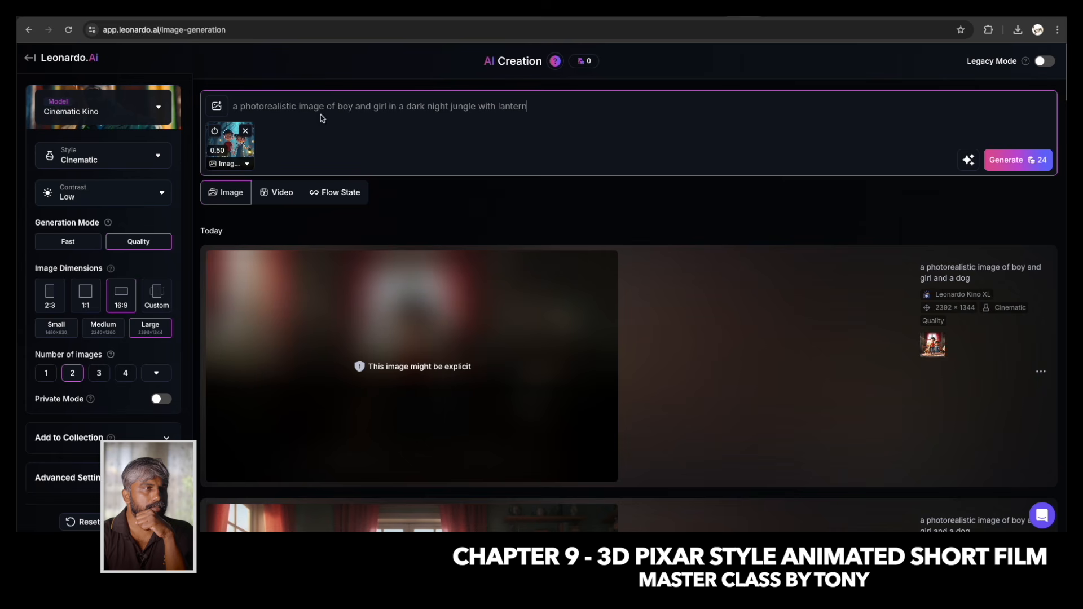
left_click(1010, 160)
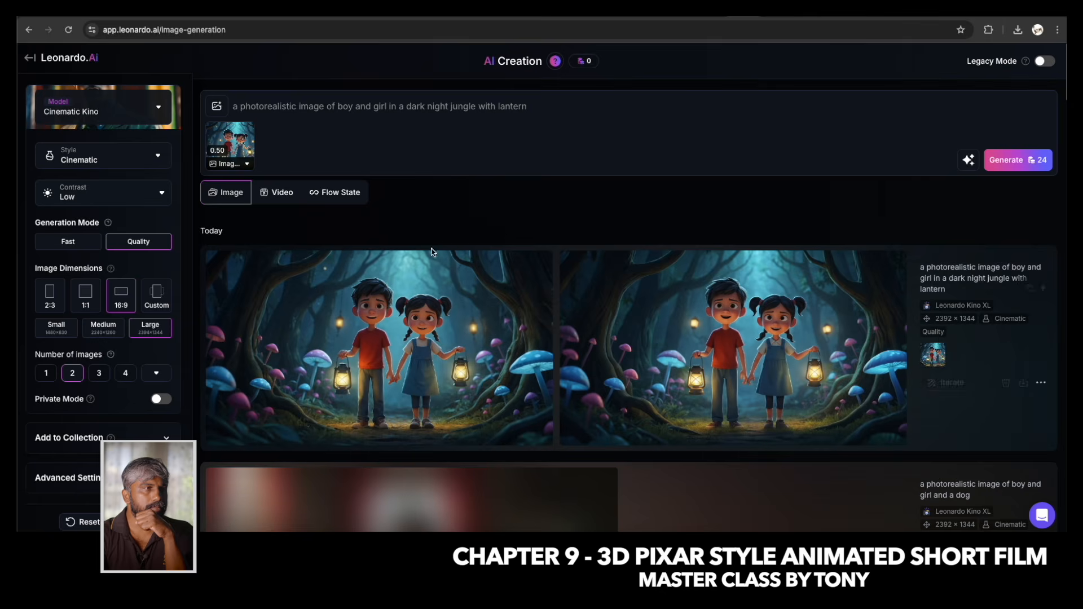
Open the first generated jungle image at full size and inspect the children's faces, clothes, lanterns and feet.
left_click(402, 387)
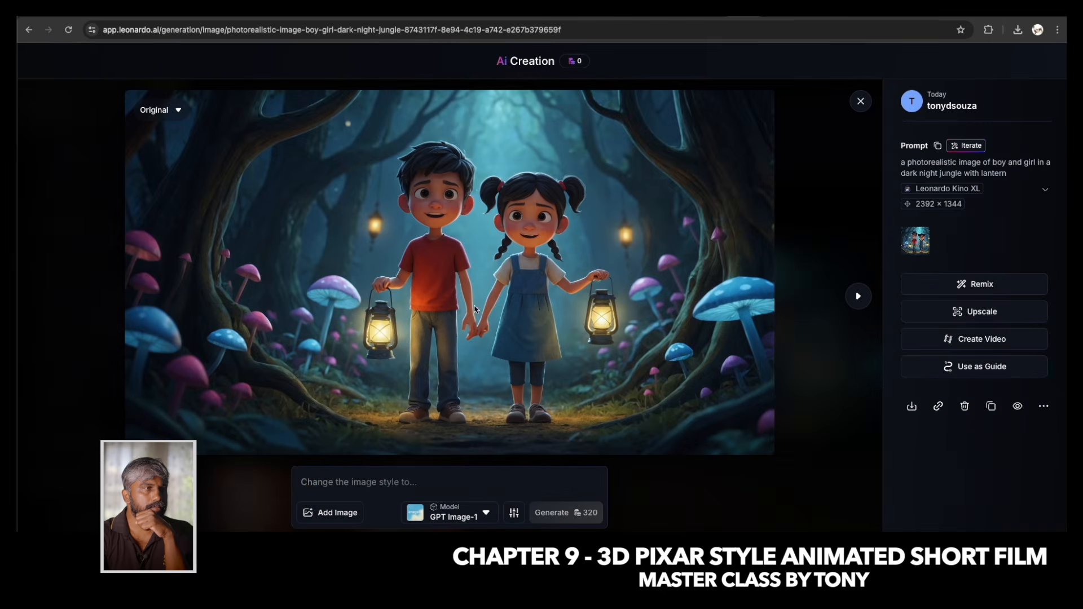
left_click(448, 237)
left_click_drag(663, 289, 446, 196)
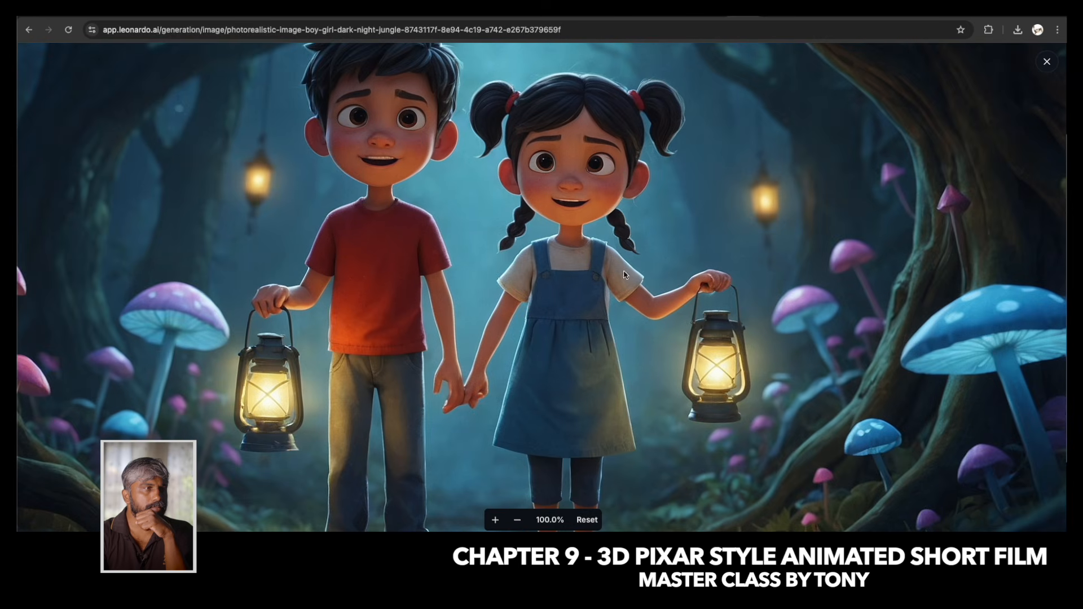
left_click_drag(395, 389, 392, 269)
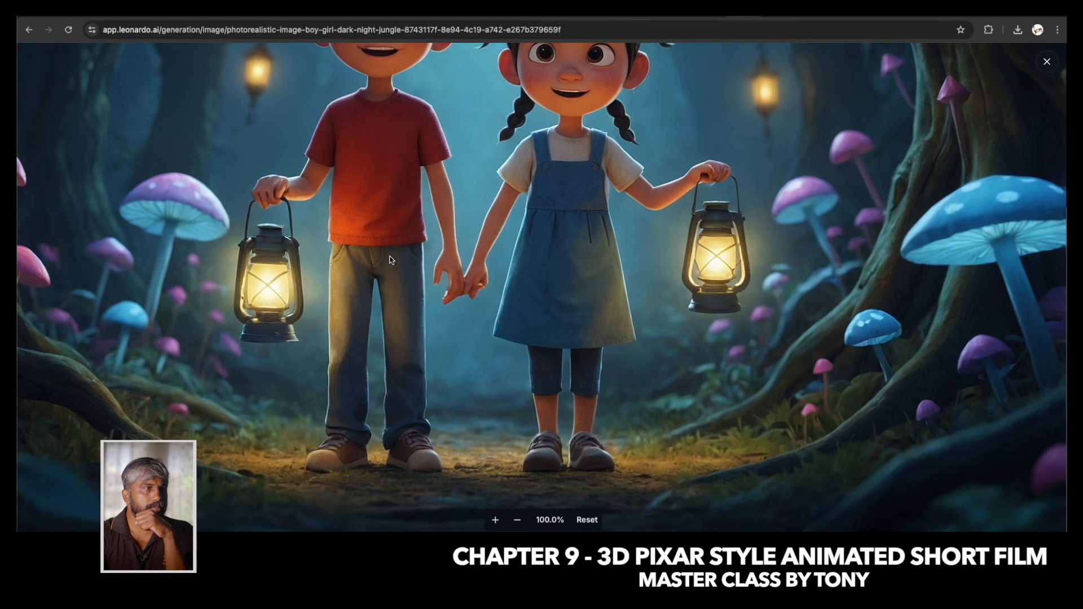
scroll(482, 178, "up", 5)
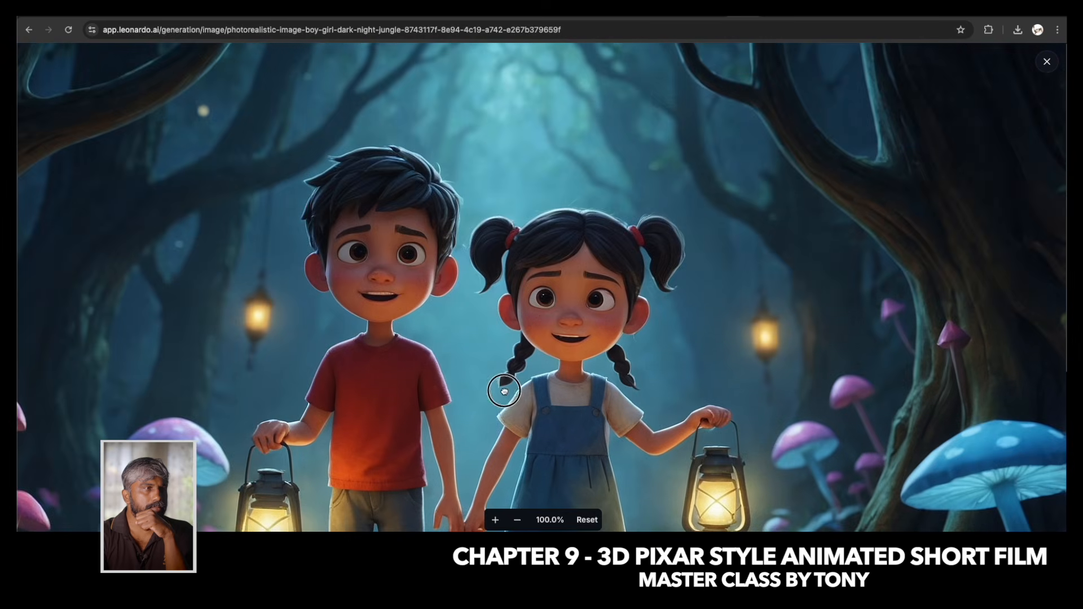
scroll(566, 402, "down", 2)
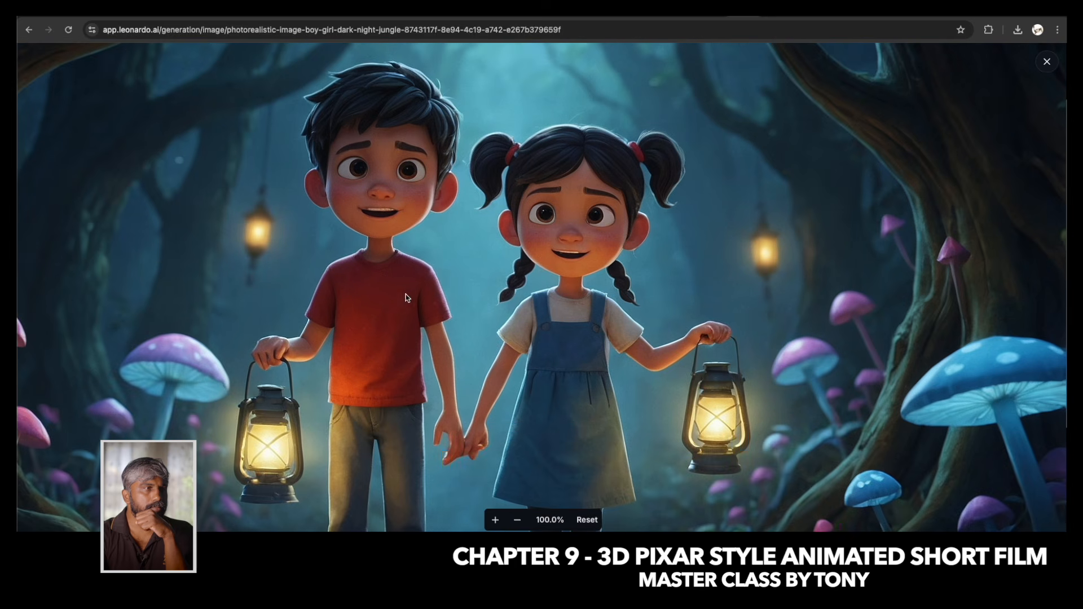
key("Escape")
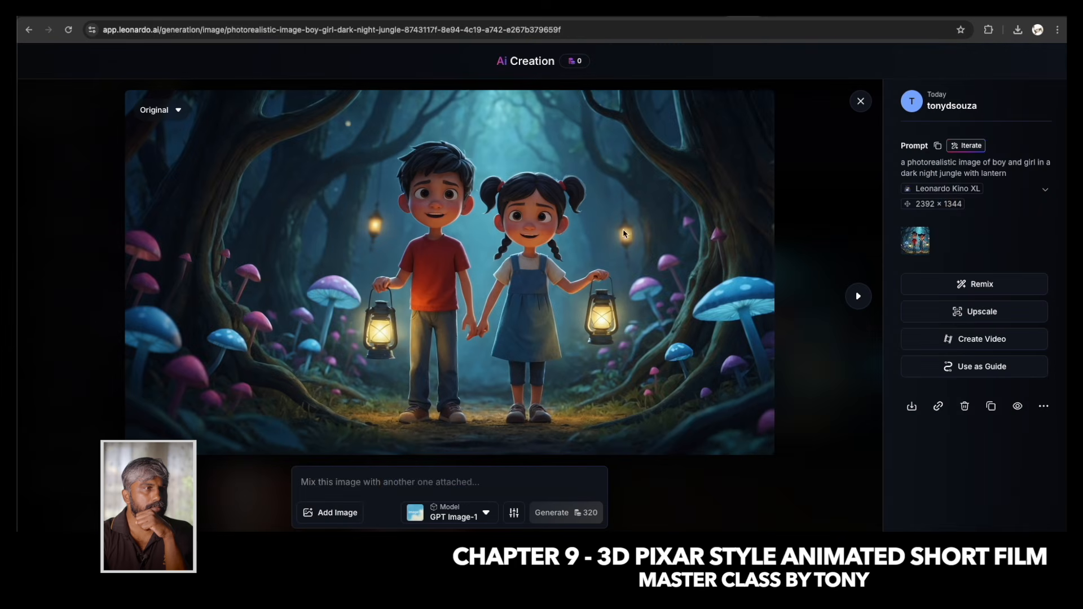
Compare the full-size generated image with an enlarged preview of the original 1.png in Finder, then return to Leonardo.Ai.
left_click(486, 289)
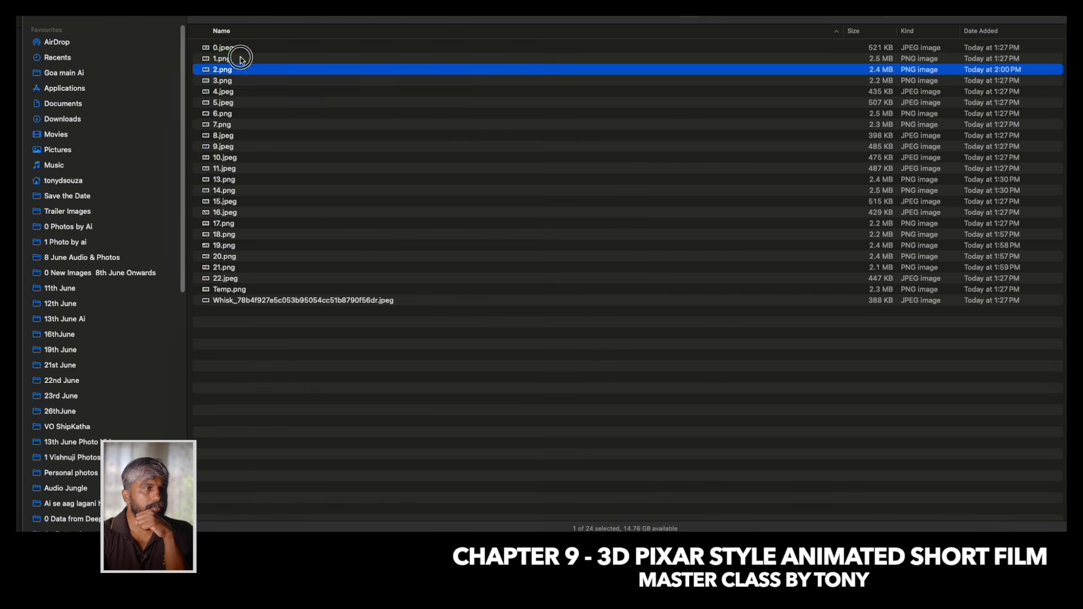
key("space")
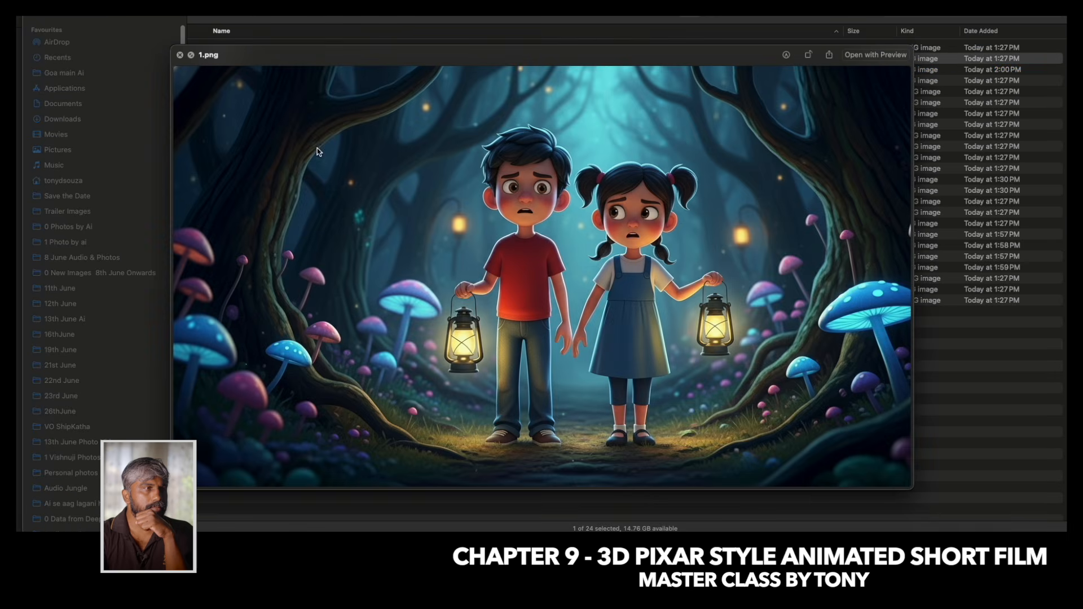
left_click_drag(564, 53, 427, 3)
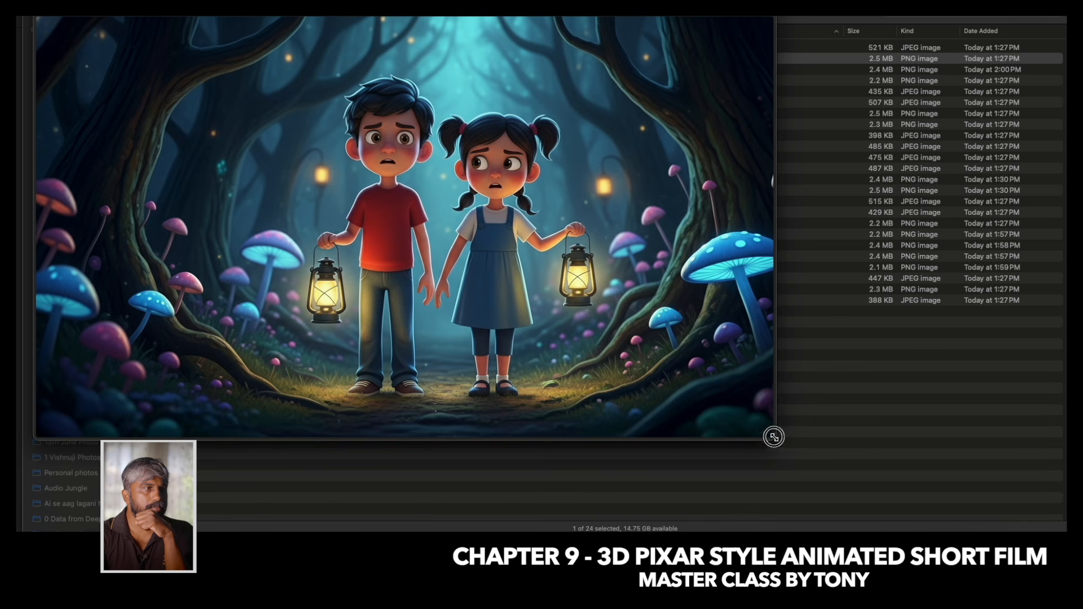
left_click_drag(775, 439, 1055, 535)
left_click_drag(452, 19, 434, 14)
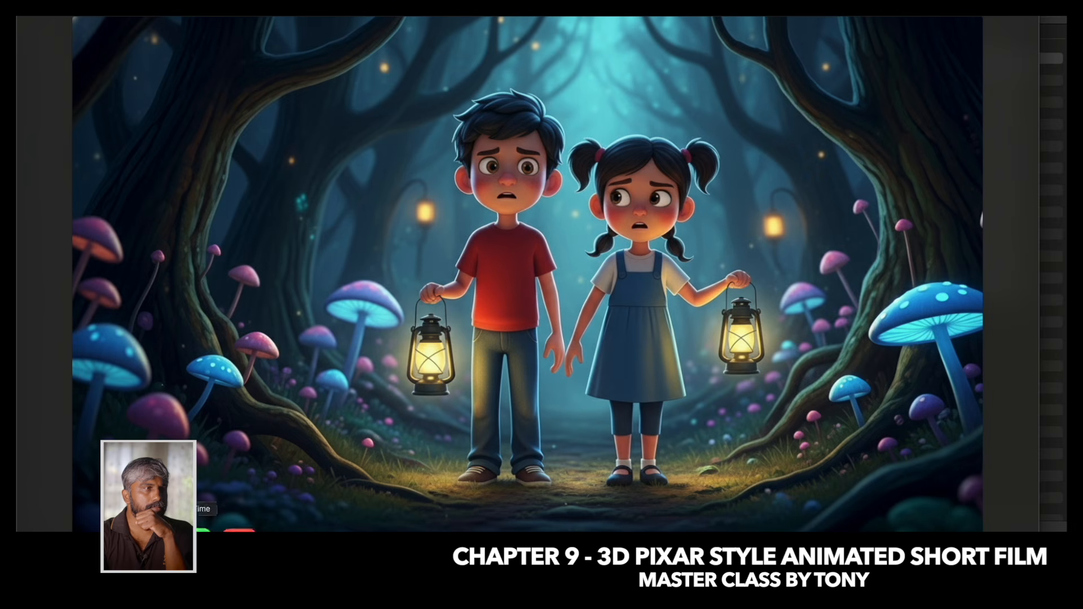
left_click(596, 532)
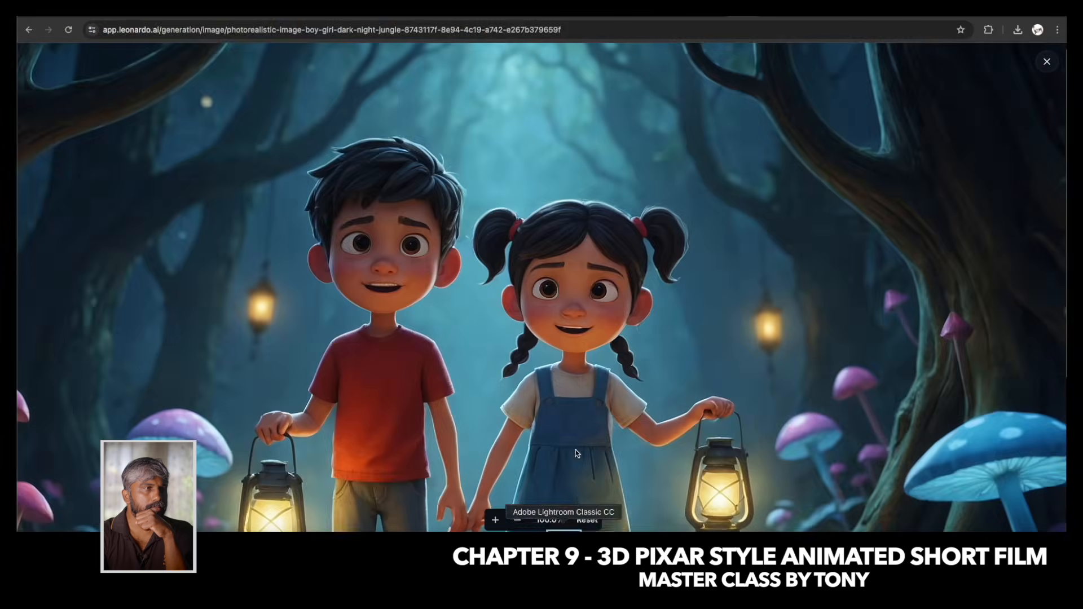
scroll(486, 367, "down", 3)
scroll(486, 368, "down", 1)
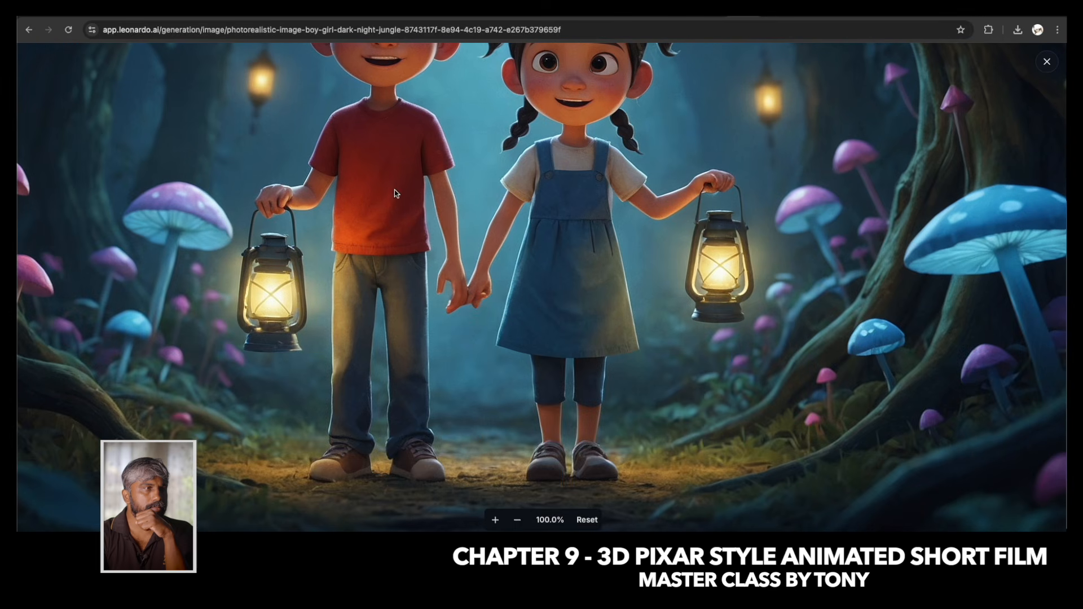
scroll(395, 239, "up", 5)
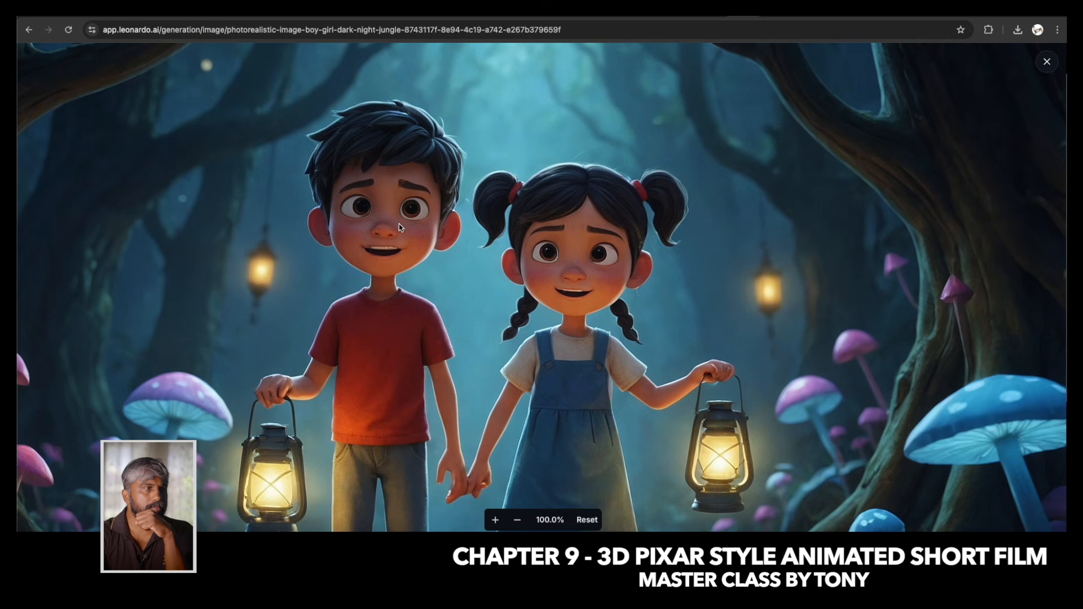
Download the generated jungle image and return to the image generation page.
left_click(1047, 61)
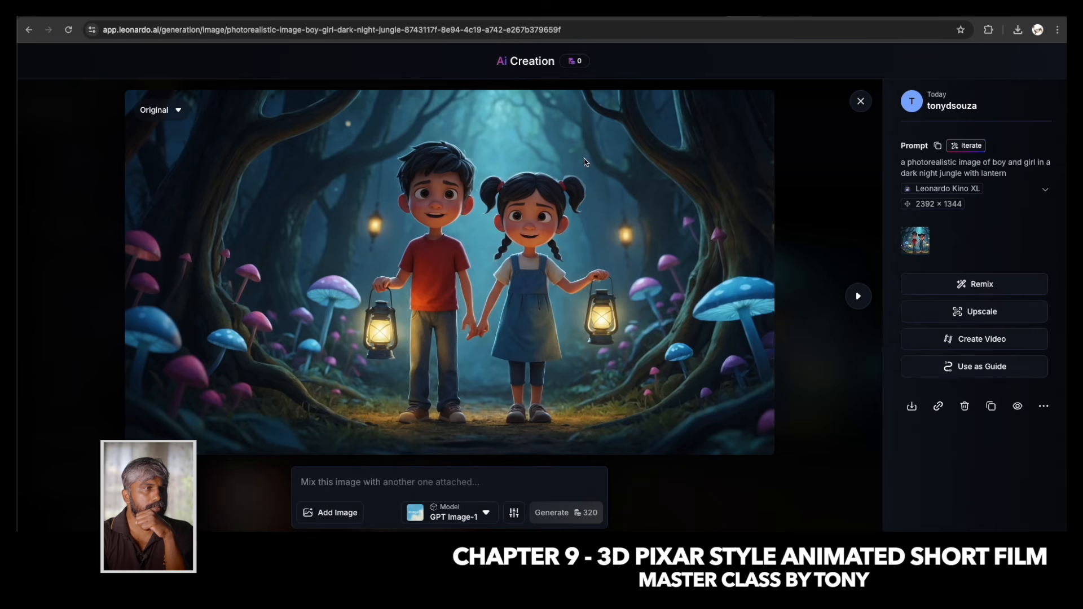
left_click(912, 406)
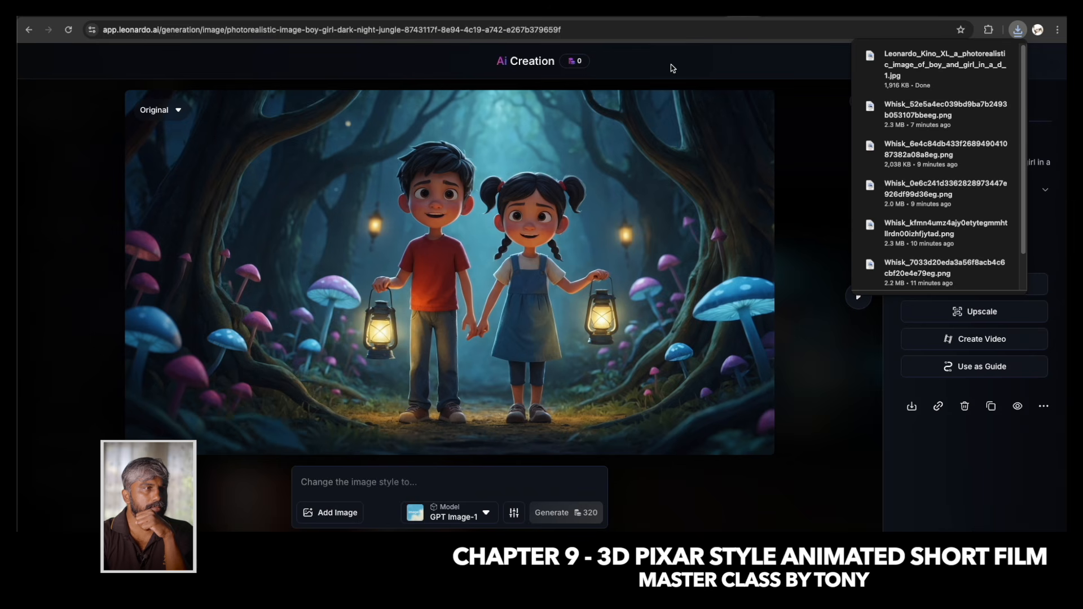
left_click(858, 101)
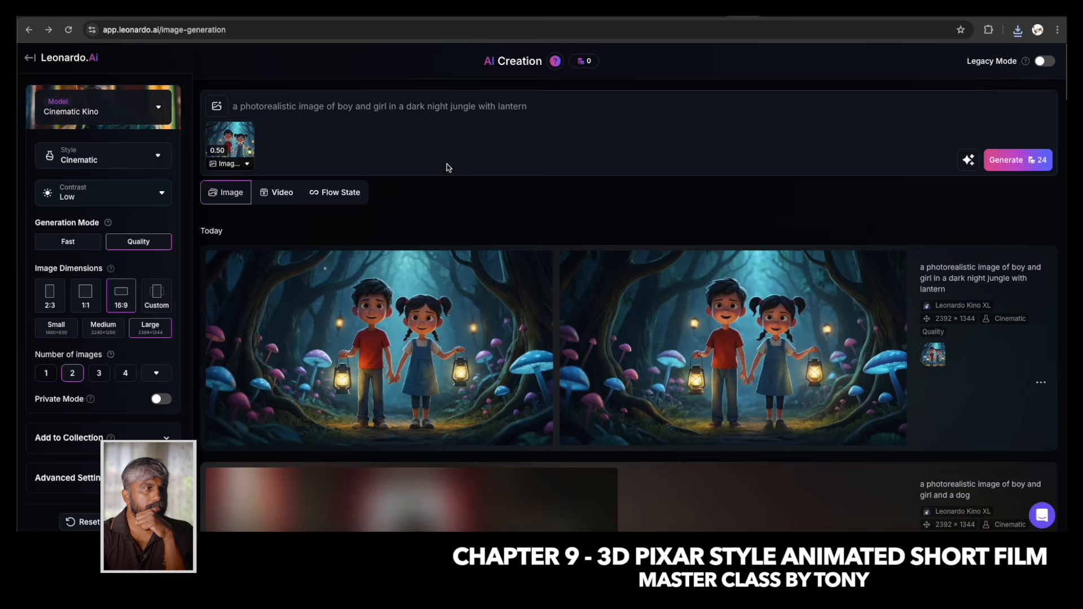
Upload 0.jpeg from the Missing Max folder as an additional Image to Image reference.
left_click(217, 106)
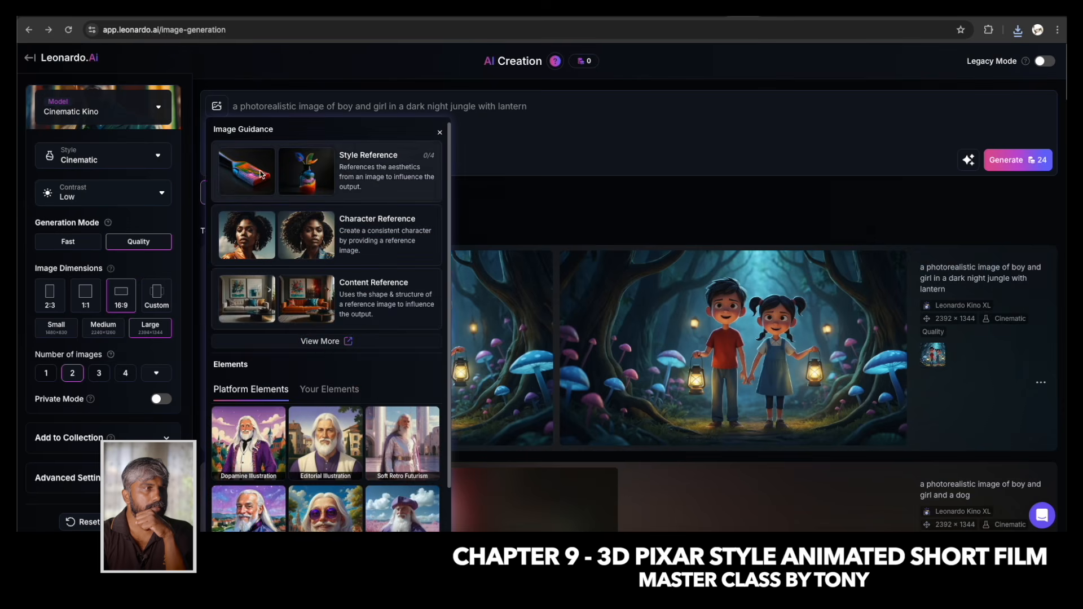
left_click(319, 342)
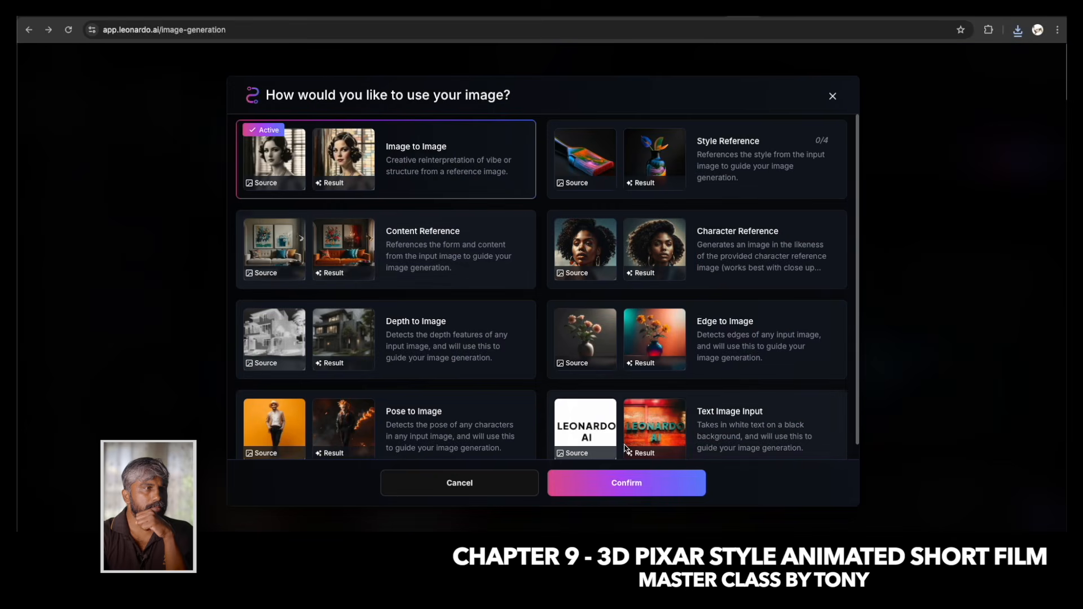
left_click(627, 483)
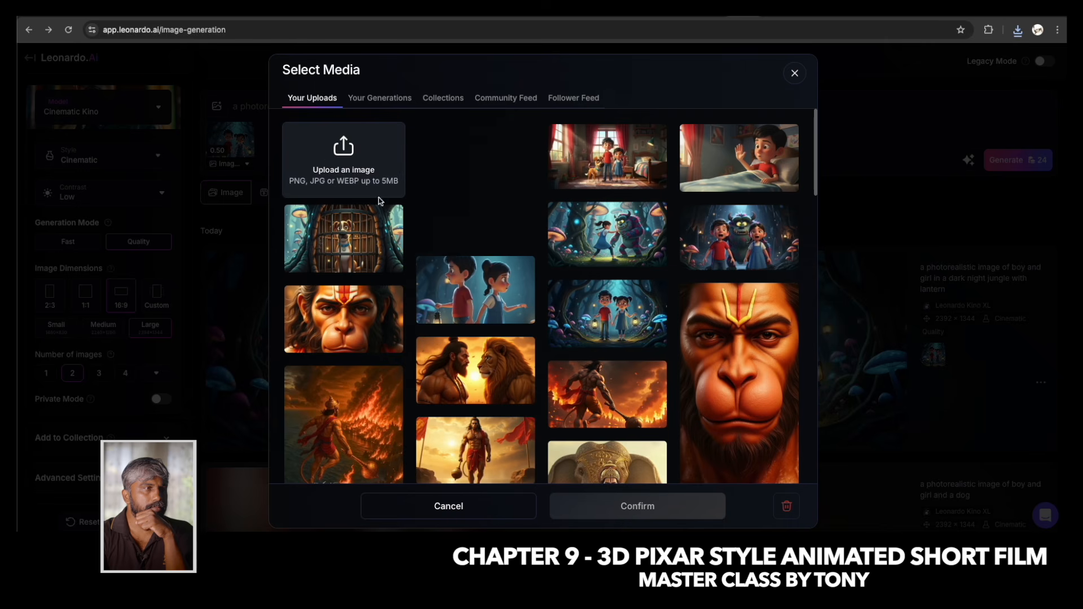
left_click(346, 141)
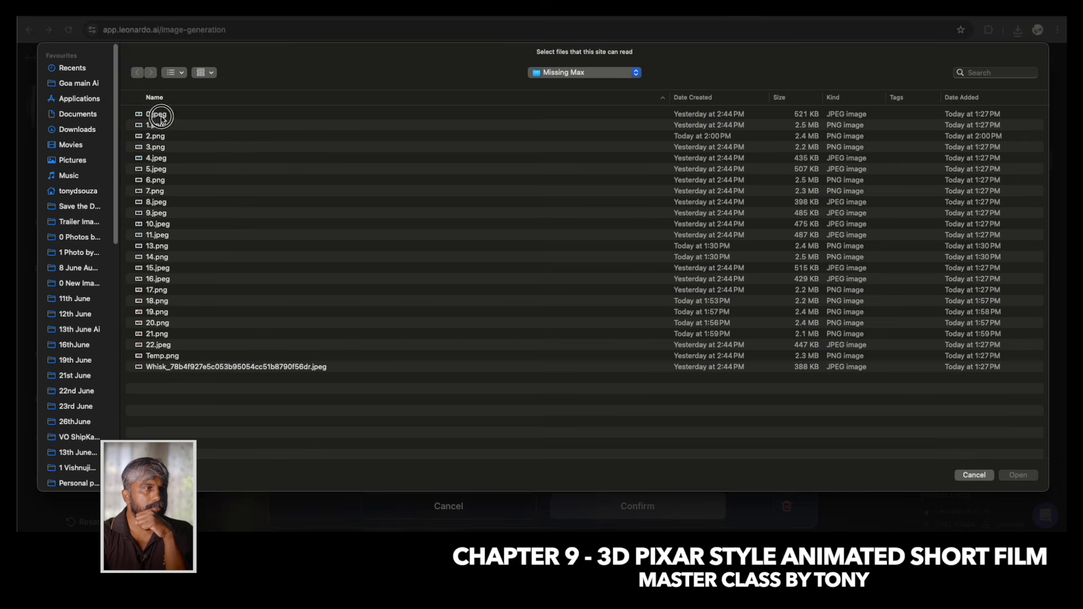
double_click(155, 112)
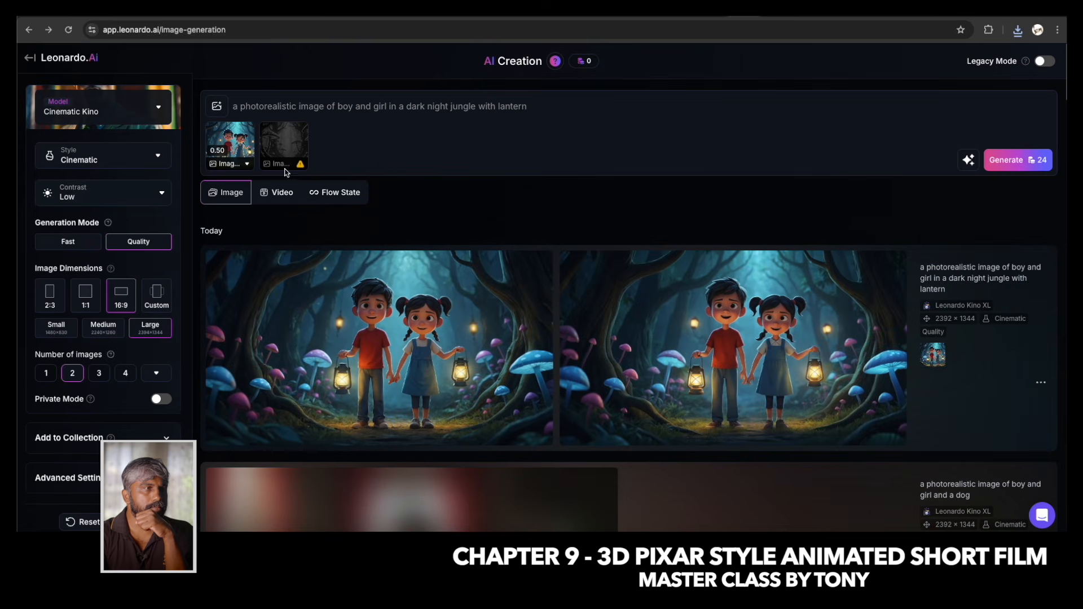
Remove both reference images and add the already uploaded 0.jpeg as the only Image to Image reference.
left_click(300, 132)
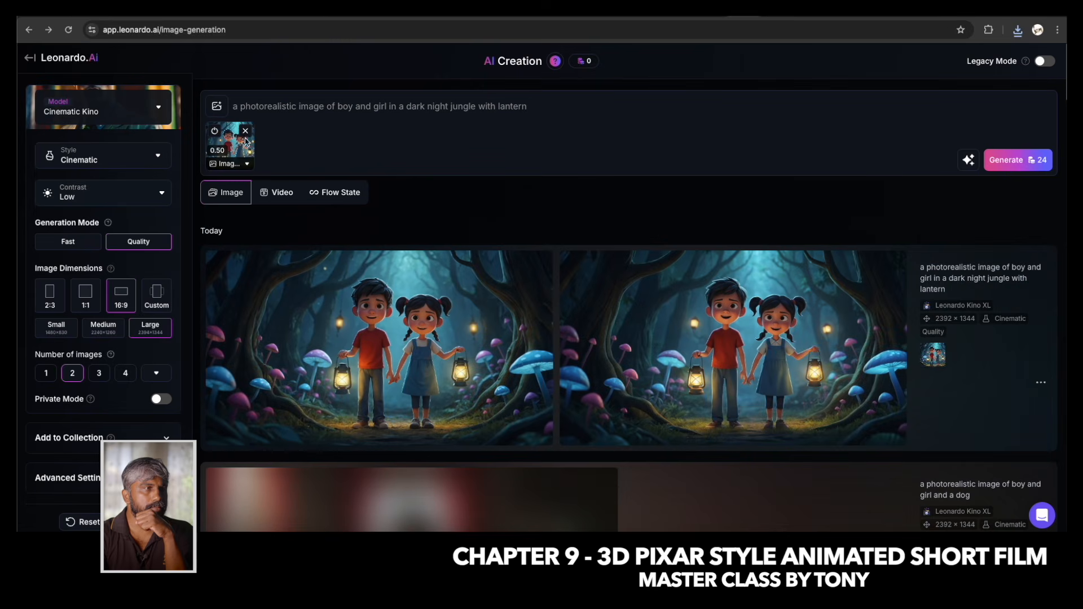
left_click(245, 131)
left_click(216, 107)
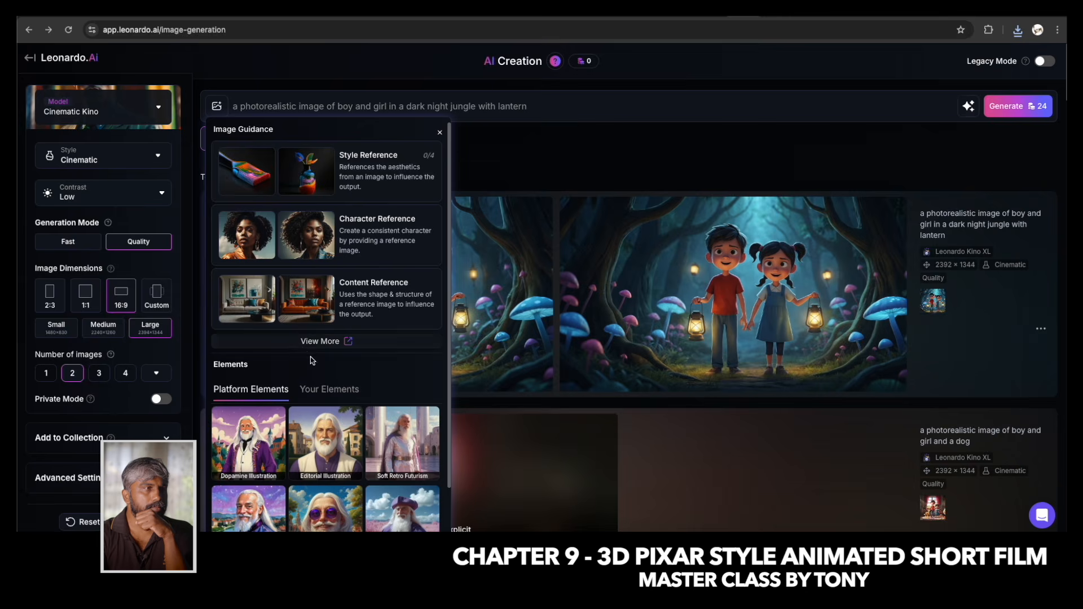
left_click(311, 341)
left_click(429, 170)
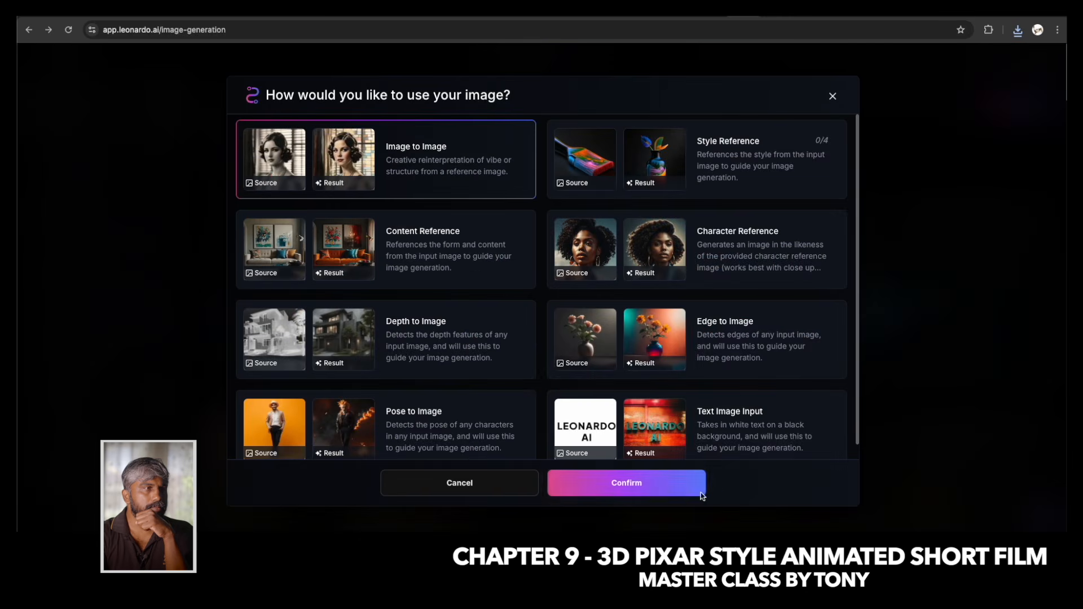
left_click(609, 478)
left_click(476, 157)
left_click(634, 505)
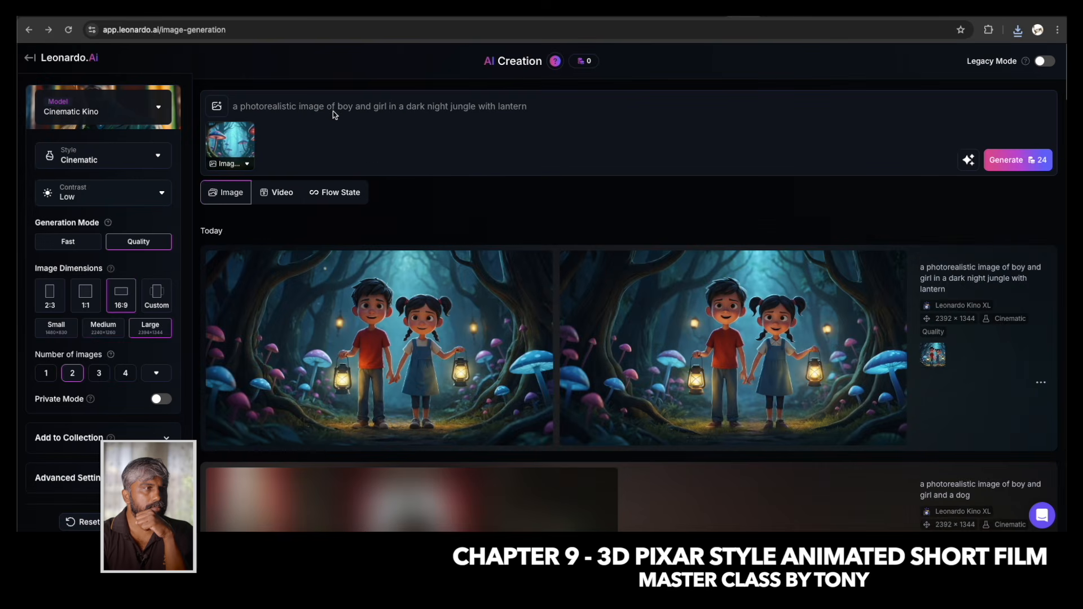
Rewrite the prompt as "a photorealistic image of a dark night jungle" and generate the images from the 0.jpeg reference.
left_click_drag(327, 107, 605, 114)
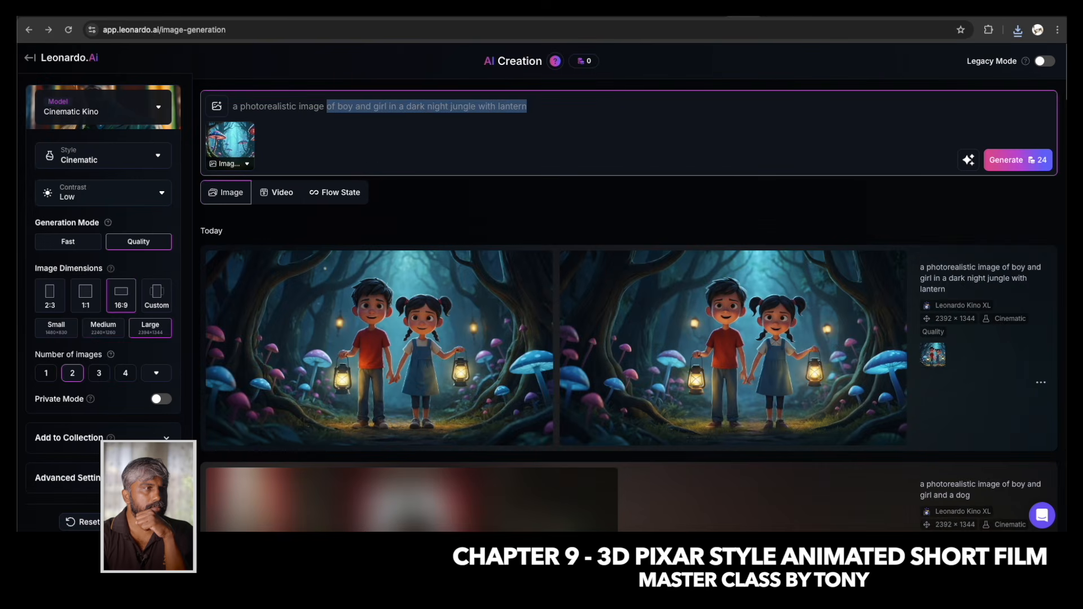
type("of a dark")
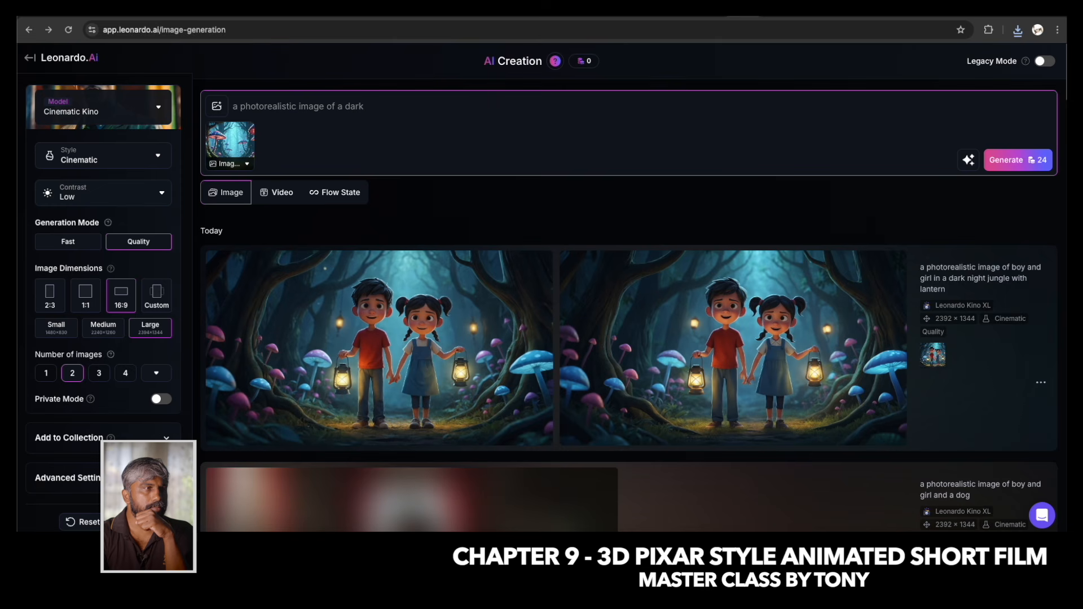
type(" night jungle")
key("Return")
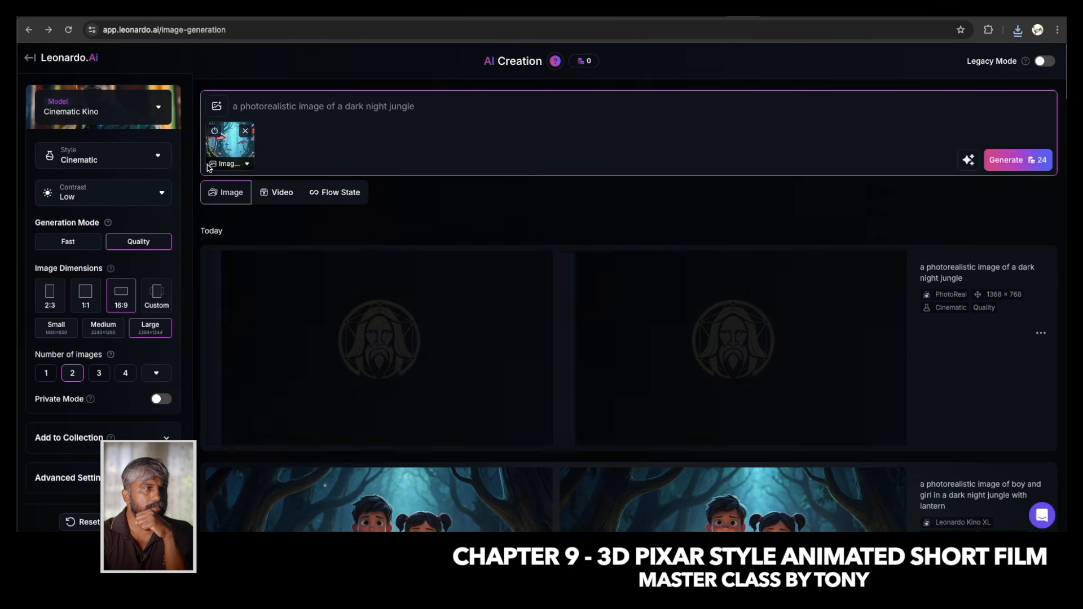
Set the Image to Image reference strength to 0.50 and generate another pair of jungle images.
left_click(247, 165)
left_click_drag(237, 219, 268, 219)
left_click(459, 124)
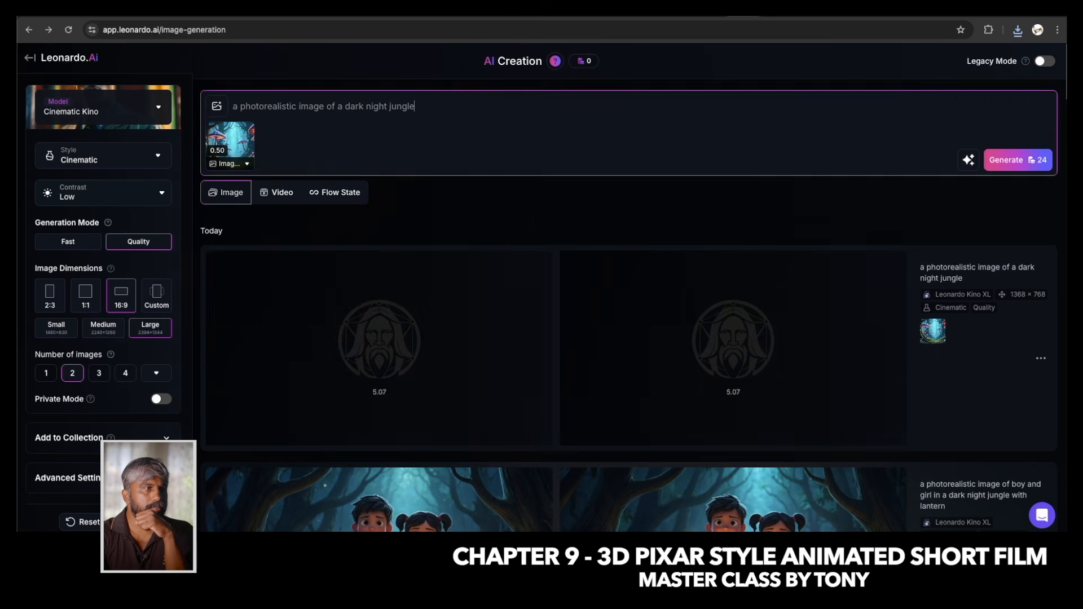
left_click(1007, 160)
Look at the first image of the earlier dark night jungle generation in the detail view, then return to the image list.
scroll(636, 277, "down", 3)
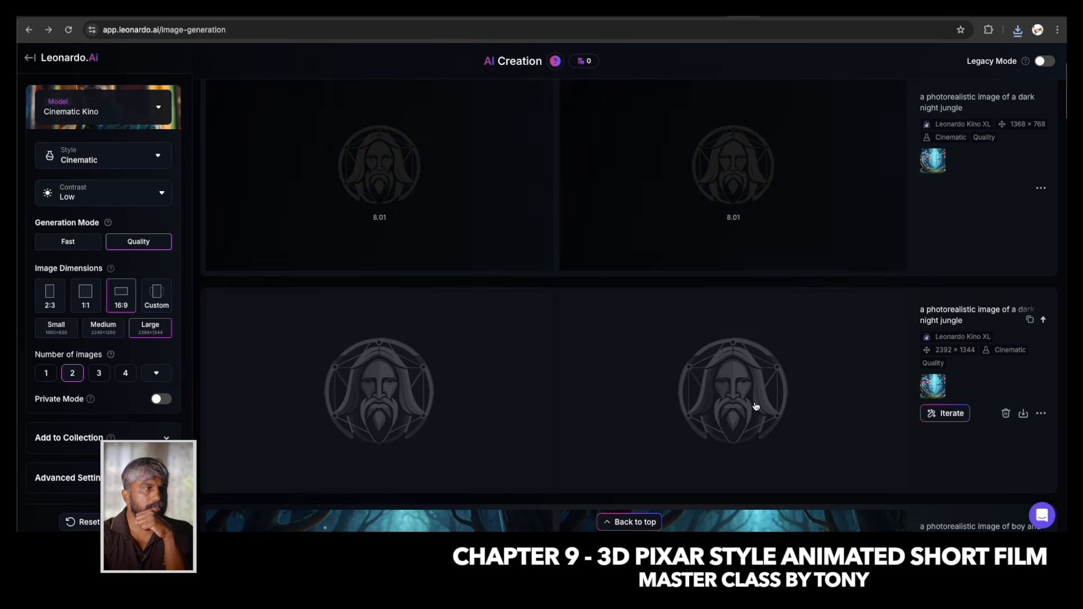
left_click(406, 394)
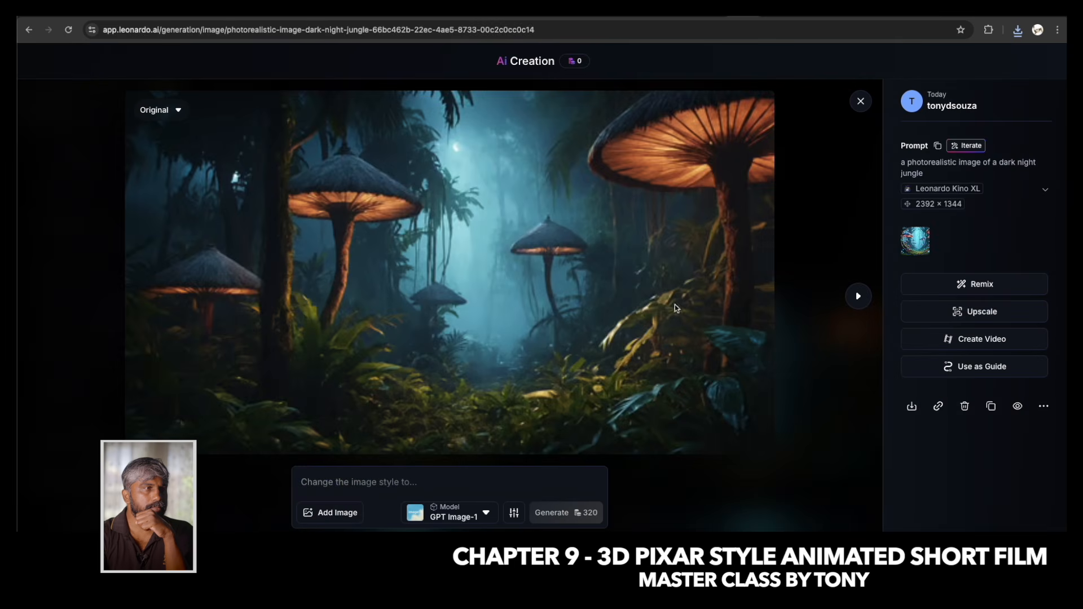
left_click(859, 102)
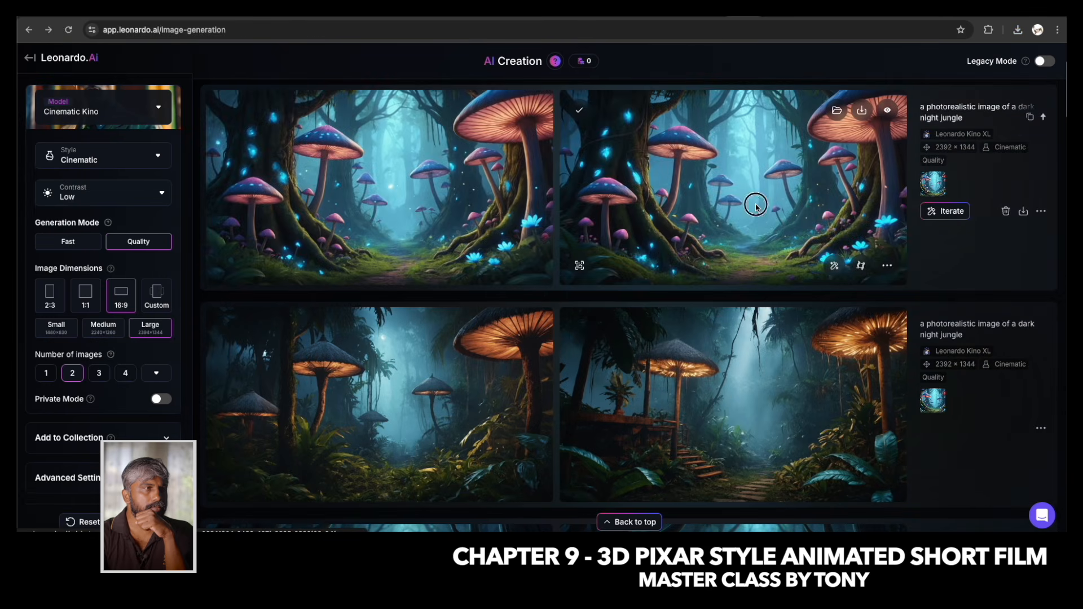
Inspect the second image of the newest jungle generation at 100% zoom, download it, and return to the image generation page.
left_click(754, 204)
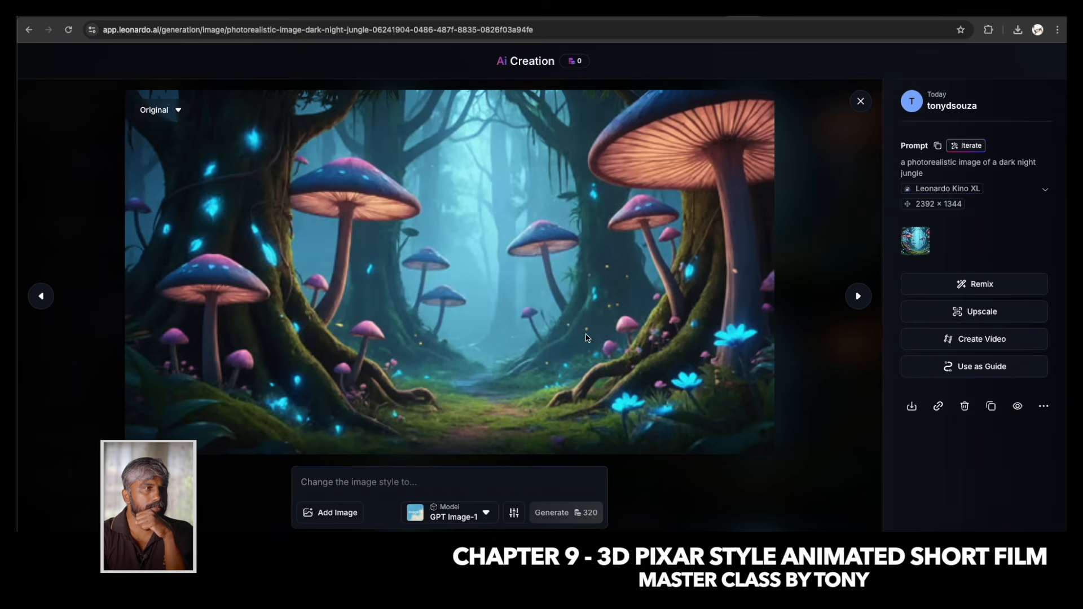
left_click(383, 196)
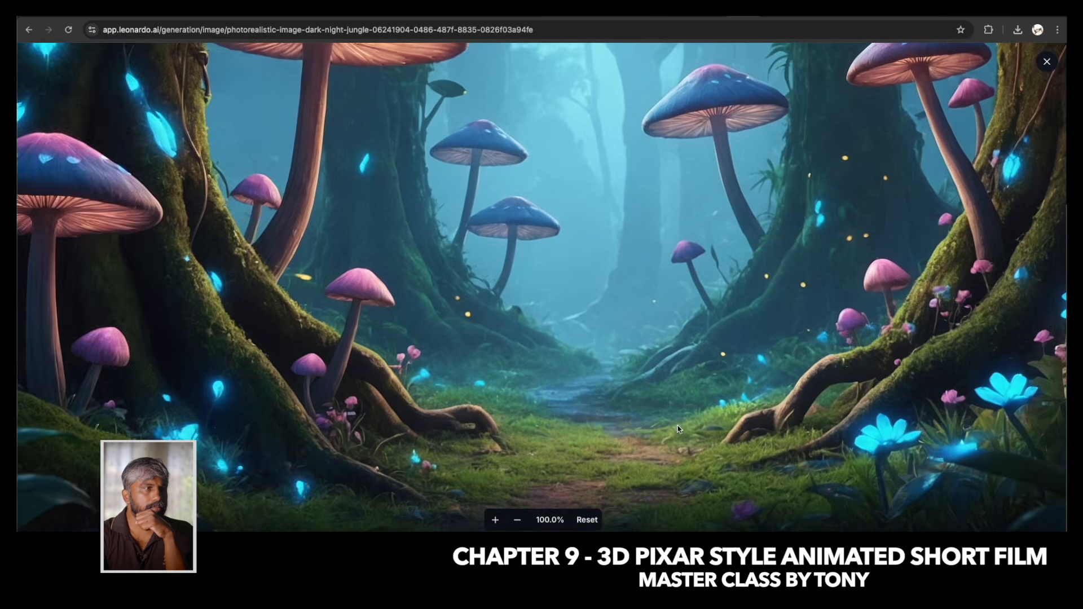
left_click_drag(164, 342, 446, 319)
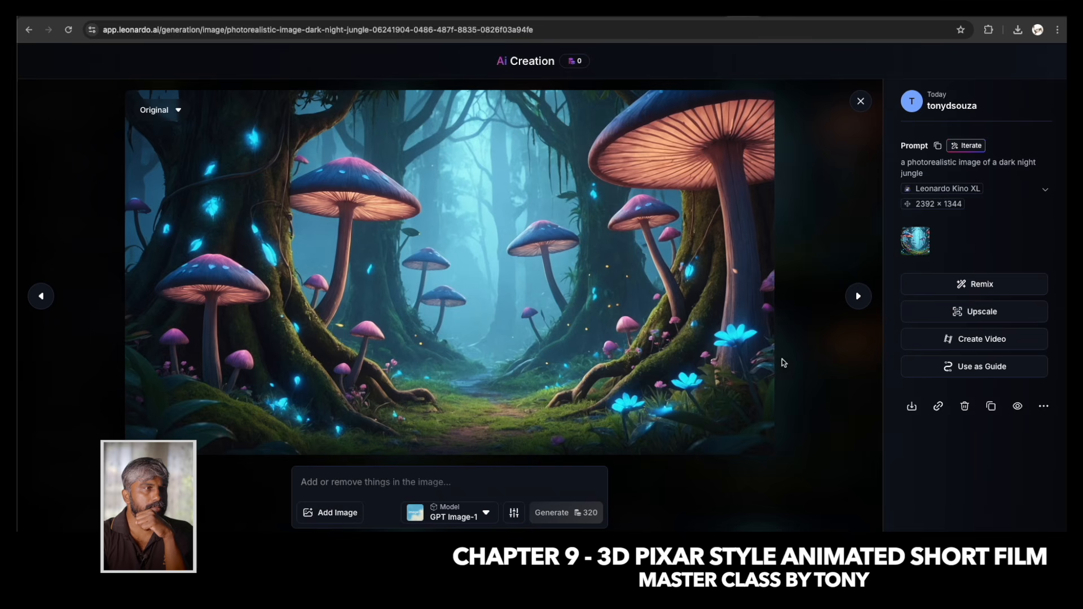
left_click(913, 408)
left_click(349, 107)
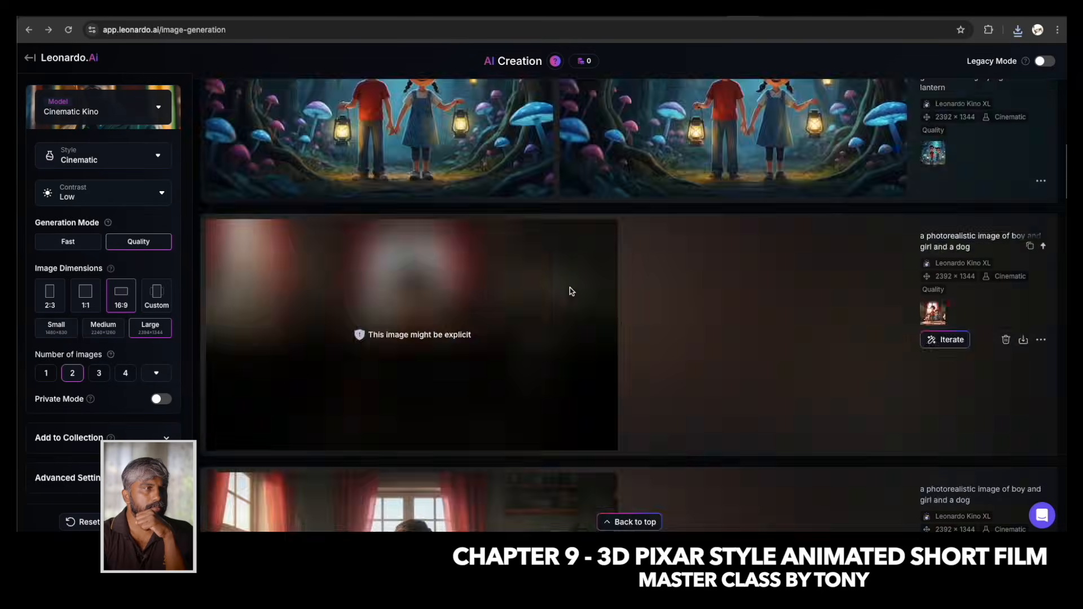
left_click(265, 222)
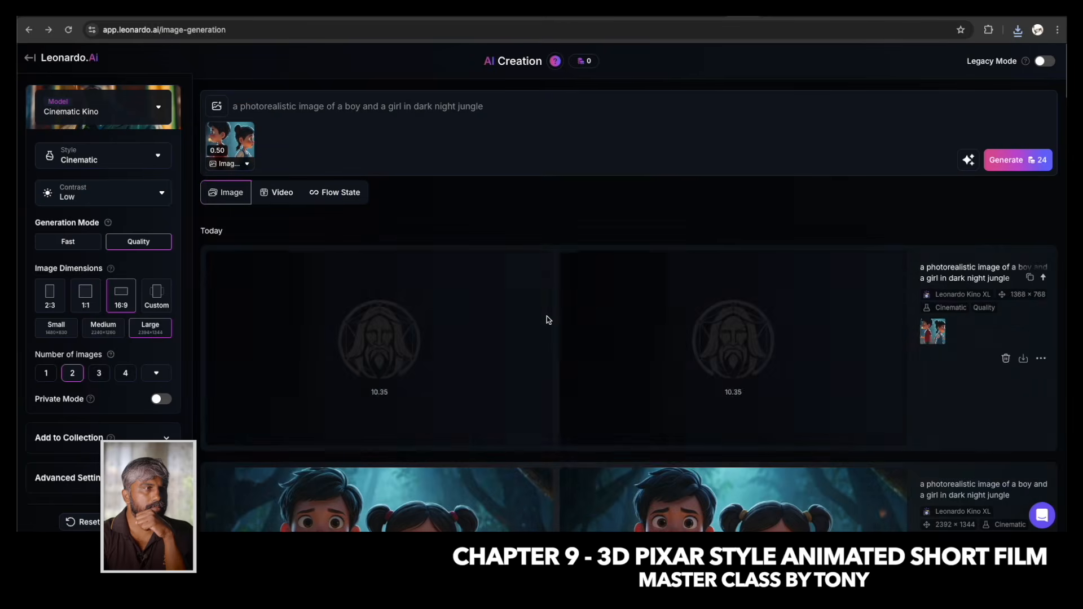
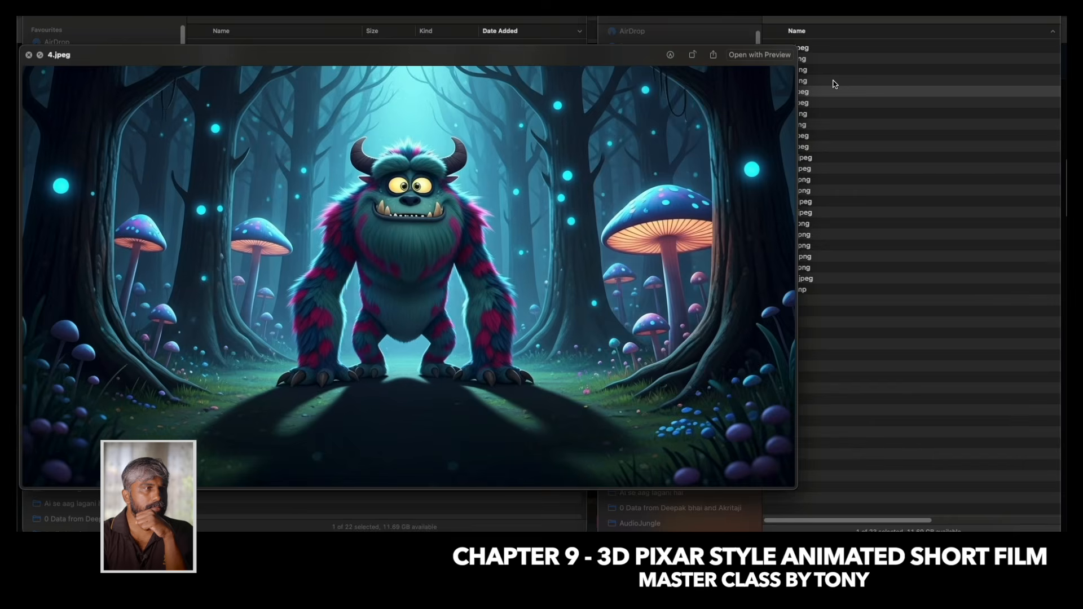
Preview the scene images from 1.png through 22.jpeg in the original images folder, then close the preview.
key("Down")
key("Down")
key("Down")
key("Down")
key("Down")
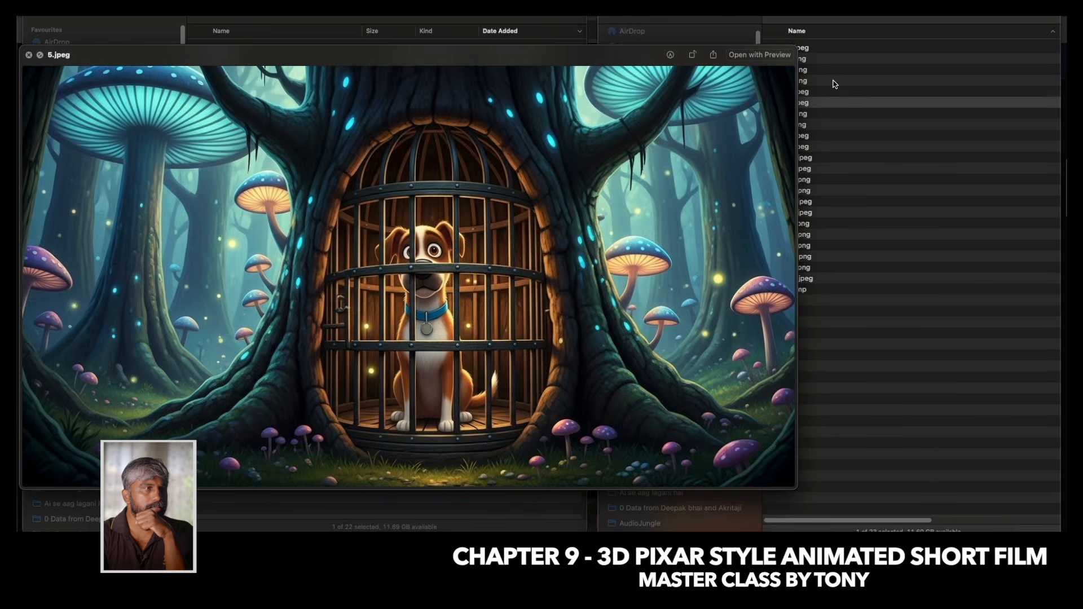
key("Down")
key("Down")
key("Down")
key("Down")
key("Down")
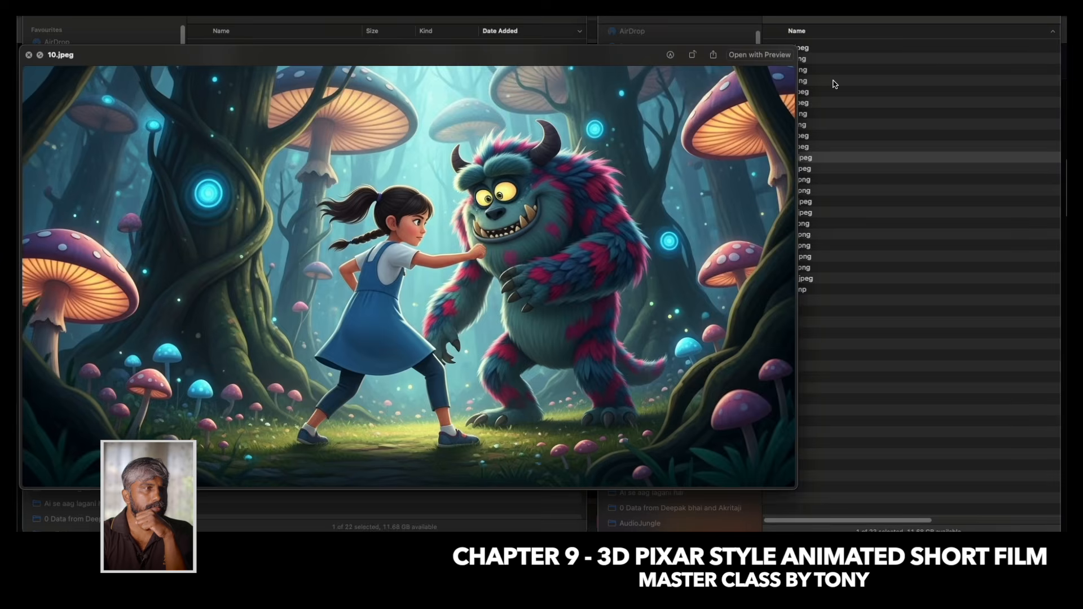
key("Down")
key("Down")
key("Down")
key("Down")
key("Down")
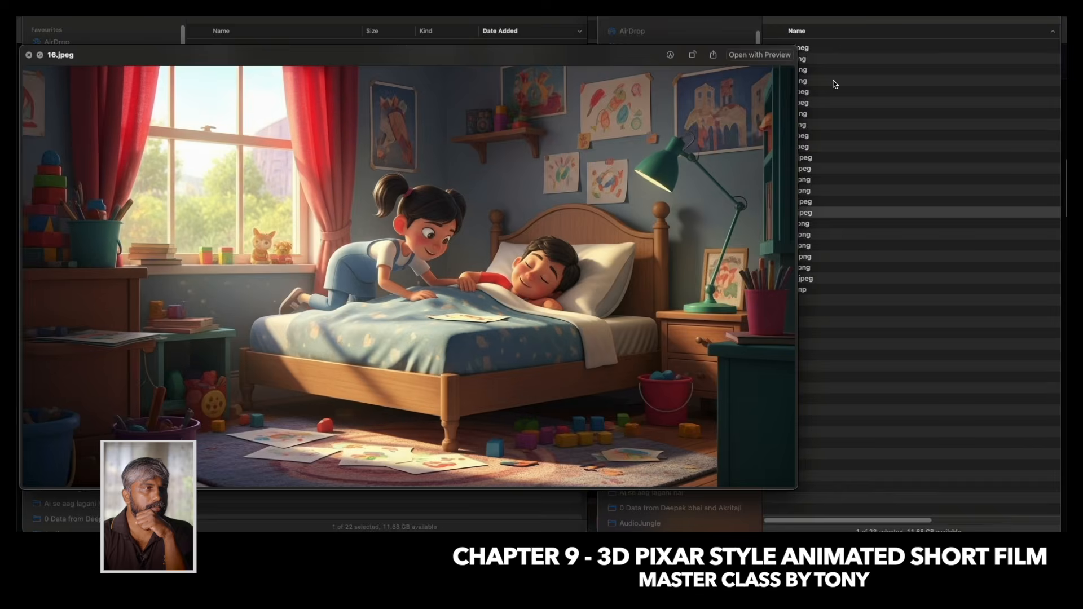
key("Down")
key("Down")
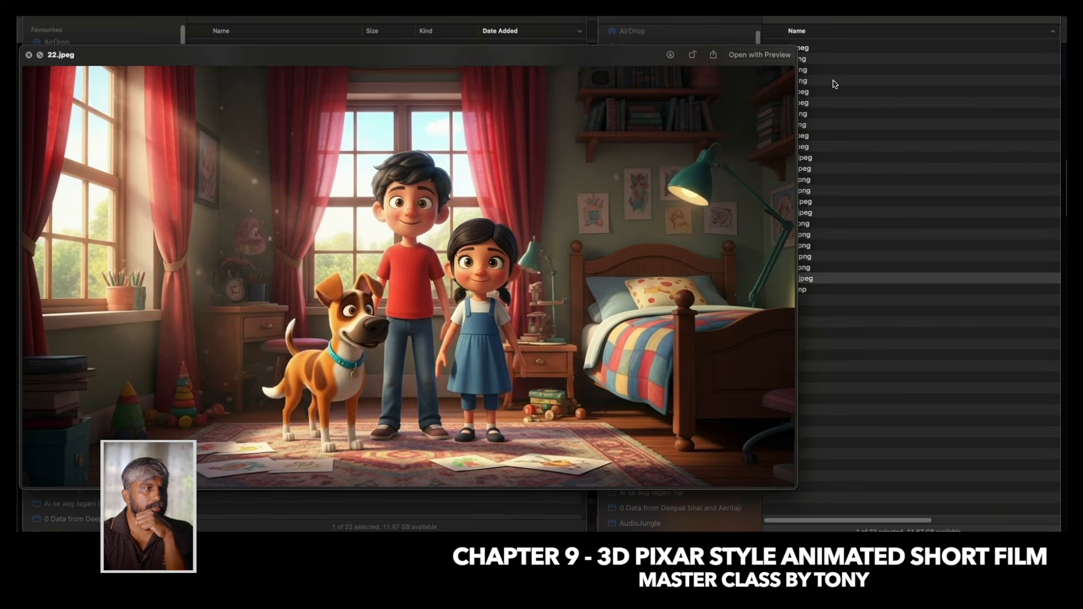
key("space")
Preview the reworked JPG scene images one after another in the other folder, starting from 1.jpg.
left_click(288, 51)
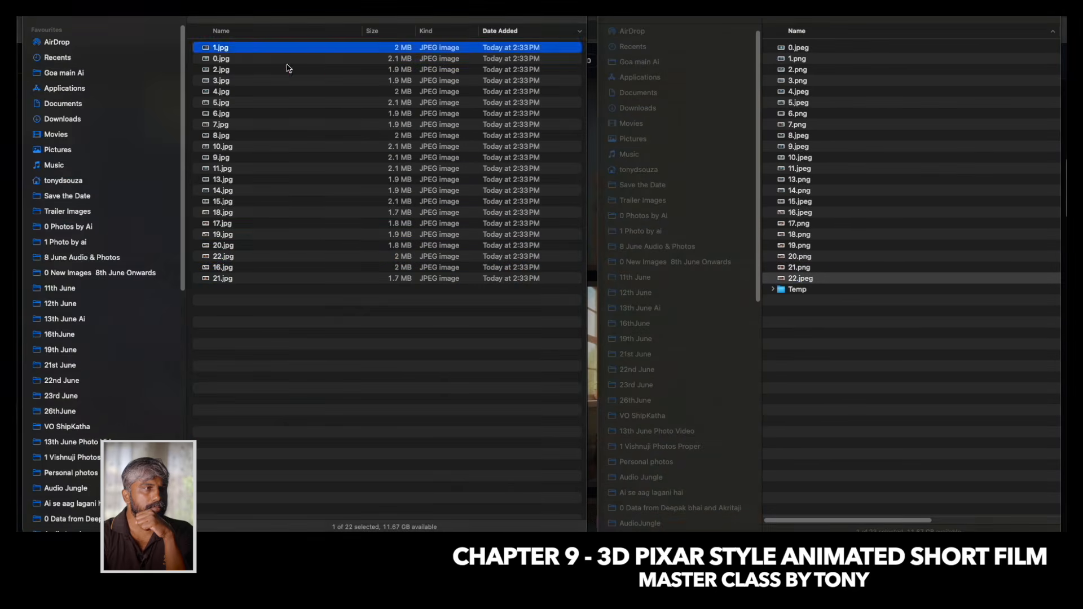
key("space")
key("Down")
key("Down")
key("Down")
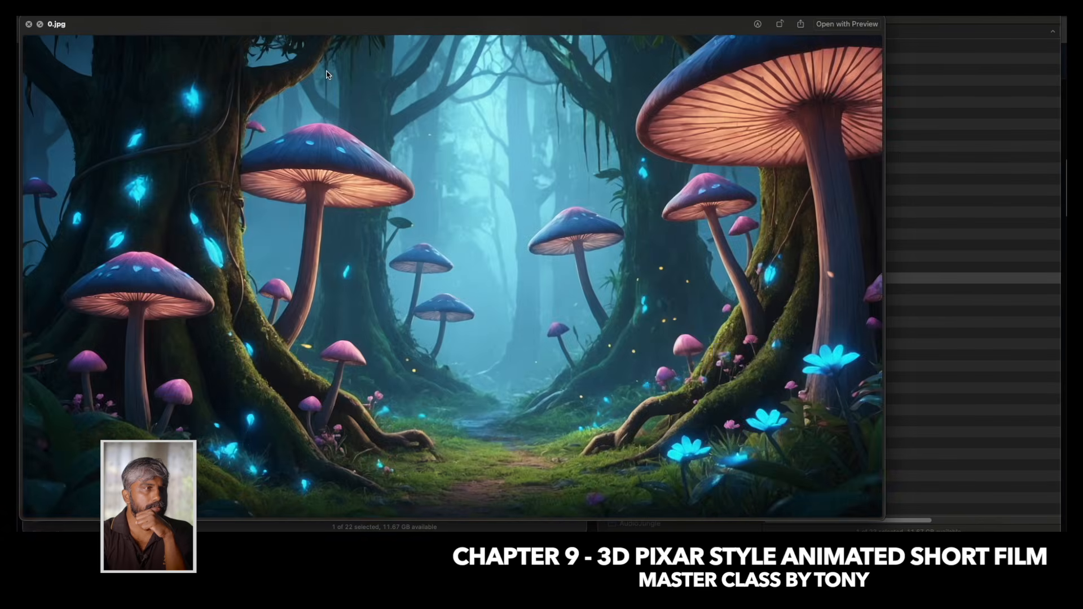
key("Down")
key("Down")
key("Down")
key("Down")
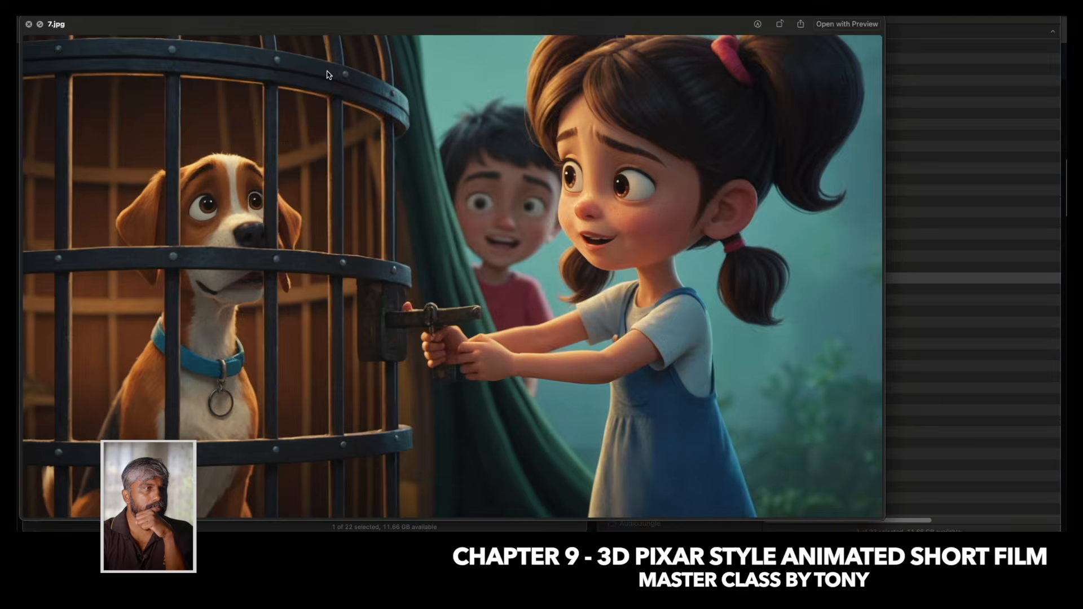
key("Down")
key("Down")
key("Down")
key("Down")
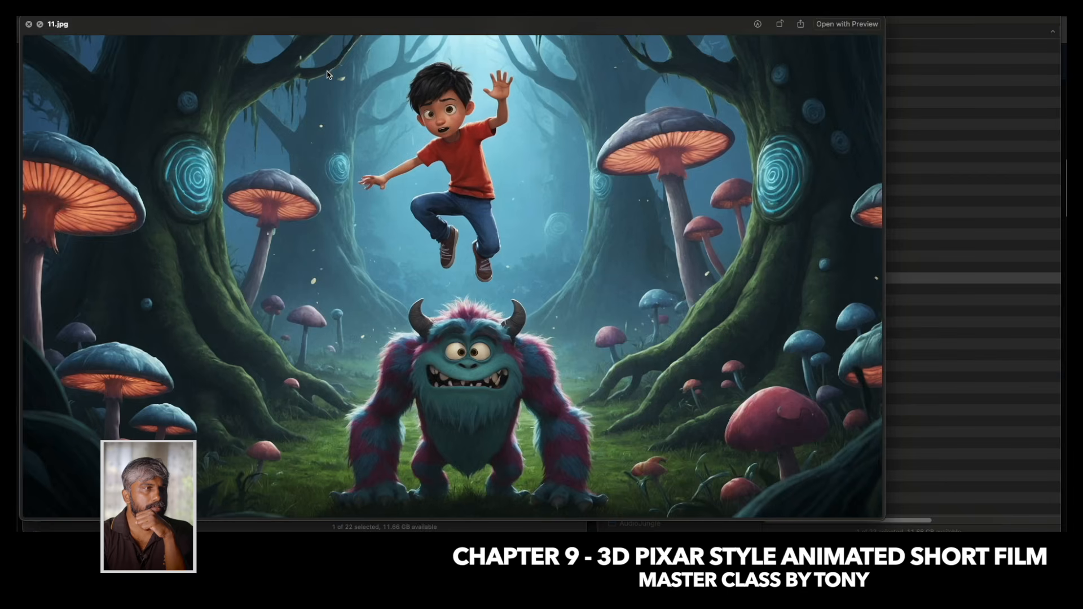
key("Down")
key("Down")
key("Down")
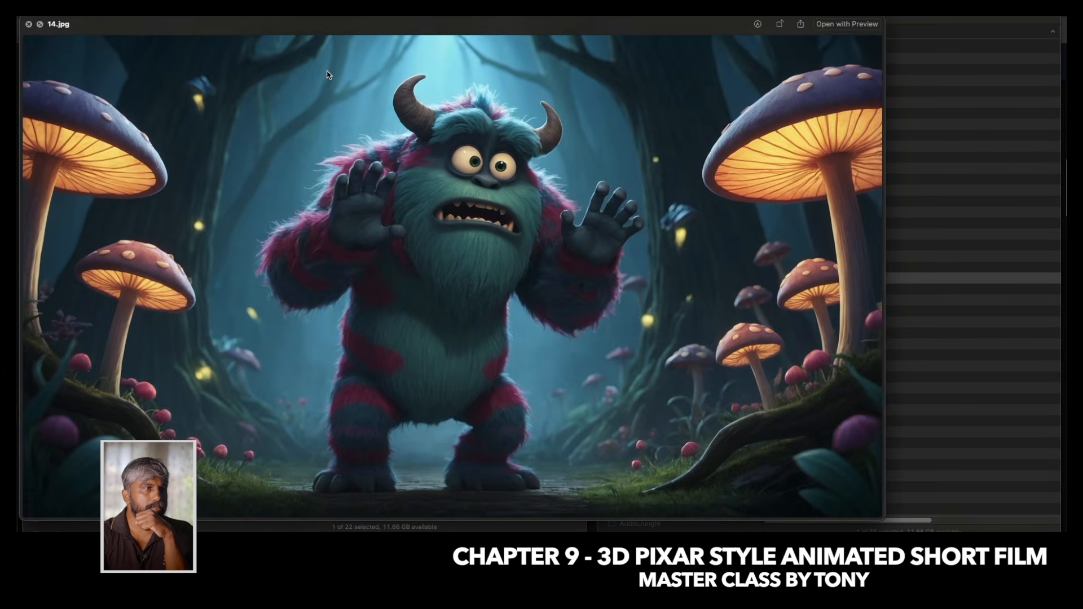
key("Down")
key("Down")
key("Down")
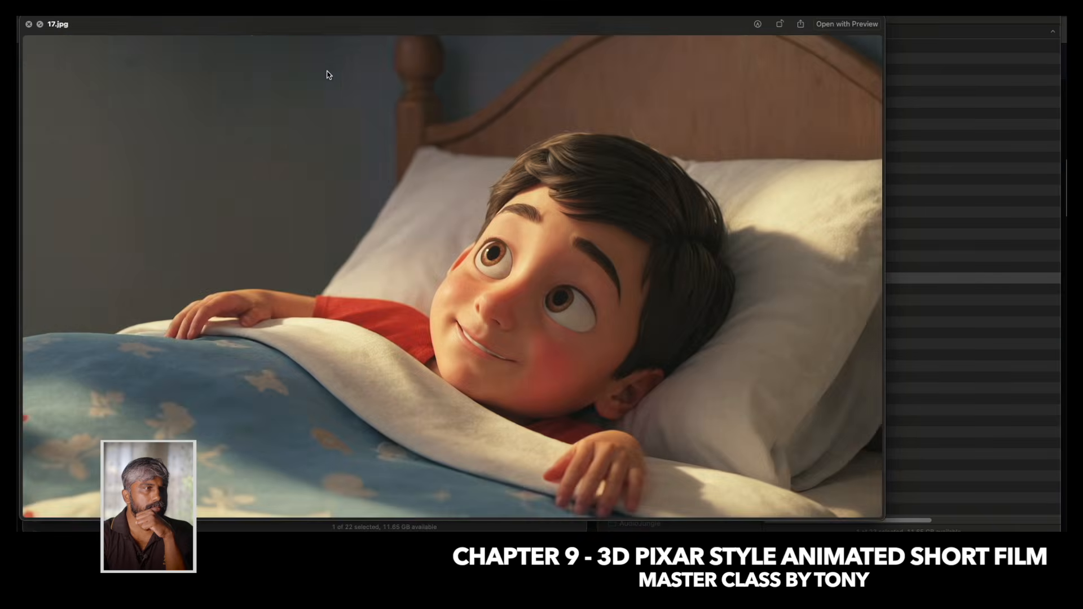
key("Up")
key("Up")
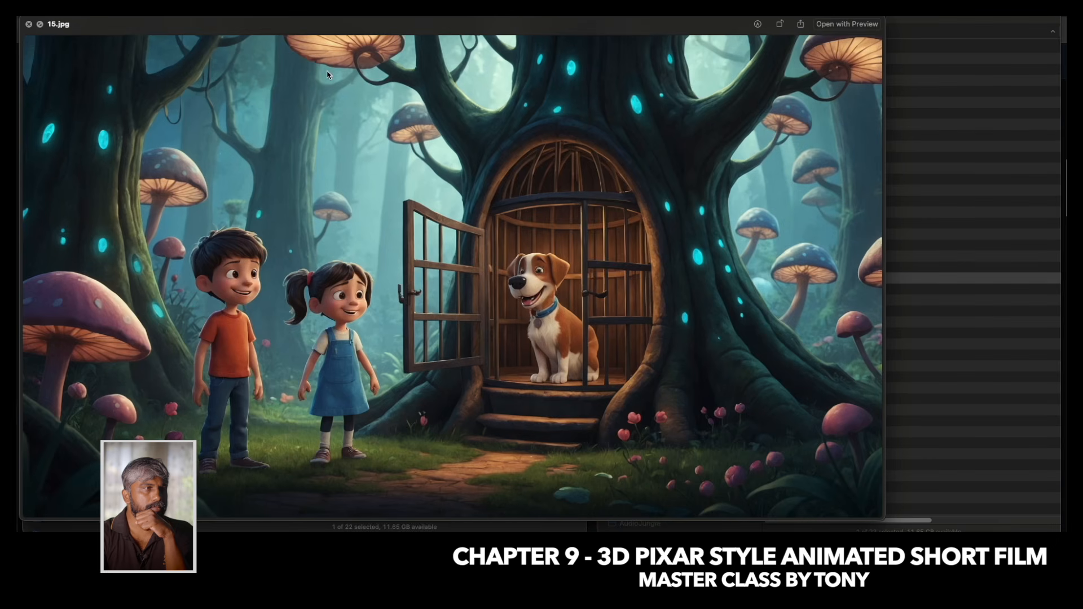
key("Down")
key("Down")
key("Down")
key("Down")
key("Down")
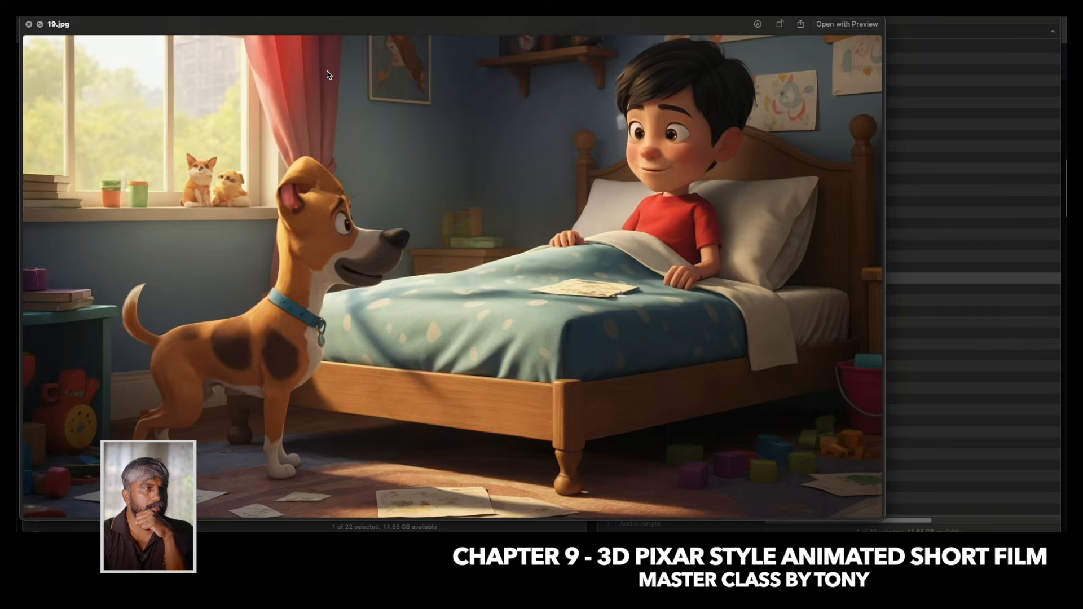
key("Down")
key("Down")
key("Down")
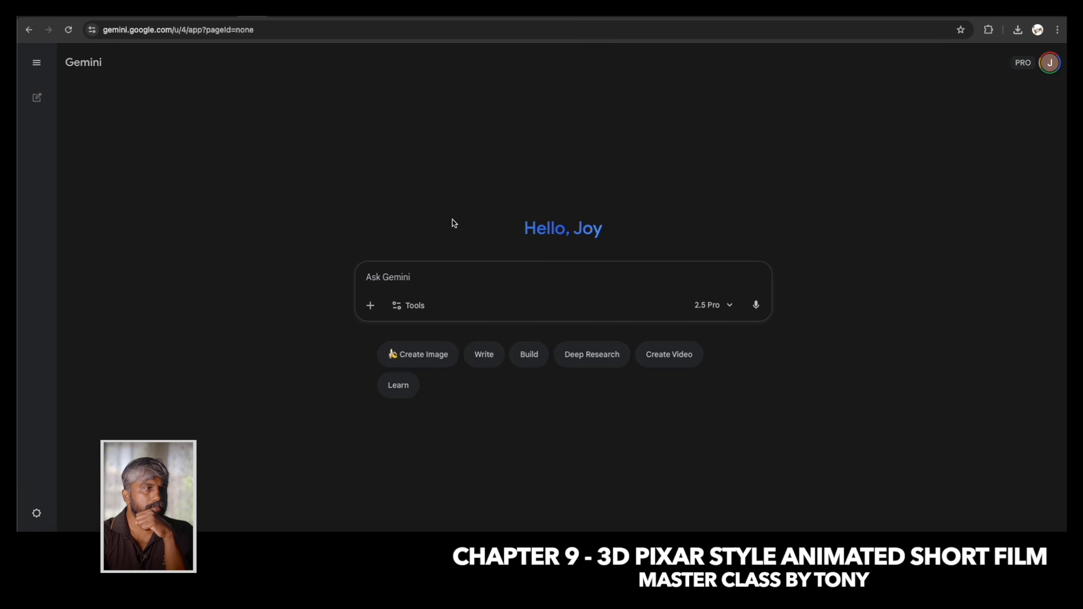
Switch to Gemini and choose the Create videos with Veo tool for the new prompt.
left_click(414, 305)
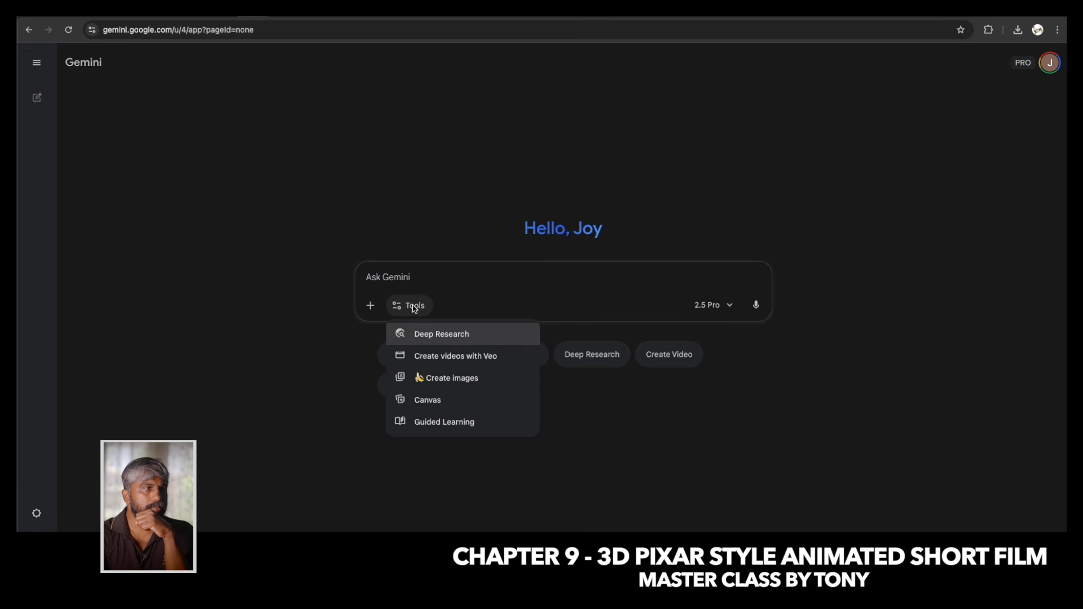
left_click(460, 356)
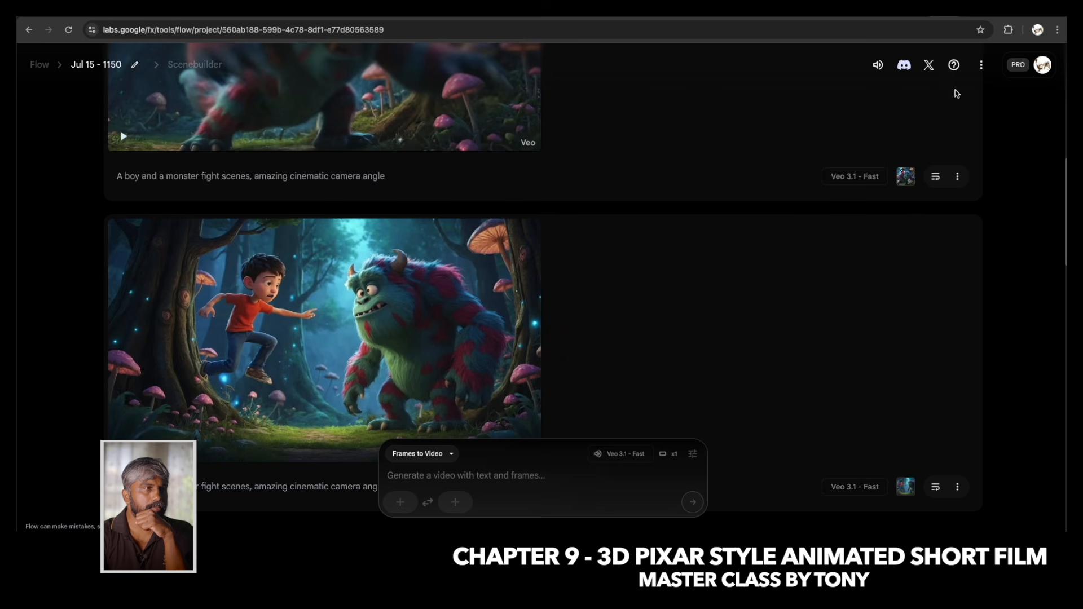
Check the remaining AI credits of the account in Flow, then return to Gemini.
left_click(1043, 65)
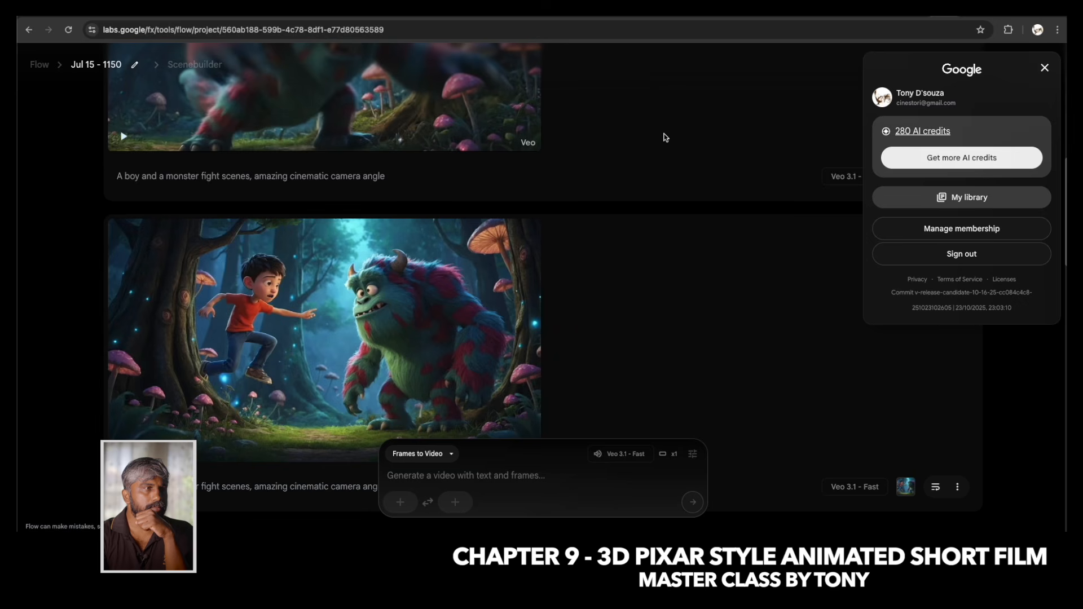
left_click(694, 132)
left_click(253, 12)
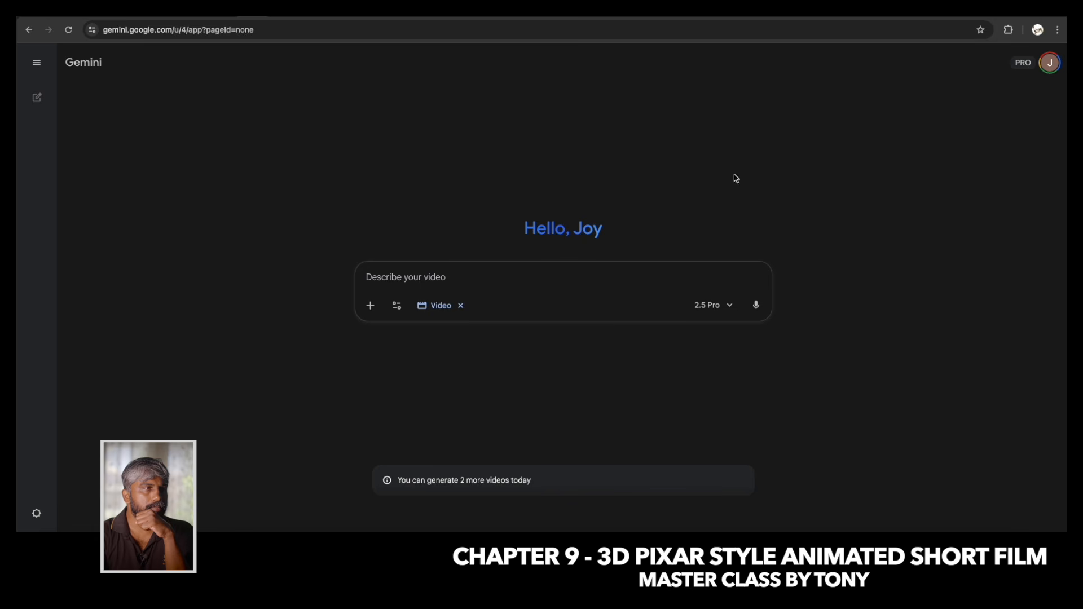
Attach the image of the boy and girl holding lanterns in the forest to the video prompt.
left_click(372, 308)
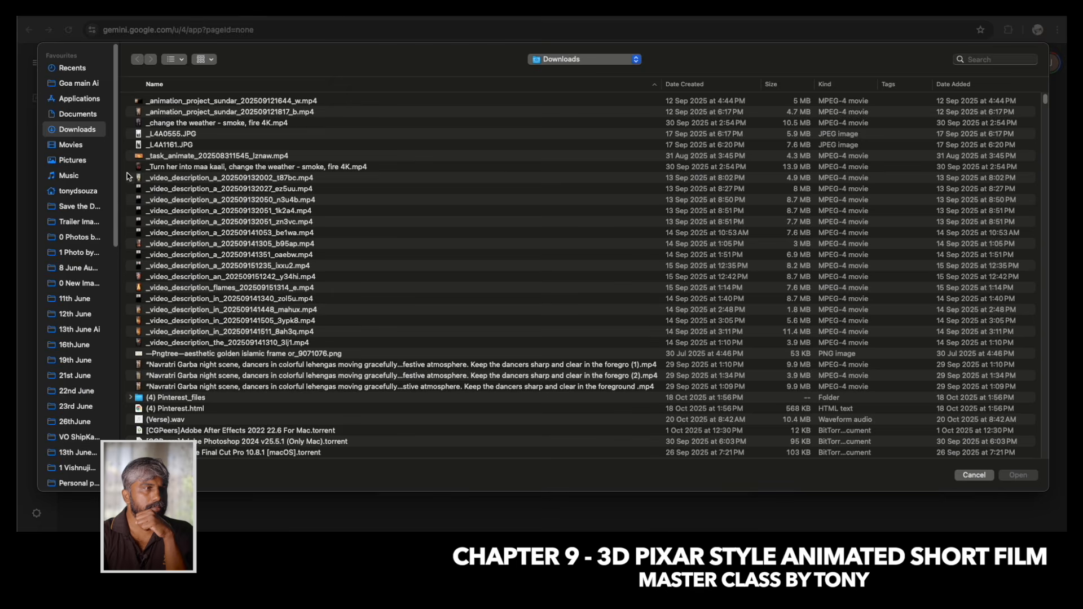
scroll(178, 294, "down", 5)
scroll(186, 205, "up", 5)
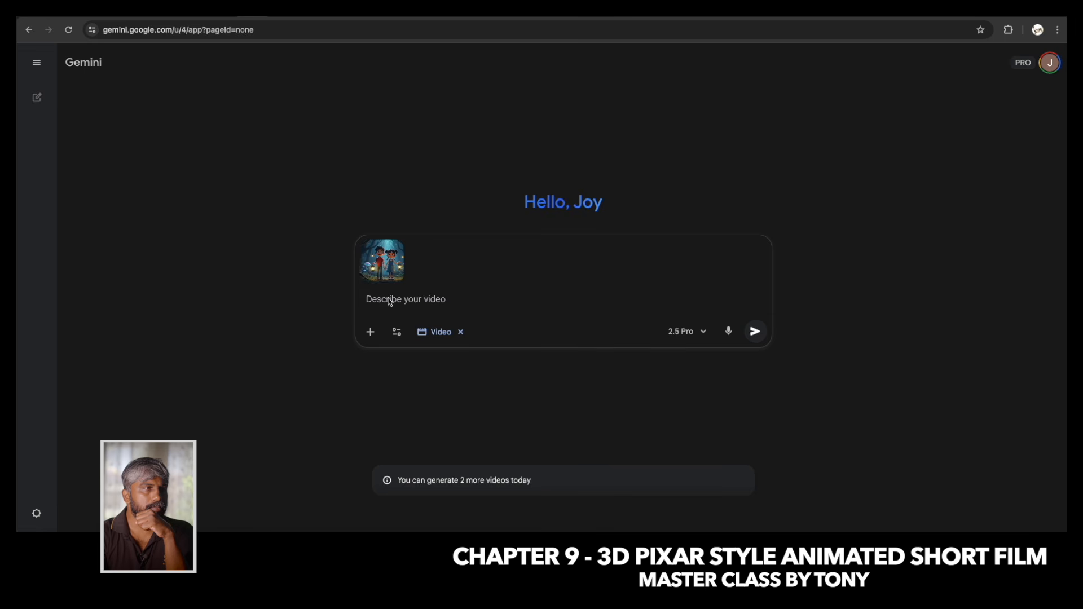
Begin the video prompt with "a boy and a girl walking in a deep forest searching their dog, boy says".
type("a boy and a")
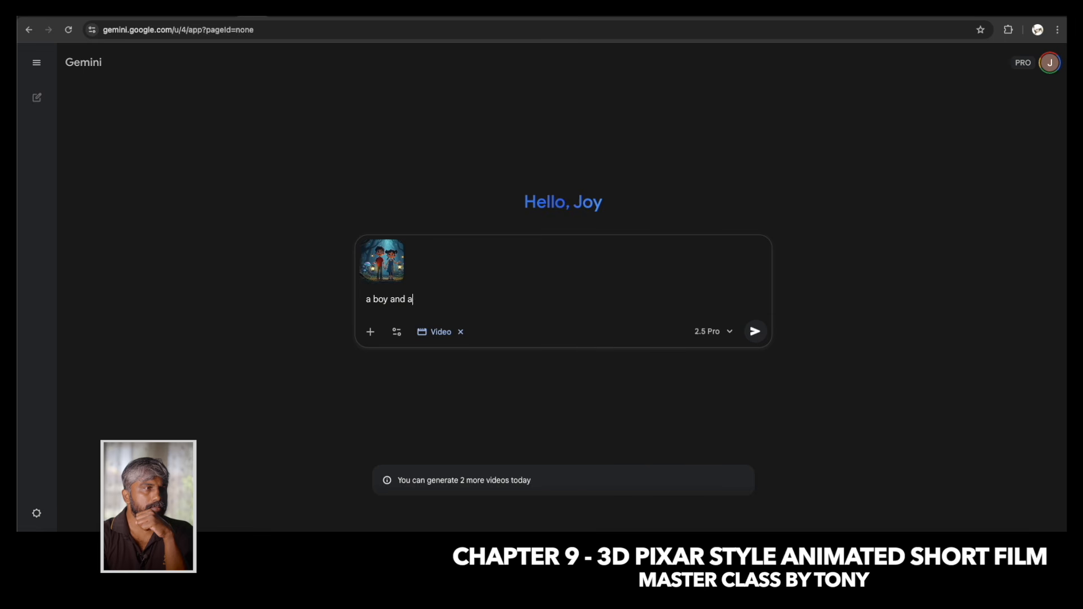
type(" girl walking in a deep forest s")
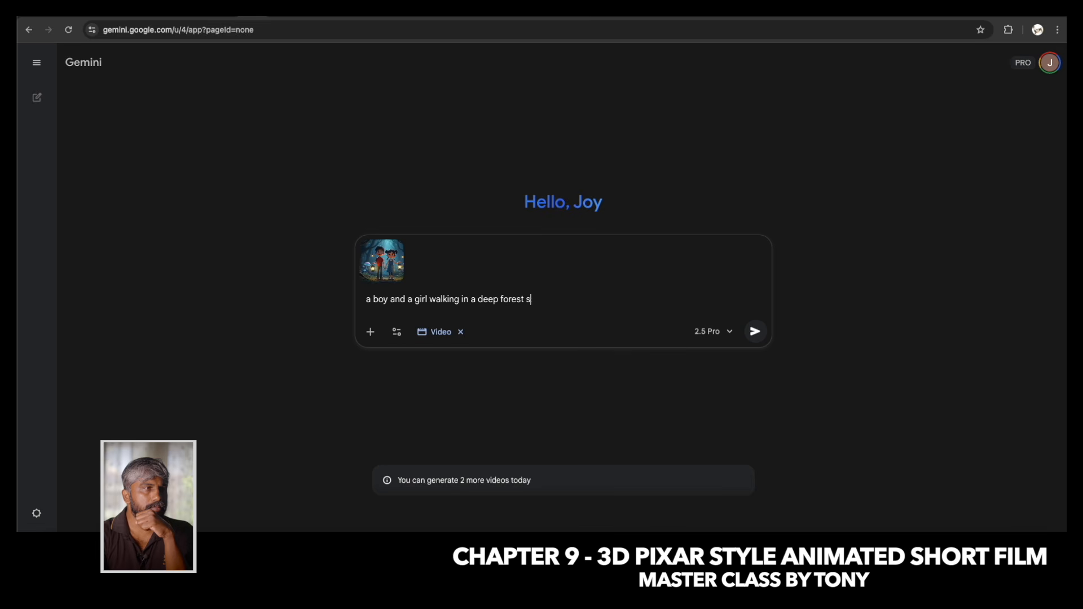
type("earching their dog  boys s")
key("BackSpace")
key("BackSpace")
key("BackSpace")
type("says ")
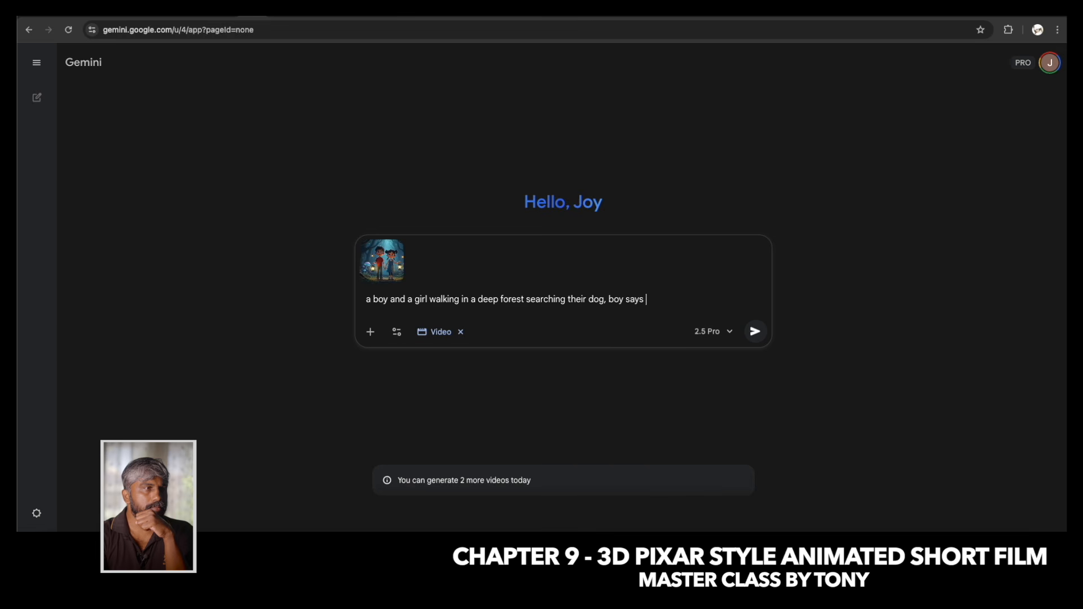
type("\"Max M")
Complete the prompt with the boy's dialogue "Max...Max...tum kahan ho?" in quotation marks and generate the video.
key("BackSpace")
key("BackSpace")
key("BackSpace")
type("...Max...tum kahan ho")
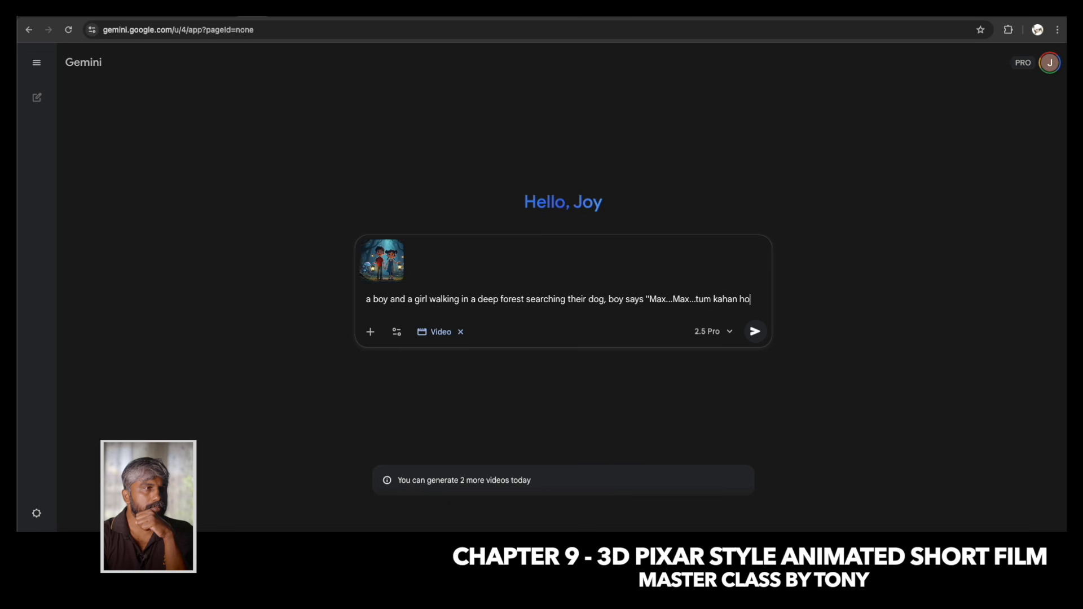
type("?")
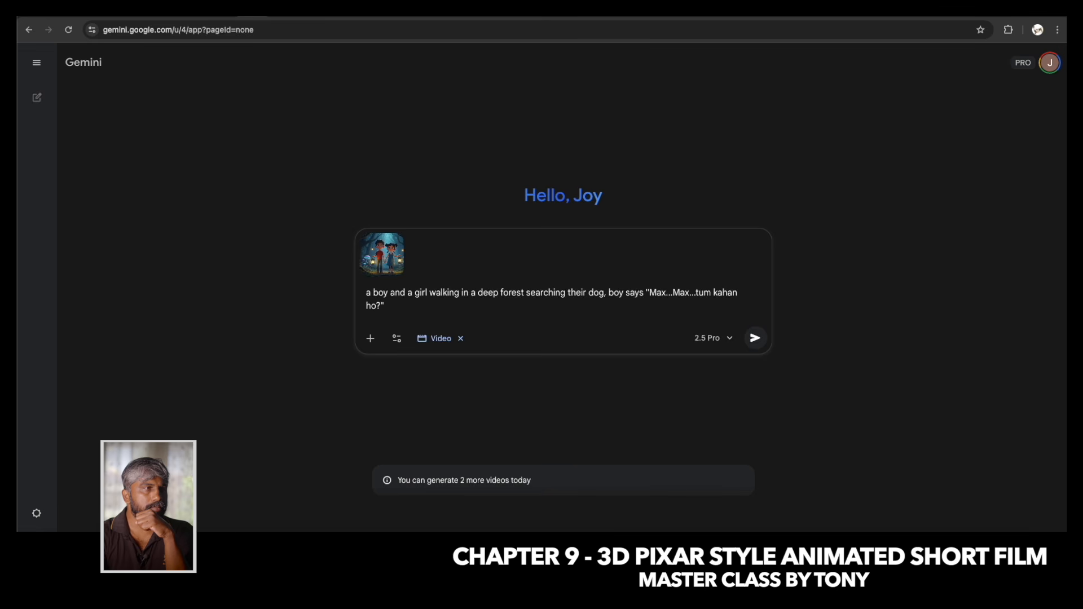
left_click(756, 338)
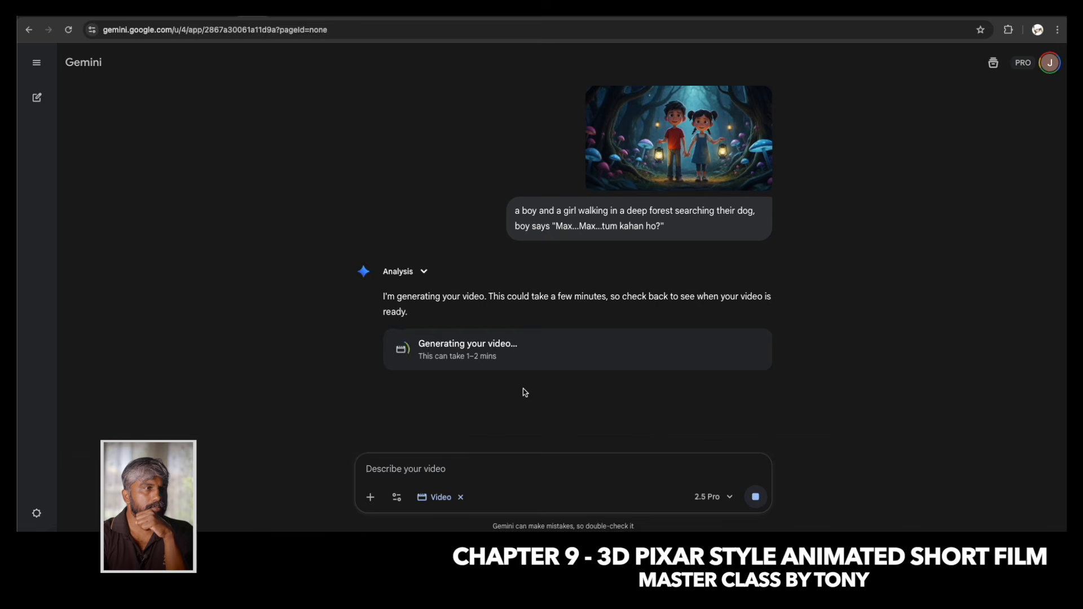
Watch the generated video of the children walking in the forest, then pause it.
left_click(631, 364)
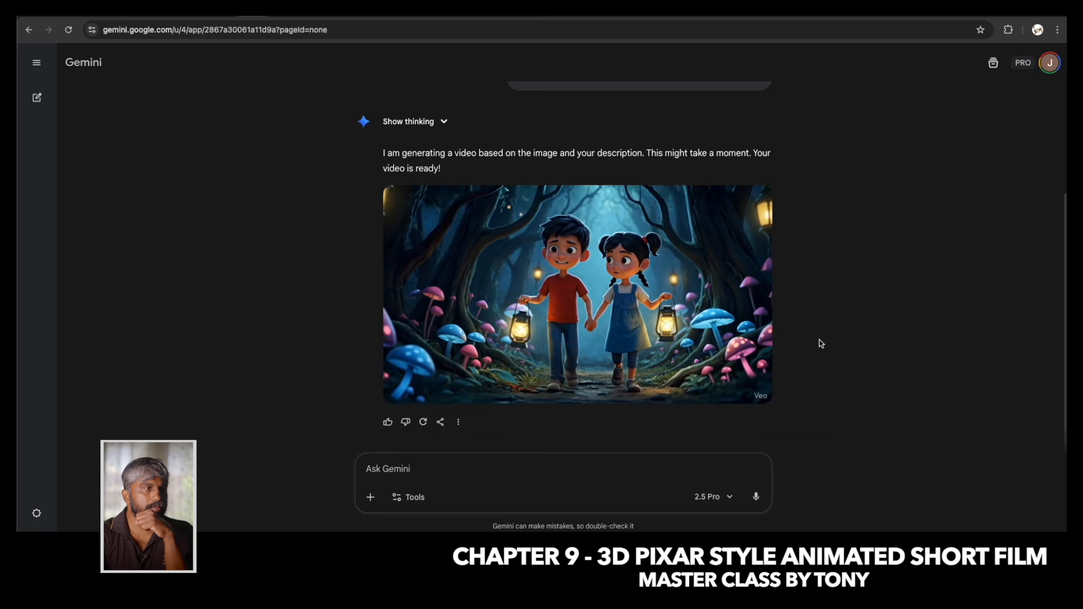
mouse_move(568, 331)
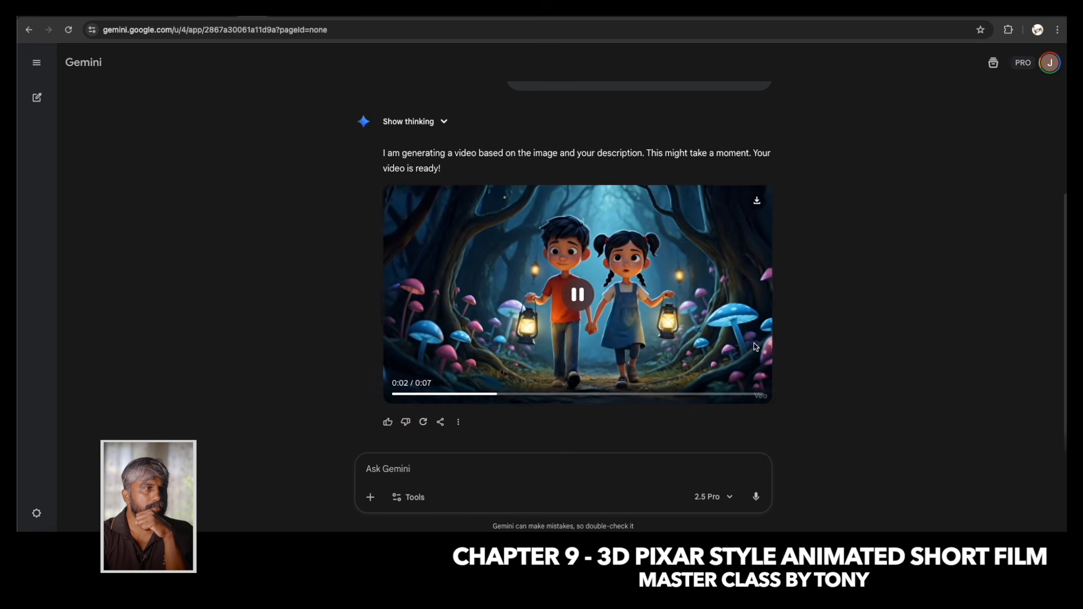
left_click(573, 282)
Copy the submitted prompt, attach the image of the two children with lanterns again, and paste the prompt into the new message.
scroll(573, 282, "up", 2)
left_click_drag(671, 174, 513, 156)
key("ctrl+c")
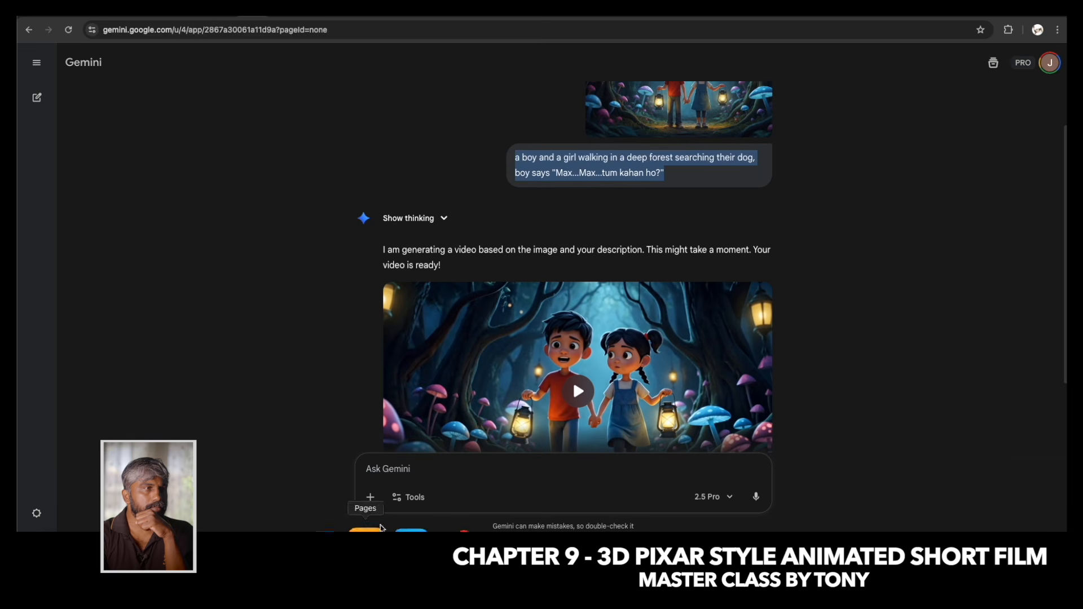
left_click(370, 497)
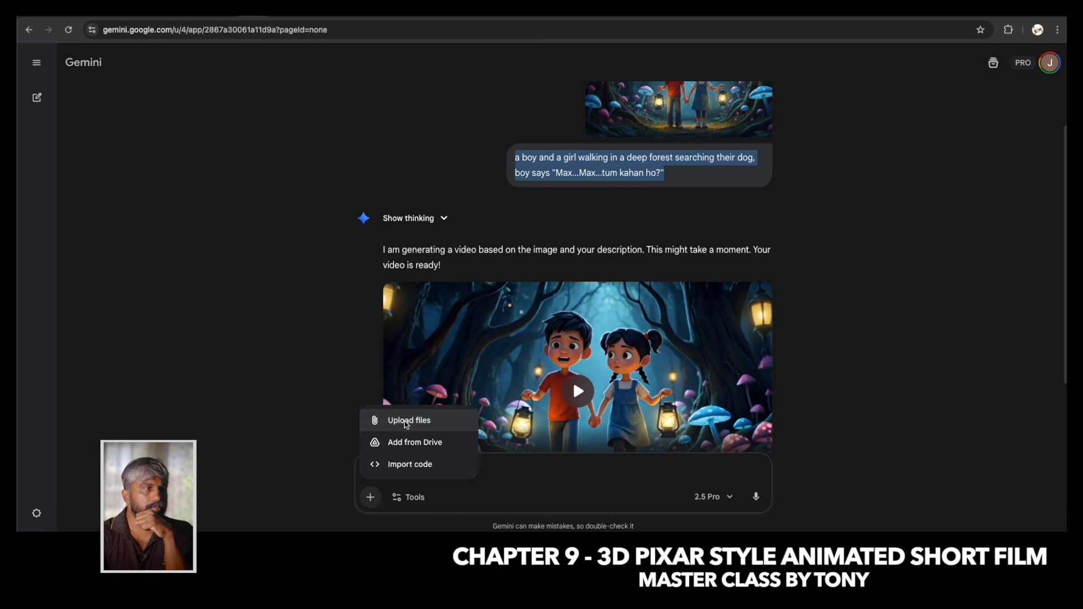
double_click(136, 134)
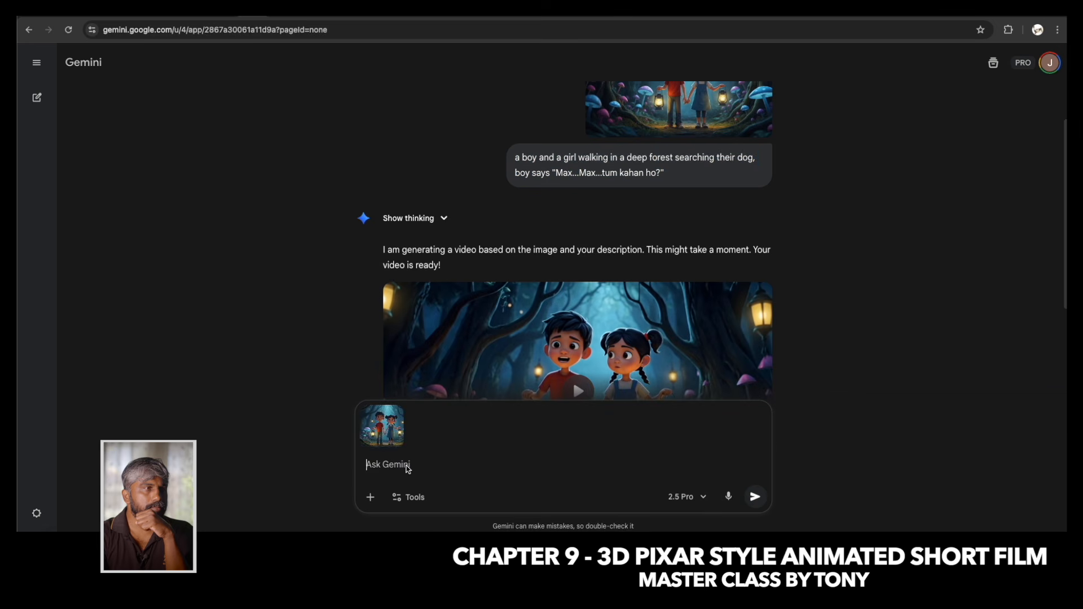
key("ctrl+v")
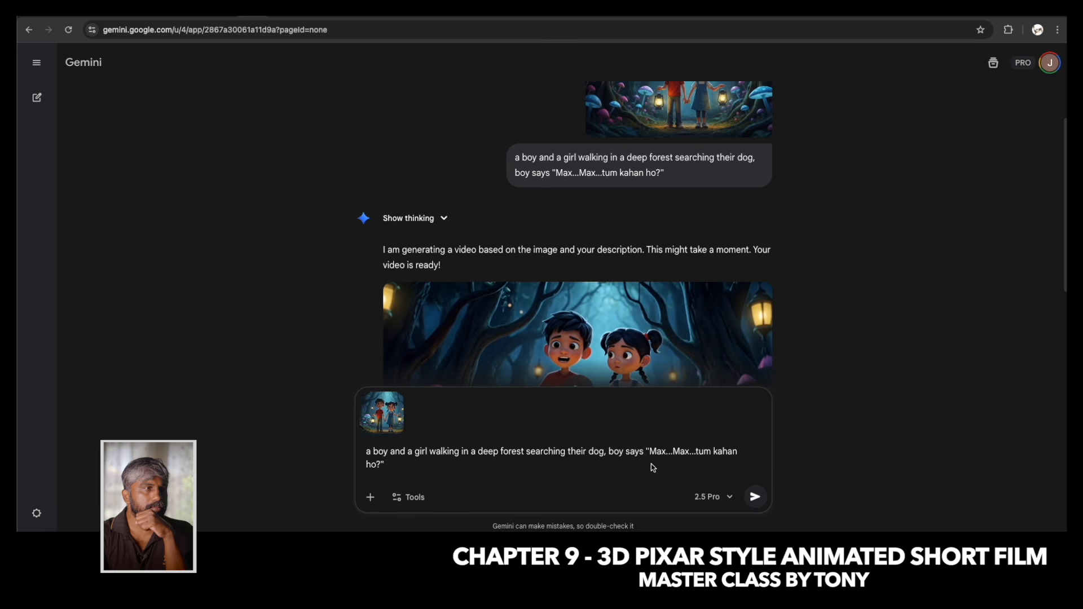
Insert "in Hindi" before the boy's dialogue and append ", No subtitle" to the end of the prompt.
left_click(648, 451)
type("in Hid")
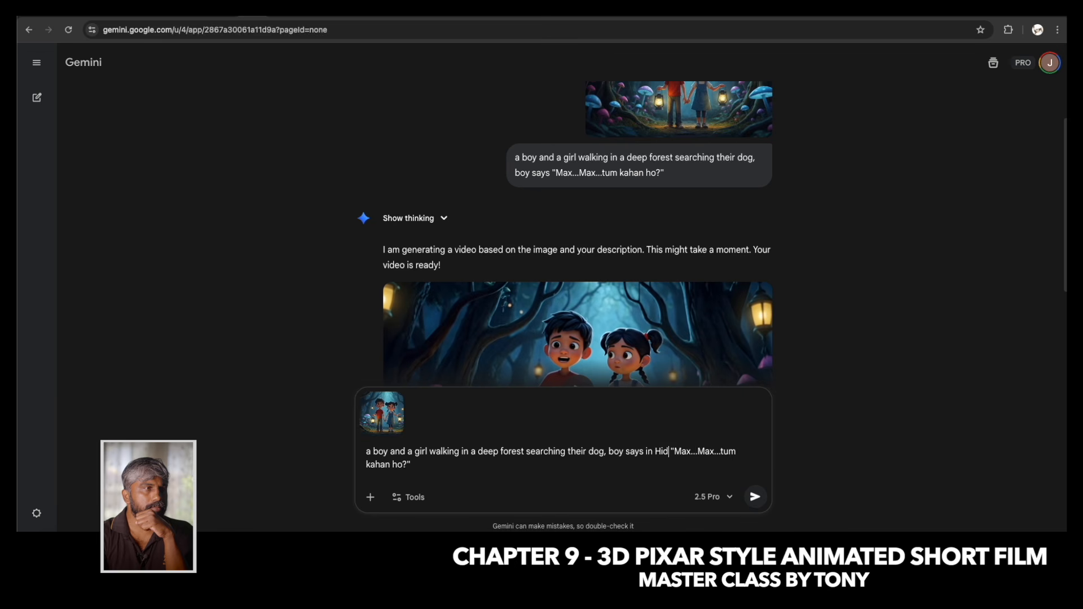
key("BackSpace")
key("BackSpace")
type("indi")
left_click(435, 468)
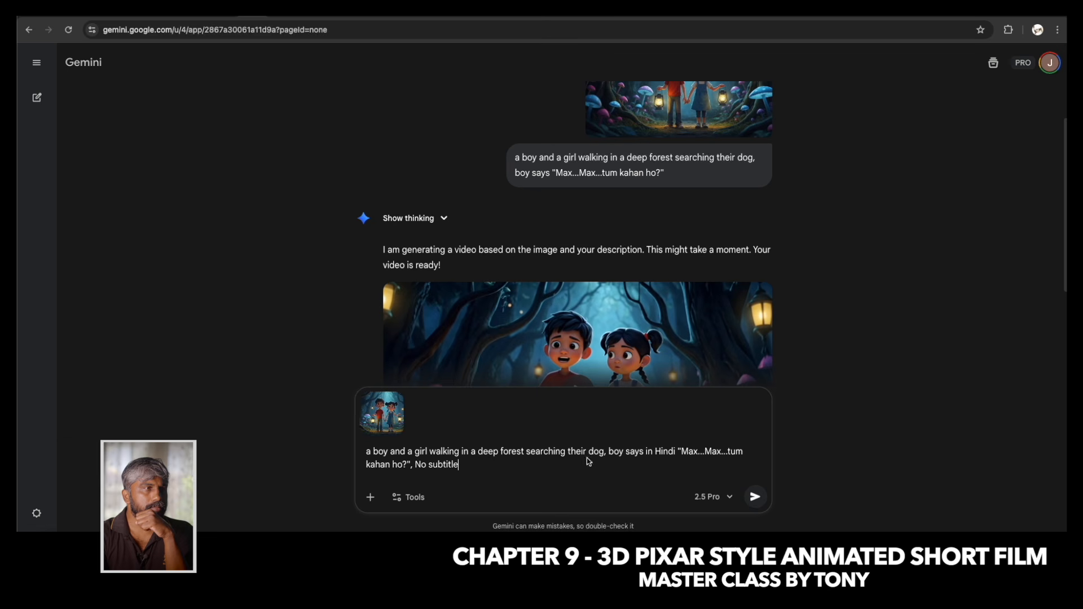
Try to generate a Veo video from the attached image and the Hindi no-subtitle prompt in a new chat.
left_click(407, 499)
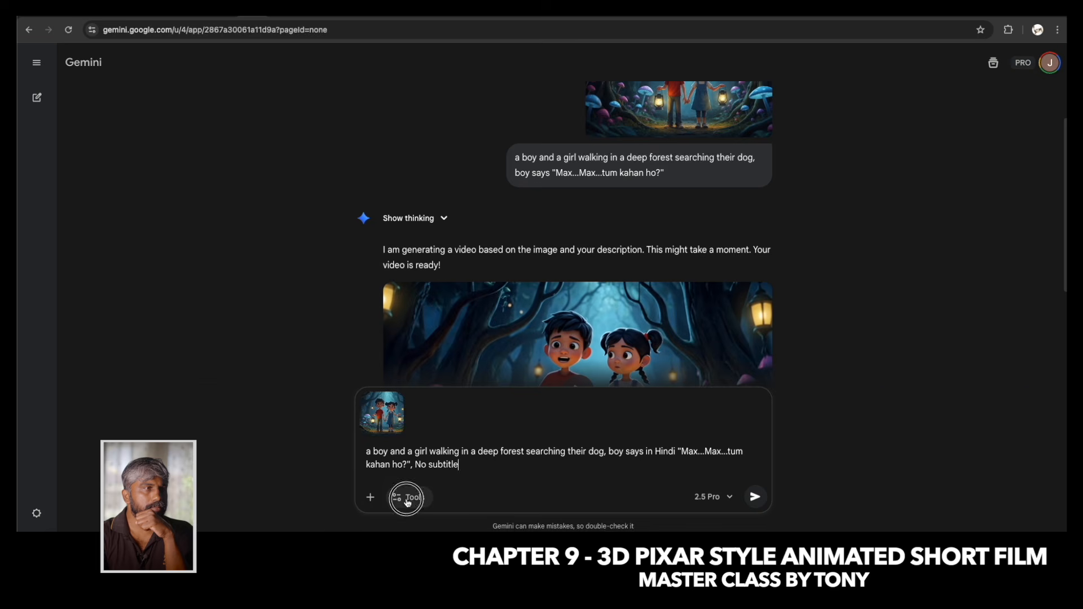
left_click(482, 398)
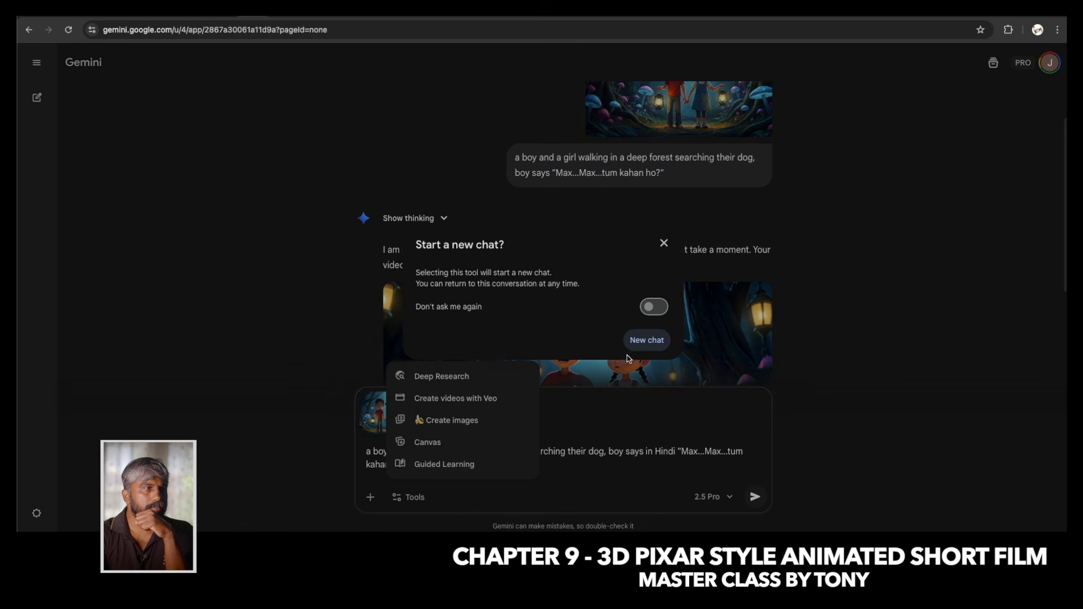
left_click(649, 341)
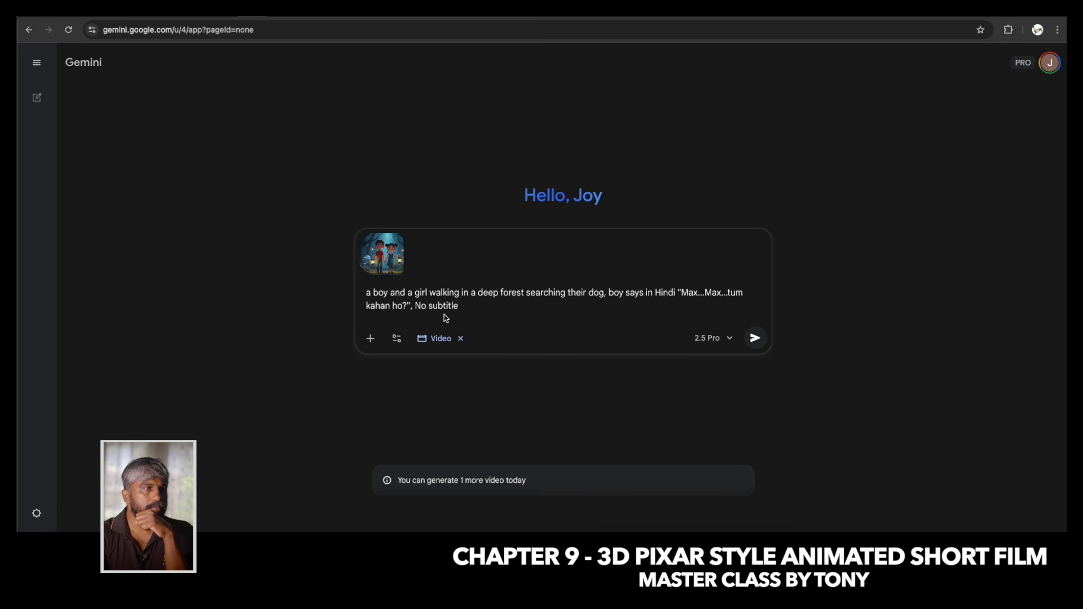
left_click(755, 338)
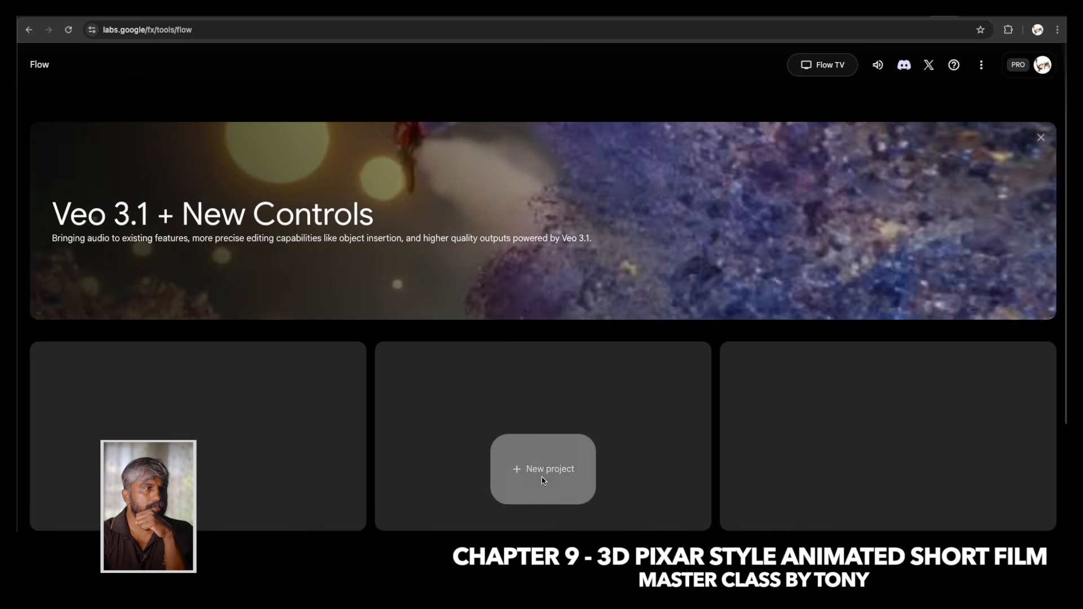
In Flow, create a new project, set it to Frames to Video, and check the generation settings.
left_click(544, 474)
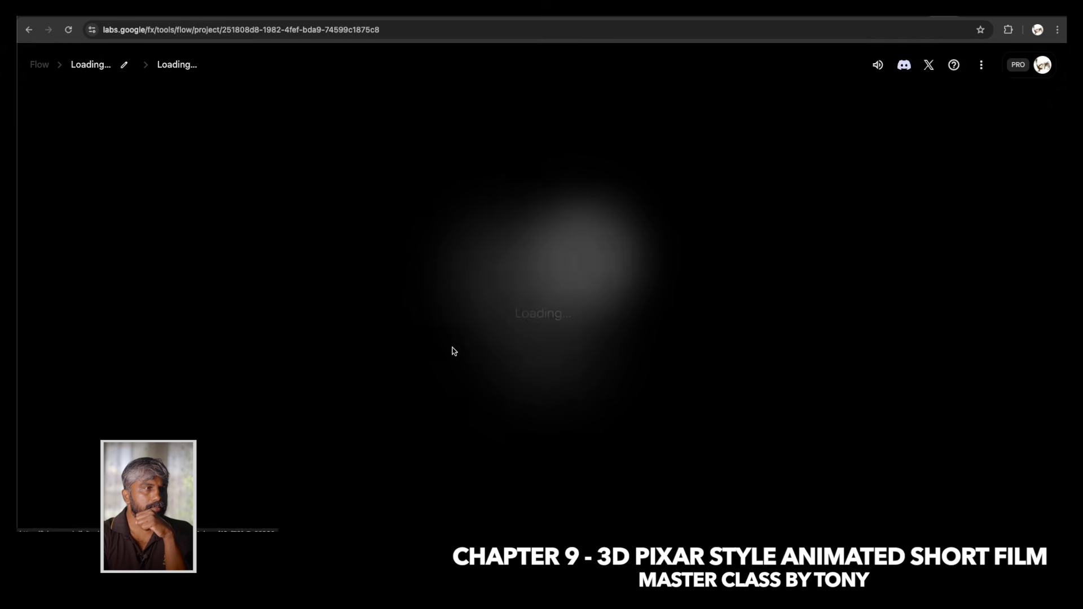
left_click(433, 454)
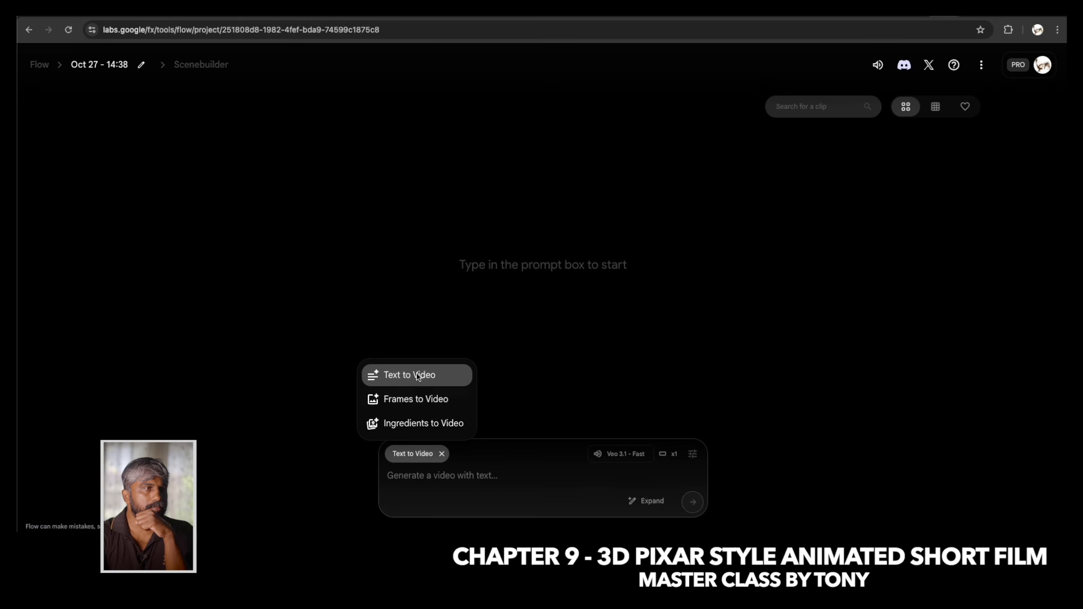
left_click(419, 405)
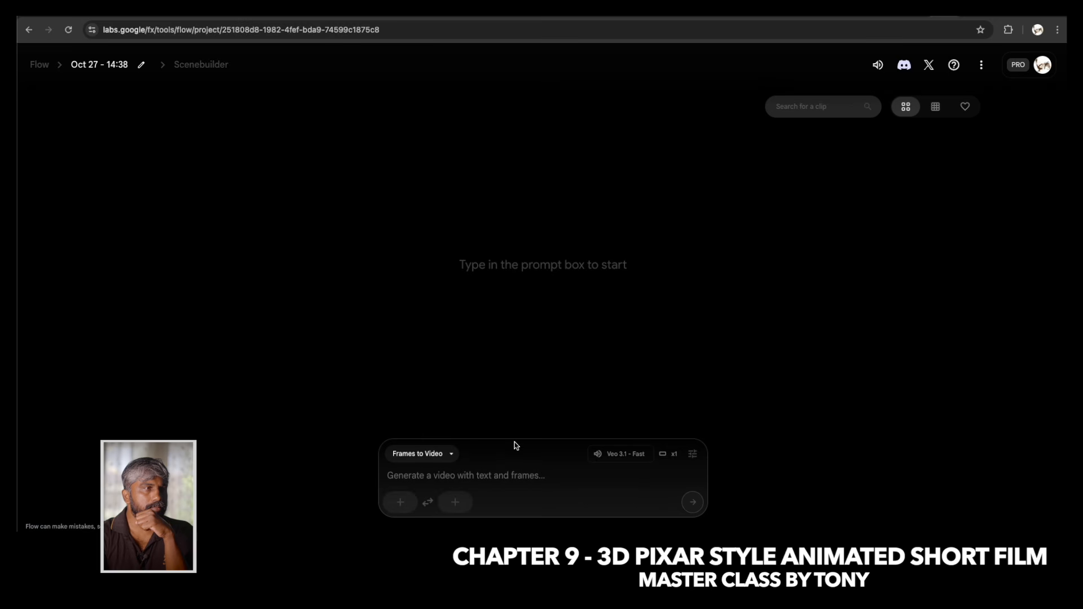
left_click(631, 456)
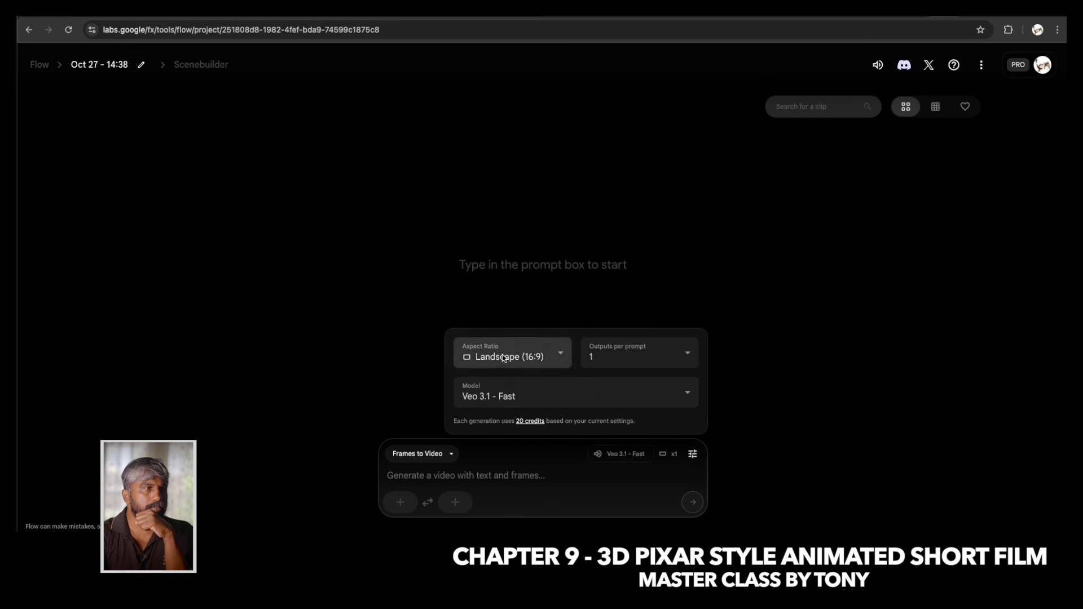
left_click(436, 473)
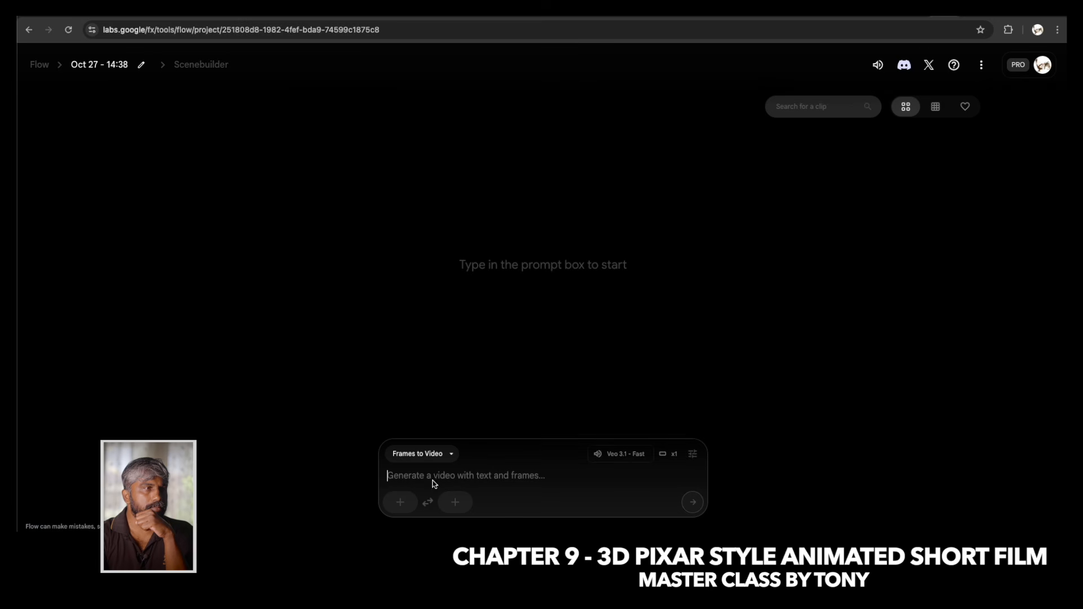
Upload the image of the two children with lanterns as the start frame.
left_click(400, 502)
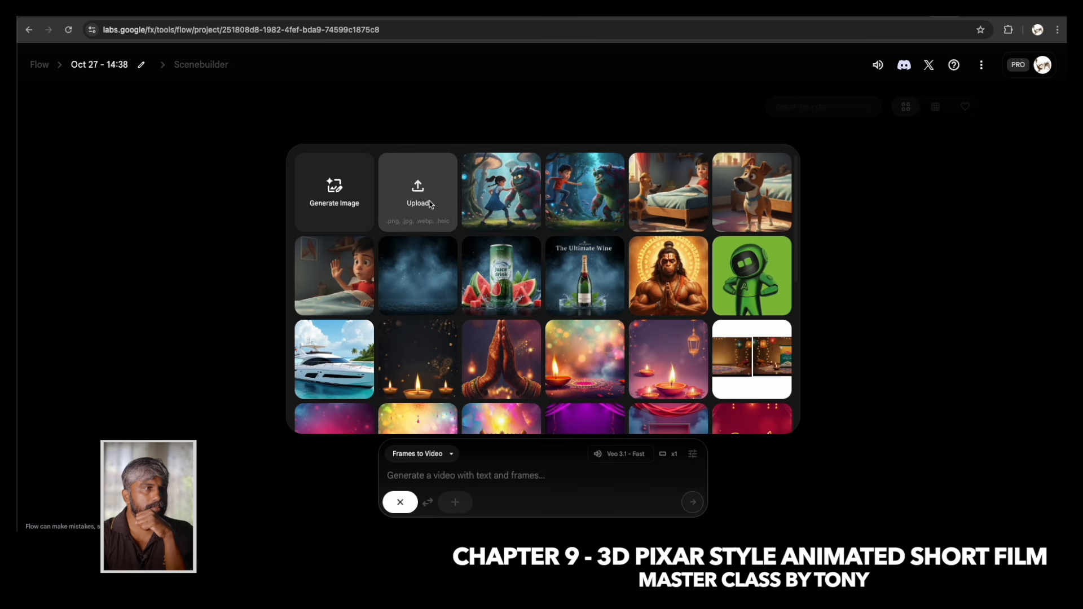
left_click(371, 178)
double_click(177, 118)
left_click(835, 468)
Paste the forest-search prompt, insert "in hindi" before the boy's dialogue, and generate the video from the lantern image.
left_click(426, 478)
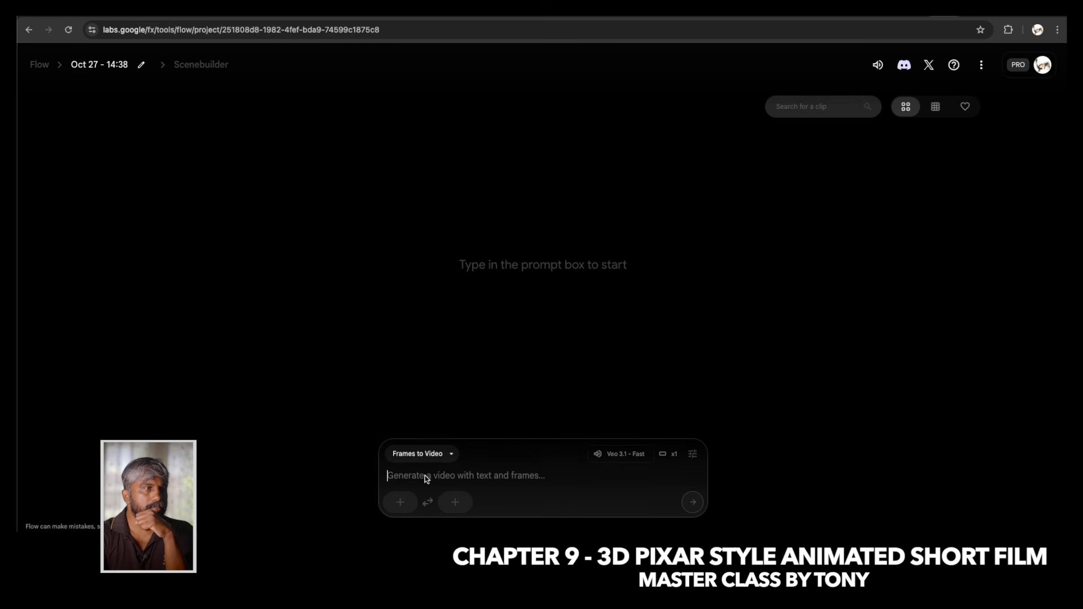
key("ctrl+v")
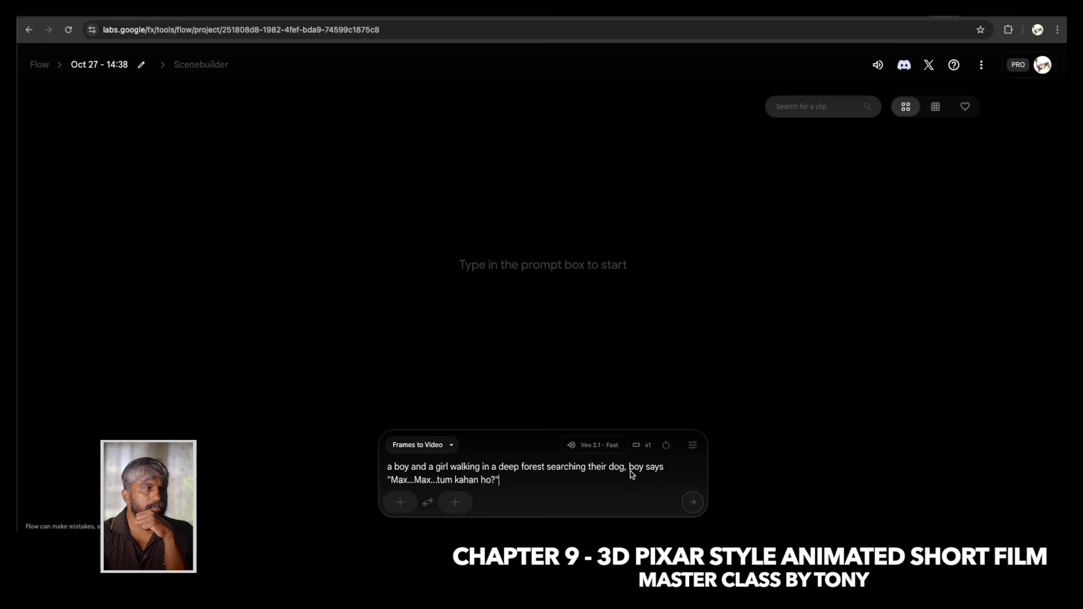
left_click(666, 468)
left_click(409, 502)
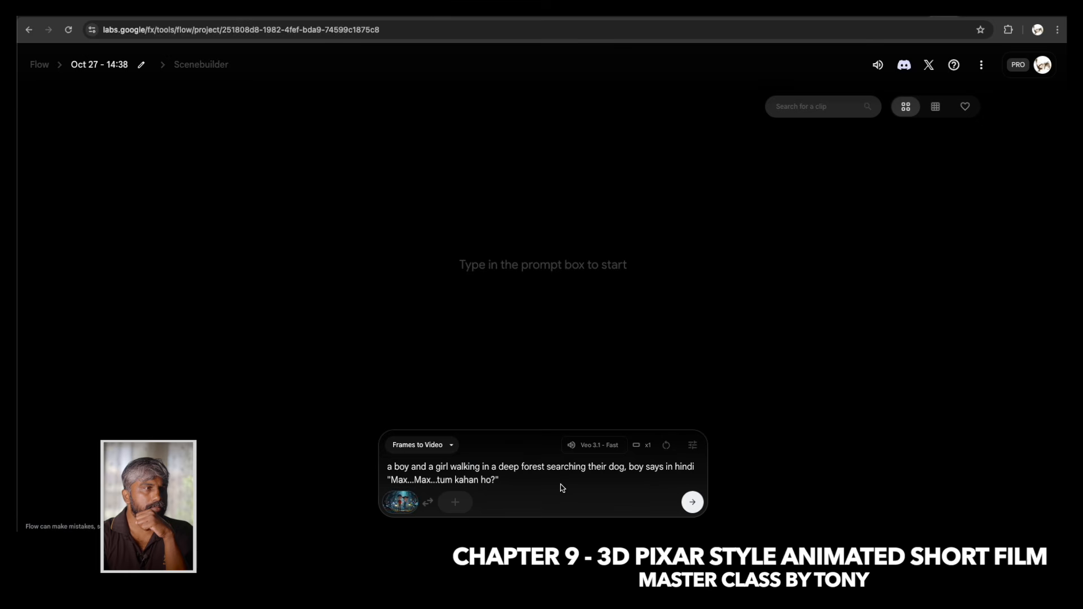
left_click(692, 502)
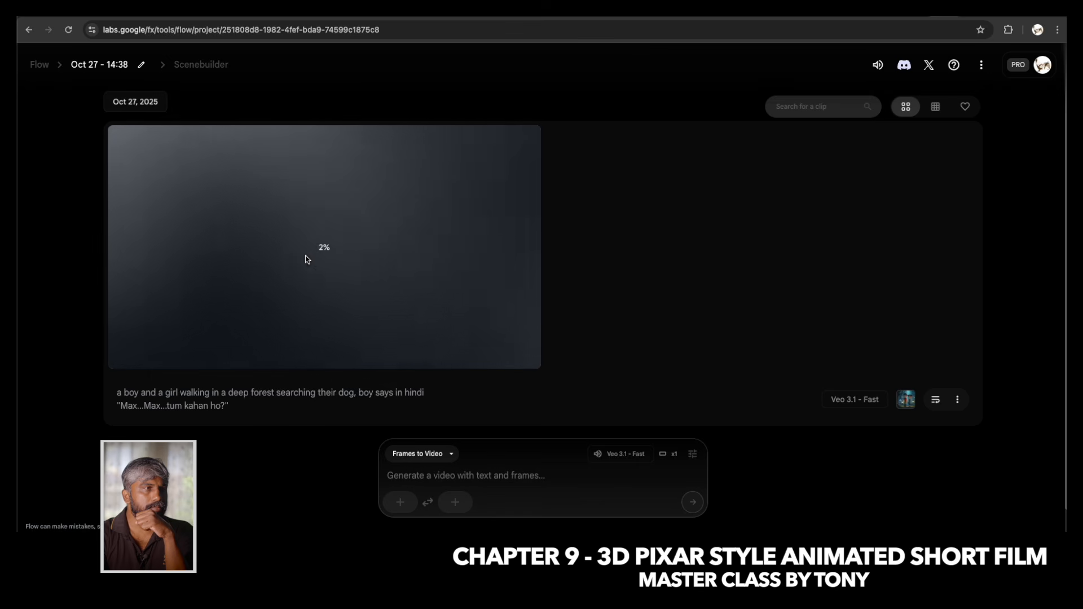
Switch back to Gemini, reload it, and resubmit the lantern image with the "boy says in hindi" prompt as a video.
left_click(247, 12)
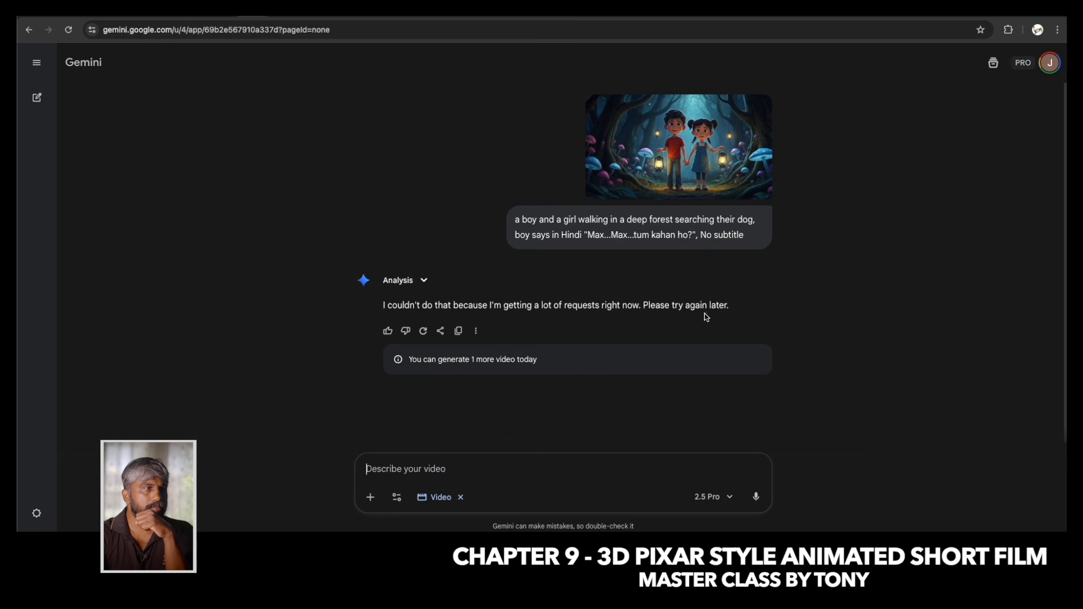
left_click(69, 32)
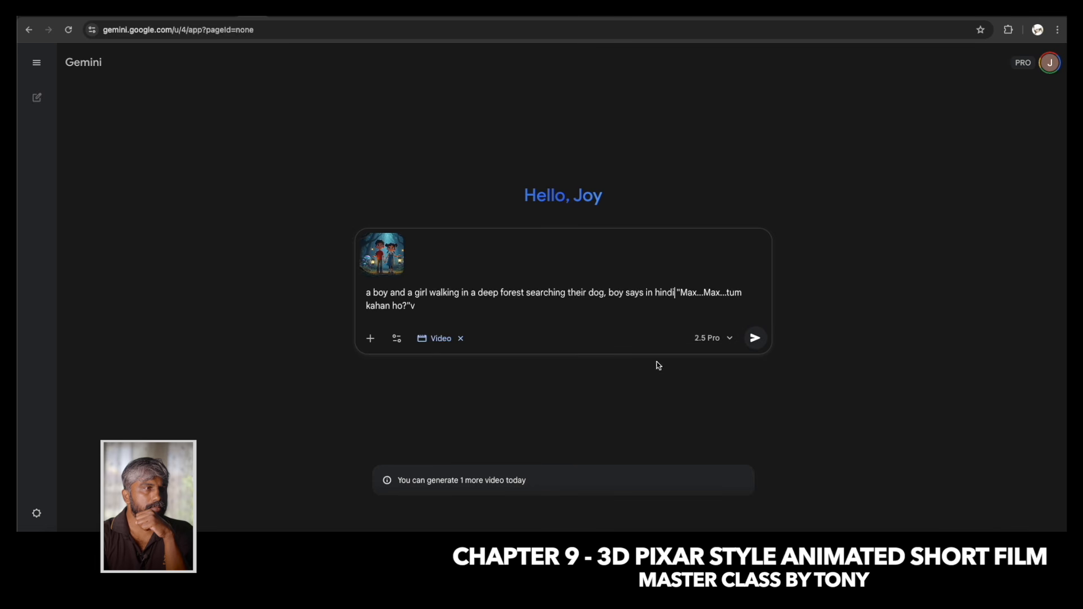
left_click(755, 339)
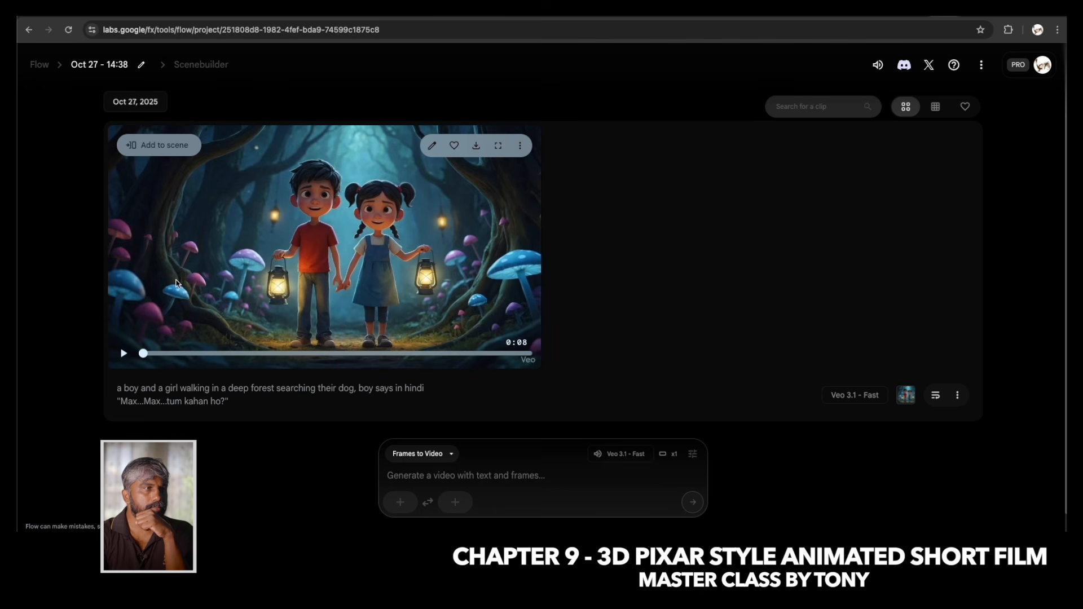
Play the generated forest clip in Flow and scrub to its end.
left_click(124, 353)
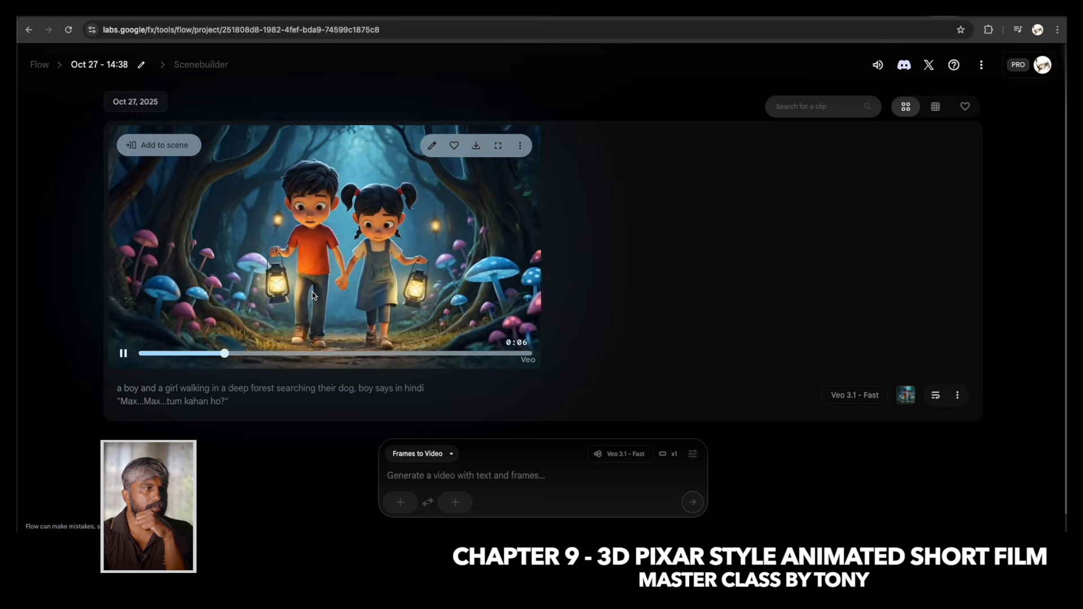
left_click(213, 355)
left_click_drag(213, 359, 514, 357)
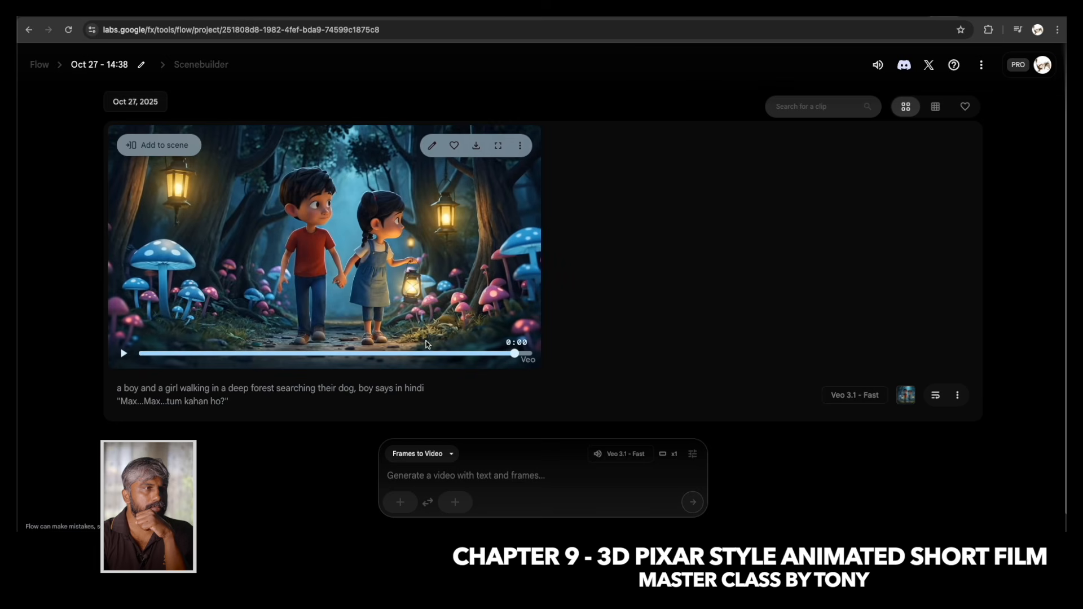
Add the clip to a scene and save its frame at 0:07 as an asset.
left_click(164, 147)
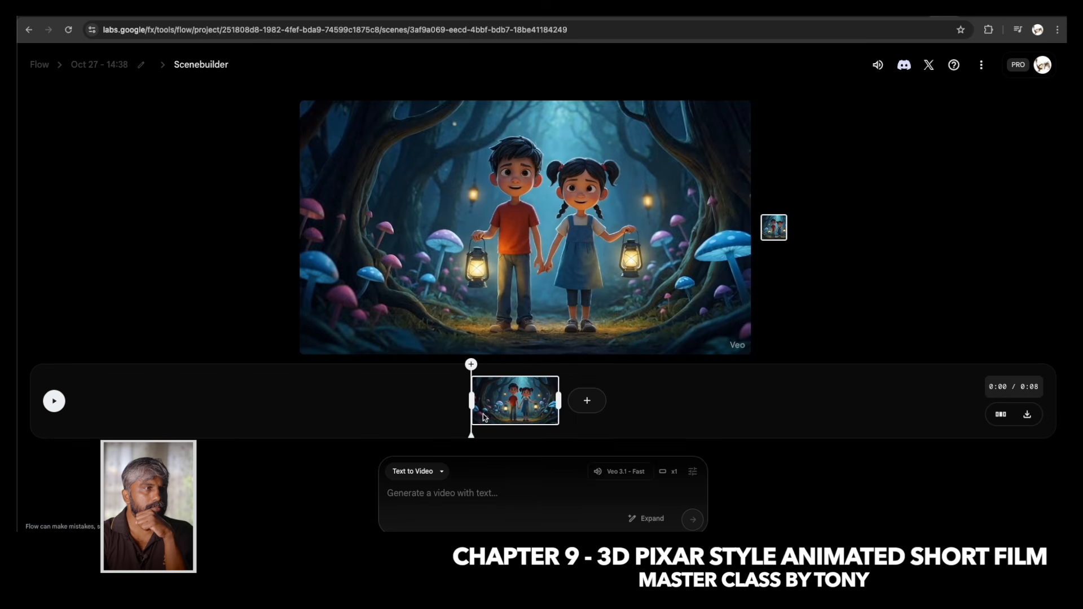
left_click_drag(474, 439, 557, 433)
mouse_move(557, 411)
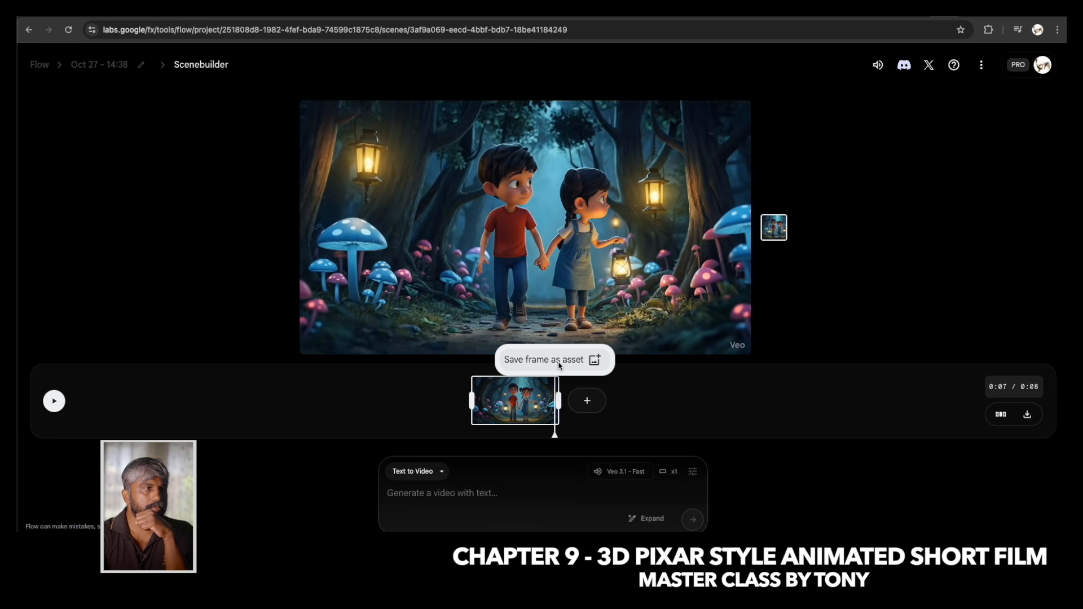
left_click(562, 361)
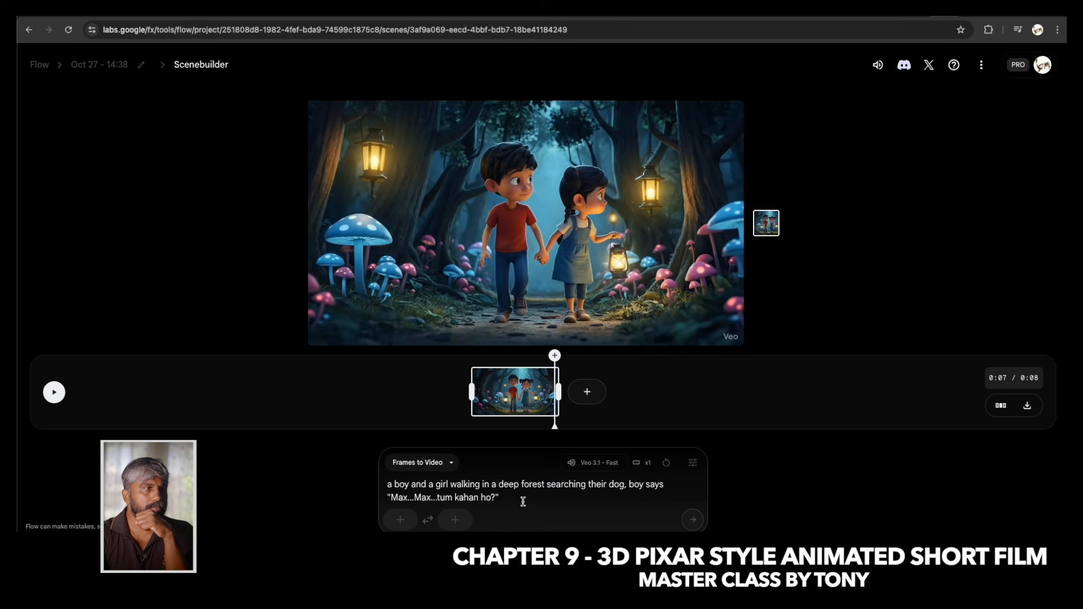
Add "in hindi" to the dialogue prompt, use the saved frame as the start frame, and generate the follow-up clip.
type("in hindi")
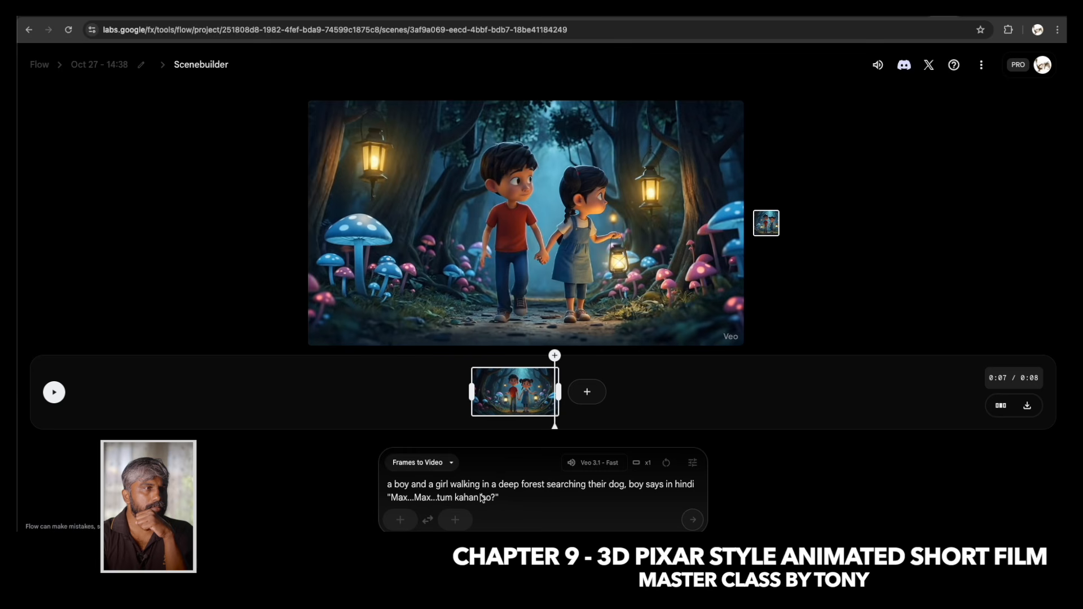
left_click(400, 519)
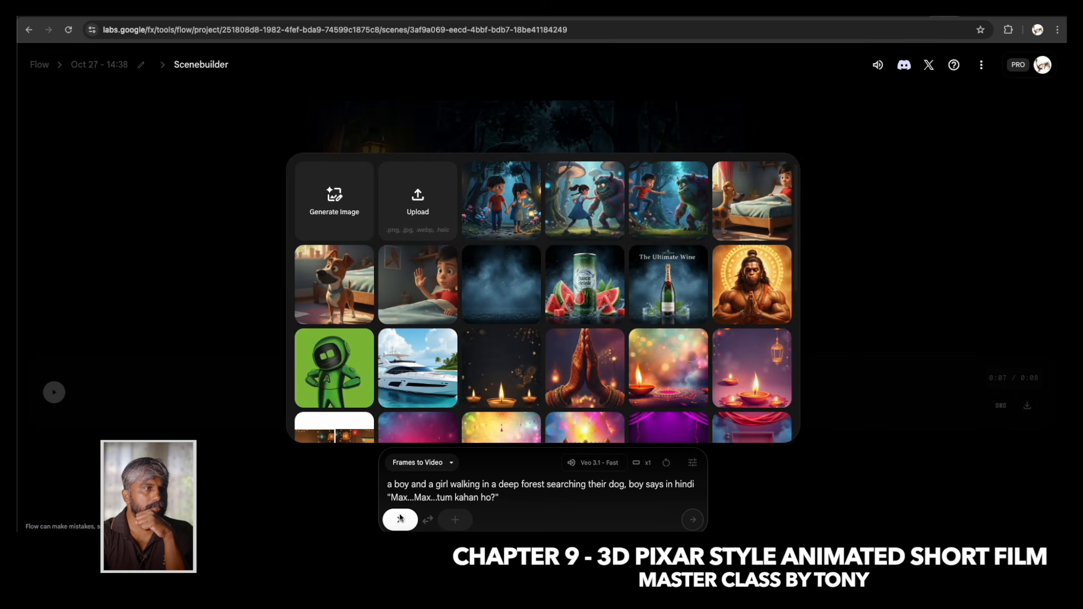
left_click(503, 204)
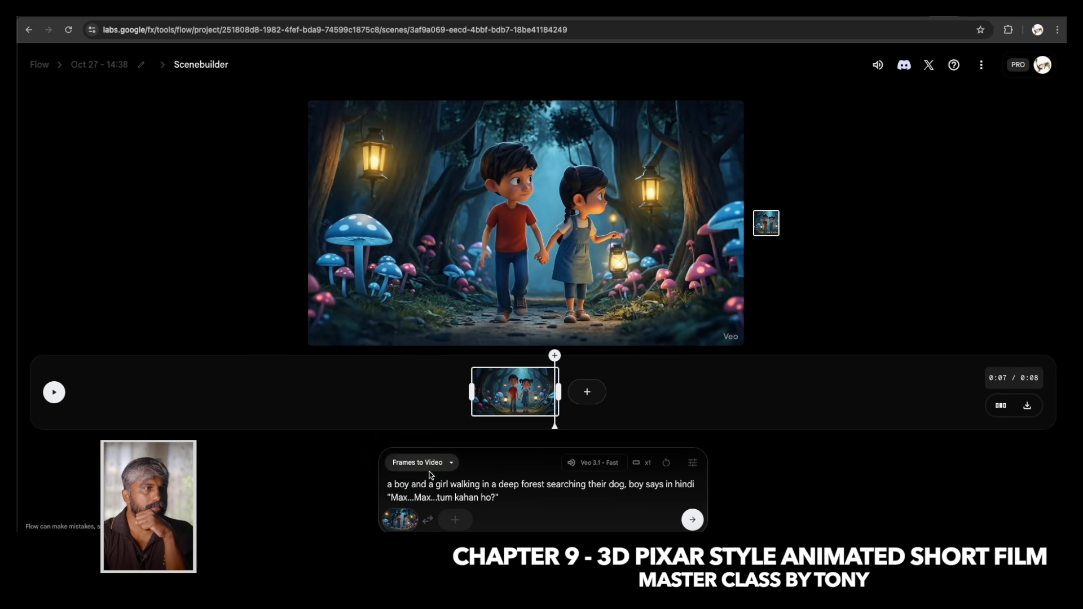
left_click(694, 522)
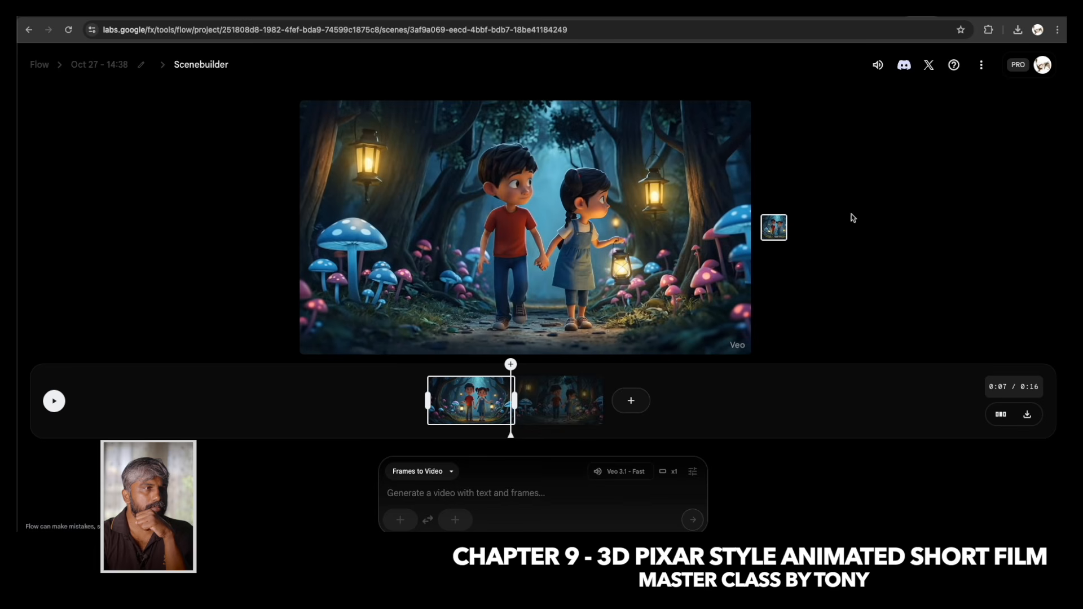
Play and scrub through the two-clip scene, and download the exported video.
left_click(54, 401)
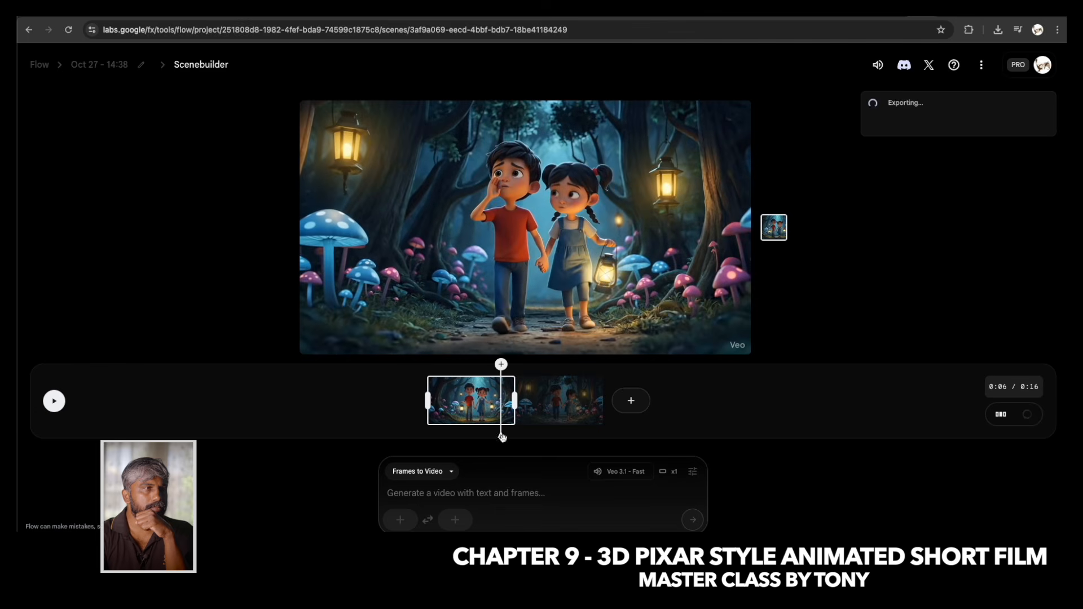
left_click_drag(503, 436, 474, 428)
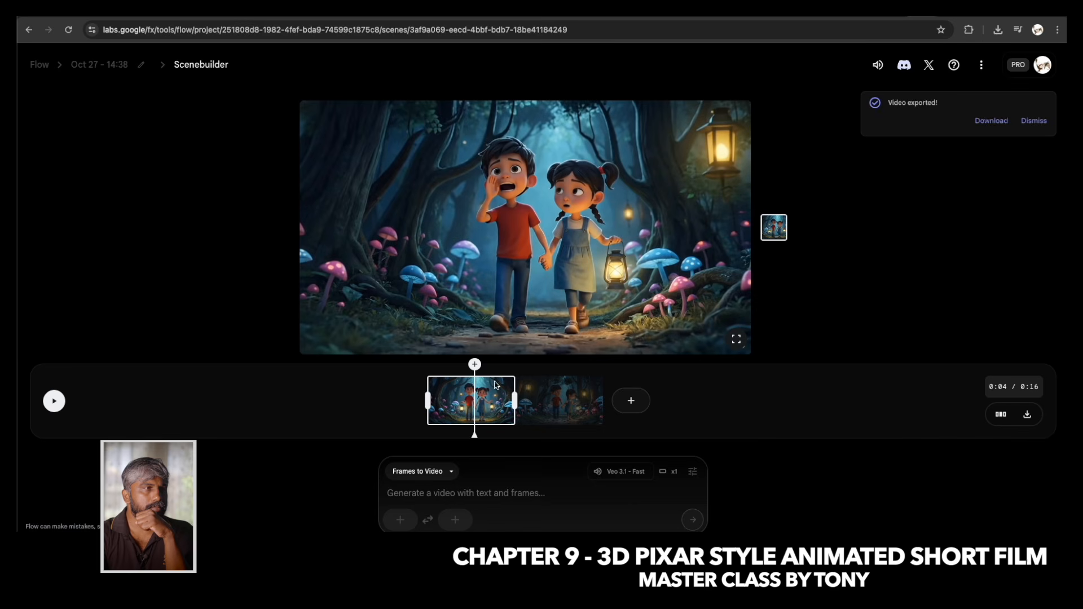
left_click_drag(477, 438, 553, 422)
left_click(991, 120)
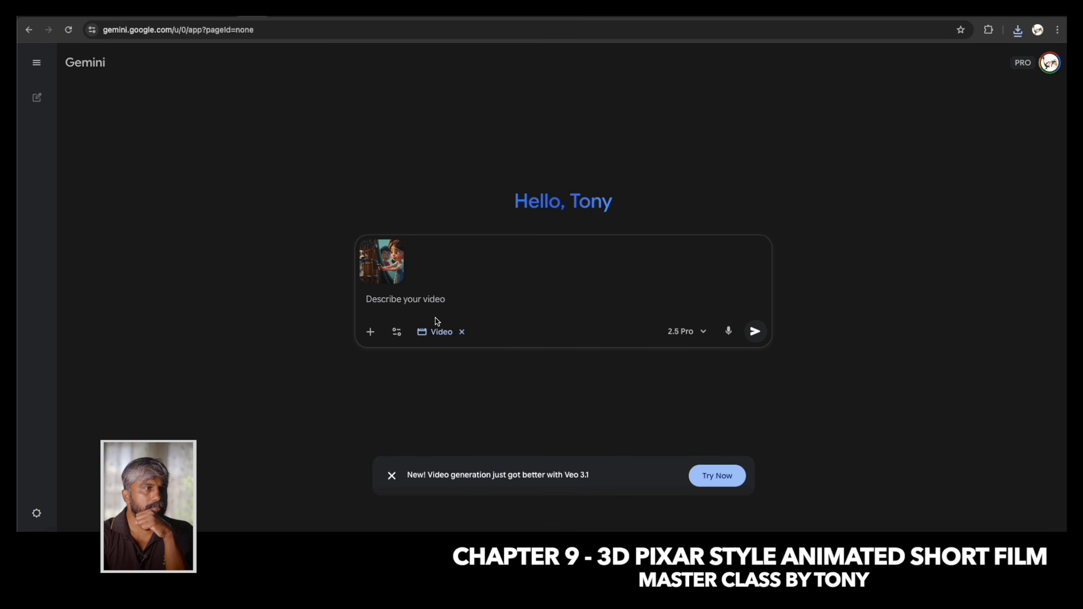
In Gemini, enter the video prompt: a girl is trying to open a cage which is locked, she says in hindi "Max Tum chinta mat karo, hum tumhe chhuda lenge".
mouse_move(391, 249)
type("a")
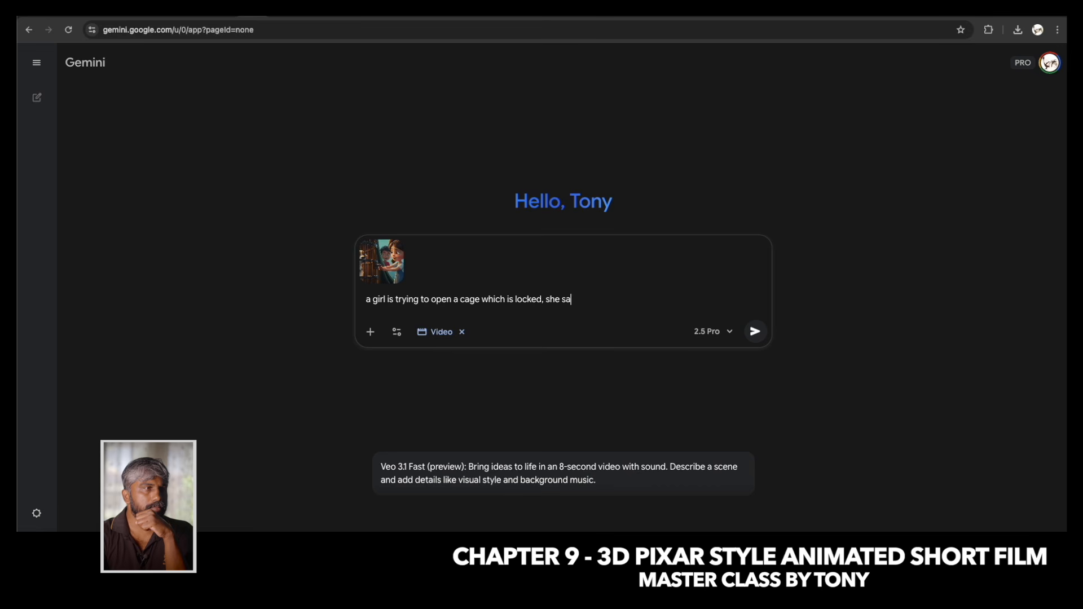
type("hindi \"Max Tun")
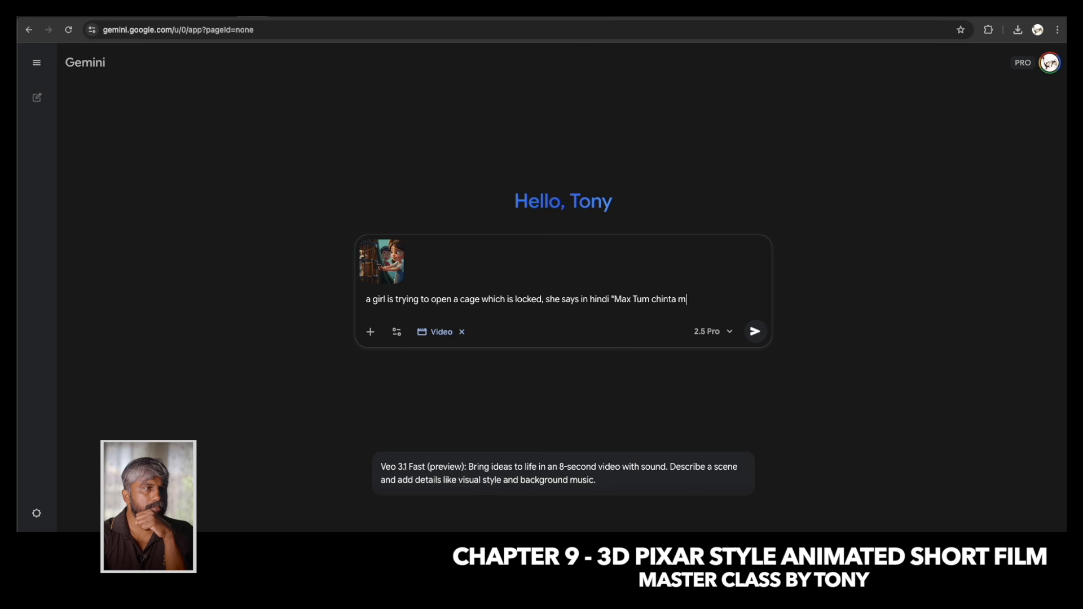
type("tumhe chhuda lenge")
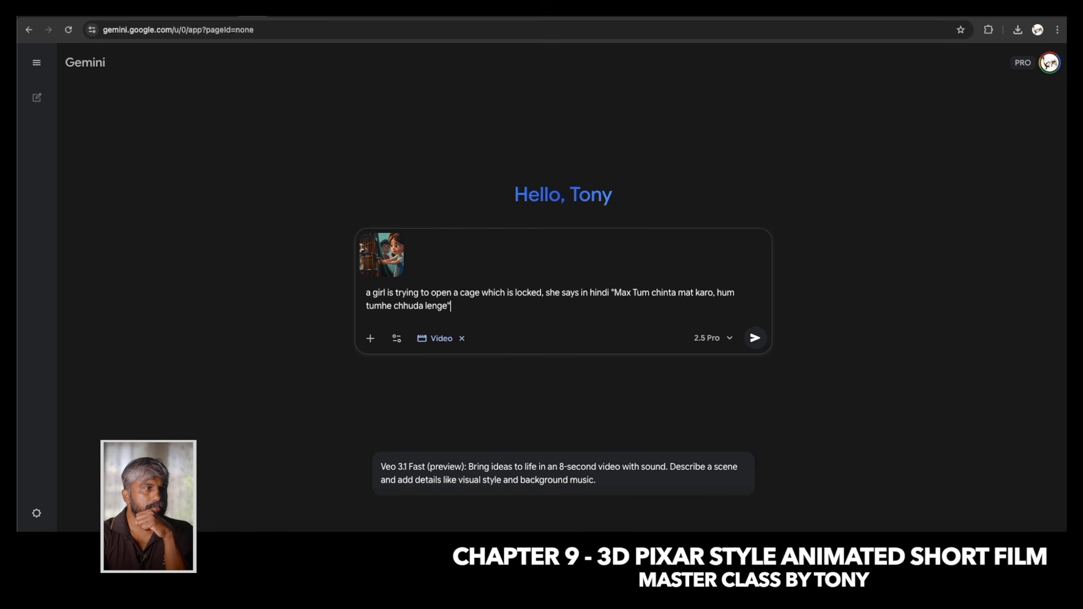
Copy the quoted Hindi dialogue from the prompt and open Google Input Tools online through a Google search for "input".
left_click_drag(615, 297, 624, 319)
key("ctrl+c")
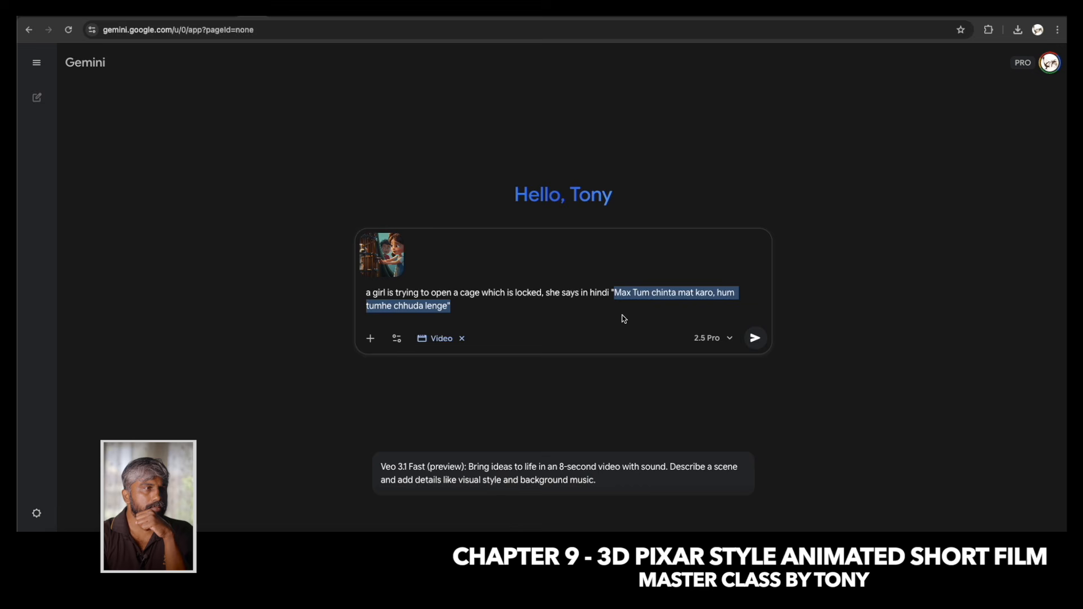
left_click(1018, 14)
type("google.com")
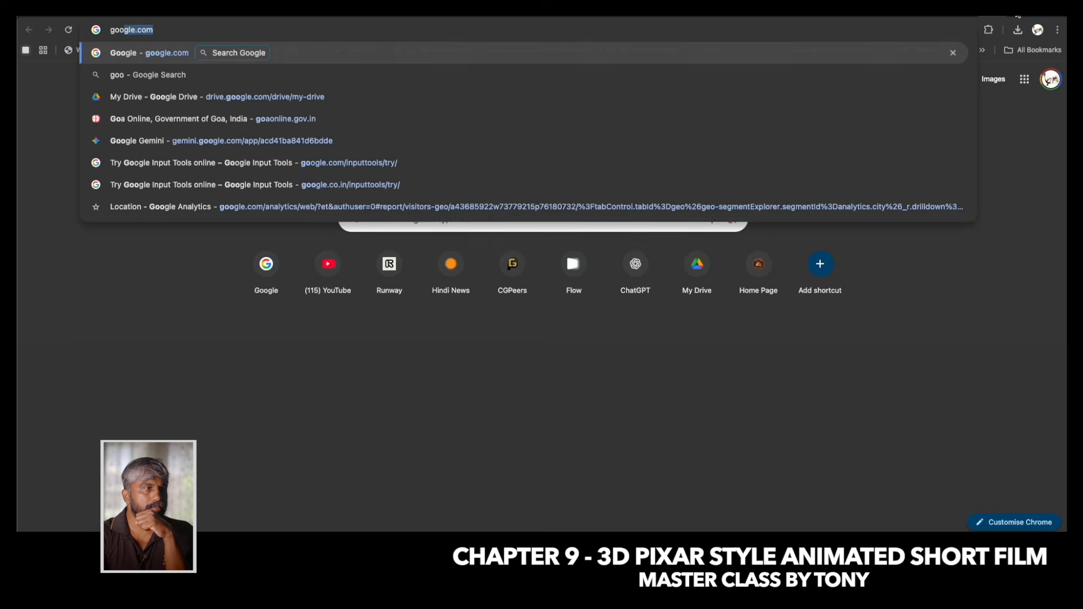
key("Return")
left_click(566, 250)
type("input")
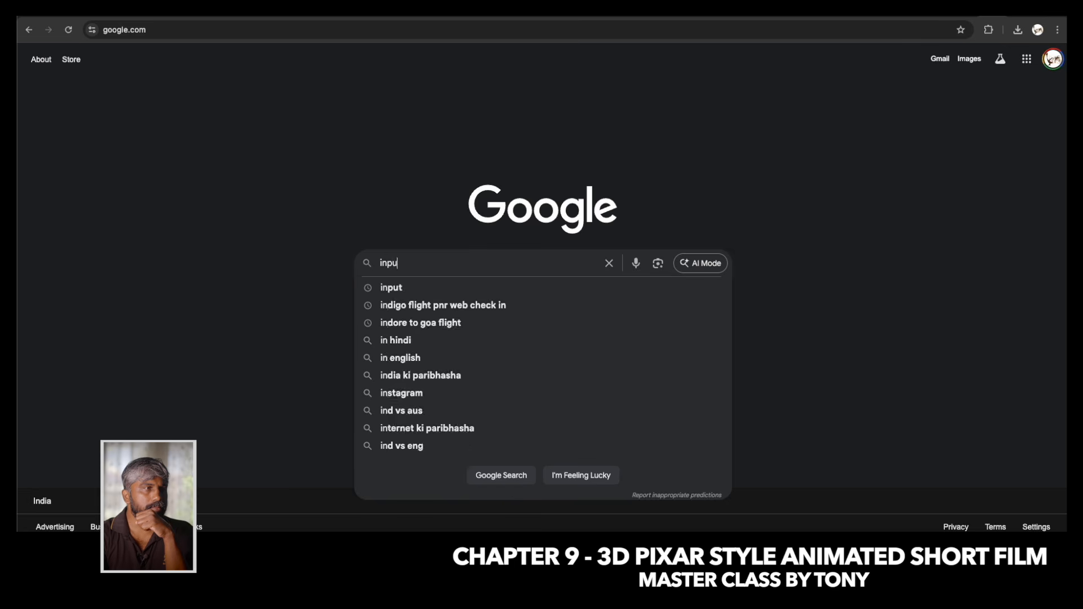
key("Return")
left_click(271, 178)
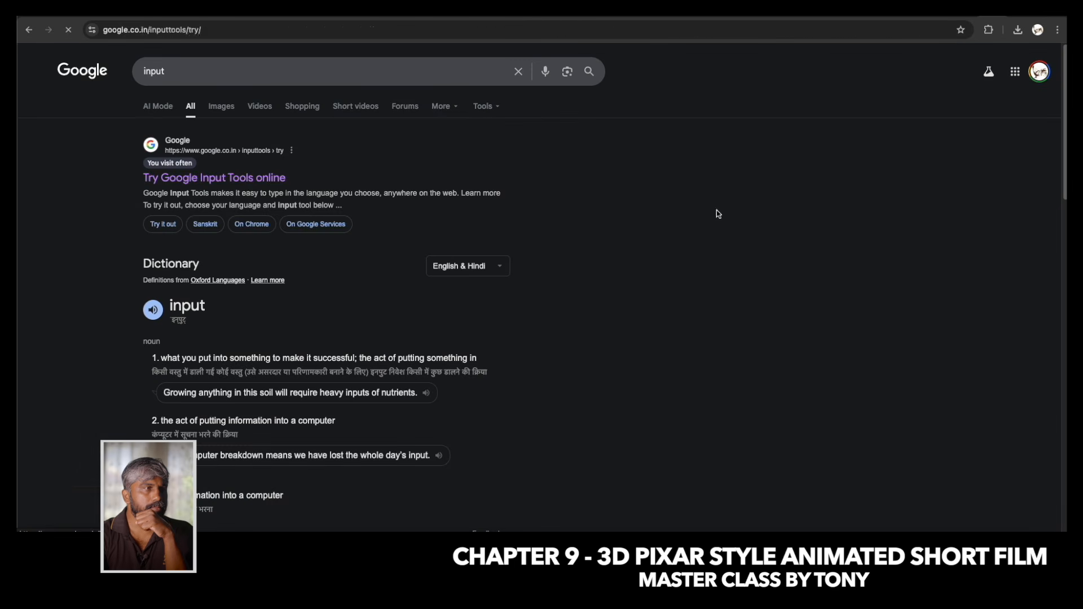
Set the Google Input Tools language to Hindi and paste the copied romanised dialogue into the text area.
left_click(290, 197)
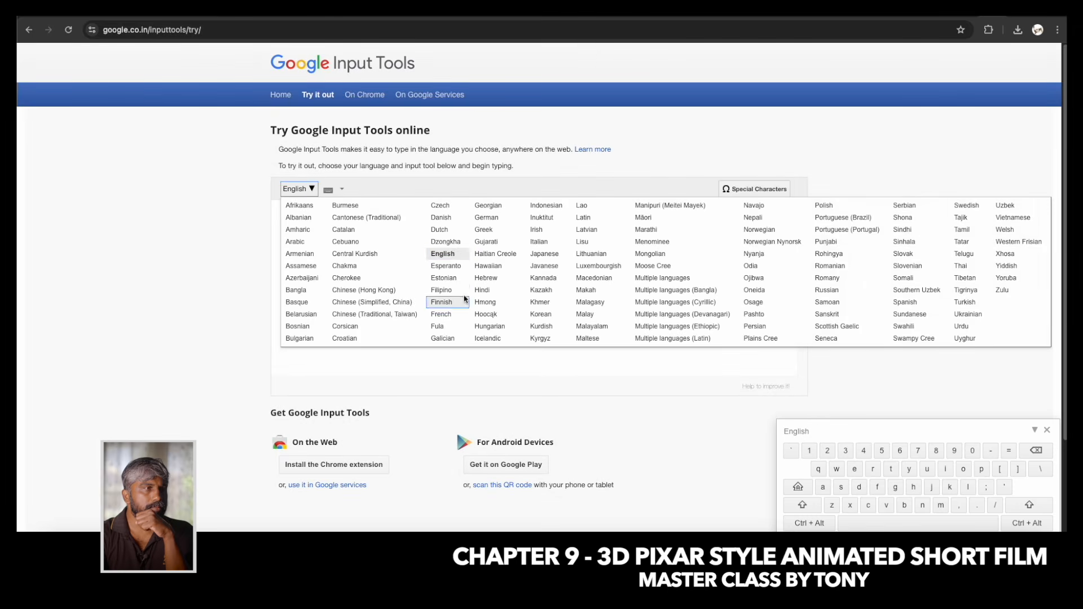
left_click(448, 301)
key("ctrl+v")
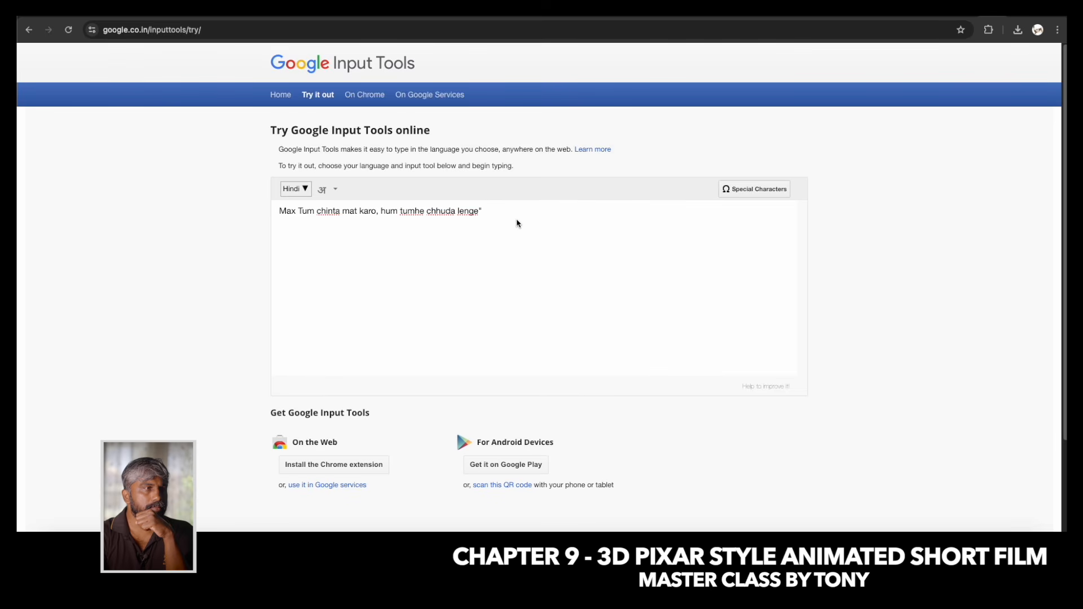
On a new line below the pasted dialogue, write it in Hindi script: "मैक्स तुम चिंता मत करो, हम तुम्हे छुड़ा लेंगे".
key("Return")
type("Max")
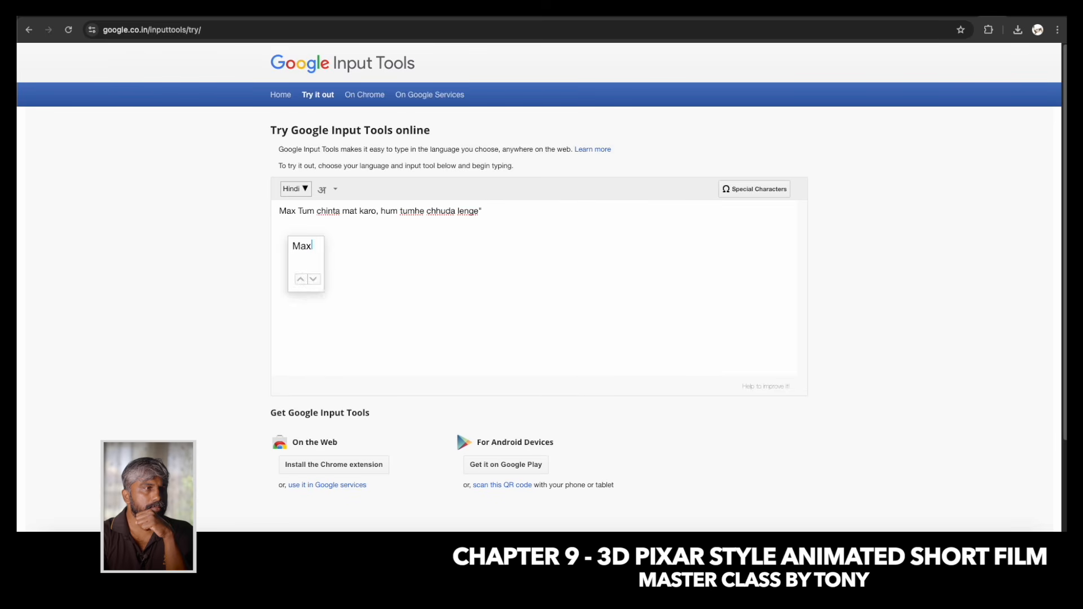
type(" tum chinta mat")
type("karo")
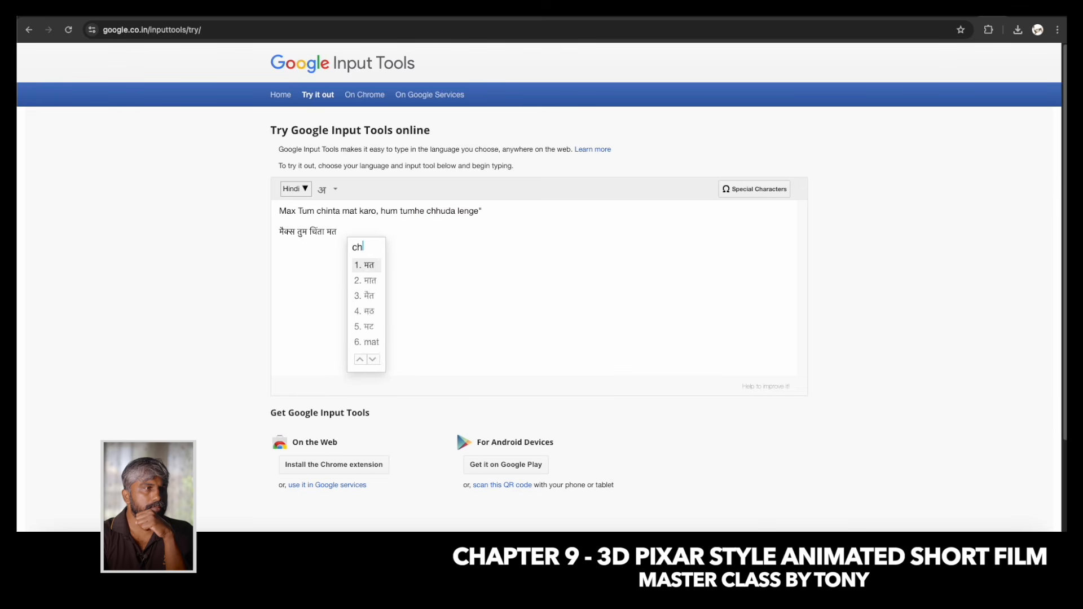
key("Return")
type(", ")
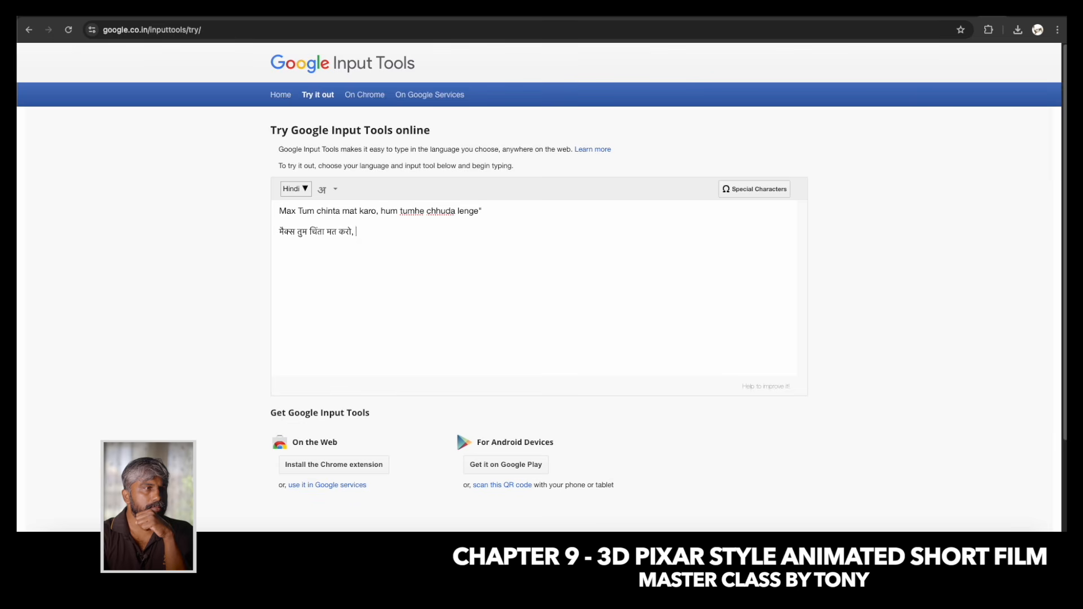
type("hum tumhe chhu")
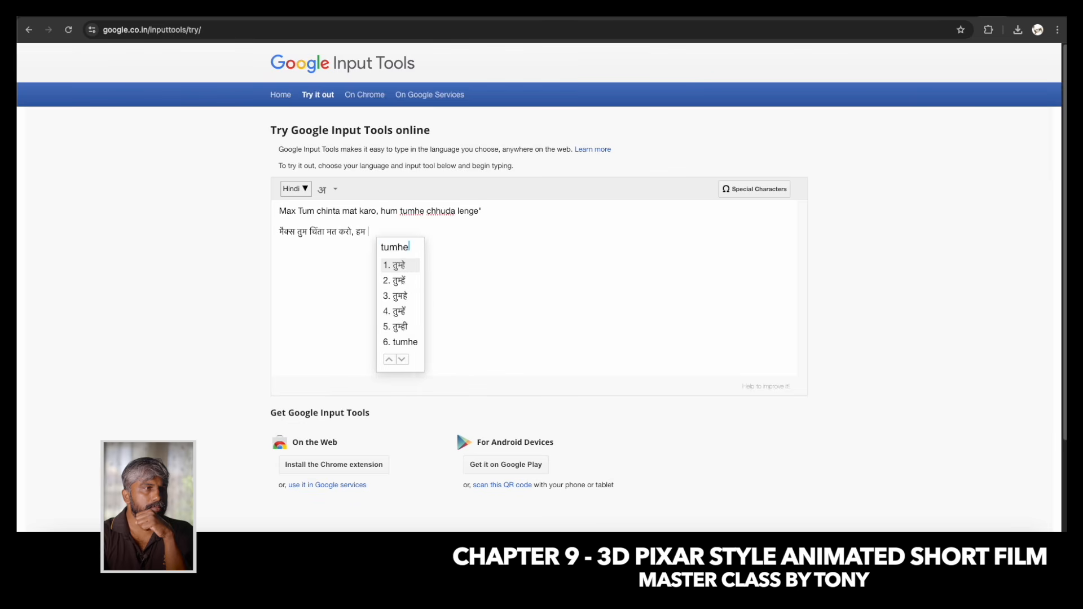
type("da")
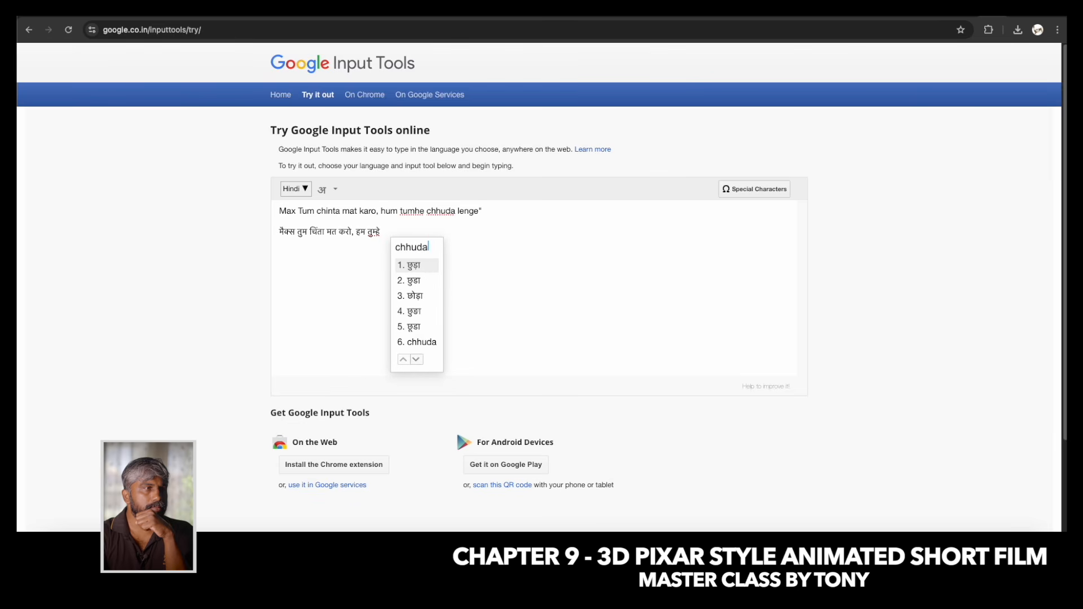
type(" lenge")
key("Return")
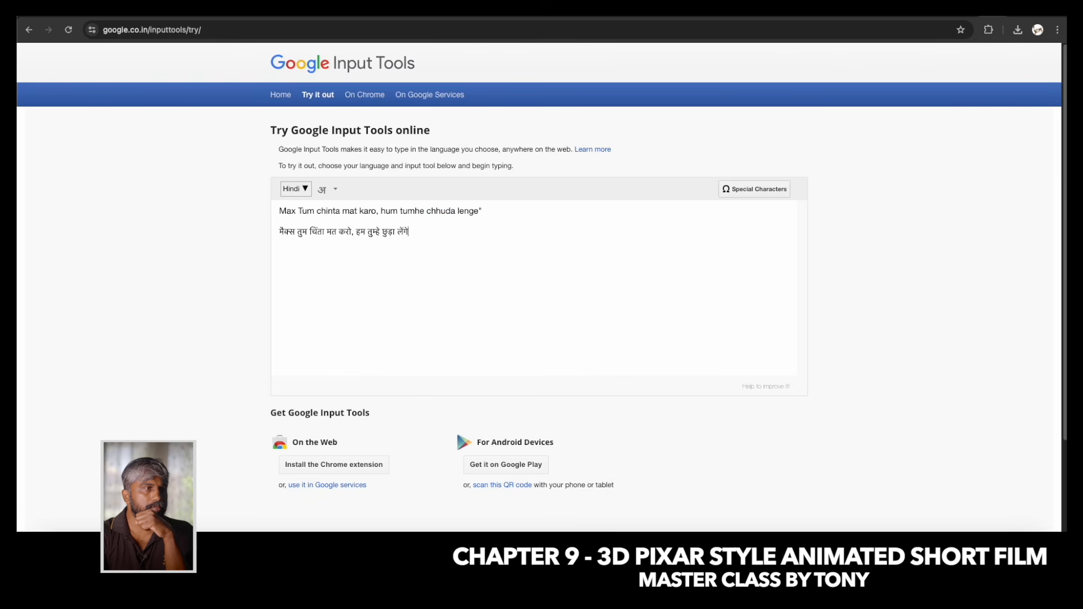
Replace the romanised dialogue in the Gemini prompt with the Hindi-script line and add its closing quotation mark.
left_click_drag(422, 236, 275, 234)
key("super+c")
left_click(248, 8)
key("super+v")
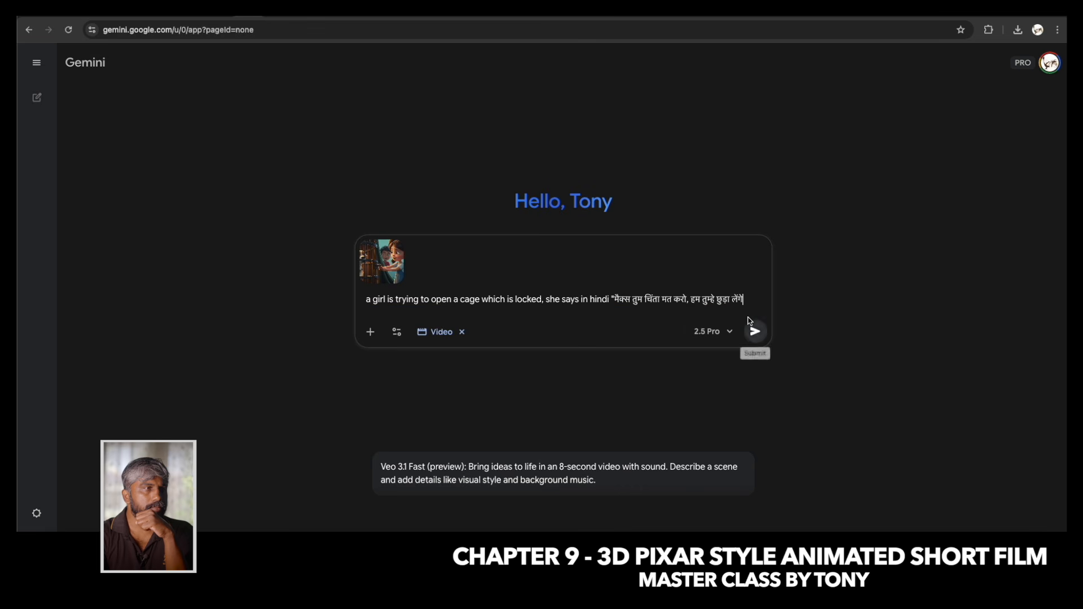
type("\"")
Back in Google Input Tools, insert the word "जल्दी" before "छुड़ा" in the Hindi sentence.
left_click(993, 8)
left_click(394, 248)
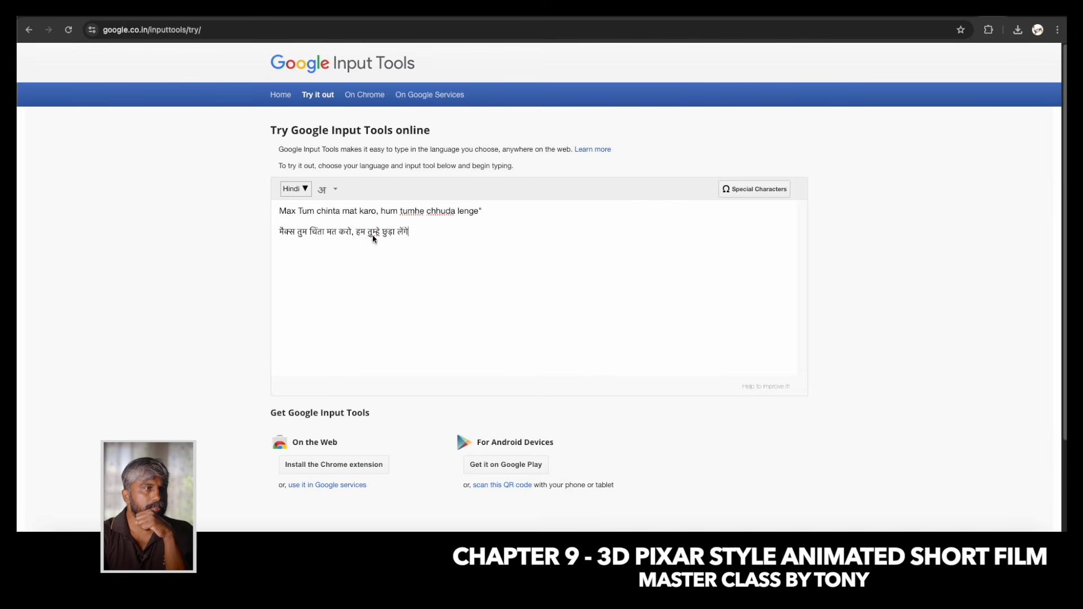
type("ks;foi")
key("BackSpace")
key("BackSpace")
key("BackSpace")
key("BackSpace")
key("BackSpace")
key("BackSpace")
type("fs")
key("BackSpace")
type("s")
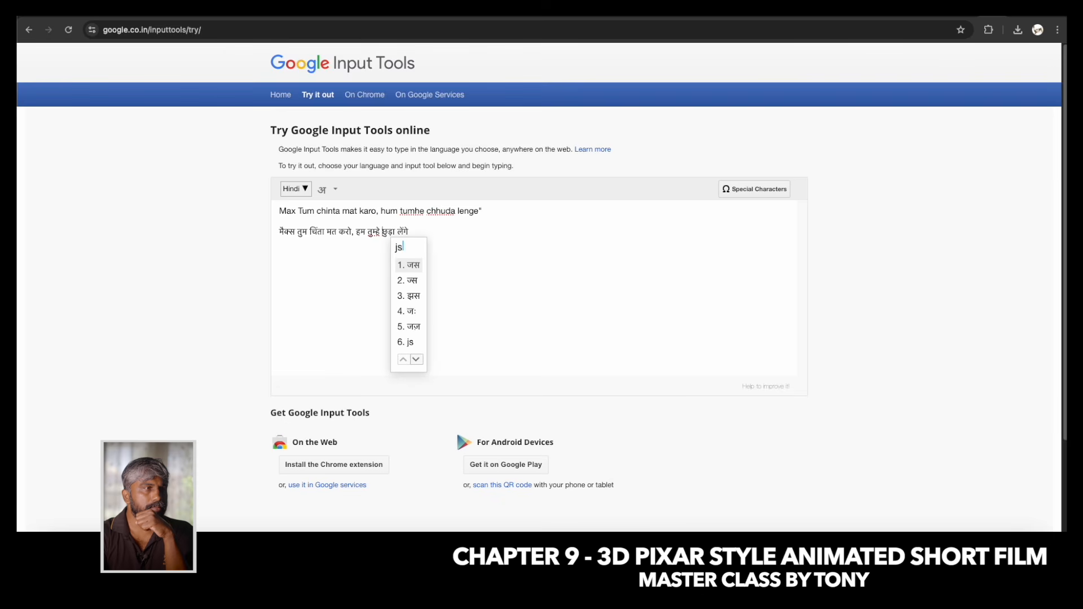
key("BackSpace")
type("aldi")
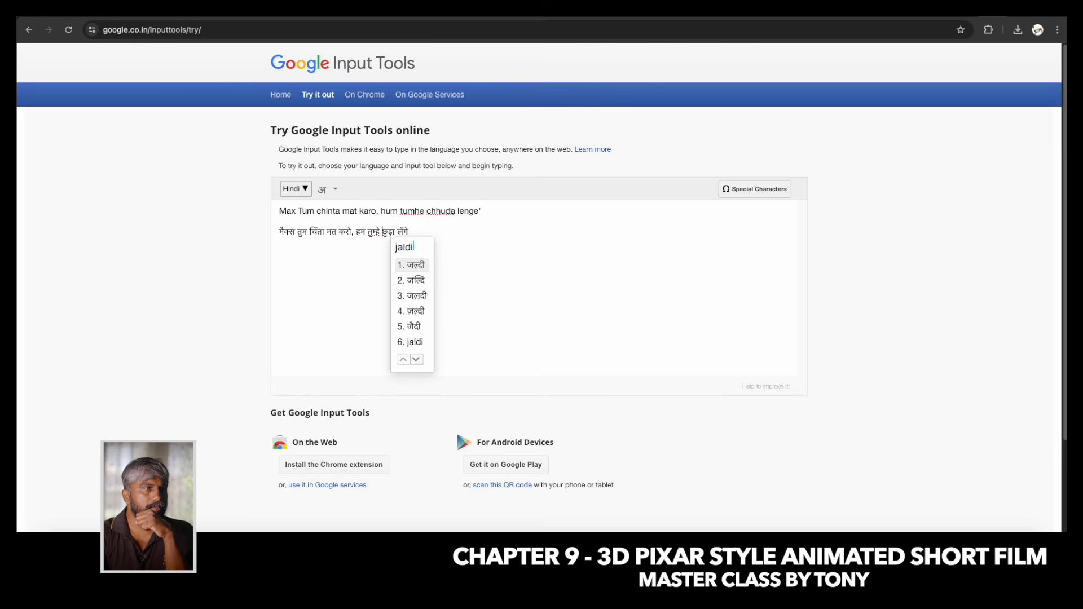
Copy the word "जल्दी" into the Gemini prompt's dialogue, between "तुम्हे" and "छुड़ा".
key("Left")
key("shift+Left")
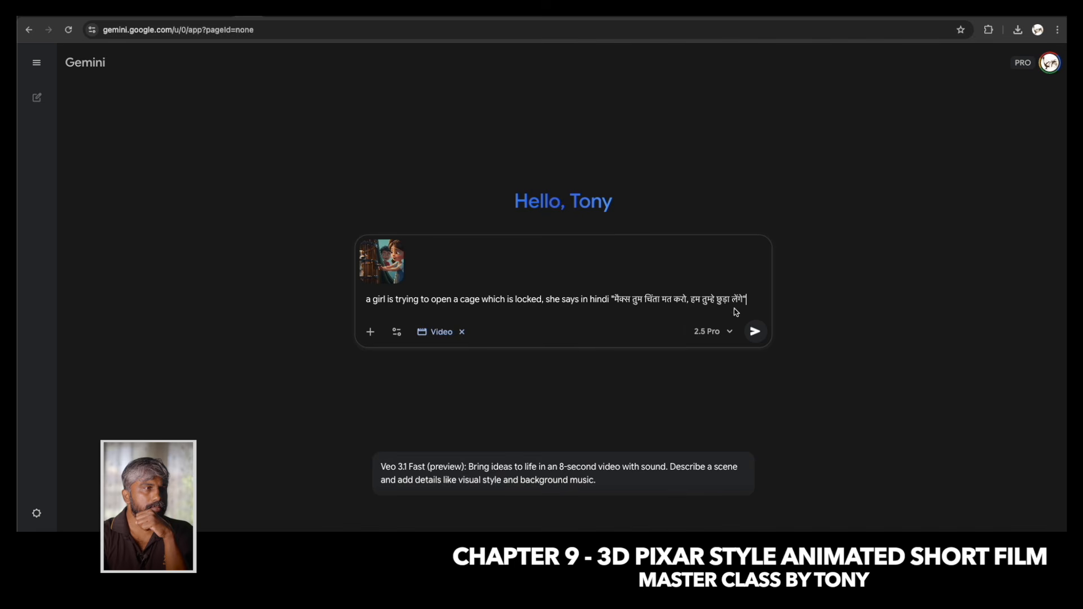
left_click(718, 303)
key("super+v")
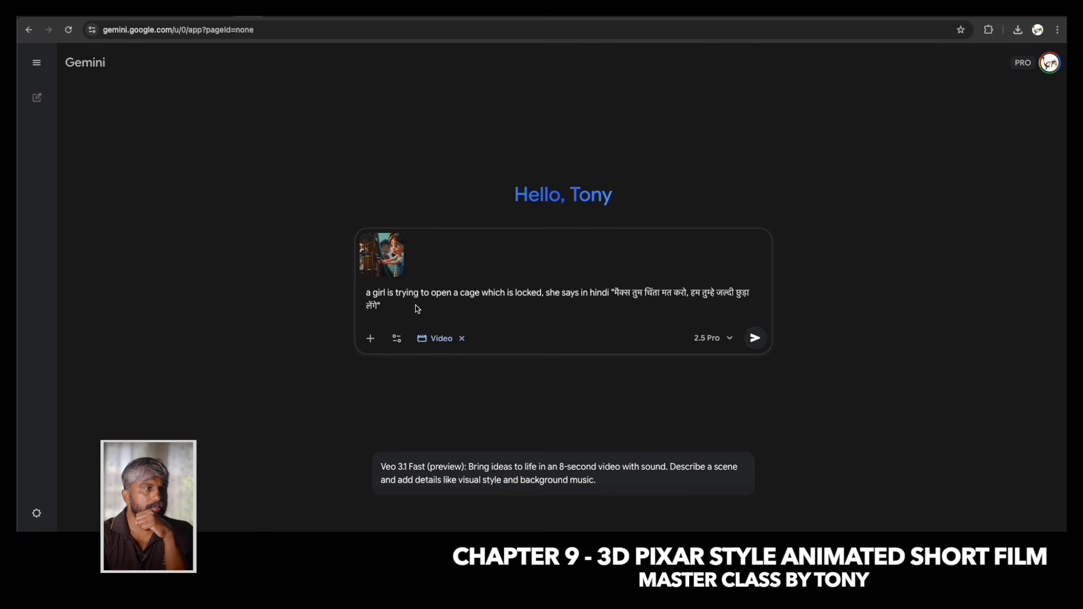
Append "cinematic camera angle, slow zoom out, no subtitle" to the prompt and generate the video.
type("matic camera ang")
type("le, slow zoom out,")
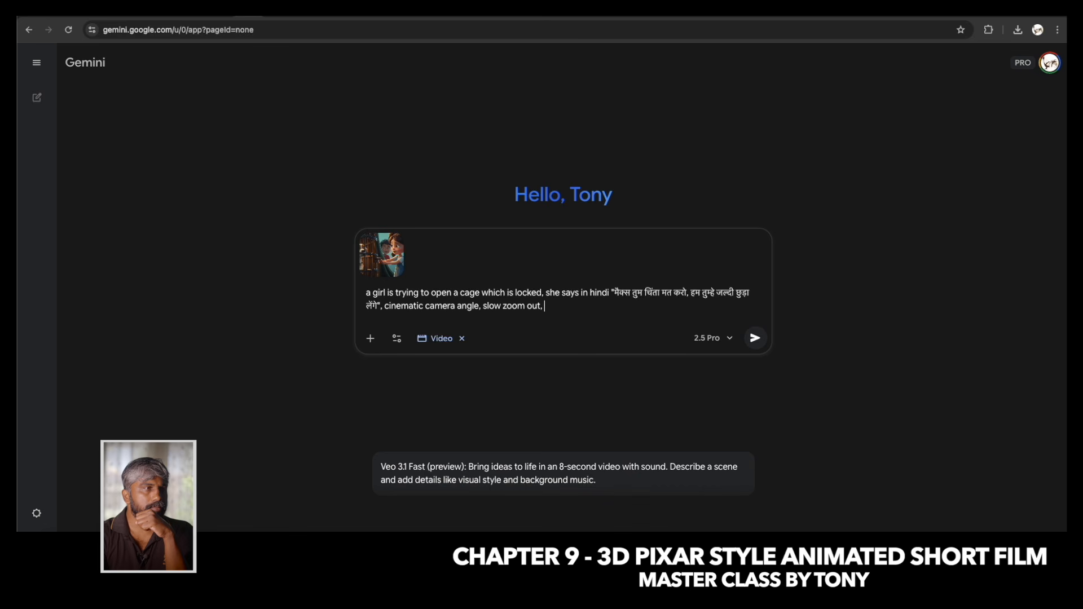
type(" no b")
left_click(755, 338)
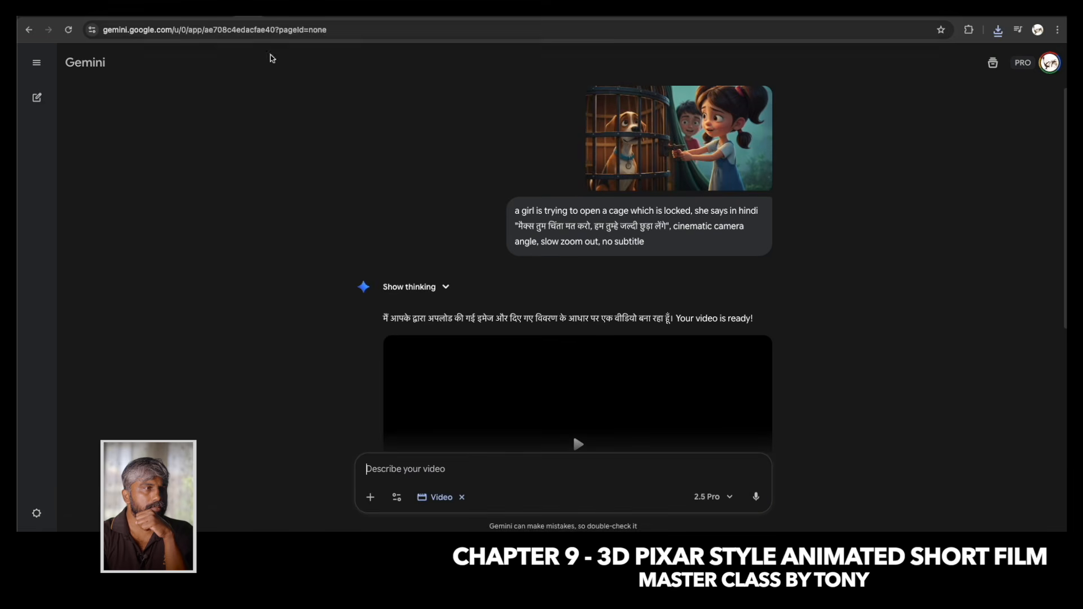
Play the generated cage video and check the girl's action, dialogue and camera movement.
scroll(497, 186, "down", 3)
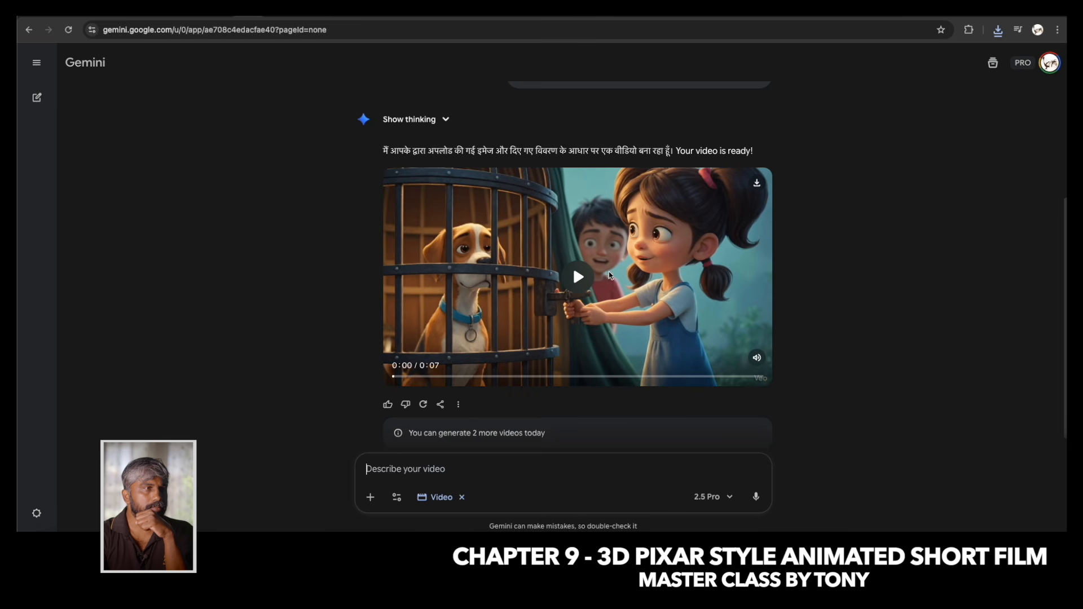
left_click(579, 278)
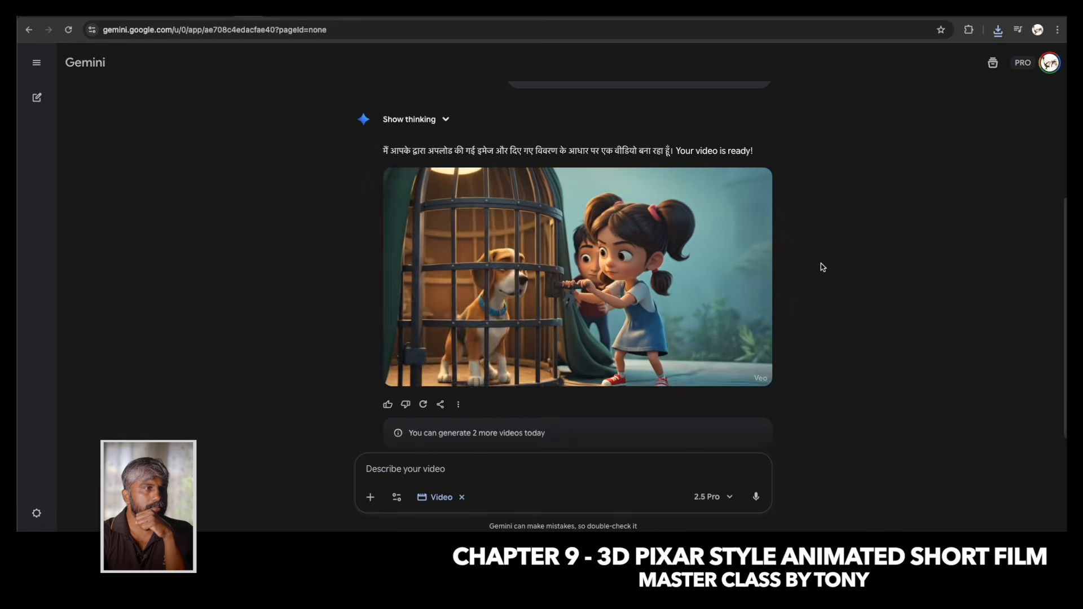
mouse_move(635, 218)
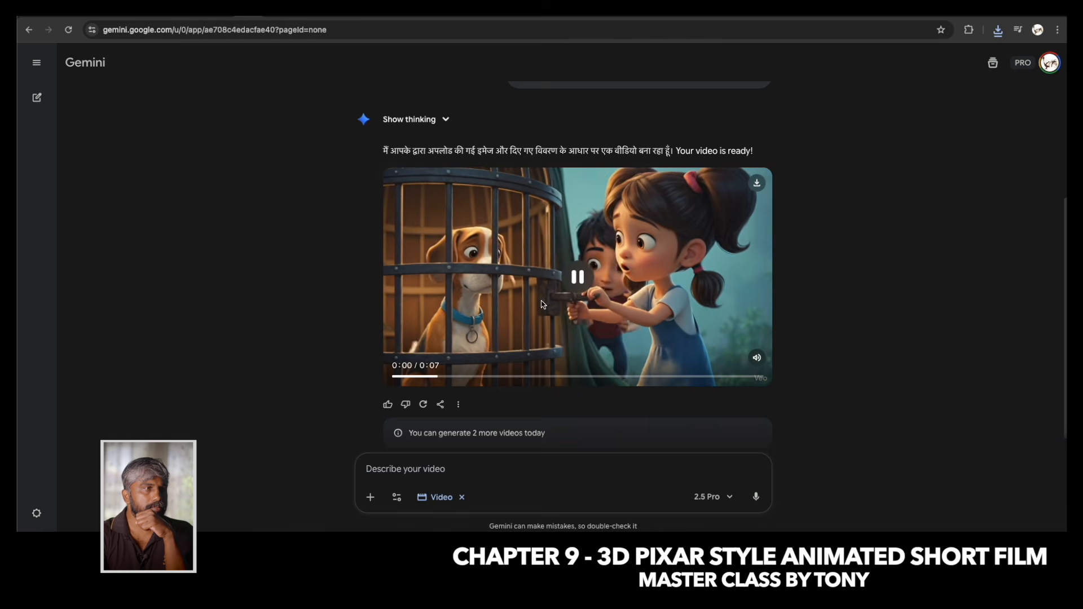
Copy the previous prompt, attach the cage image 7.jpg again, and paste the prompt for a new video.
scroll(655, 255, "up", 3)
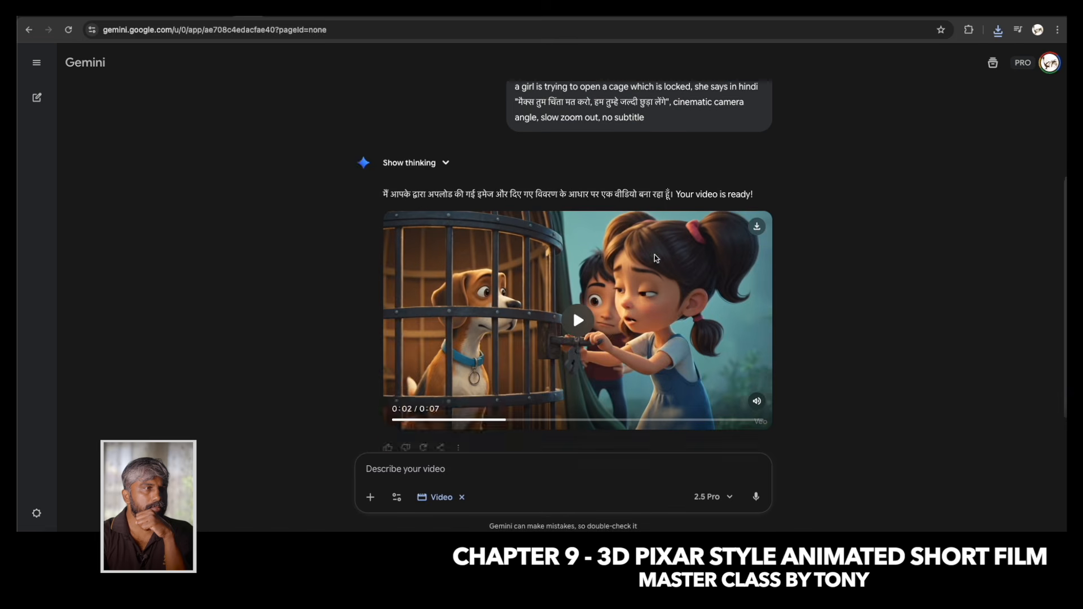
left_click_drag(653, 254, 511, 217)
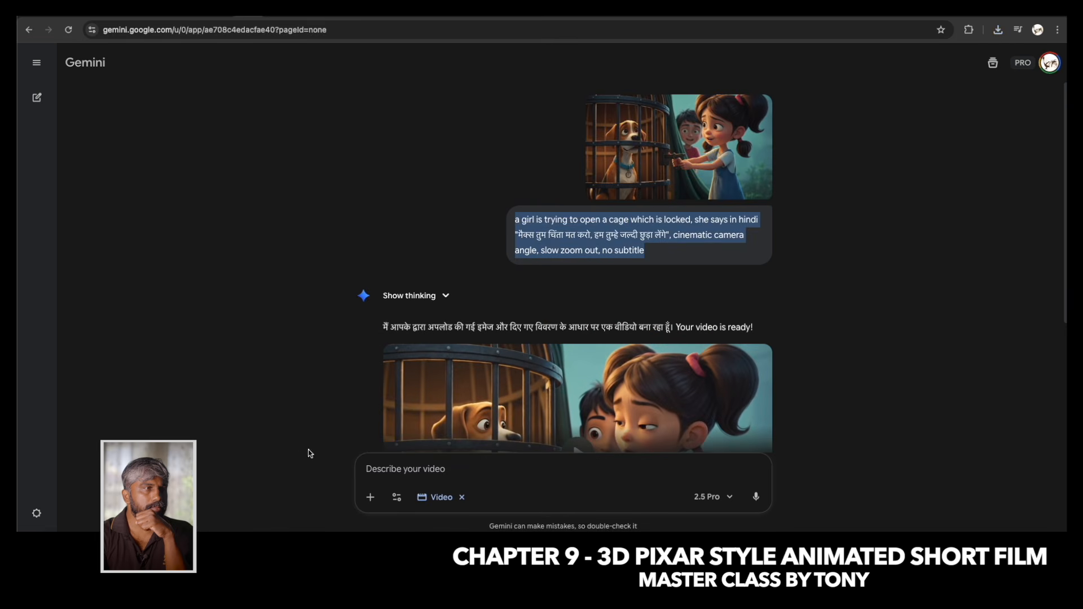
left_click(370, 498)
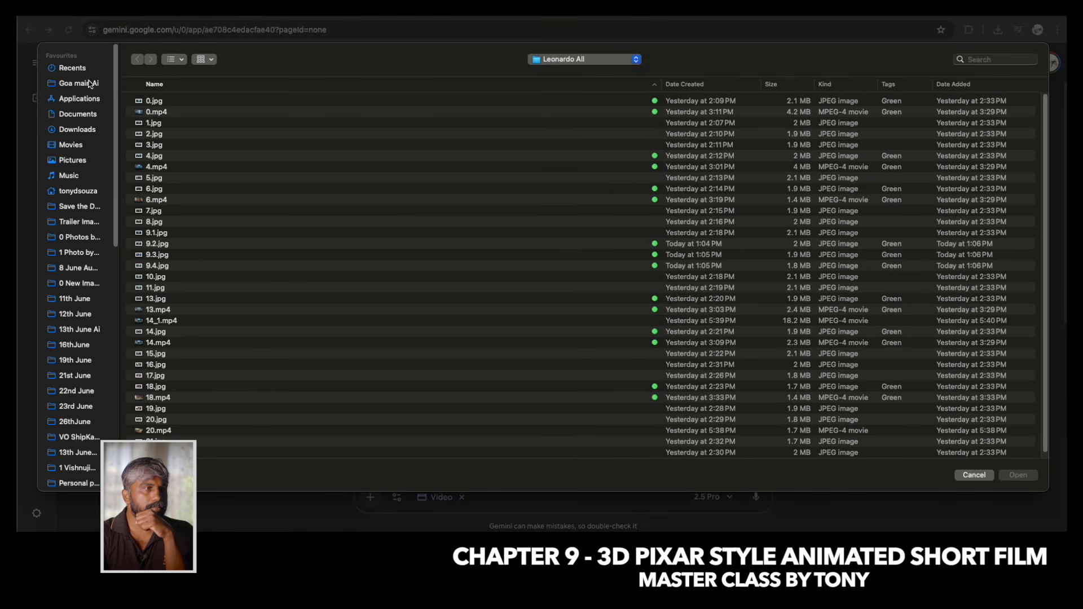
left_click(179, 244)
key("space")
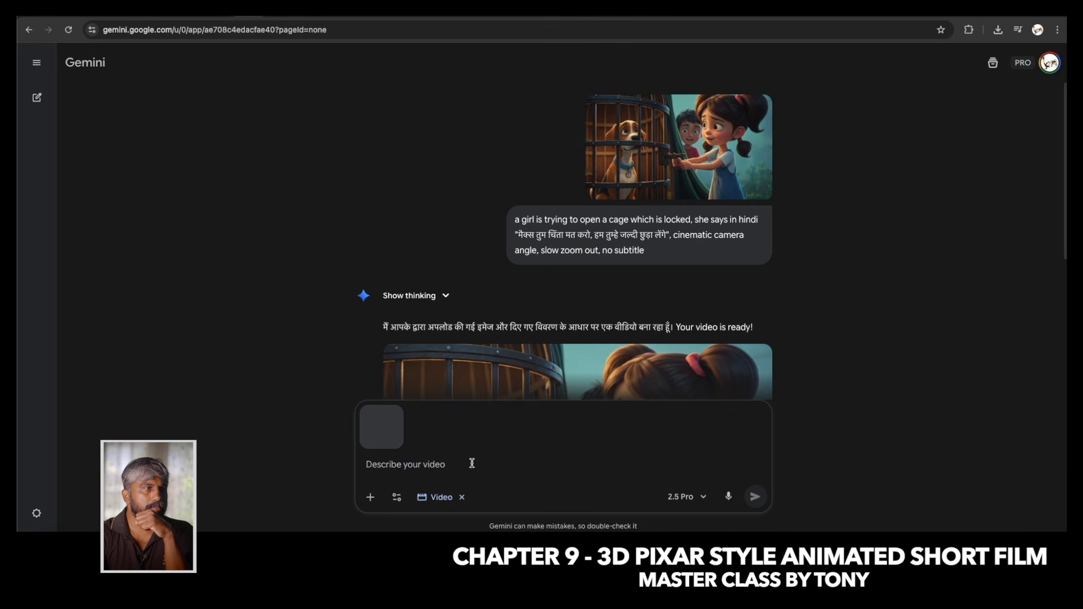
left_click(449, 466)
key("super+v")
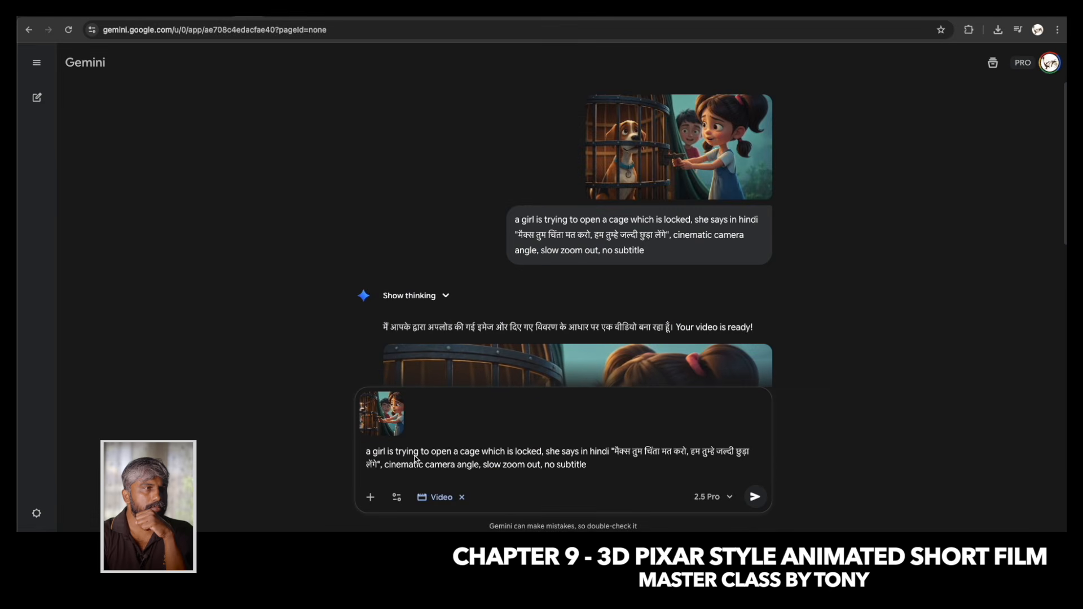
Reword the start of the prompt to "a girl is holding a cage element", dropping the trying-to-open and locked wording.
left_click_drag(393, 457, 457, 457)
key("BackSpace")
type("holding a")
key("BackSpace")
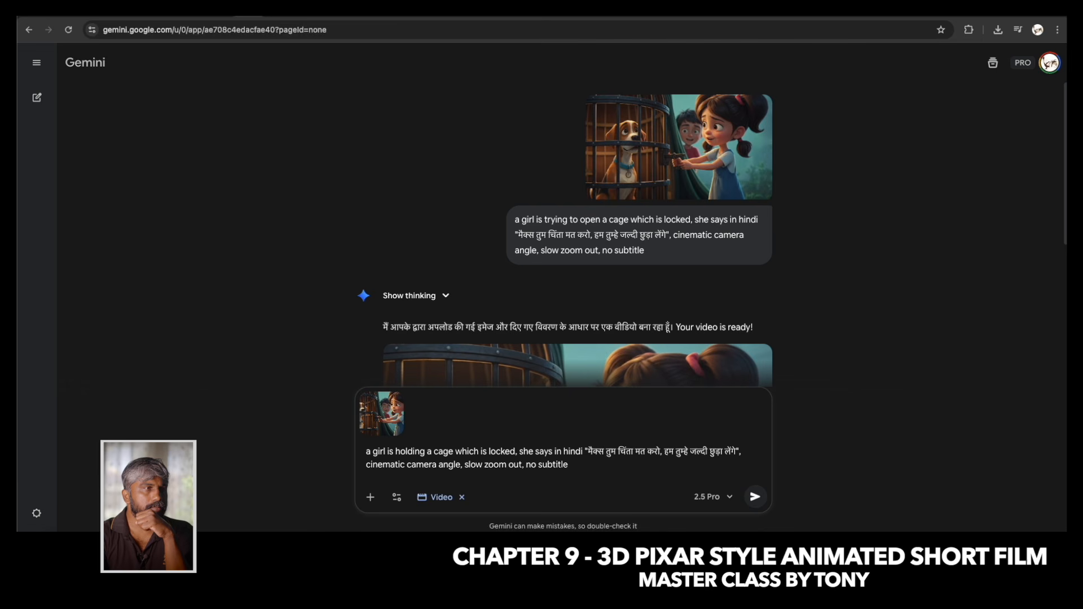
type("element")
key("Delete")
key("Delete")
key("Delete")
key("Delete")
key("Delete")
key("Delete")
key("Delete")
key("Delete")
key("Delete")
key("Delete")
key("Delete")
key("Delete")
key("Delete")
key("Delete")
key("Delete")
key("BackSpace")
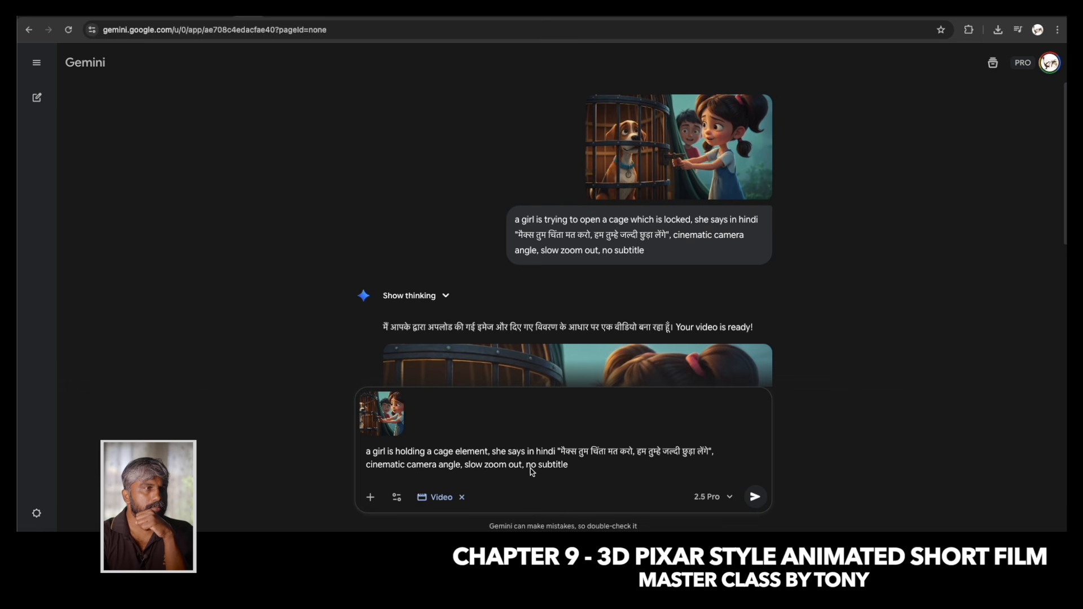
Remove "slow zoom out" from the prompt and generate the video again.
left_click_drag(524, 468, 462, 468)
key("BackSpace")
left_click(756, 497)
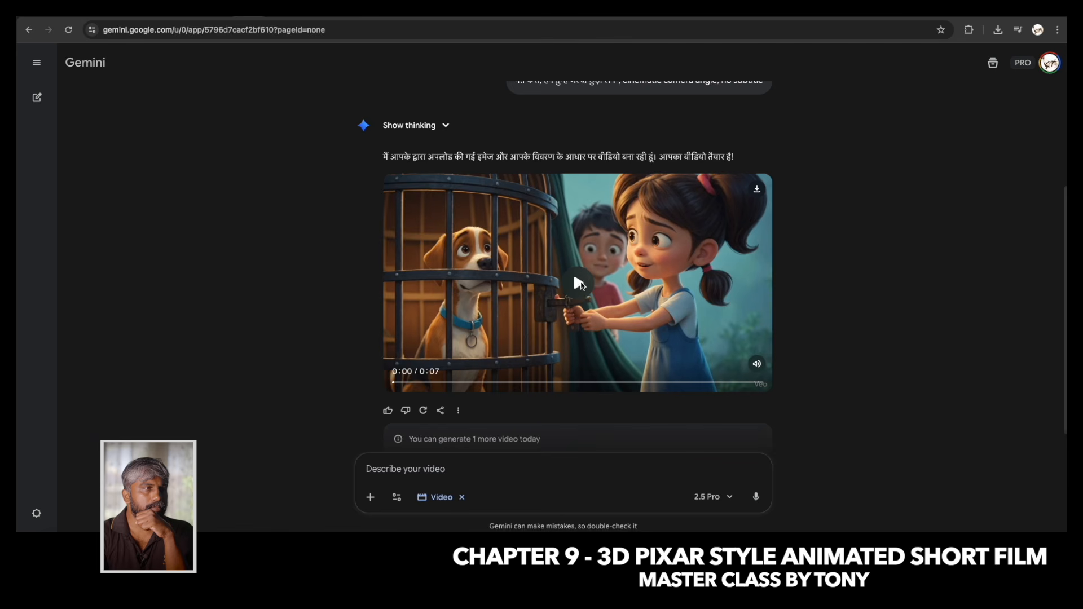
Play the regenerated cage video through to its end.
left_click(579, 283)
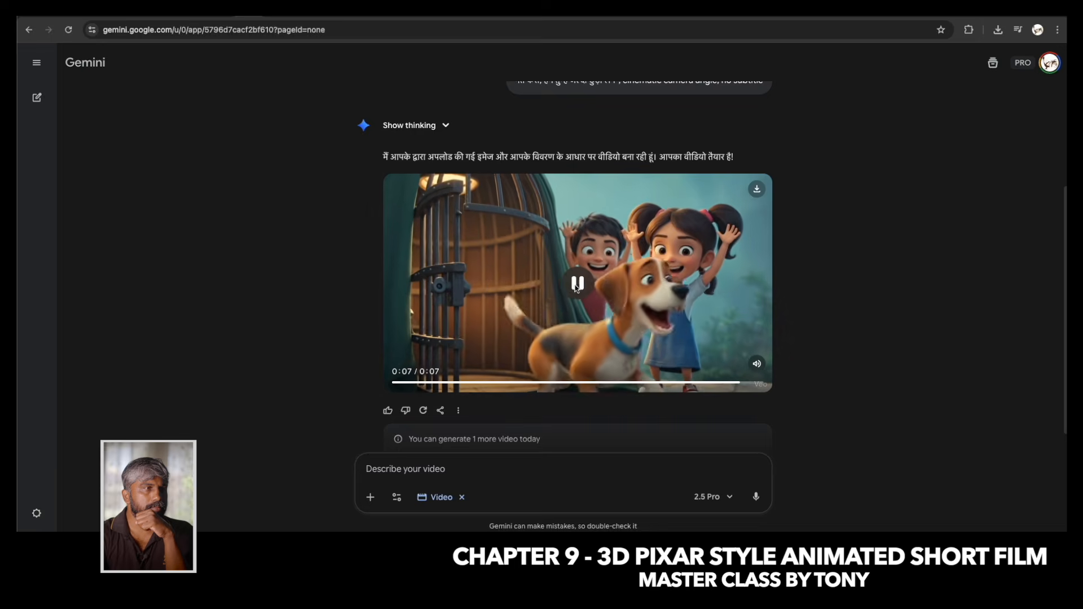
scroll(460, 384, "down", 1)
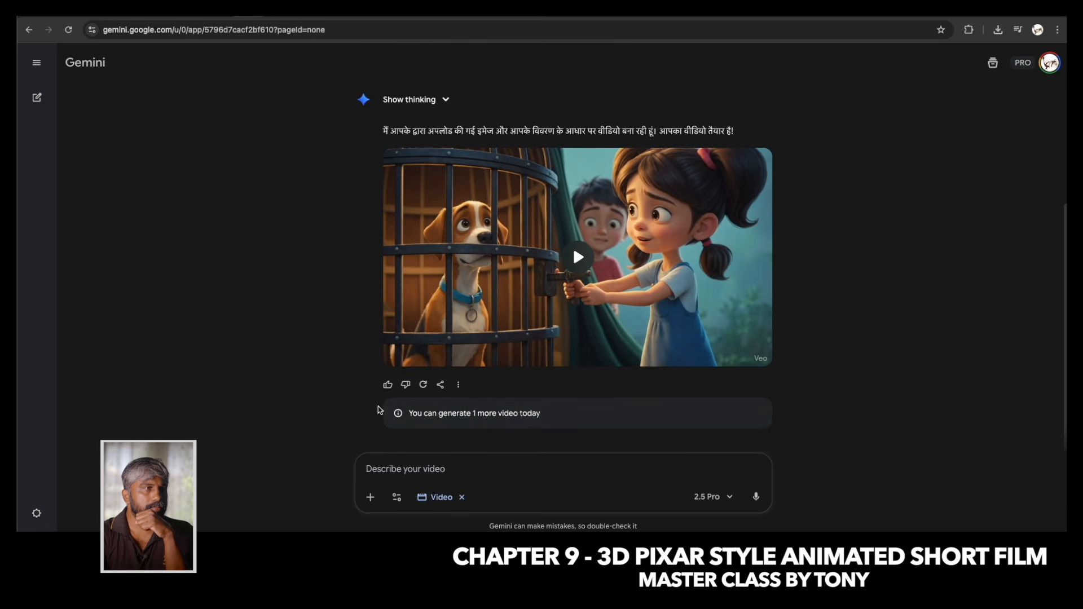
Reattach the cage image with the previous prompt and insert "with sad emotions" after "a girl".
left_click(370, 498)
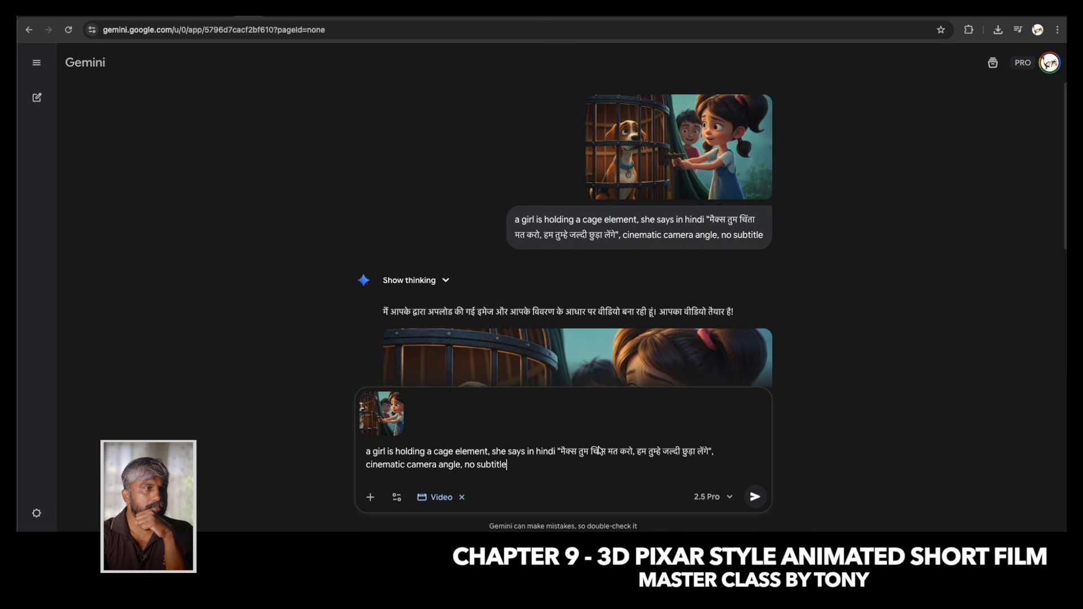
left_click_drag(636, 452, 705, 452)
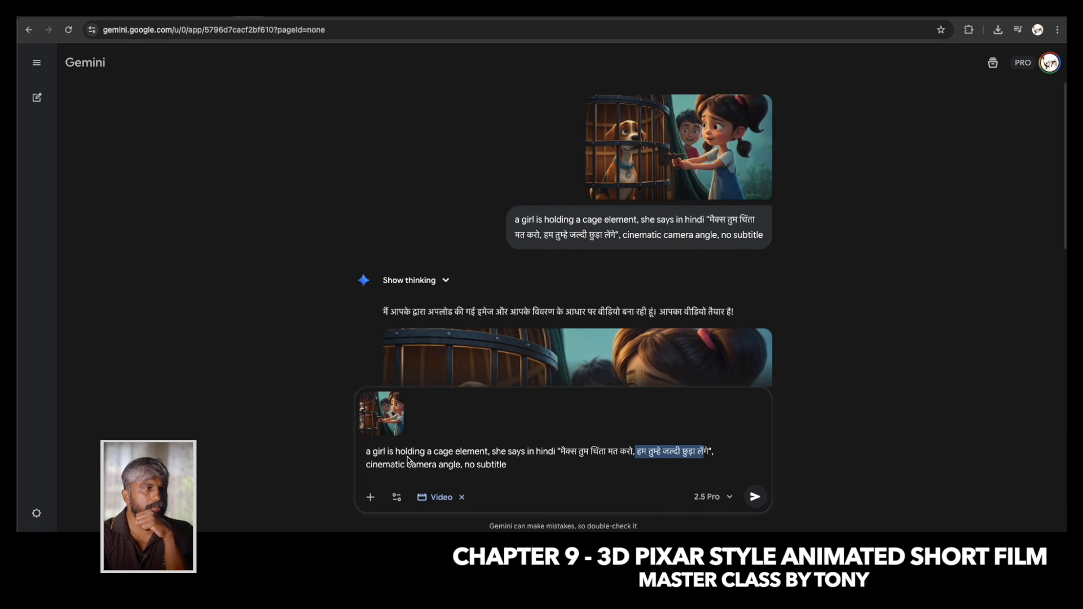
left_click(387, 451)
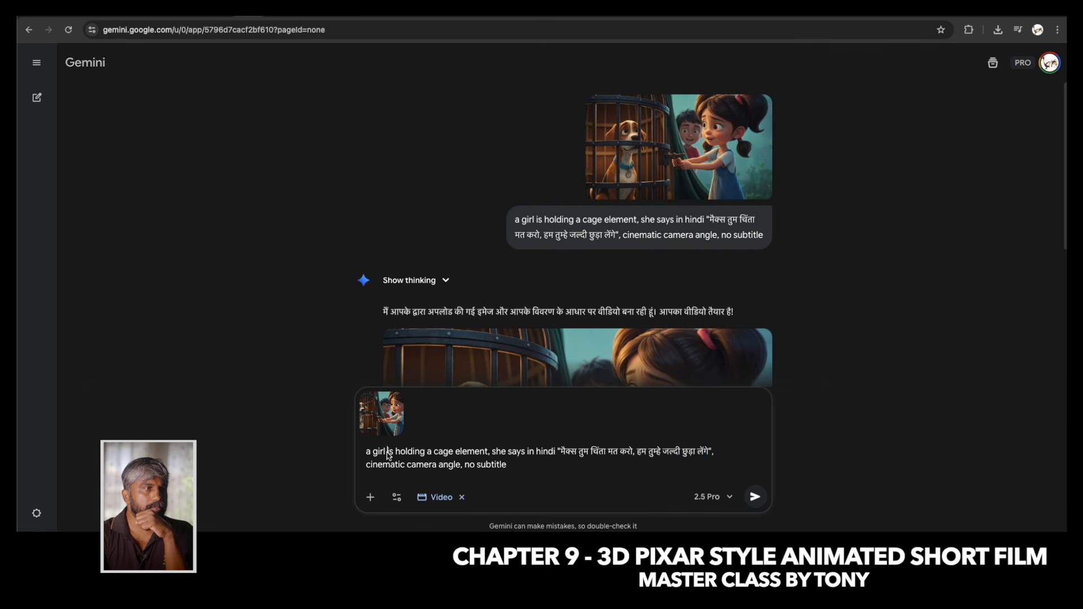
type("with sad emo")
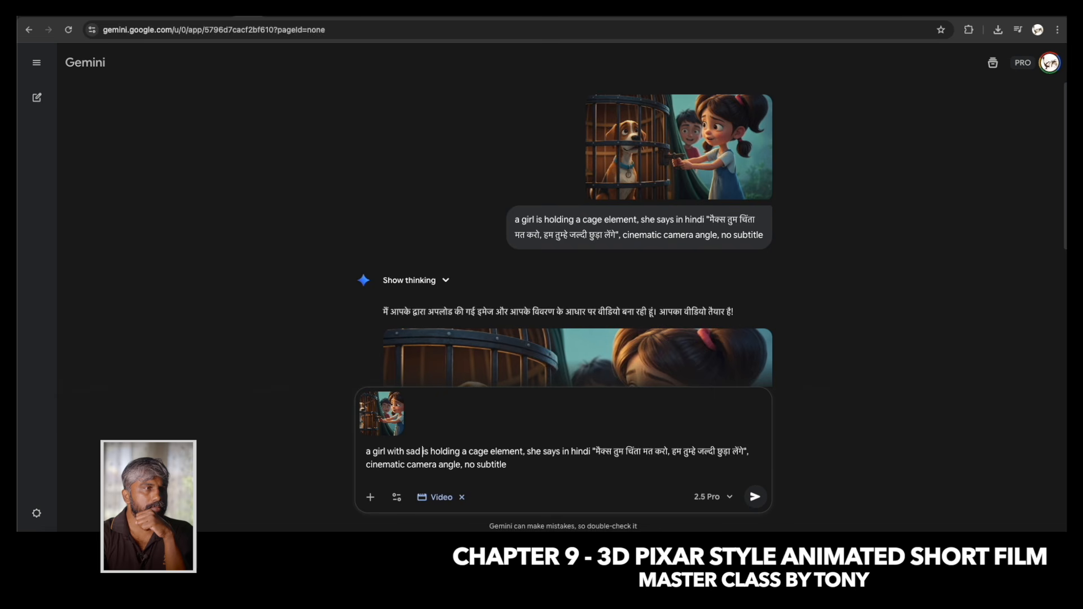
type("tions")
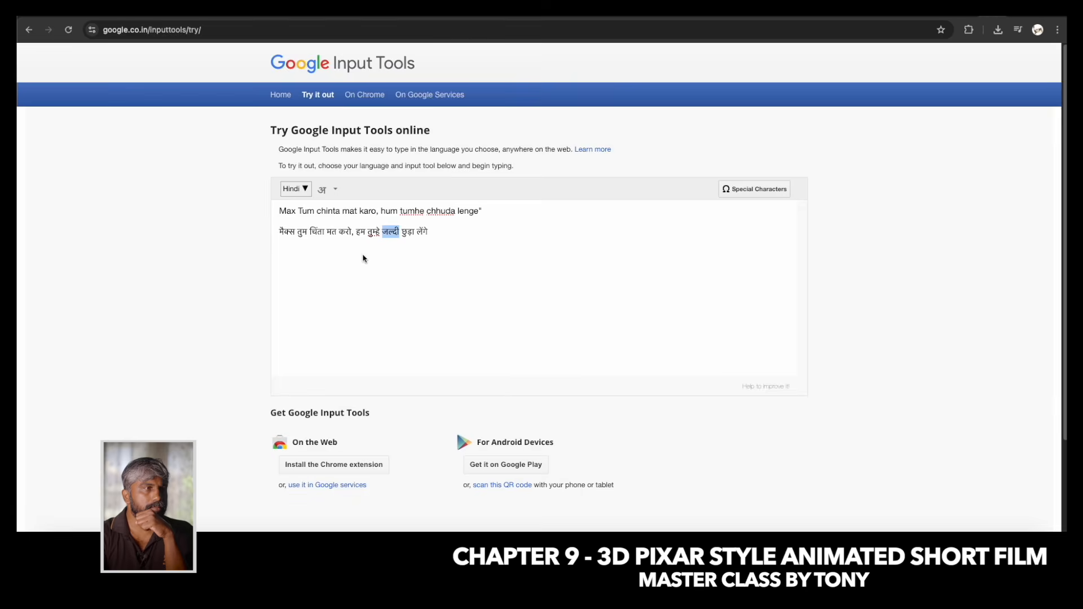
In Google Input Tools, rewrite the Hindi line as "मैक्स तुम चिंता मत करो, तुम्हे कुछ नहीं होगा, हम जल्दी कुछ करते हैं" and copy it.
left_click(363, 256)
left_click_drag(359, 235, 428, 234)
type("tumhe kuch na")
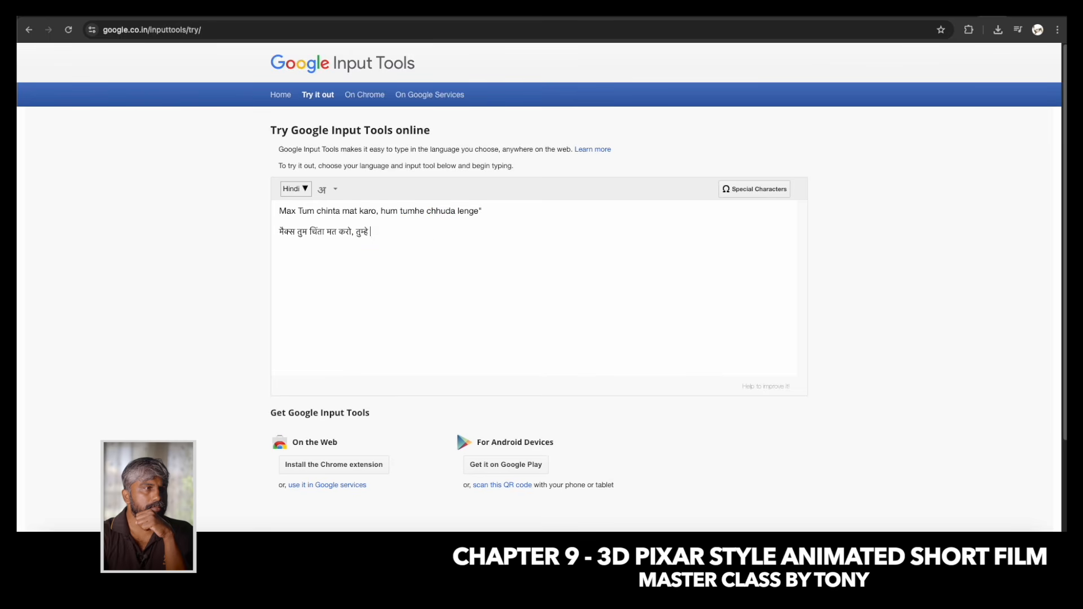
type("hi hoga")
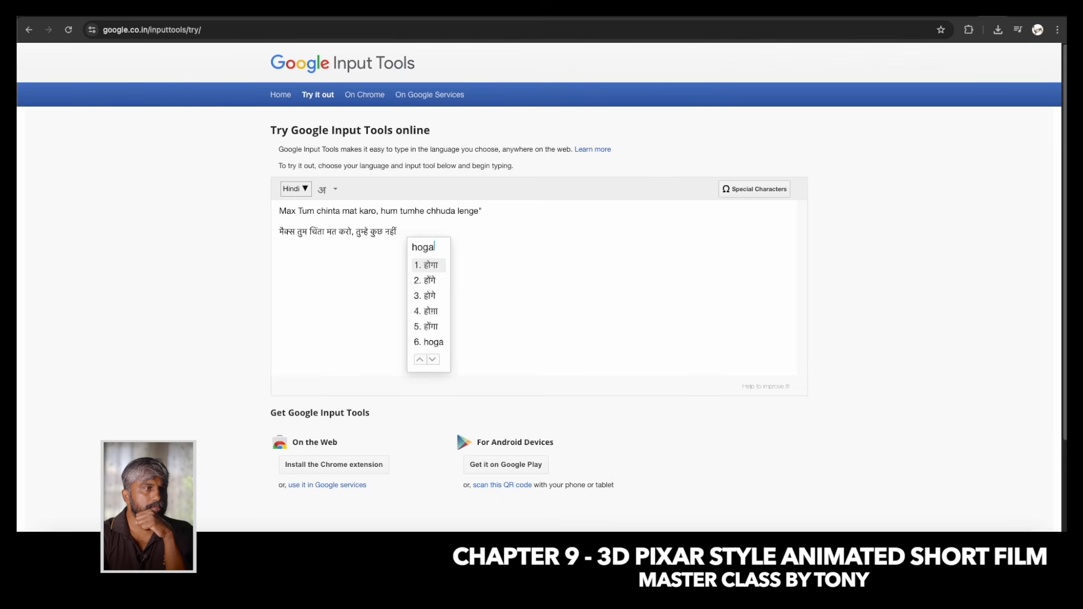
key("BackSpace")
key("BackSpace")
type("hum jaldi kuch karte hain")
left_click_drag(501, 235, 285, 234)
key("ctrl+c")
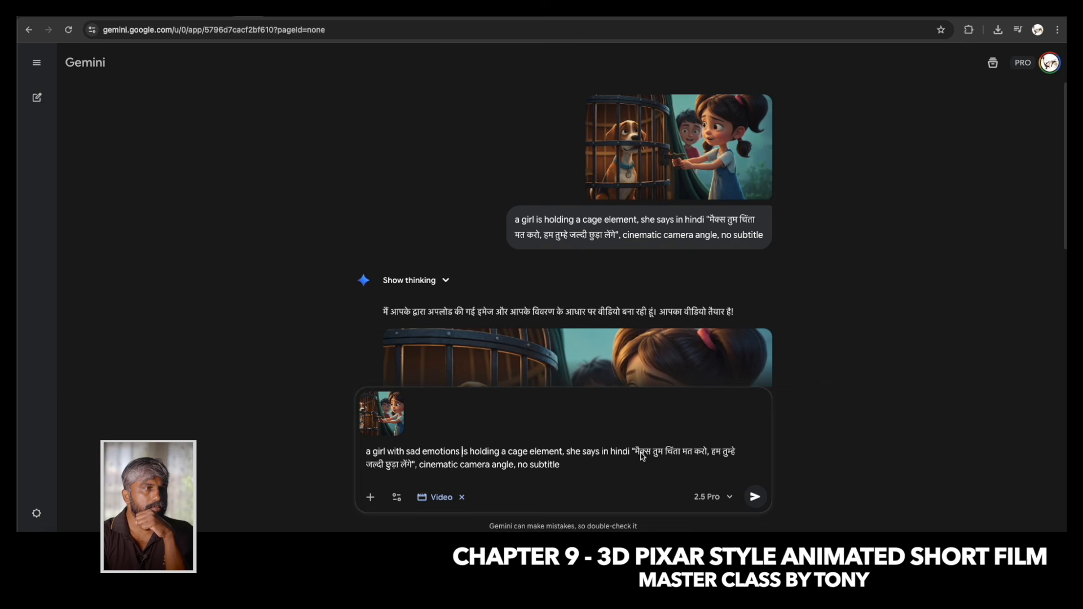
Back in Gemini, replace the quoted dialogue in the prompt with the copied Hindi line and generate the video.
left_click_drag(635, 452, 412, 473)
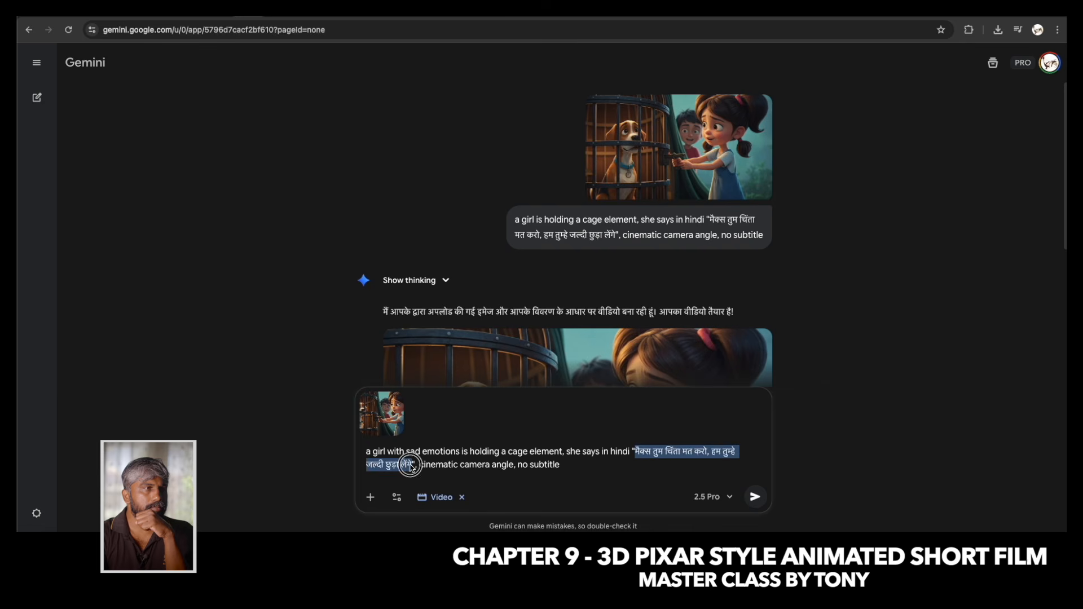
key("ctrl+v")
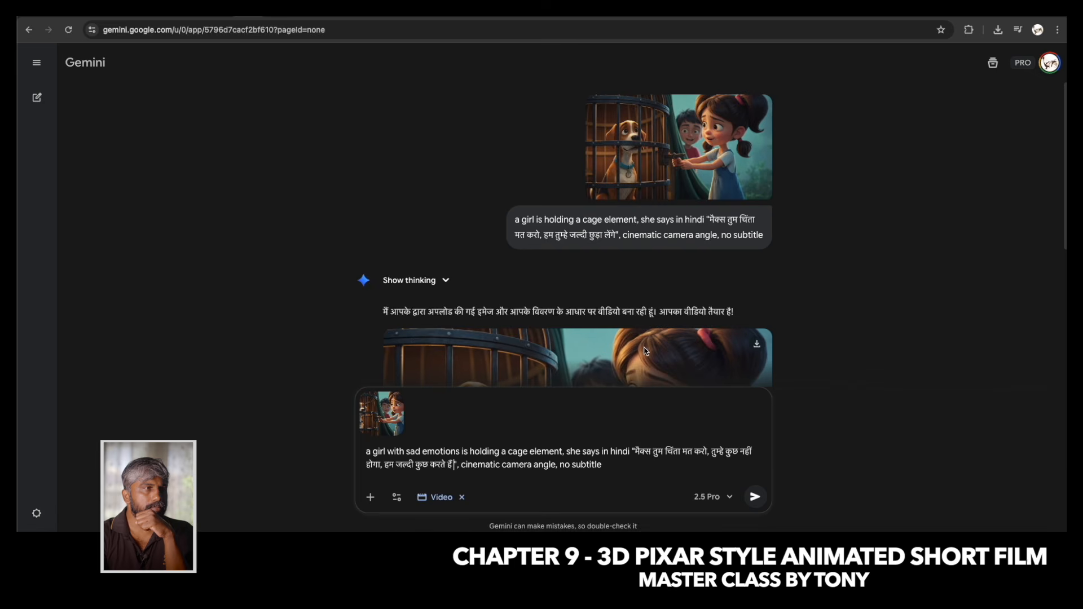
scroll(646, 351, "down", 5)
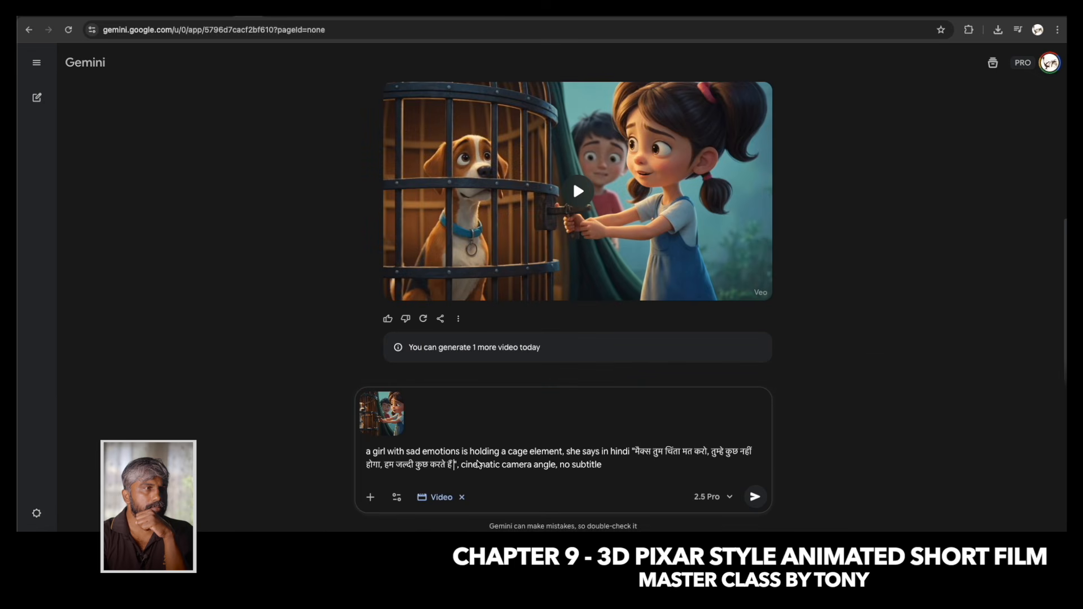
left_click(755, 496)
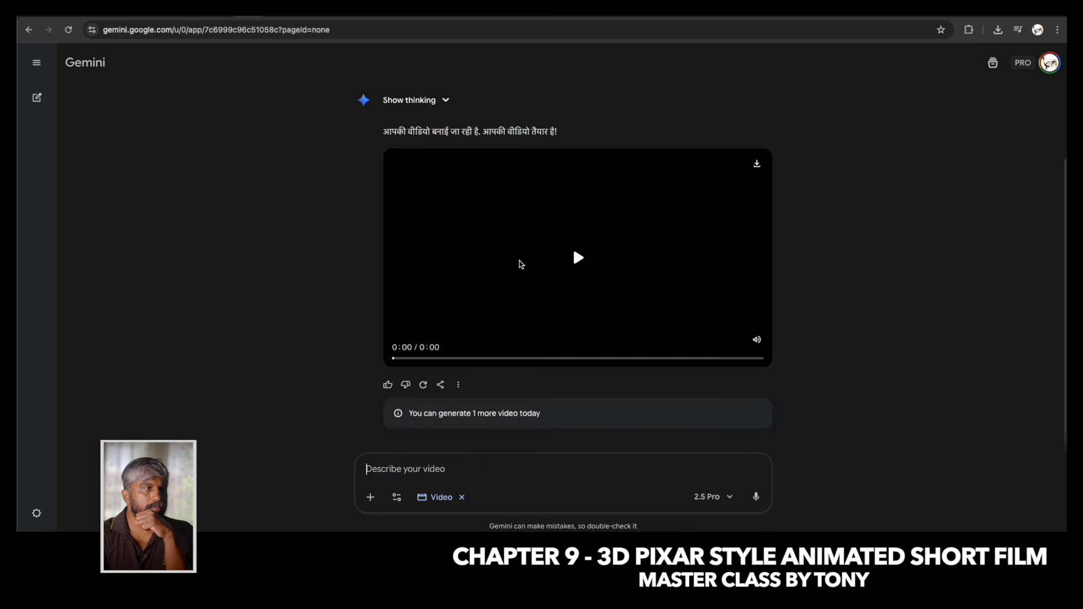
scroll(493, 244, "up", 2)
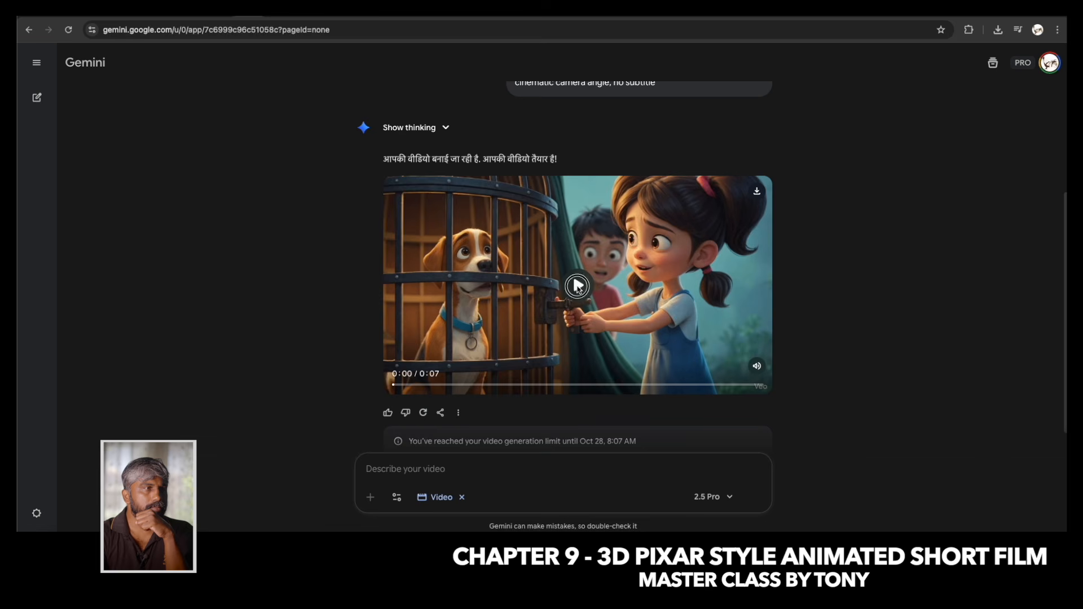
Download the new cage video and check the downloaded clip in the video player.
left_click(577, 287)
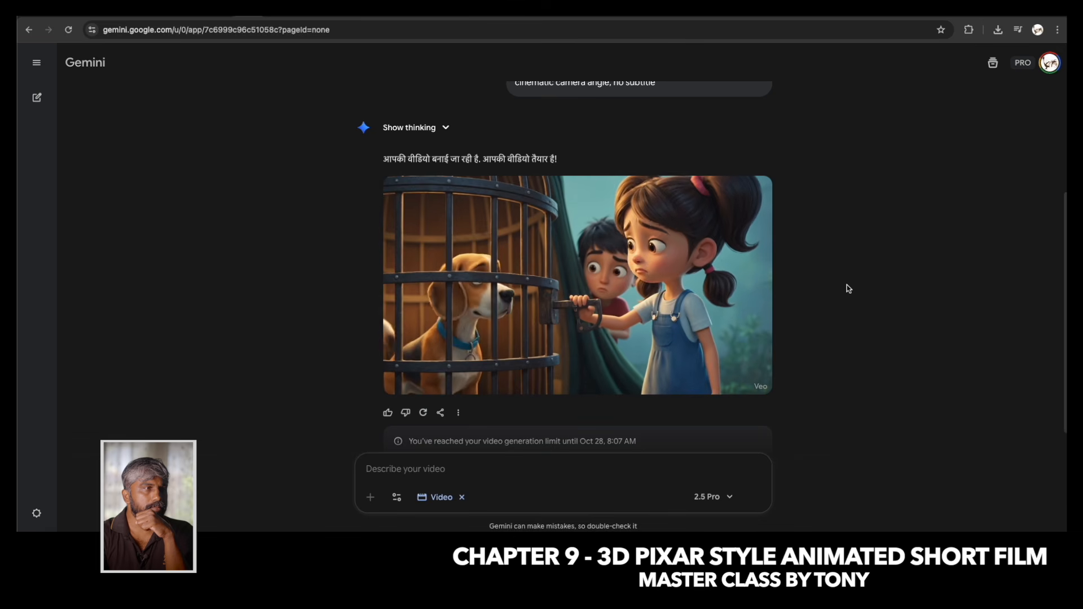
mouse_move(520, 276)
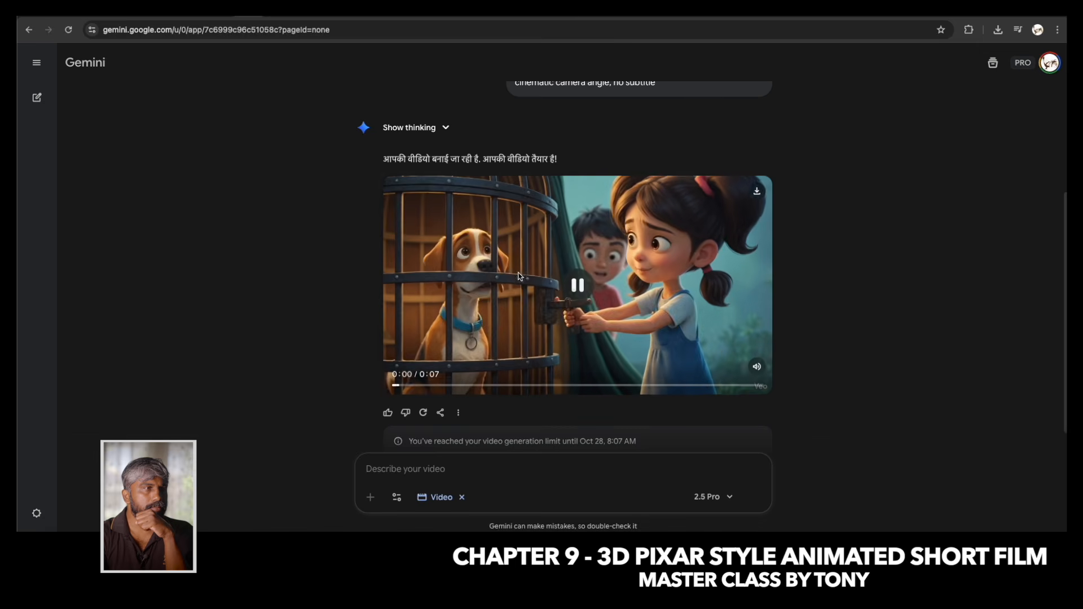
left_click(760, 196)
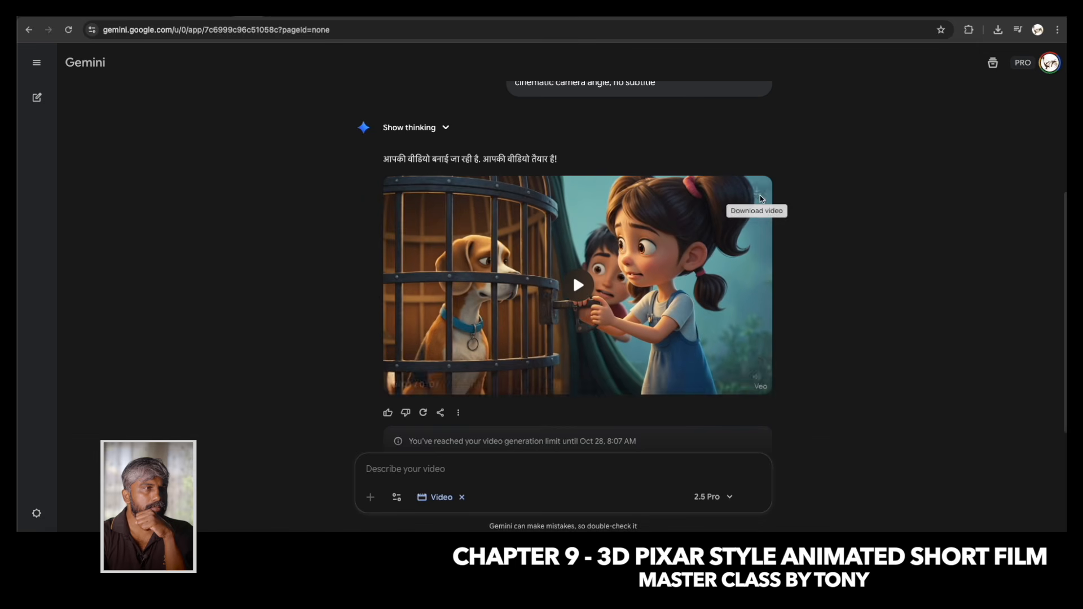
left_click(760, 198)
scroll(461, 414, "down", 1)
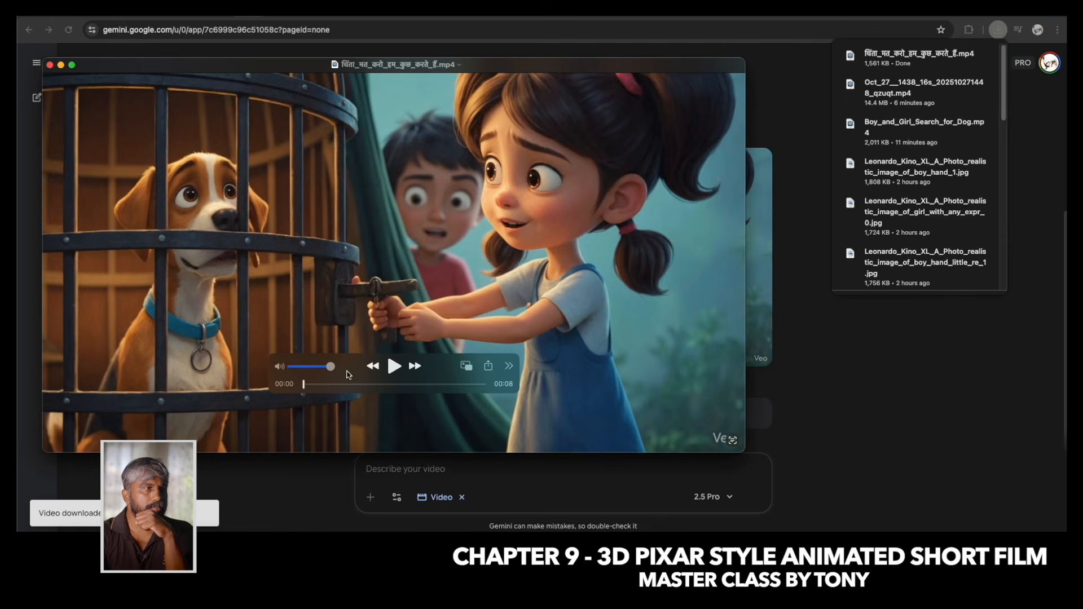
left_click(395, 366)
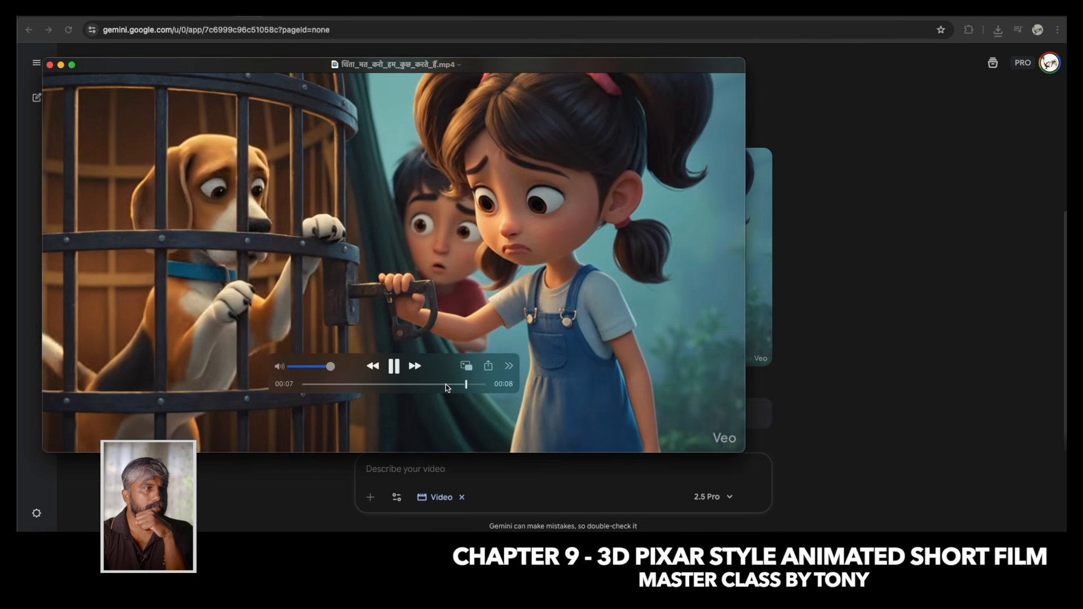
left_click(50, 64)
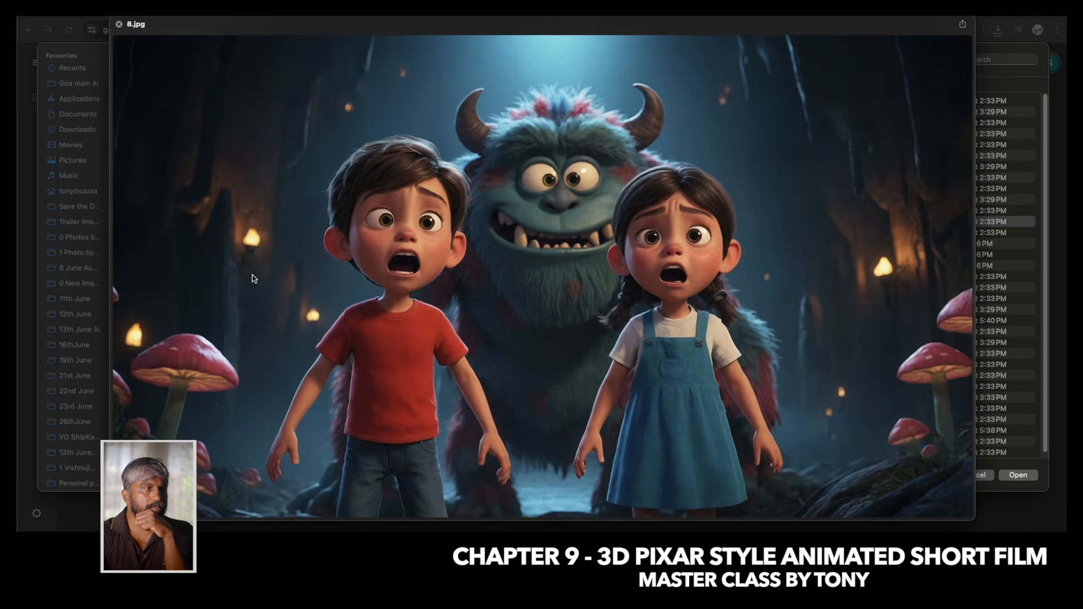
Attach 8.jpg to a new chat with the prompt "a boy and a girl in tension, becoz a monster is behind them, monster is laughing".
key("space")
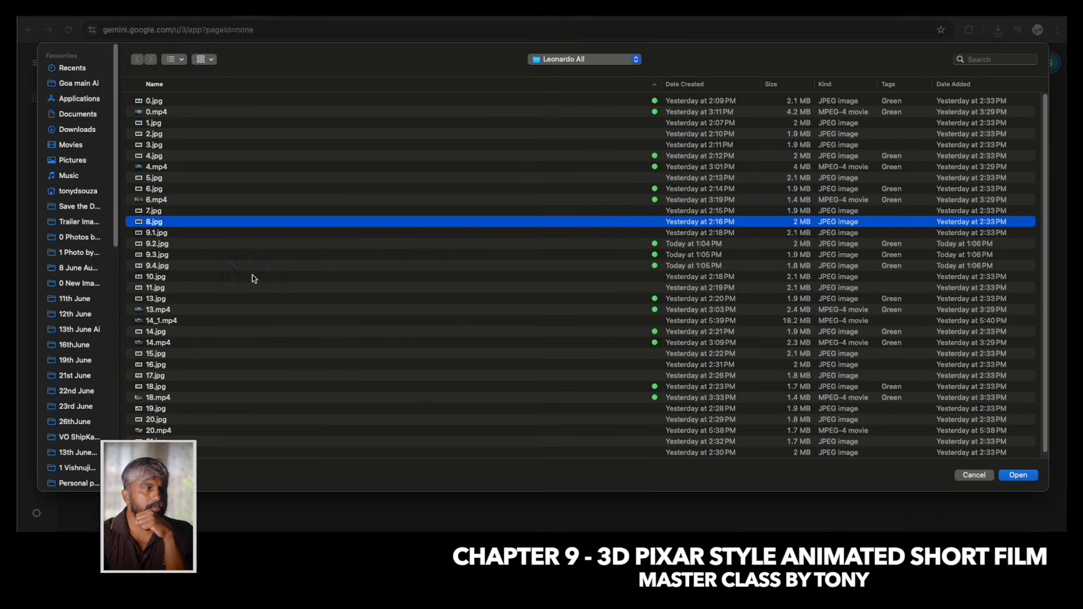
key("Return")
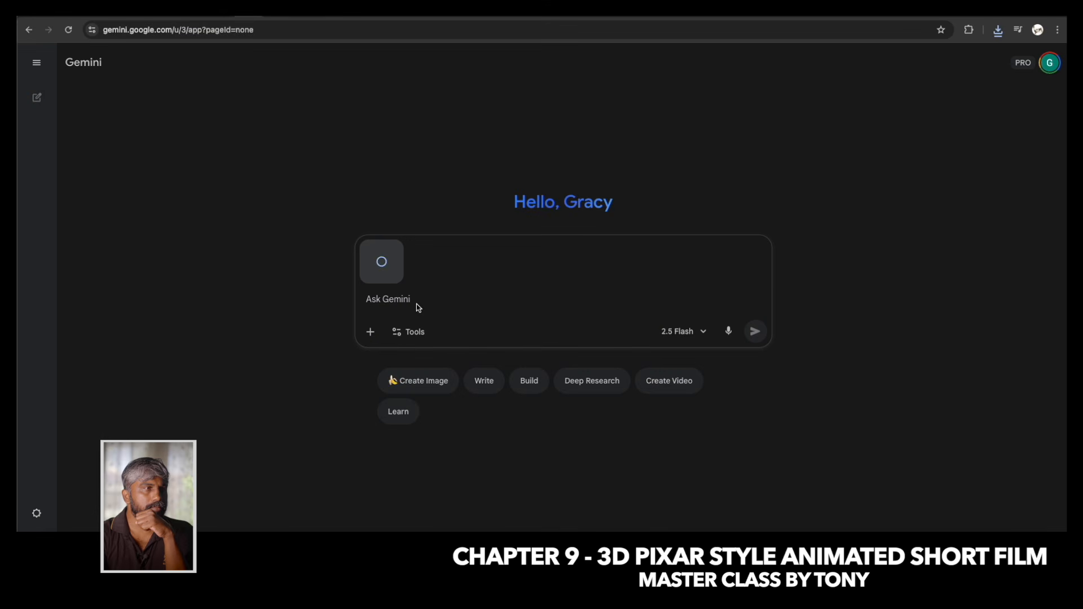
type("a boy and a girl")
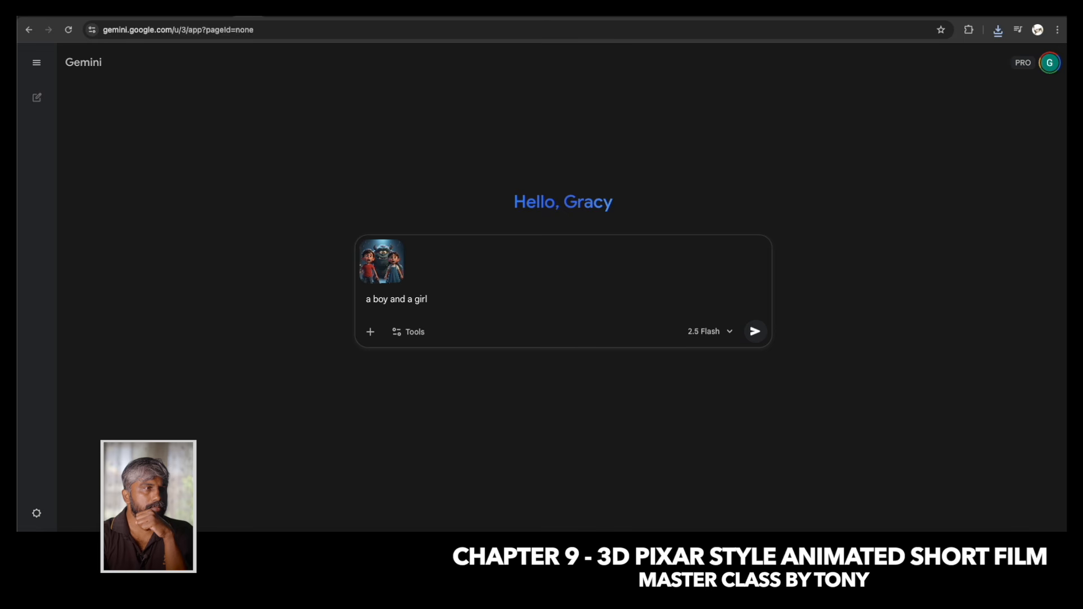
type(" in tension, becoz a monster is")
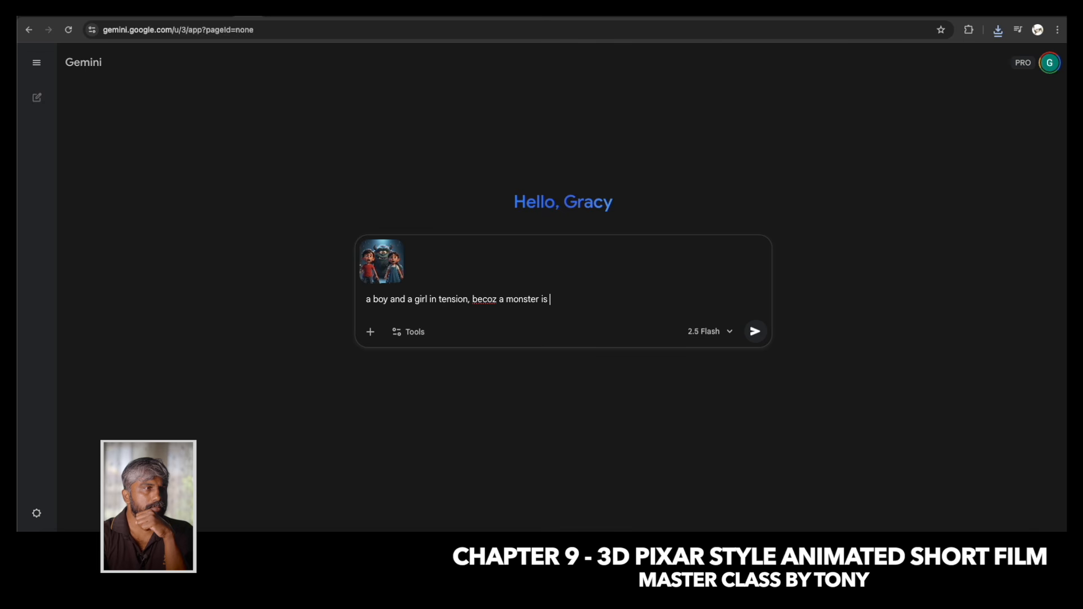
type(" behind them, monster is laugh")
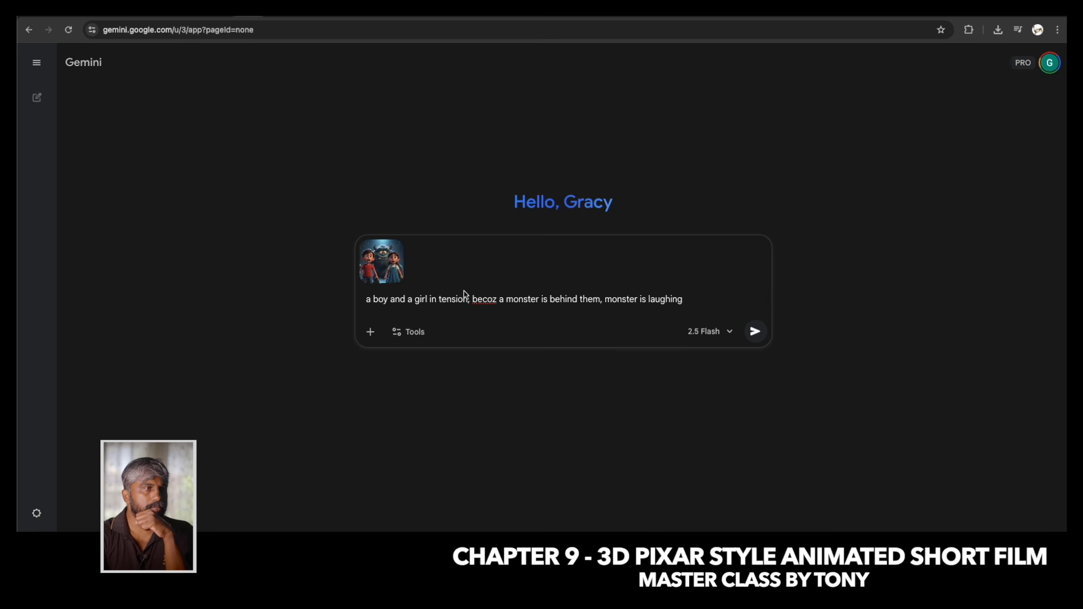
type("ing")
Set the request to video creation with Veo and generate the monster clip.
left_click(408, 331)
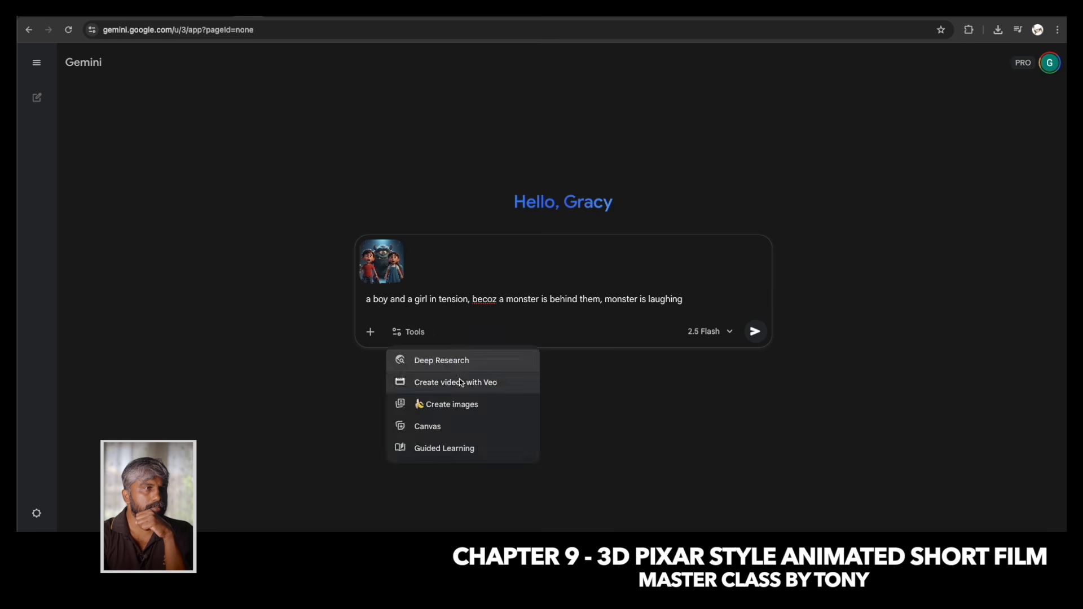
left_click(445, 379)
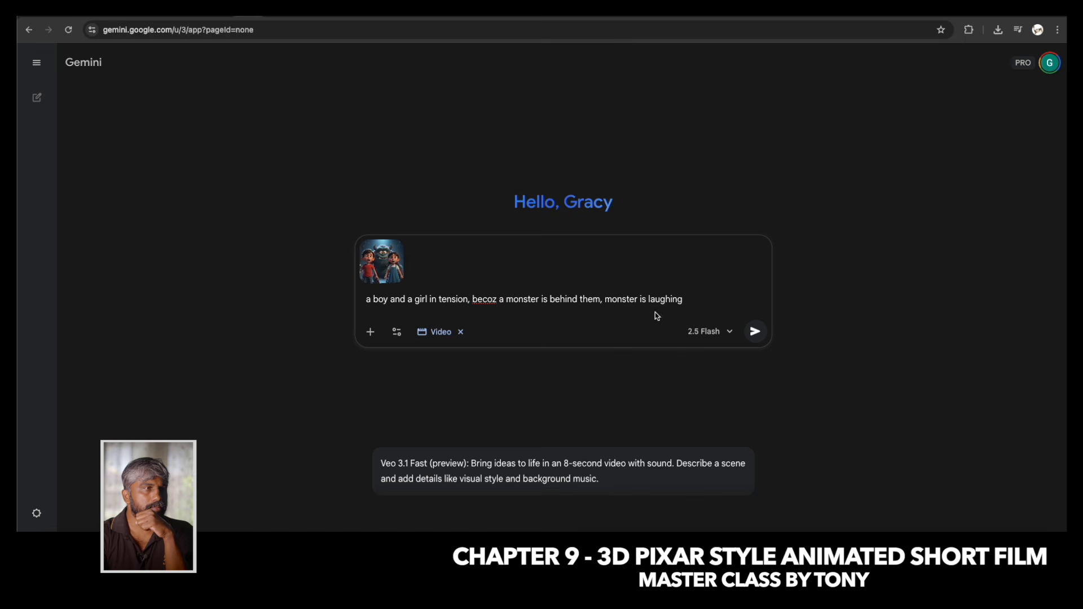
left_click(756, 332)
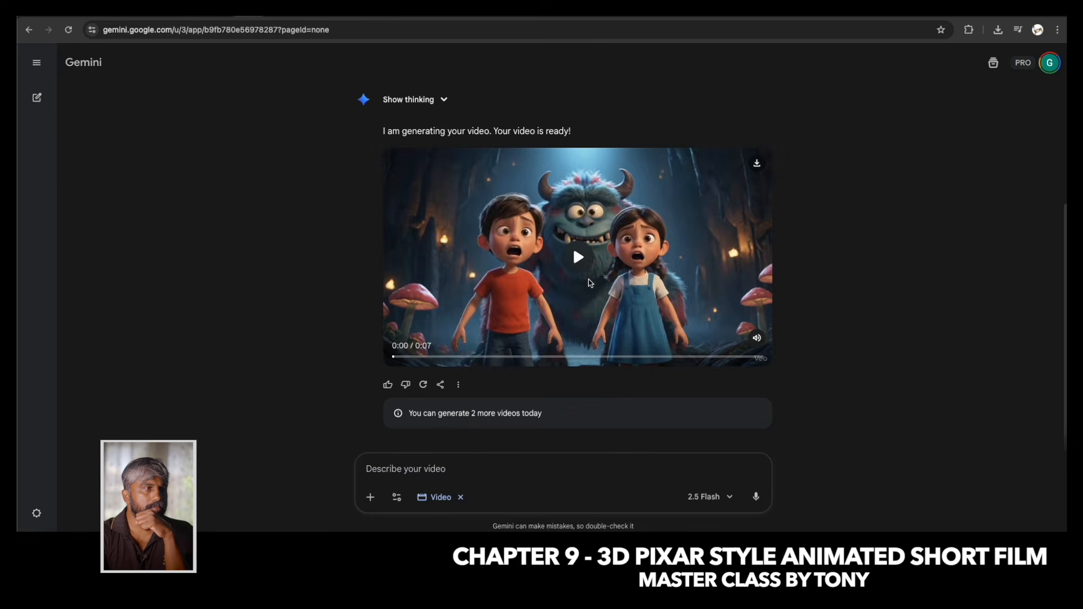
Play the generated monster video and preview the downloaded Monster_Behind_Them_Video_Ready.mp4.
left_click(580, 259)
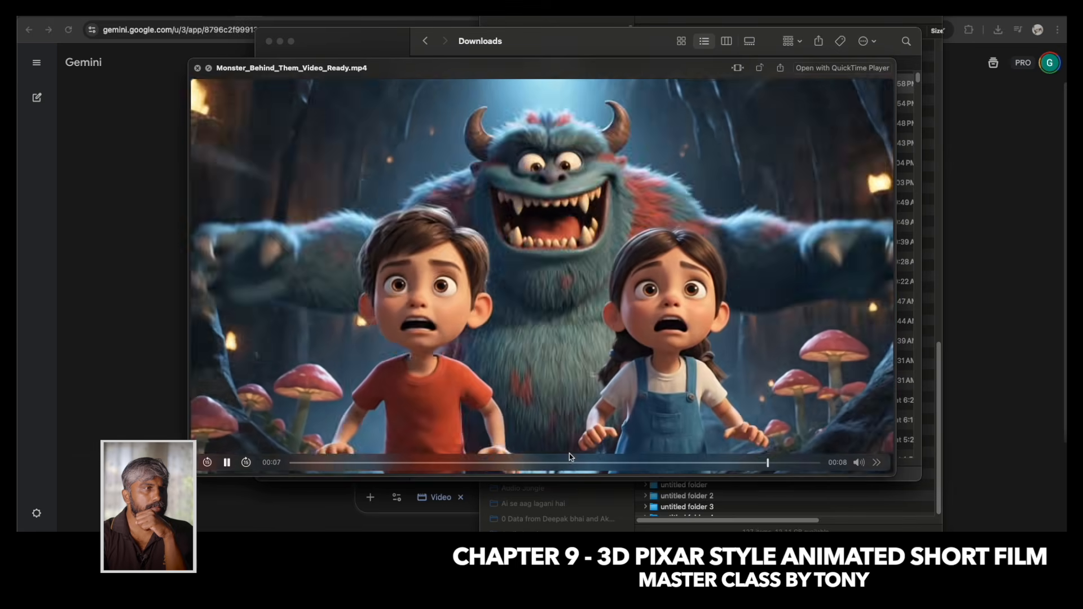
key("space")
left_click(181, 202)
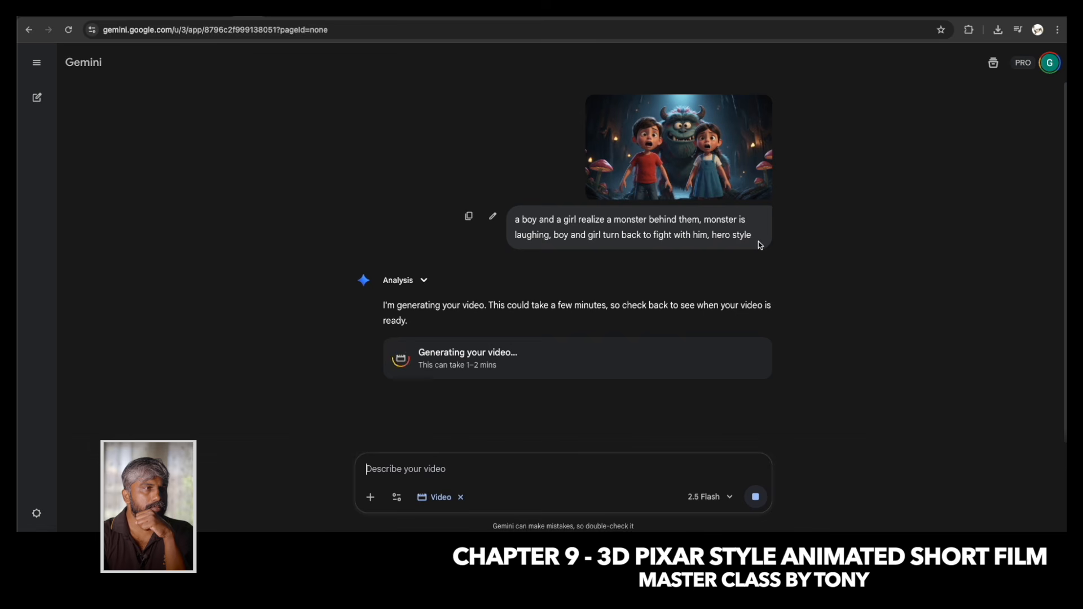
Play the hero-style video of the children turning to fight the monster and download it.
scroll(607, 164, "down", 1)
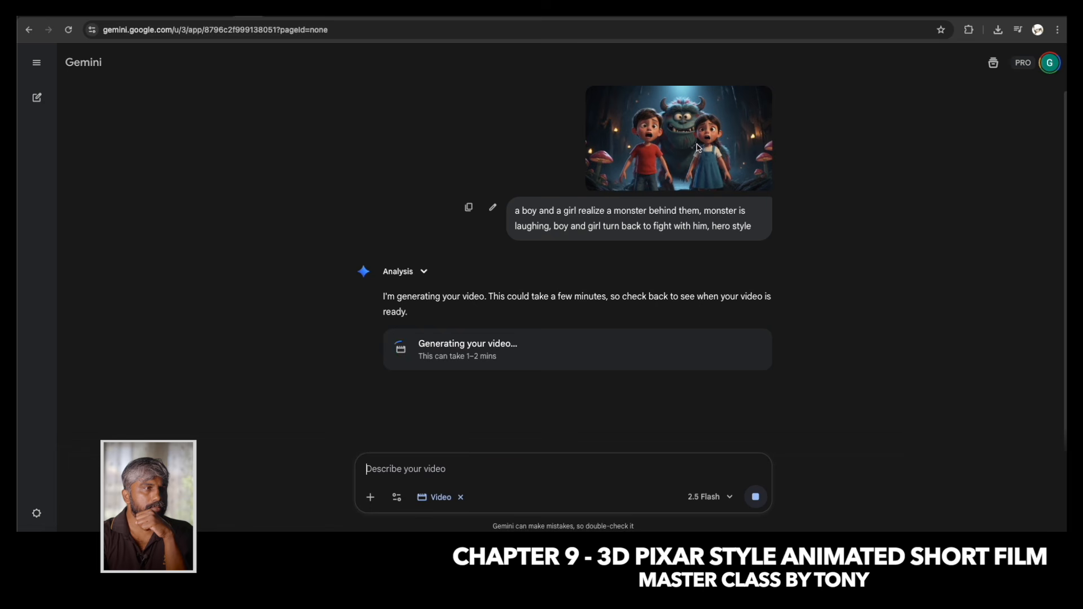
left_click(572, 258)
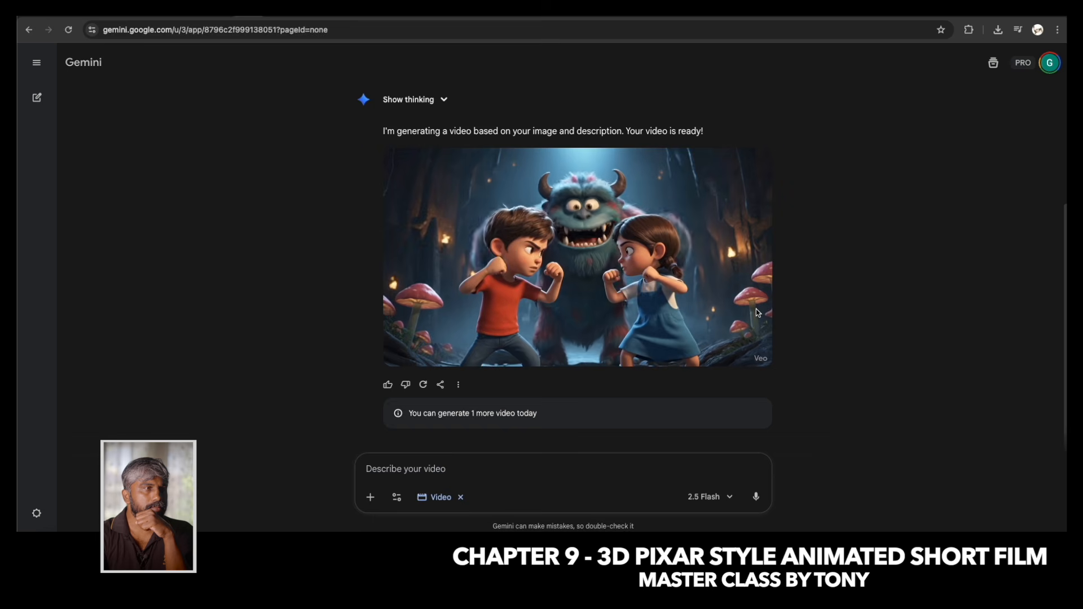
mouse_move(506, 359)
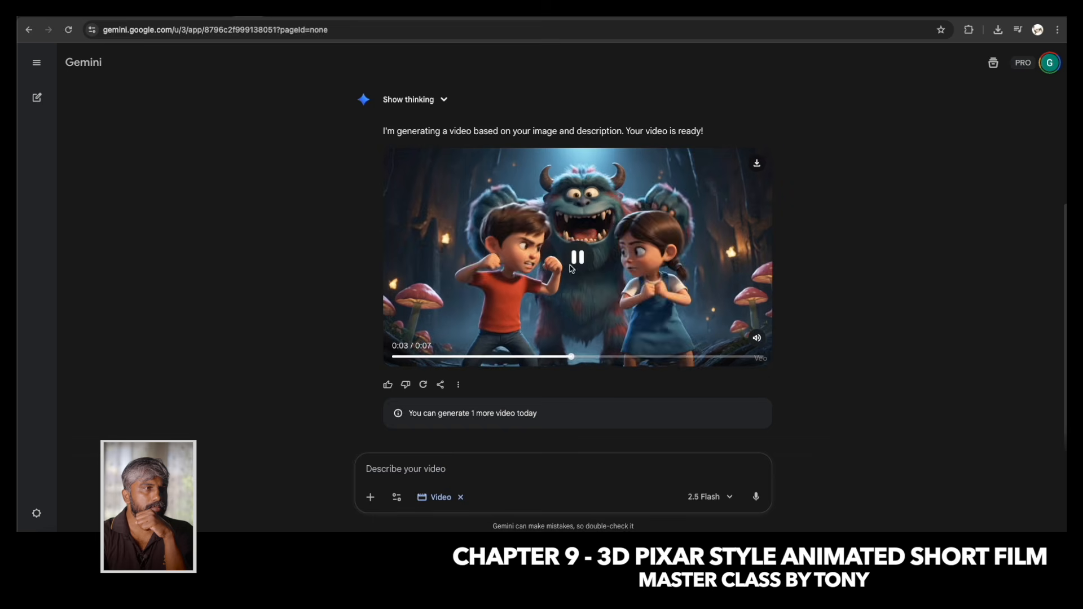
mouse_move(612, 355)
left_mouse_down()
mouse_move(374, 361)
mouse_move(611, 359)
left_mouse_up()
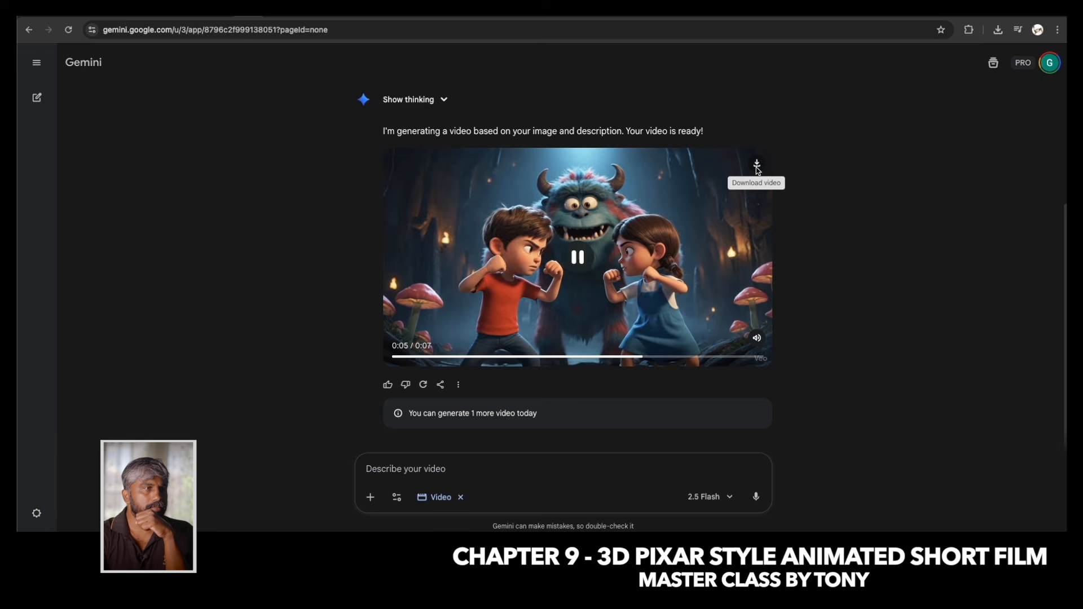
left_click(756, 163)
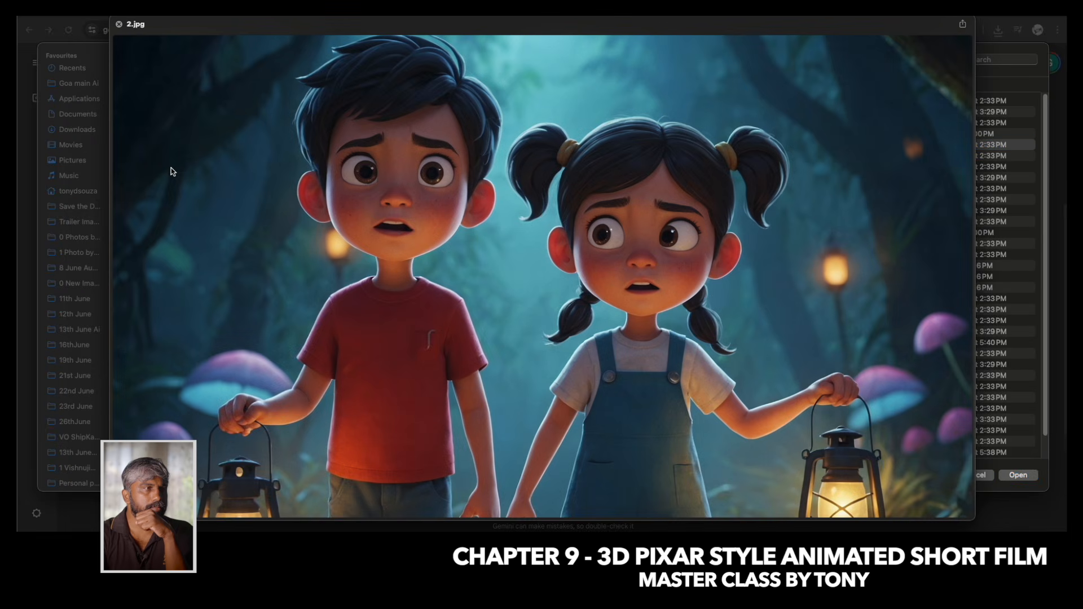
Attach 2.jpg, the image of the children with lanterns, for the next video.
key("space")
key("Return")
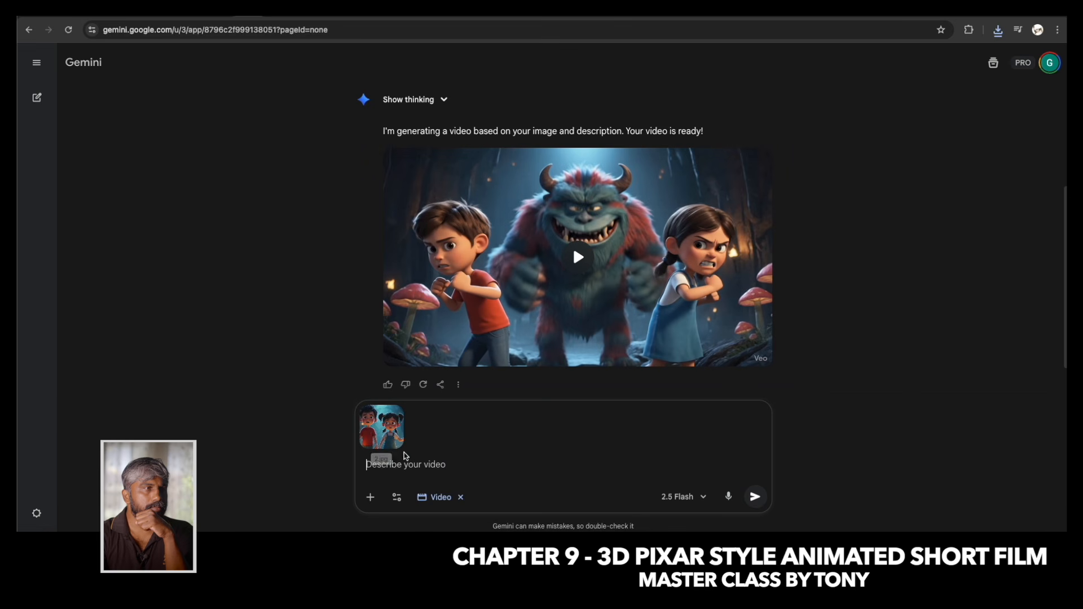
Write the video prompt "a boy and a girl searching for their dog name, girl says" for the attached image.
type("a")
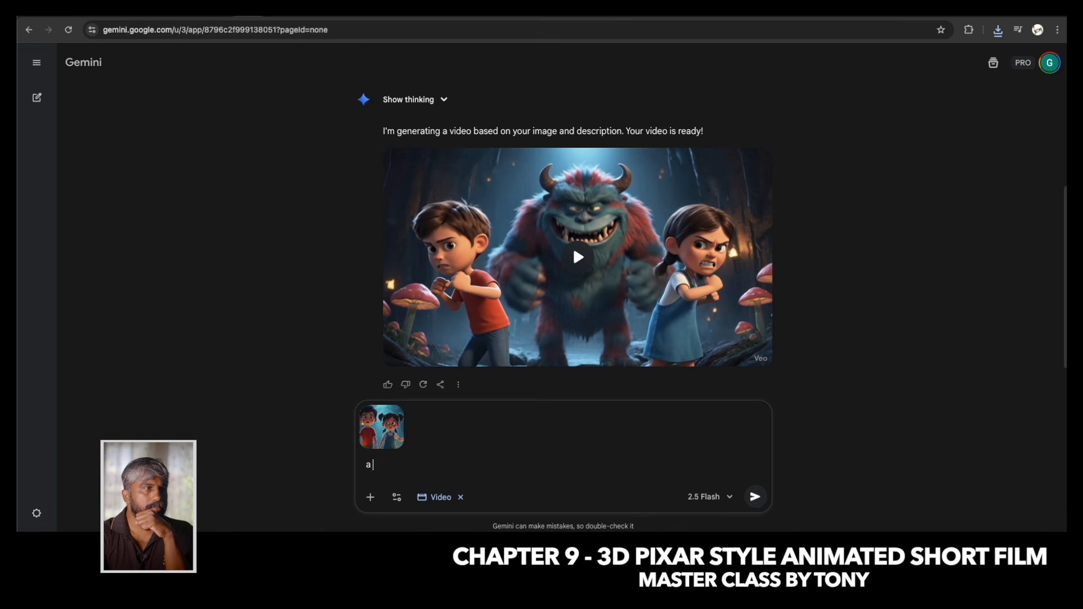
type(" boy and a girl calli")
type("r dog name")
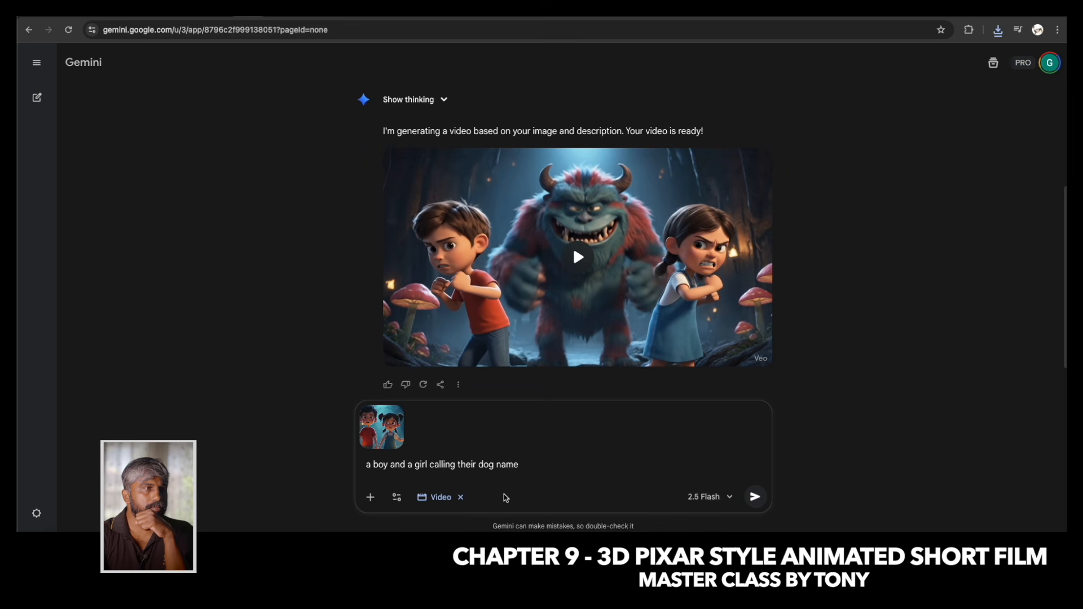
key("BackSpace")
key("BackSpace")
key("BackSpace")
key("BackSpace")
key("BackSpace")
key("BackSpace")
key("BackSpace")
type("searching for")
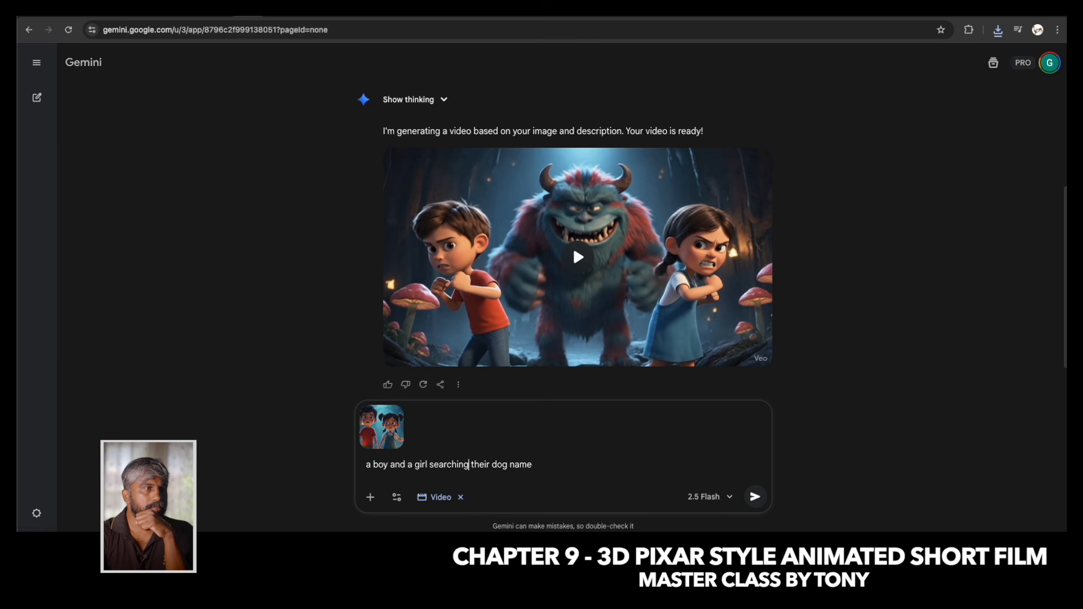
key("BackSpace")
left_click(551, 475)
type(", girl says \"")
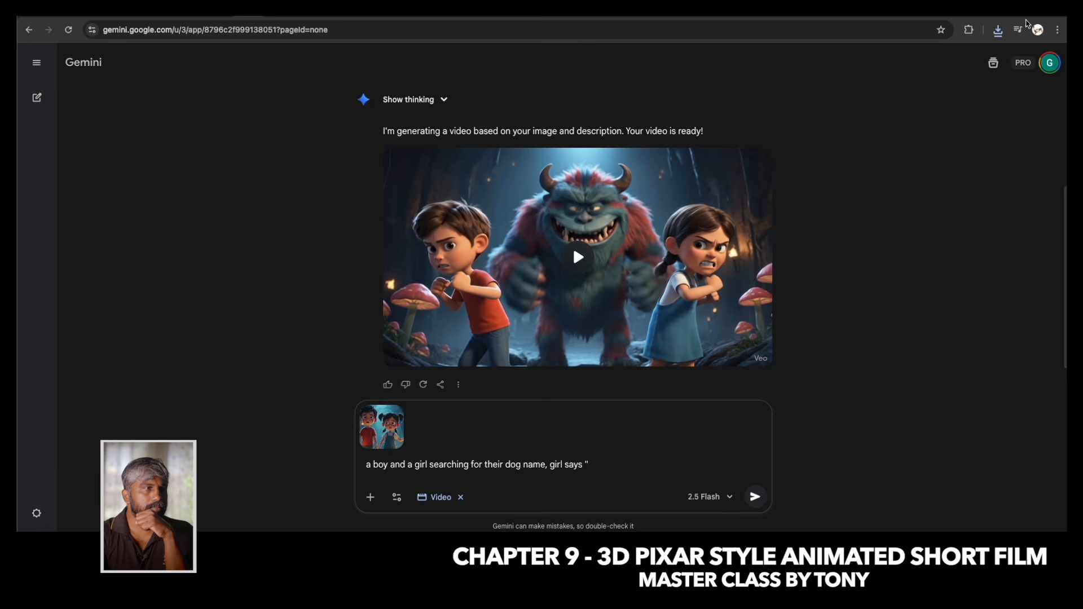
Write "मैक्स तुम कहाँ हो, मैक्स तुम कहाँ हो?" in Google Input Tools and add it in quotes to the end of the Gemini prompt.
left_click(996, 10)
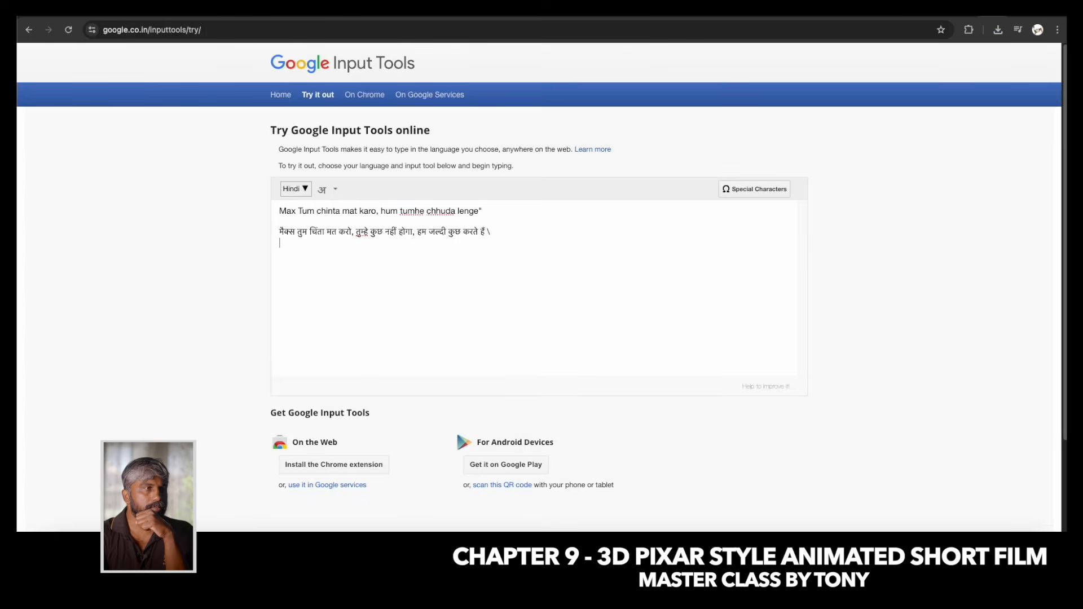
type("maks")
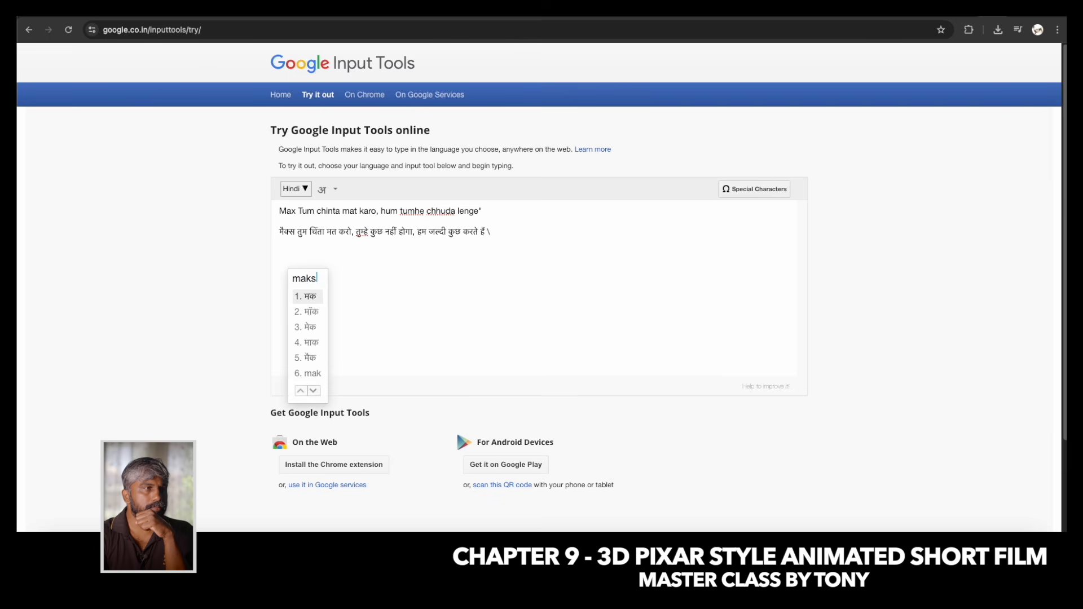
type(" tum kahan")
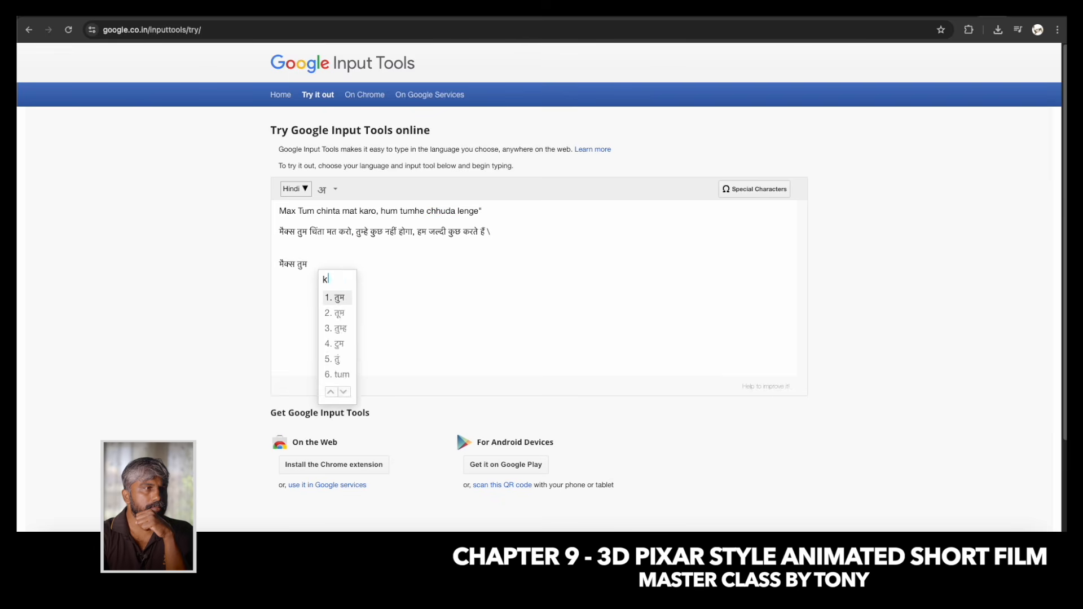
type(" ho ")
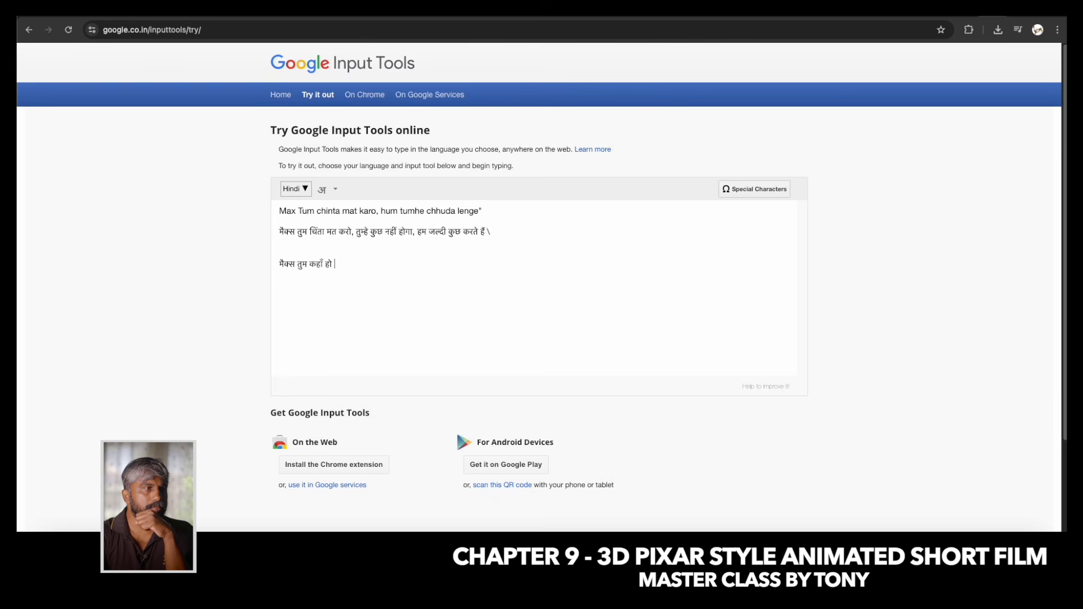
type("maks tum kahan ho")
left_click_drag(405, 265, 226, 266)
key("super+c")
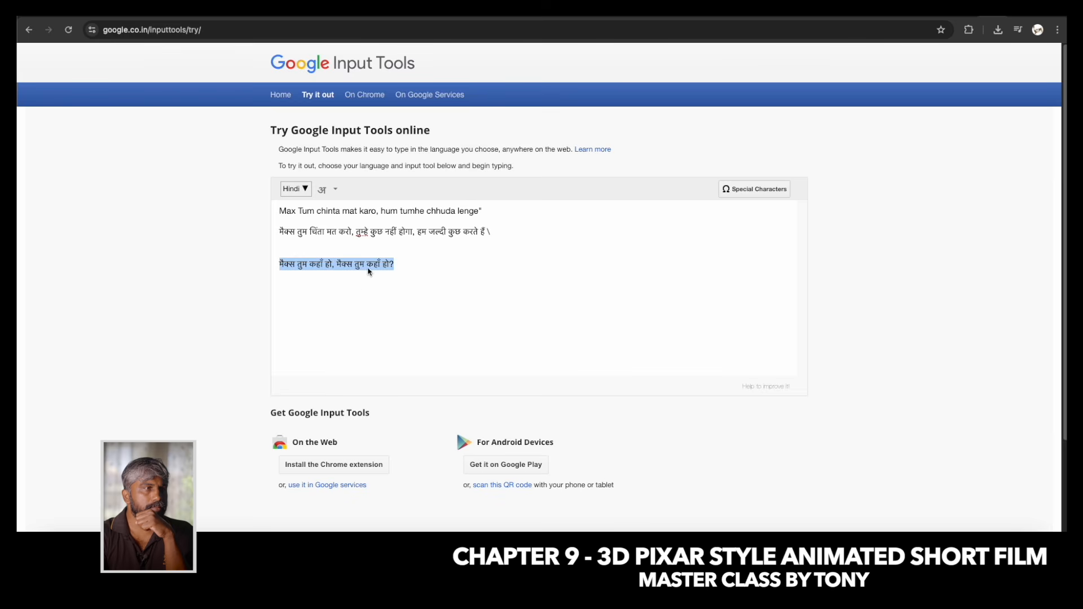
left_click(240, 19)
key("super+v")
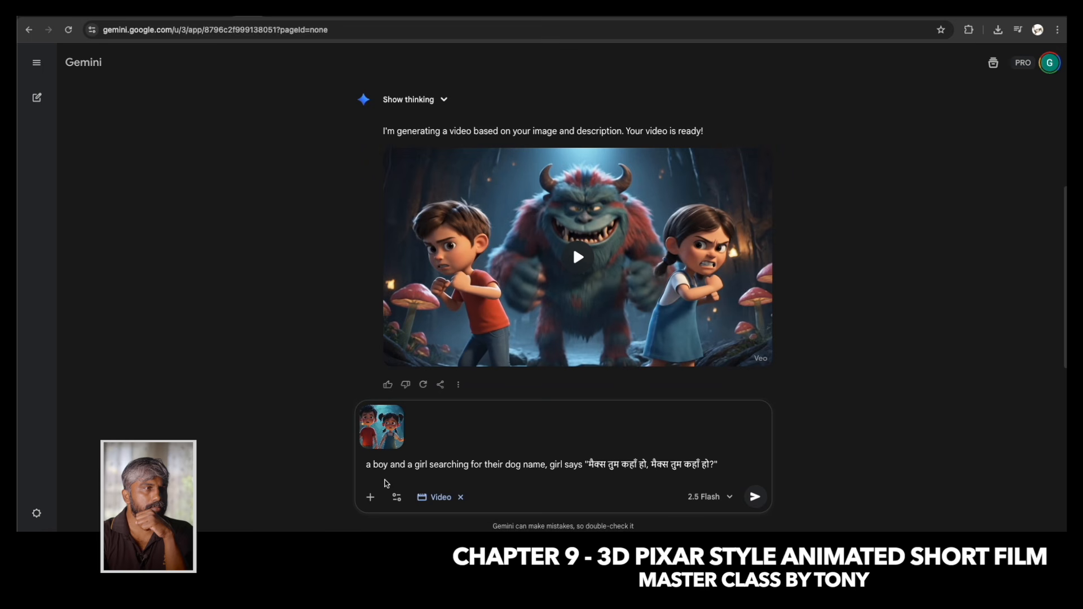
left_click(430, 464)
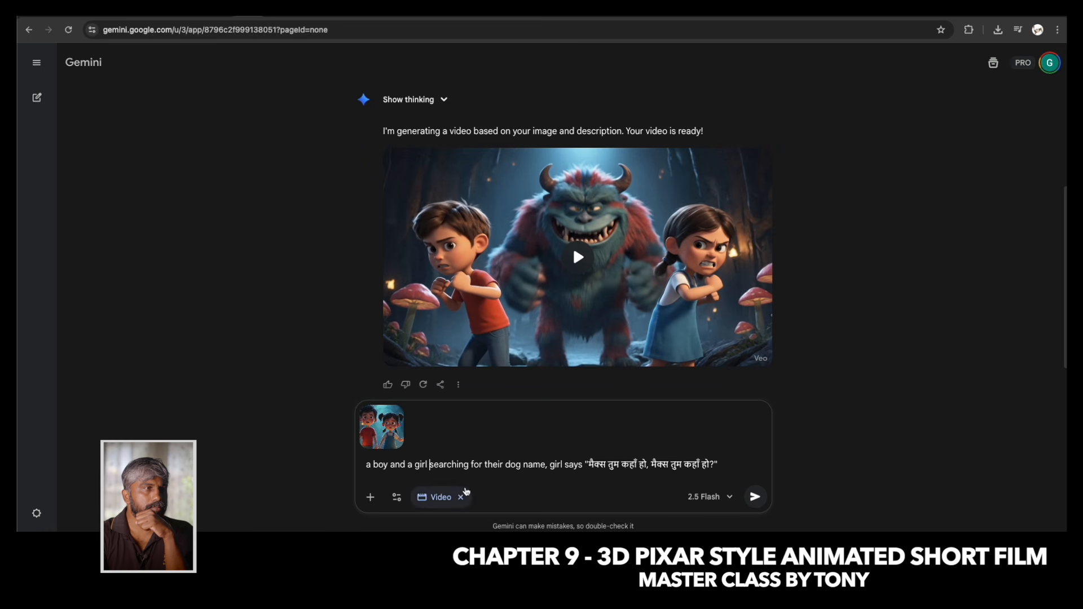
type("in")
key("BackSpace")
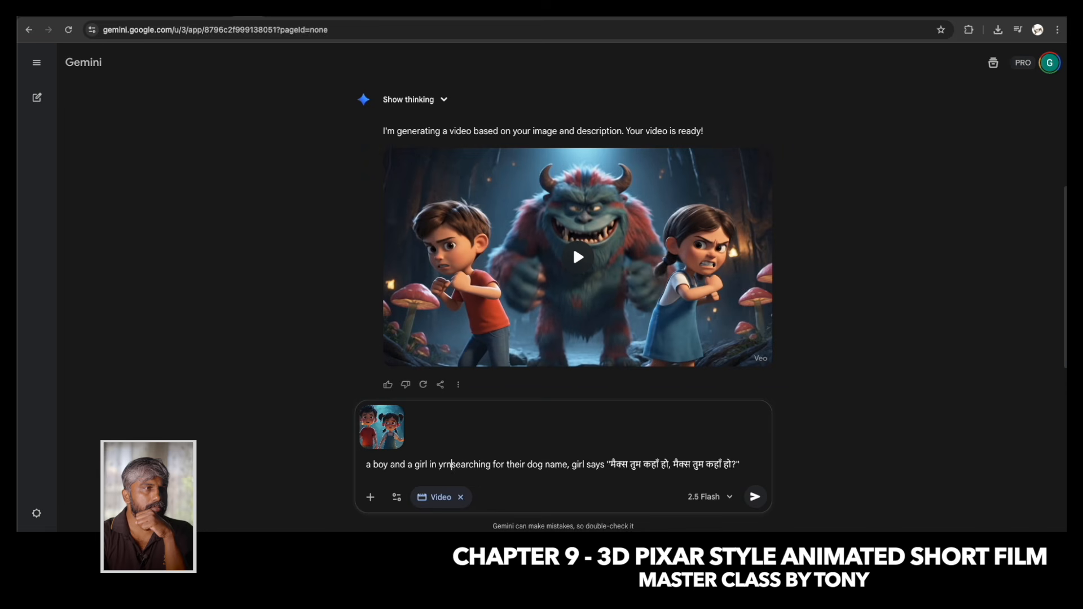
key("BackSpace")
key("BackSpace")
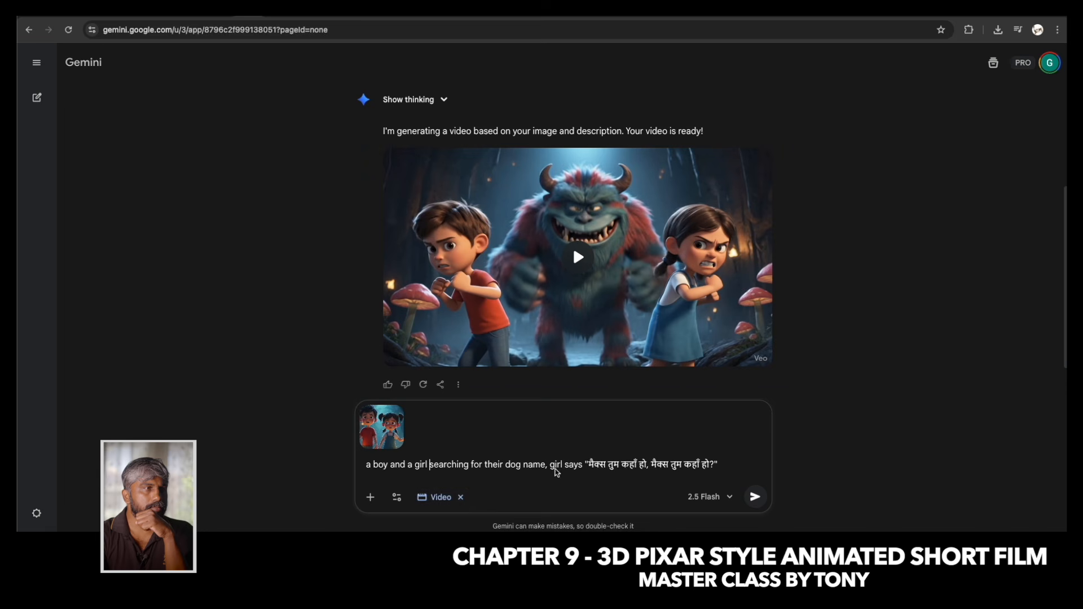
Generate the video of the children searching for their dog, and play and download the clip.
left_click(753, 497)
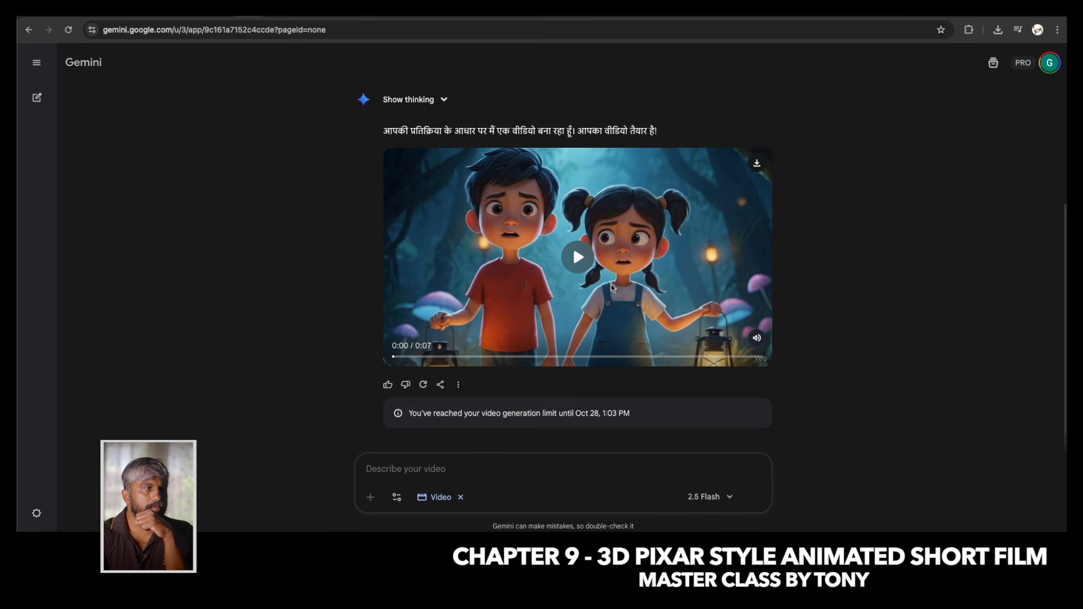
left_click(579, 258)
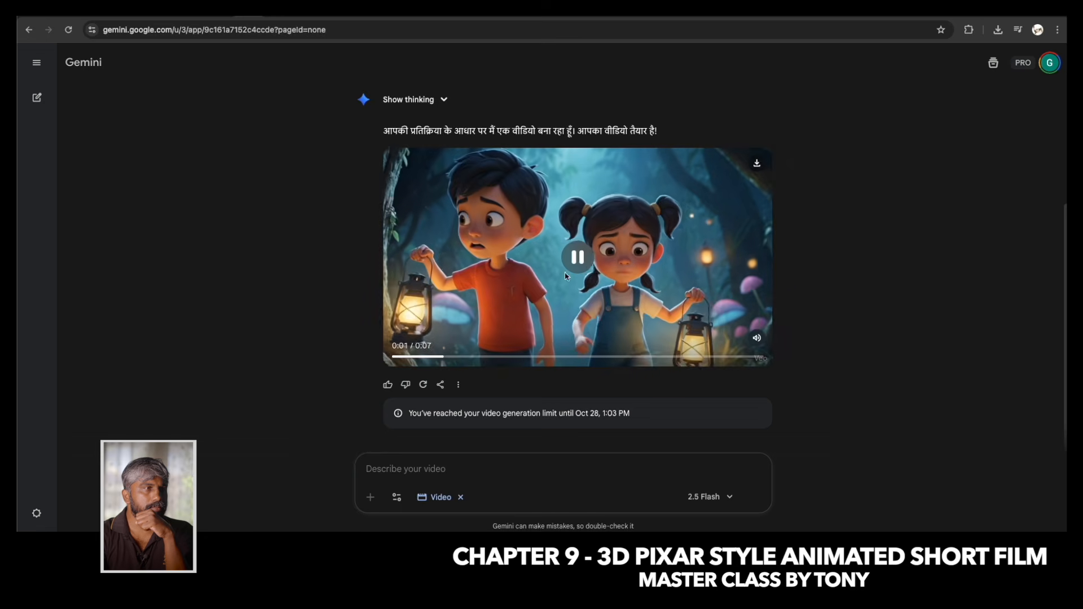
left_click(757, 164)
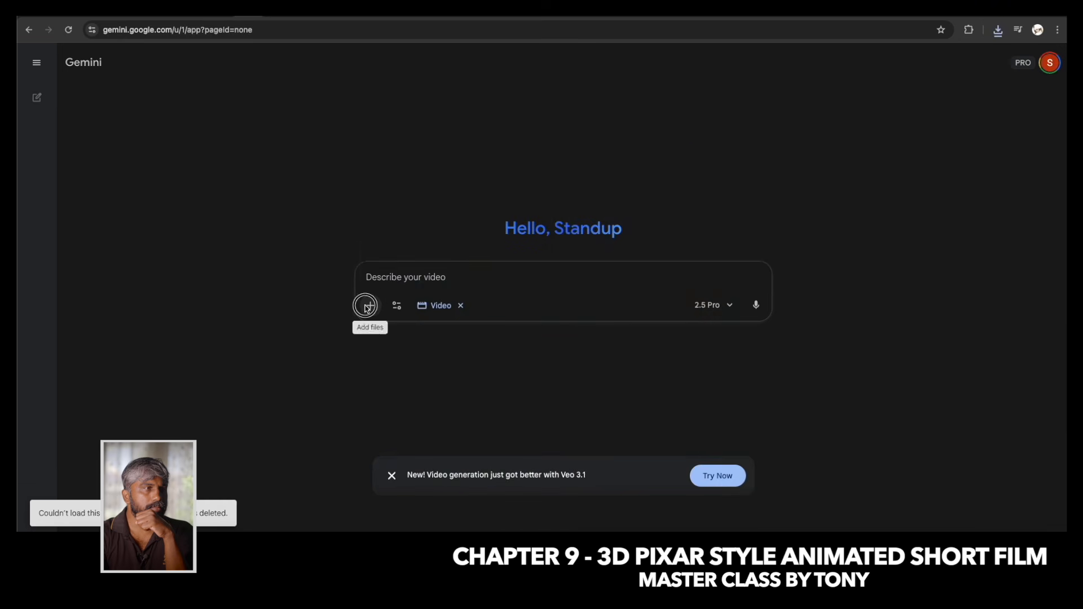
Preview the scene images from 8.jpg onward and attach 9.4.jpg, the girl alone in the forest, to a new video request.
left_click(370, 306)
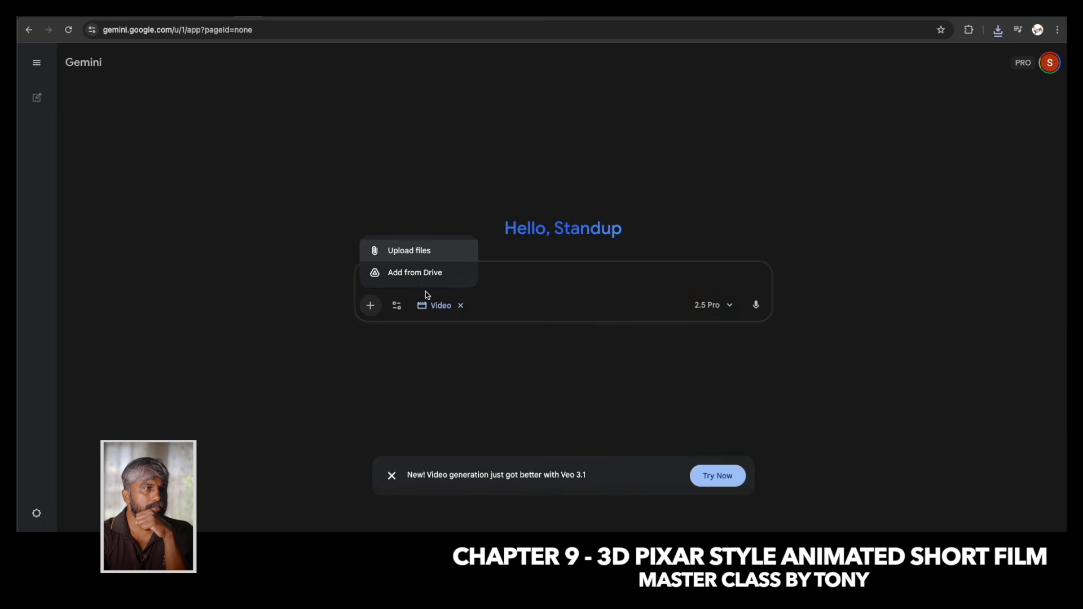
left_click(409, 250)
left_click(246, 249)
key("space")
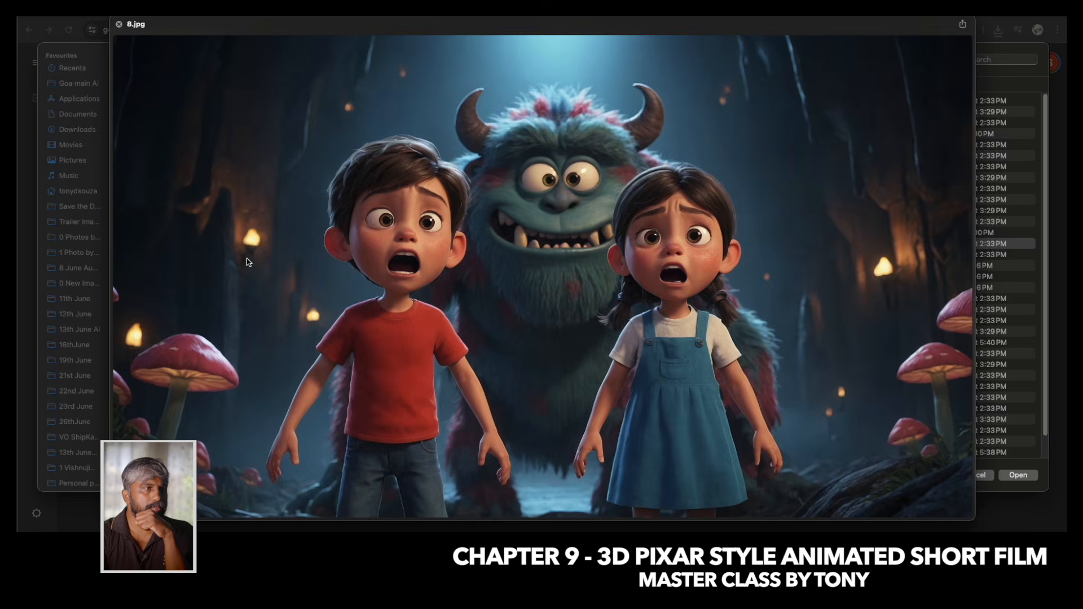
key("Down")
key("Down")
key("Down")
key("Down")
key("Down")
key("Up")
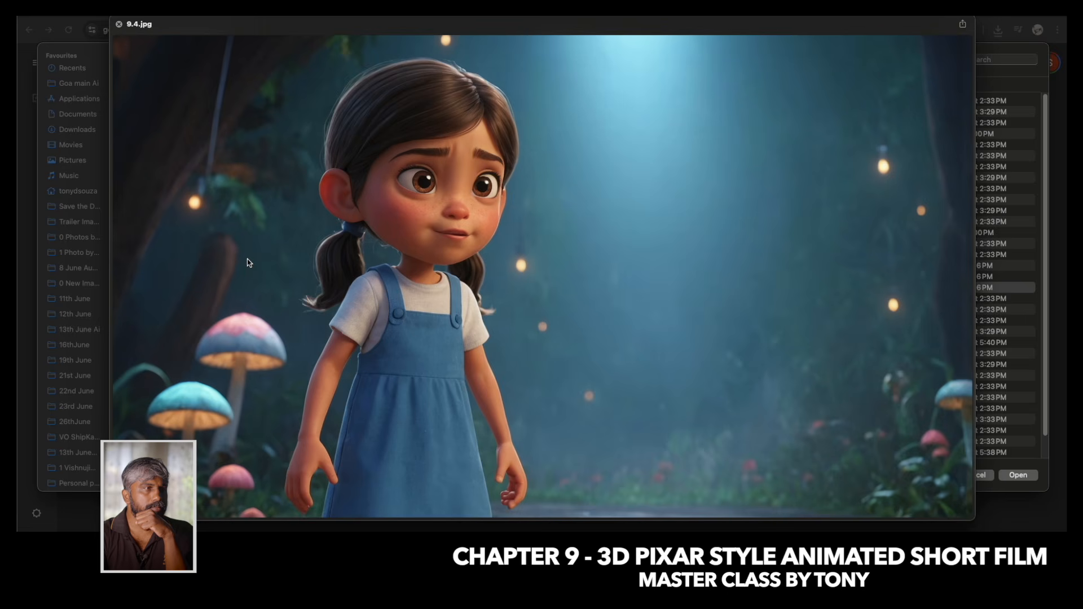
key("space")
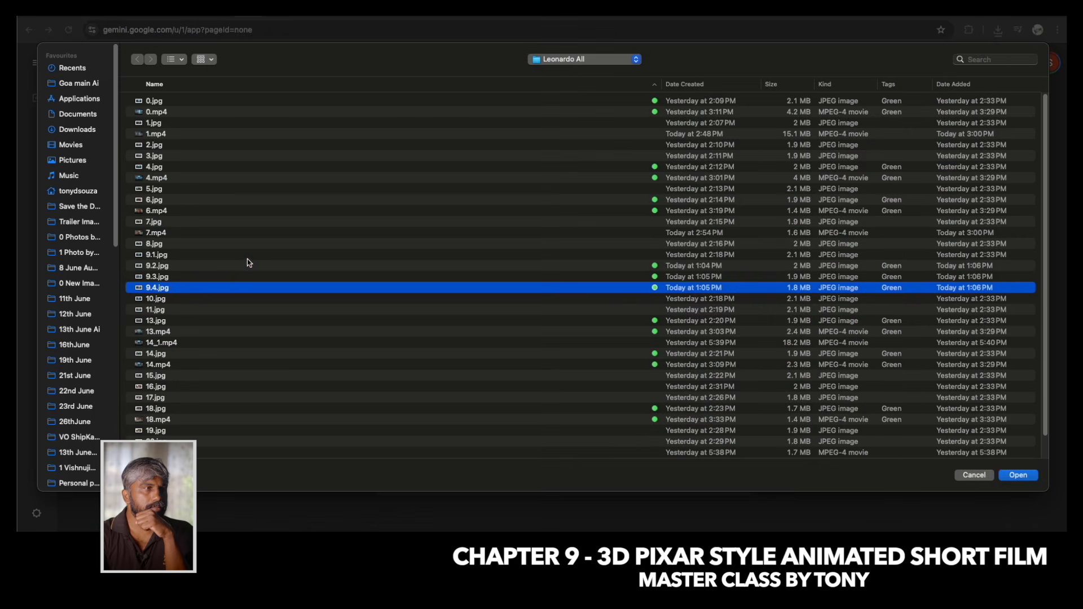
left_click(1019, 477)
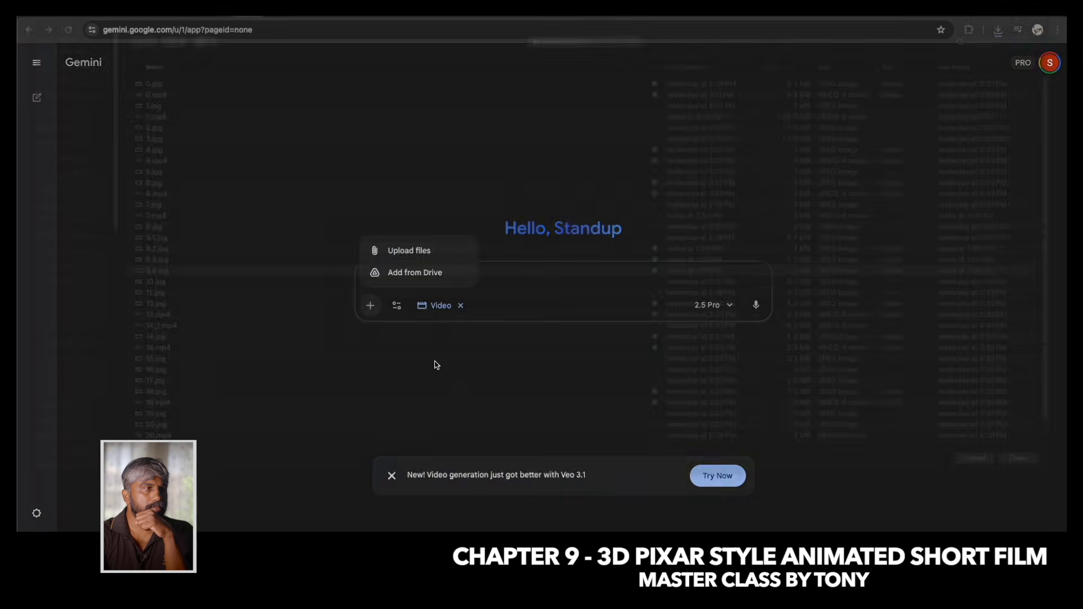
Begin the prompt for the girl's video with "a girl is ready to fight".
type("a girl is ")
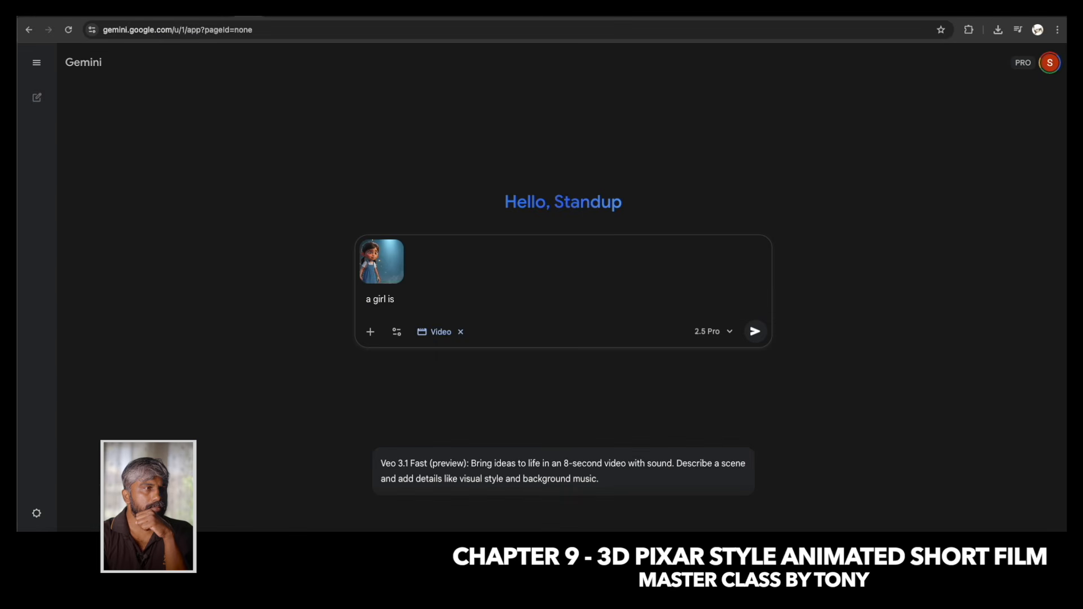
type("ready to fight with")
key("BackSpace")
key("BackSpace")
key("BackSpace")
key("BackSpace")
key("BackSpace")
Replace the last Hindi line in Google Input Tools with "तुमने मेरे भाई और मैक्स को परेशान किया है, अब तुम्हारी खैर नही".
left_click(993, 8)
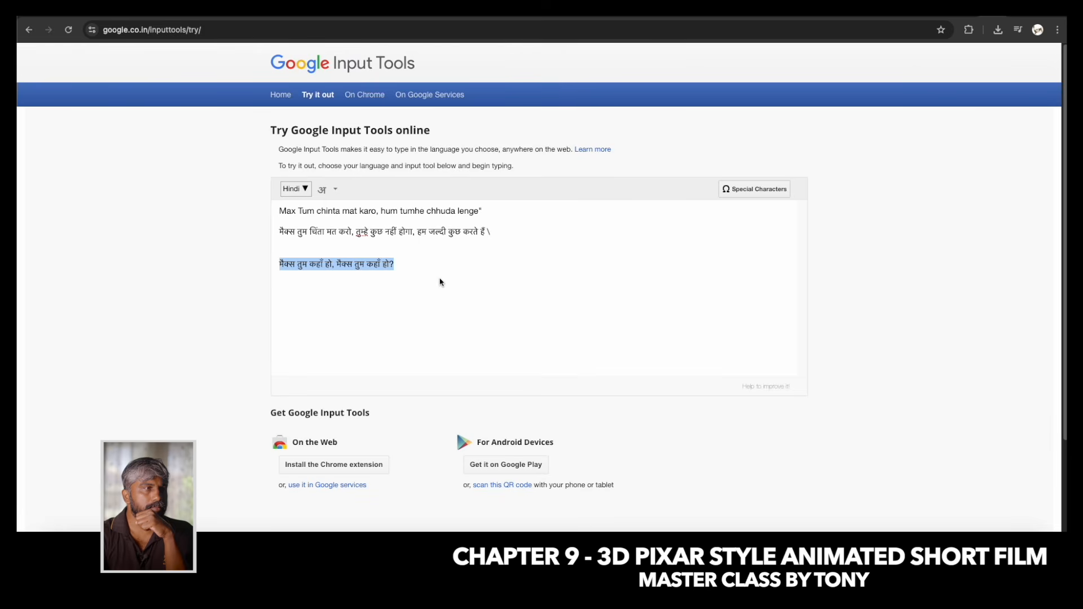
type("tumhn")
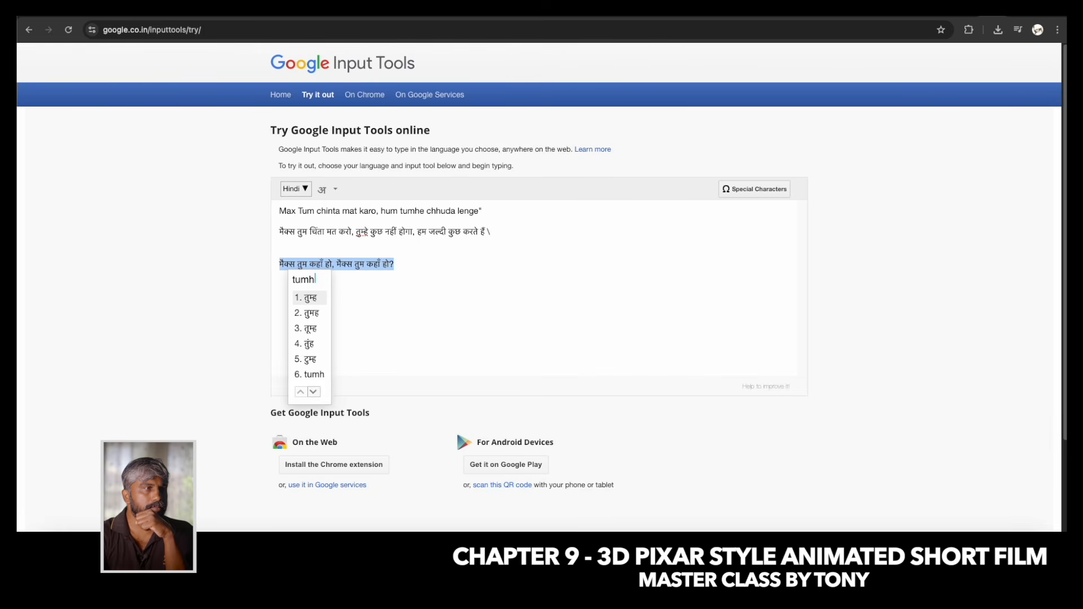
key("BackSpace")
key("BackSpace")
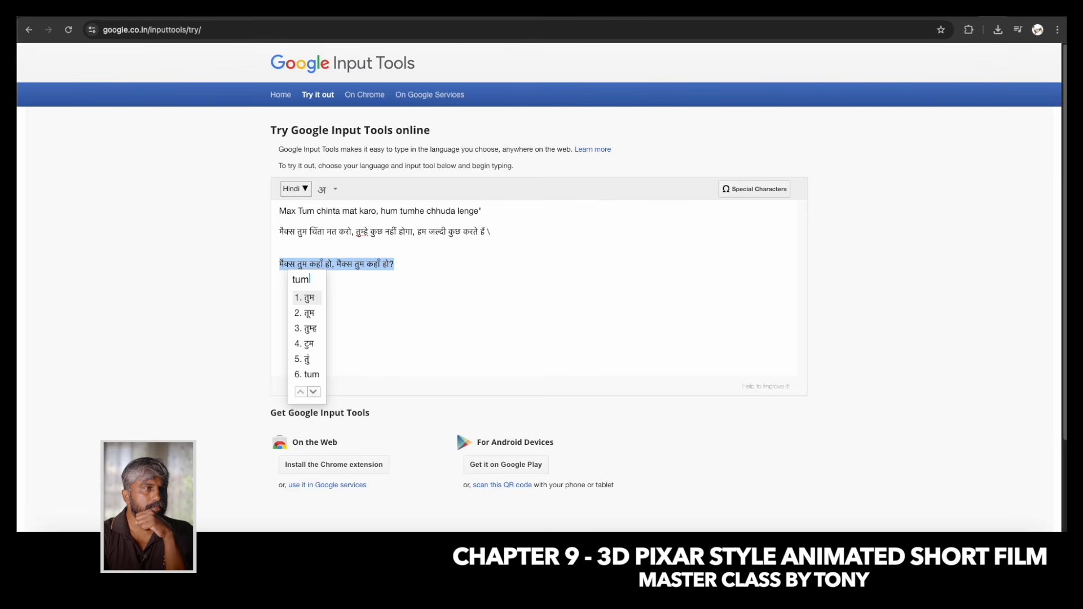
type("ne ")
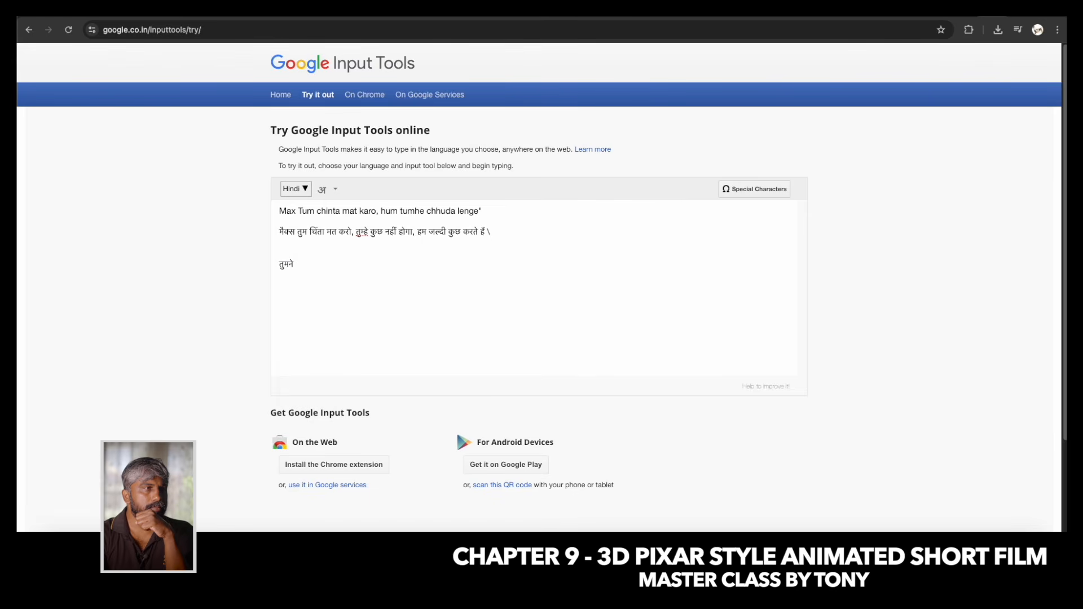
type("tumne b")
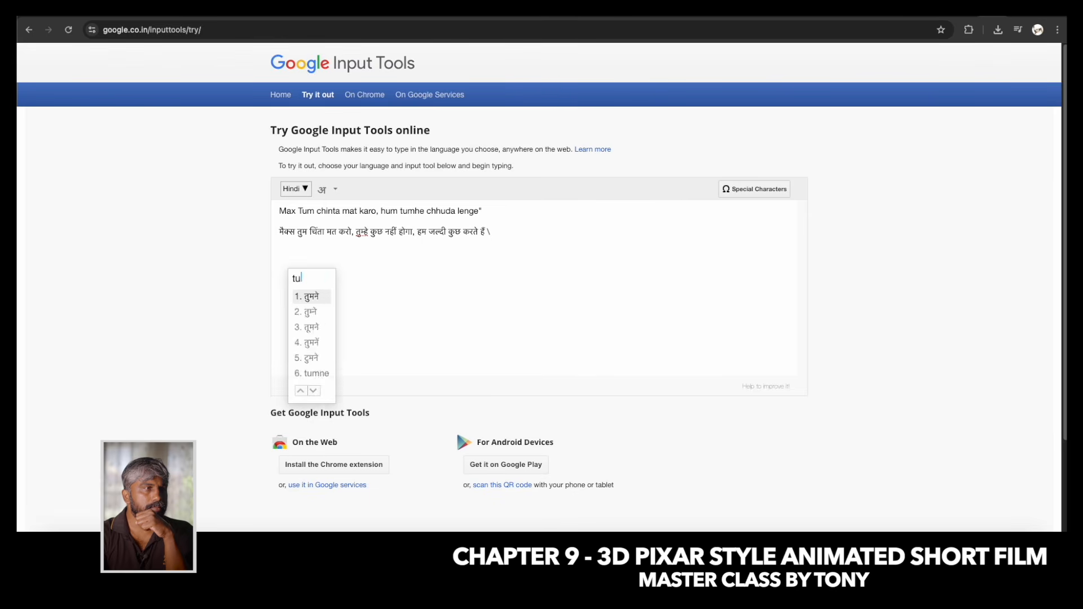
key("BackSpace")
type("mere bhai aur ")
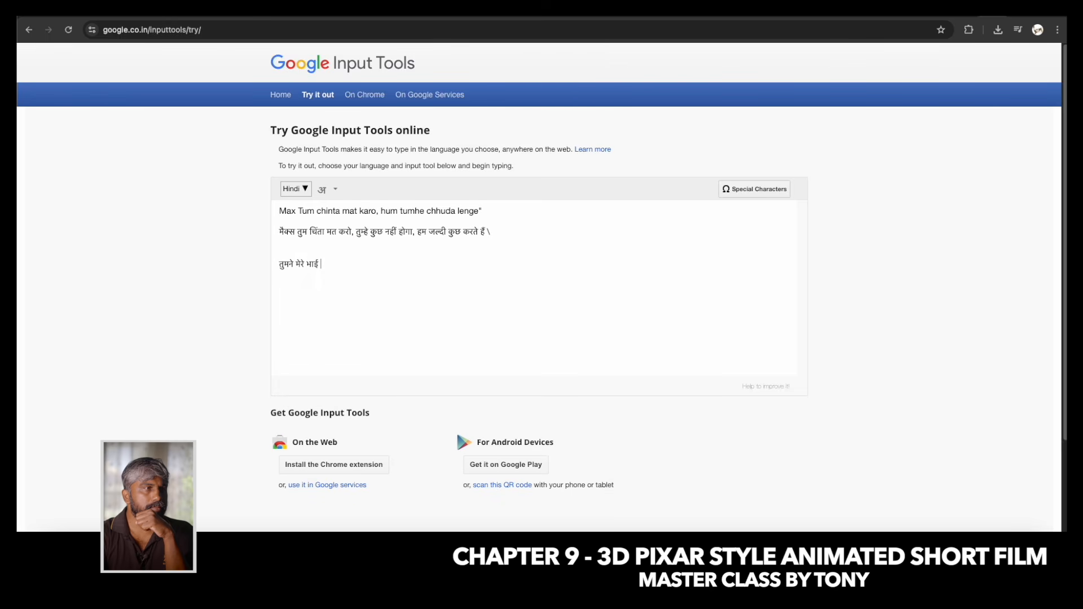
type("max ko ")
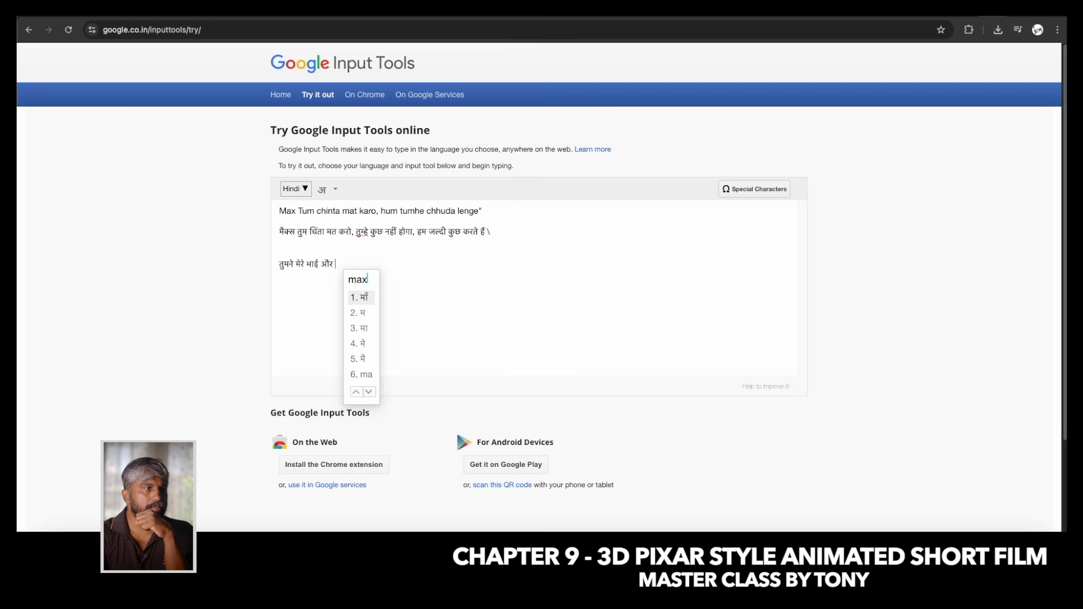
type("pareshan ki")
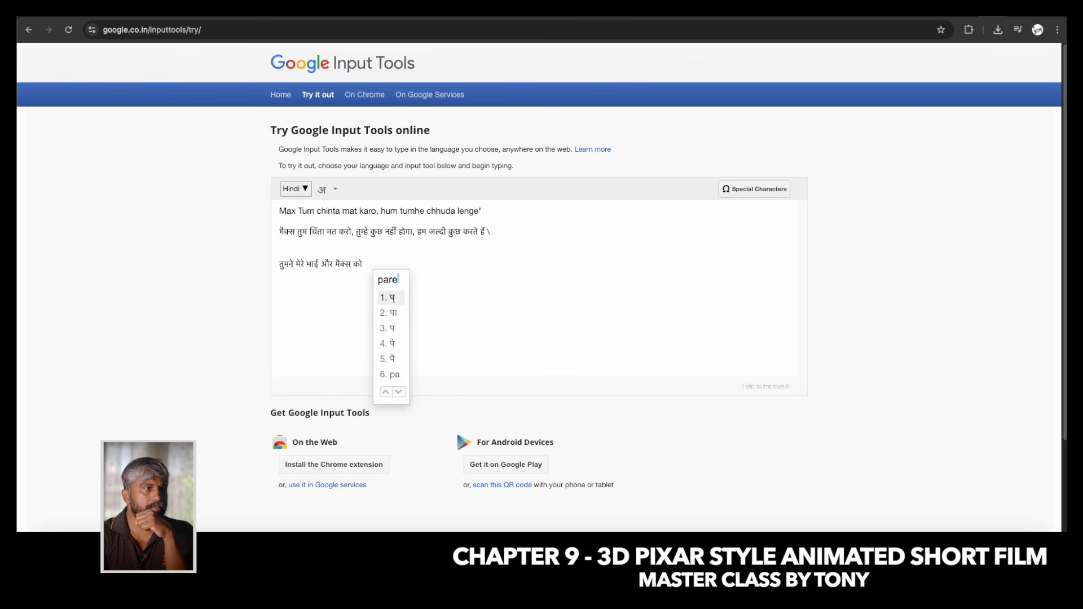
type("ya hai ")
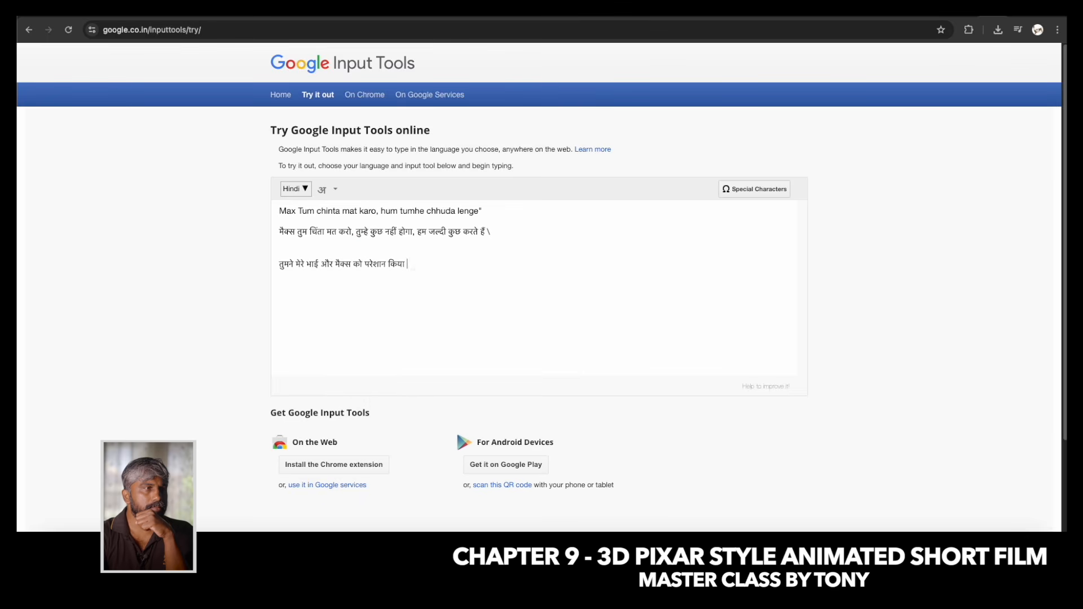
type(",")
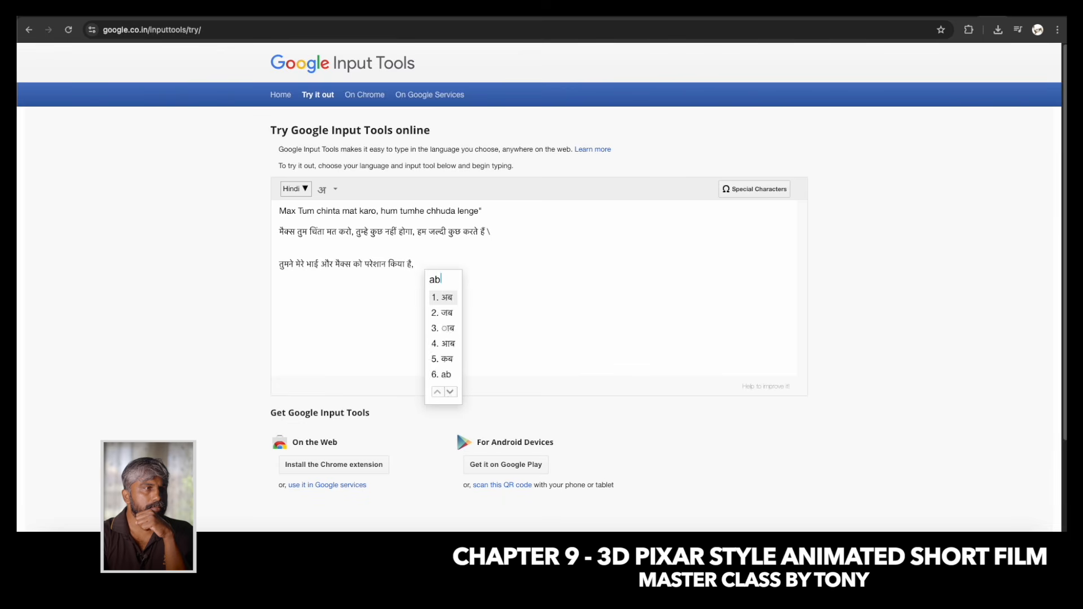
type("ab tumhari khair")
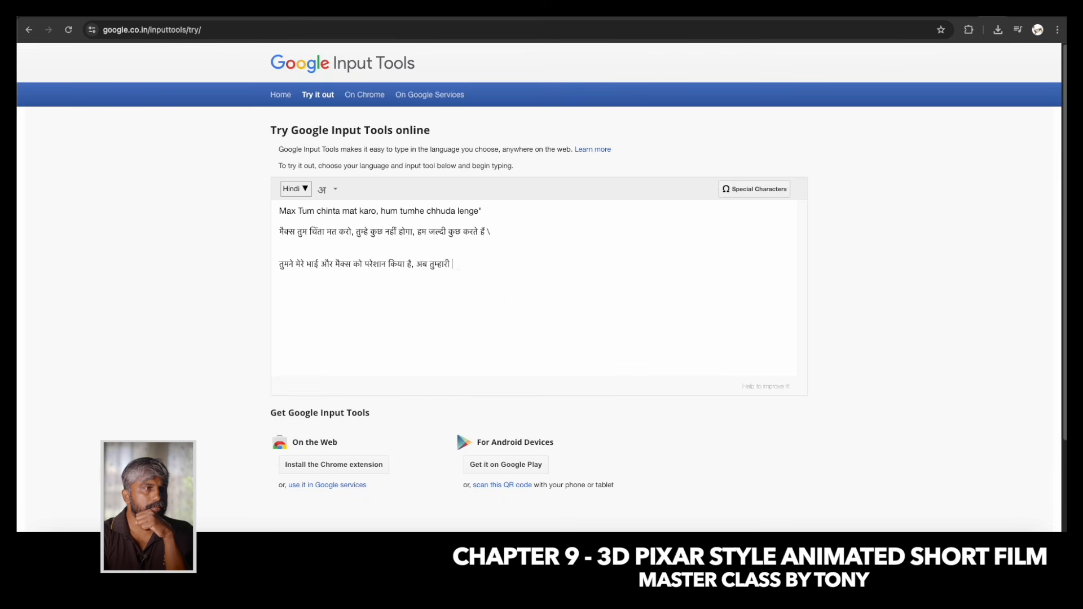
type(" nahi ")
type(".......")
Replace the comma before "अब" in the new Hindi line with a row of dots as a pause.
key("BackSpace")
key("BackSpace")
type(".")
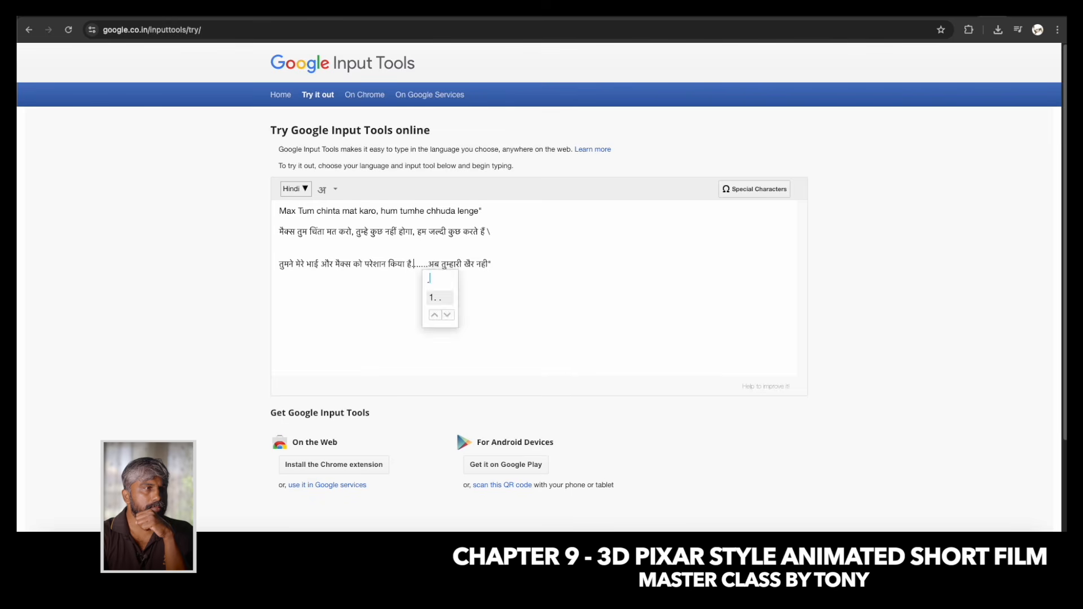
key("space")
key("BackSpace")
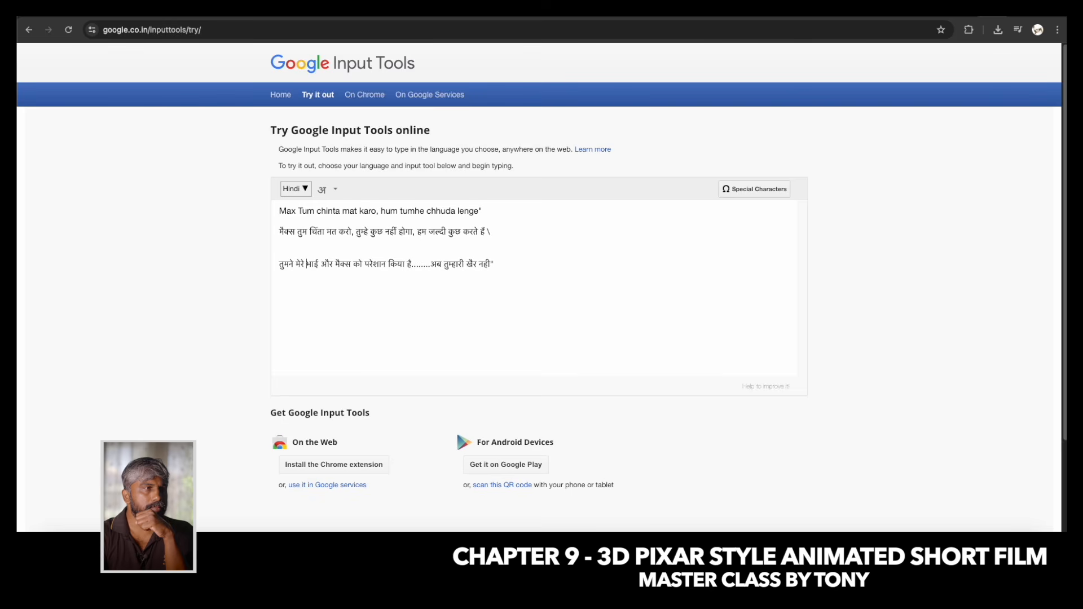
Add an opening quotation mark to the girl's Hindi line and copy the line into the Gemini prompt after "a girl says in hindi".
type("\"")
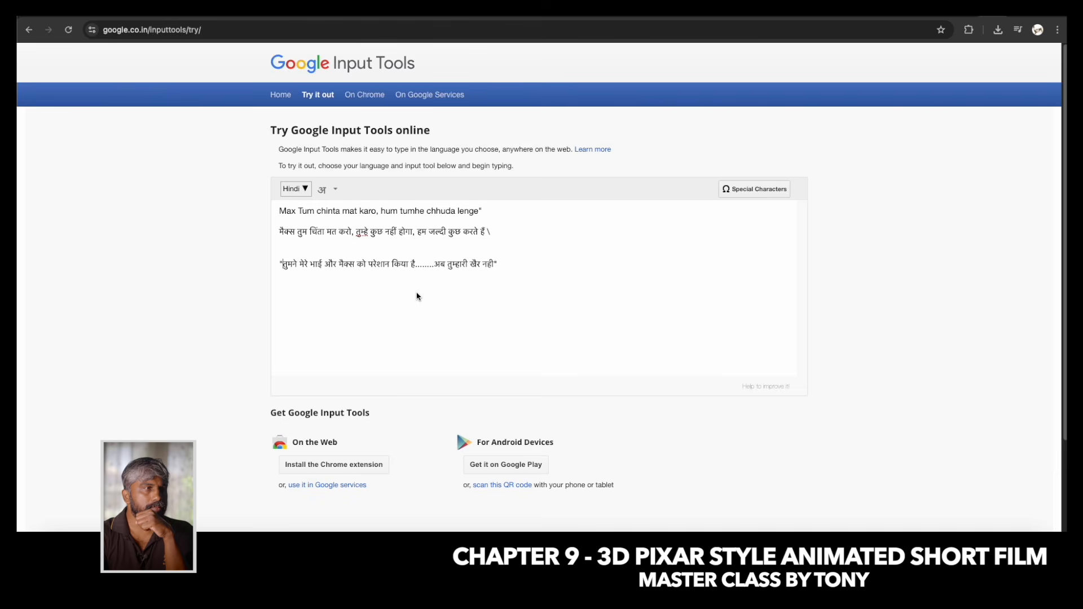
left_click_drag(510, 265, 281, 275)
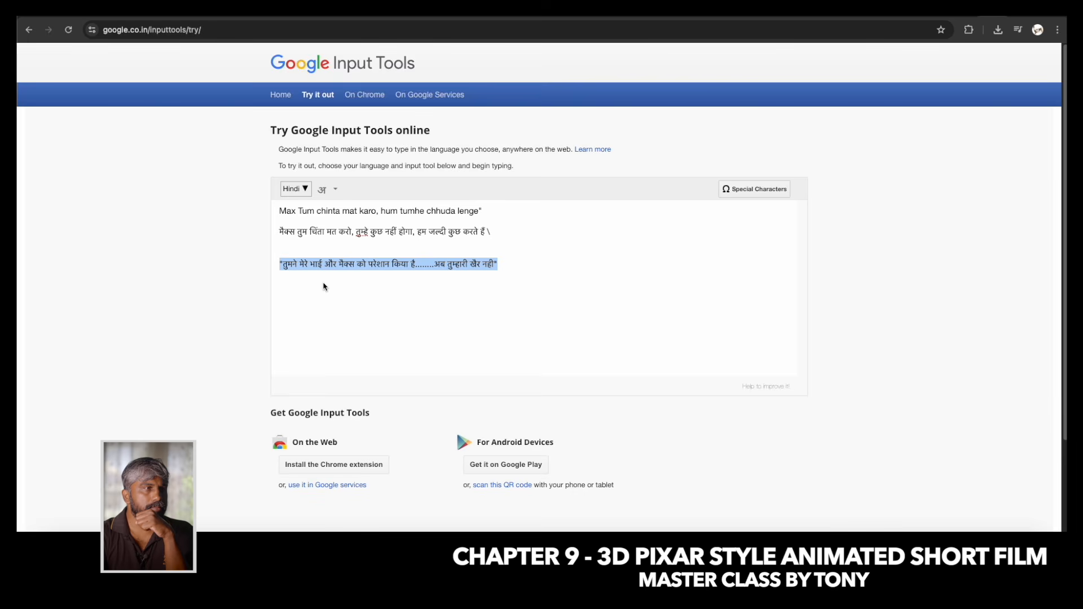
left_click(260, 16)
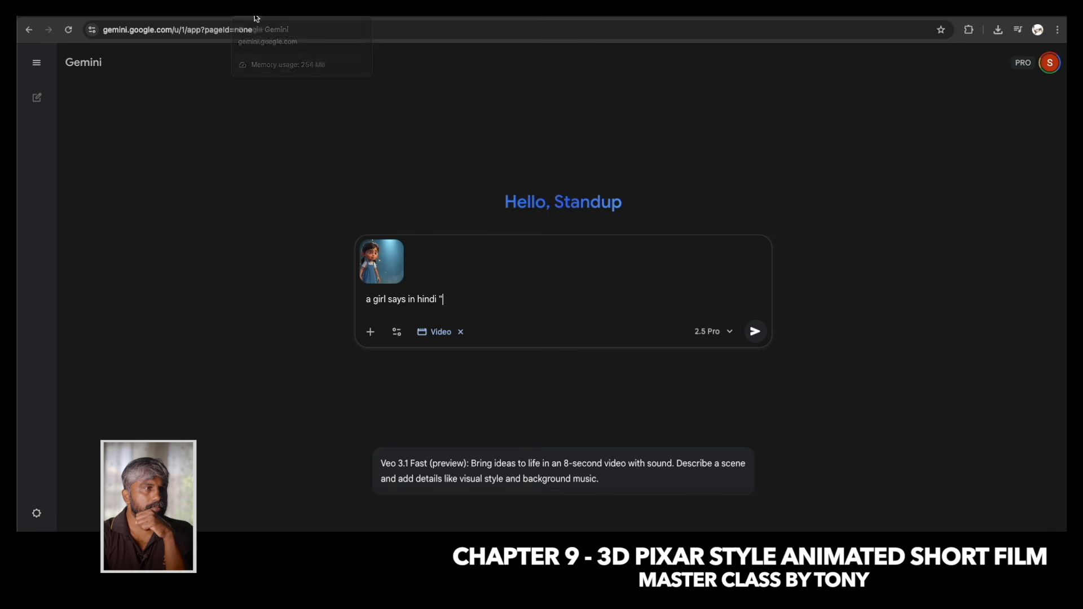
type("\"तुमने मेरे भाई और मैक्स को परेशान किया है........अब तुम्हारी खैर नहीं\"")
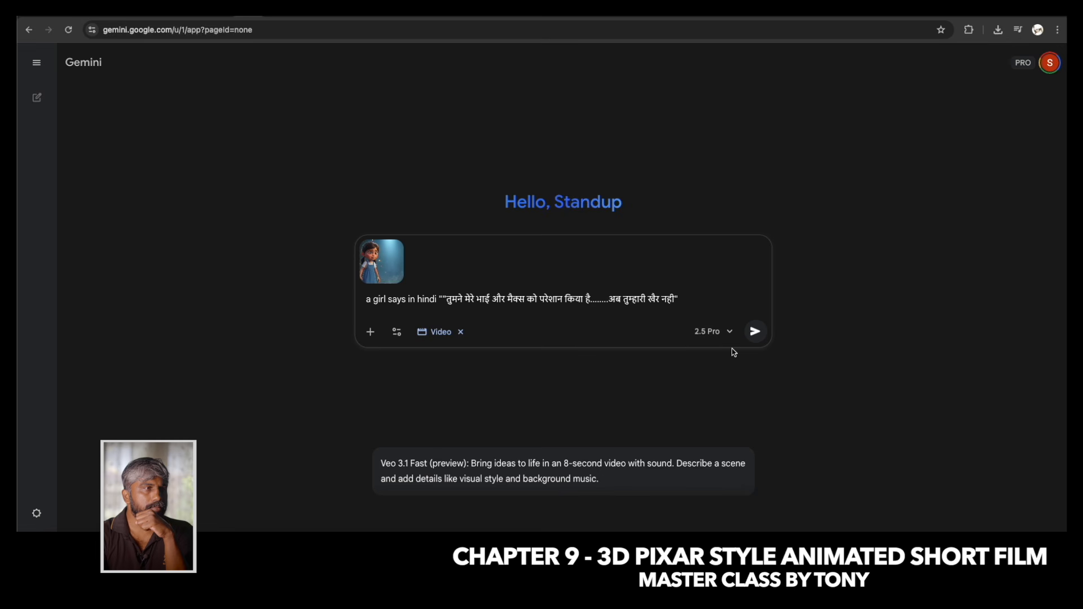
Describe the girl as "angry" and speaking "hero style" in the prompt, and generate her video.
left_click(409, 304)
type("hero style")
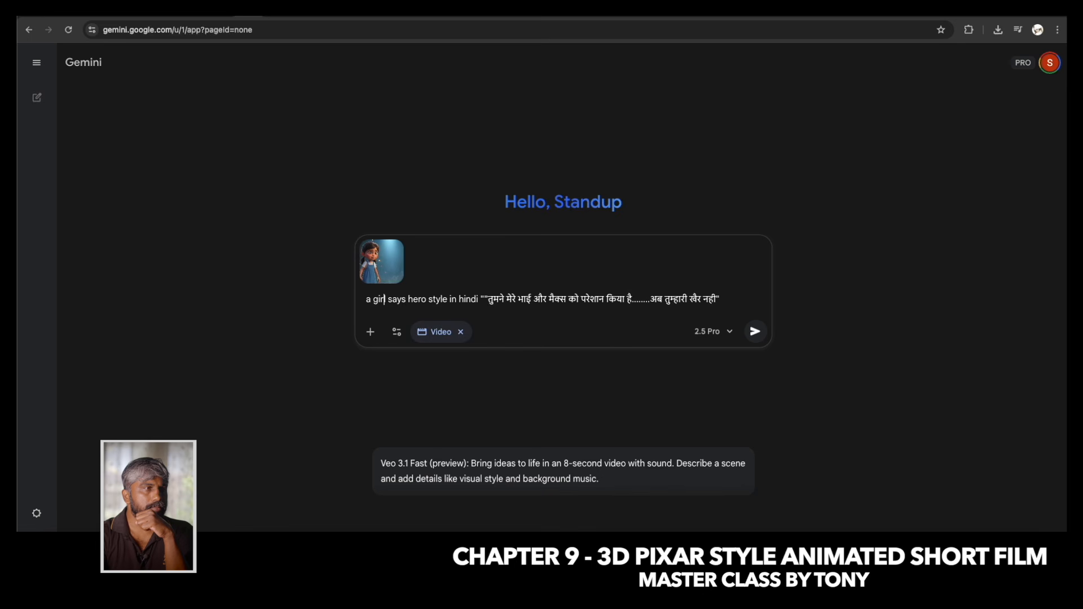
type("ang")
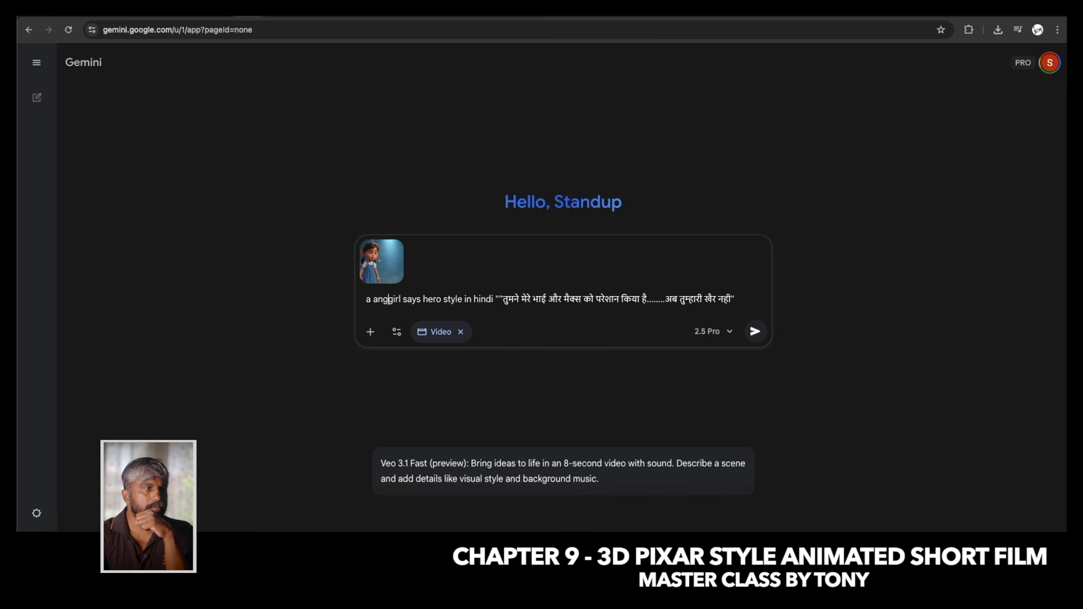
type("ry")
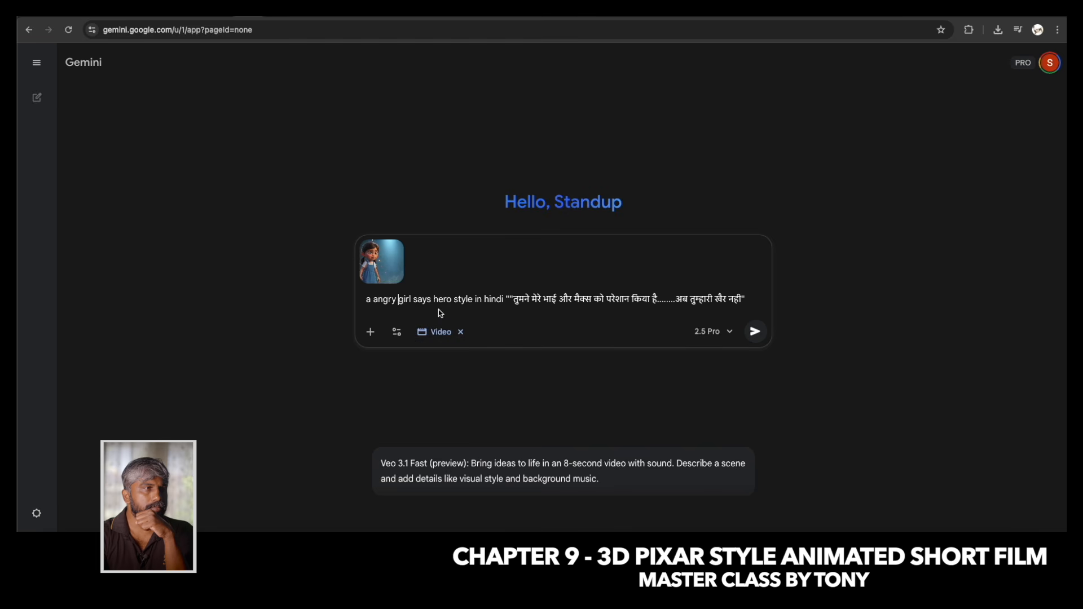
left_click(760, 332)
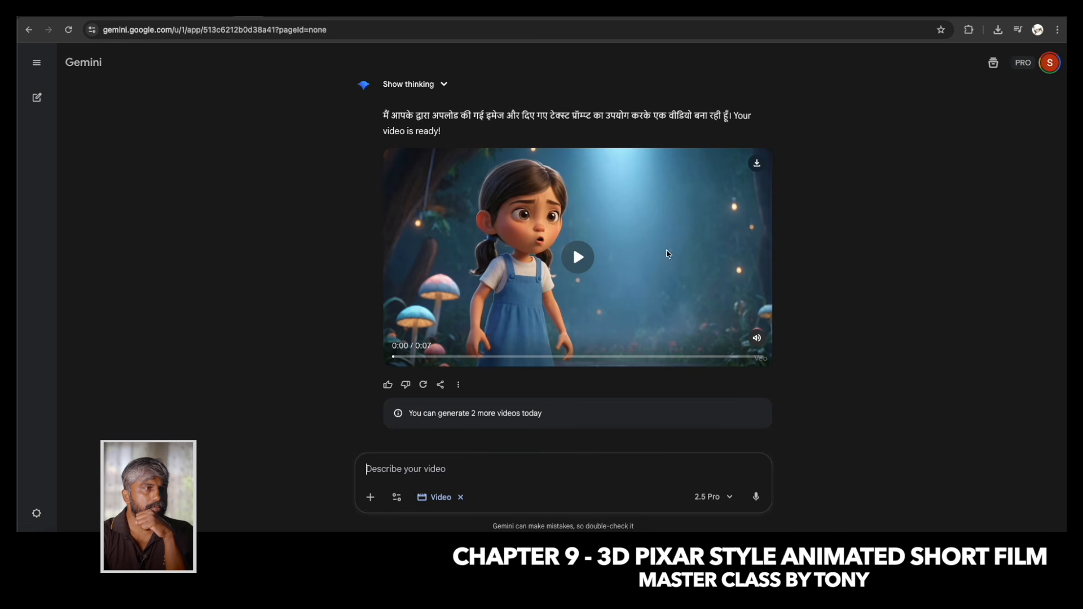
Play the girl's generated video and review her expressions at several points of the clip.
left_click(579, 258)
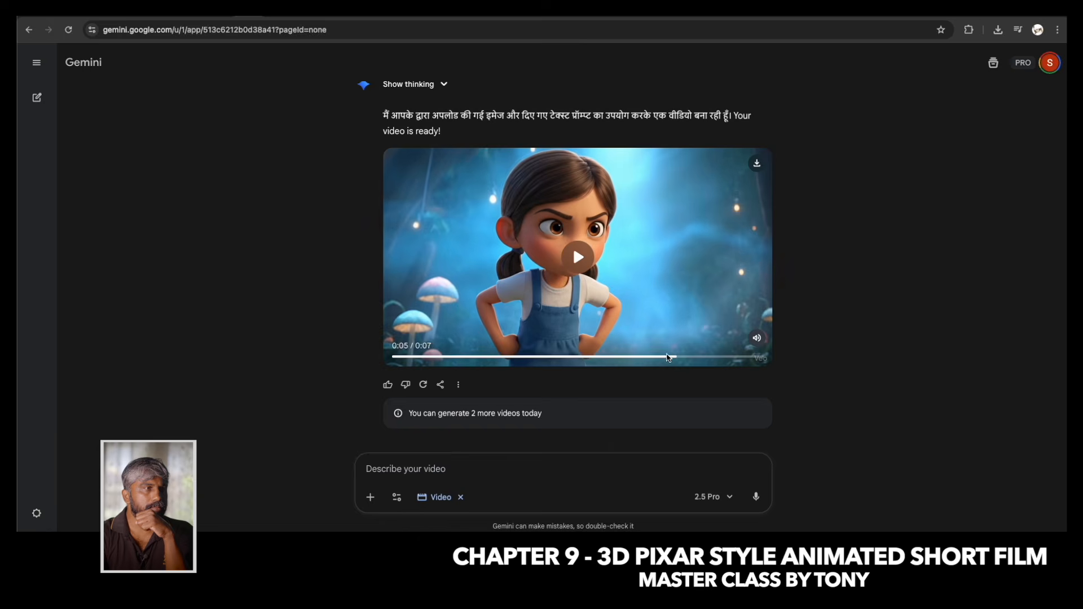
left_click_drag(676, 358, 644, 359)
left_click_drag(429, 361, 488, 361)
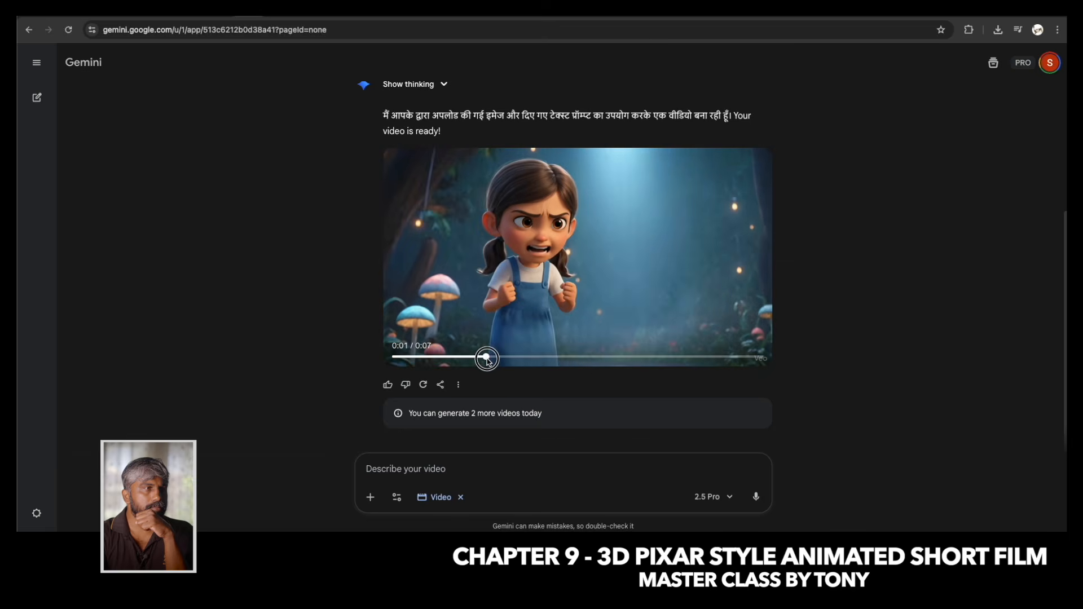
mouse_move(560, 358)
left_mouse_down()
mouse_move(583, 358)
mouse_move(440, 358)
mouse_move(570, 356)
left_mouse_up()
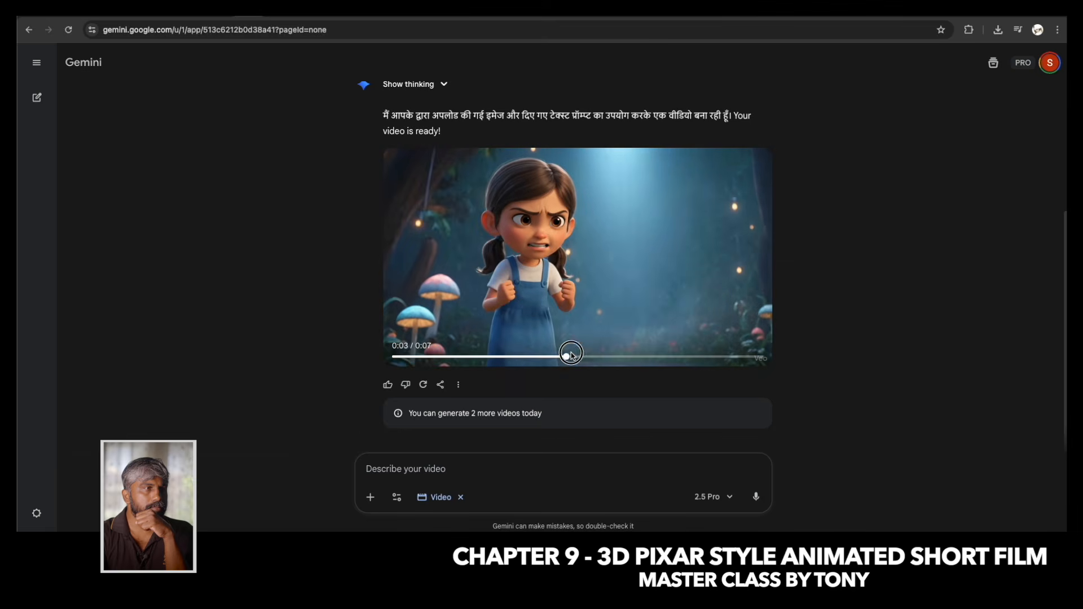
Attach 11.jpg and generate a video with "a boy is hitting monster like a little singham, amazing fight scene with boy and monster".
left_click(370, 497)
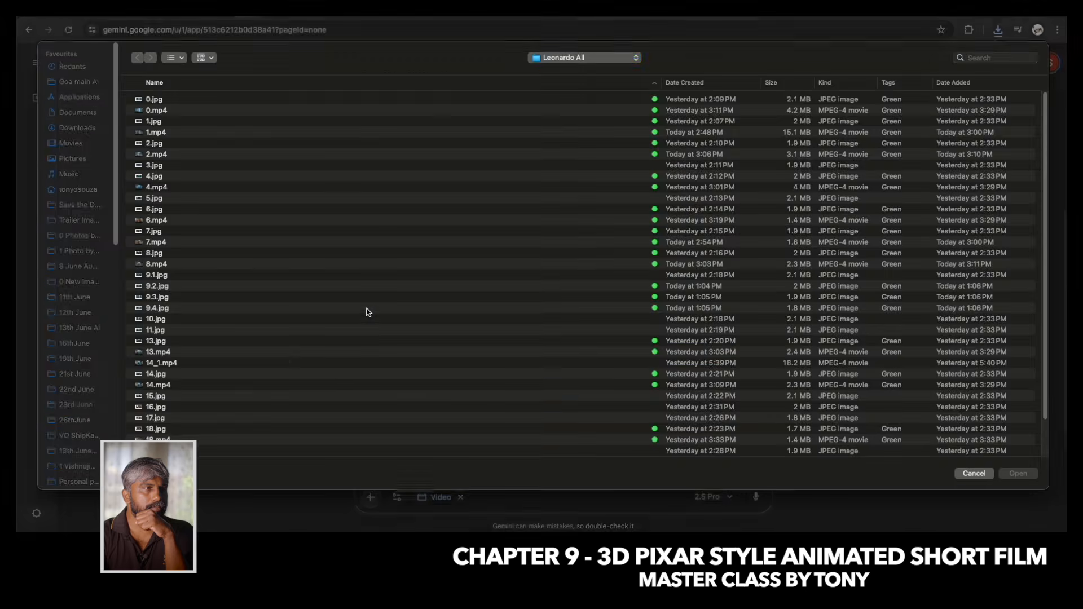
key("space")
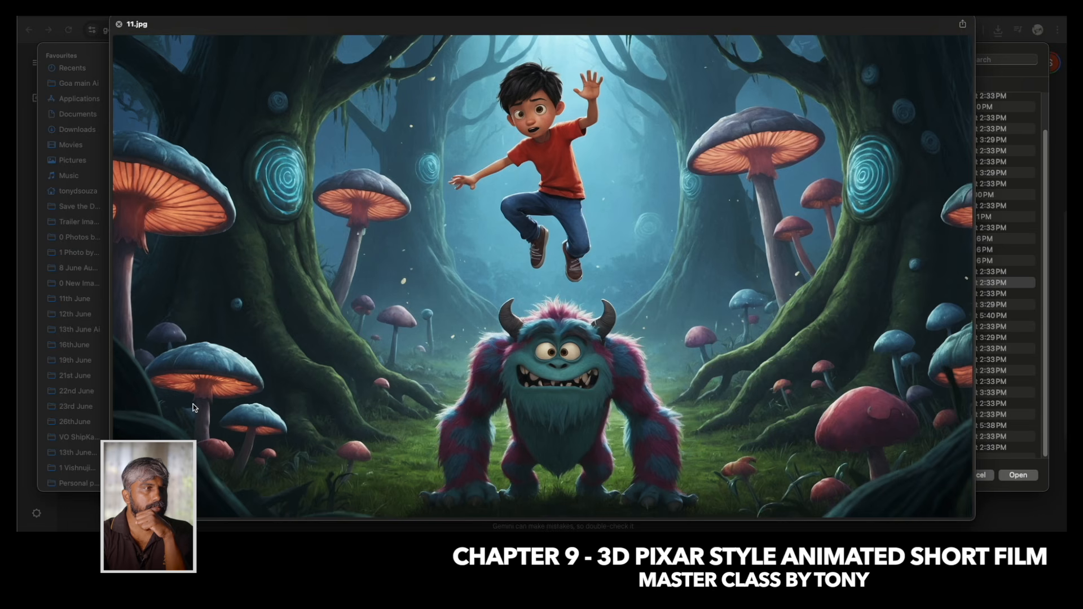
key("space")
key("Return")
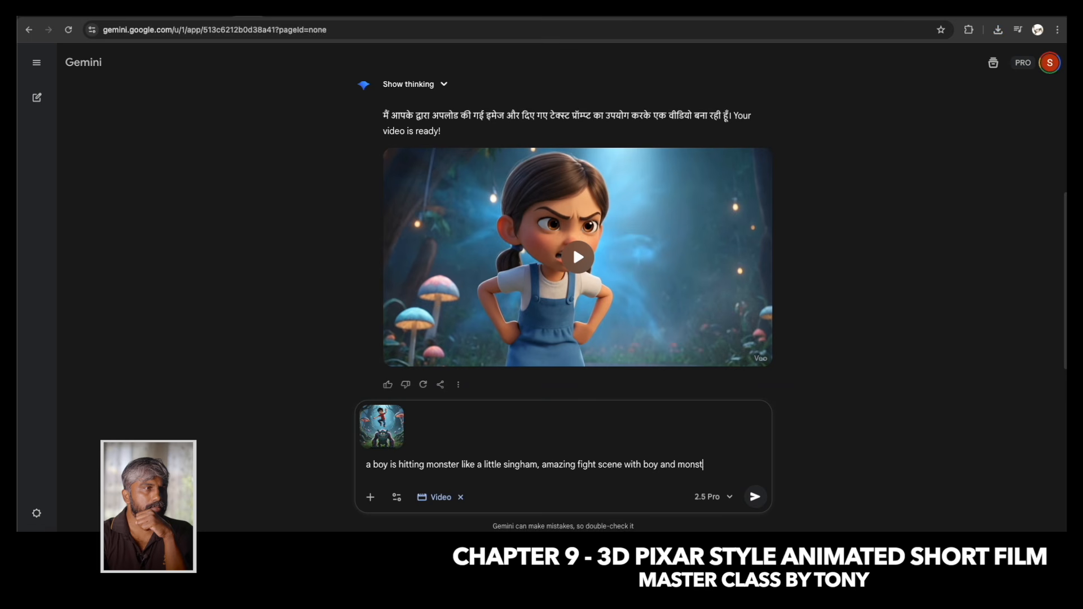
left_click(756, 497)
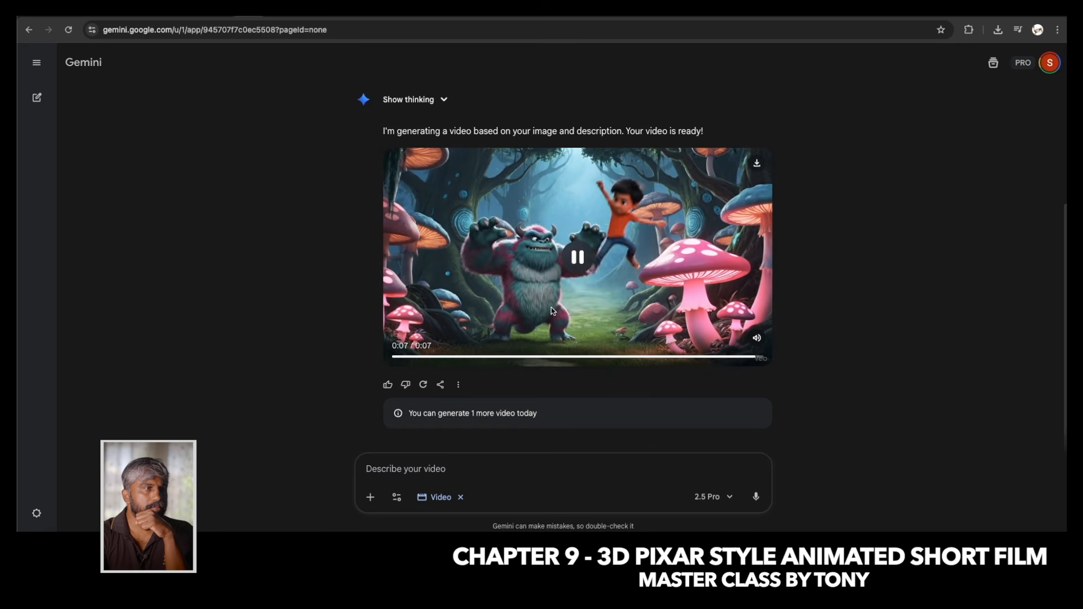
Upload the image of the boy leaping over the monster for another fight video and play the generated clip.
left_click(370, 497)
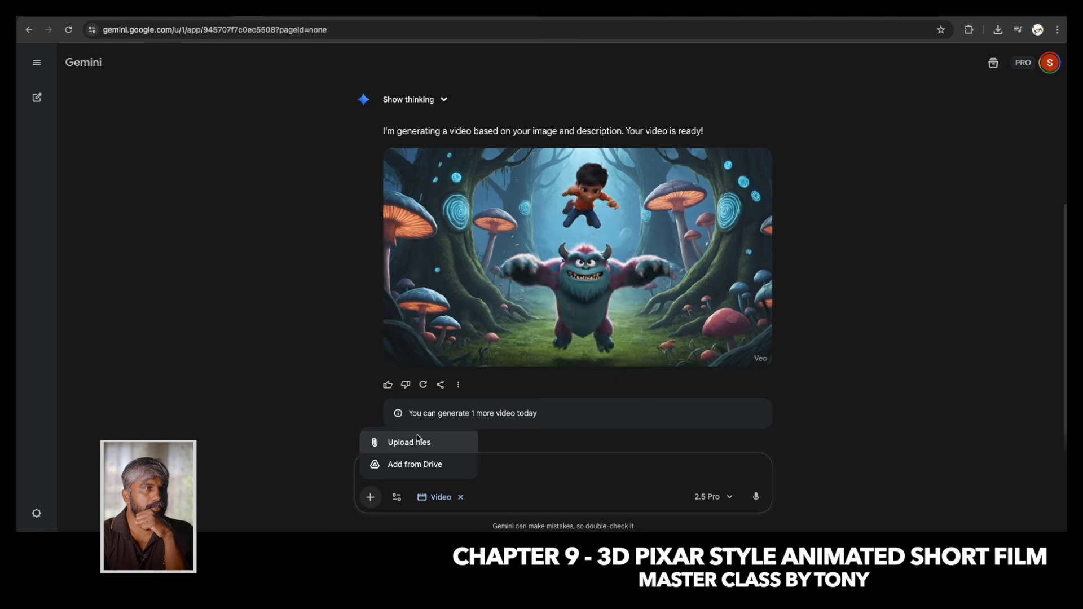
left_click(409, 443)
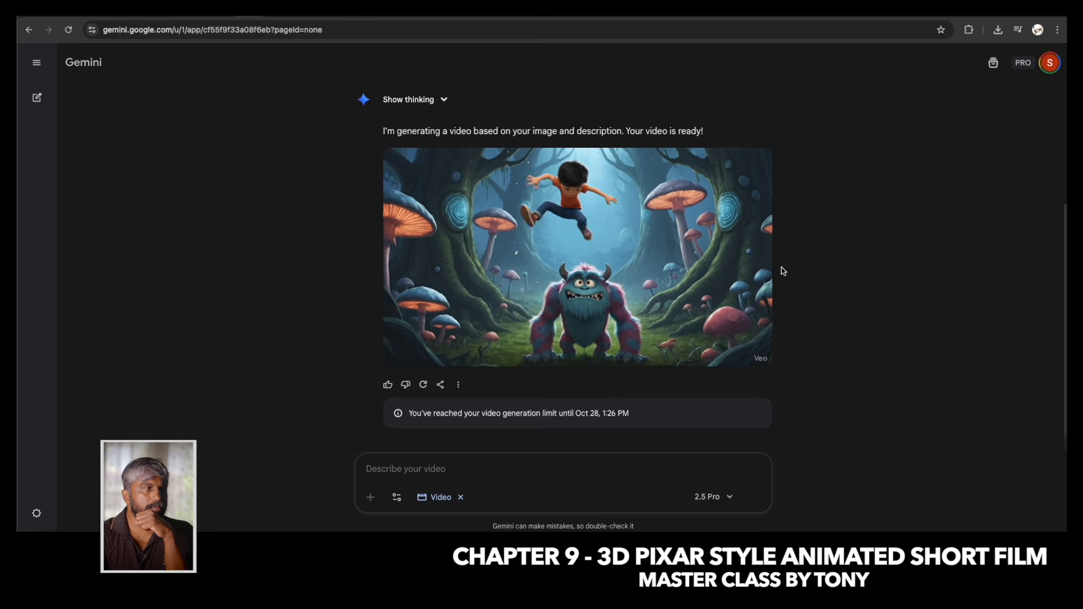
left_click(580, 259)
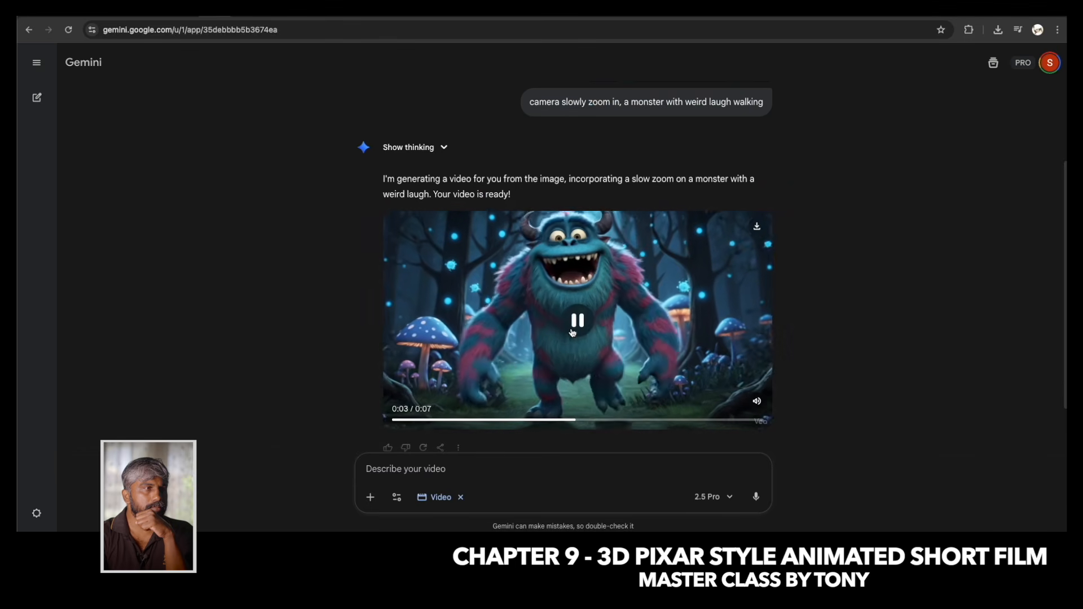
Review the prompt and clip of the walking, laughing monster and download the video.
scroll(663, 321, "up", 3)
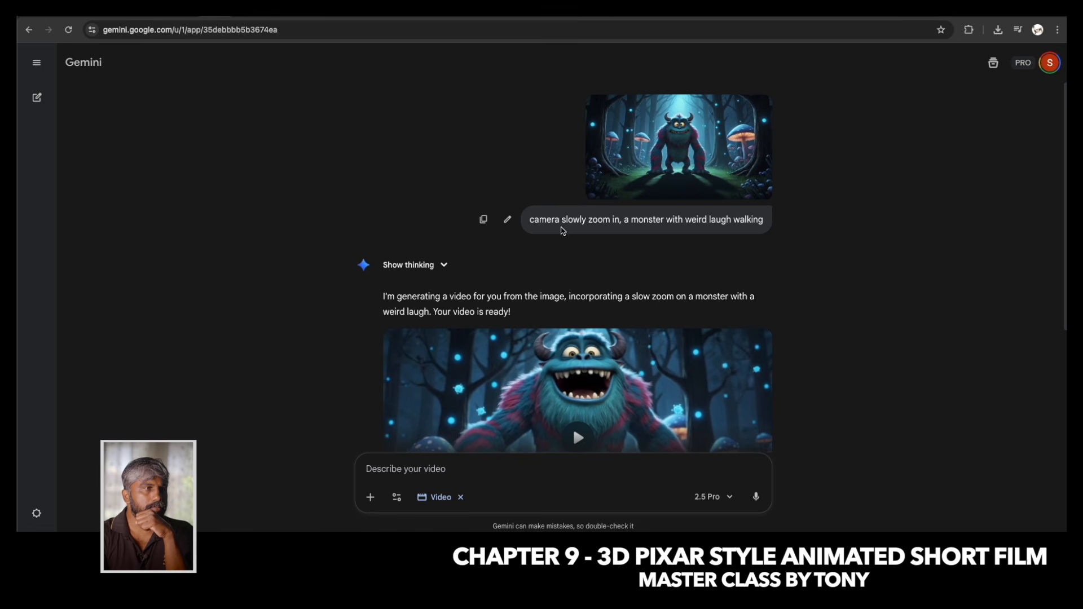
scroll(586, 241, "down", 3)
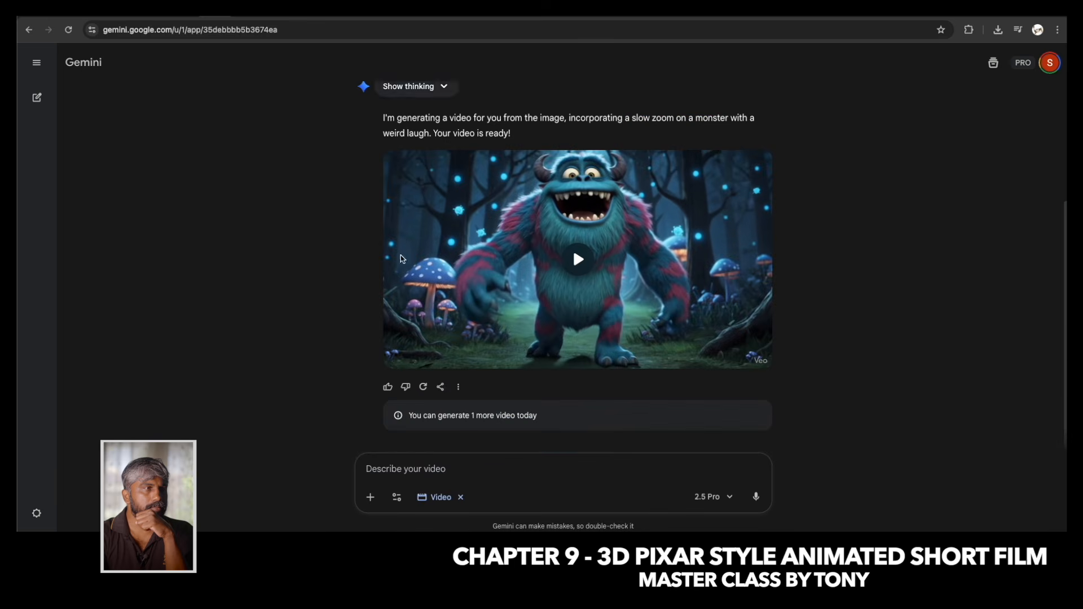
left_click_drag(405, 363, 555, 270)
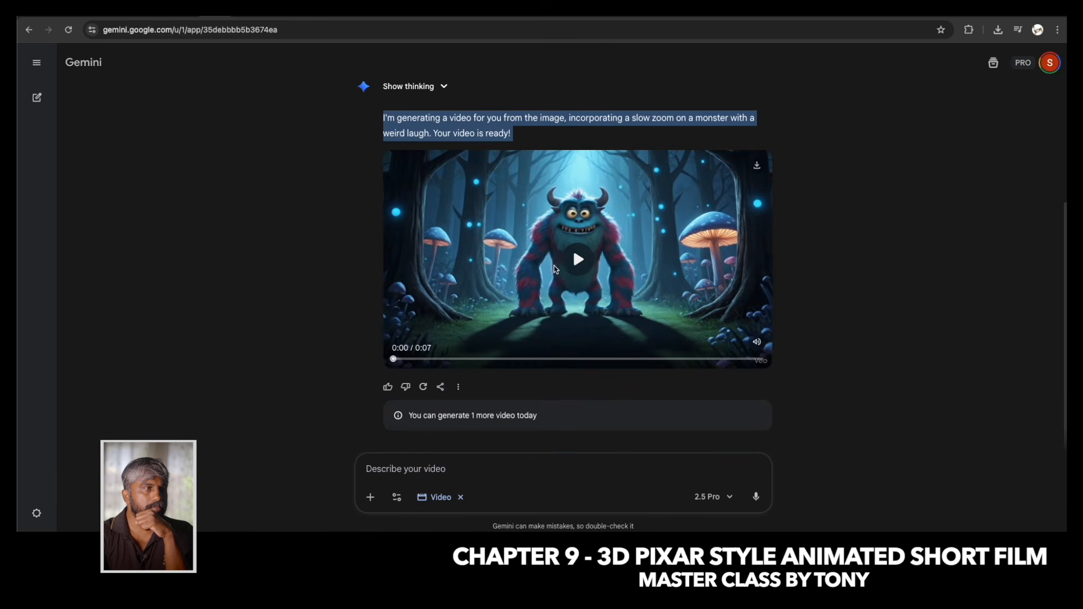
left_click(578, 259)
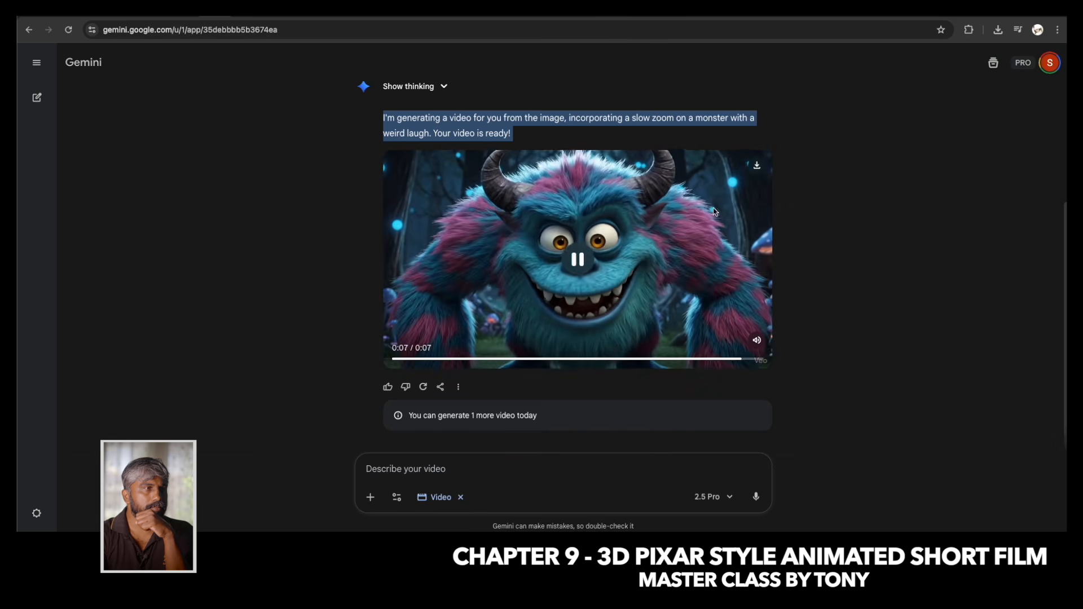
left_click(754, 176)
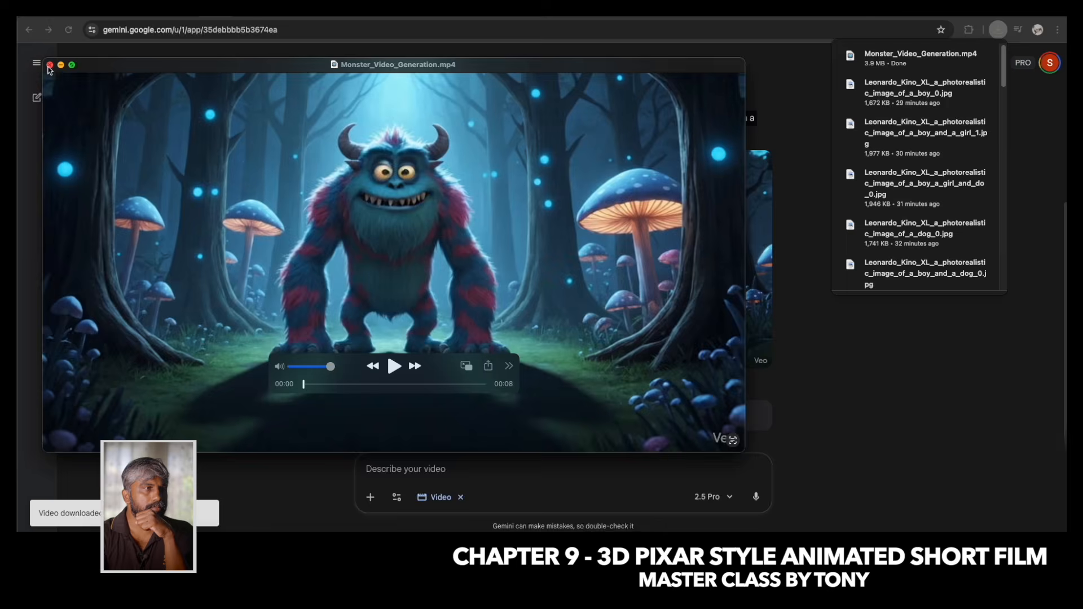
left_click(49, 65)
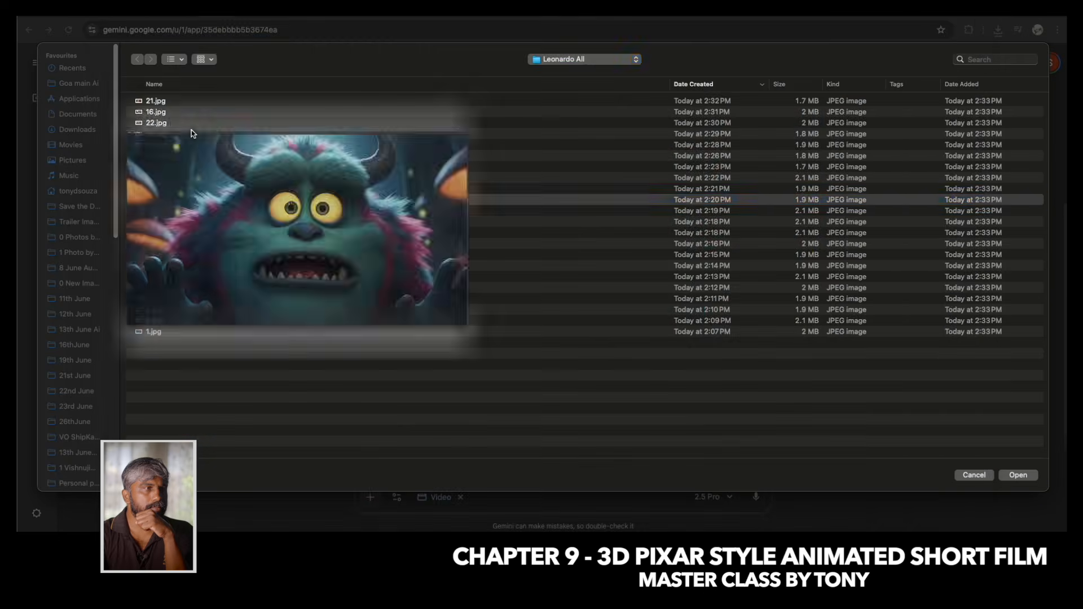
Attach the monster's close-up image and generate a video with "a monster is little afraid, he is saying "Mat maro mujhe, mat maro mujhe"".
double_click(192, 130)
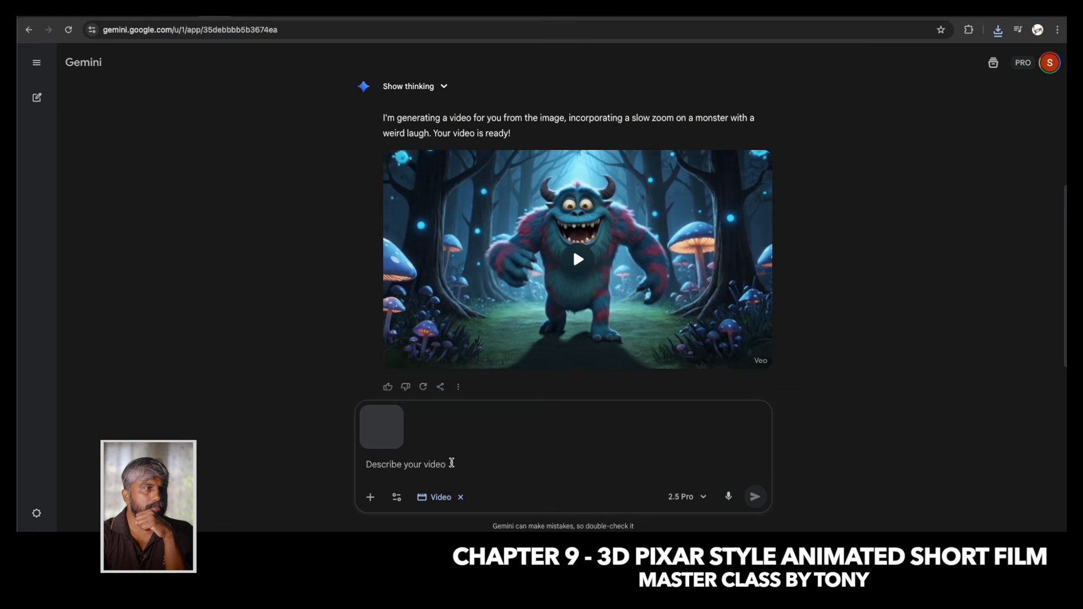
type("a")
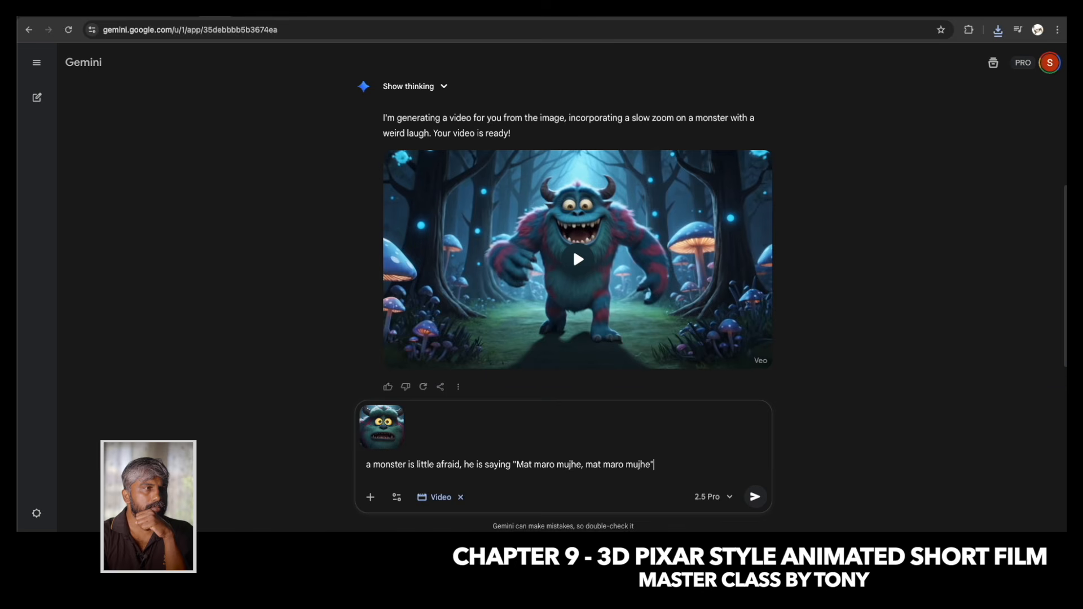
key("Return")
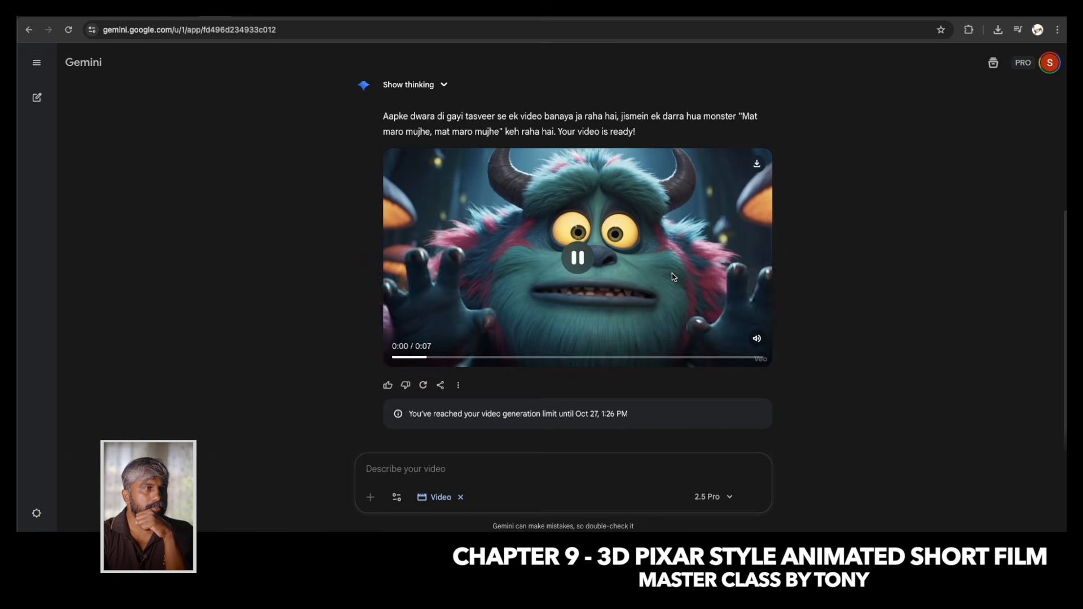
Download the close-up video of the frightened monster saying "Mat maro mujhe".
left_click(756, 165)
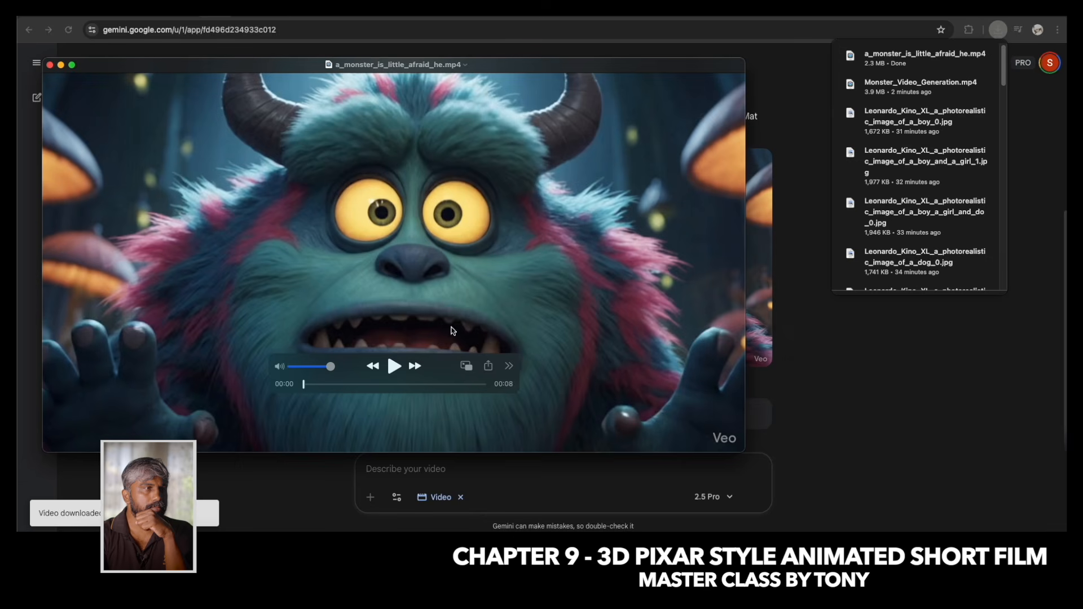
left_click(49, 65)
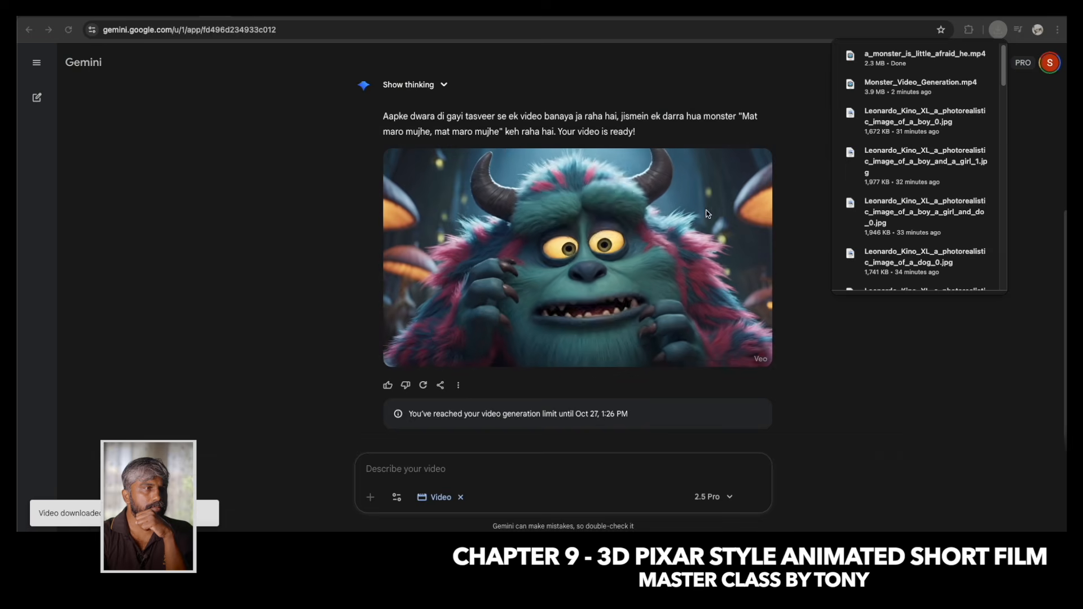
left_click(575, 254)
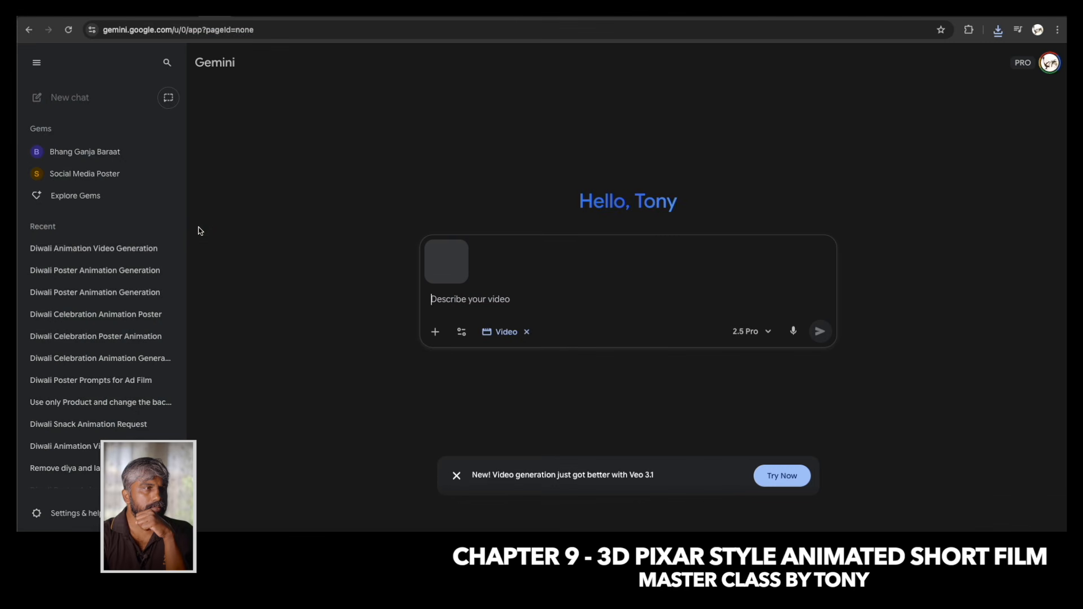
Prompt the monster's video with "a monster is afraid saying "Mujhe maaf karo do, tumhara dog tumhe wapas diya" and then he run back towards in jungle".
left_click(36, 65)
type("a")
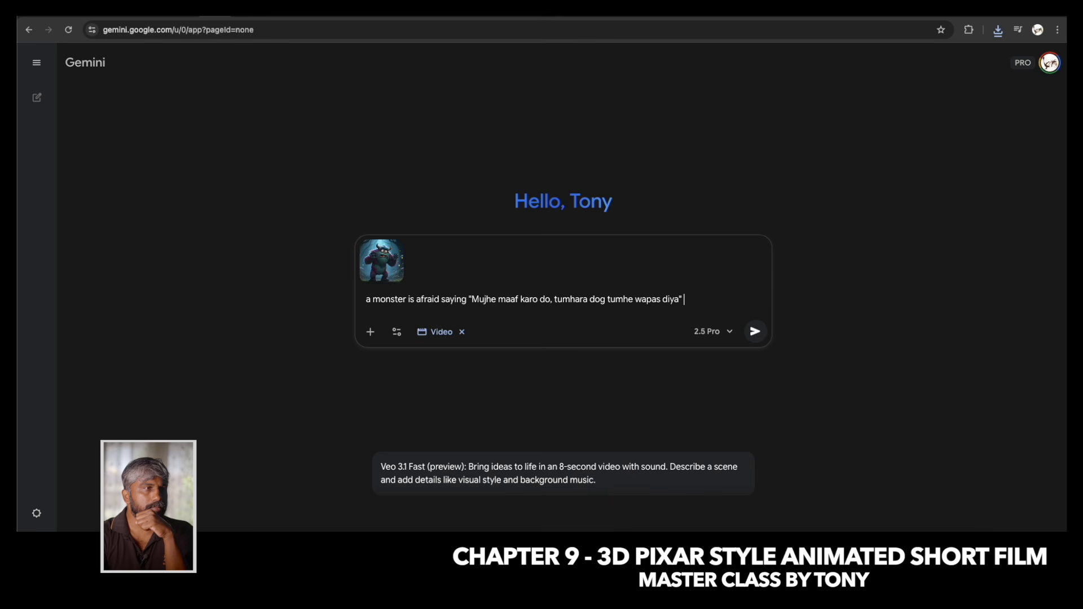
type("back toe")
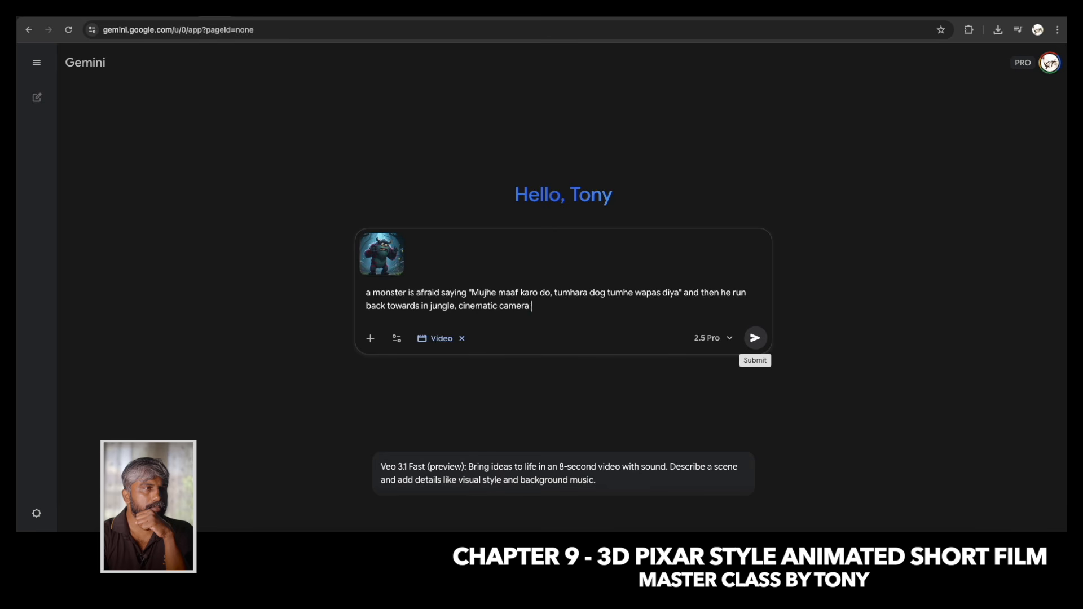
Finish the monster's apology prompt with "cinematic camera wiggle effect" and generate the video.
right_click(543, 306)
left_click(576, 259)
type("effect")
left_click(755, 338)
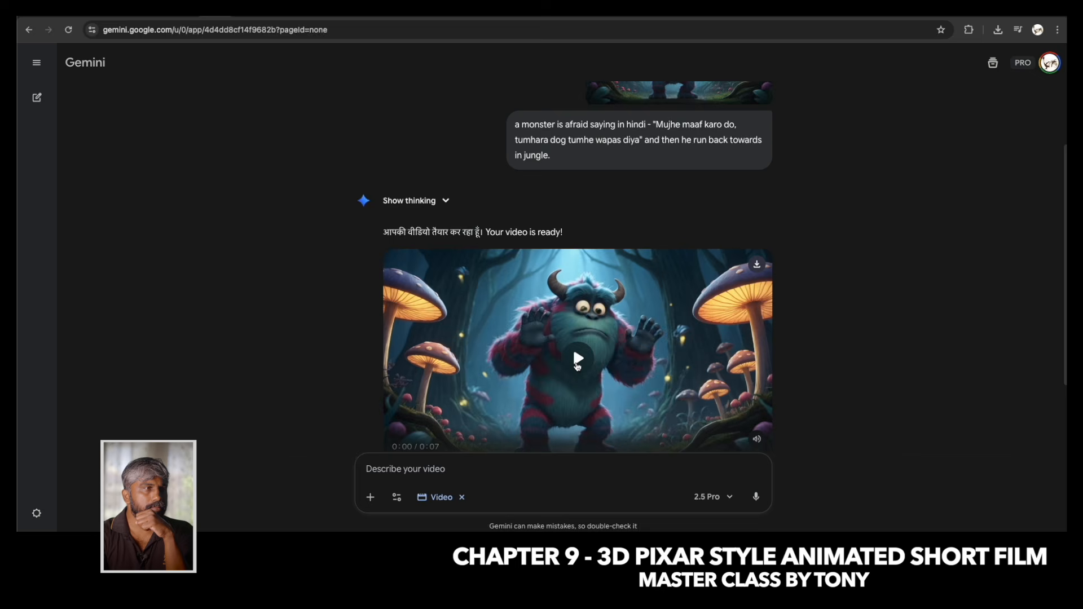
Check the monster's apology video and the progress of the caged dog's video in Flow.
left_click(578, 361)
scroll(578, 365, "down", 1)
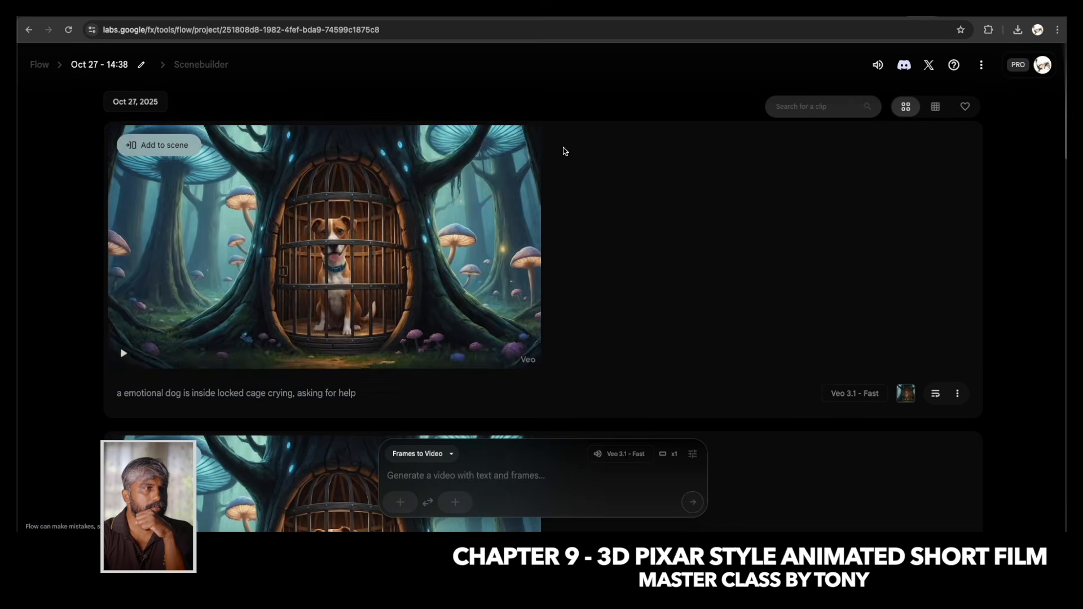
left_click(453, 142)
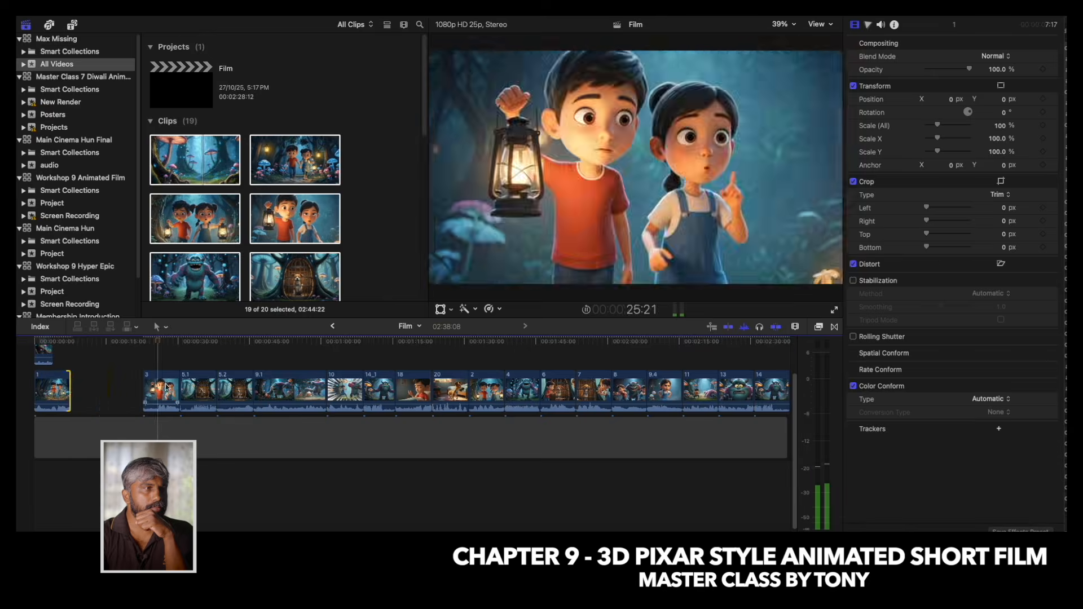
Switch to Final Cut Pro and move the scene clips toward the start of the Film timeline in story order.
left_click_drag(164, 388, 101, 389)
left_click_drag(522, 415, 133, 415)
left_click_drag(592, 415, 184, 414)
left_click_drag(522, 415, 82, 370)
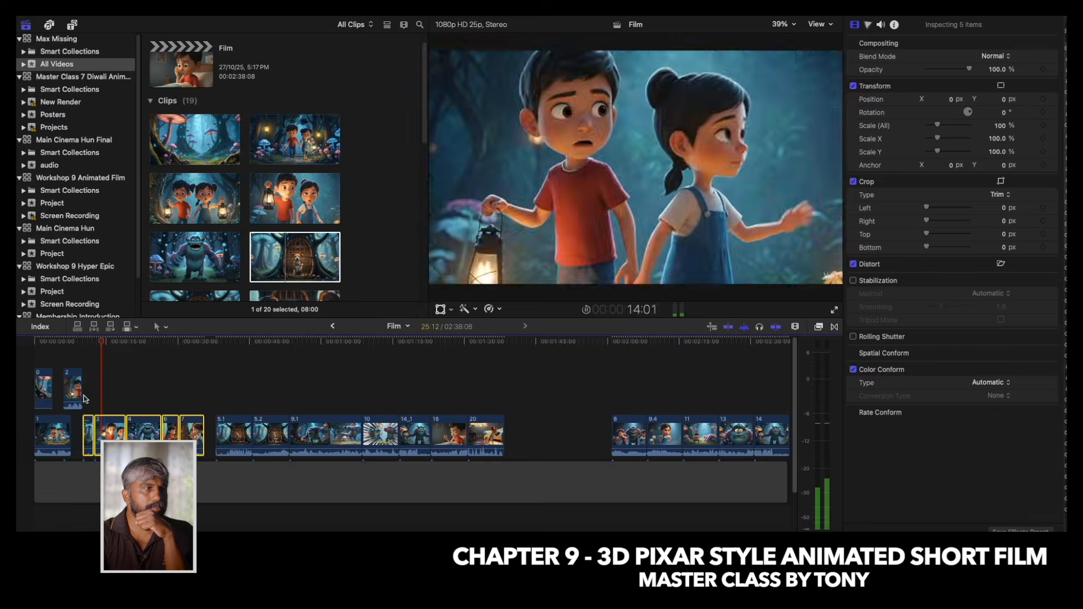